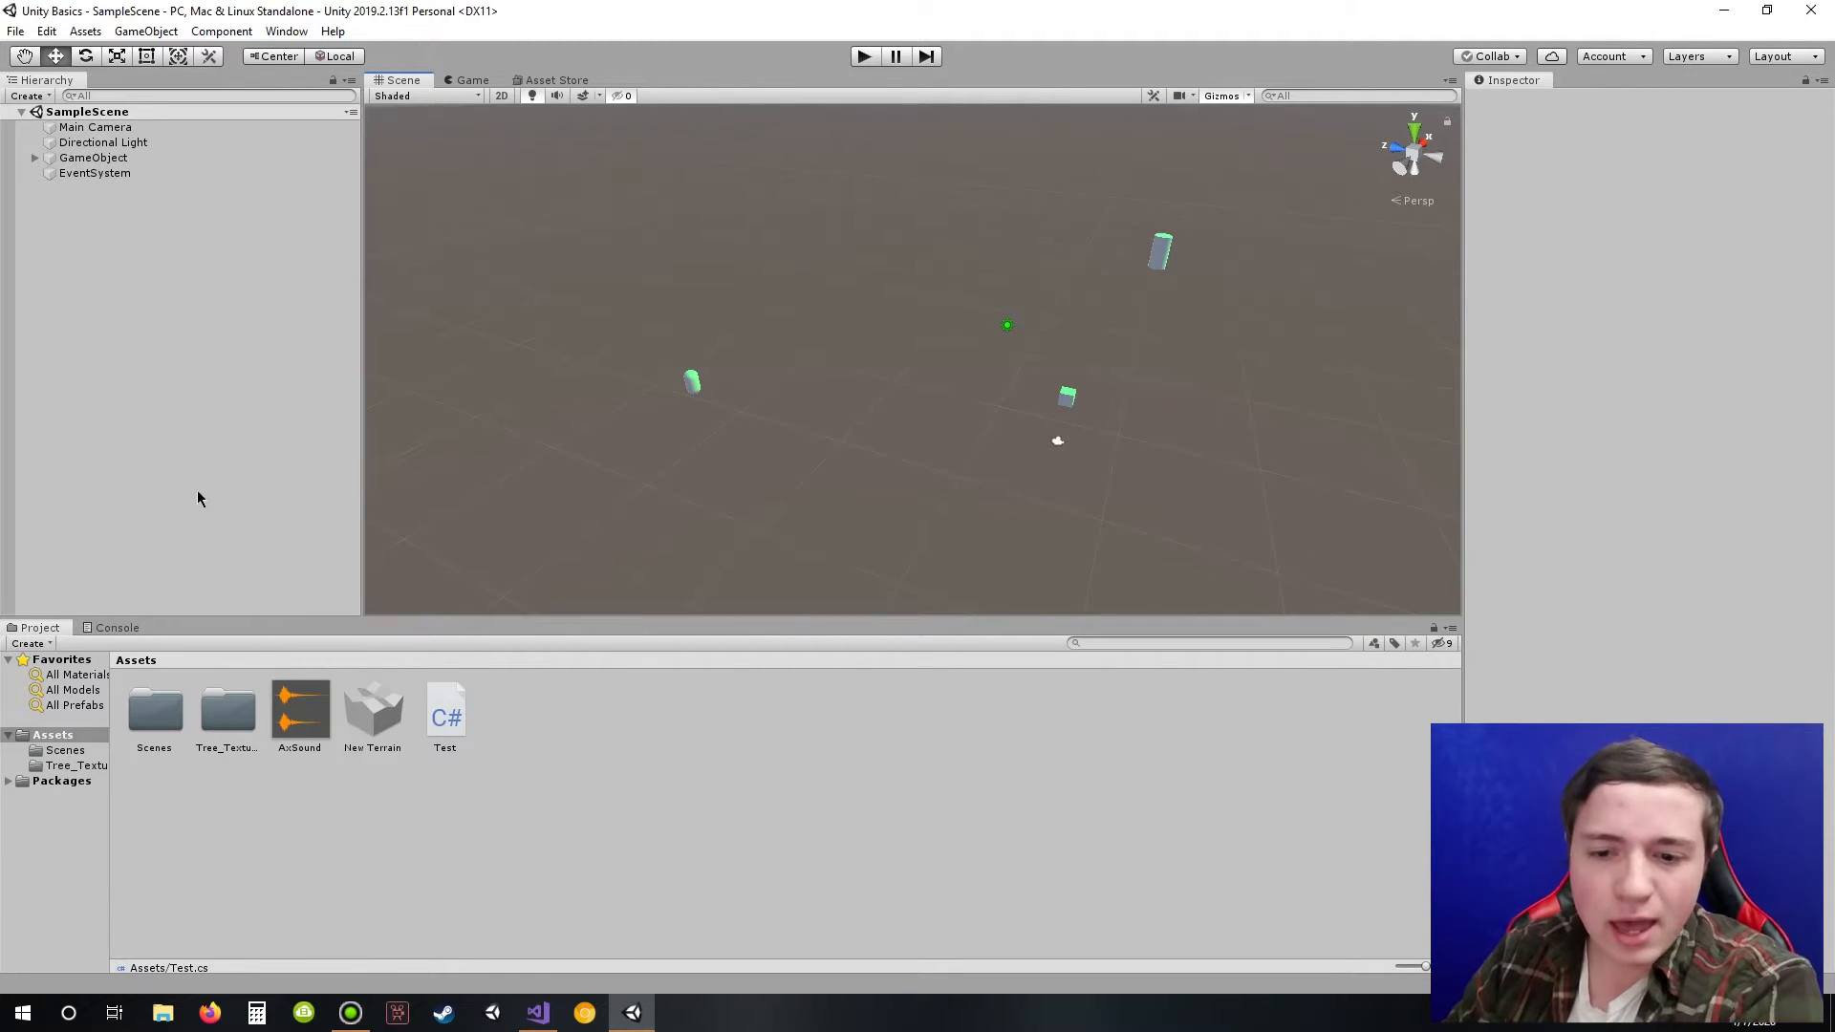
Step: Place the New Terrain asset from the project's Assets folder into the scene
{"action": "left_click", "coordinate": [107, 631]}
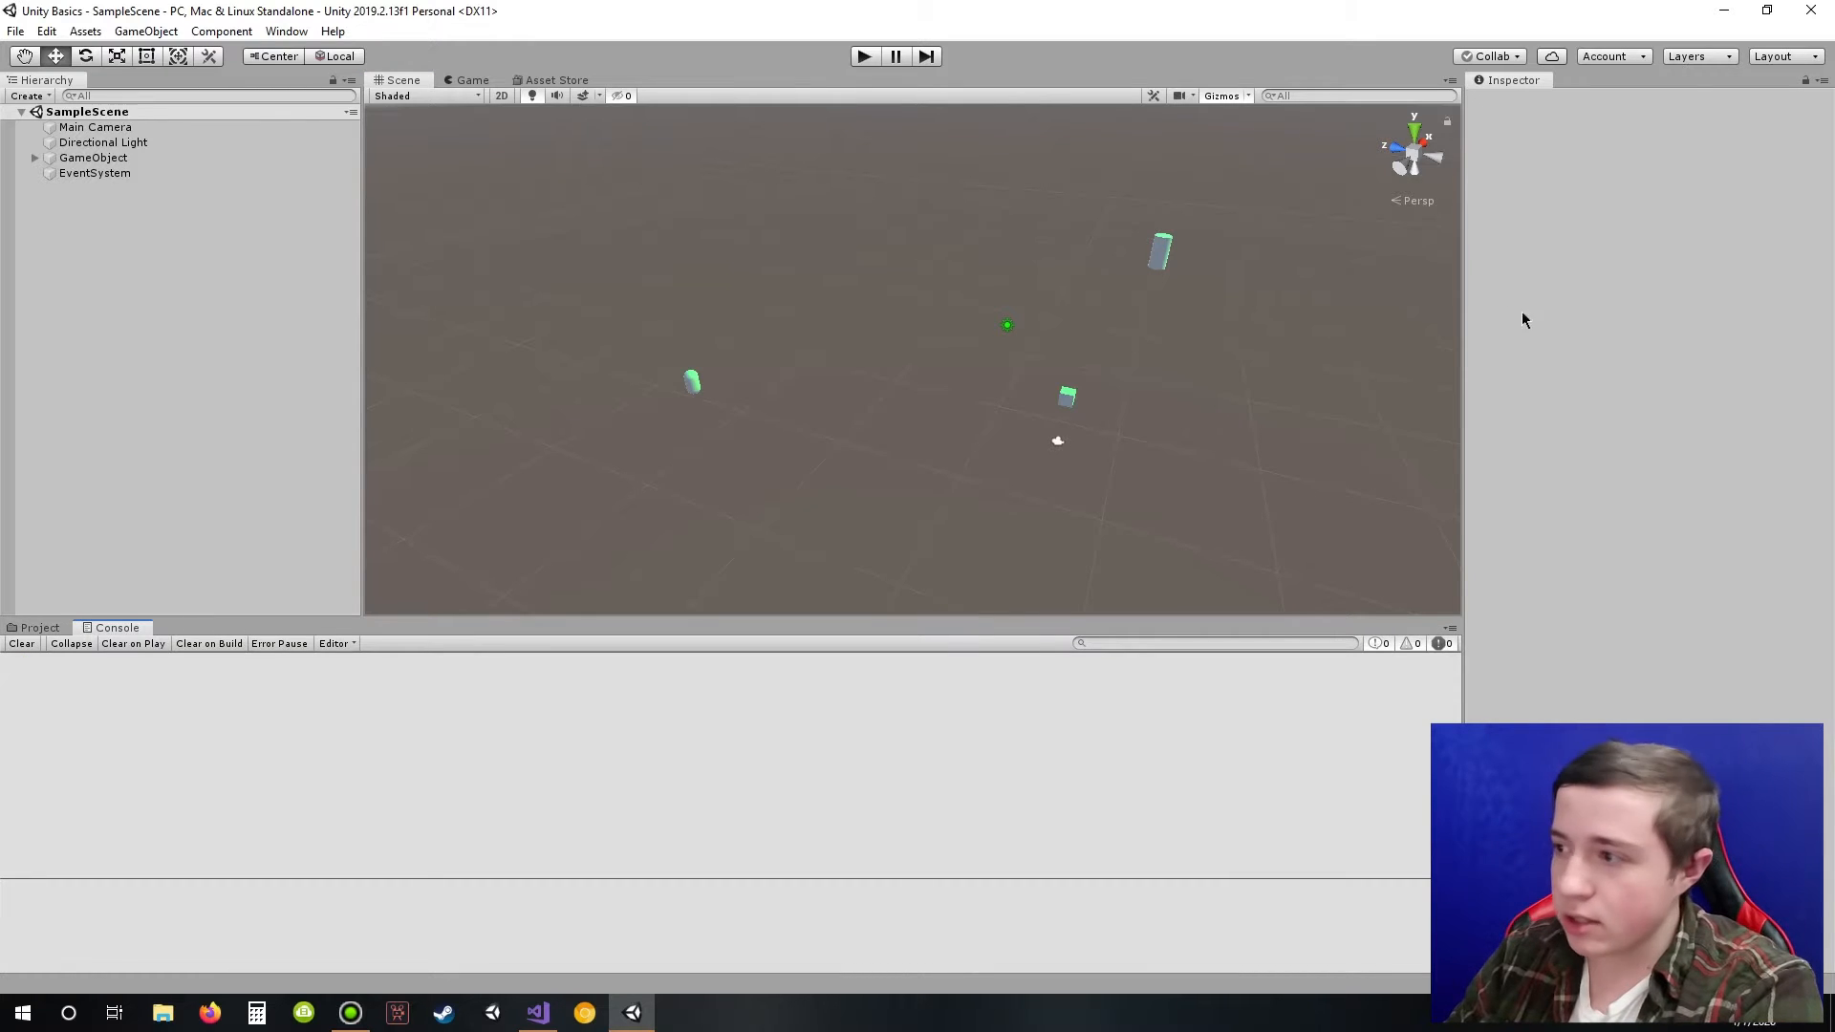
{"action": "left_click", "coordinate": [38, 628]}
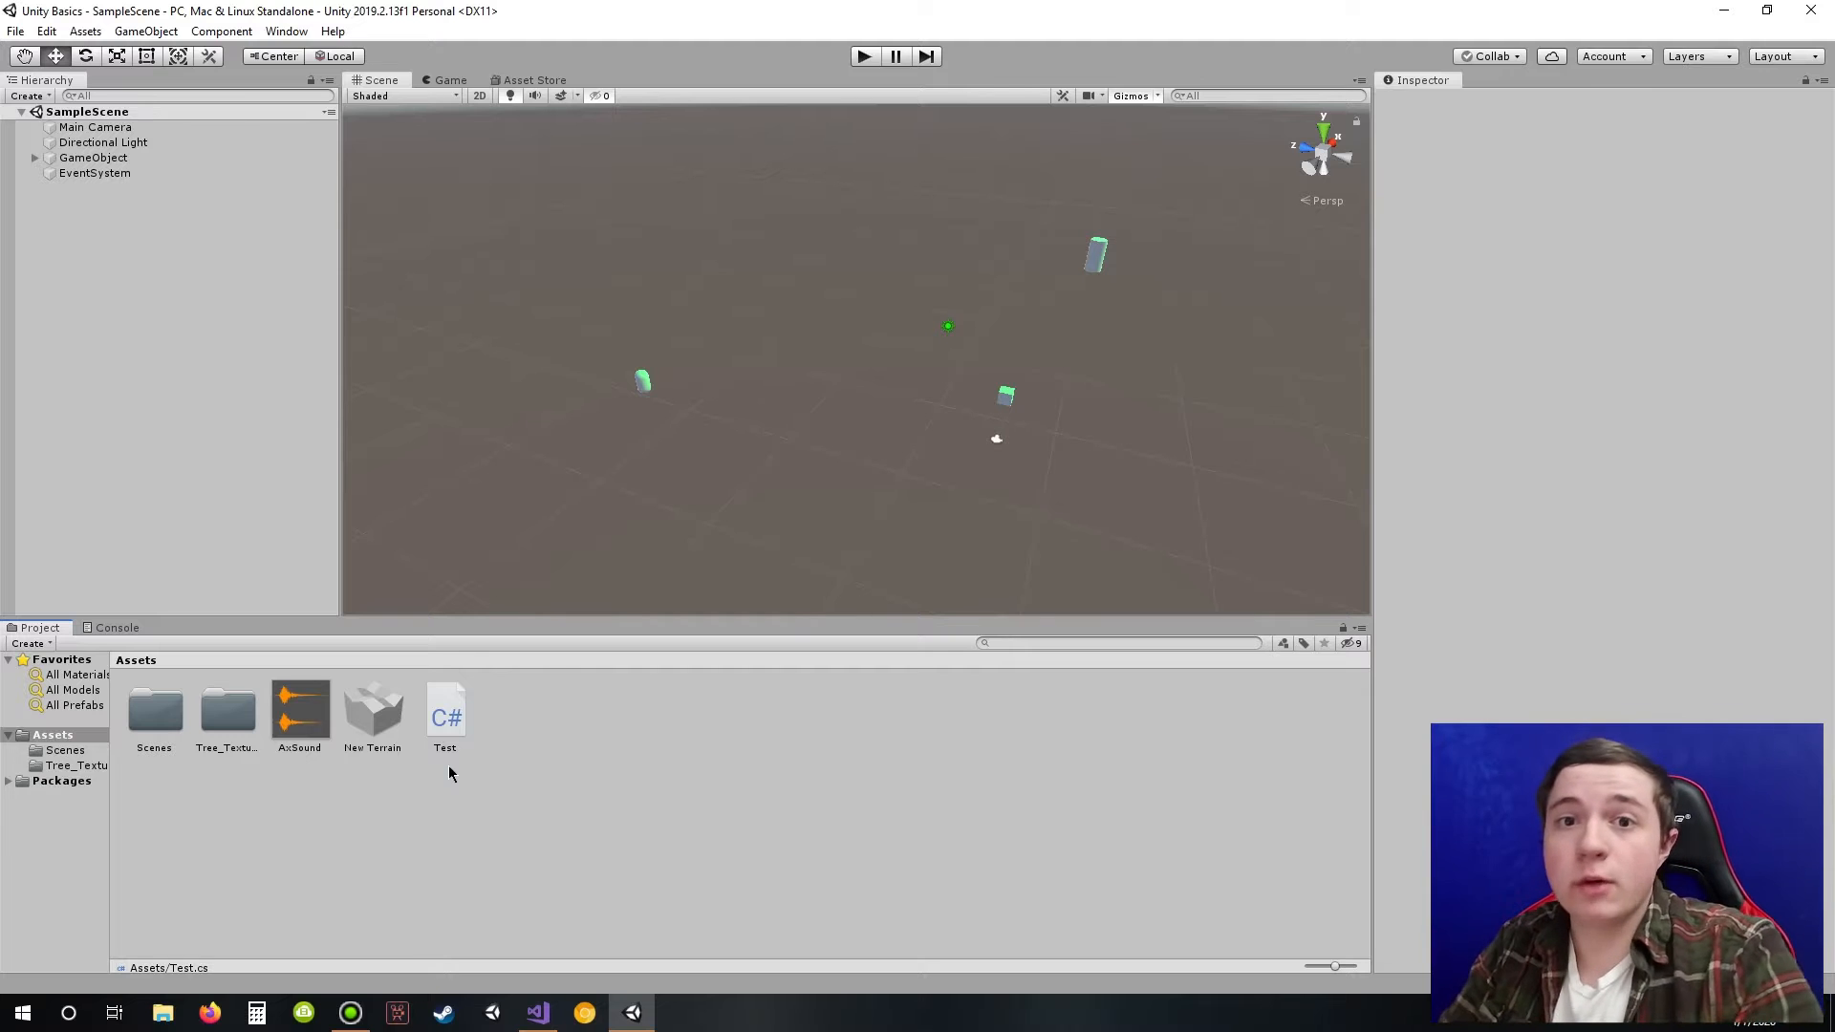
{"action": "left_click", "coordinate": [228, 712]}
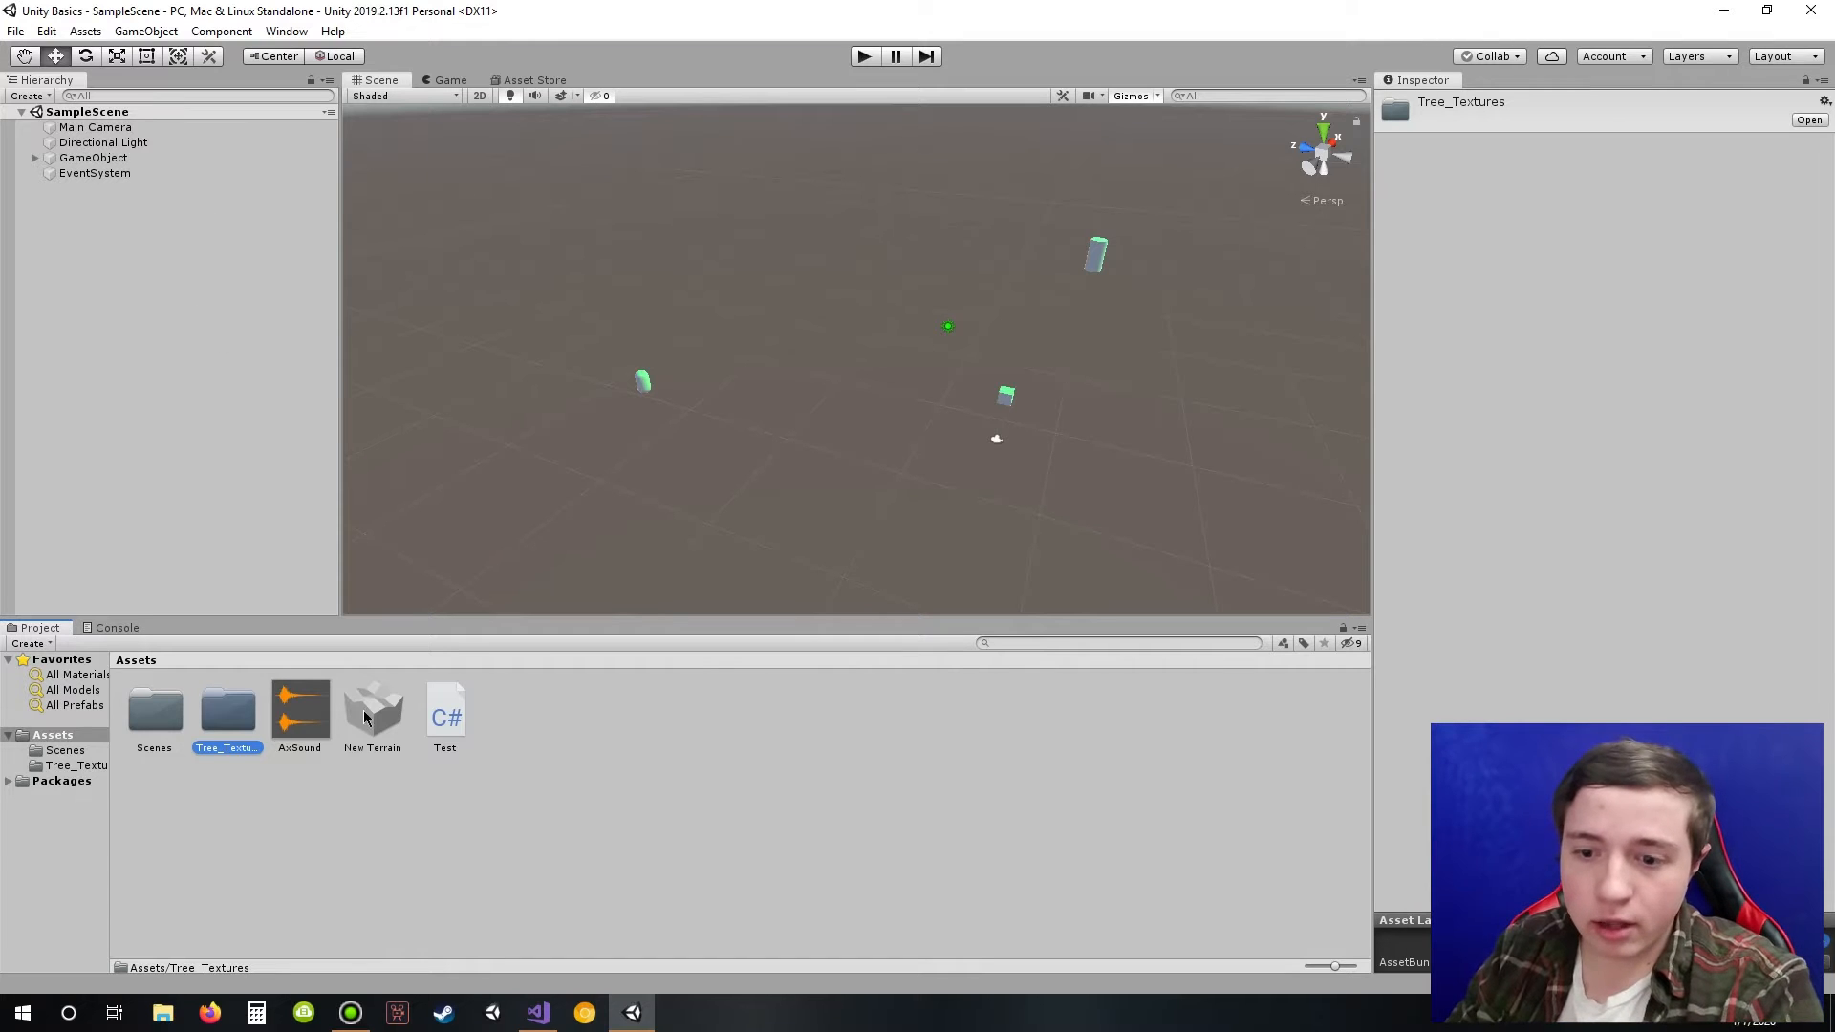
{"action": "left_click_drag", "start_coordinate": [381, 727], "coordinate": [744, 352]}
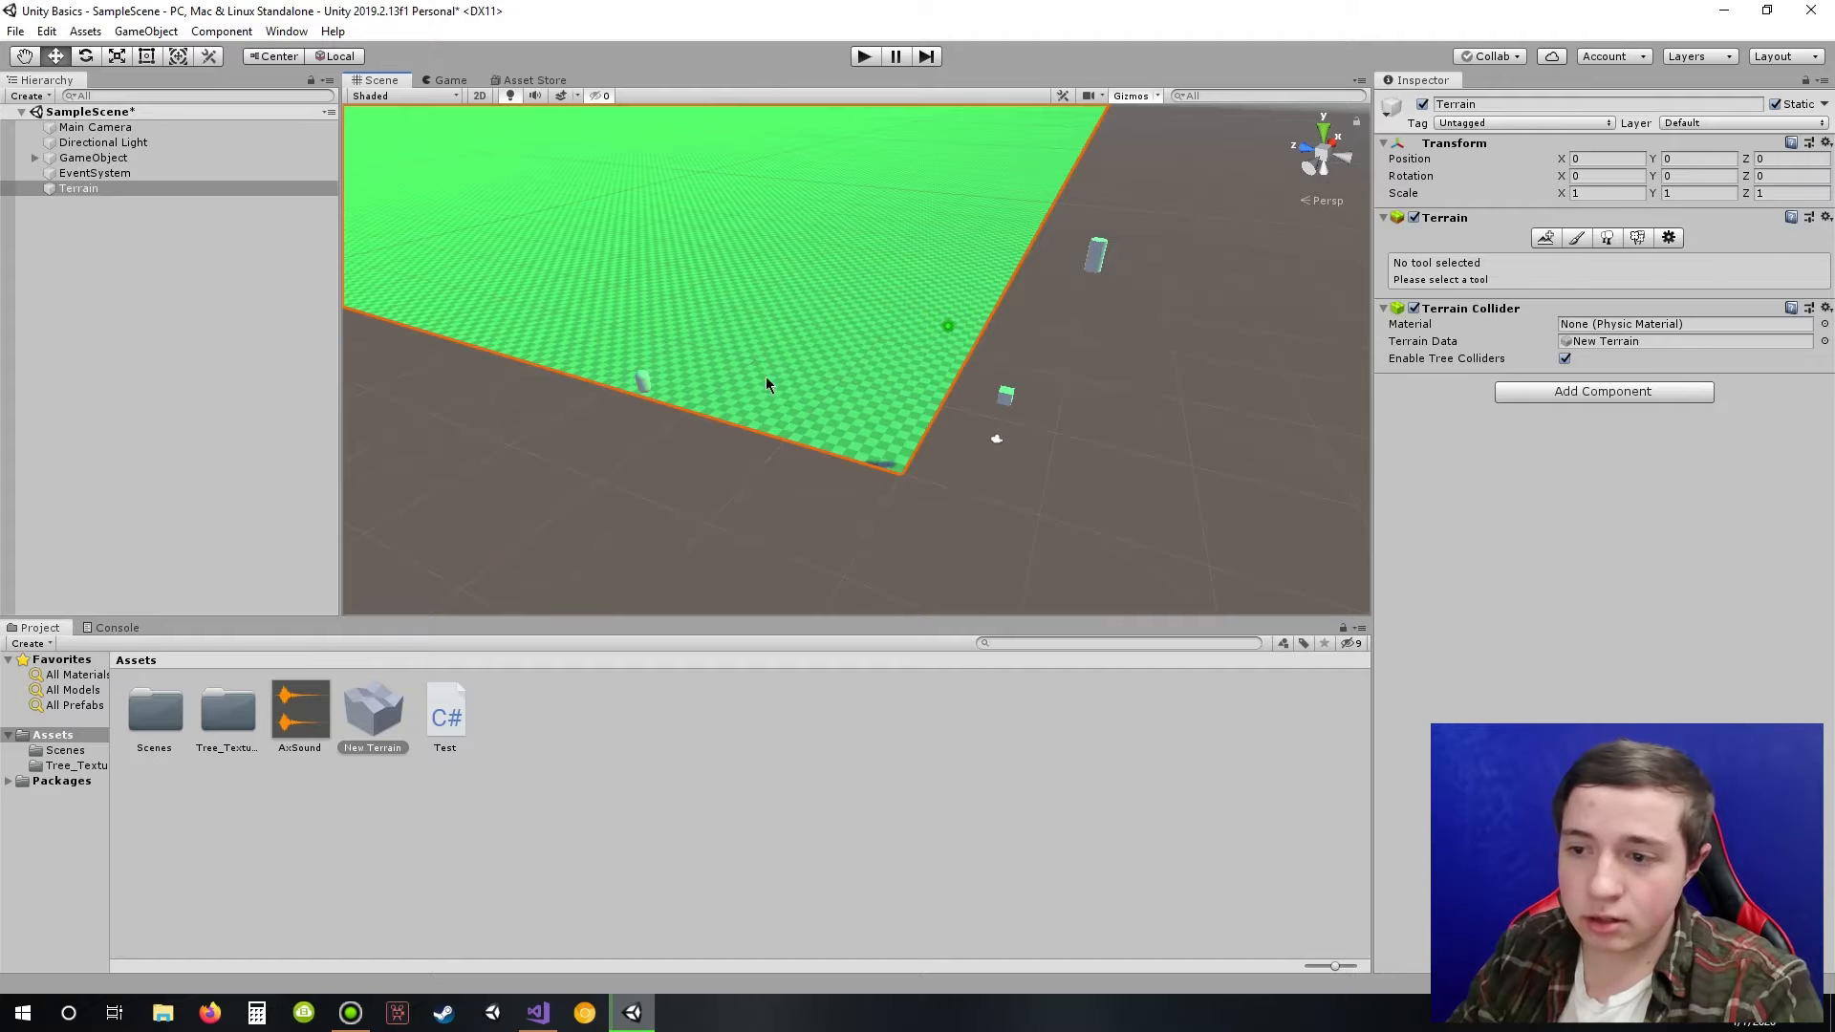
{"action": "scroll", "coordinate": [766, 389], "scroll_direction": "down", "scroll_amount": 3}
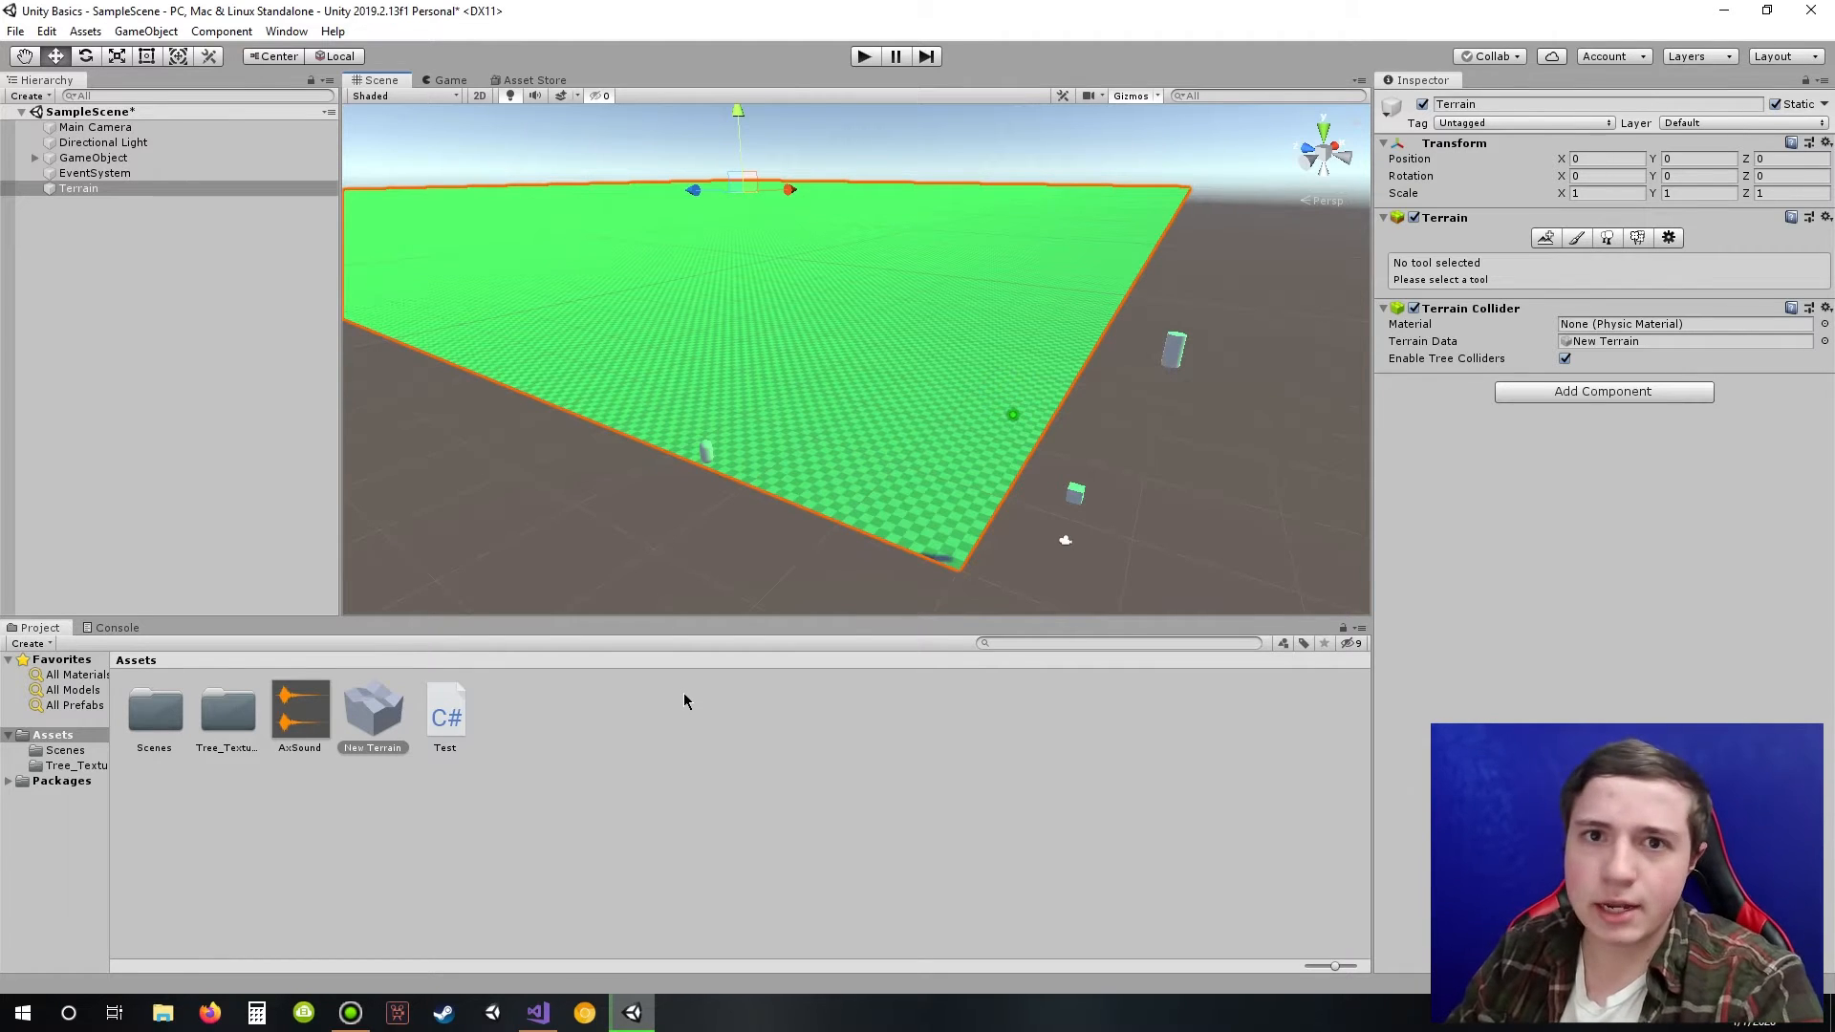
Step: Examine the Test script's code in Visual Studio and return to Unity
{"action": "left_click", "coordinate": [118, 628]}
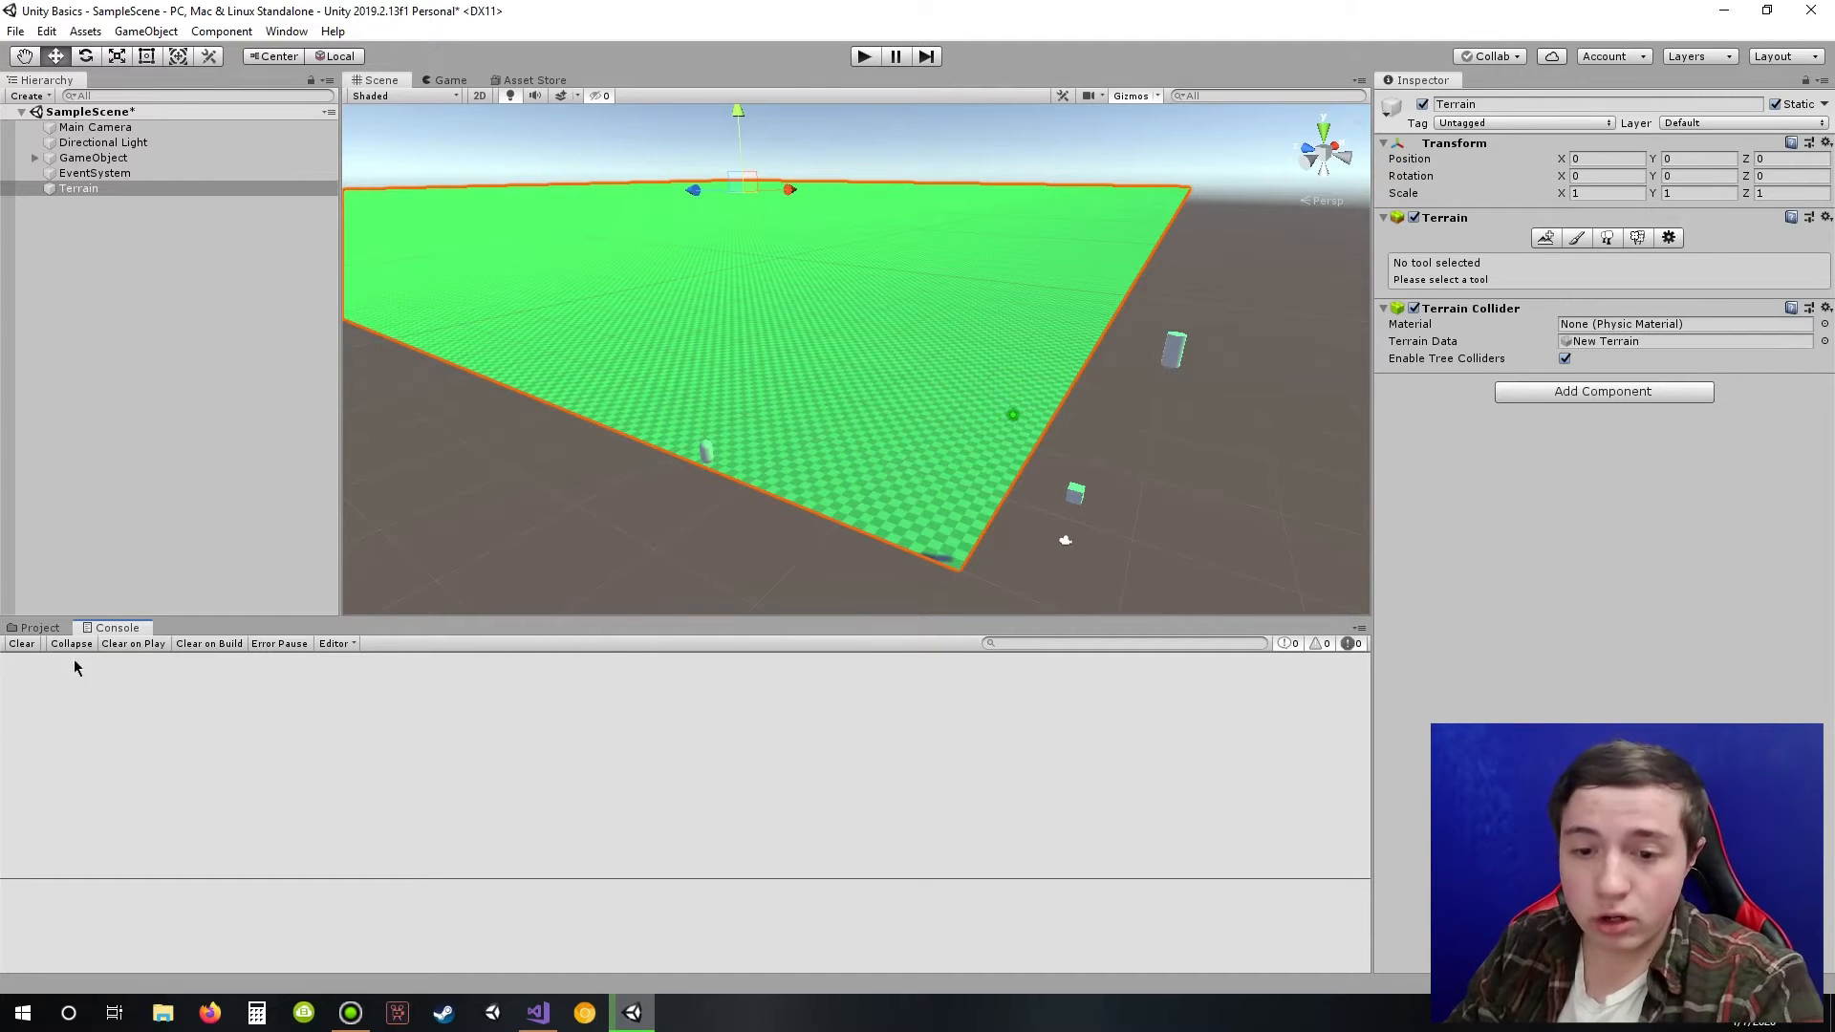
{"action": "left_click", "coordinate": [46, 629]}
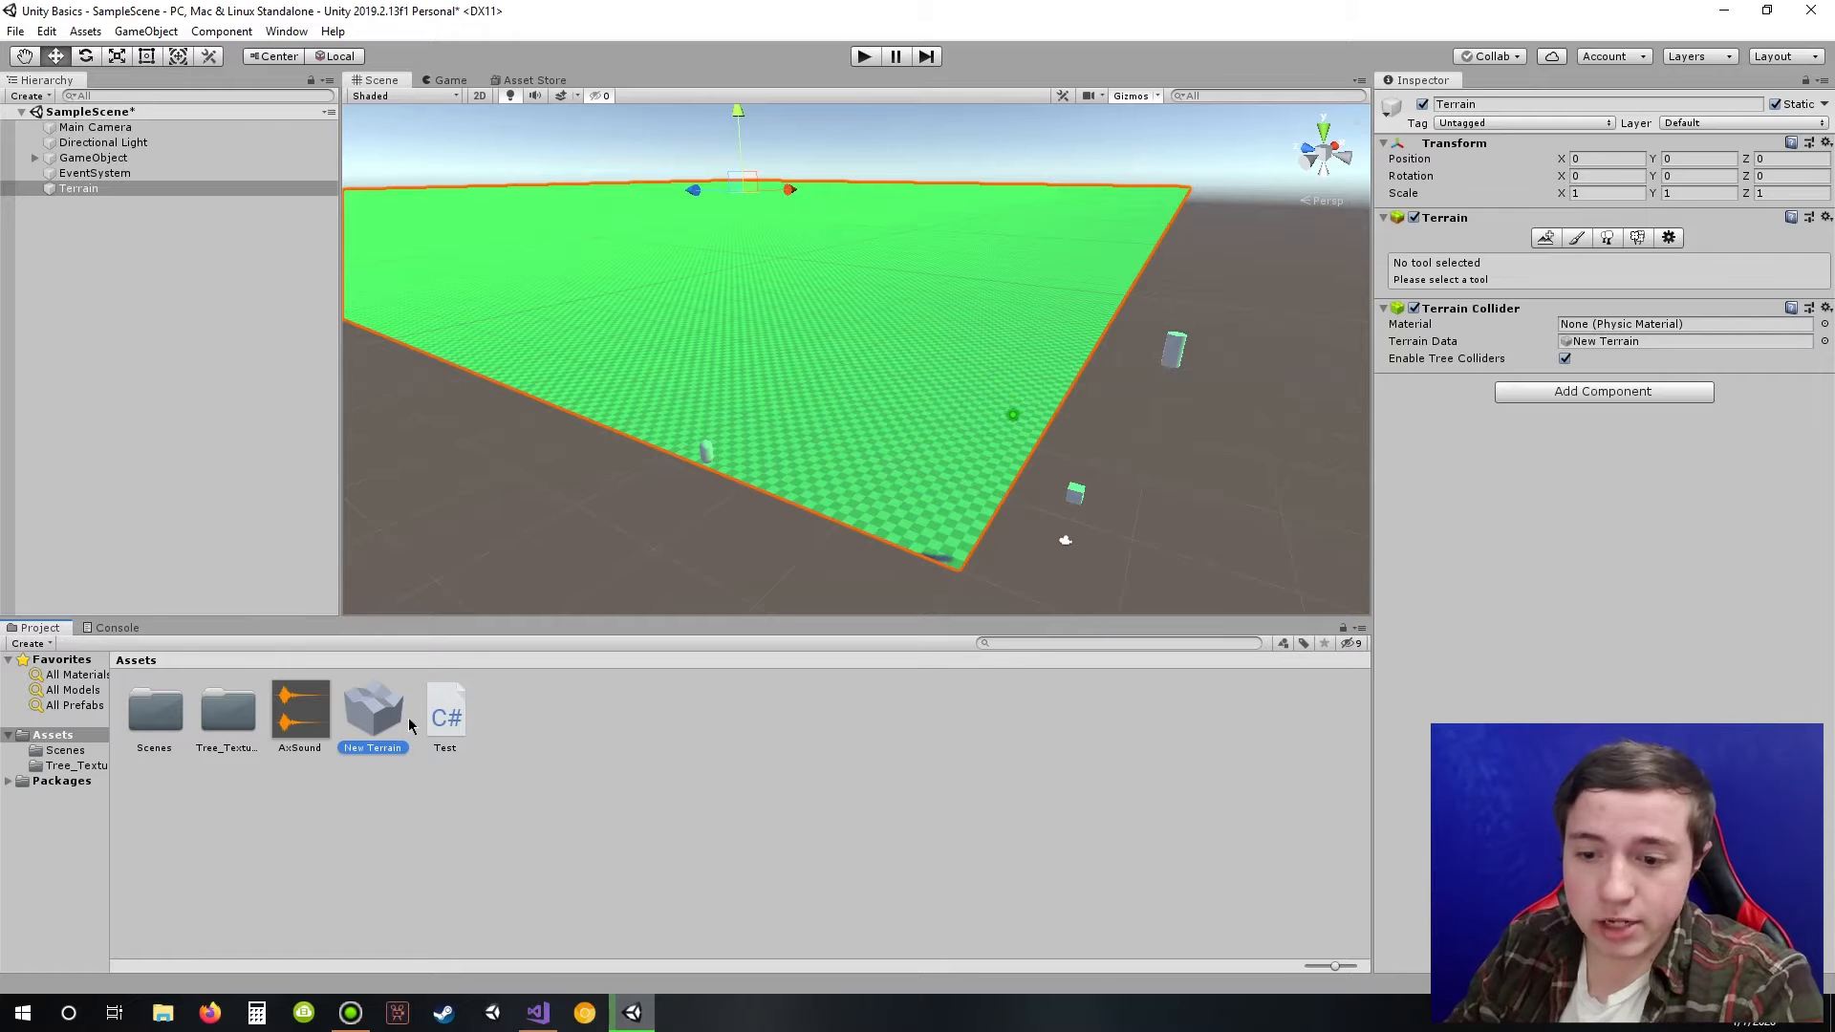
{"action": "left_click", "coordinate": [443, 718]}
{"action": "left_click", "coordinate": [538, 1012]}
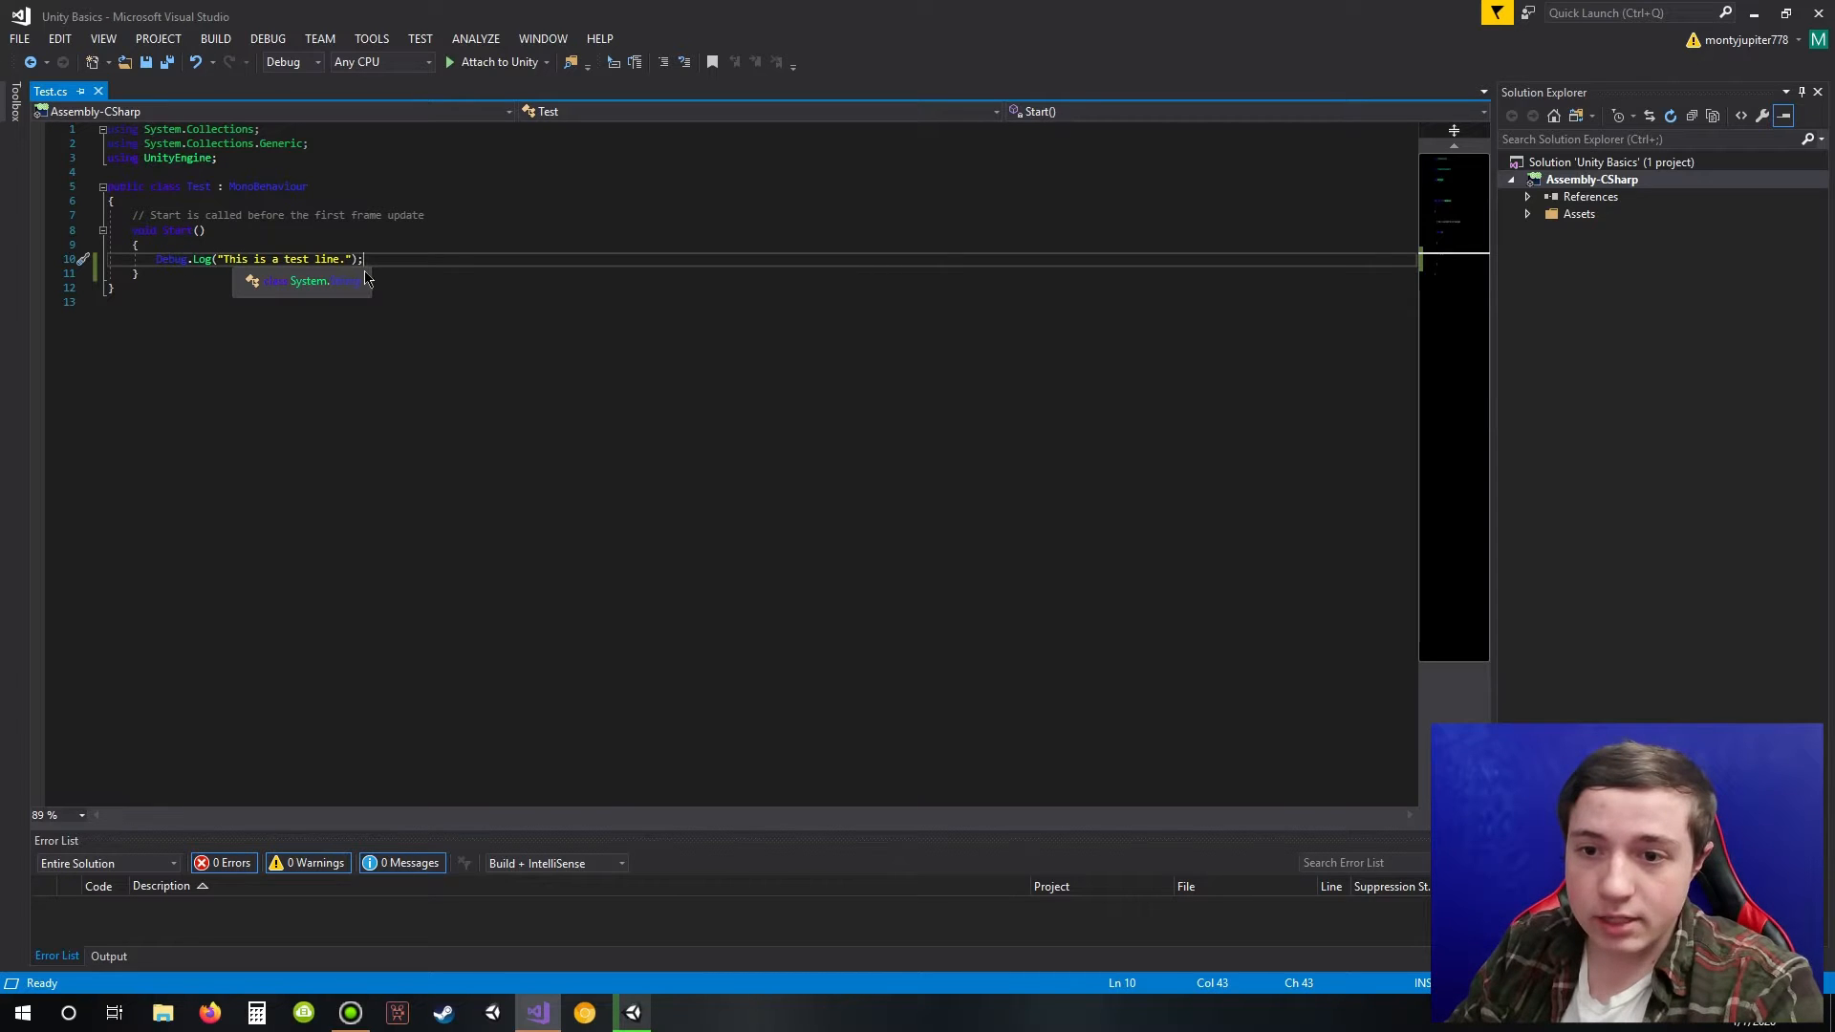
{"action": "left_click", "coordinate": [1757, 11]}
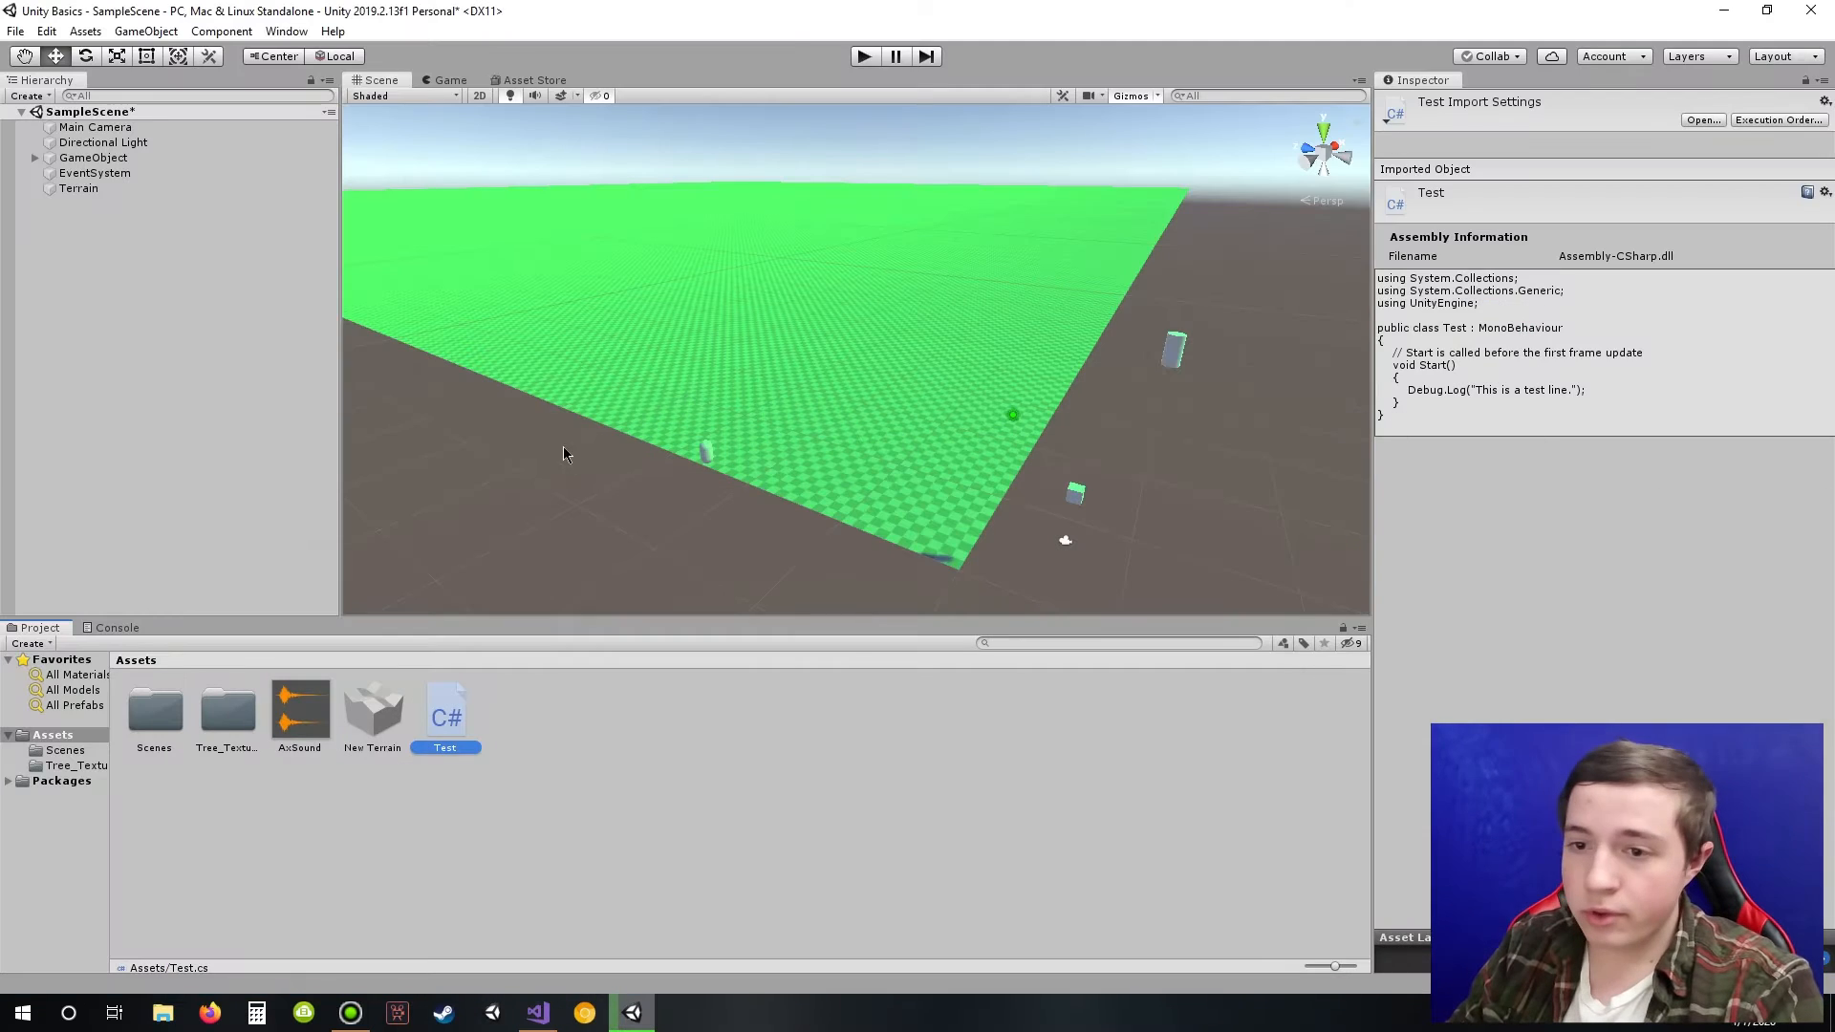
Step: Attach the Test script to the Capsule under GameObject and collapse its material settings
{"action": "left_click", "coordinate": [873, 54]}
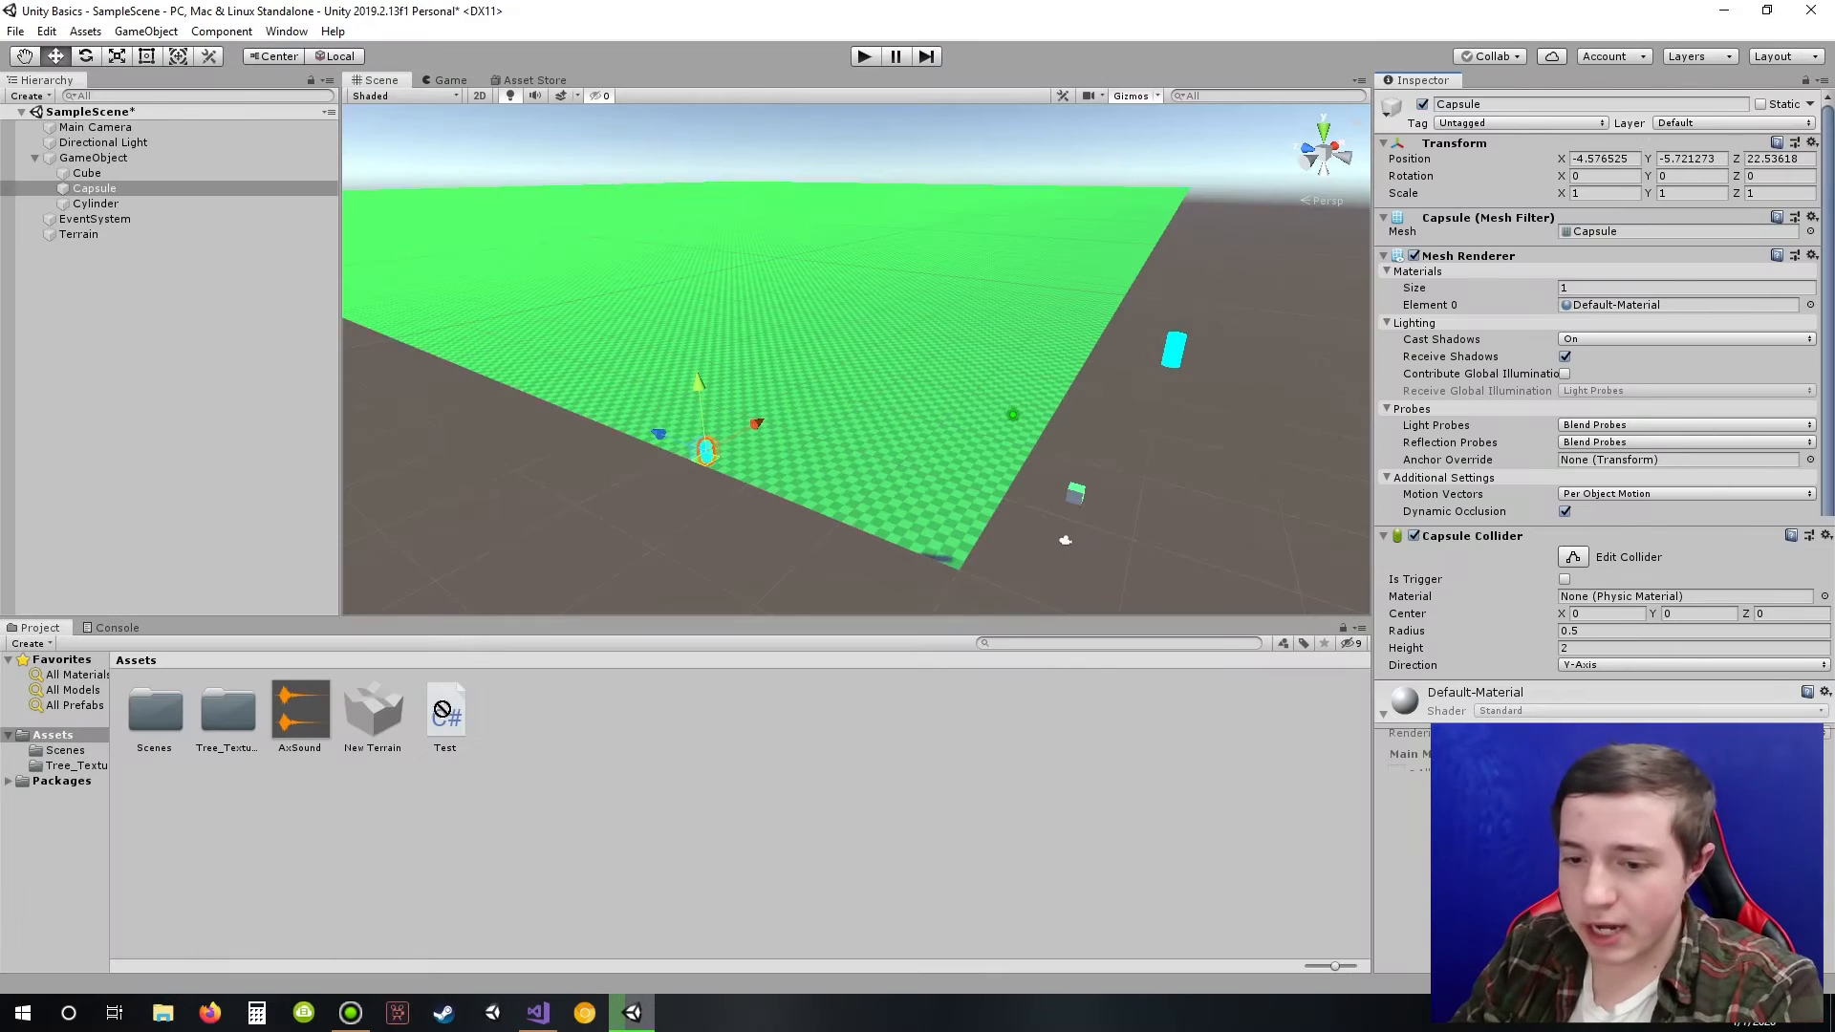
{"action": "left_click", "coordinate": [444, 717]}
{"action": "left_click_drag", "start_coordinate": [445, 717], "coordinate": [1481, 681]}
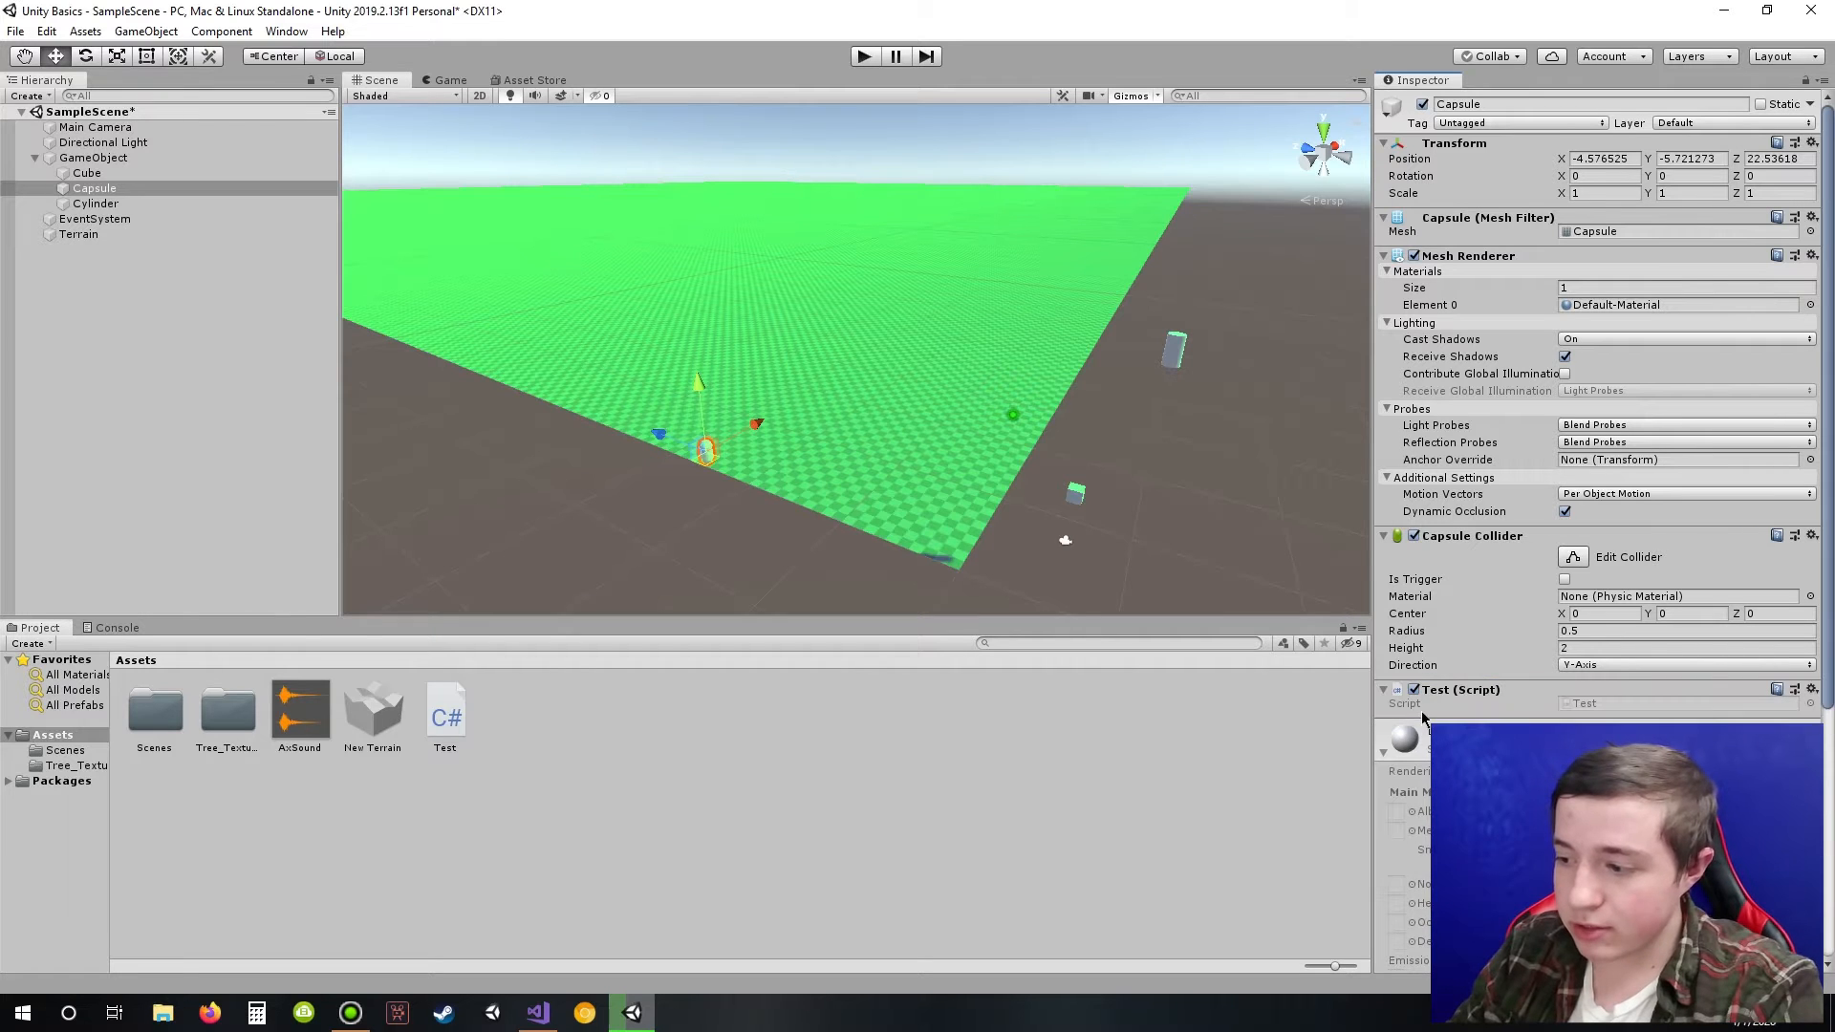
{"action": "left_click", "coordinate": [1384, 754]}
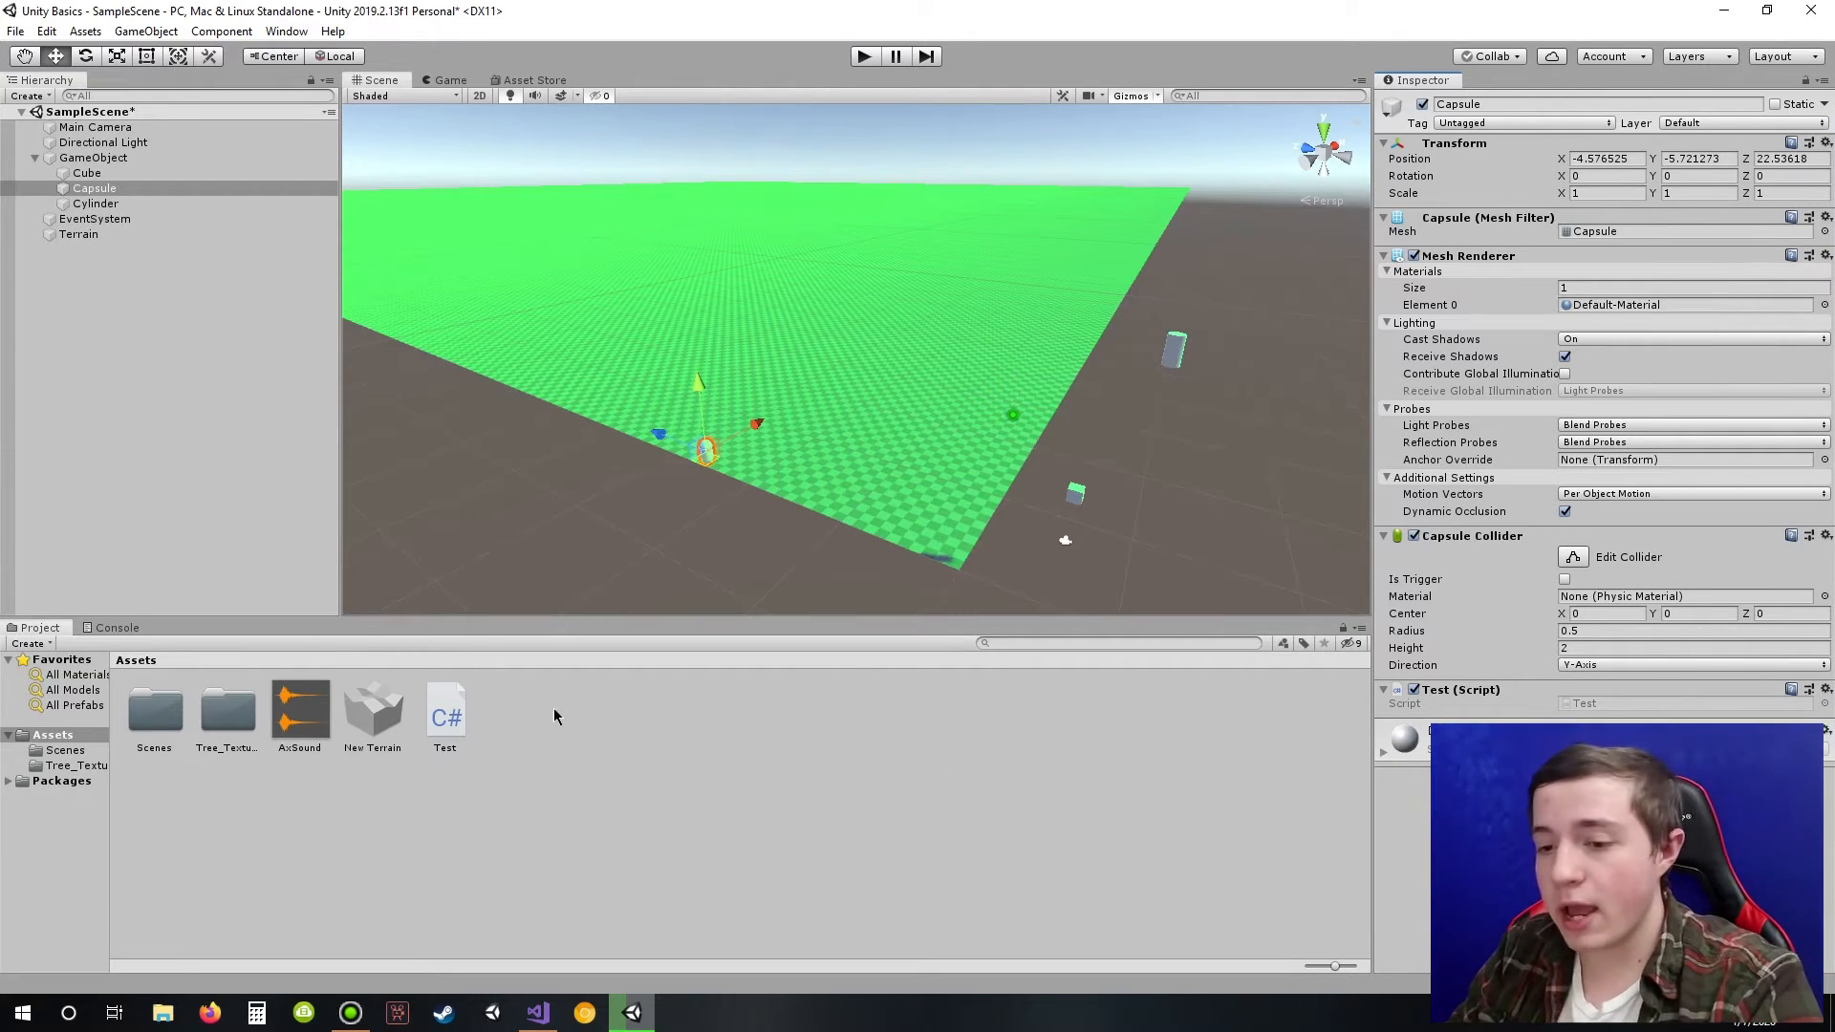
Step: Run the scene, stop it, and inspect the script's output in the console
{"action": "left_click", "coordinate": [860, 58]}
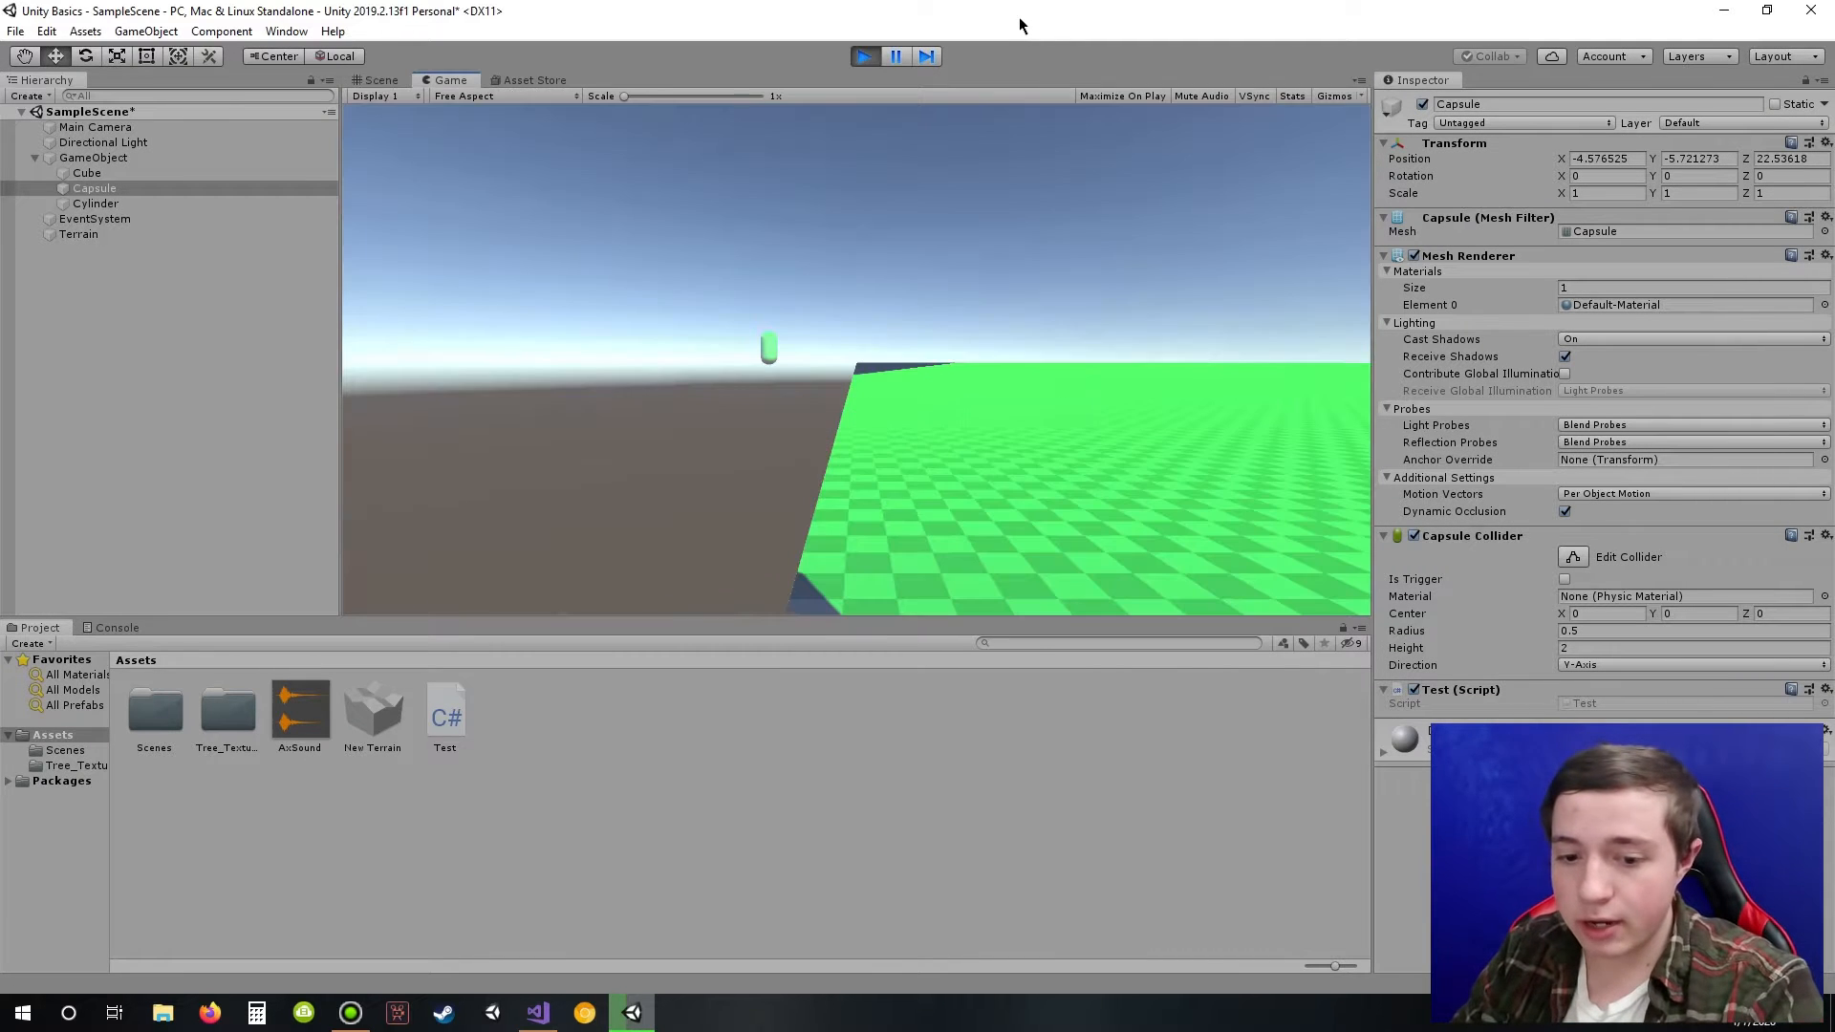
{"action": "left_click", "coordinate": [871, 59]}
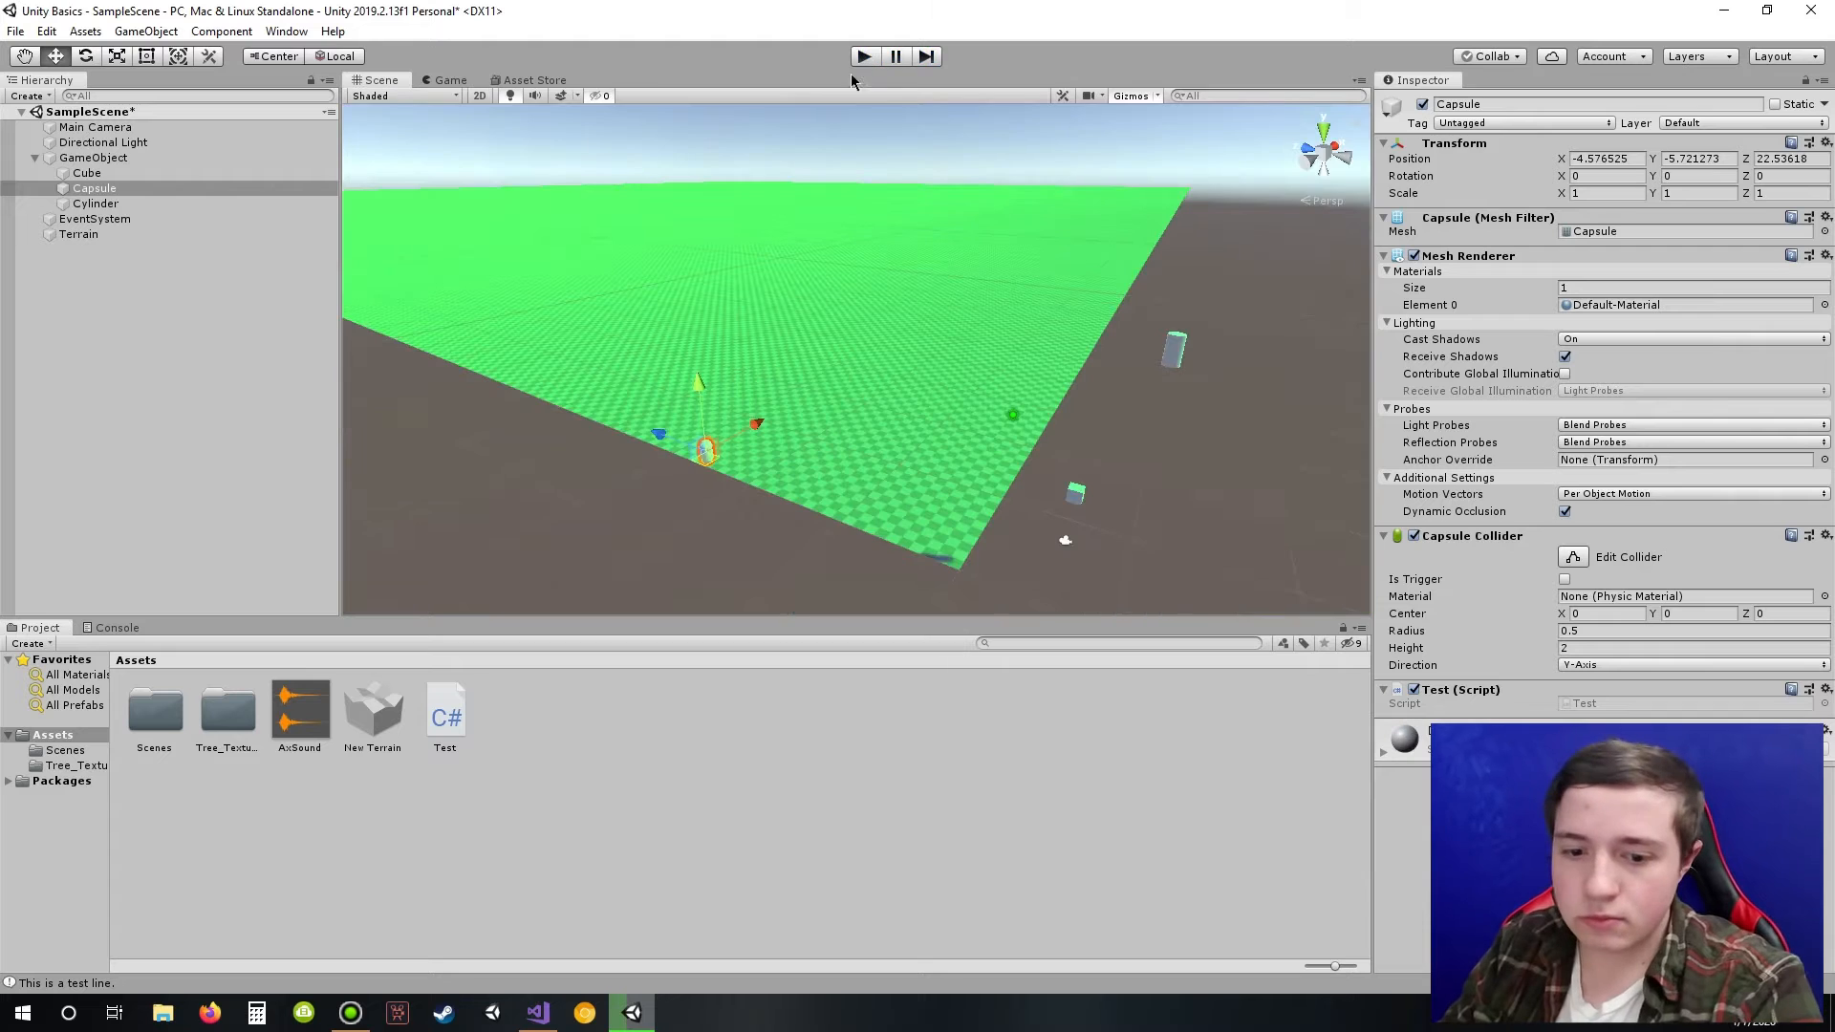
{"action": "left_click", "coordinate": [116, 627]}
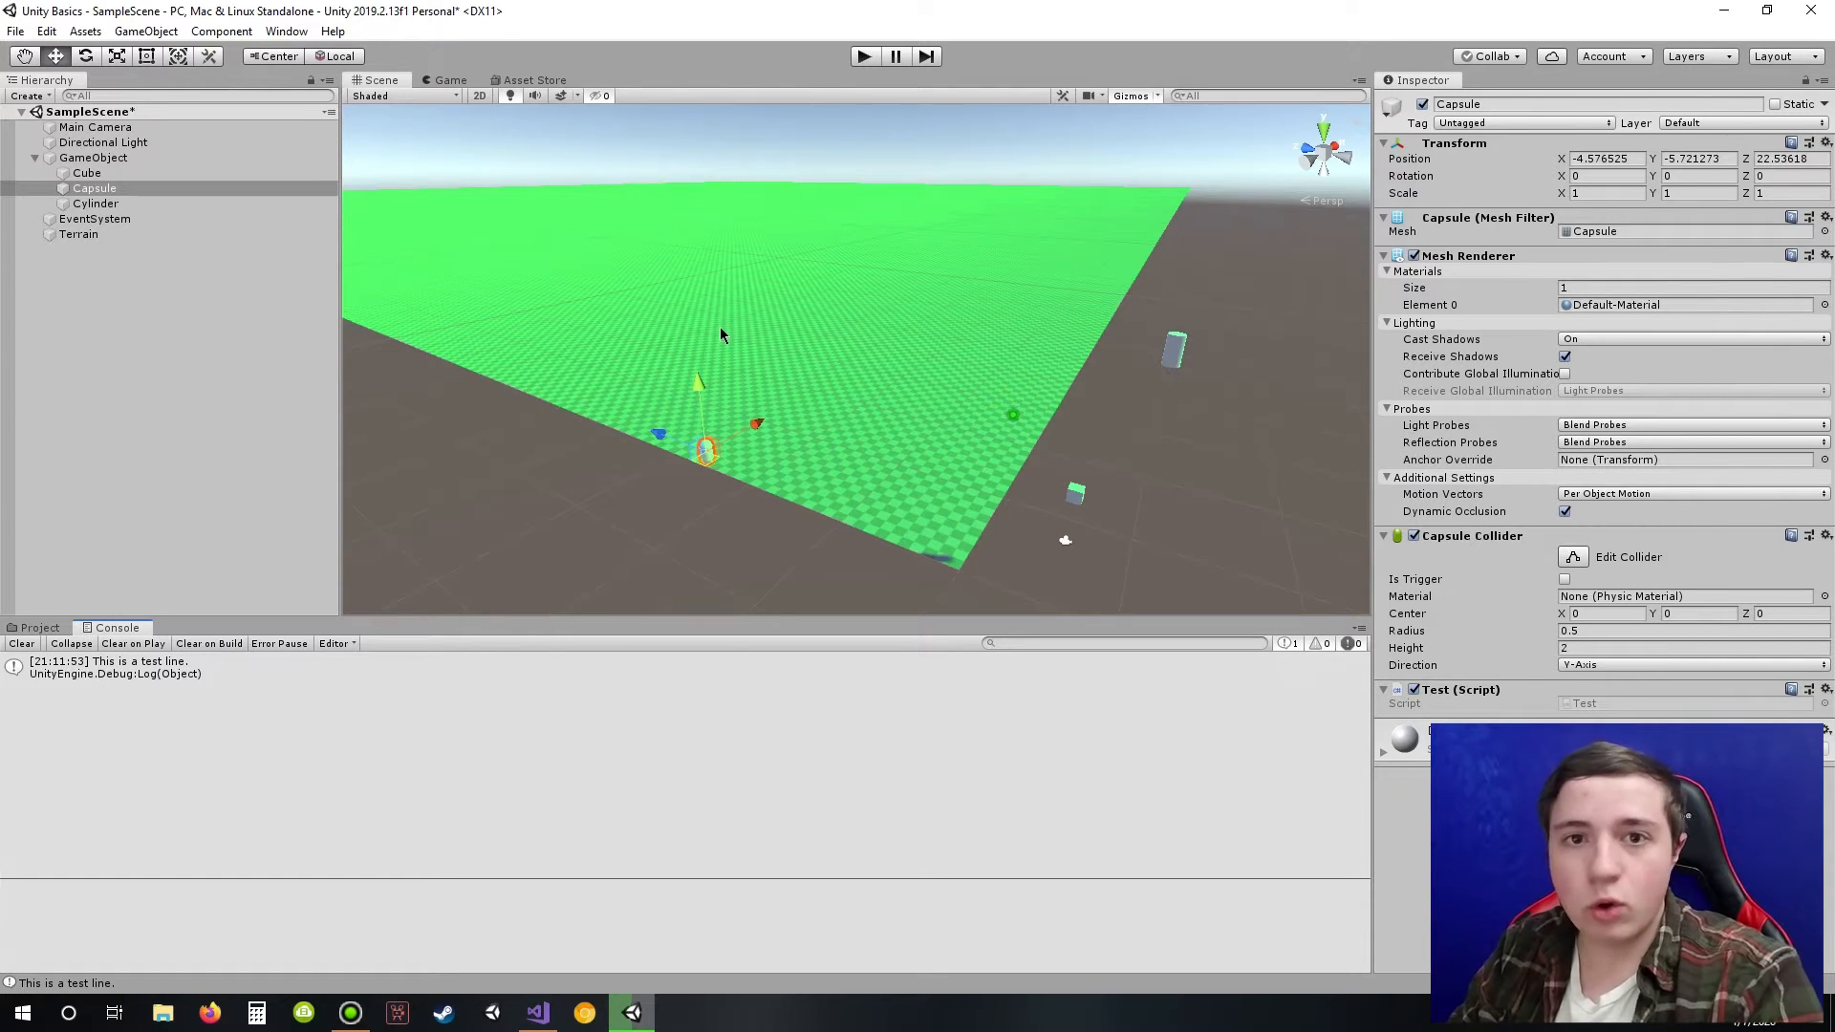
Step: Clear the logged messages from the console
{"action": "left_click", "coordinate": [38, 628]}
{"action": "left_click", "coordinate": [103, 628]}
{"action": "left_click", "coordinate": [25, 643]}
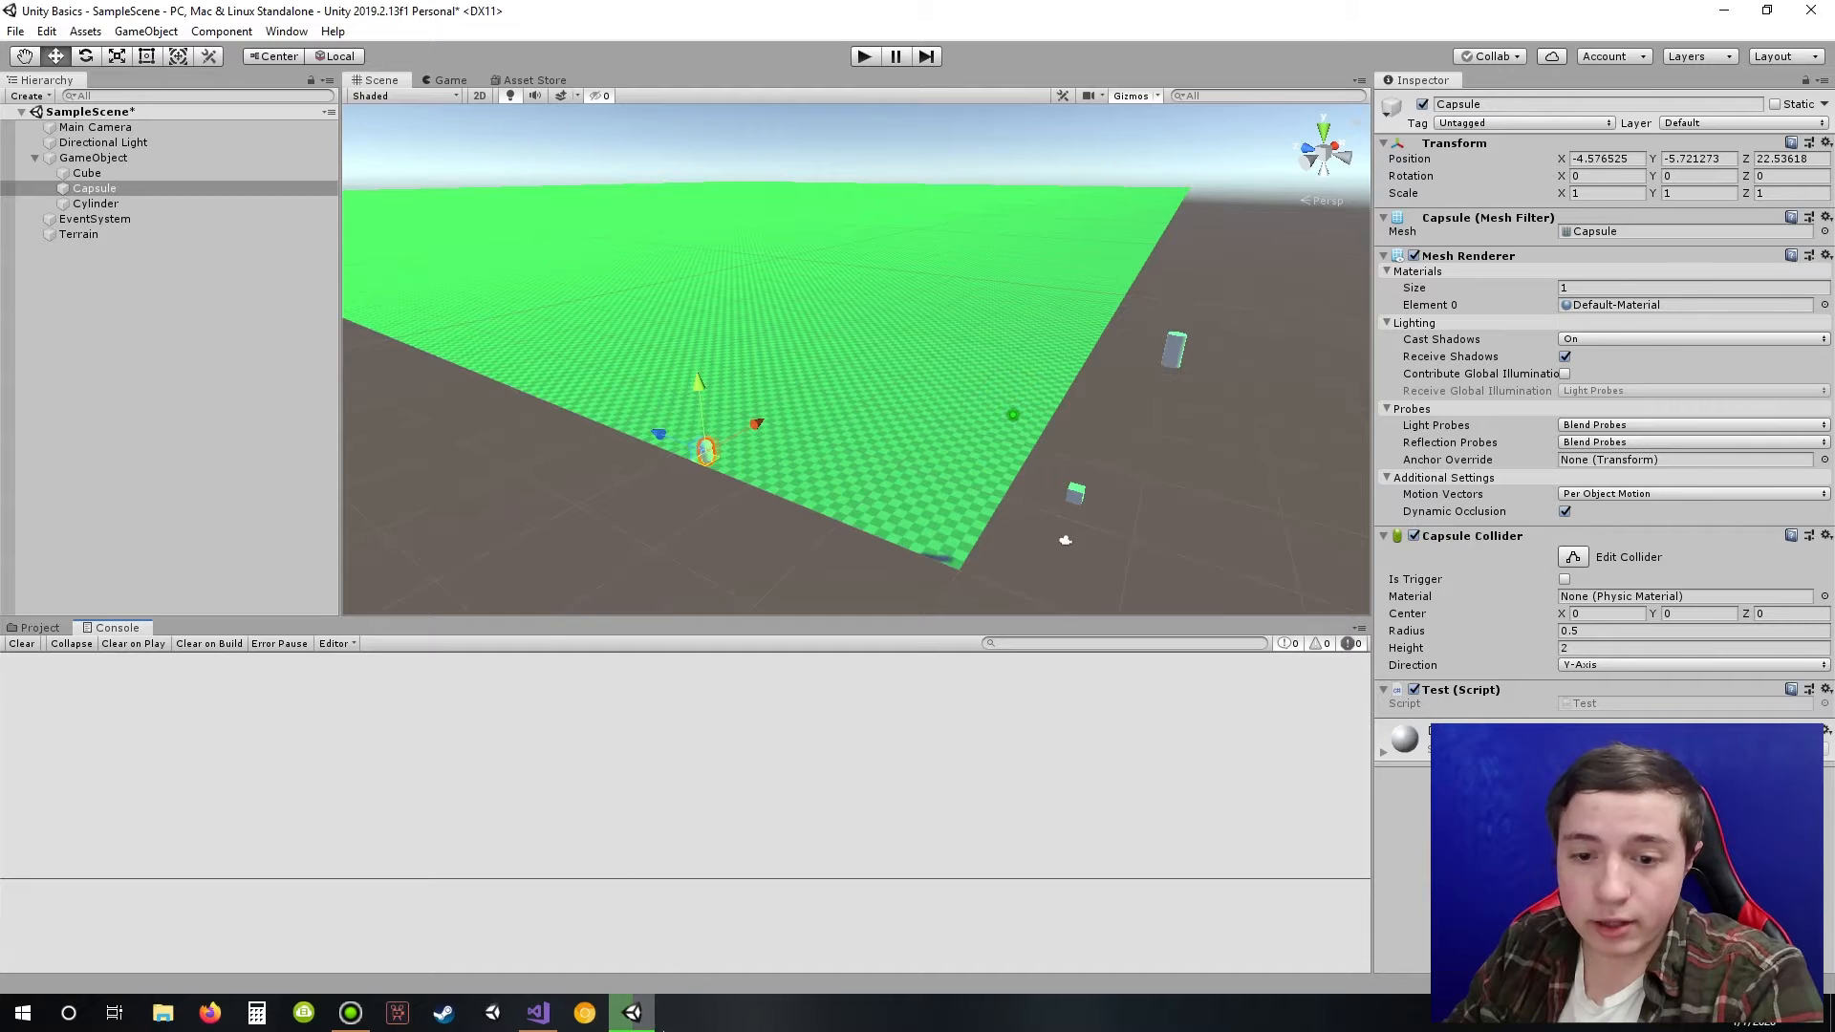
Step: In Visual Studio, delete the semicolon ending the Debug.Log line of Test.cs, save the script, and return to Unity
{"action": "left_click", "coordinate": [540, 1015]}
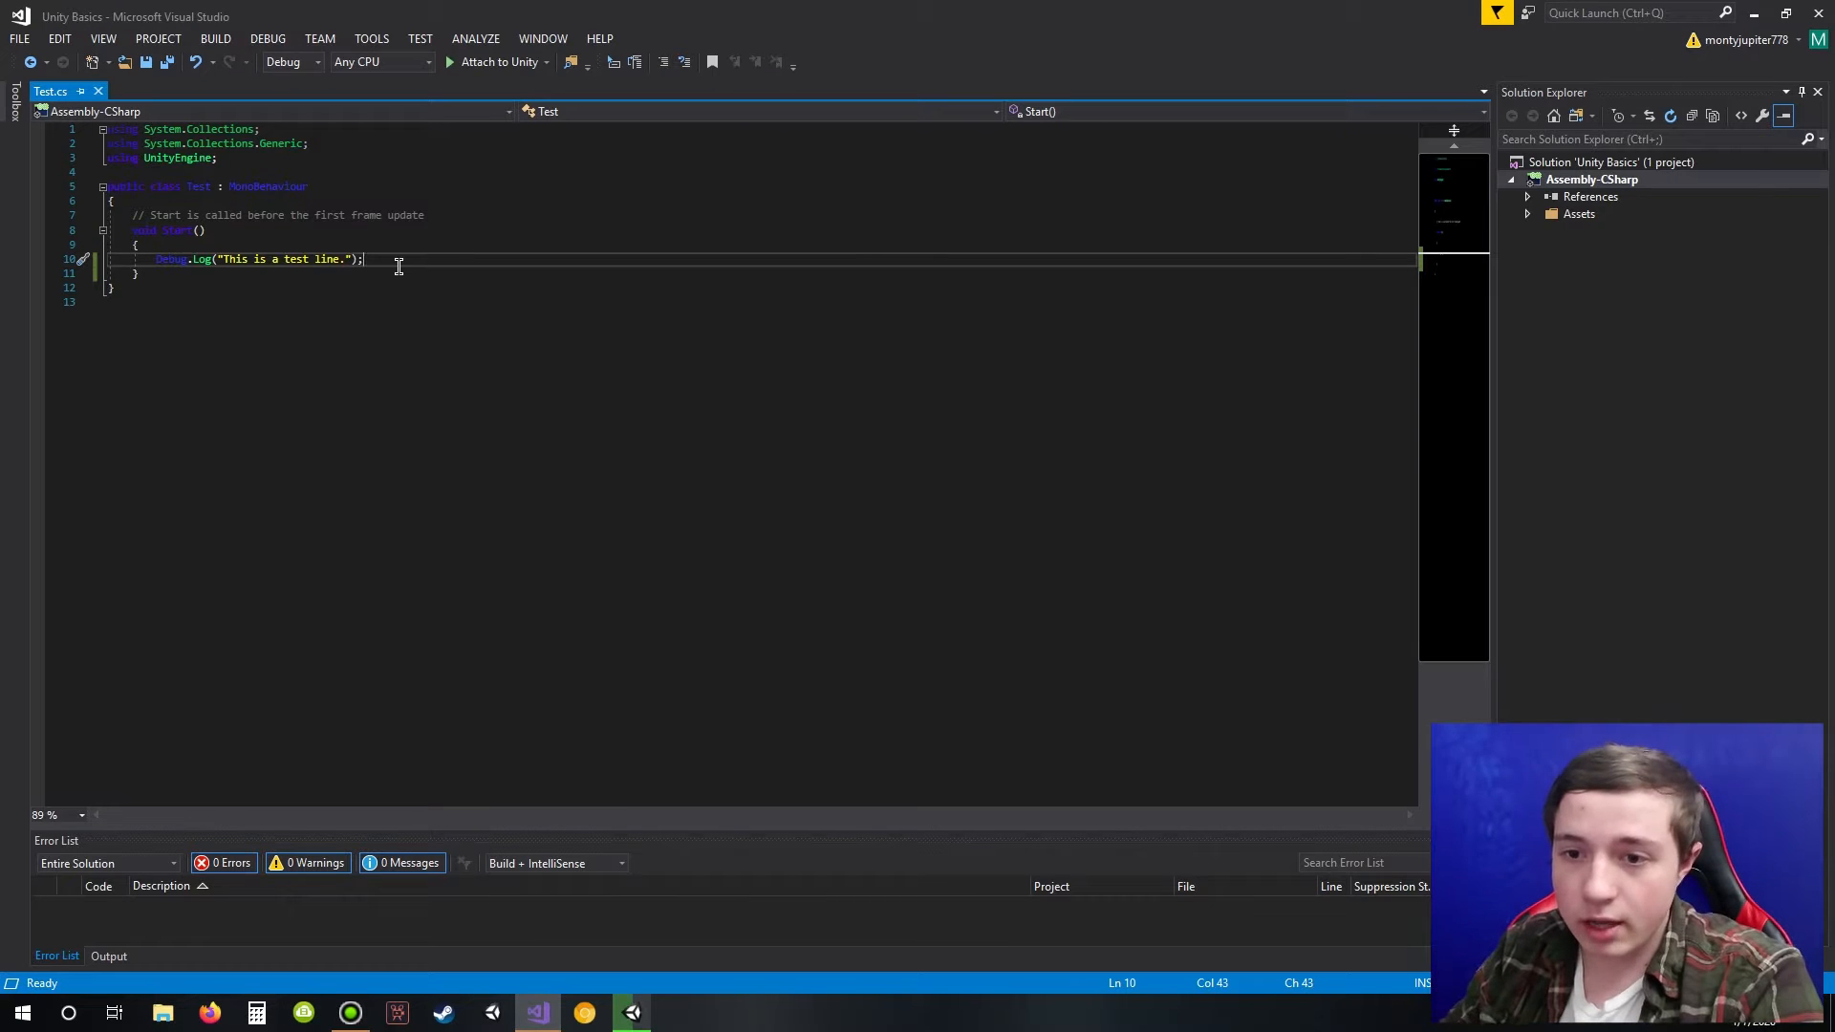
{"action": "key", "text": "BackSpace"}
{"action": "key", "text": "ctrl+s"}
{"action": "left_click", "coordinate": [631, 1013]}
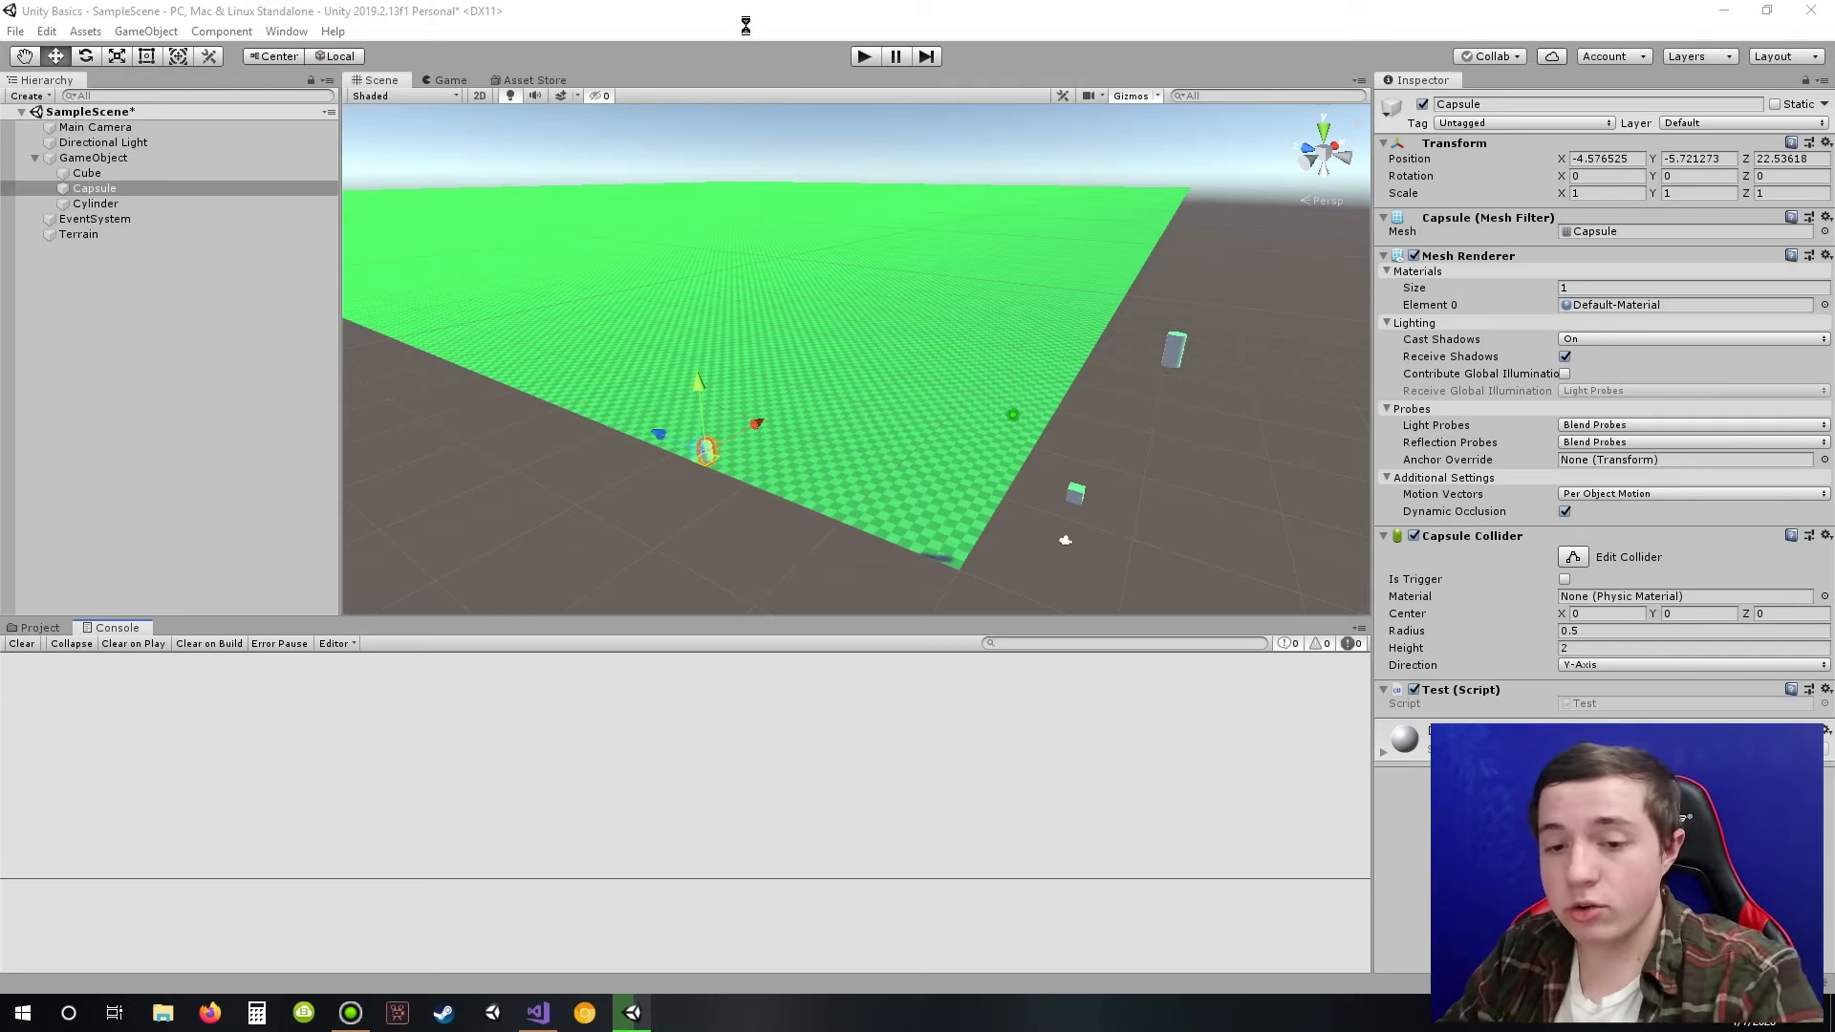
Step: Try to run the scene and open the code line reported by the console's compile error
{"action": "left_click", "coordinate": [867, 57]}
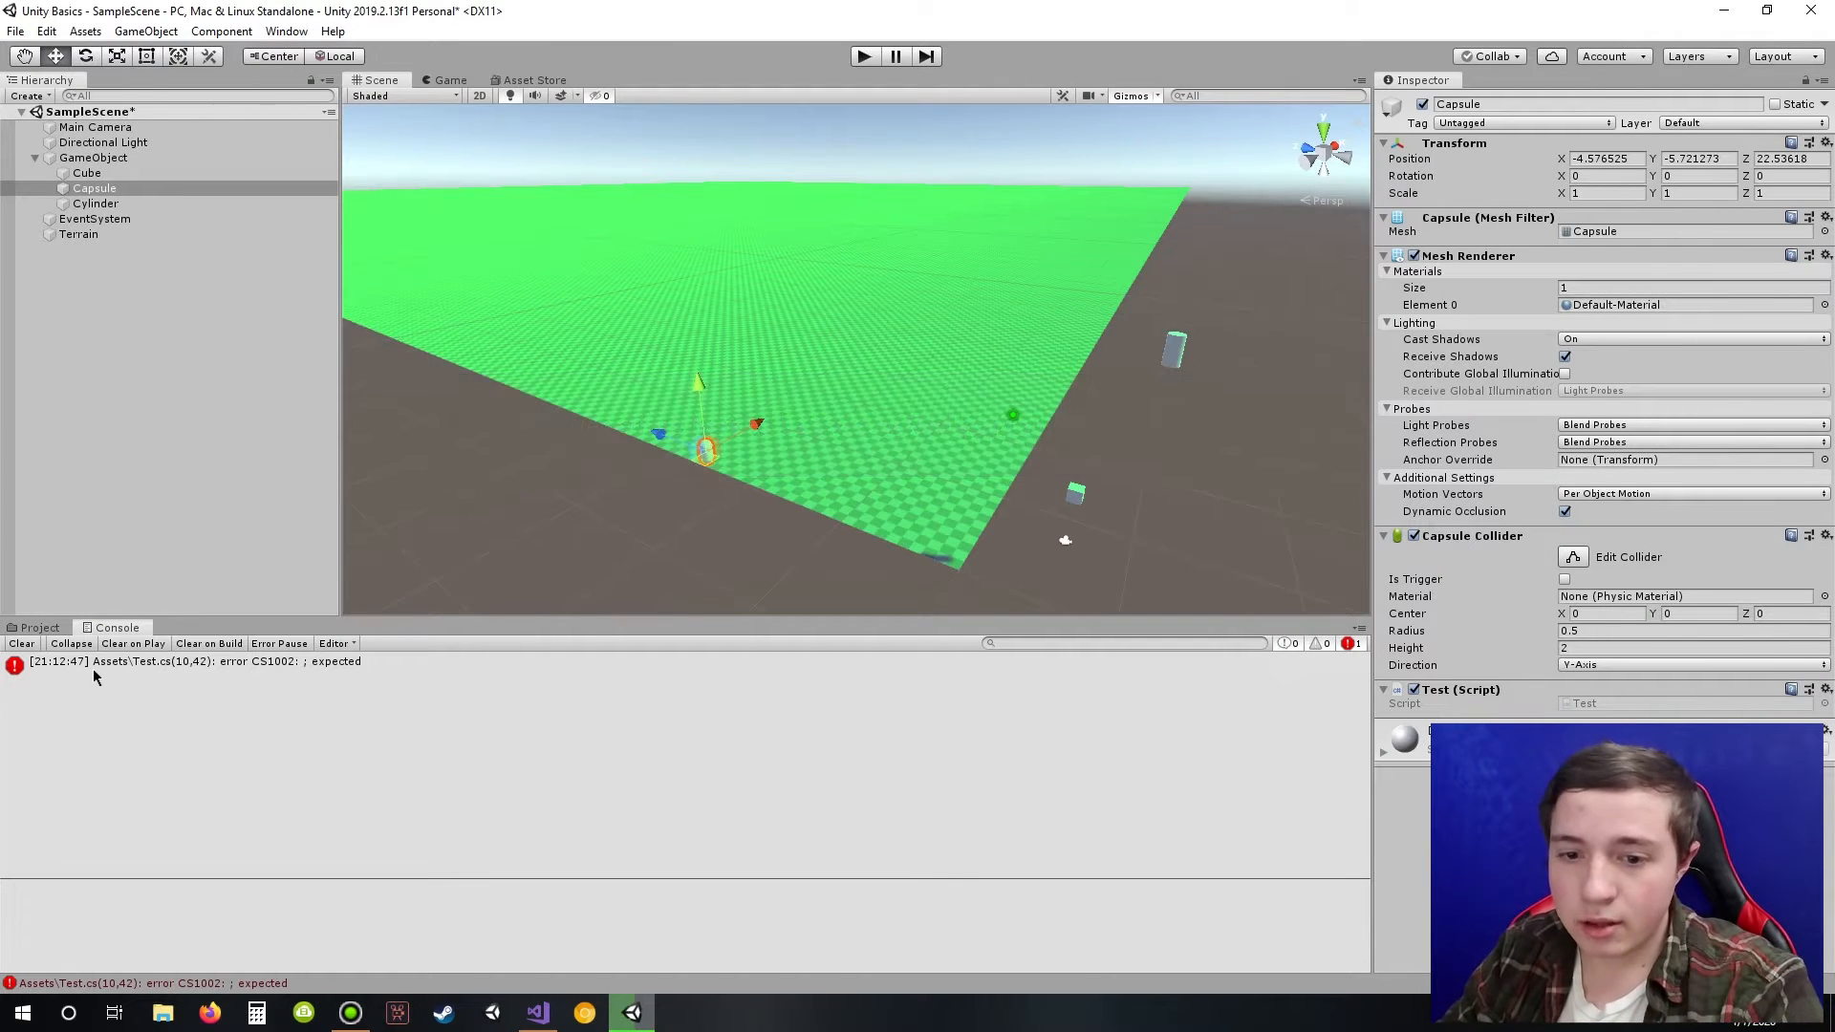
{"action": "left_click", "coordinate": [354, 676]}
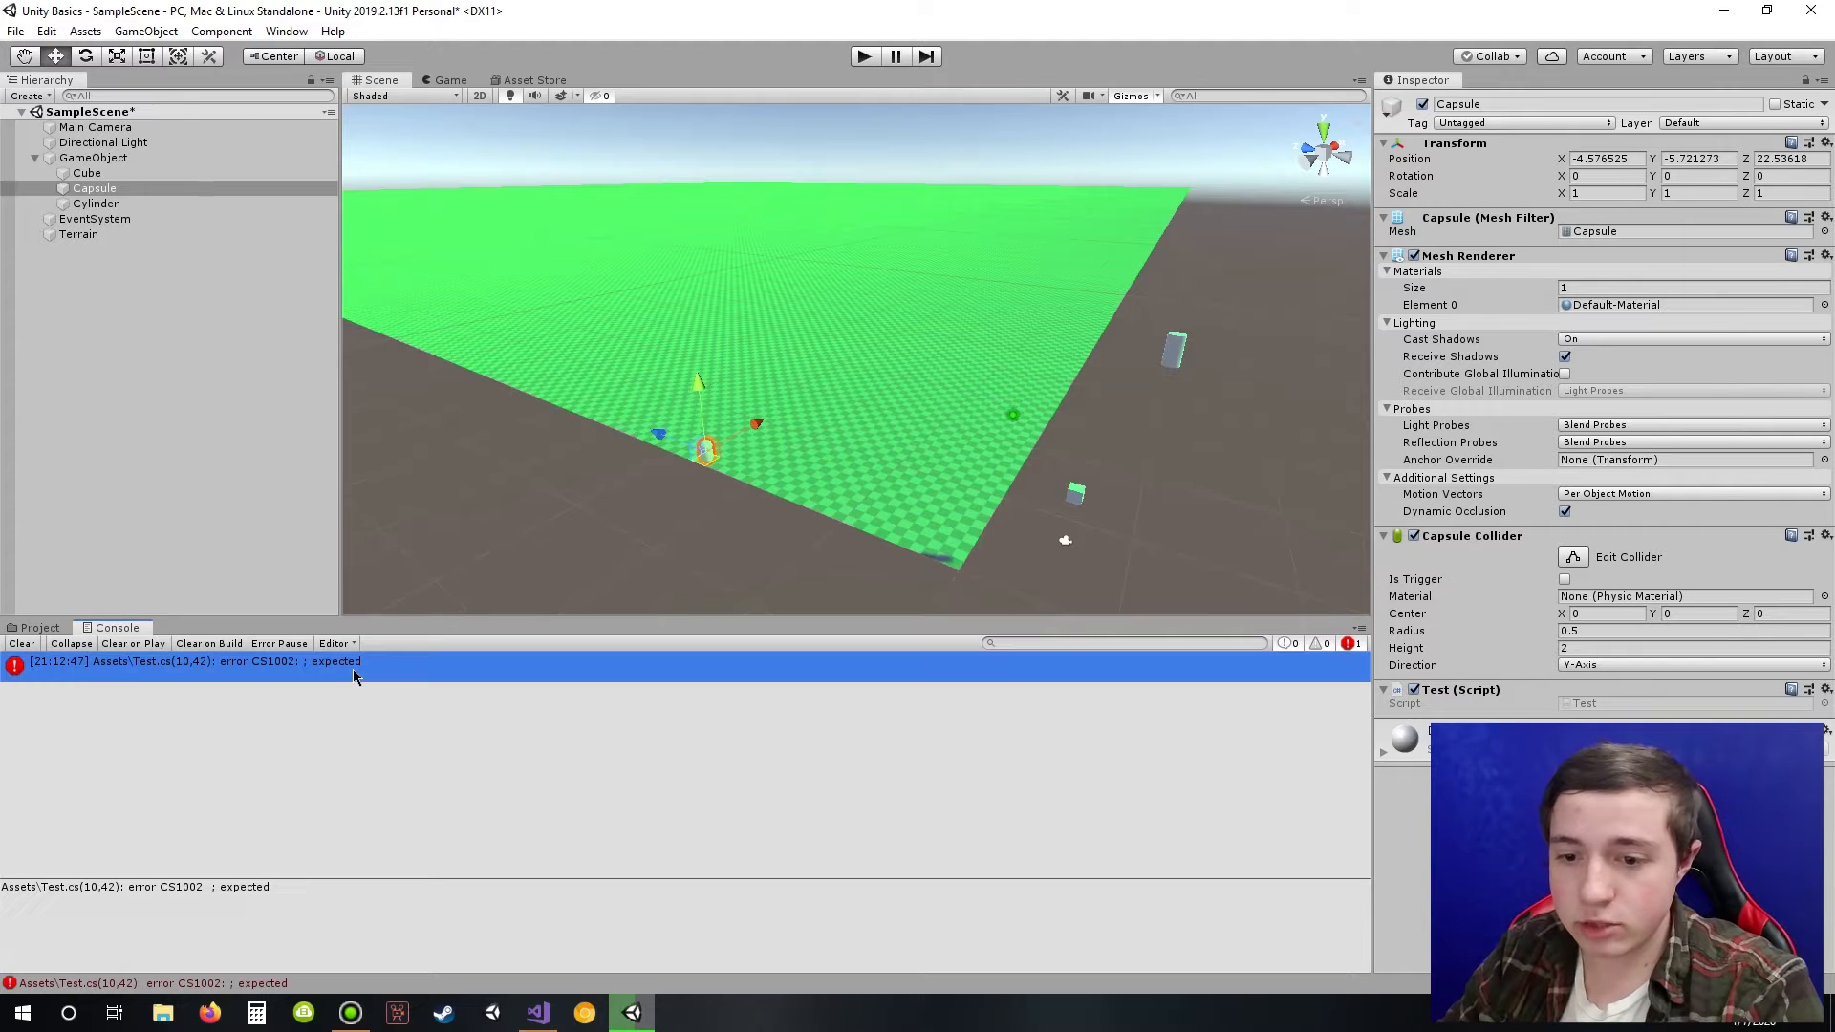
{"action": "double_click", "coordinate": [353, 676]}
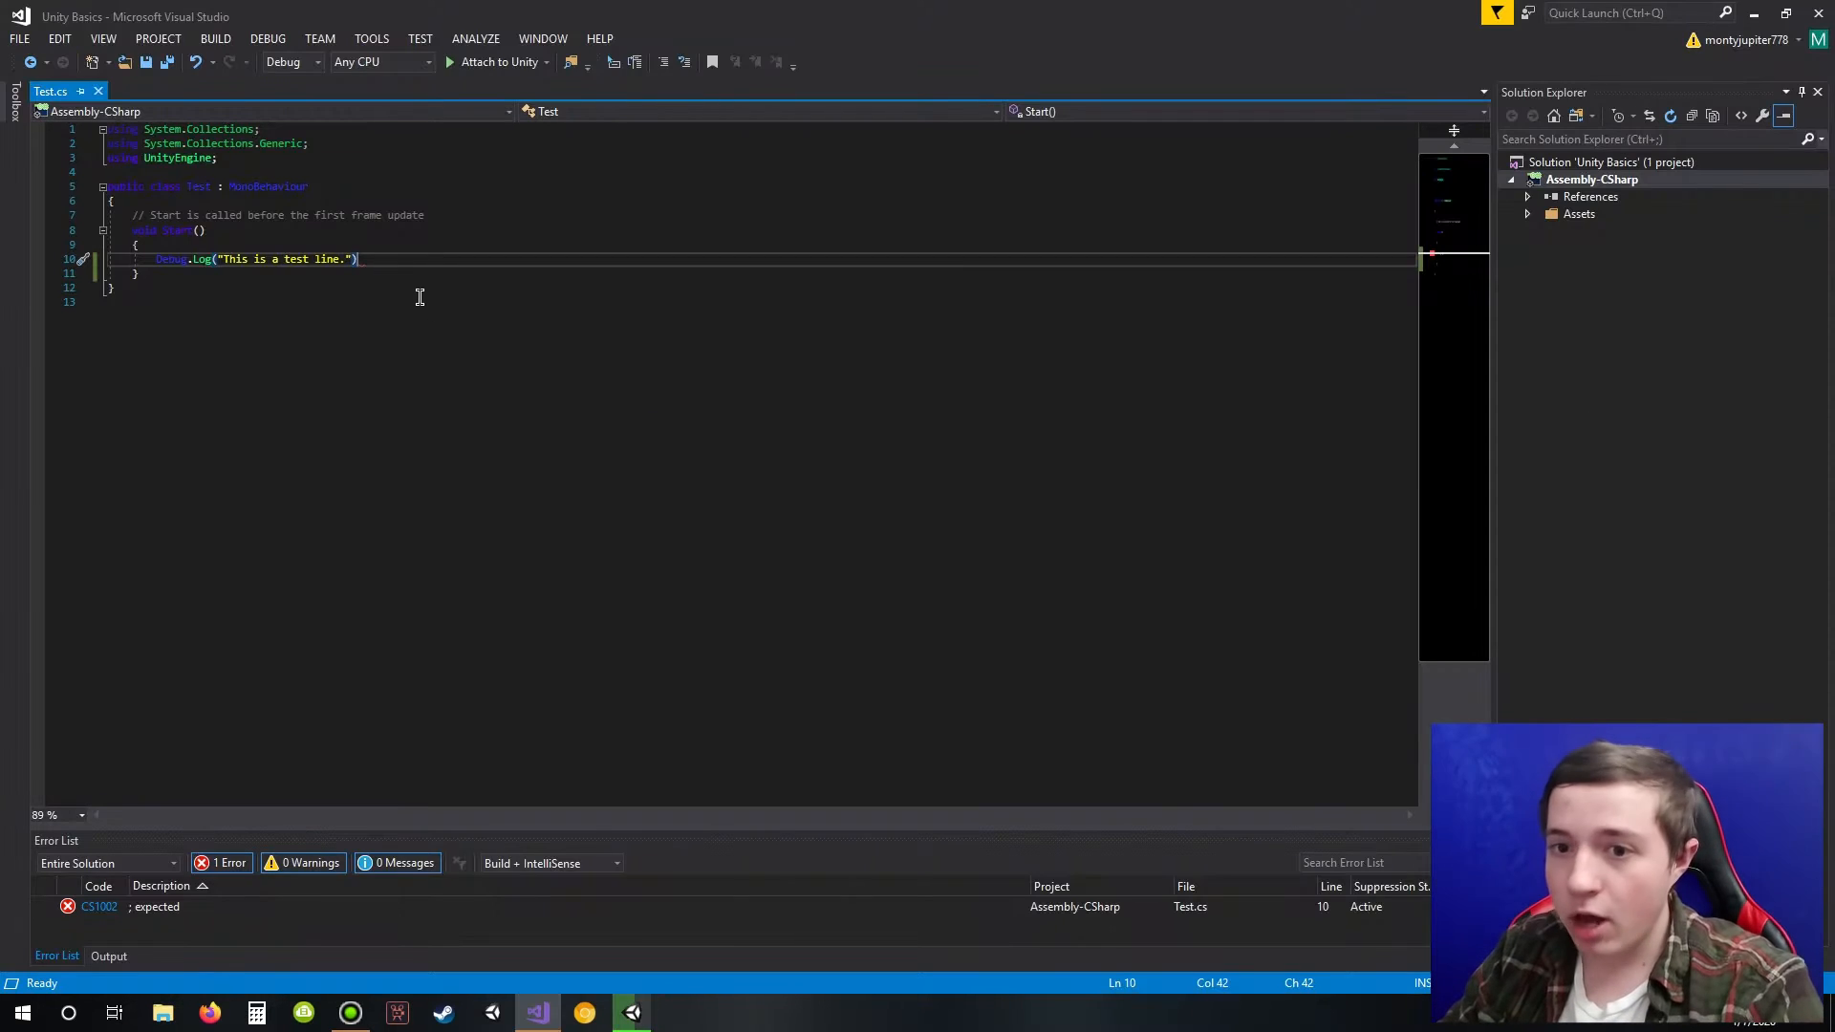
Step: Restore the semicolon at the end of the Debug.Log line, save Test.cs, and return to Unity
{"action": "type", "text": ";"}
{"action": "key", "text": "ctrl+s"}
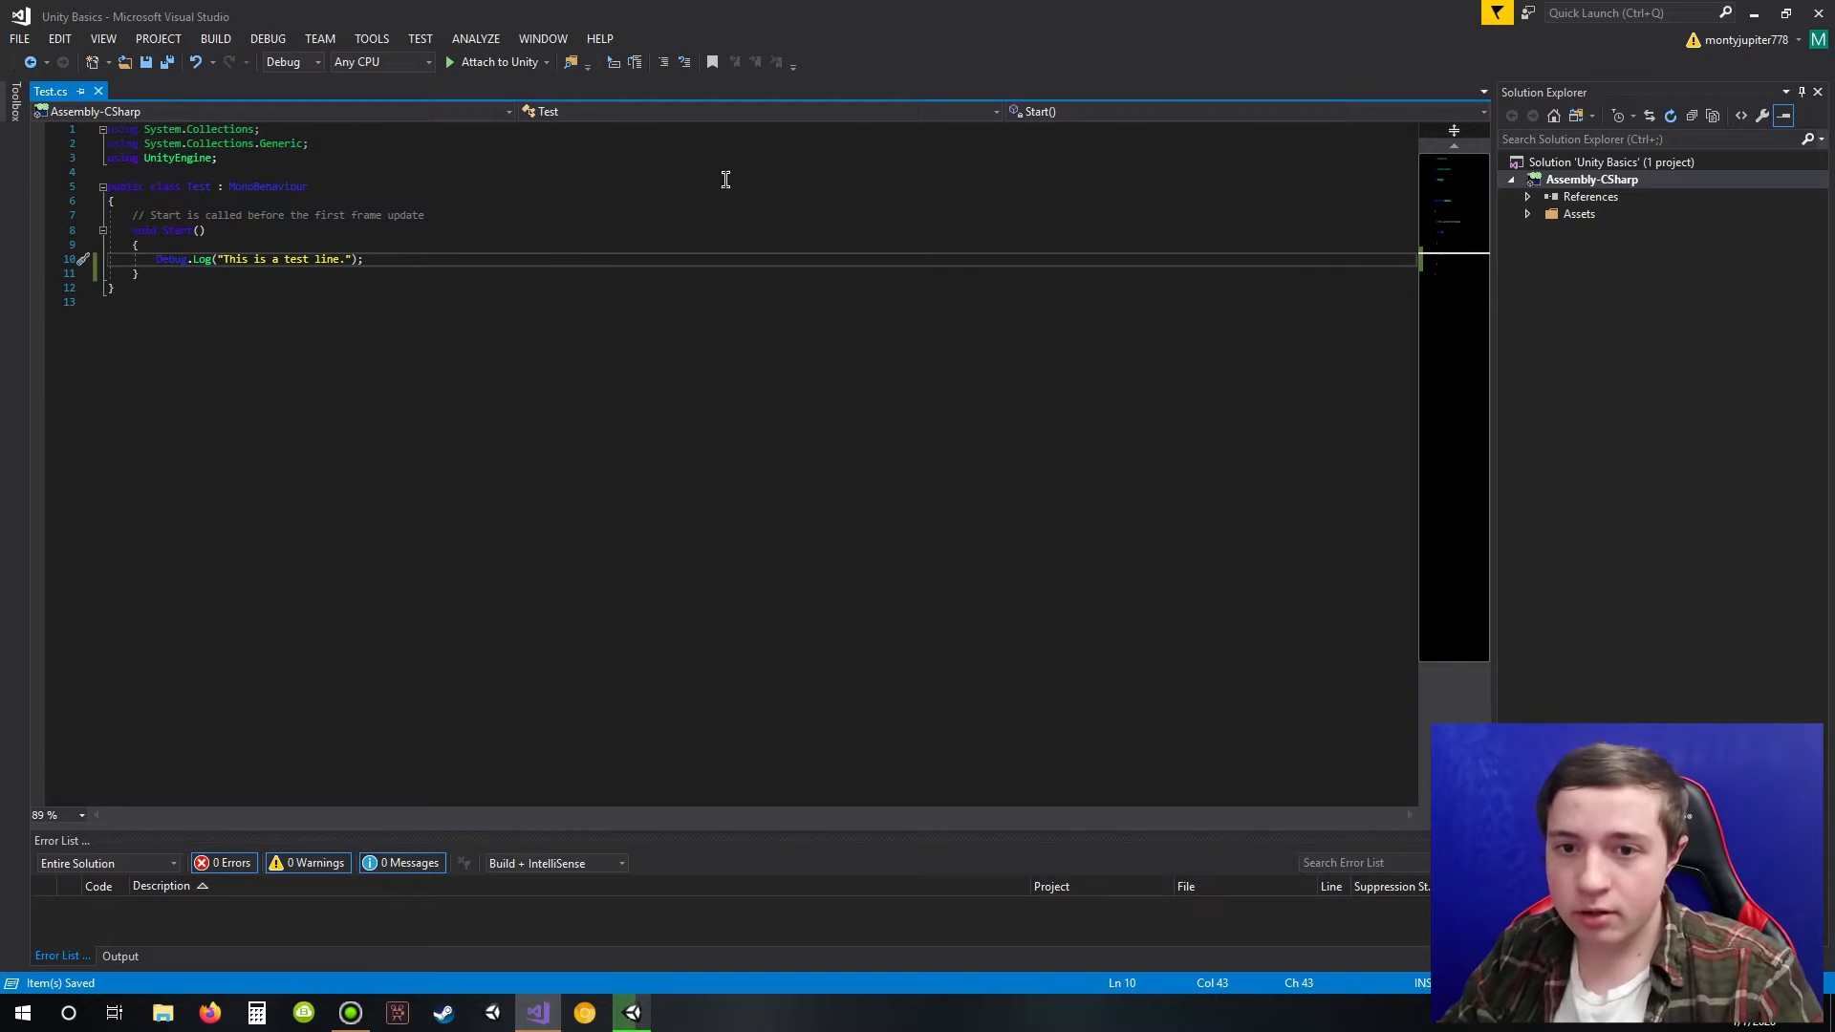
{"action": "left_click", "coordinate": [1754, 13]}
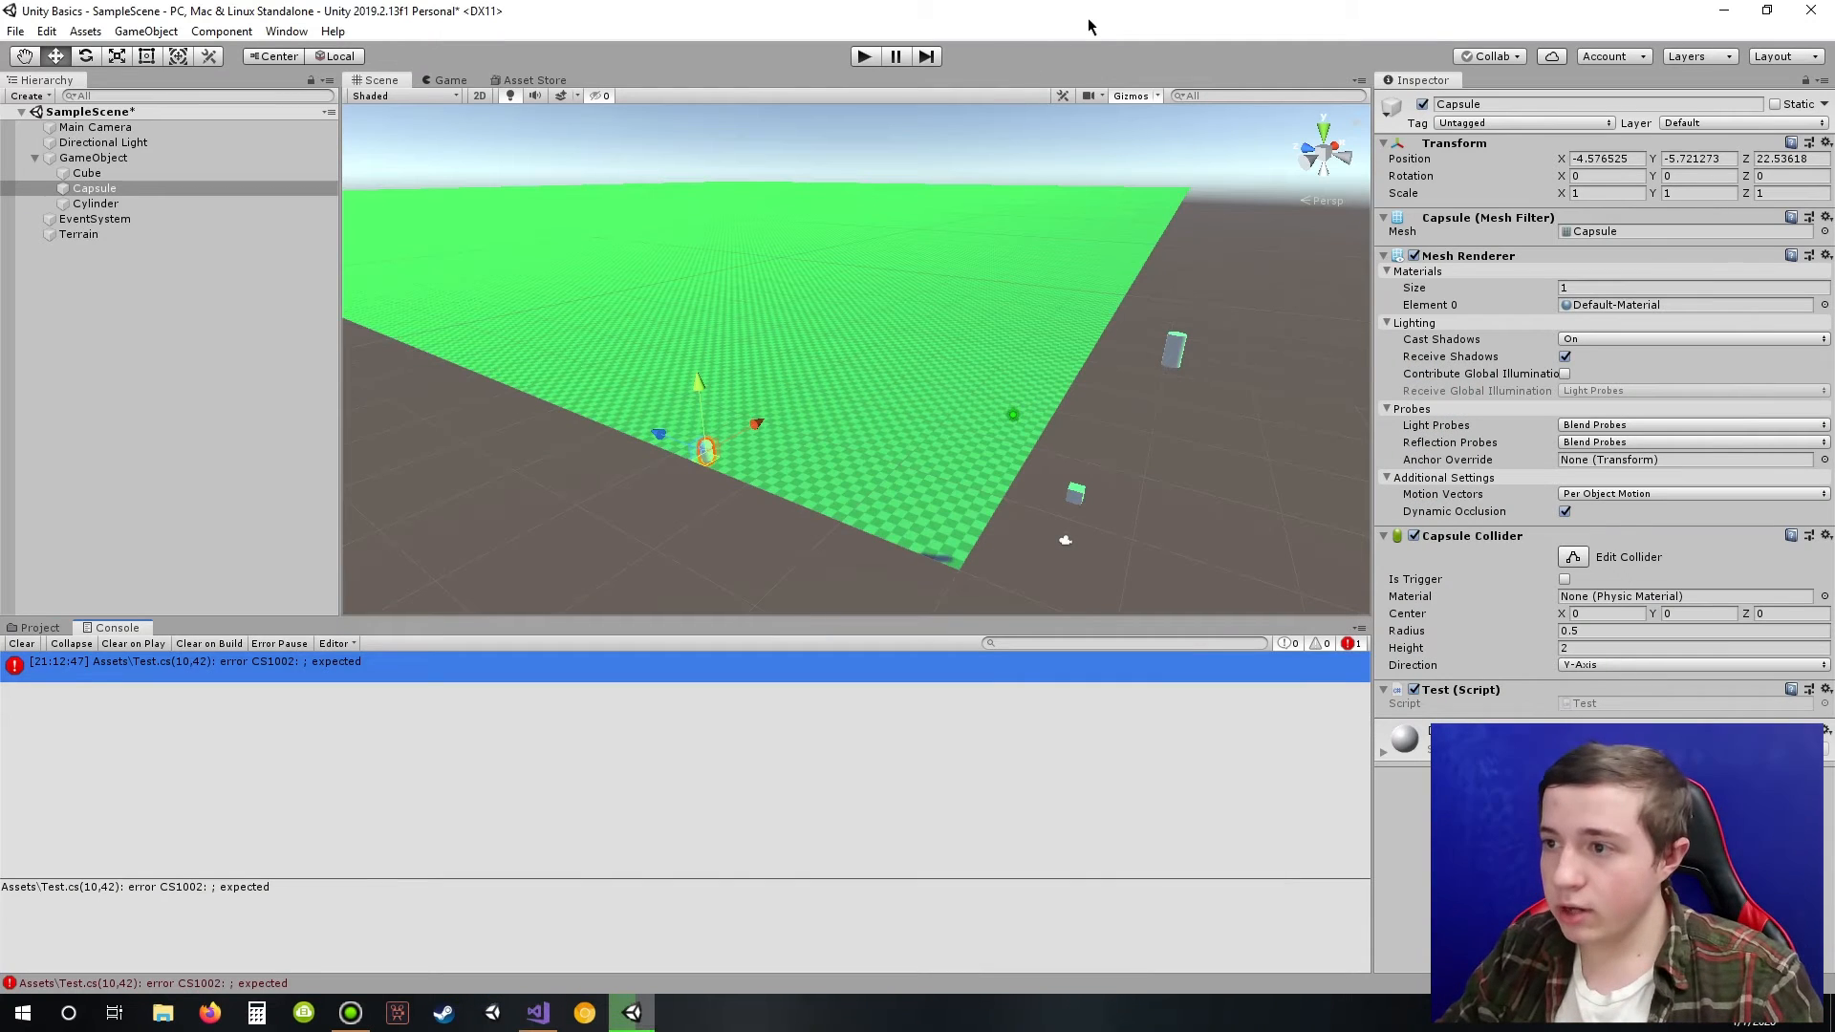
Step: Test-run the scene with the corrected script, stop it, and clear the console output
{"action": "left_click", "coordinate": [36, 628]}
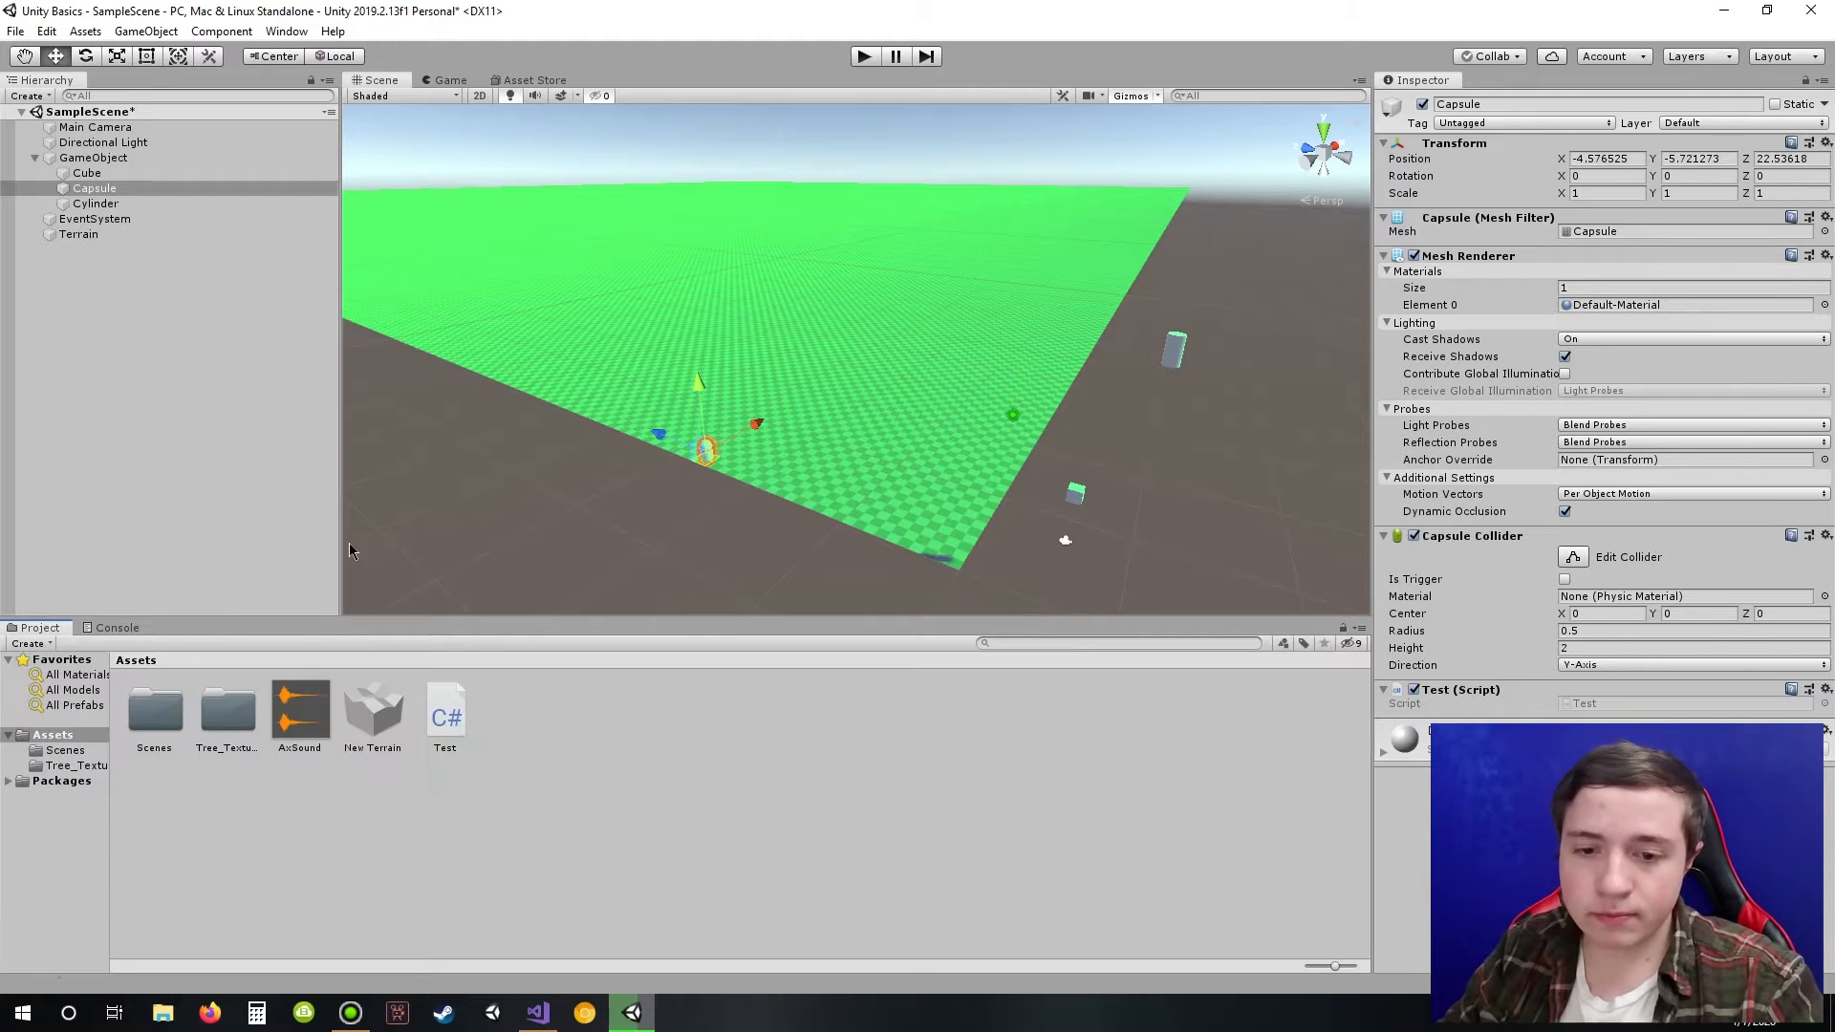
{"action": "left_click", "coordinate": [864, 56]}
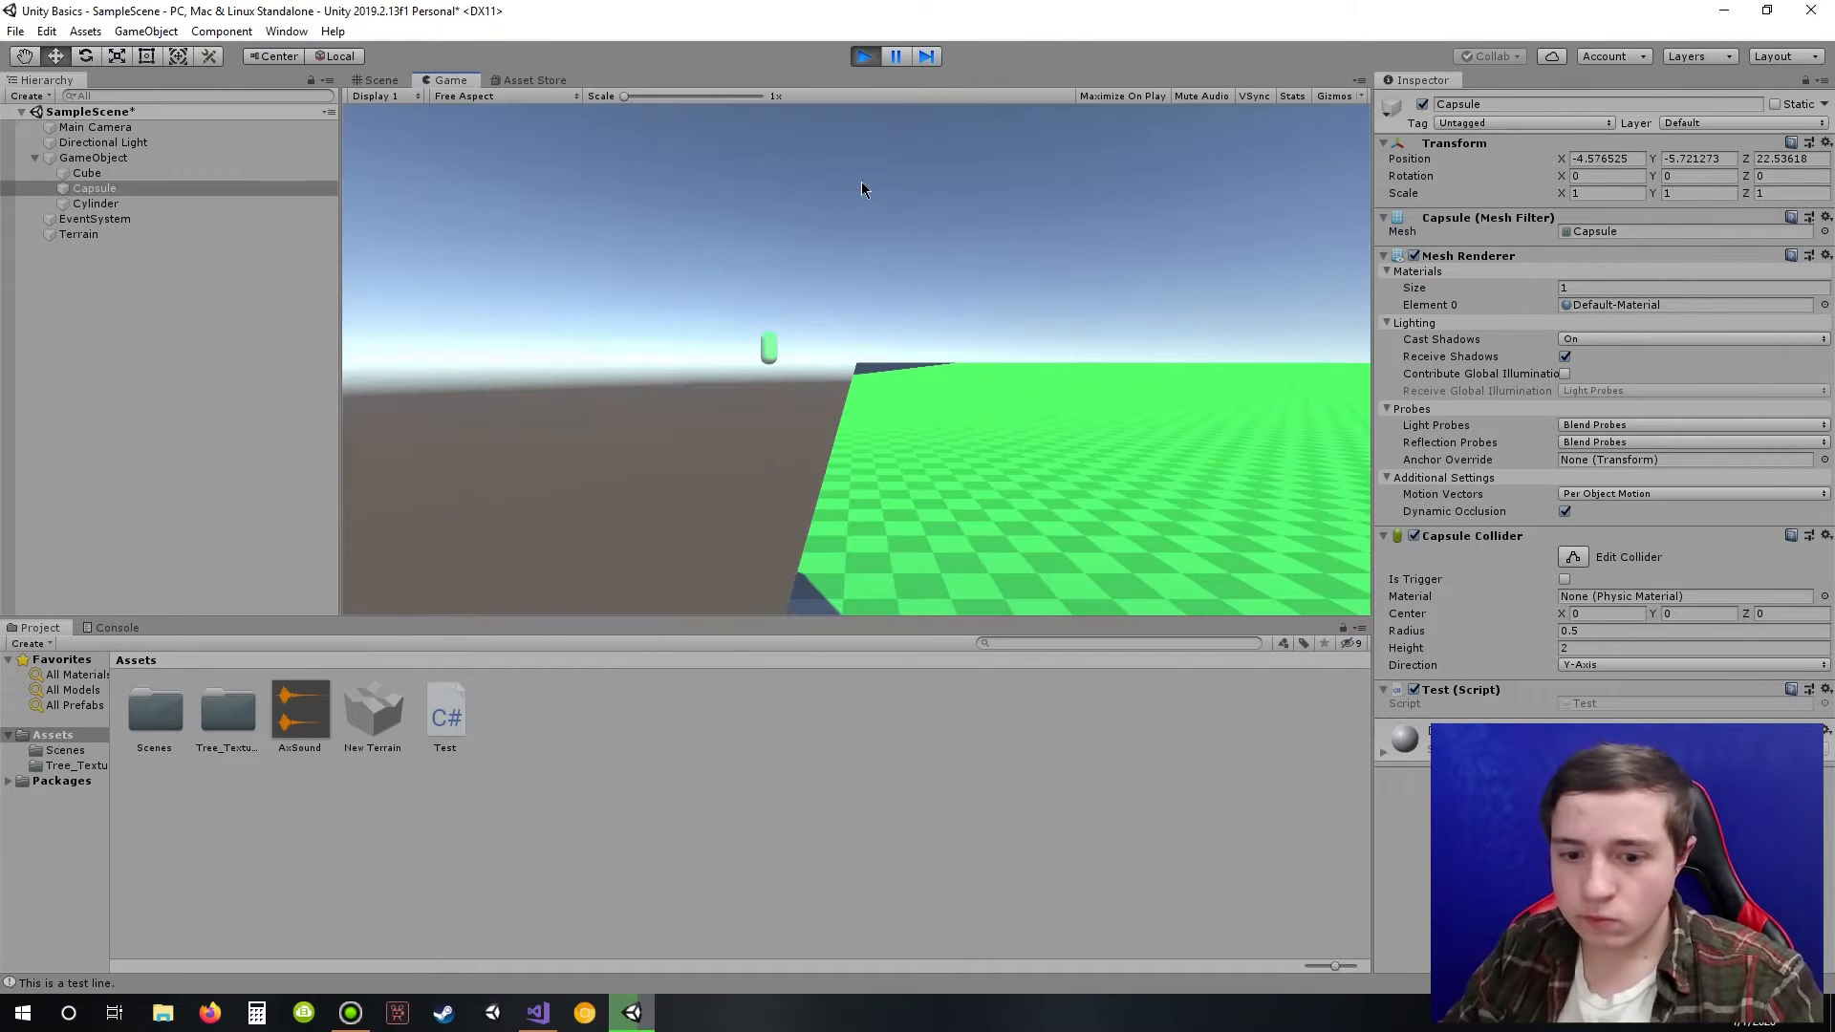
{"action": "left_click", "coordinate": [852, 60]}
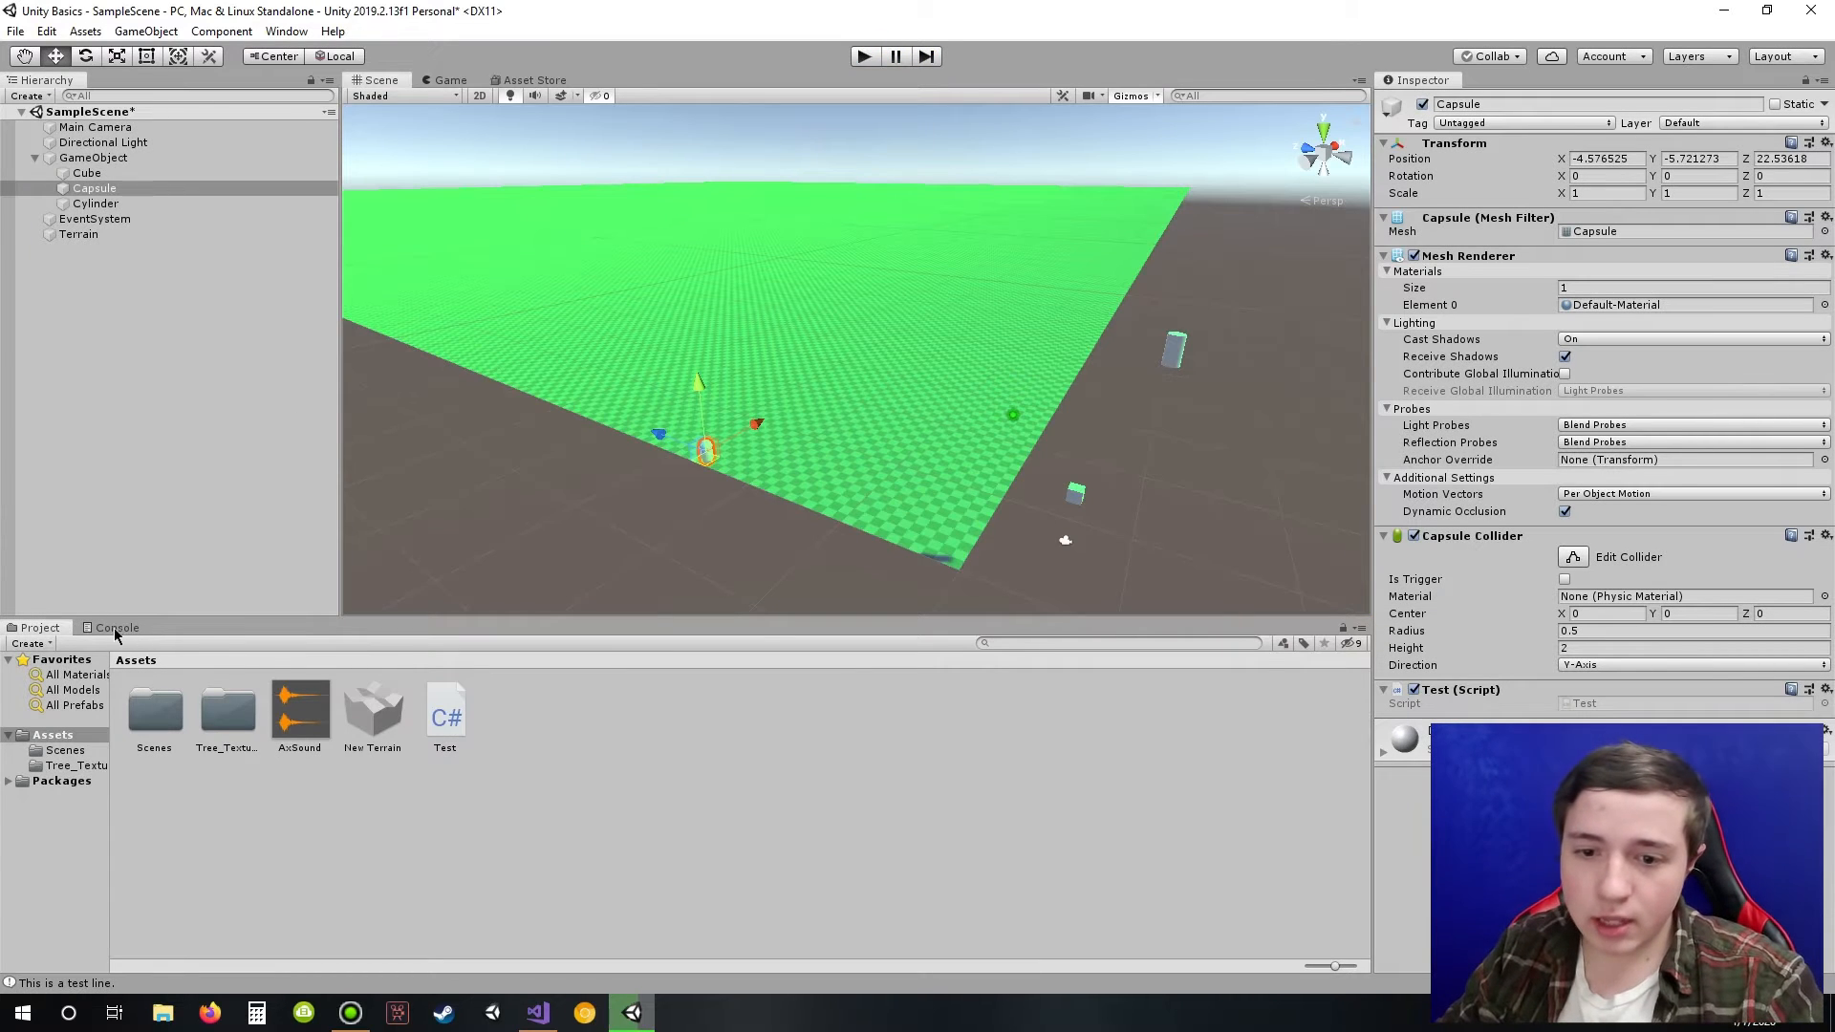
{"action": "left_click", "coordinate": [115, 628]}
{"action": "left_click", "coordinate": [21, 642]}
{"action": "left_click", "coordinate": [40, 628]}
{"action": "left_click", "coordinate": [82, 628]}
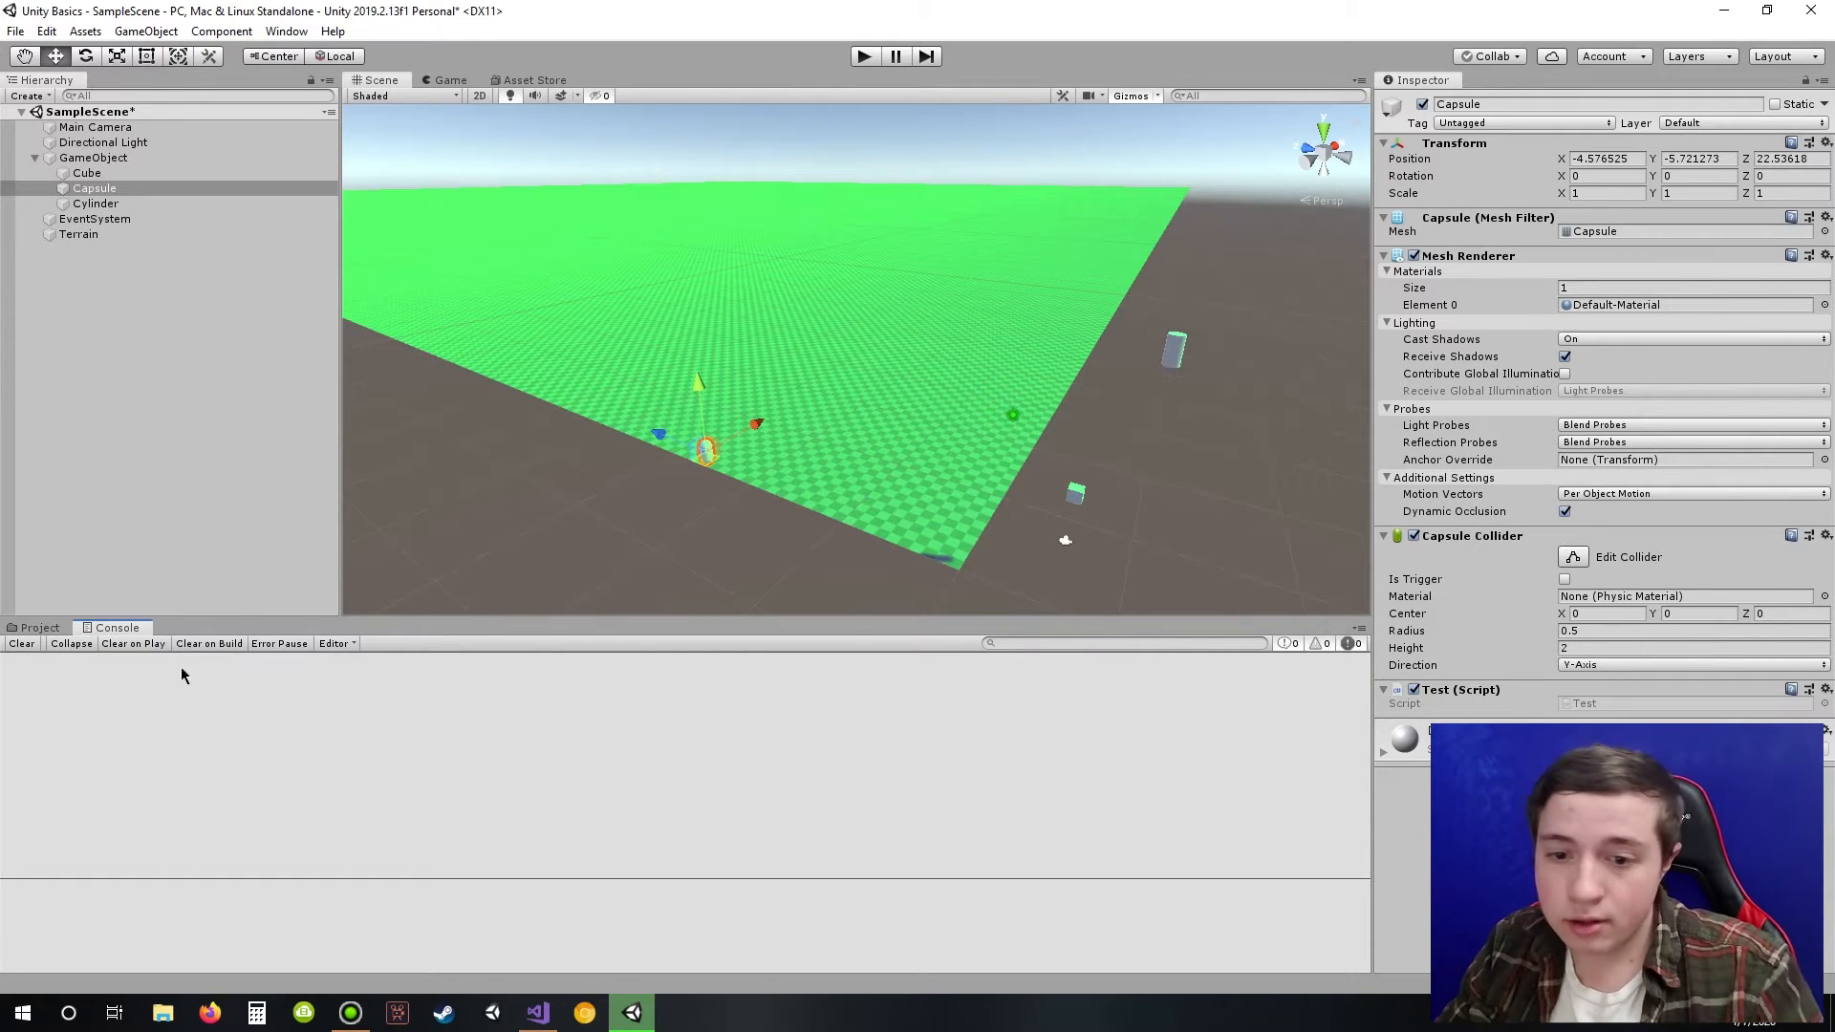
{"action": "left_click", "coordinate": [40, 628]}
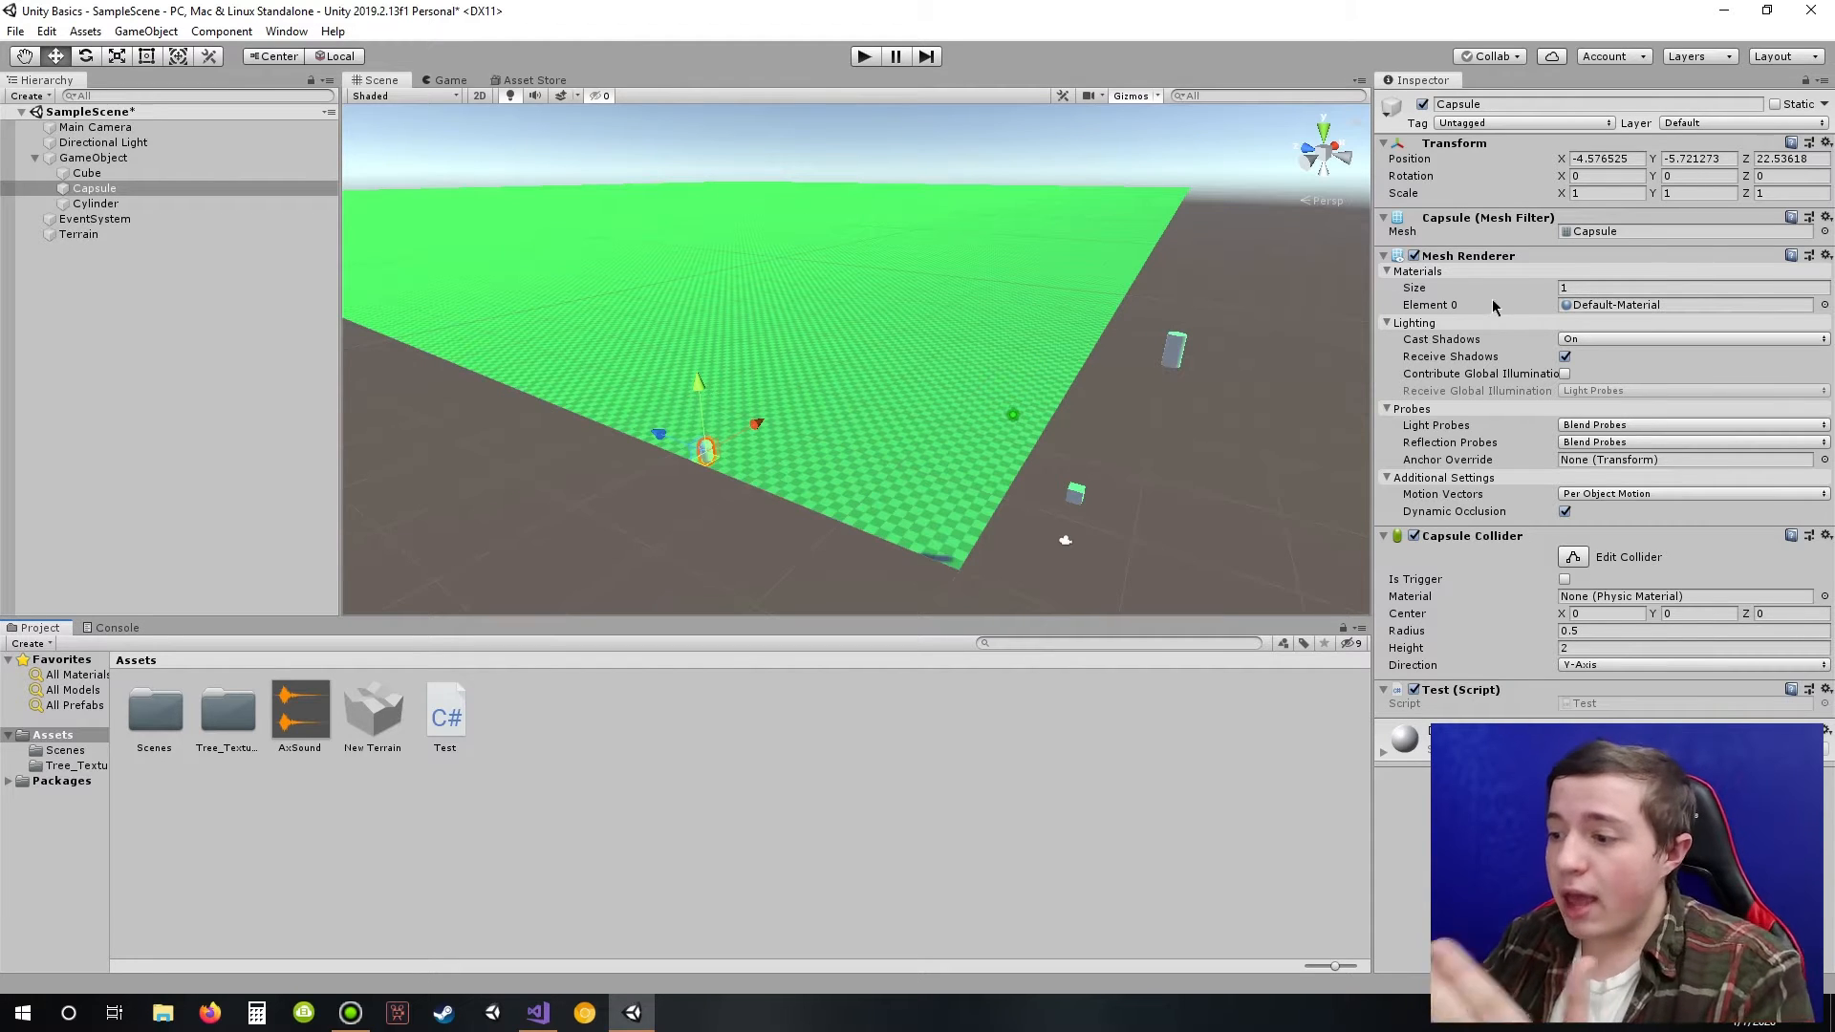
Step: Set the Capsule's Y scale to 2, and reset it to 1
{"action": "mouse_move", "coordinate": [1487, 345]}
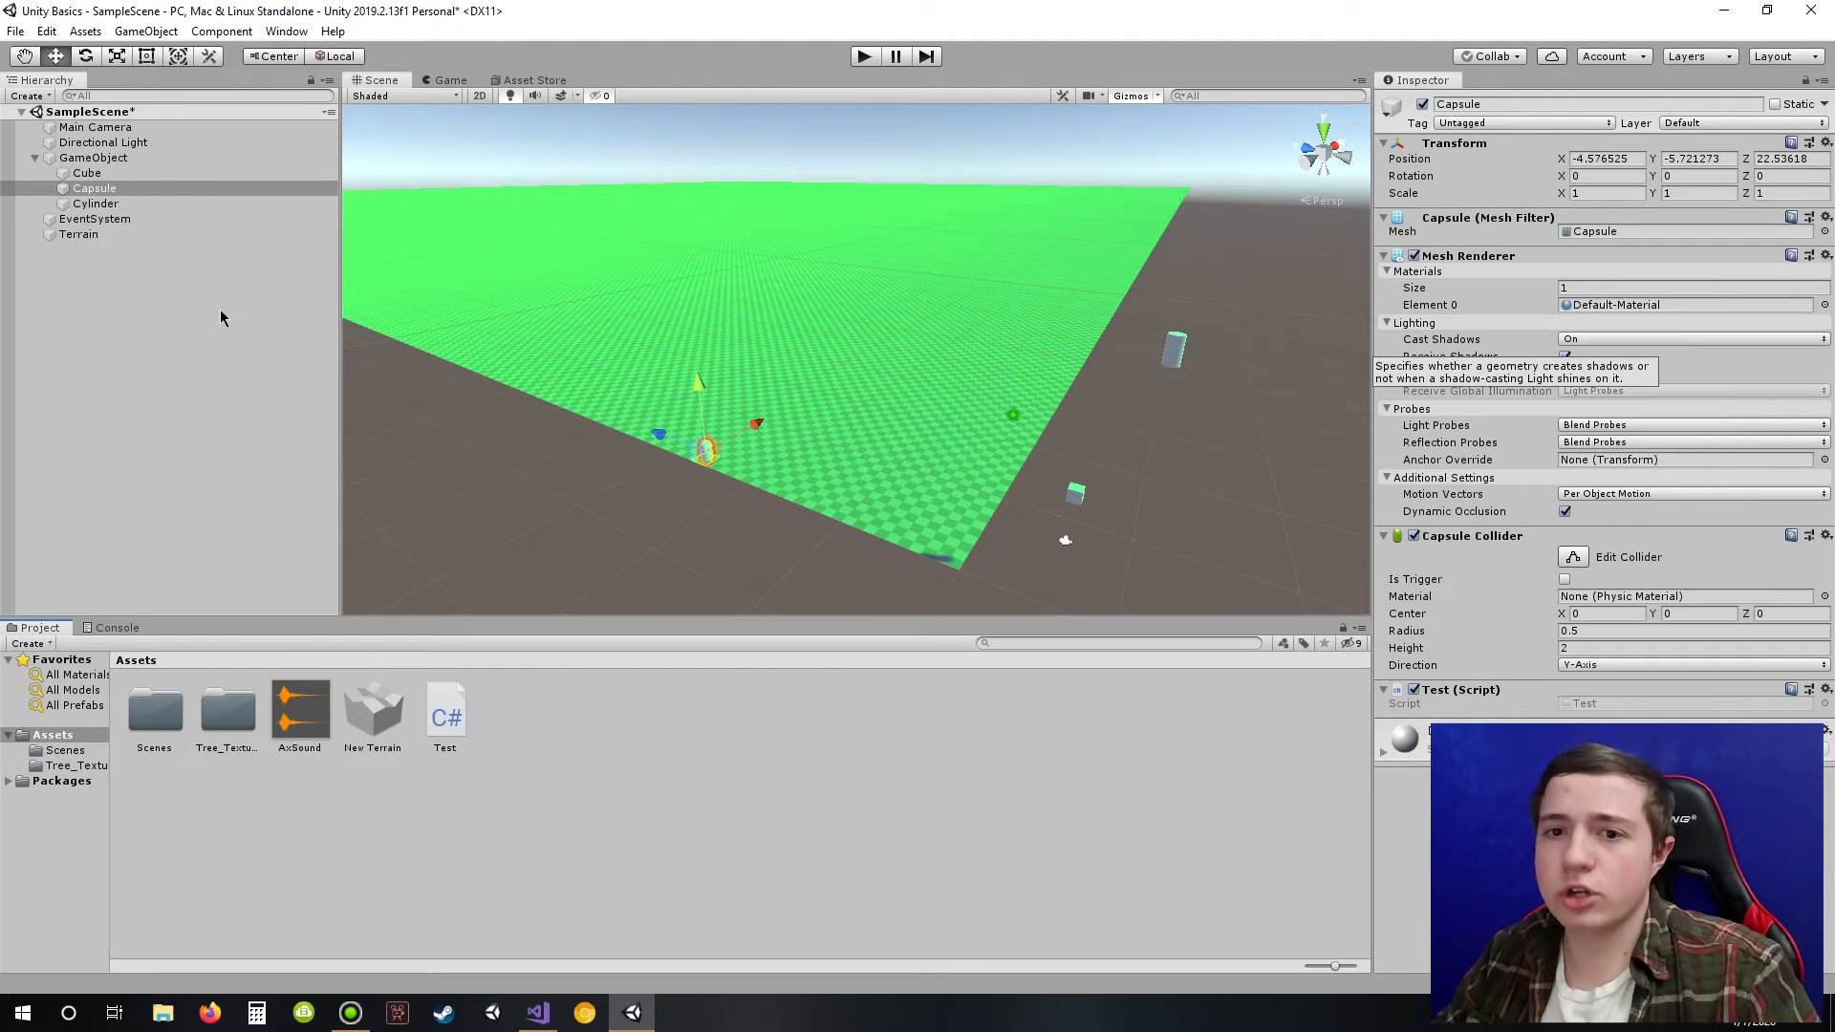
{"action": "left_click", "coordinate": [124, 190]}
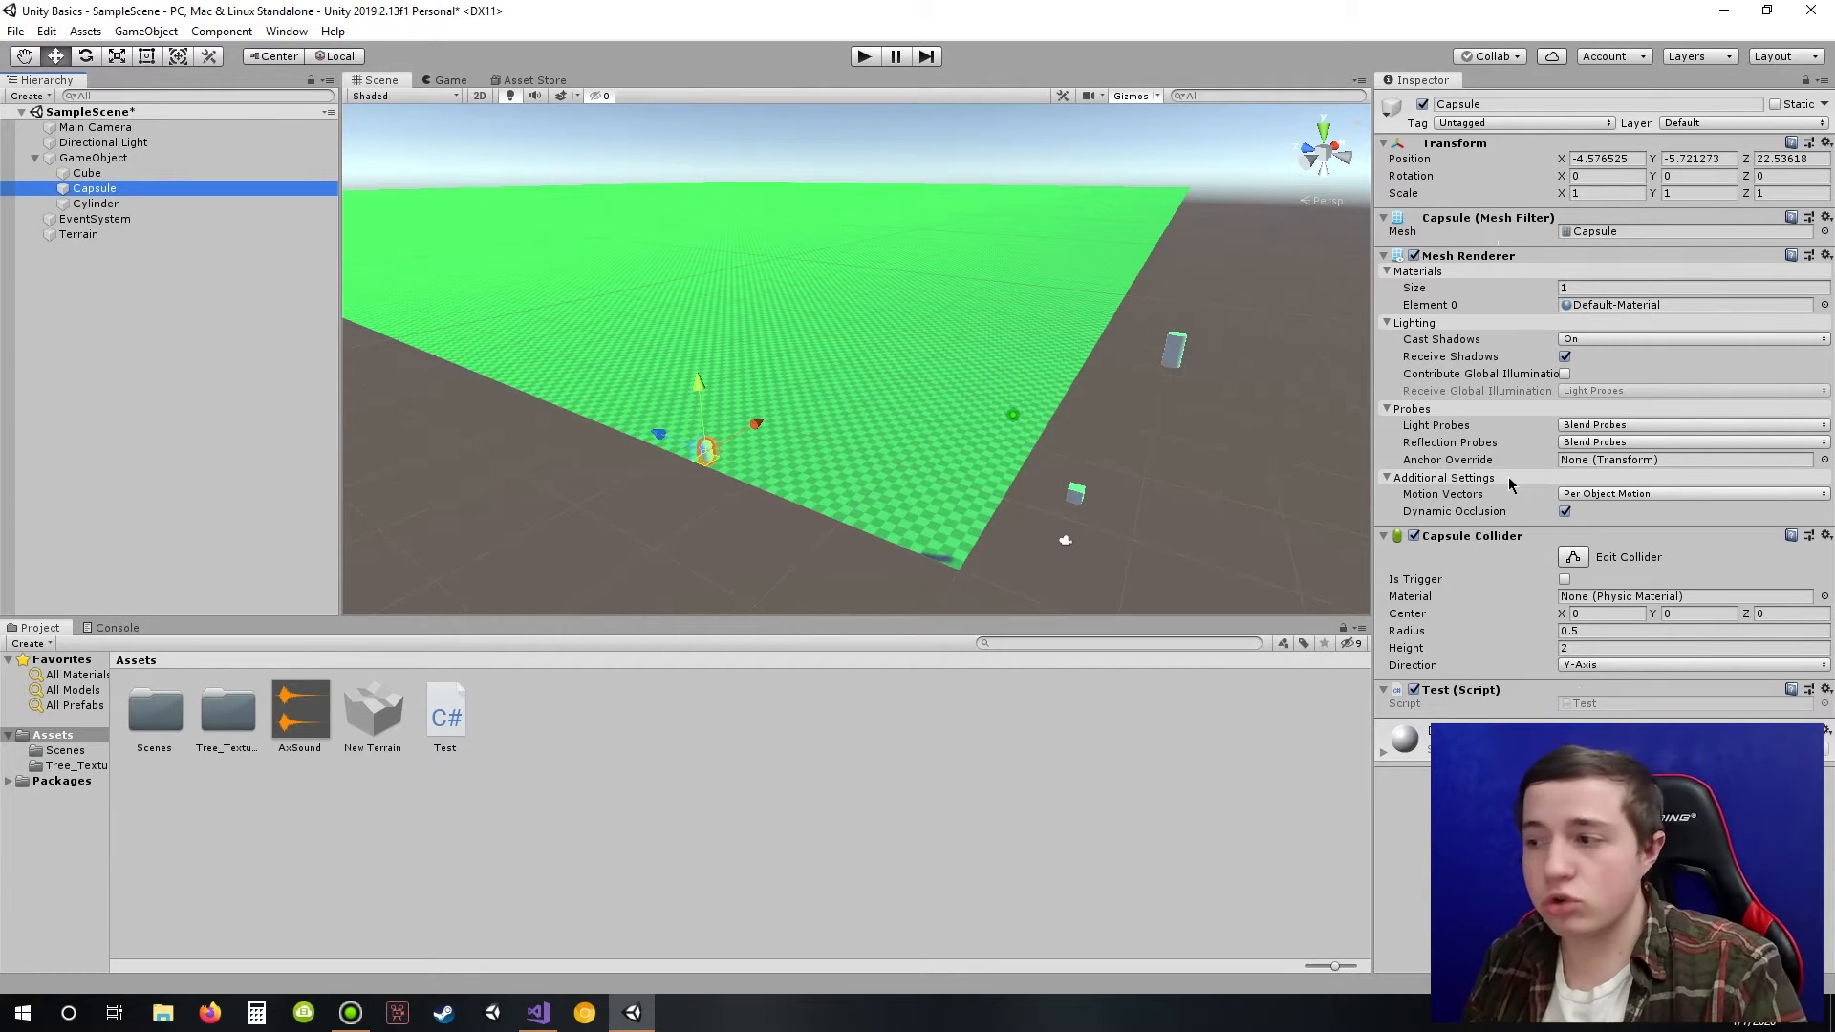
{"action": "left_click", "coordinate": [1685, 194]}
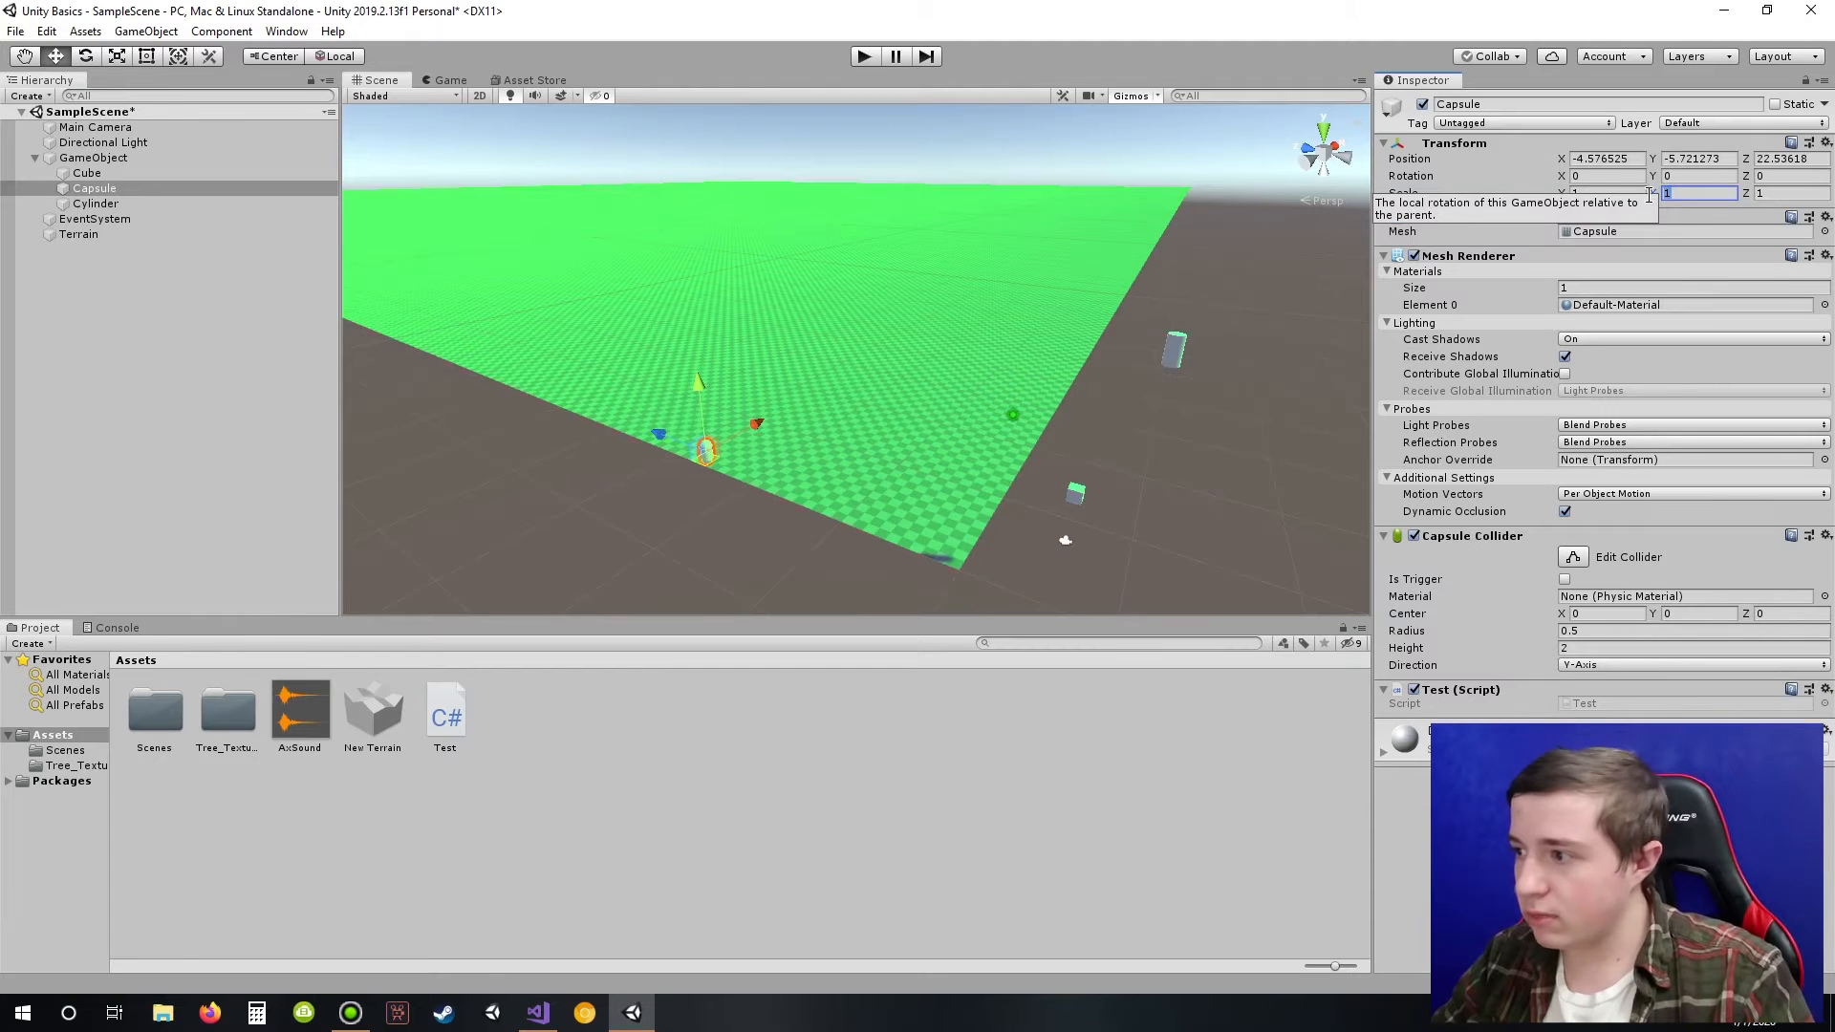
{"action": "type", "text": "2"}
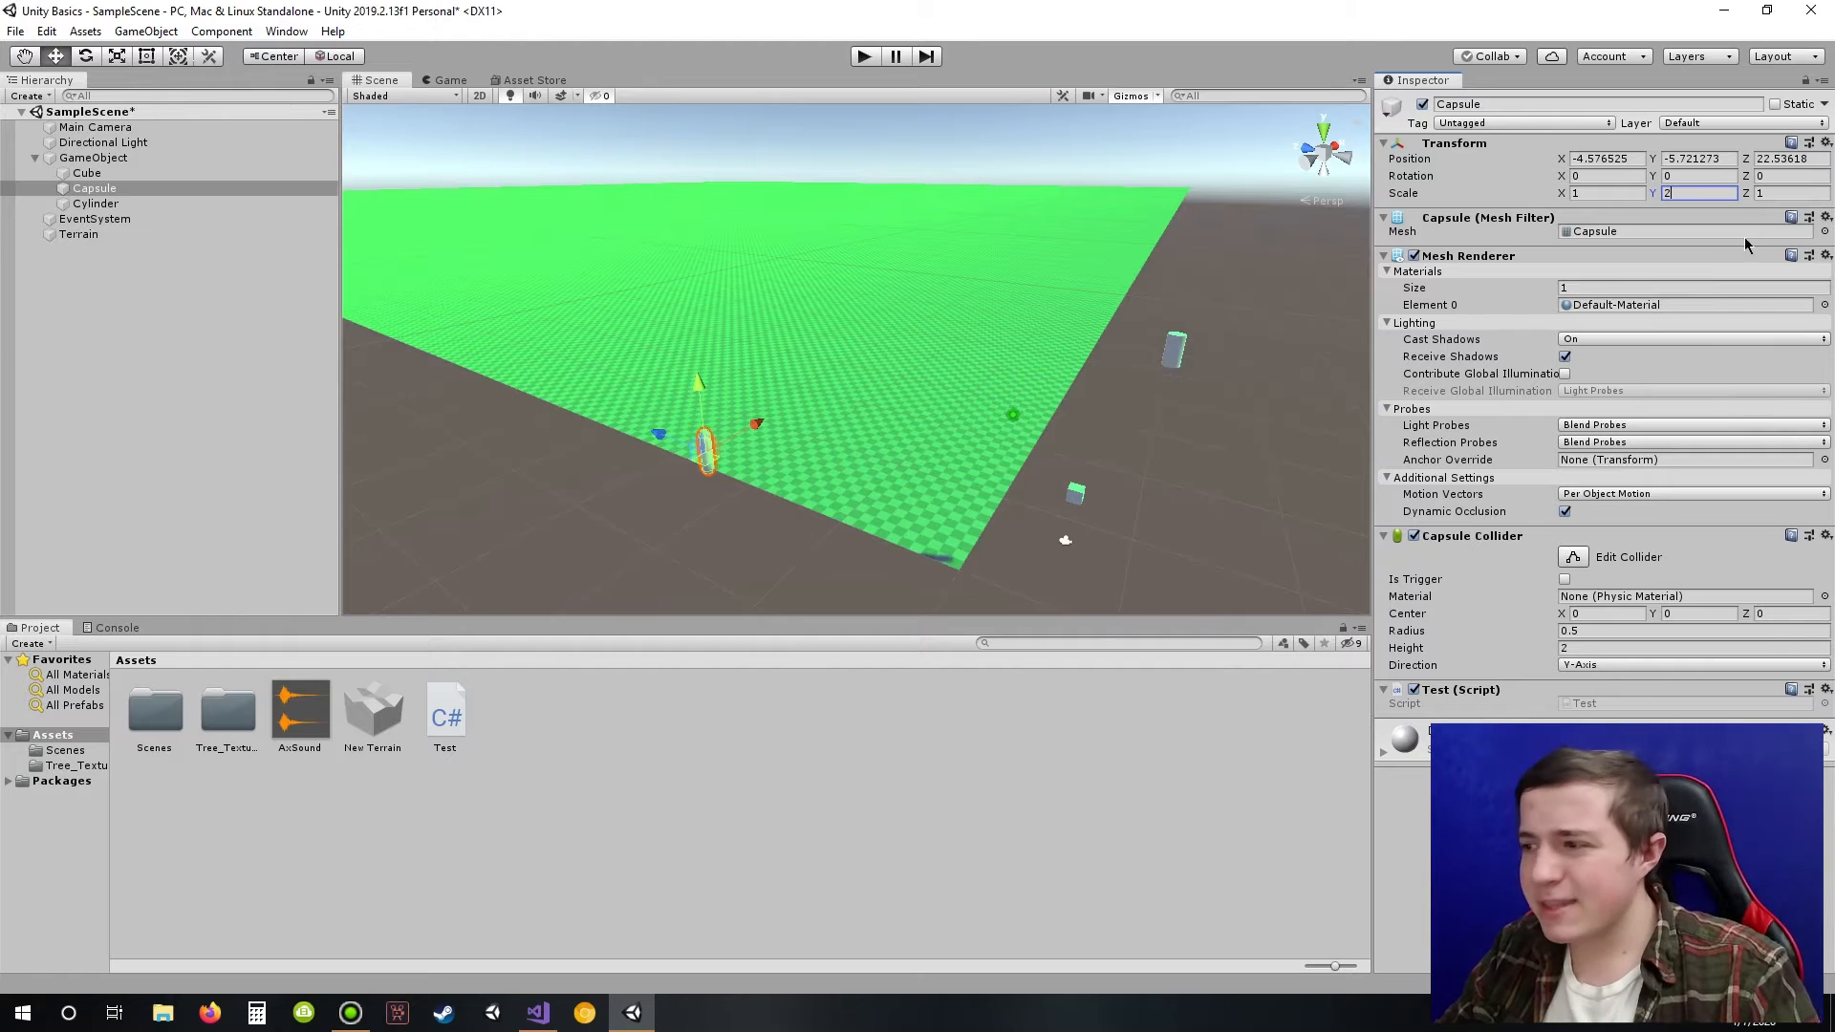
{"action": "key", "text": "BackSpace"}
{"action": "type", "text": "1"}
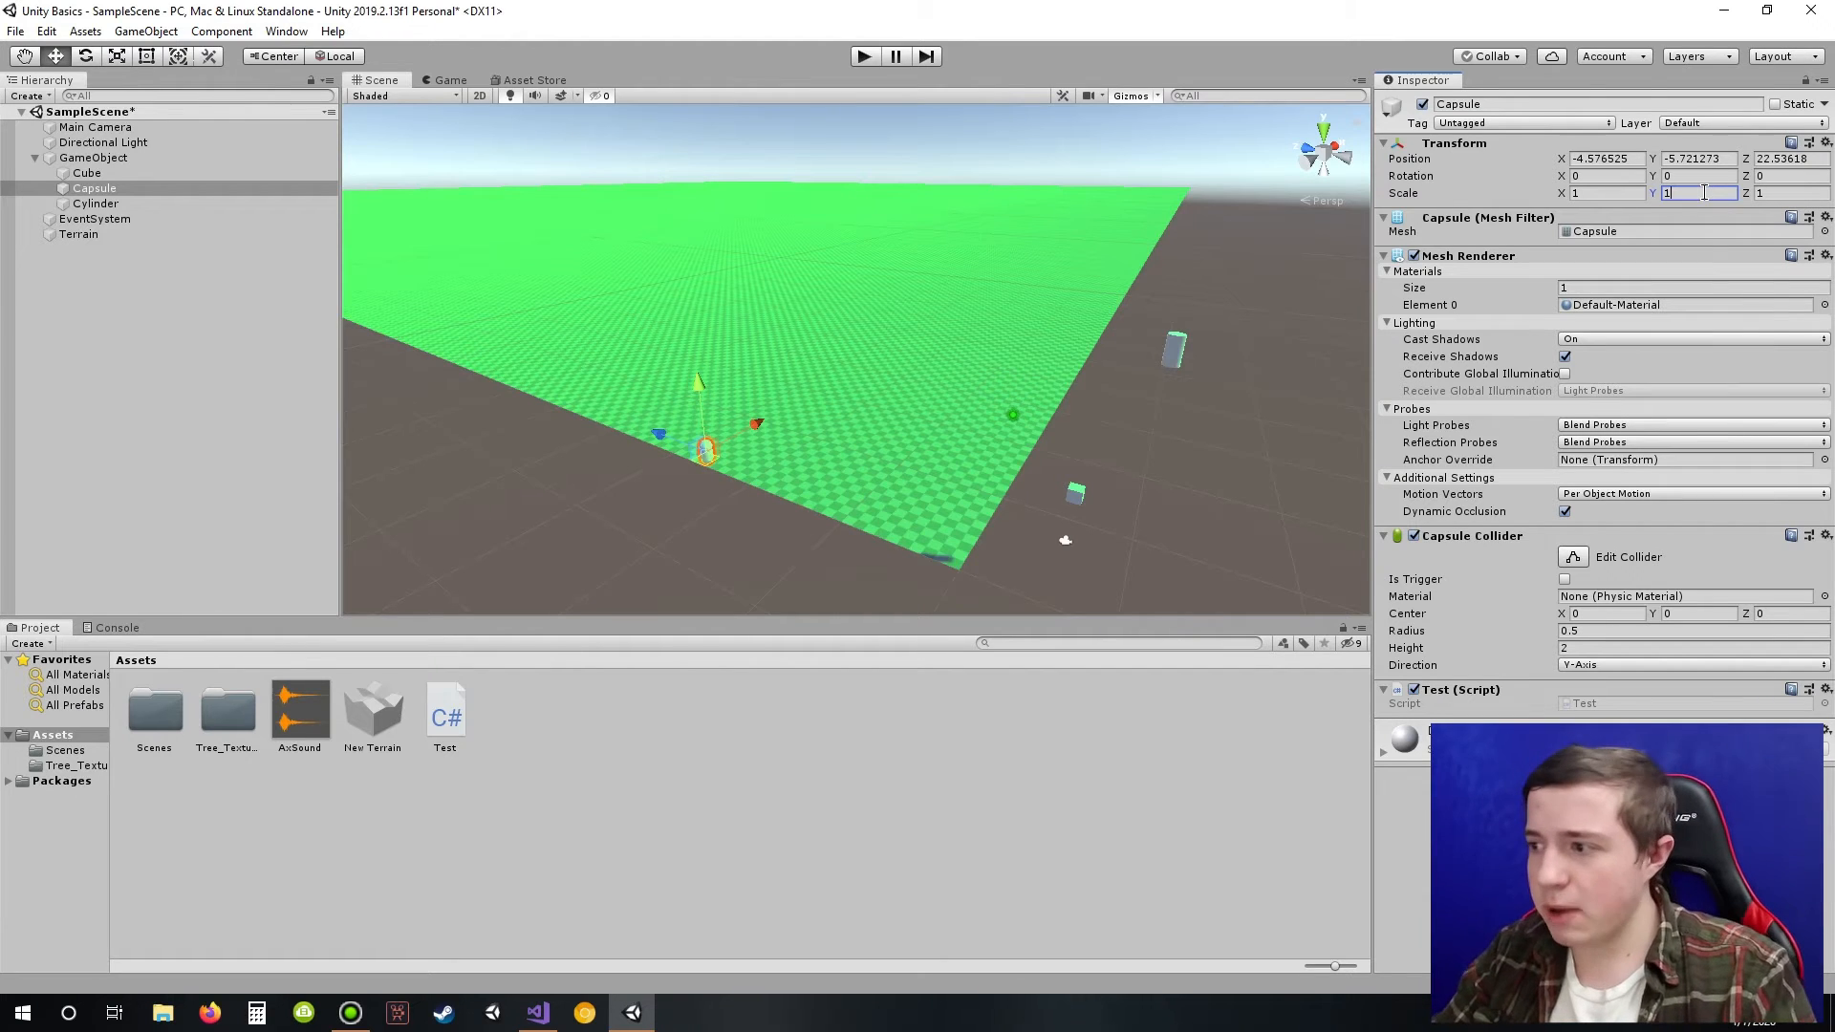
Step: Save the scene and assign the Player tag to the Capsule
{"action": "key", "text": "ctrl+s"}
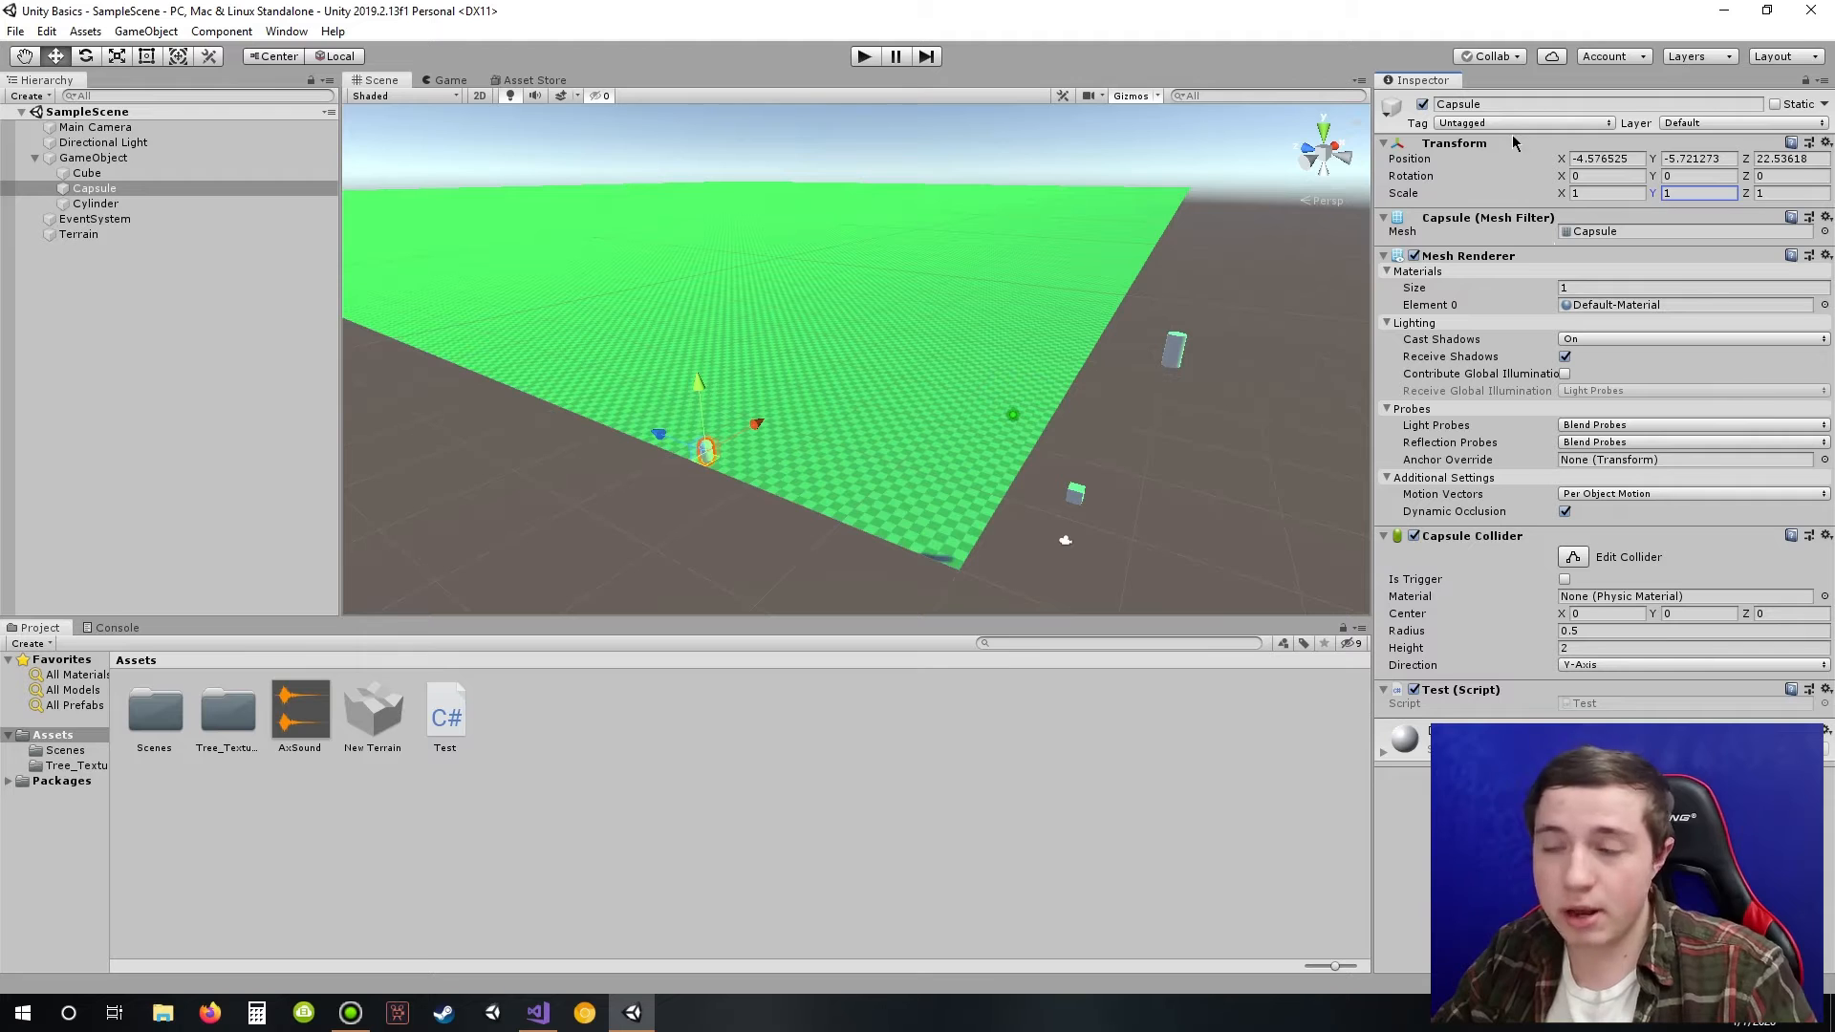
{"action": "left_click", "coordinate": [1559, 124]}
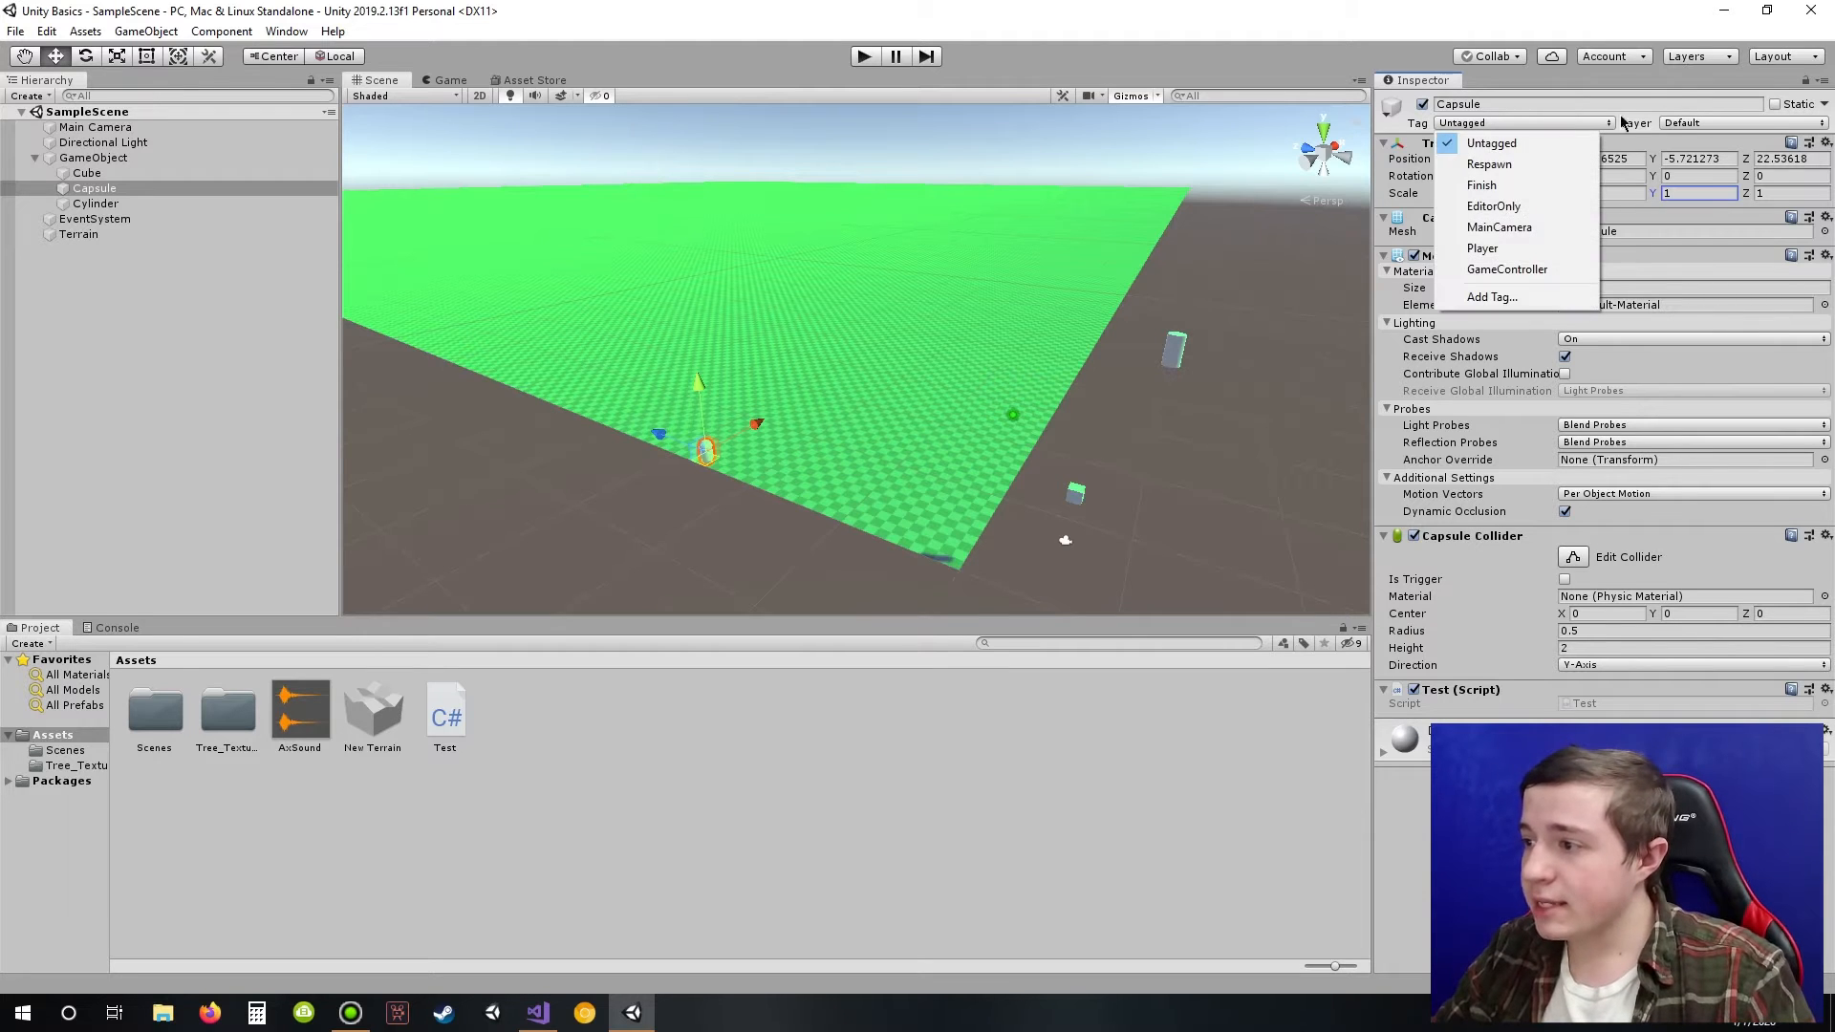
{"action": "left_click", "coordinate": [1697, 122]}
{"action": "left_click", "coordinate": [1546, 123]}
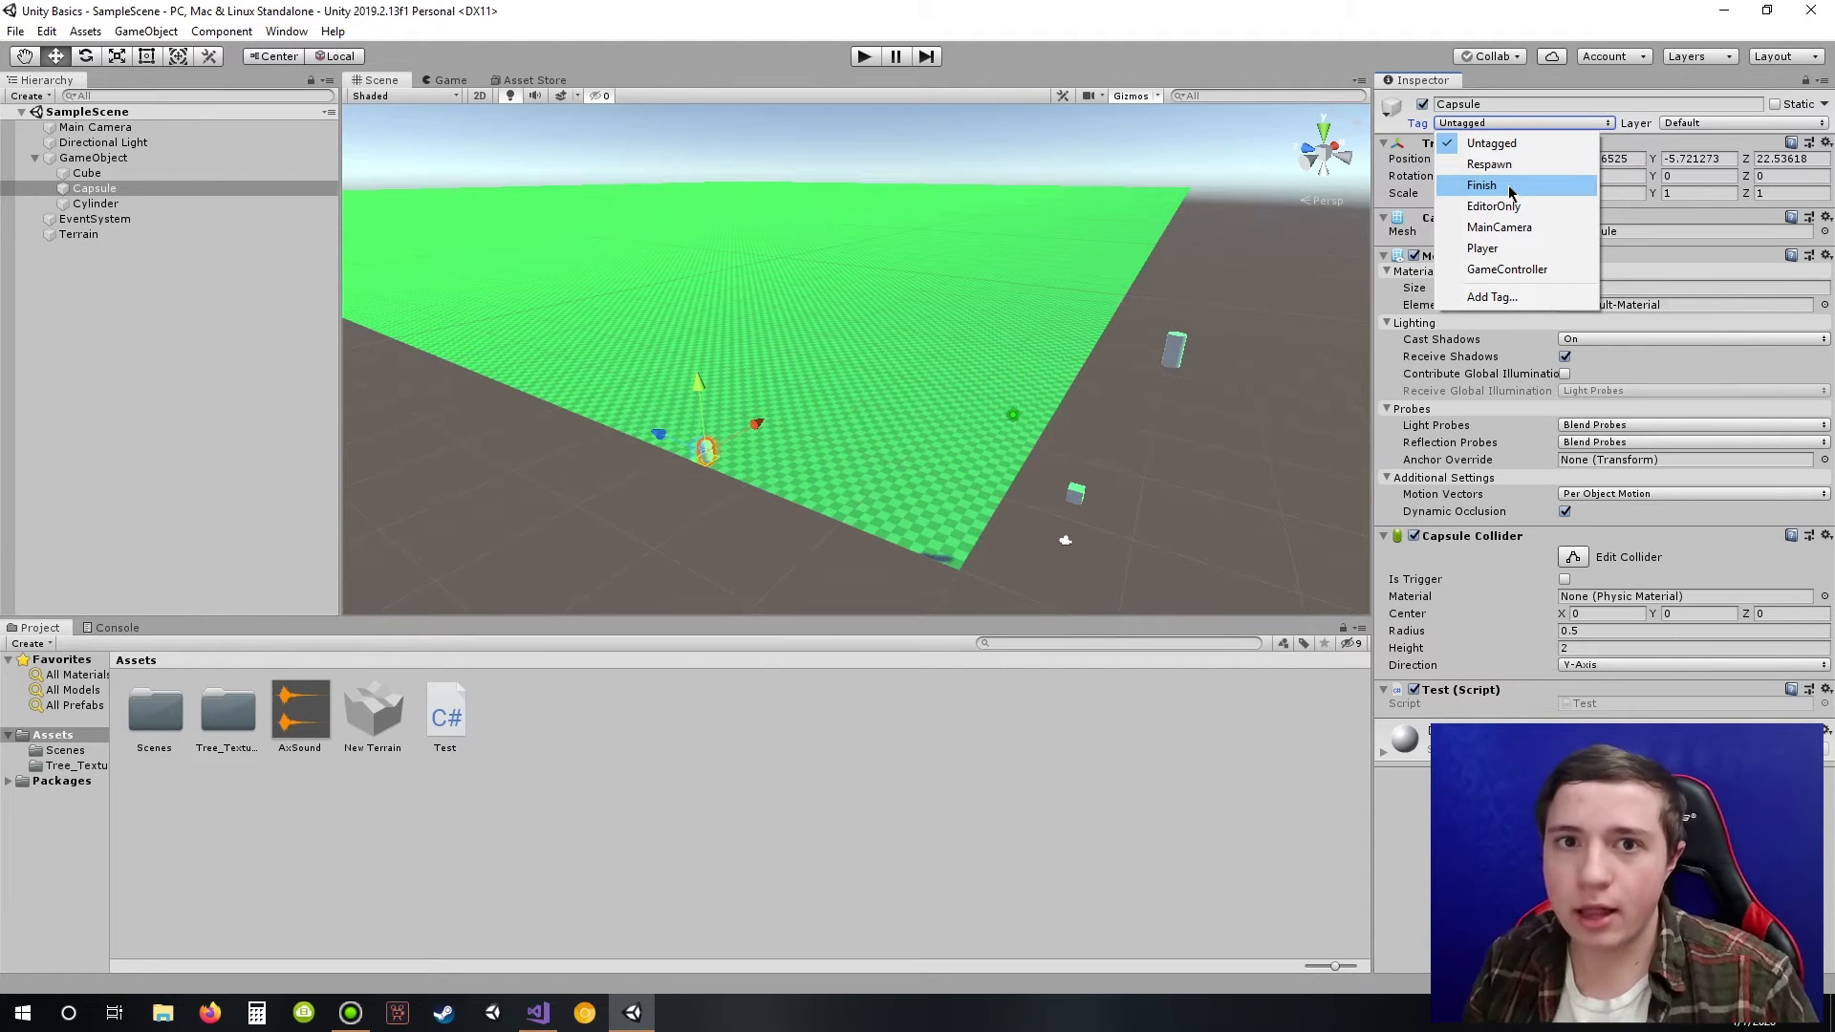
{"action": "left_click", "coordinate": [1503, 251]}
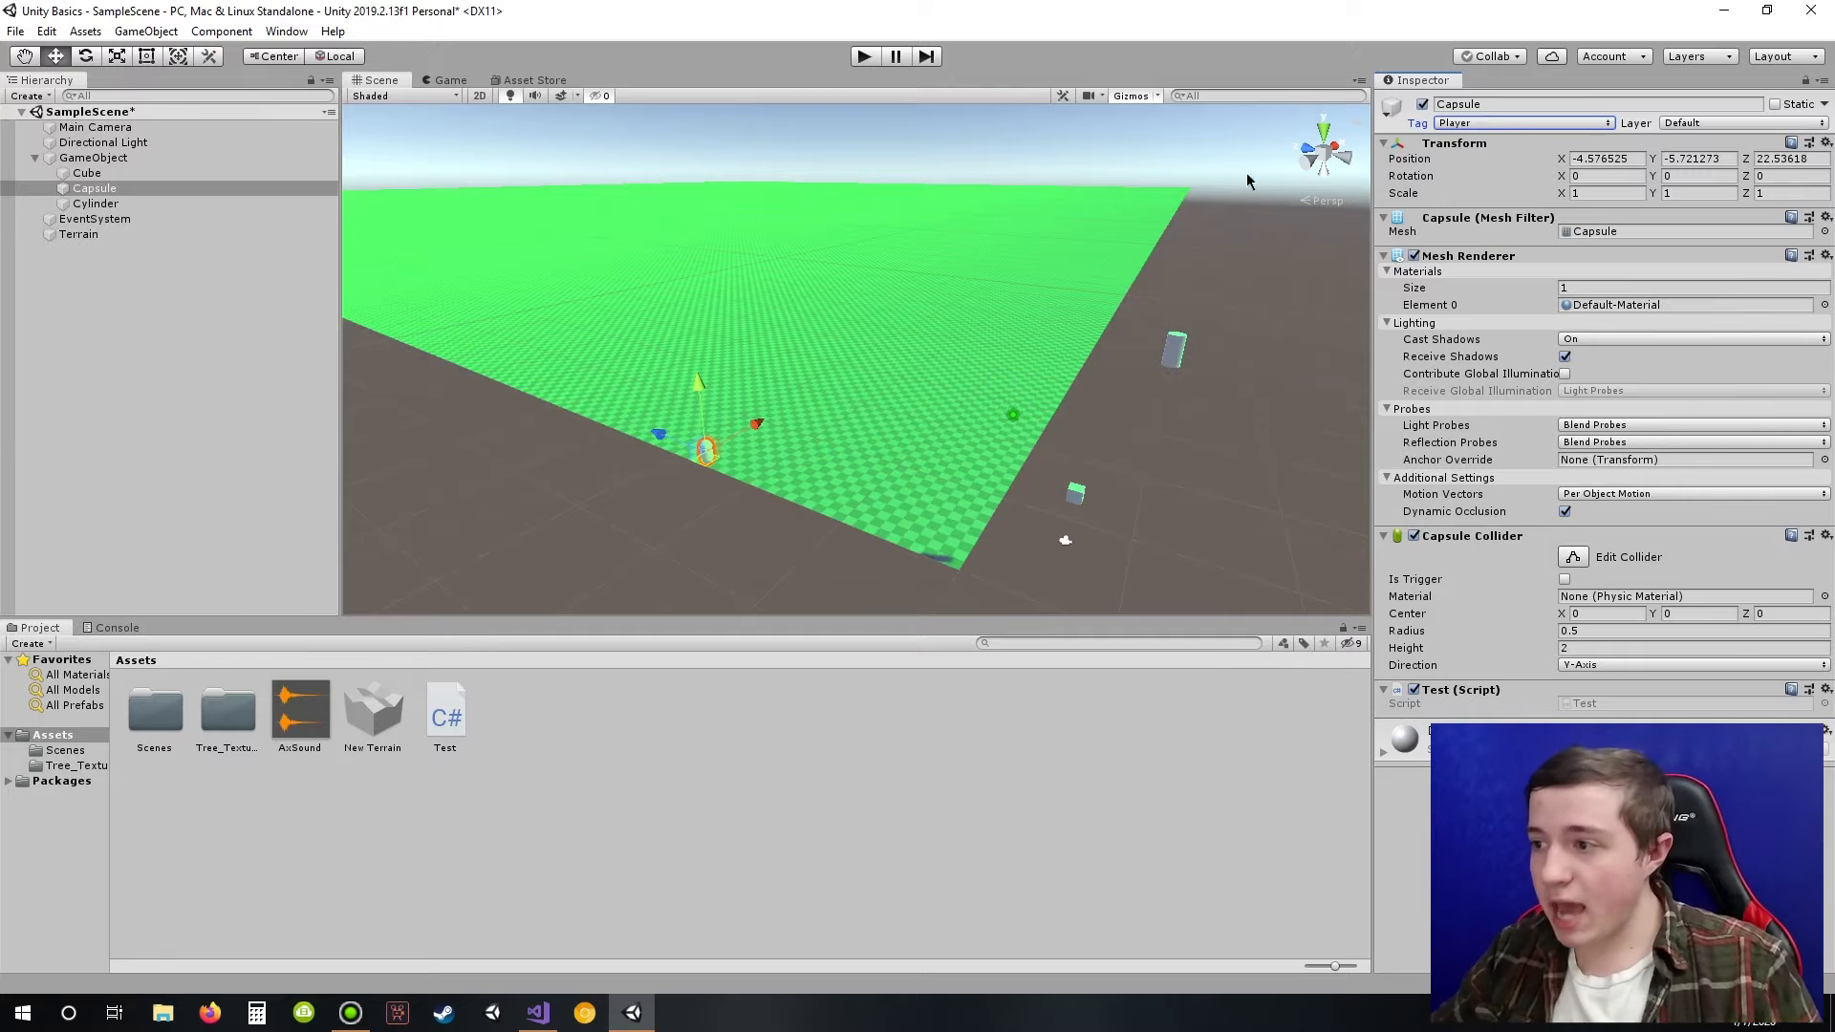
Step: Undo the Capsule's tag change and look at the layer options available for it
{"action": "key", "text": "ctrl+z"}
{"action": "left_click", "coordinate": [1711, 124]}
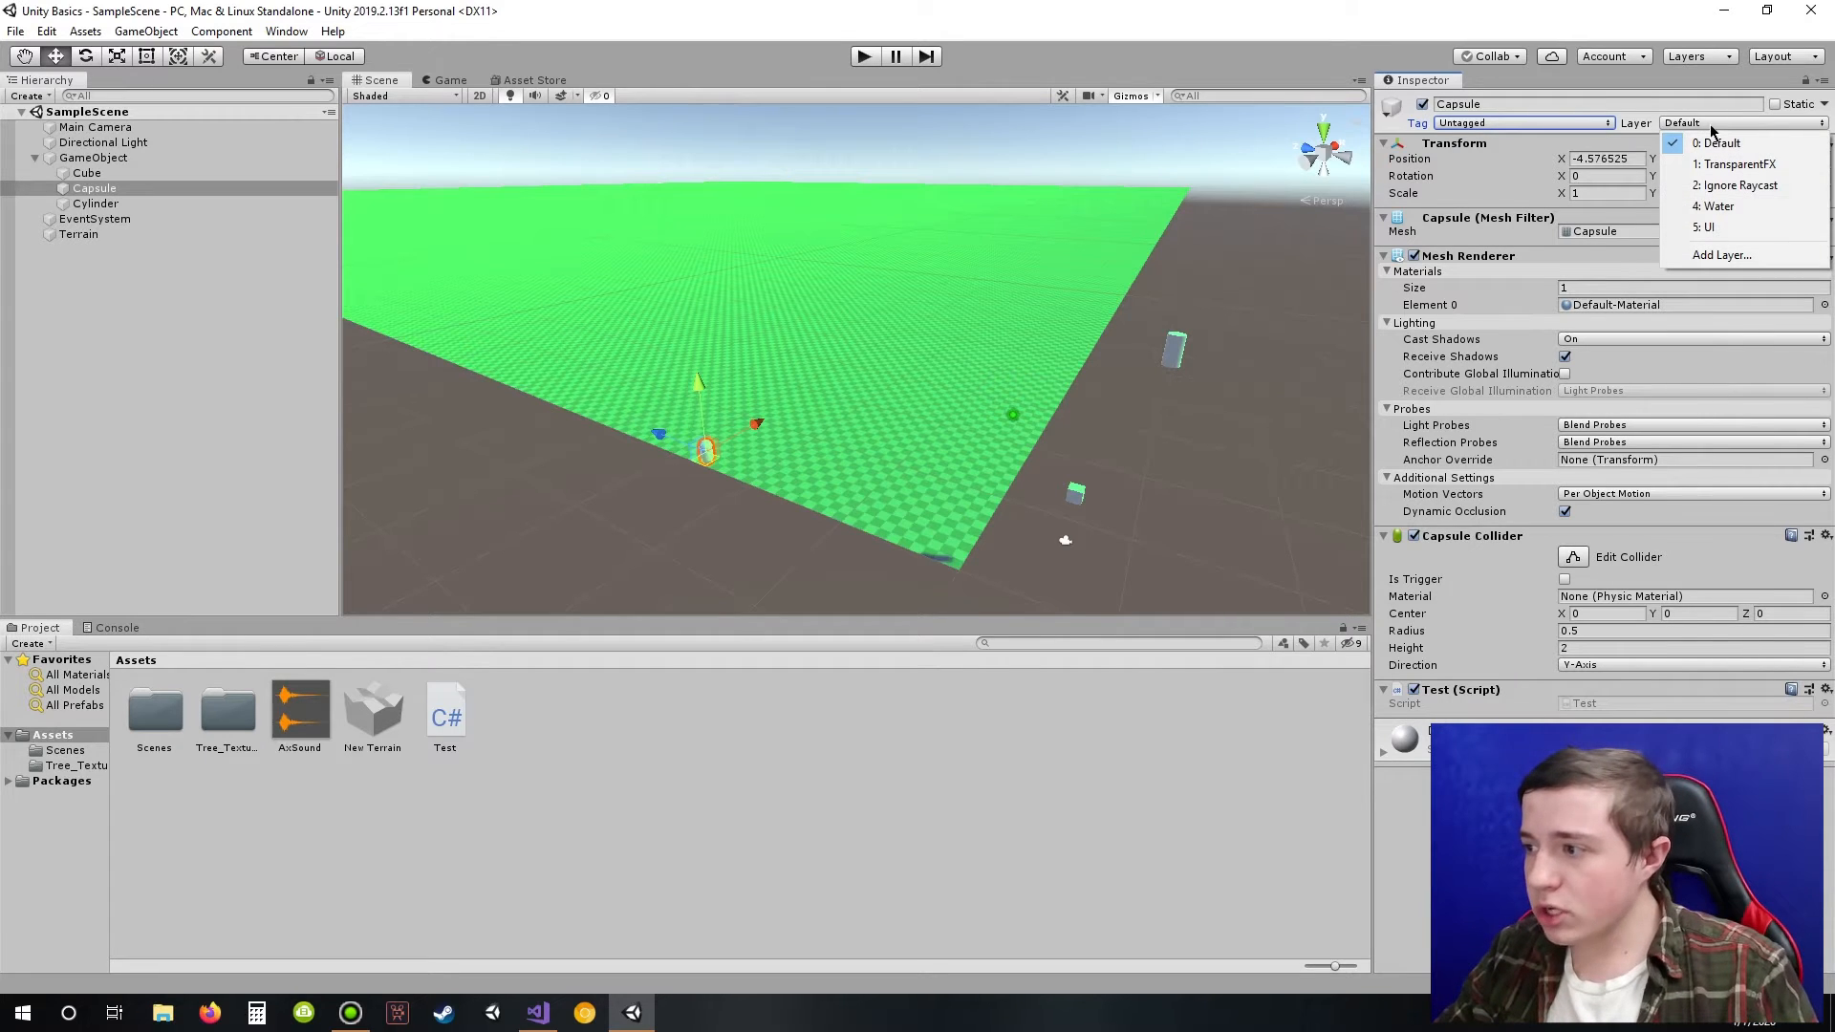
{"action": "left_click", "coordinate": [1636, 97]}
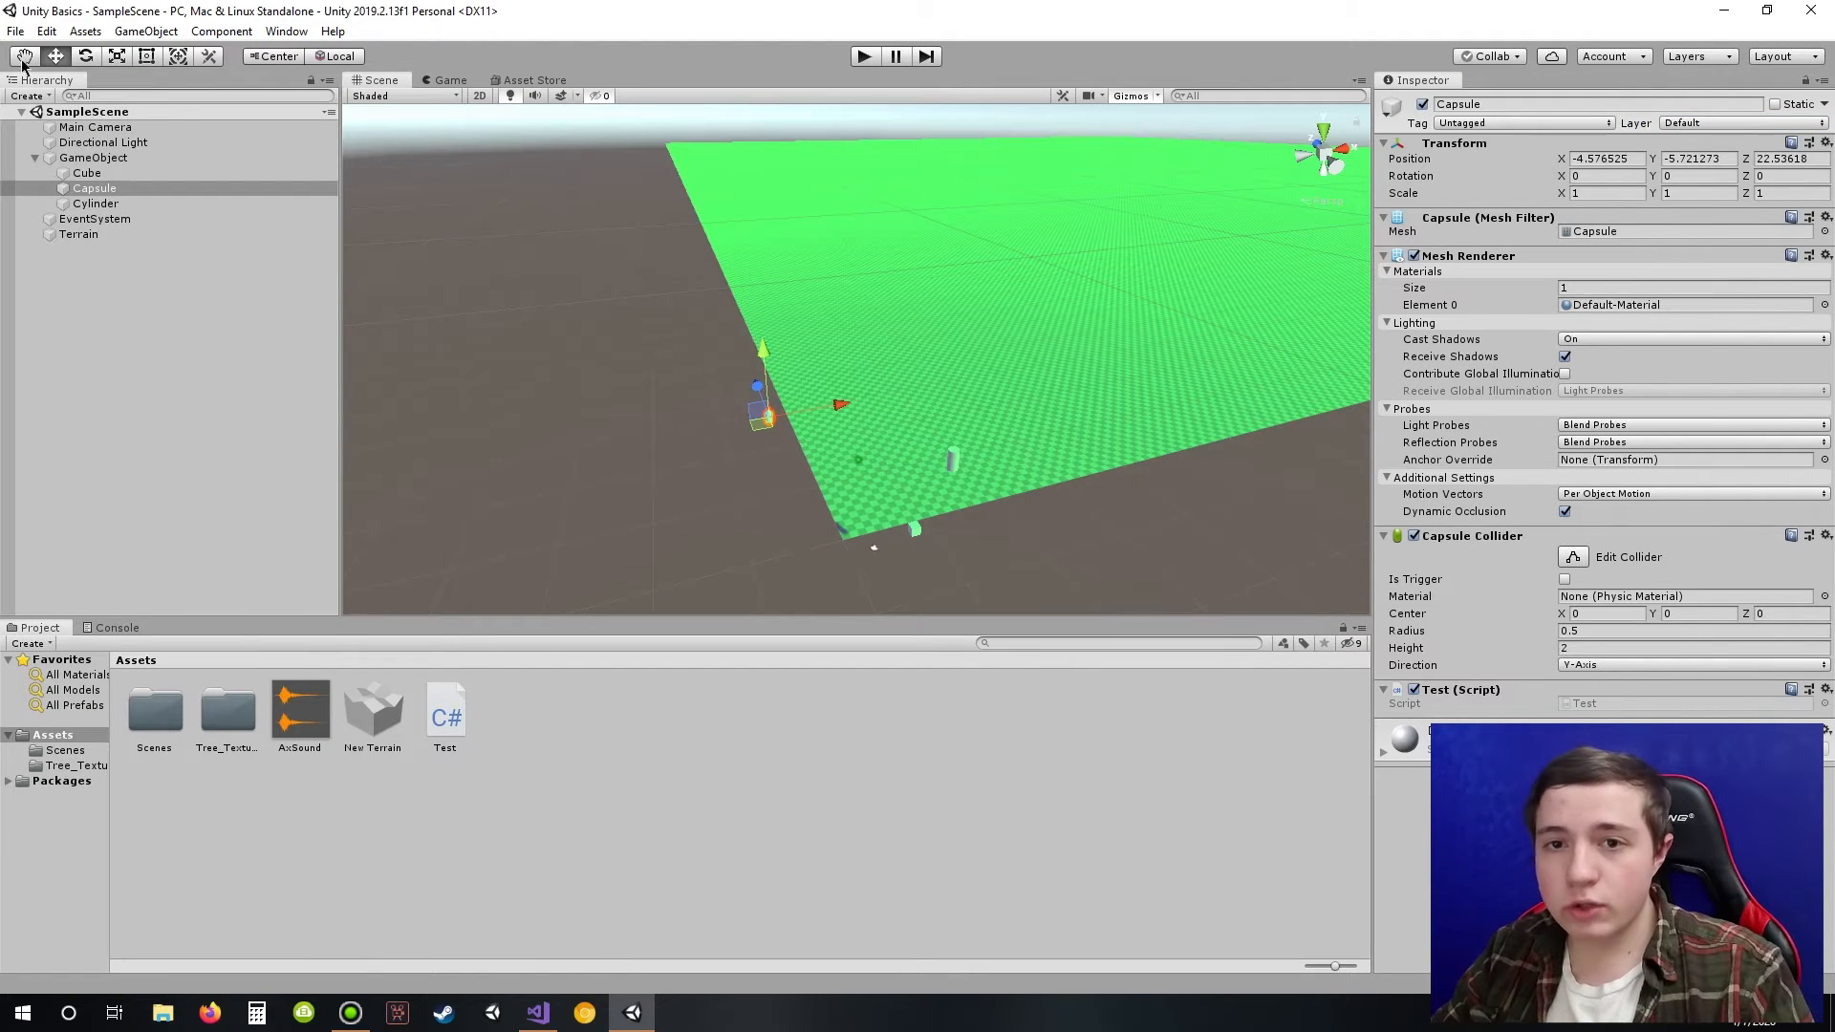
{"action": "left_click", "coordinate": [287, 32]}
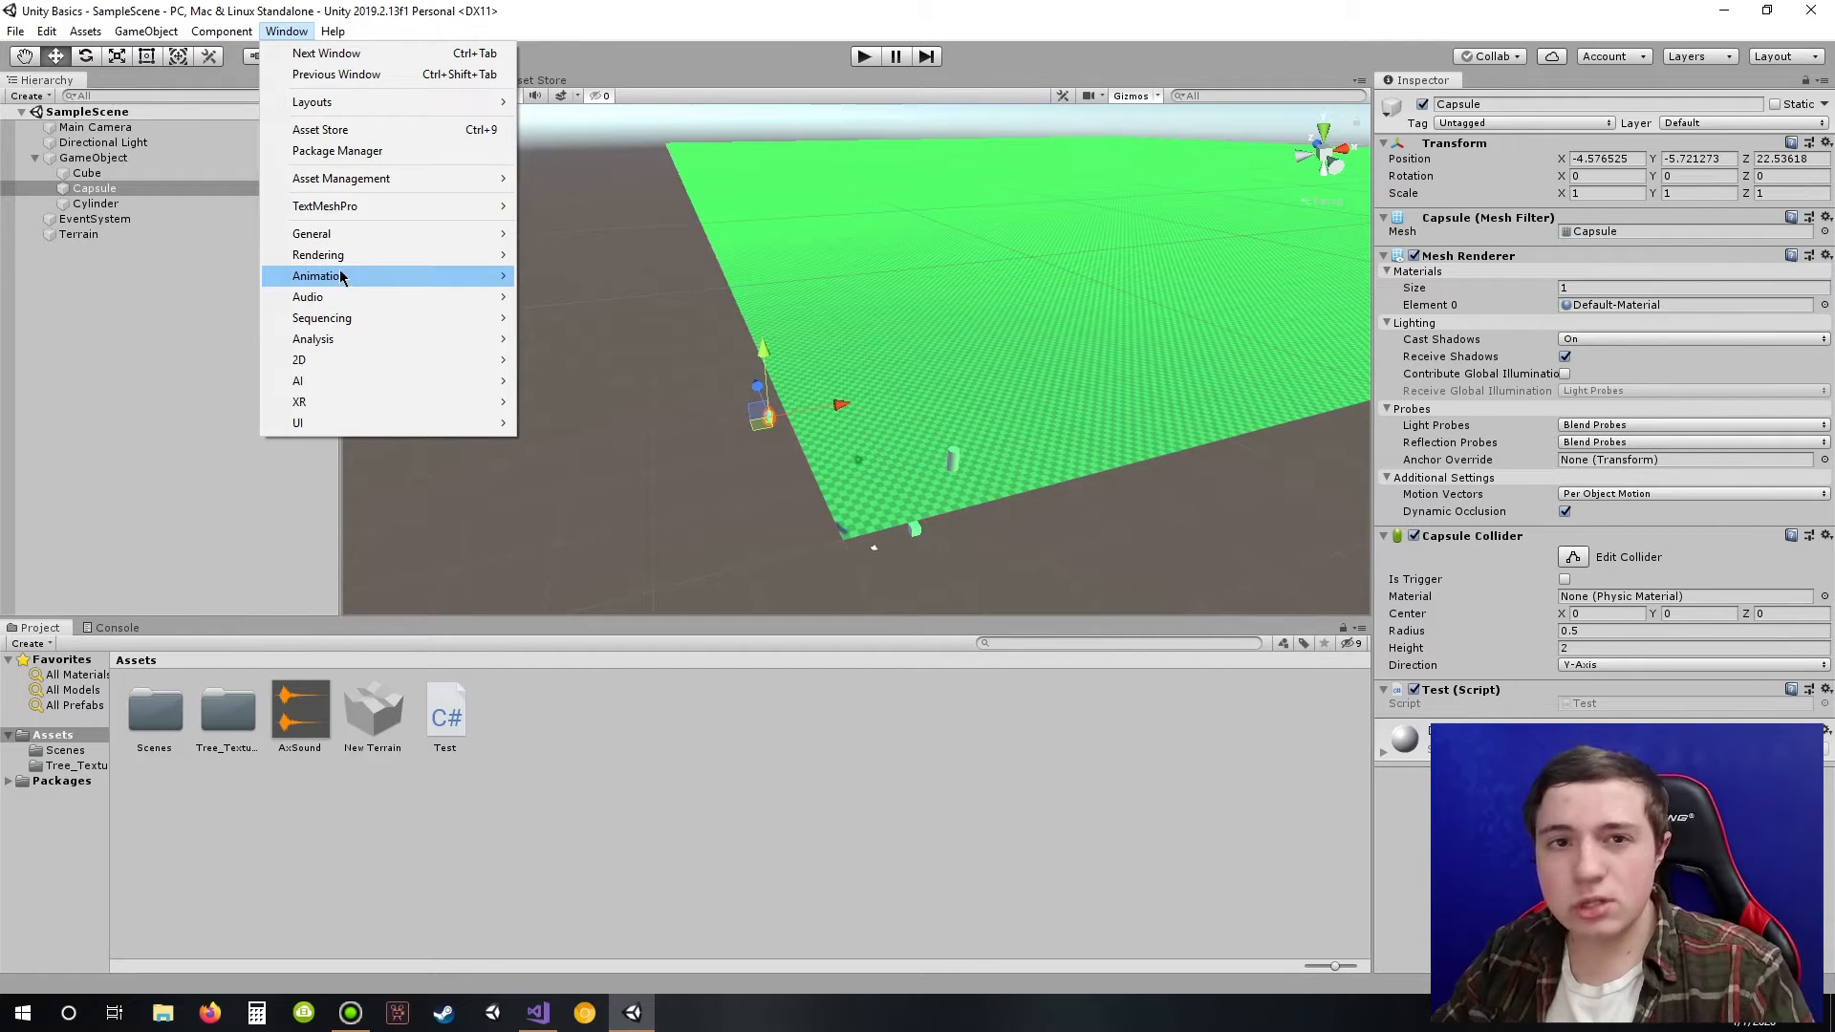
{"action": "left_click", "coordinate": [65, 62]}
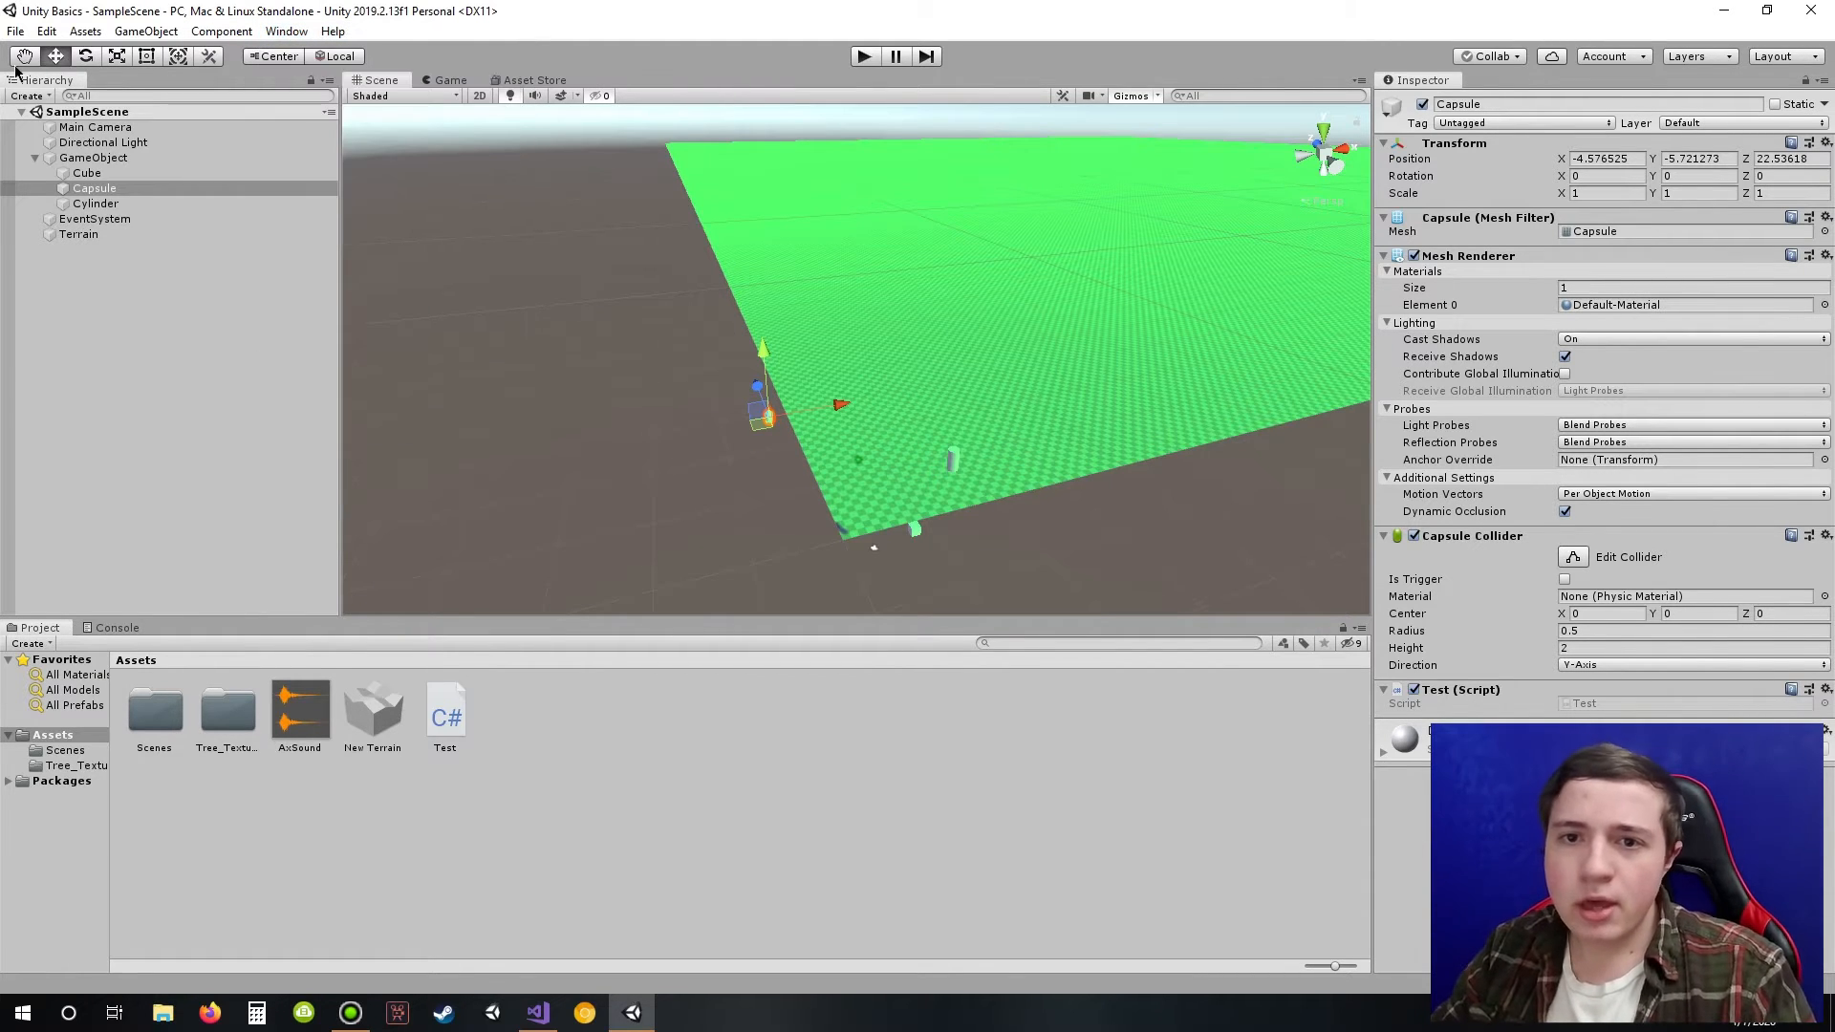
Step: Use the Hand tool to pan the Scene view across the terrain, and try zooming in and out
{"action": "left_click", "coordinate": [24, 58]}
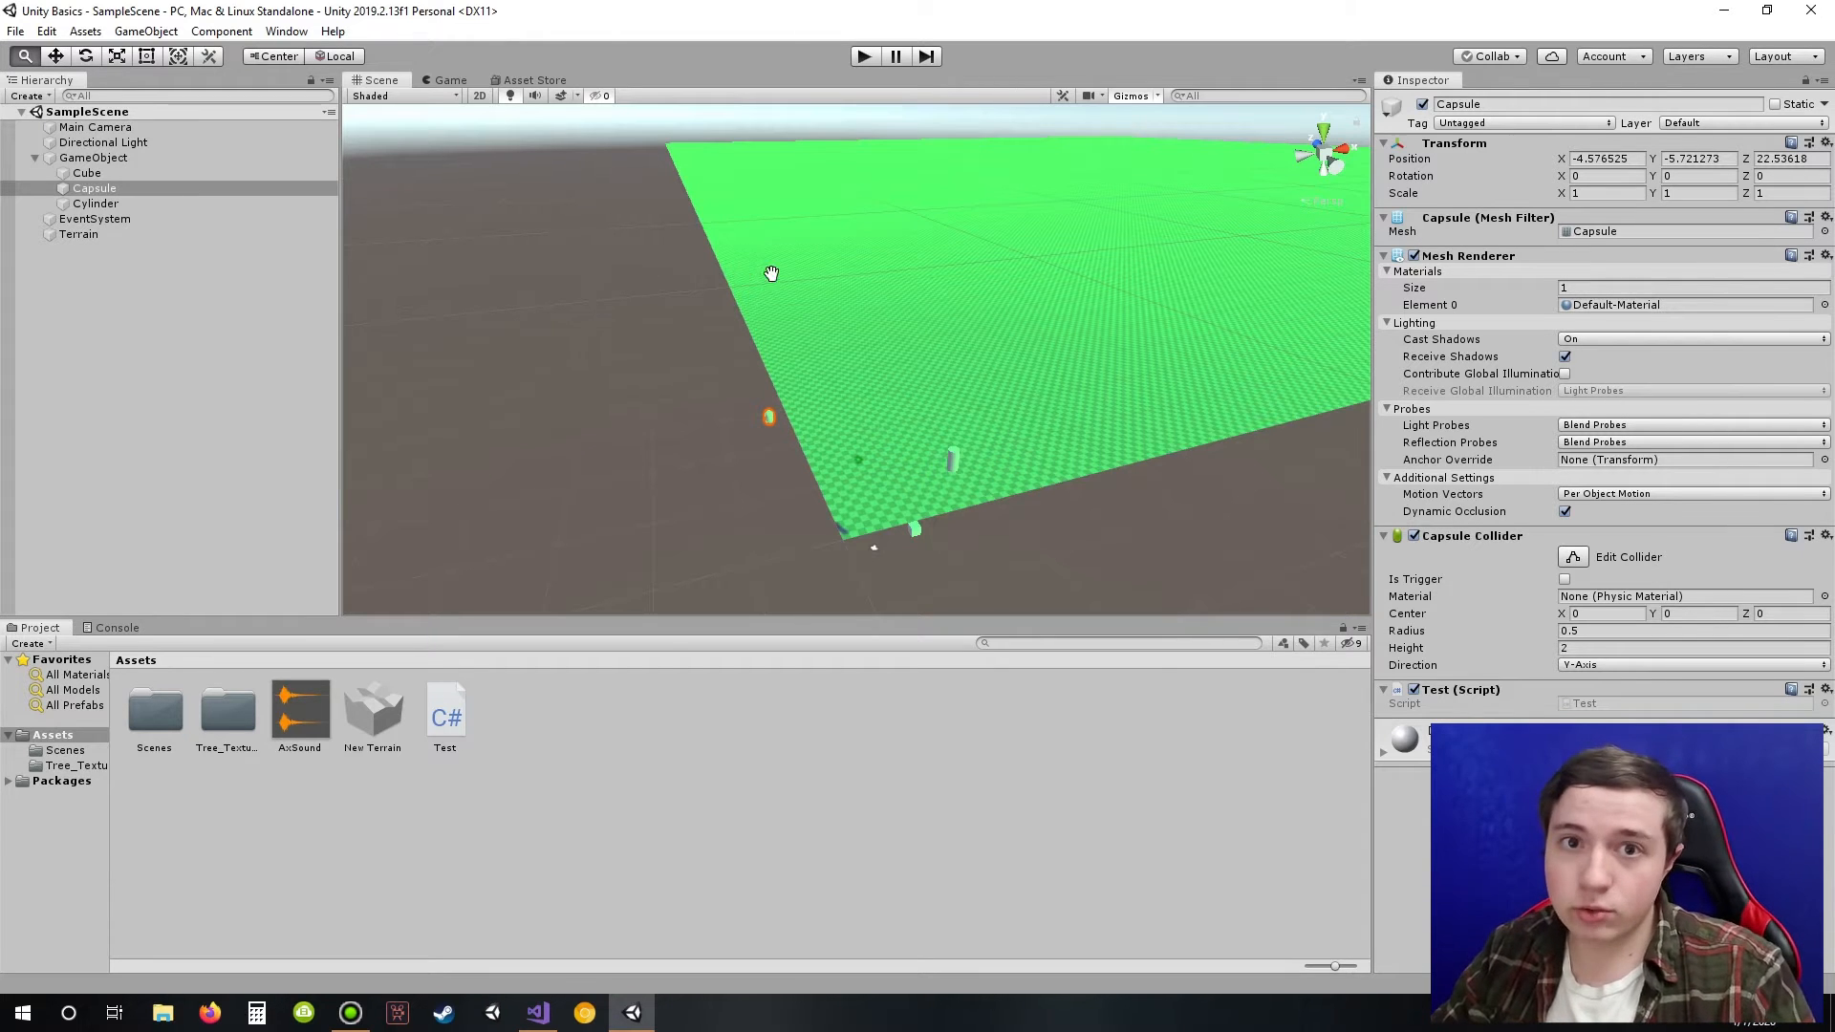
{"action": "left_click_drag", "start_coordinate": [892, 268], "coordinate": [1067, 290]}
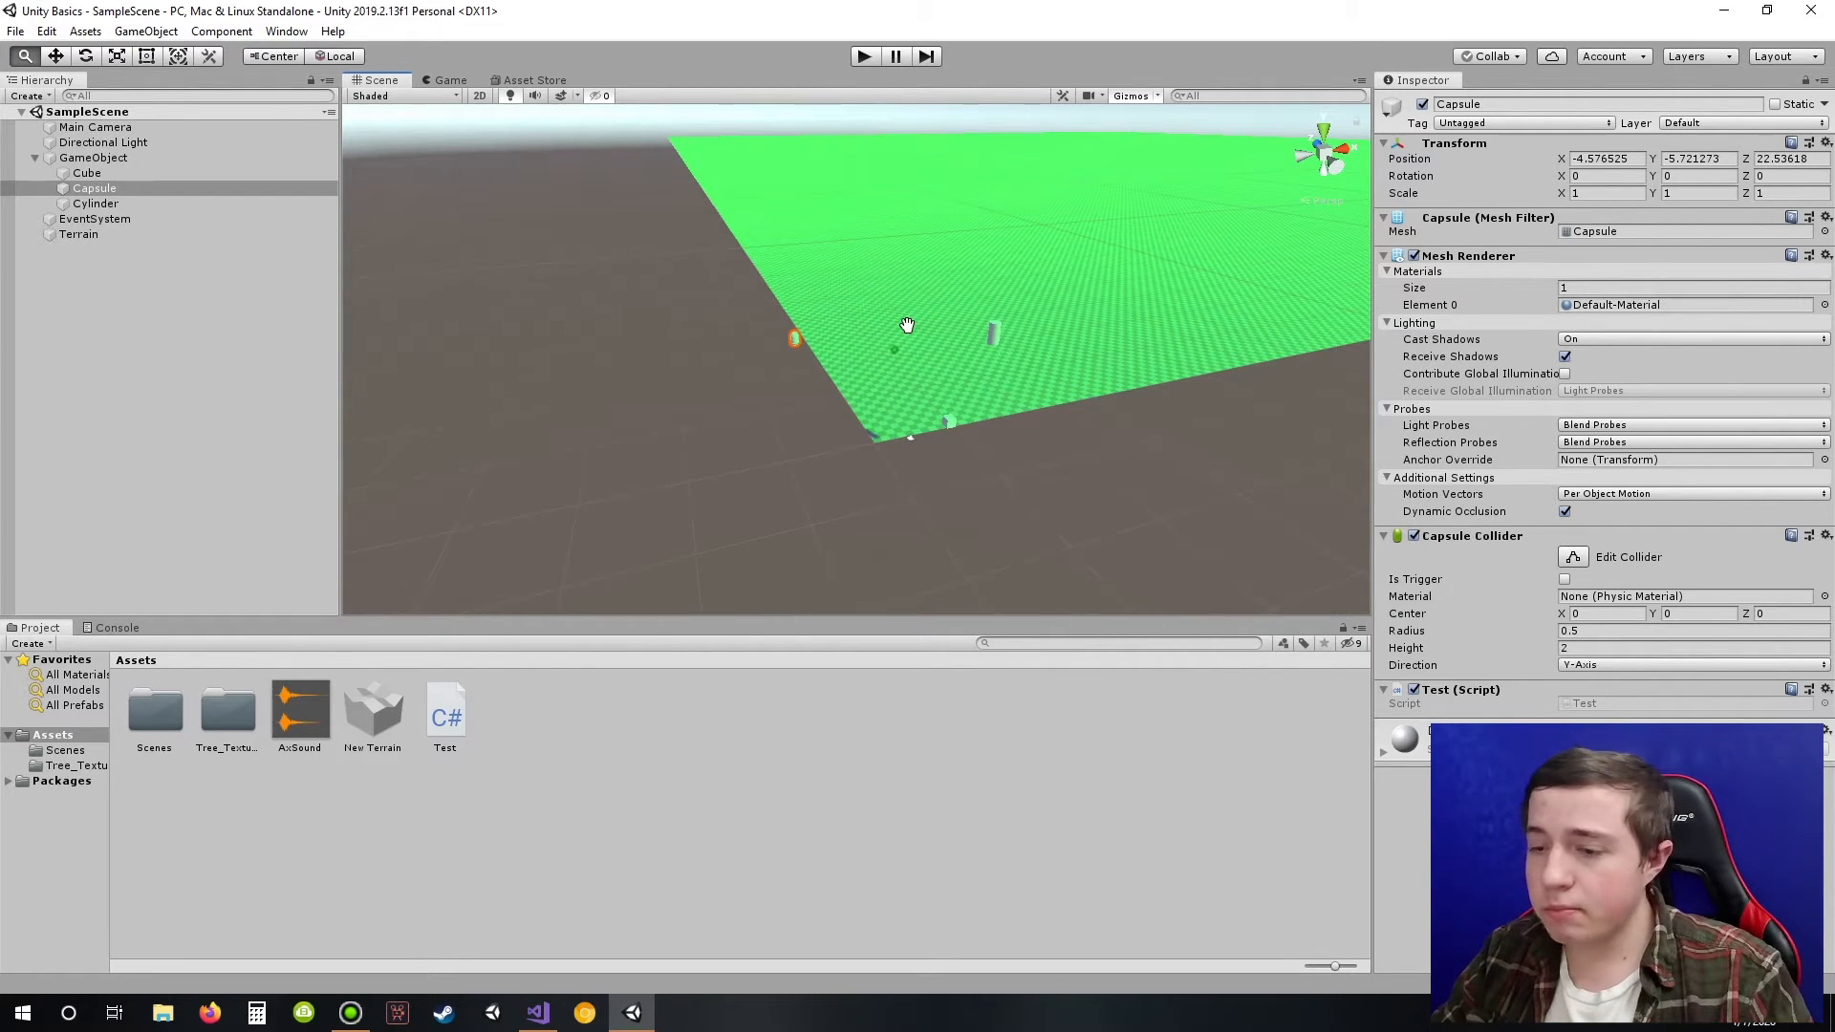
{"action": "left_click_drag", "start_coordinate": [907, 325], "coordinate": [1031, 321]}
{"action": "scroll", "coordinate": [831, 382], "scroll_direction": "up", "scroll_amount": 5}
{"action": "scroll", "coordinate": [1031, 320], "scroll_direction": "down", "scroll_amount": 5}
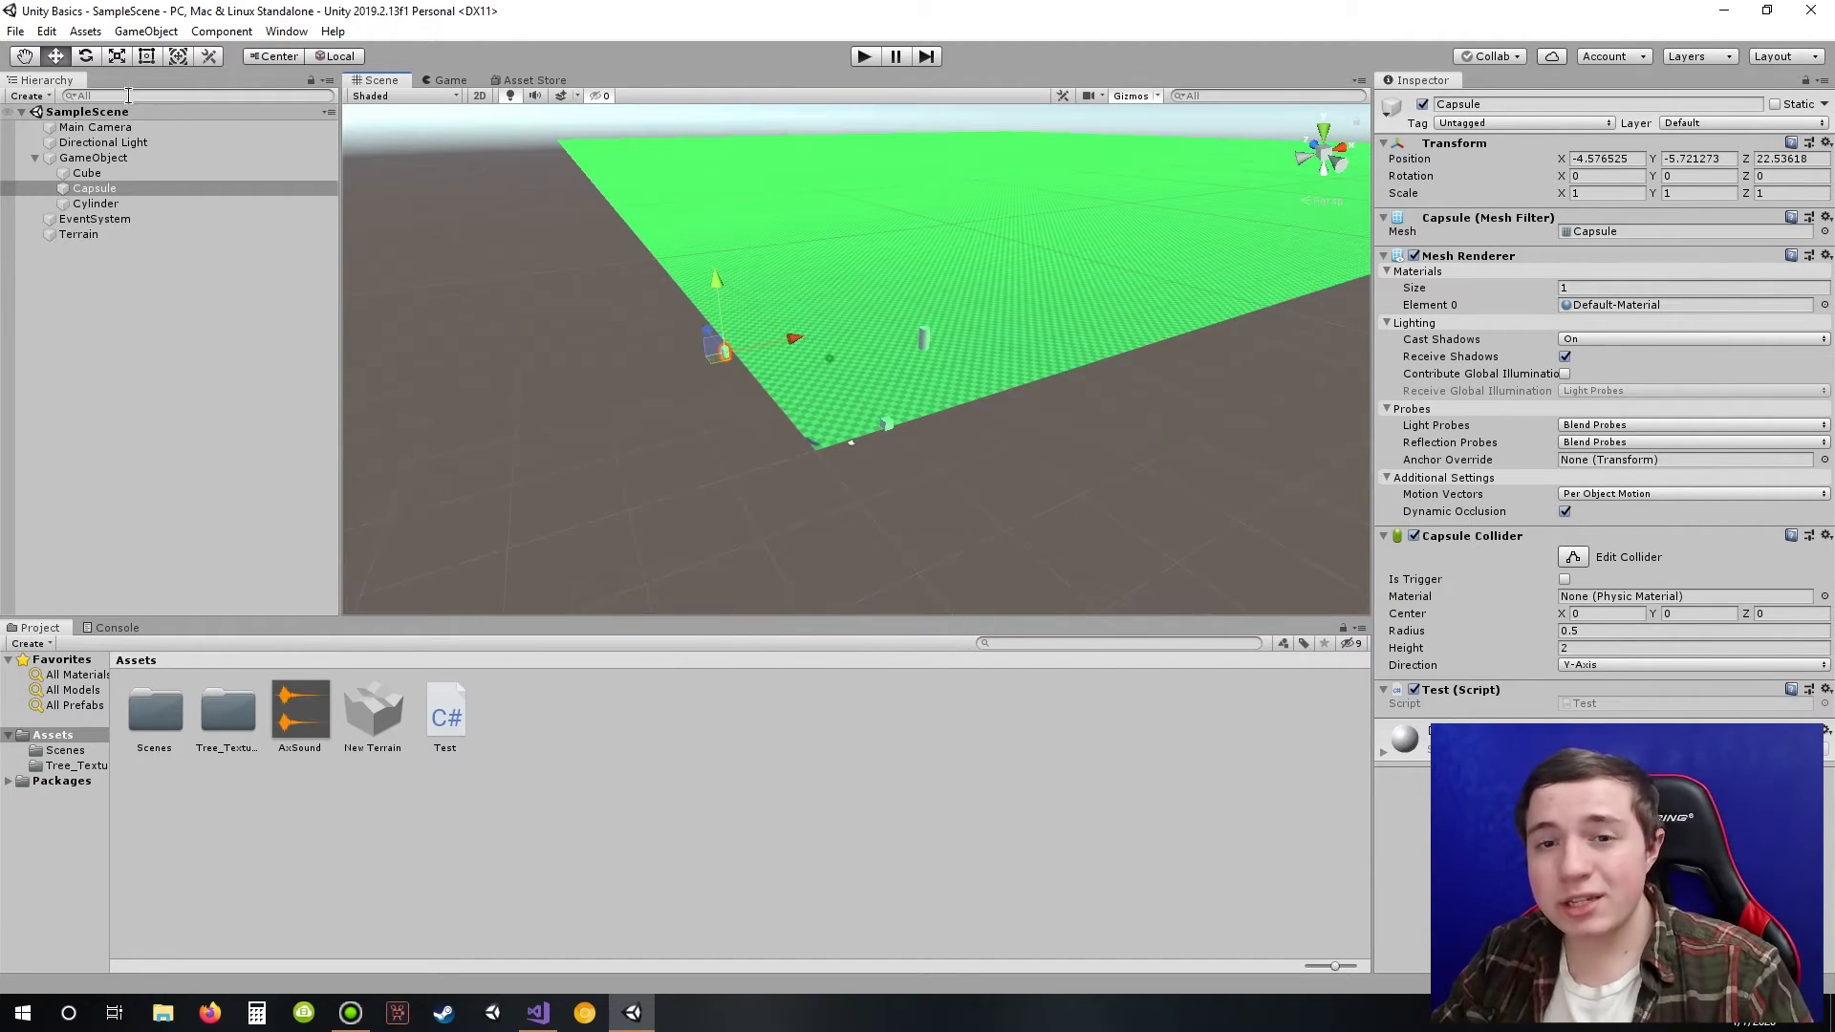
{"action": "left_click", "coordinate": [33, 58]}
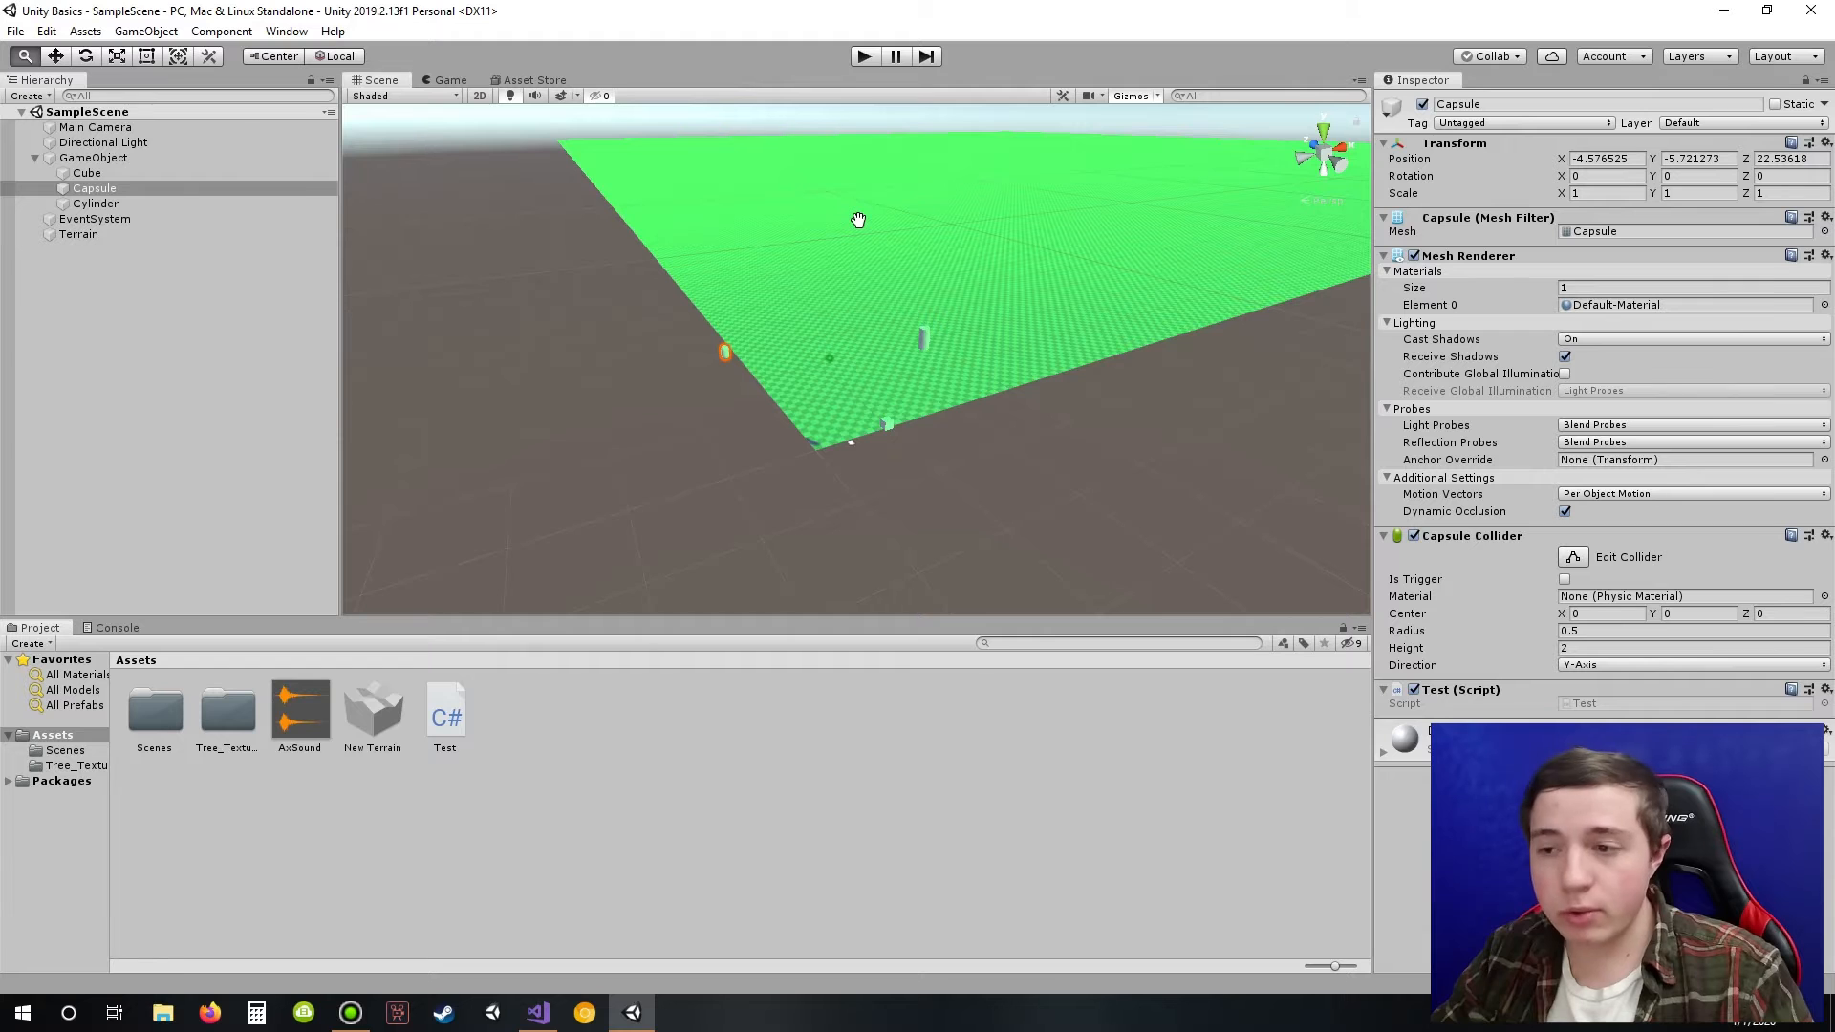
{"action": "left_click_drag", "start_coordinate": [755, 258], "coordinate": [880, 286]}
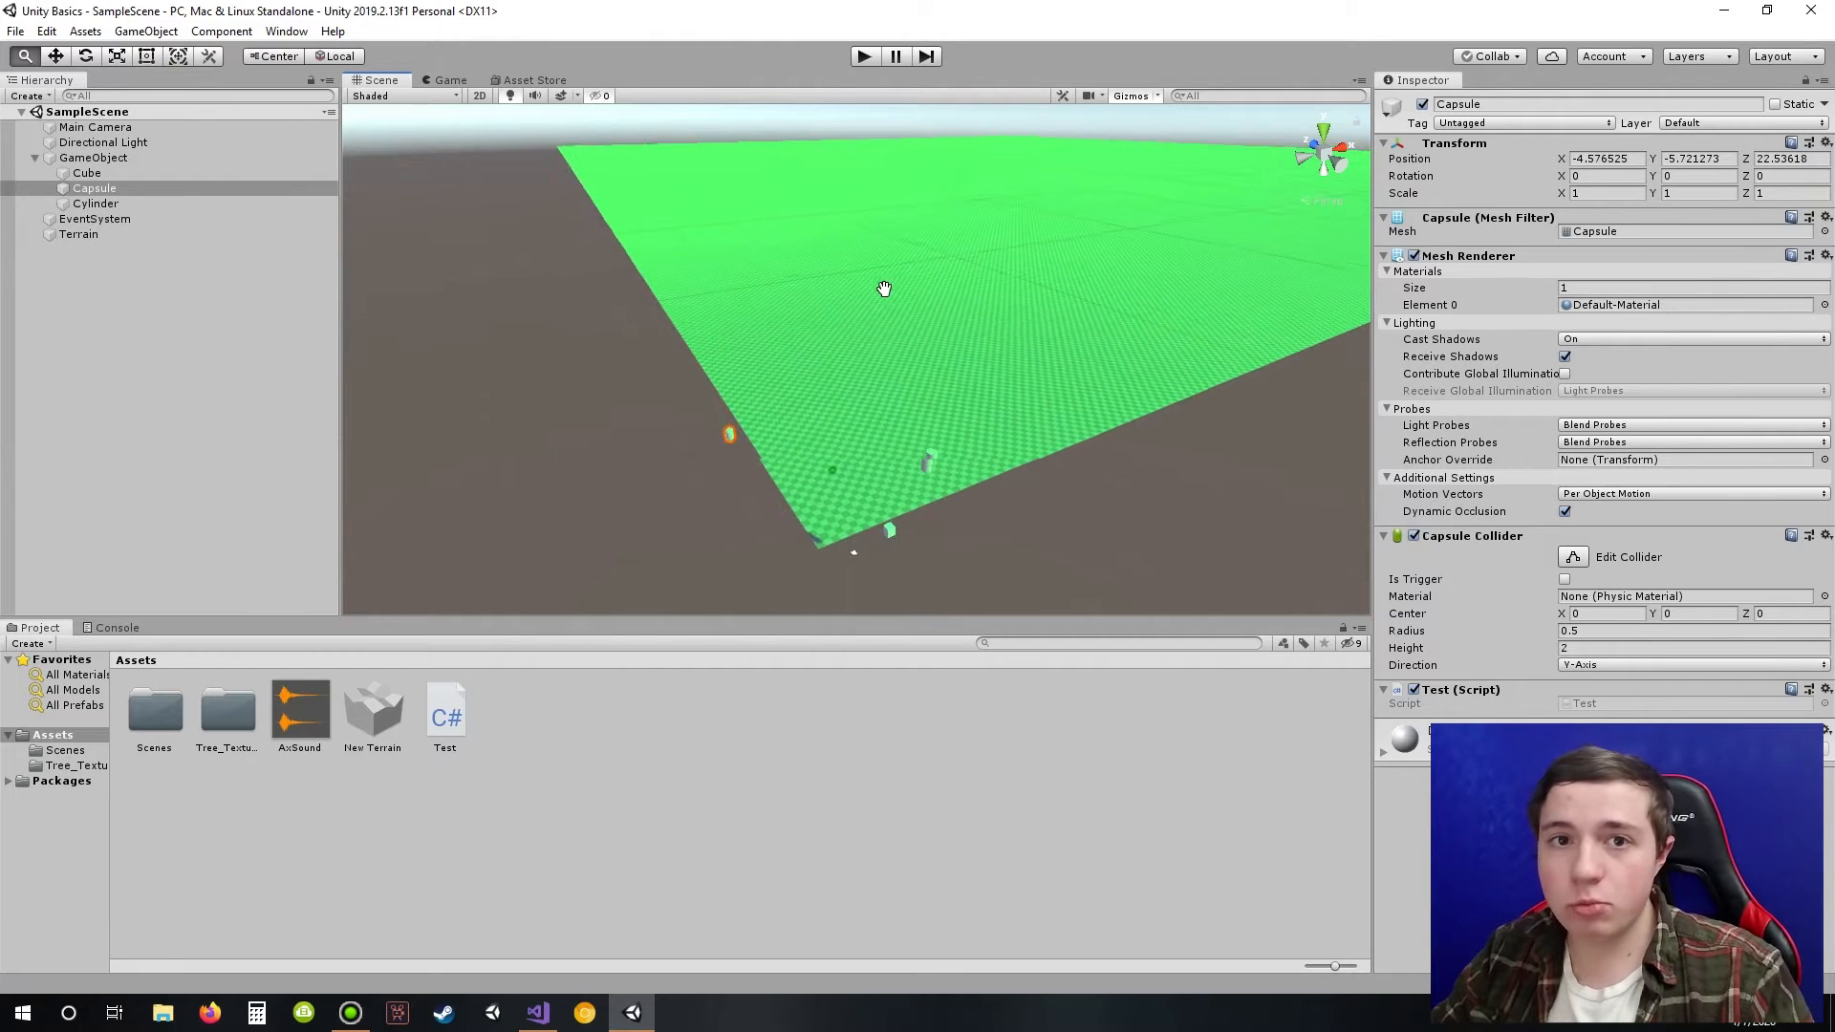
Step: With the Move tool active, pan, rotate and zoom the Scene view around the terrain corner
{"action": "left_click", "coordinate": [61, 57]}
{"action": "middle_click_drag", "start_coordinate": [862, 319], "coordinate": [927, 342]}
{"action": "right_click_drag", "start_coordinate": [736, 293], "coordinate": [763, 409]}
{"action": "scroll", "coordinate": [763, 409], "scroll_direction": "up", "scroll_amount": 10}
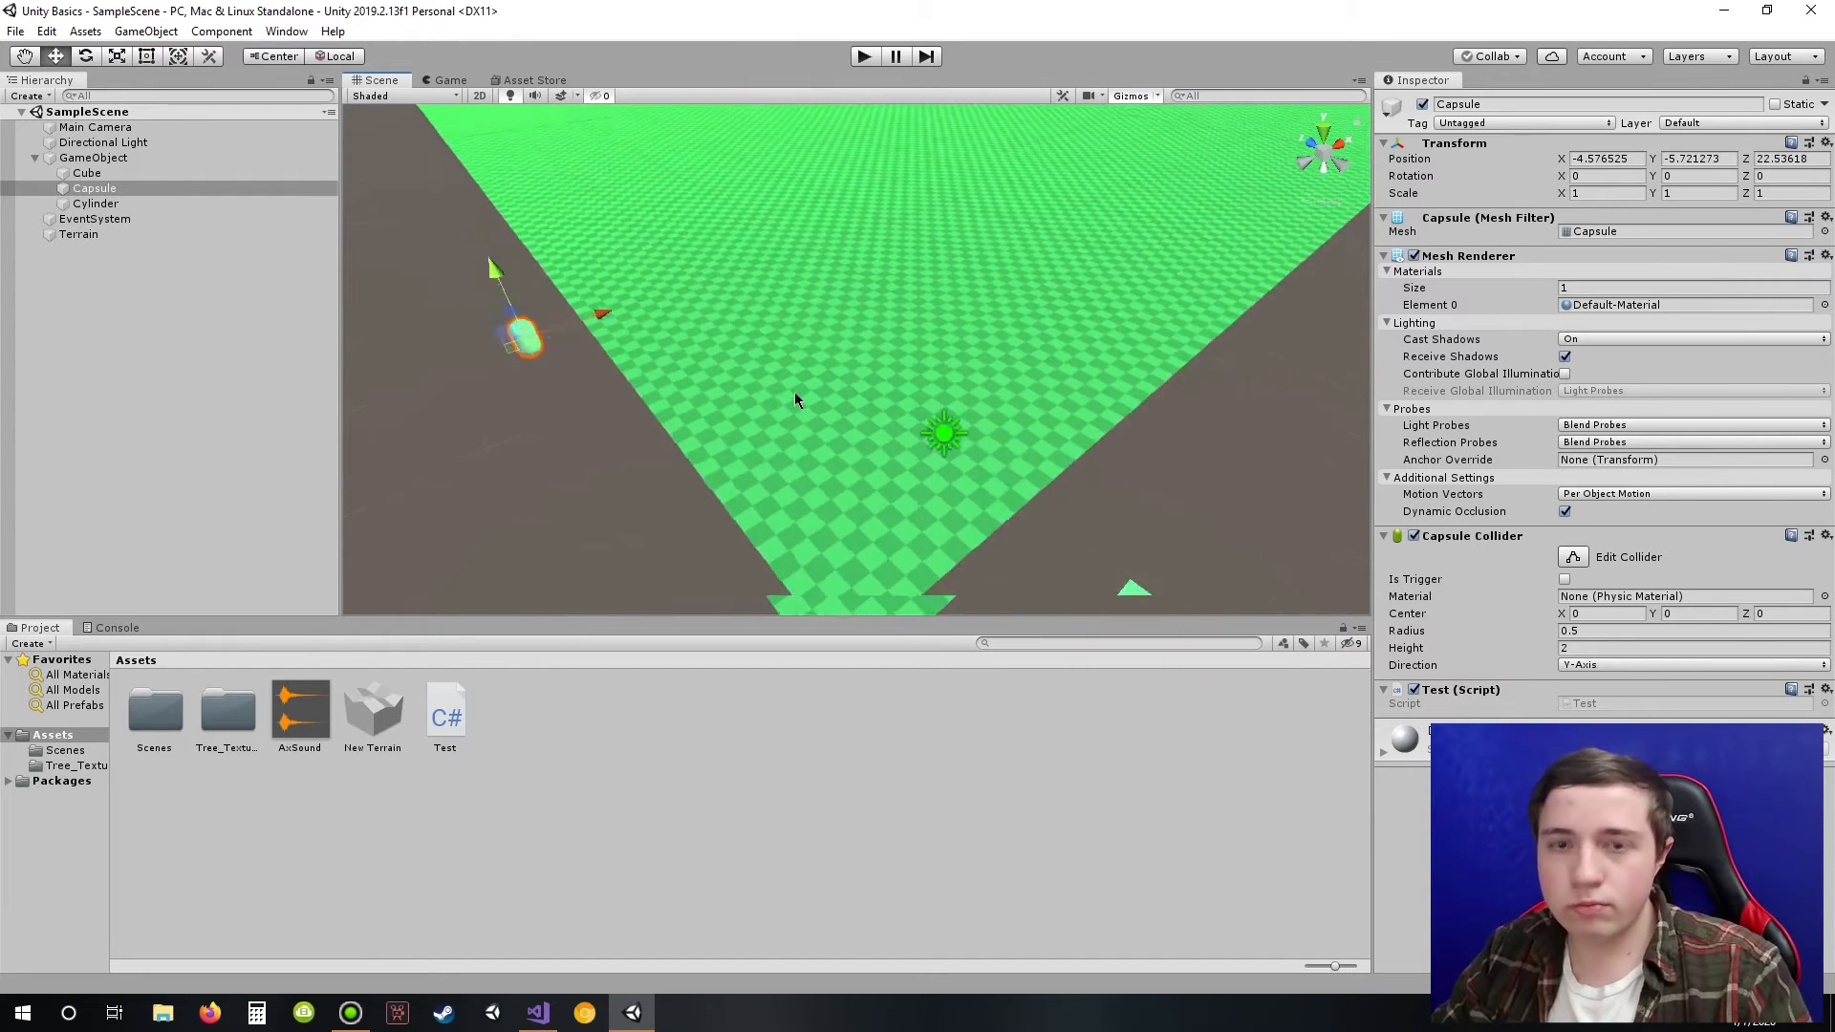
{"action": "scroll", "coordinate": [795, 392], "scroll_direction": "down", "scroll_amount": 10}
Step: Move the Capsule onto the terrain with the Move tool, to about X 7.2, Y -10.1, Z 33.2
{"action": "left_click", "coordinate": [32, 55]}
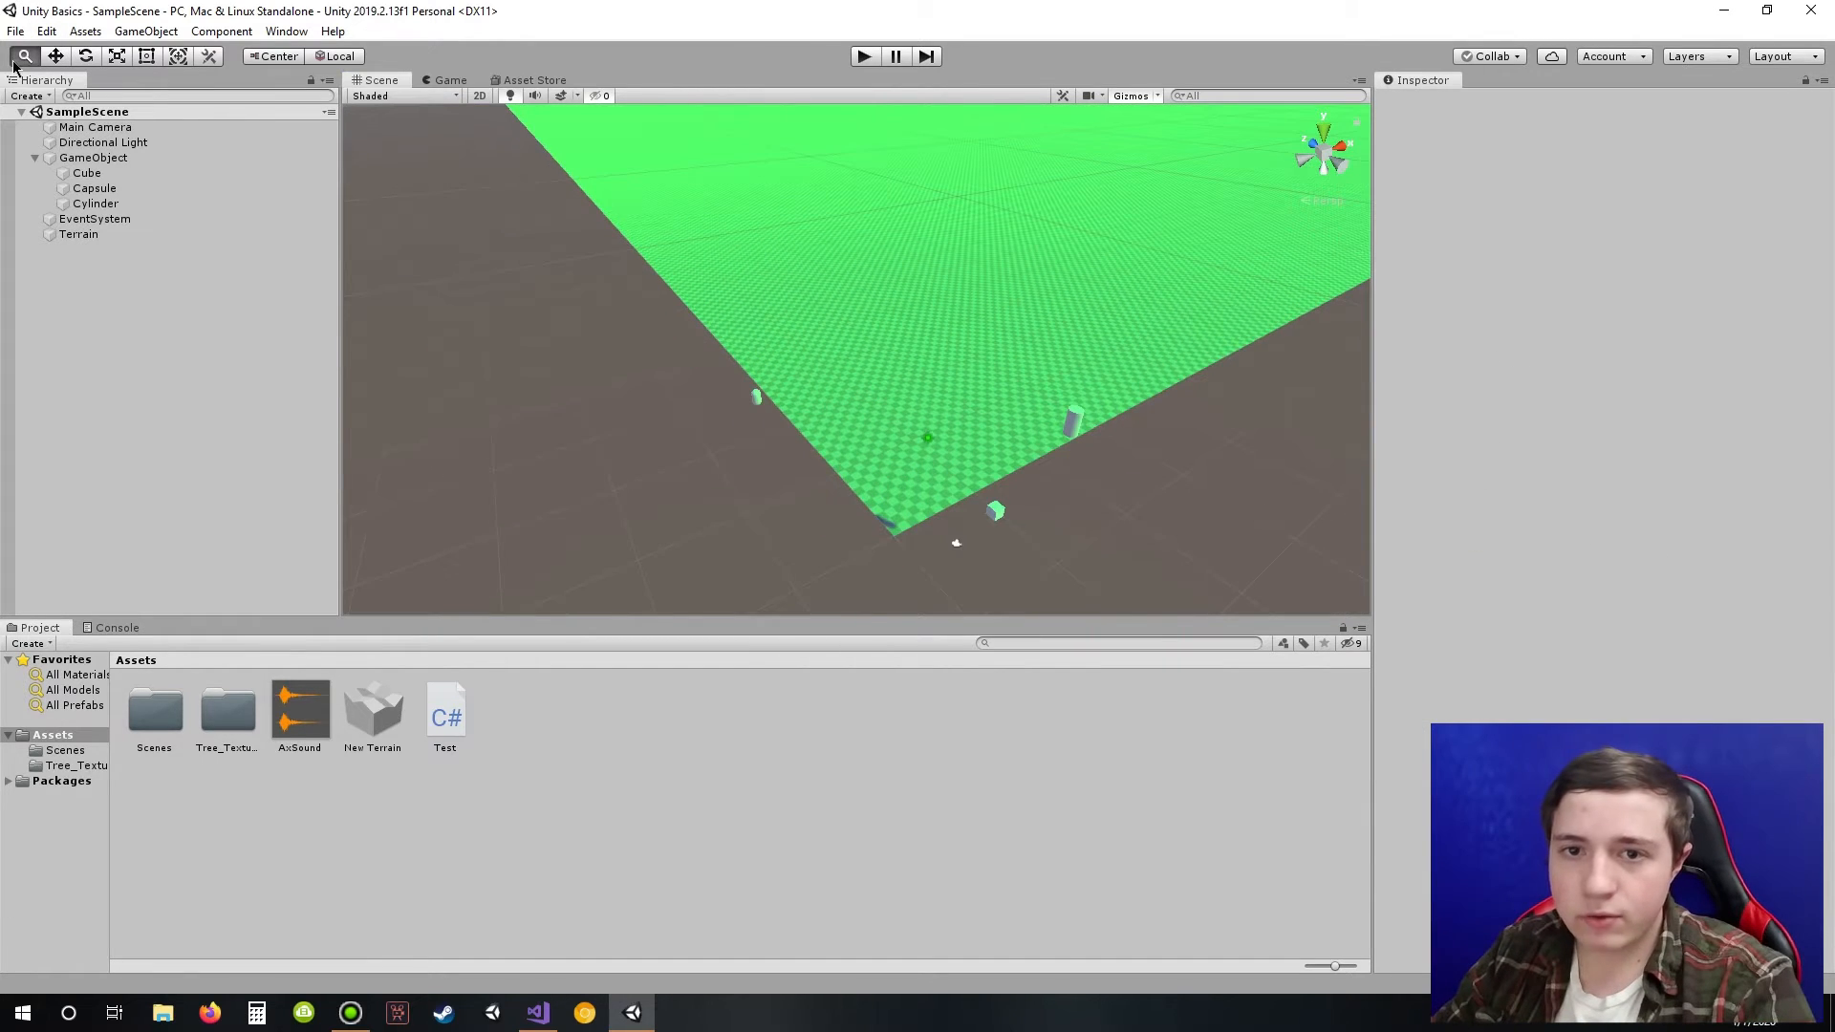
{"action": "left_click", "coordinate": [56, 56]}
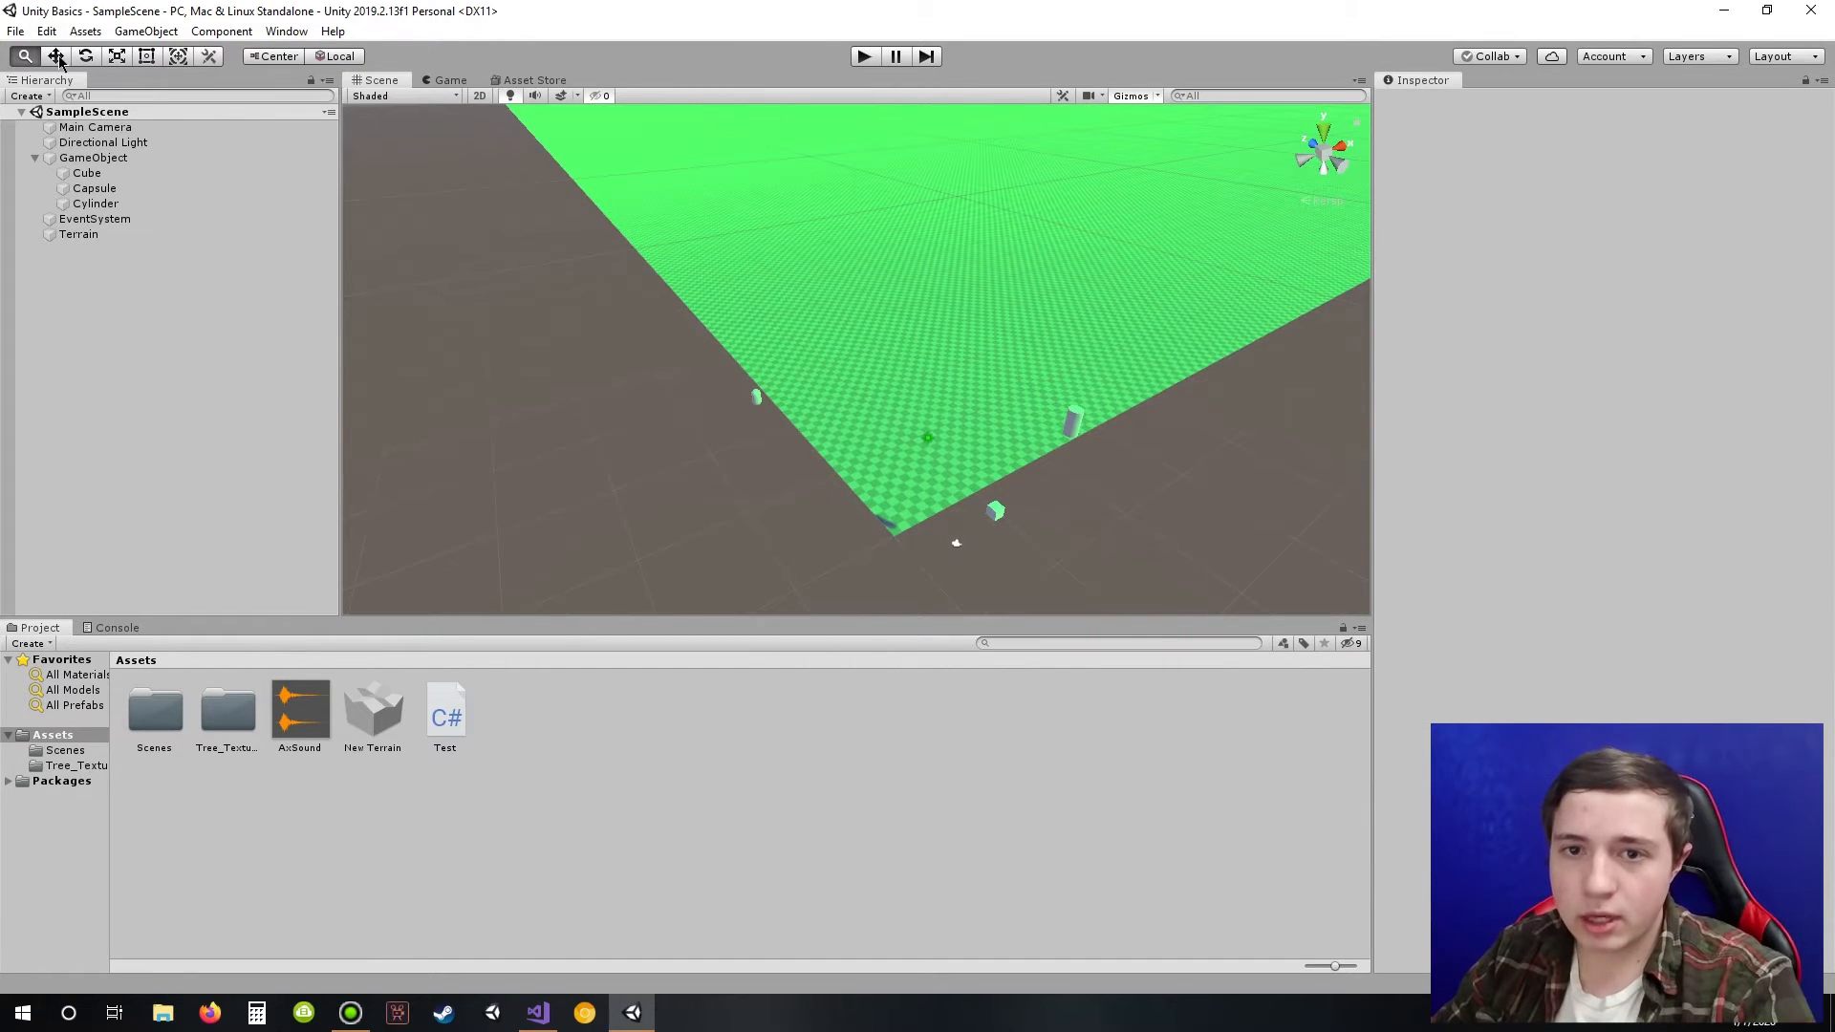
{"action": "left_click", "coordinate": [755, 396]}
{"action": "left_click_drag", "start_coordinate": [743, 315], "coordinate": [734, 152]}
{"action": "left_click_drag", "start_coordinate": [711, 220], "coordinate": [804, 292]}
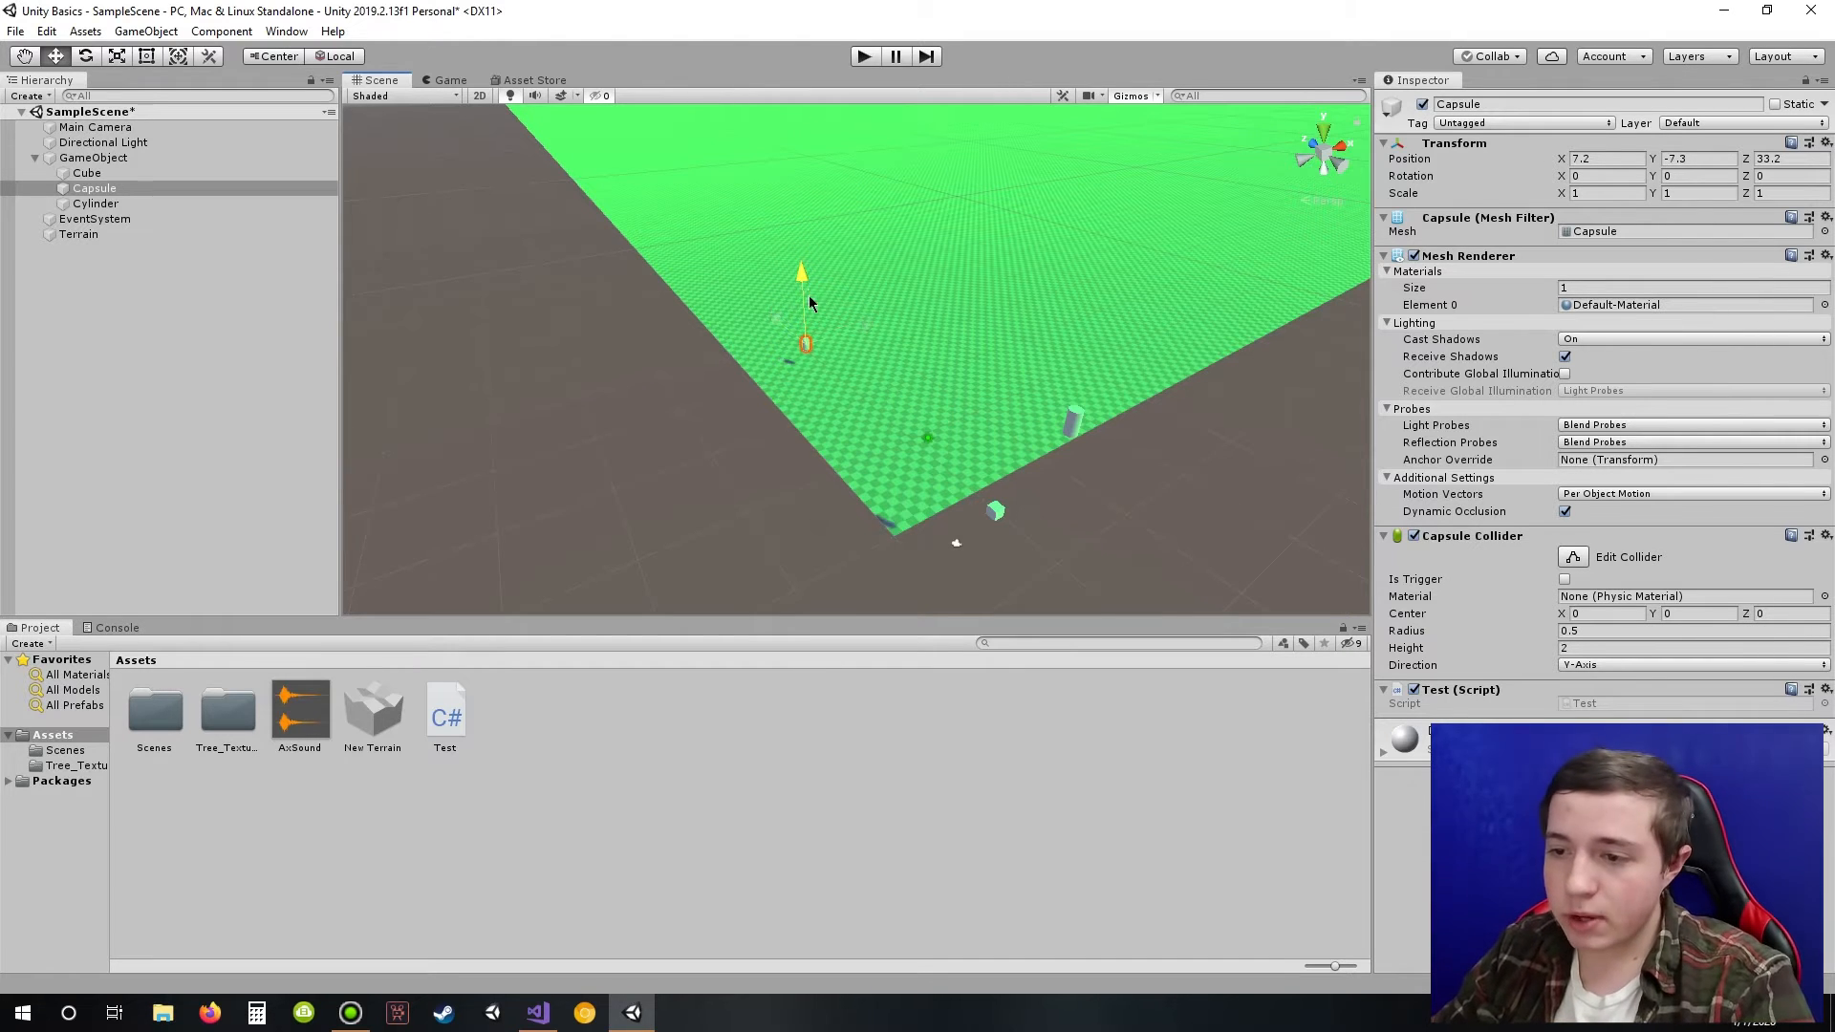
{"action": "scroll", "coordinate": [793, 365], "scroll_direction": "up", "scroll_amount": 3}
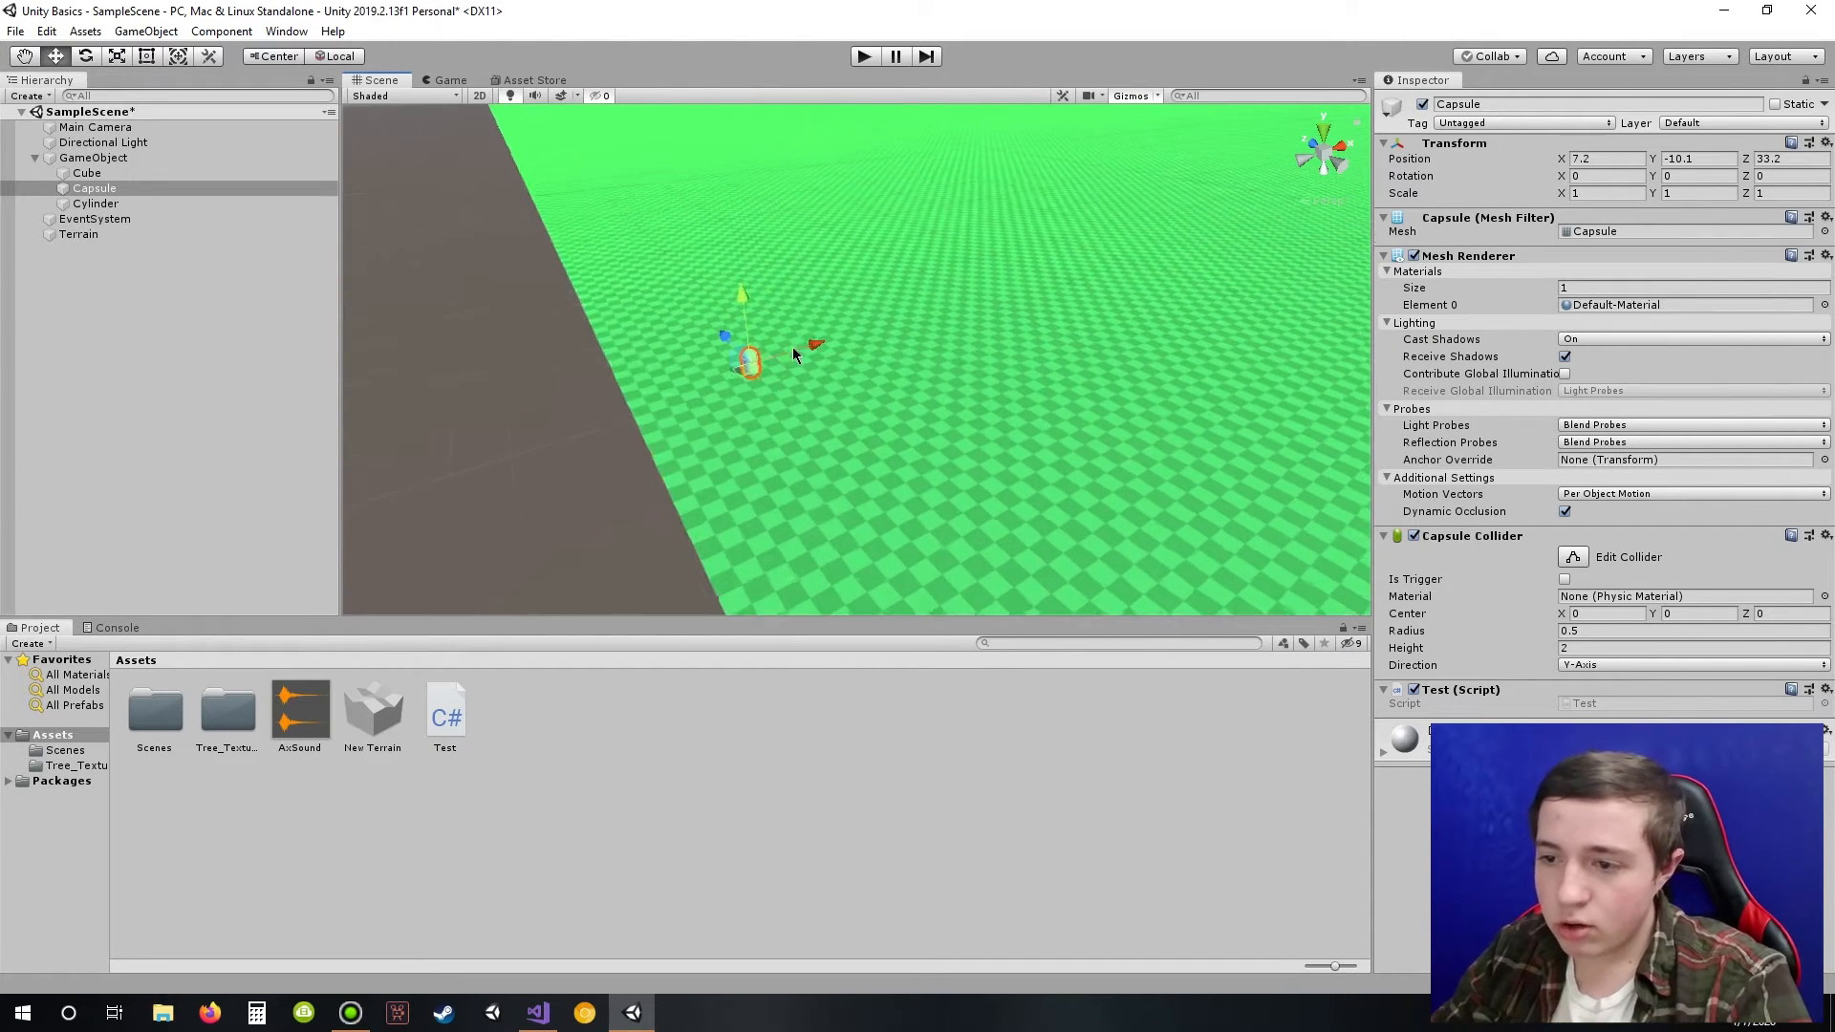
{"action": "scroll", "coordinate": [794, 354], "scroll_direction": "up", "scroll_amount": 5}
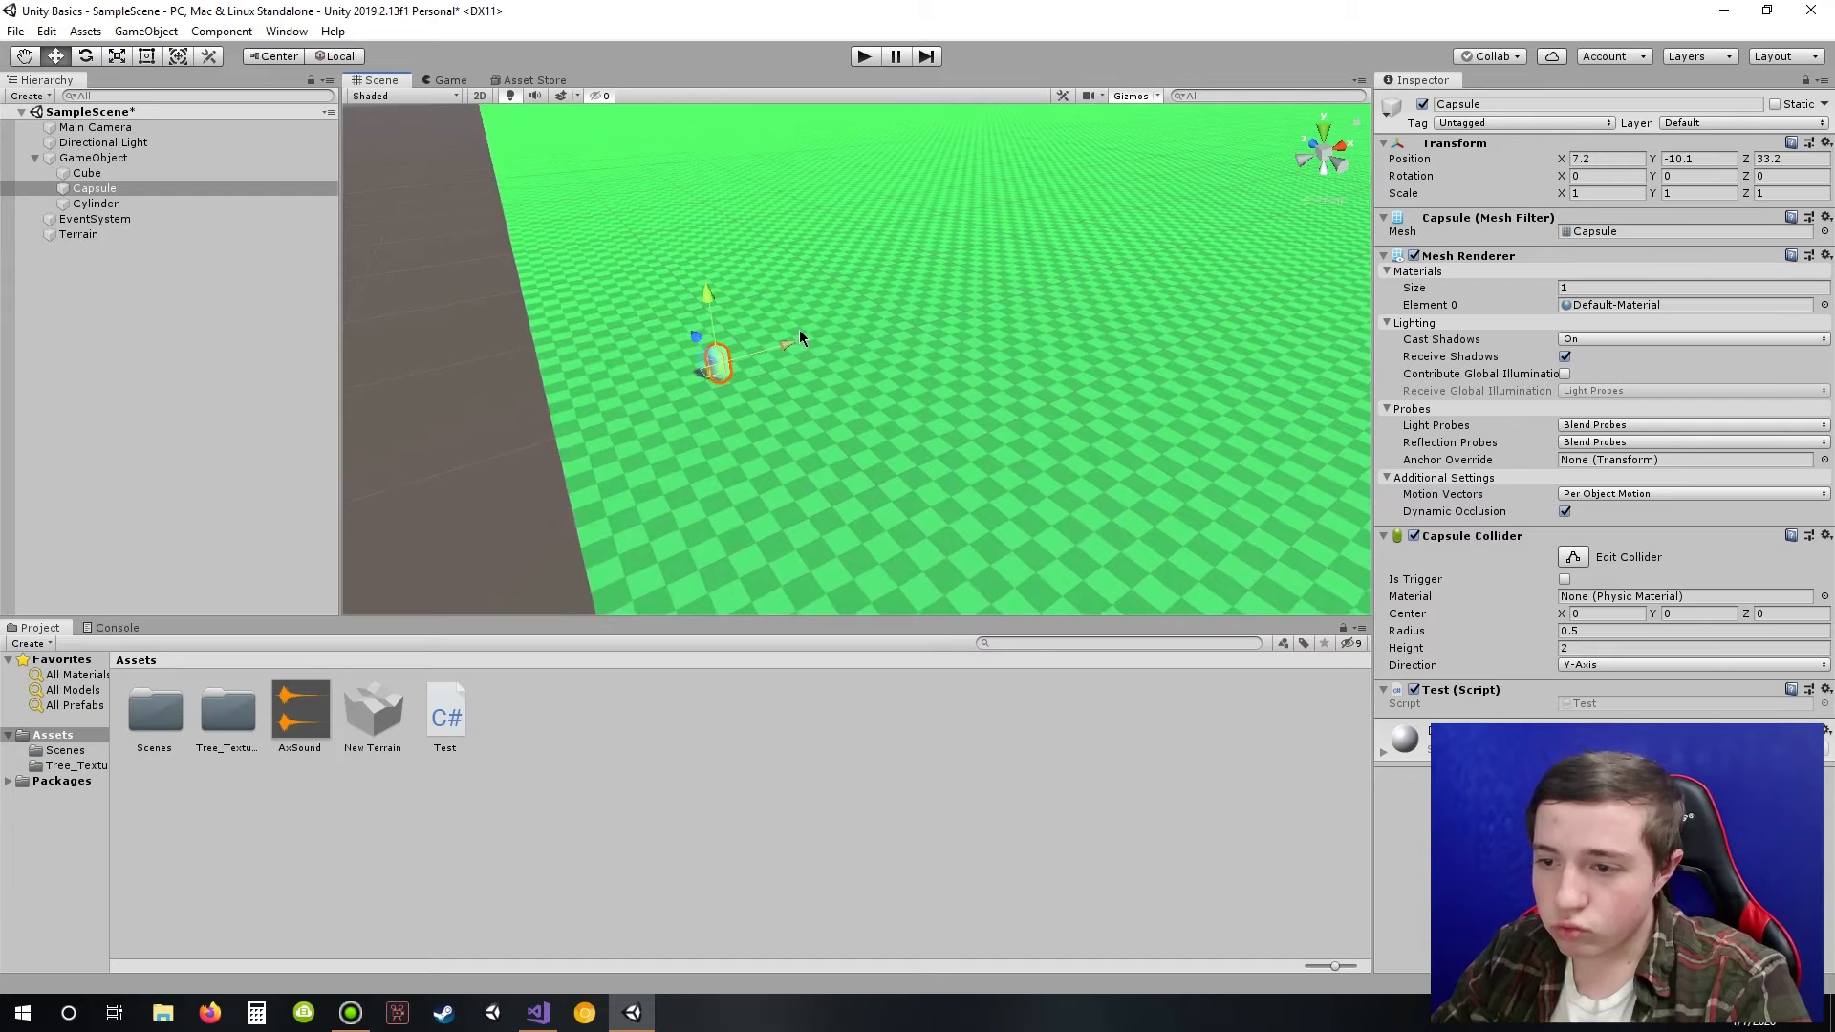
Step: Frame the Capsule and raise it to rest on the terrain surface at about Y -9.96
{"action": "left_click", "coordinate": [95, 190]}
{"action": "key", "text": "f"}
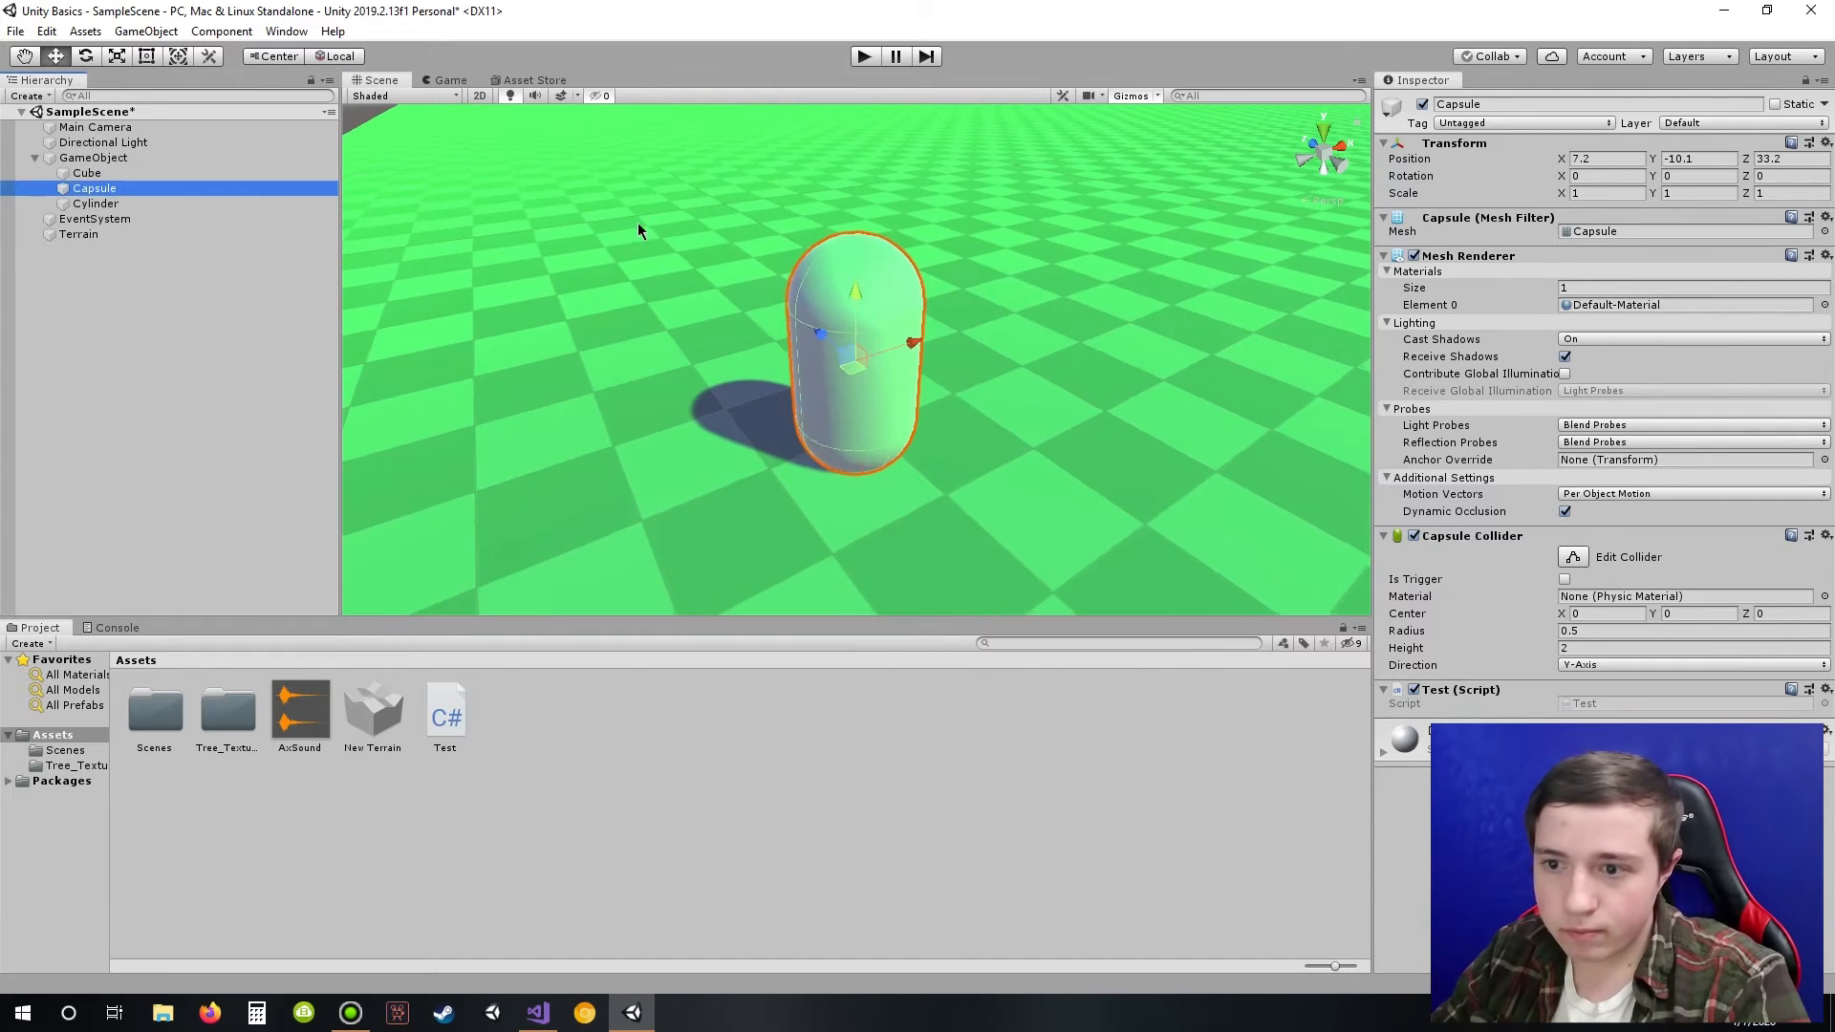
{"action": "left_click", "coordinate": [857, 293]}
{"action": "left_click_drag", "start_coordinate": [857, 293], "coordinate": [859, 283]}
{"action": "right_click_drag", "start_coordinate": [863, 473], "coordinate": [897, 398]}
{"action": "middle_click_drag", "start_coordinate": [896, 399], "coordinate": [939, 112]}
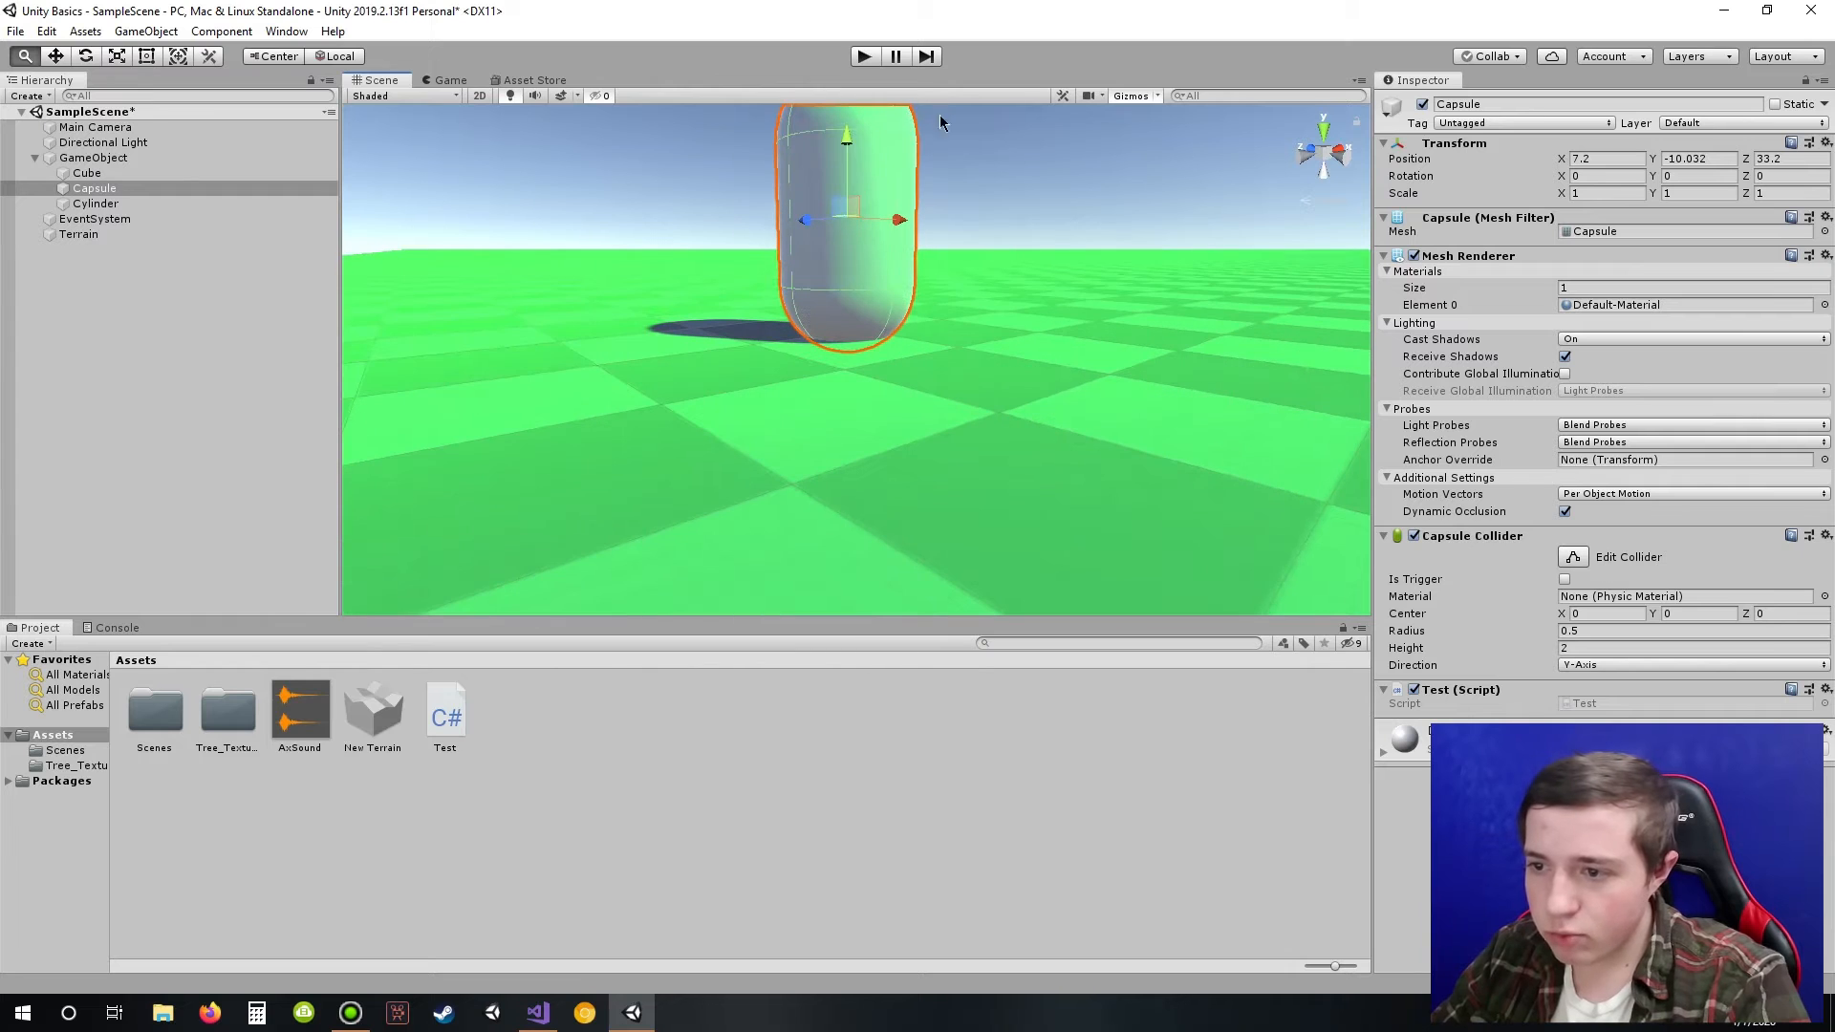
{"action": "left_click_drag", "start_coordinate": [854, 146], "coordinate": [851, 136]}
{"action": "left_click", "coordinate": [1059, 190]}
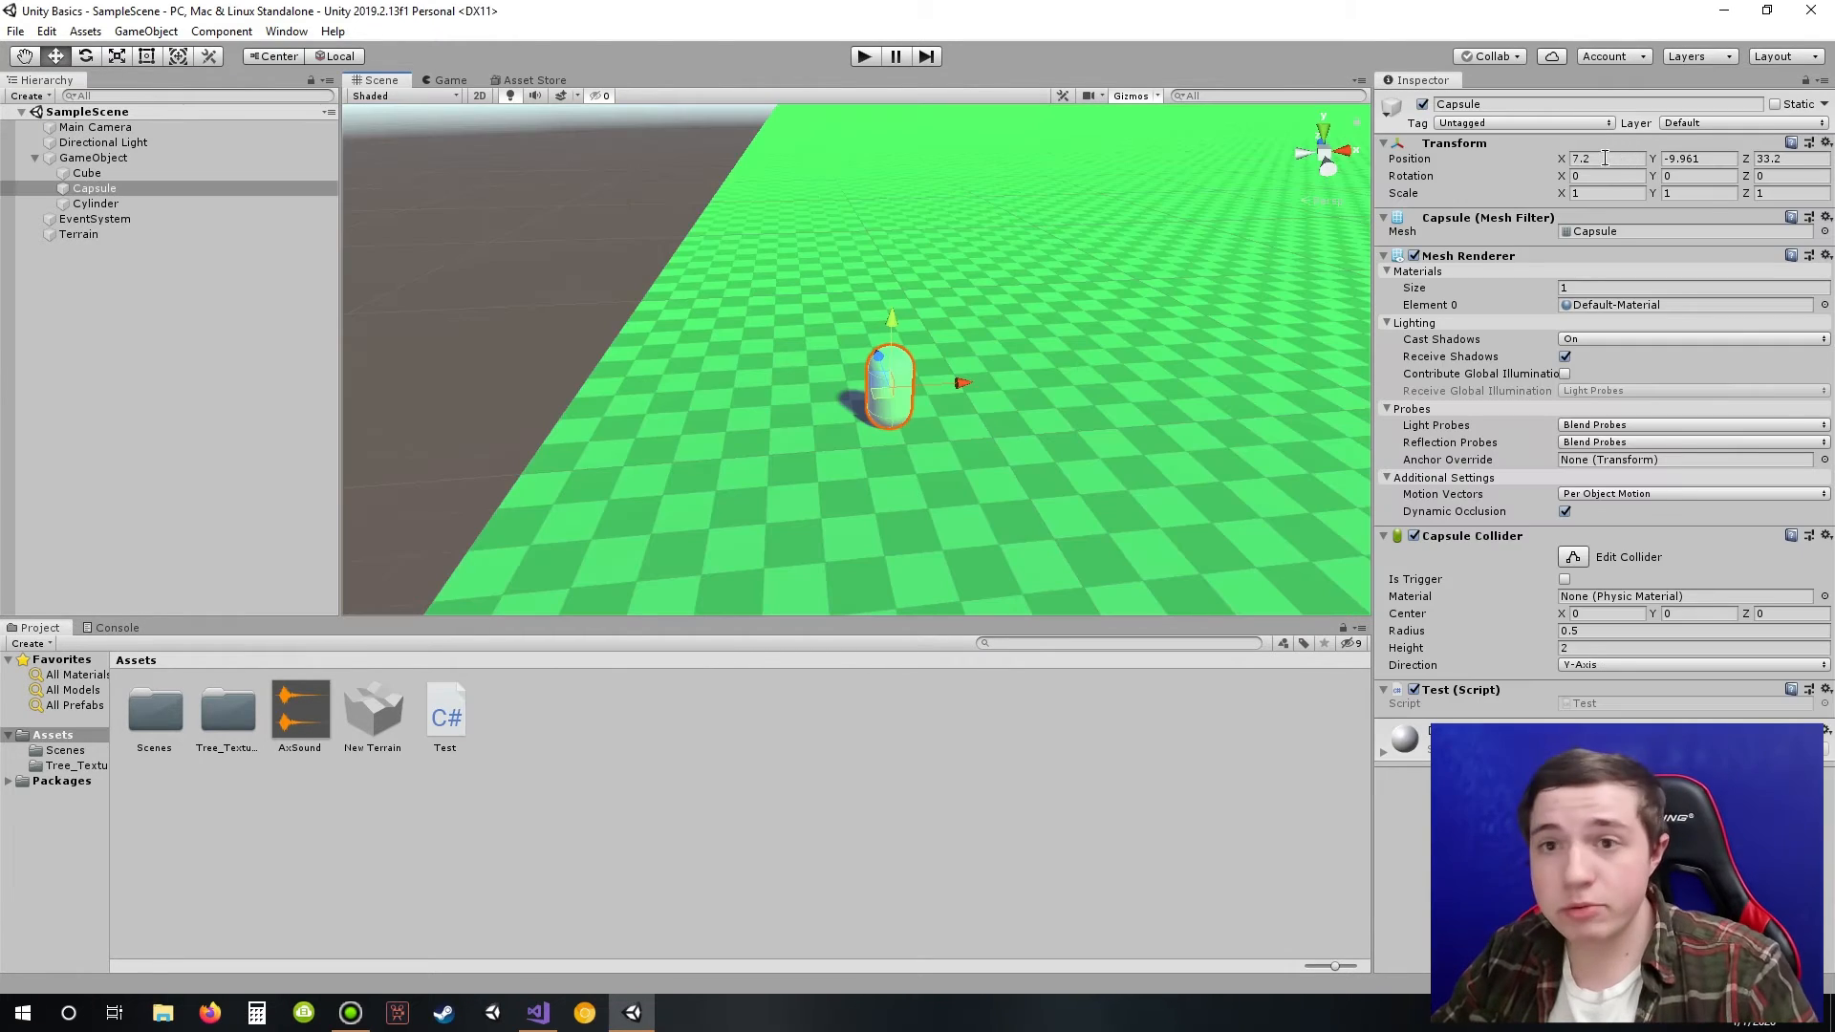
Step: Set the Capsule's X position to 7 and save the scene
{"action": "left_click", "coordinate": [1606, 157]}
{"action": "type", "text": "7."}
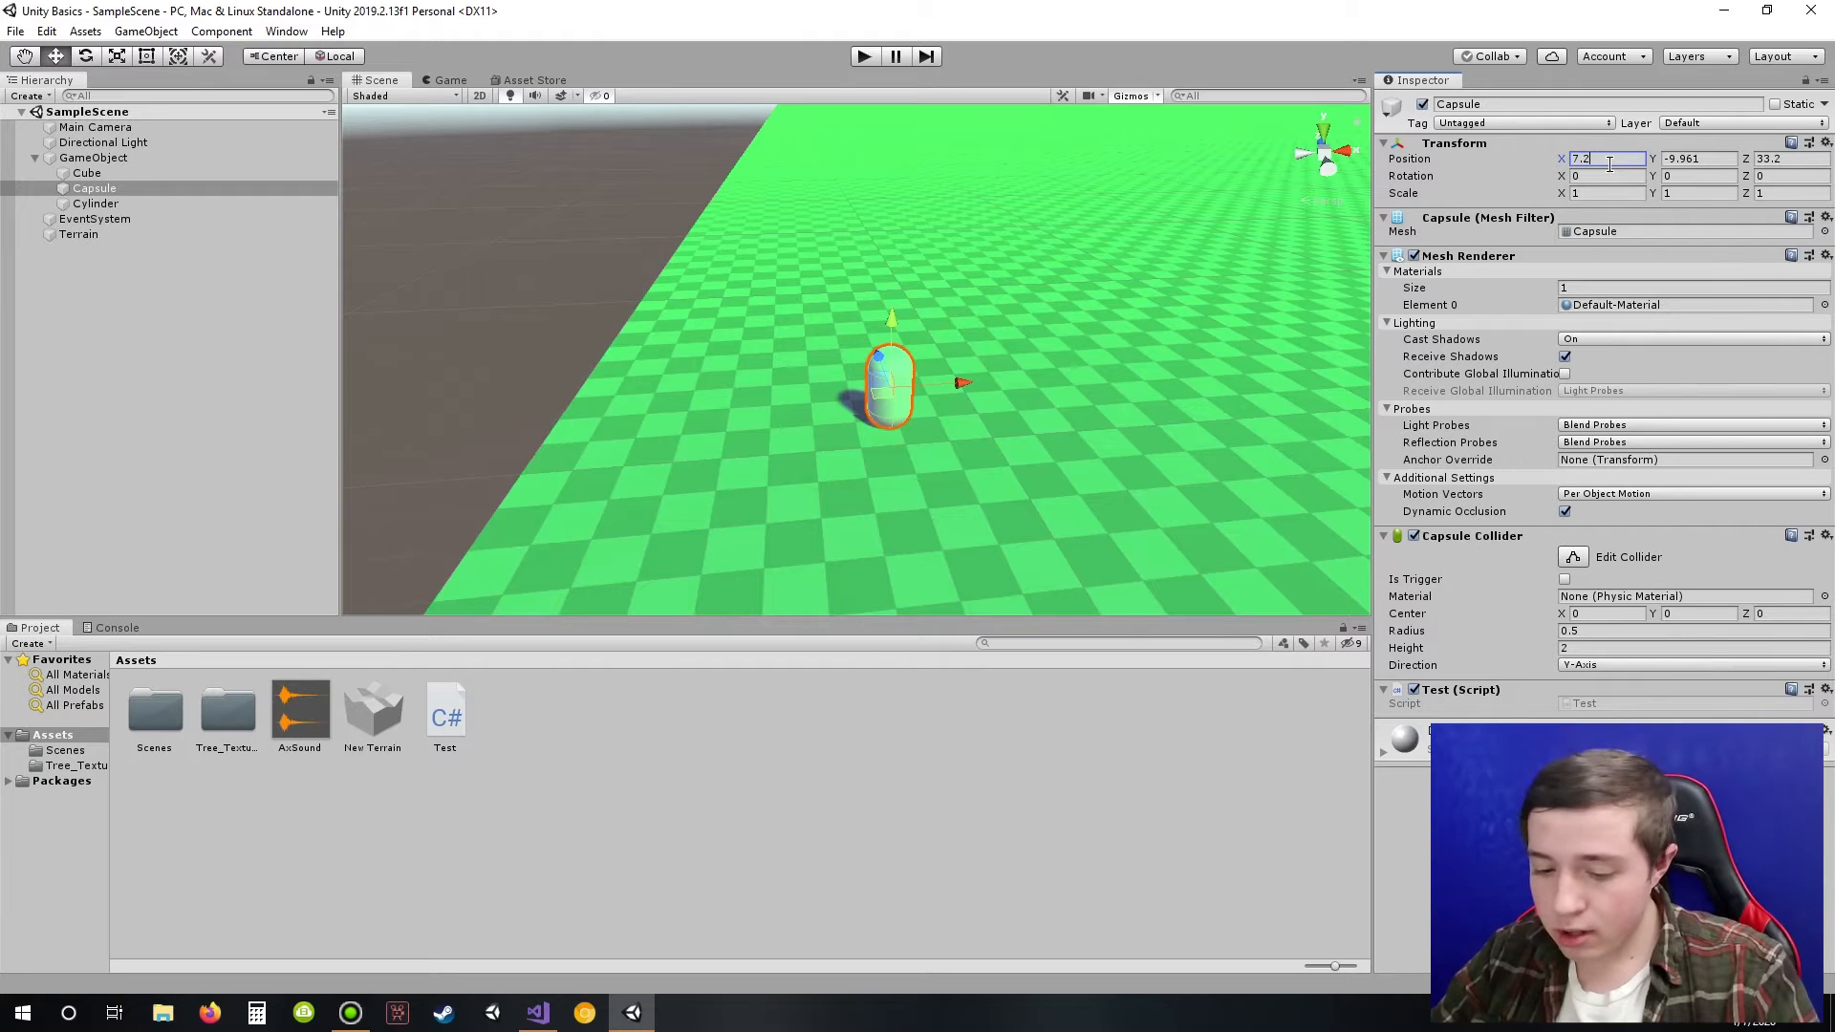
{"action": "key", "text": "BackSpace"}
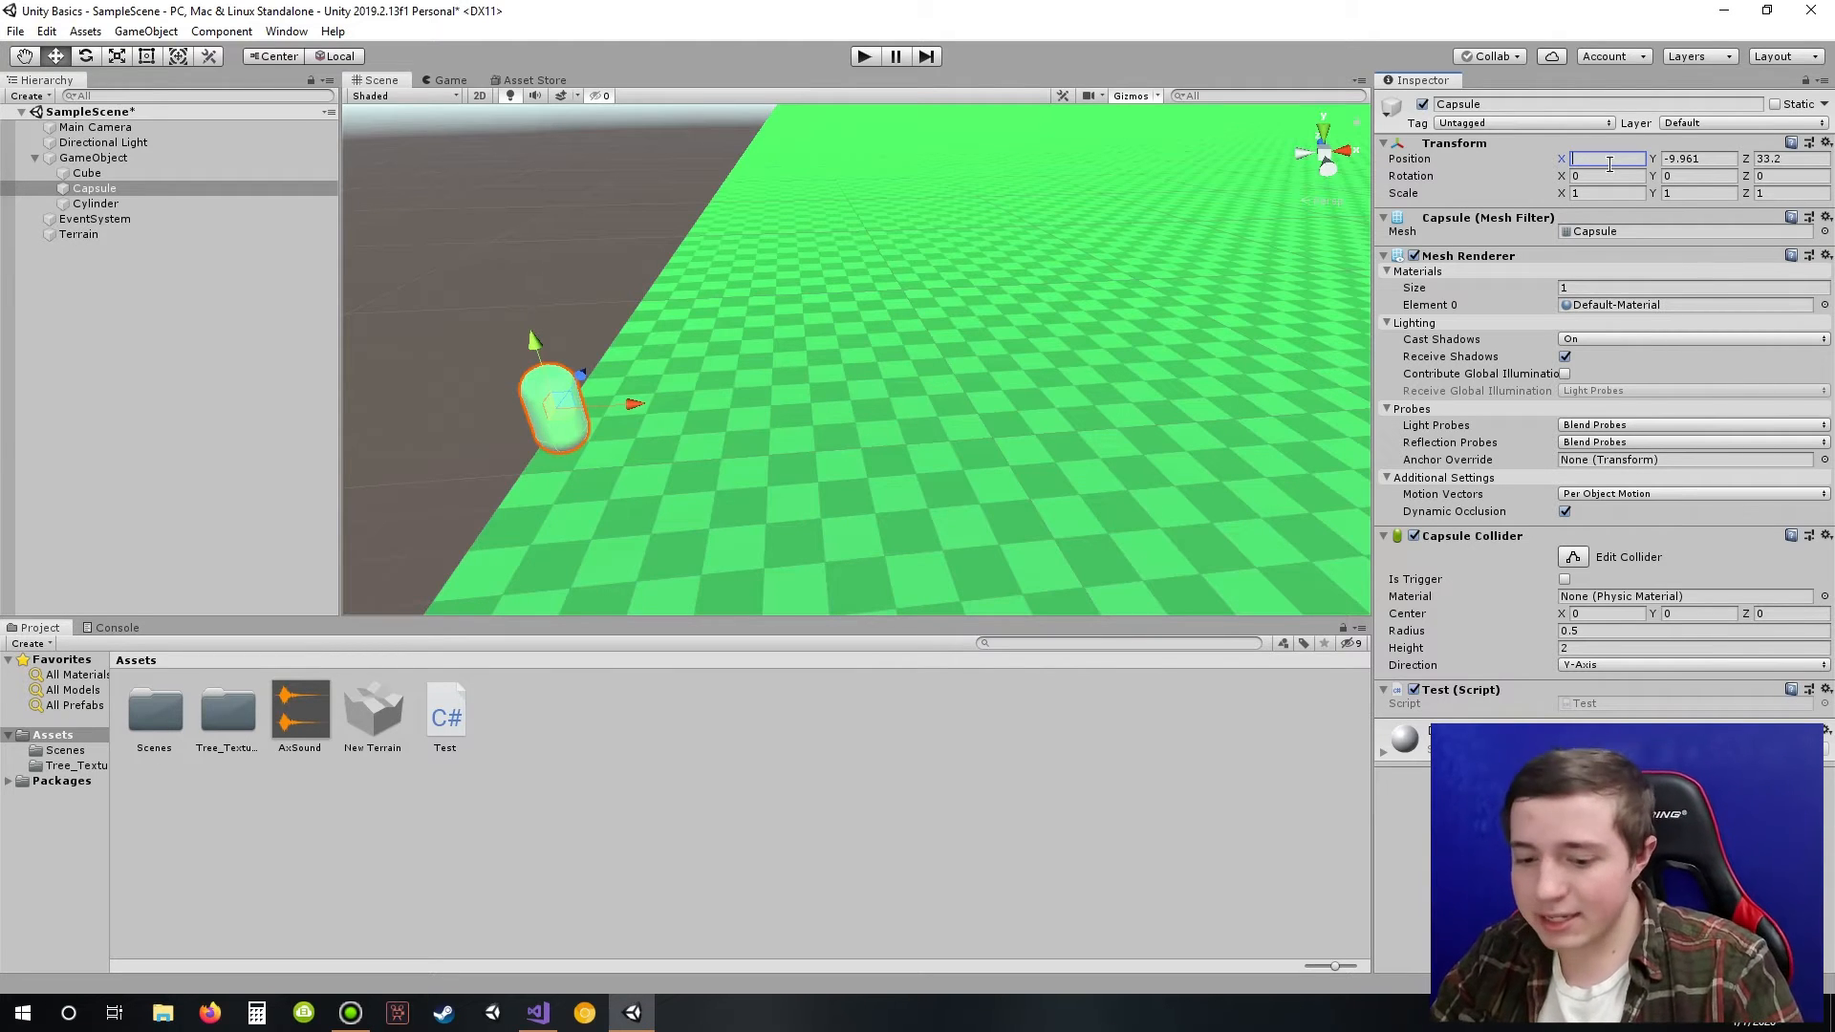
{"action": "type", "text": "7"}
{"action": "key", "text": "ctrl+s"}
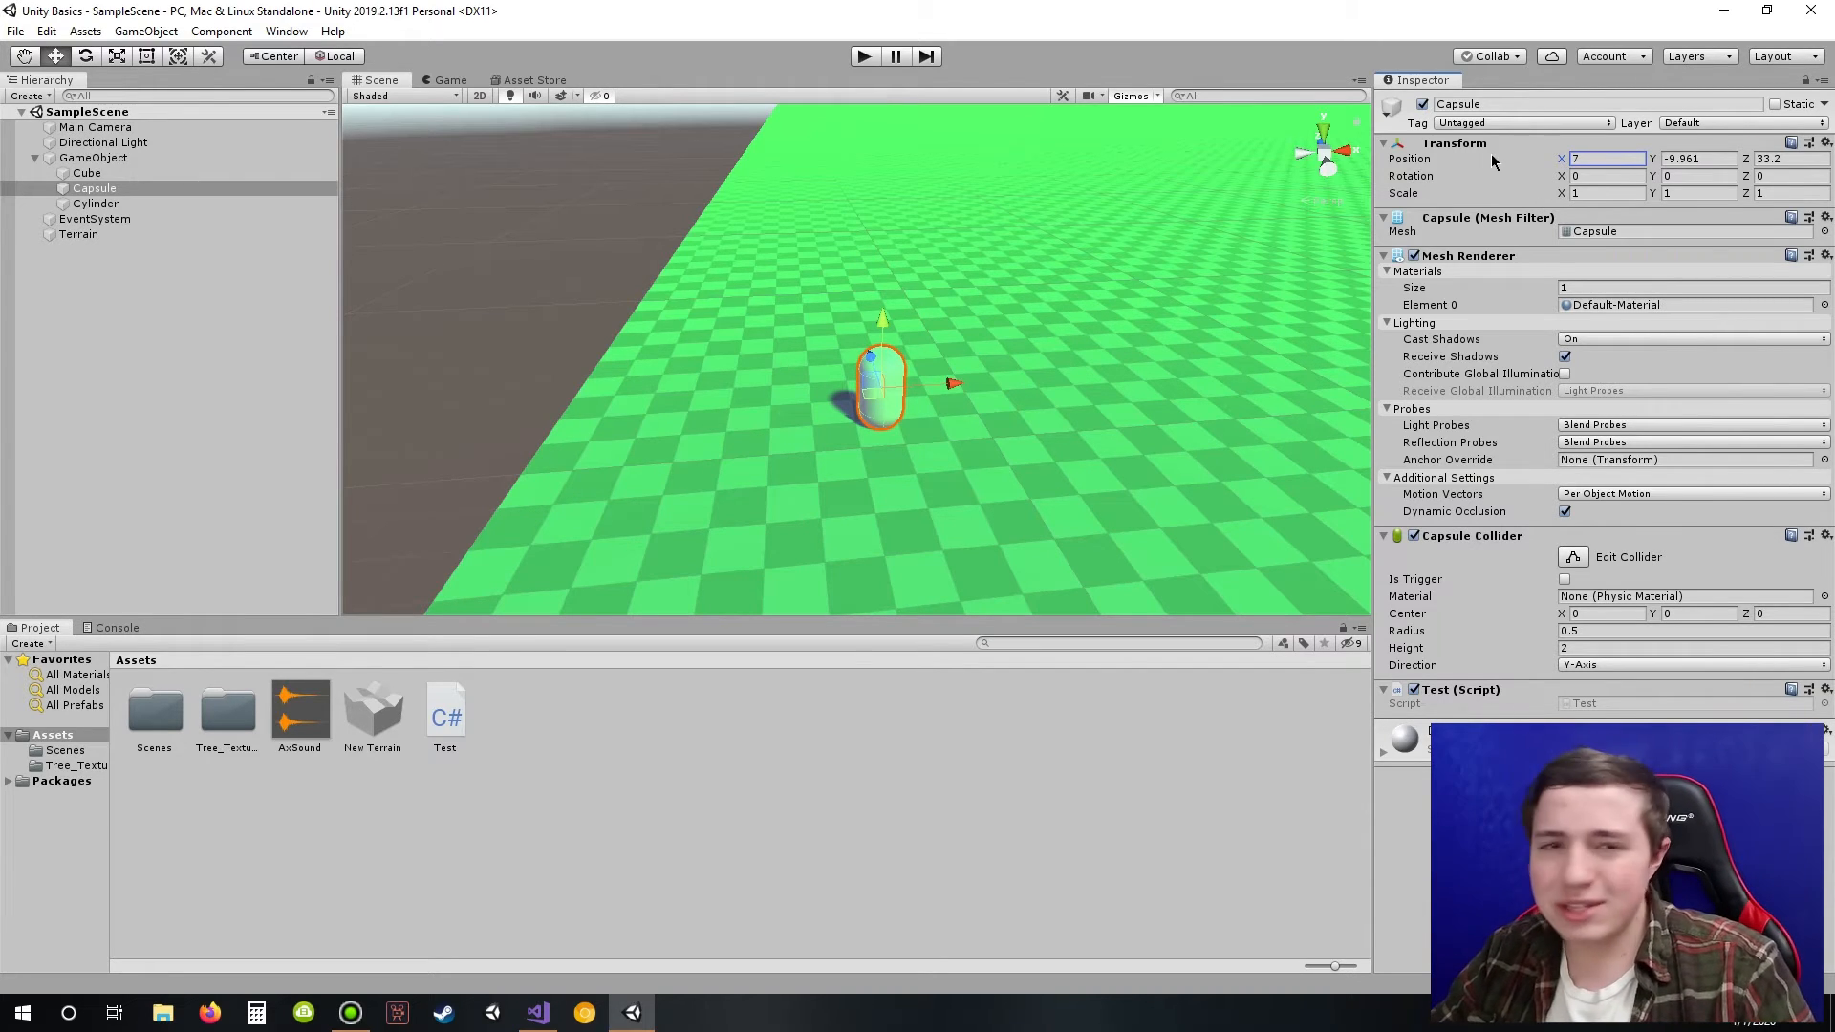
Step: Try X positions 7.4, 7.3 and 7.6 for the Capsule, and move it along the X axis to about 8.03
{"action": "type", "text": ".4"}
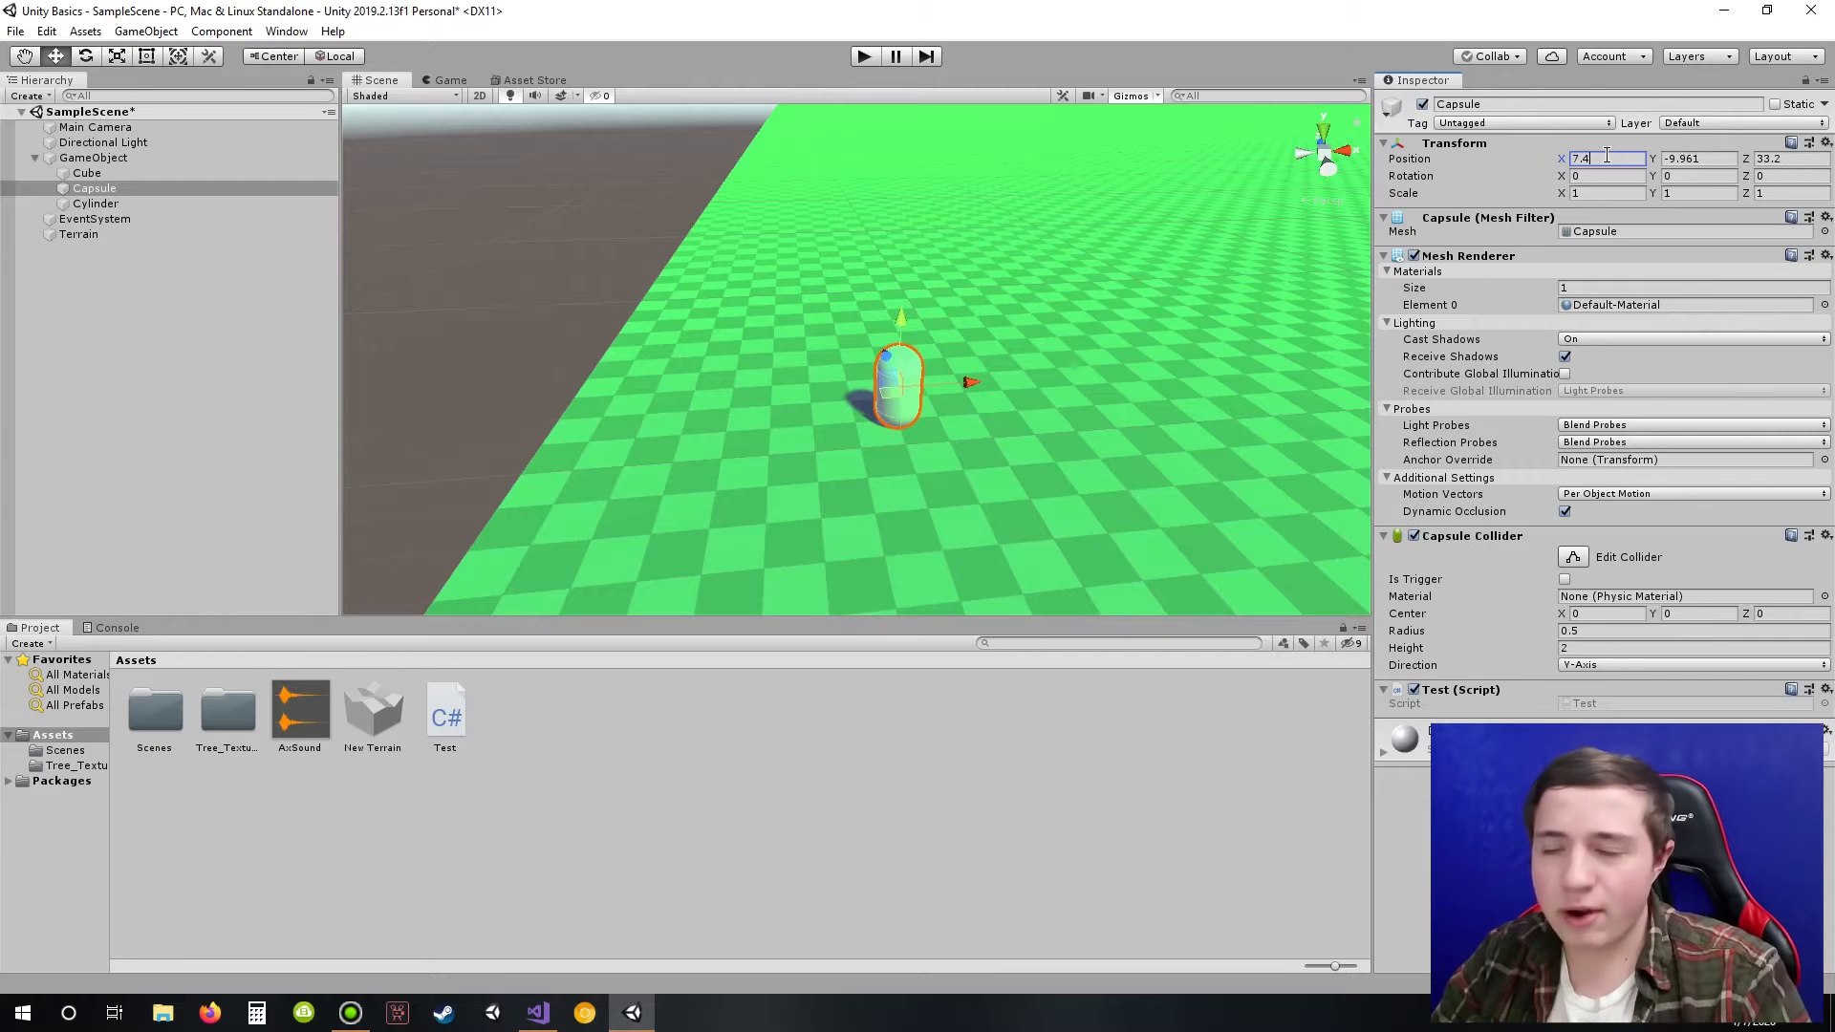
{"action": "key", "text": "BackSpace"}
{"action": "type", "text": "3"}
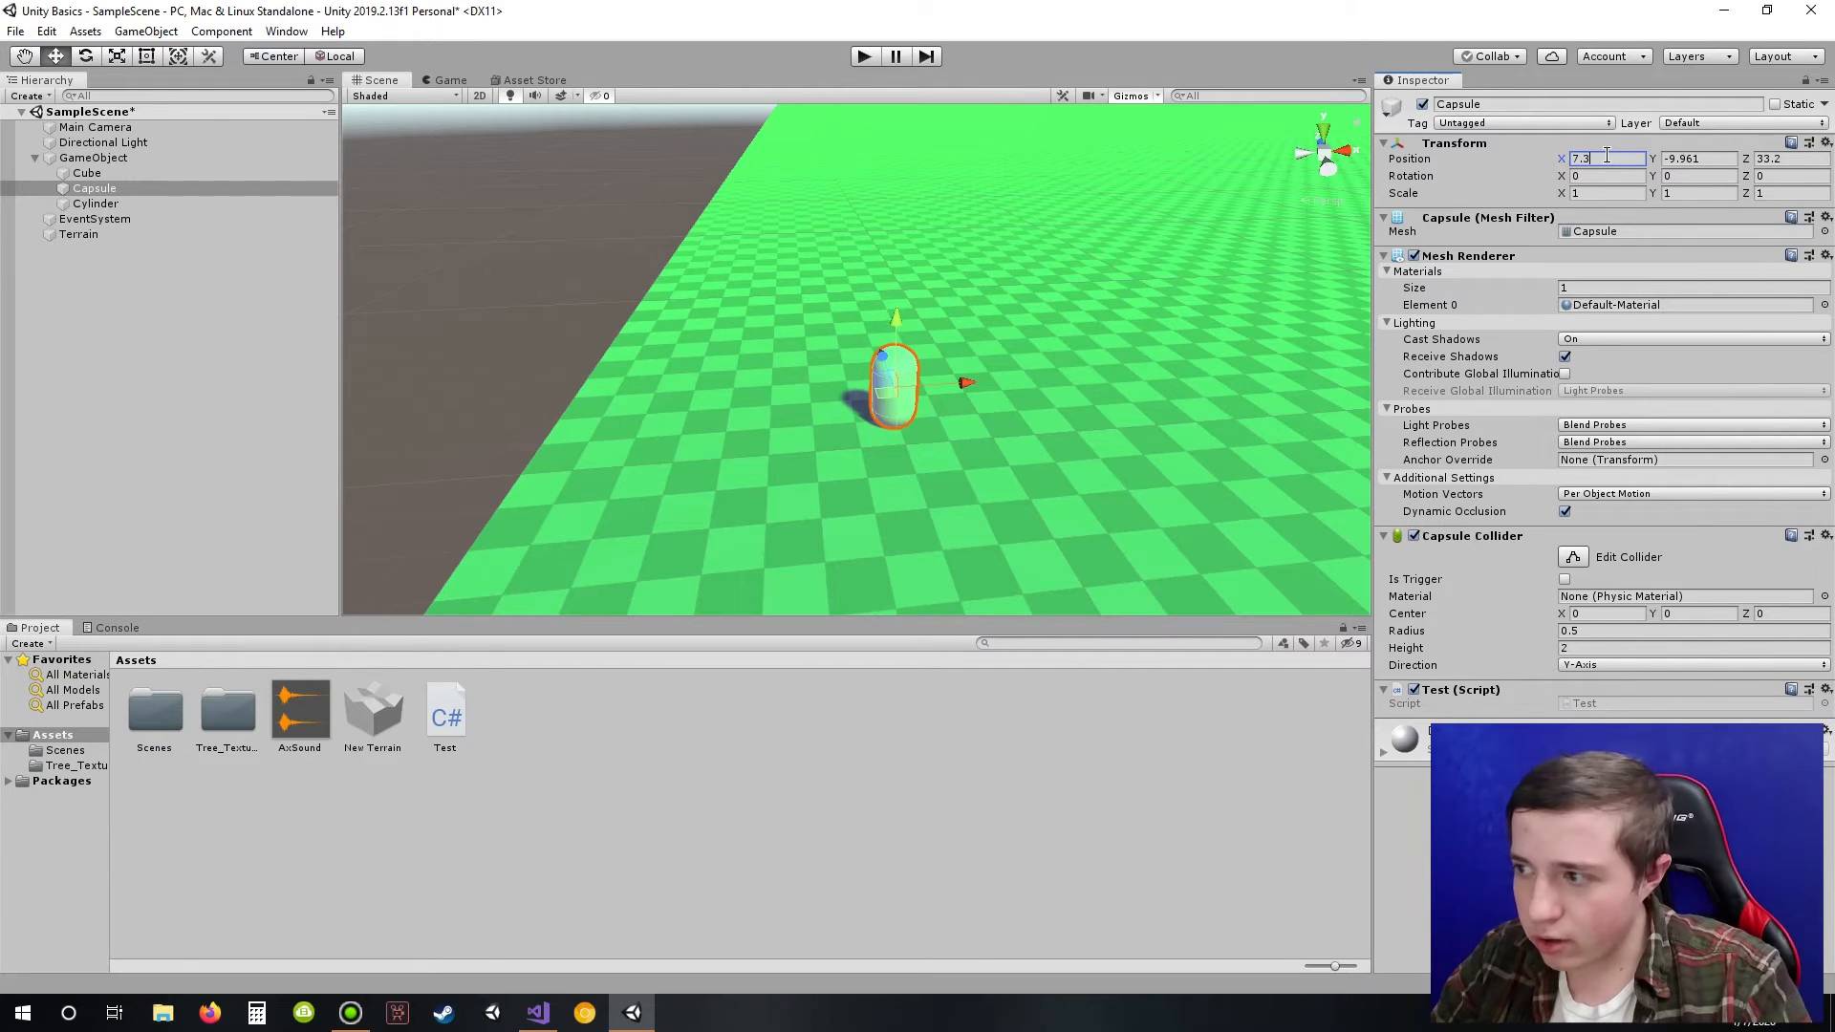
{"action": "key", "text": "BackSpace"}
{"action": "type", "text": "6"}
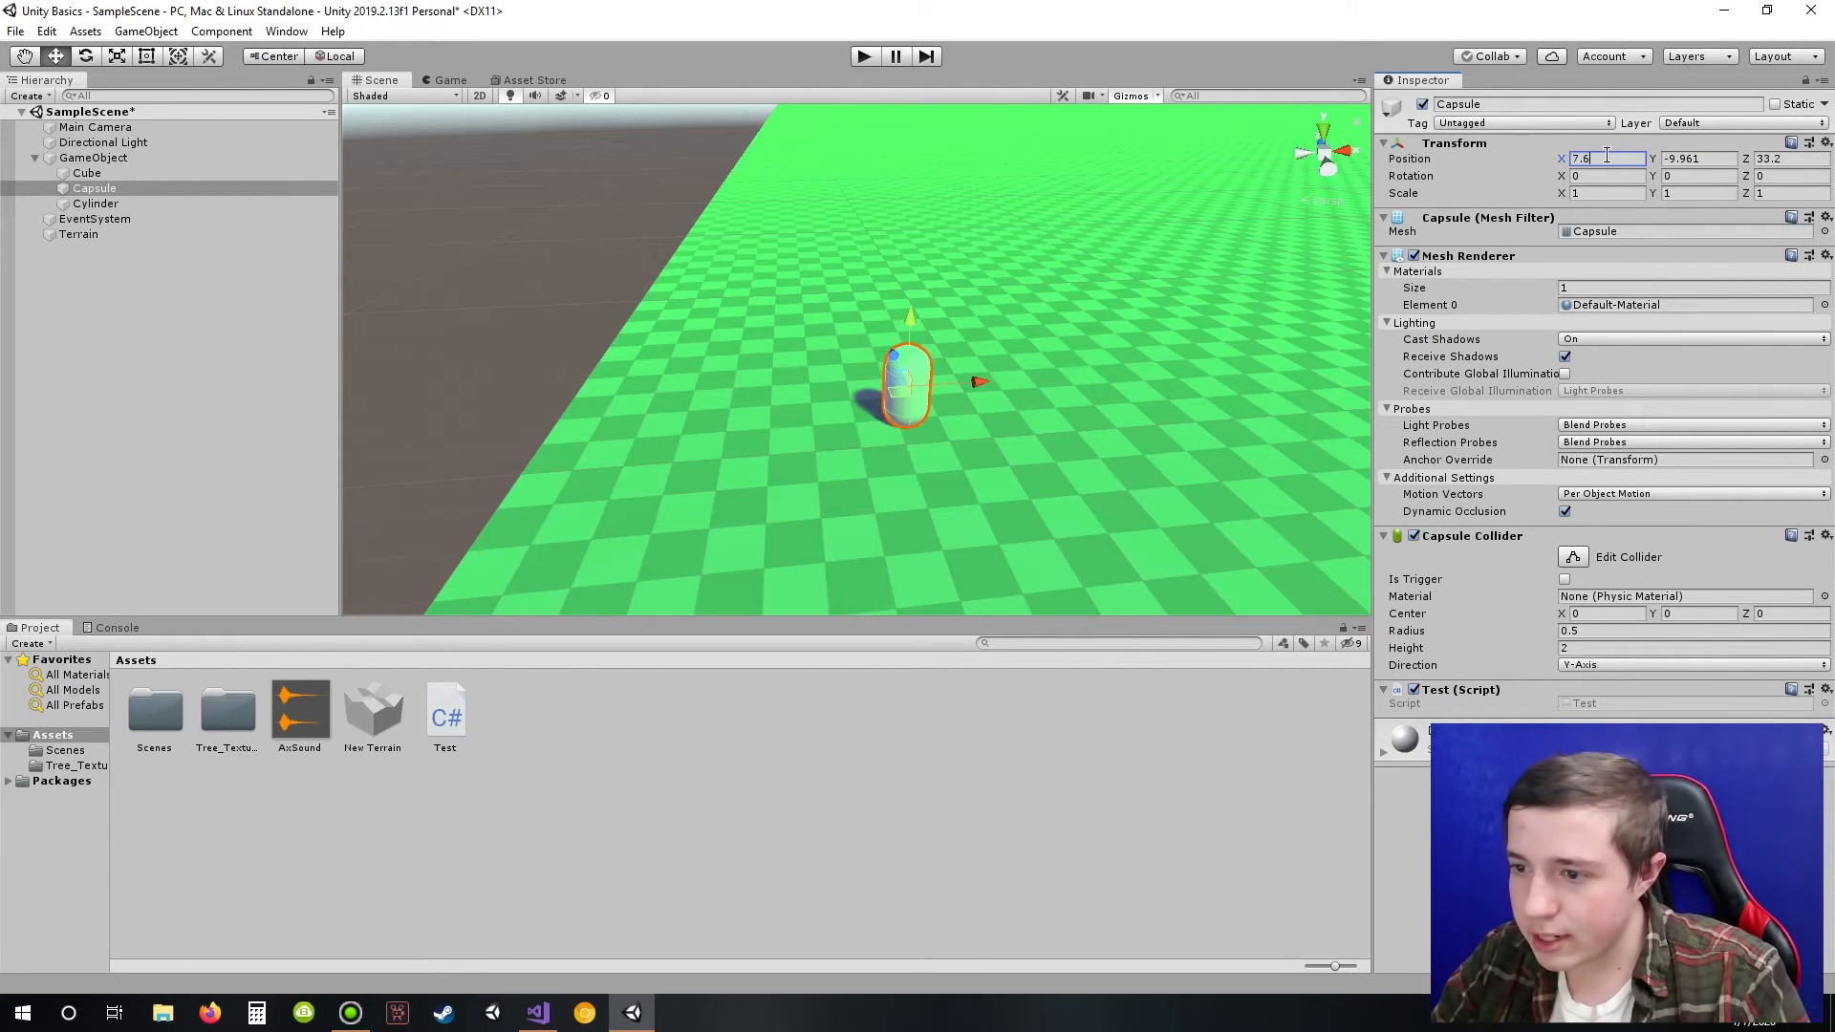
{"action": "left_click_drag", "start_coordinate": [986, 384], "coordinate": [1006, 381]}
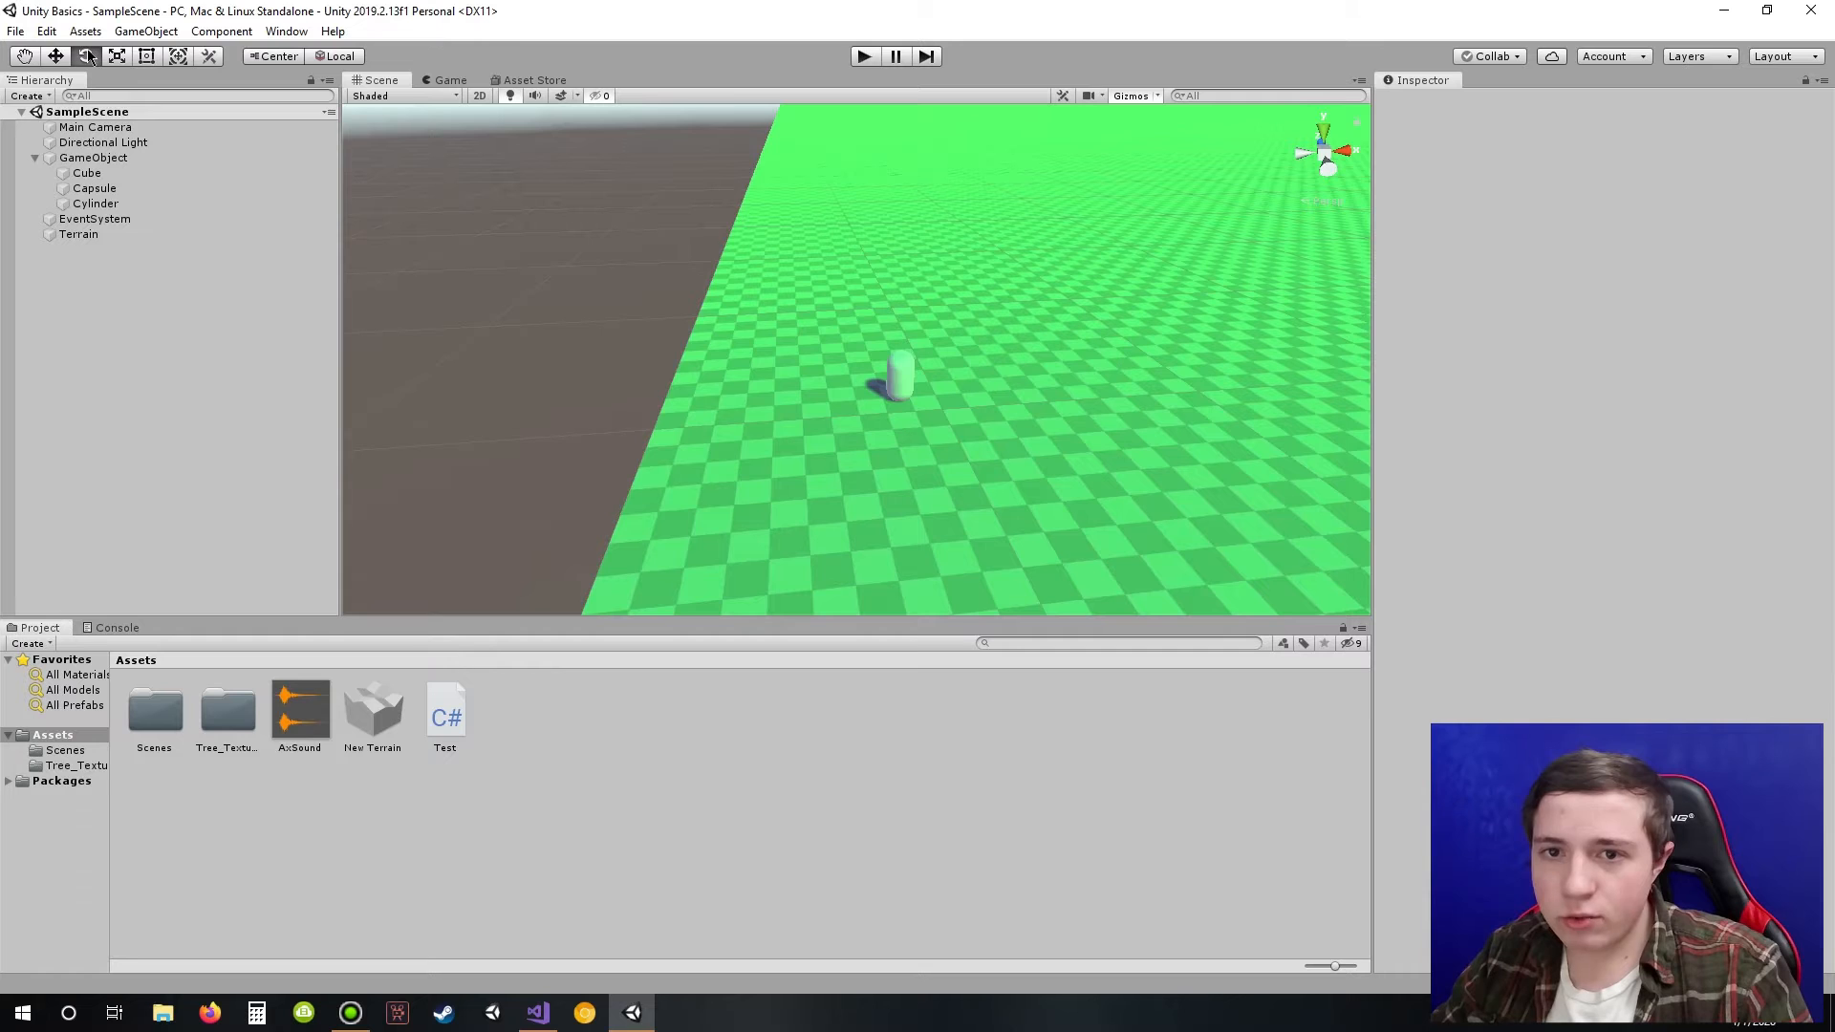
Step: Rotate the Capsule onto its side about the Z axis with the Rotate tool, and set its Z rotation to exactly 90
{"action": "left_click", "coordinate": [900, 368]}
{"action": "key", "text": "f"}
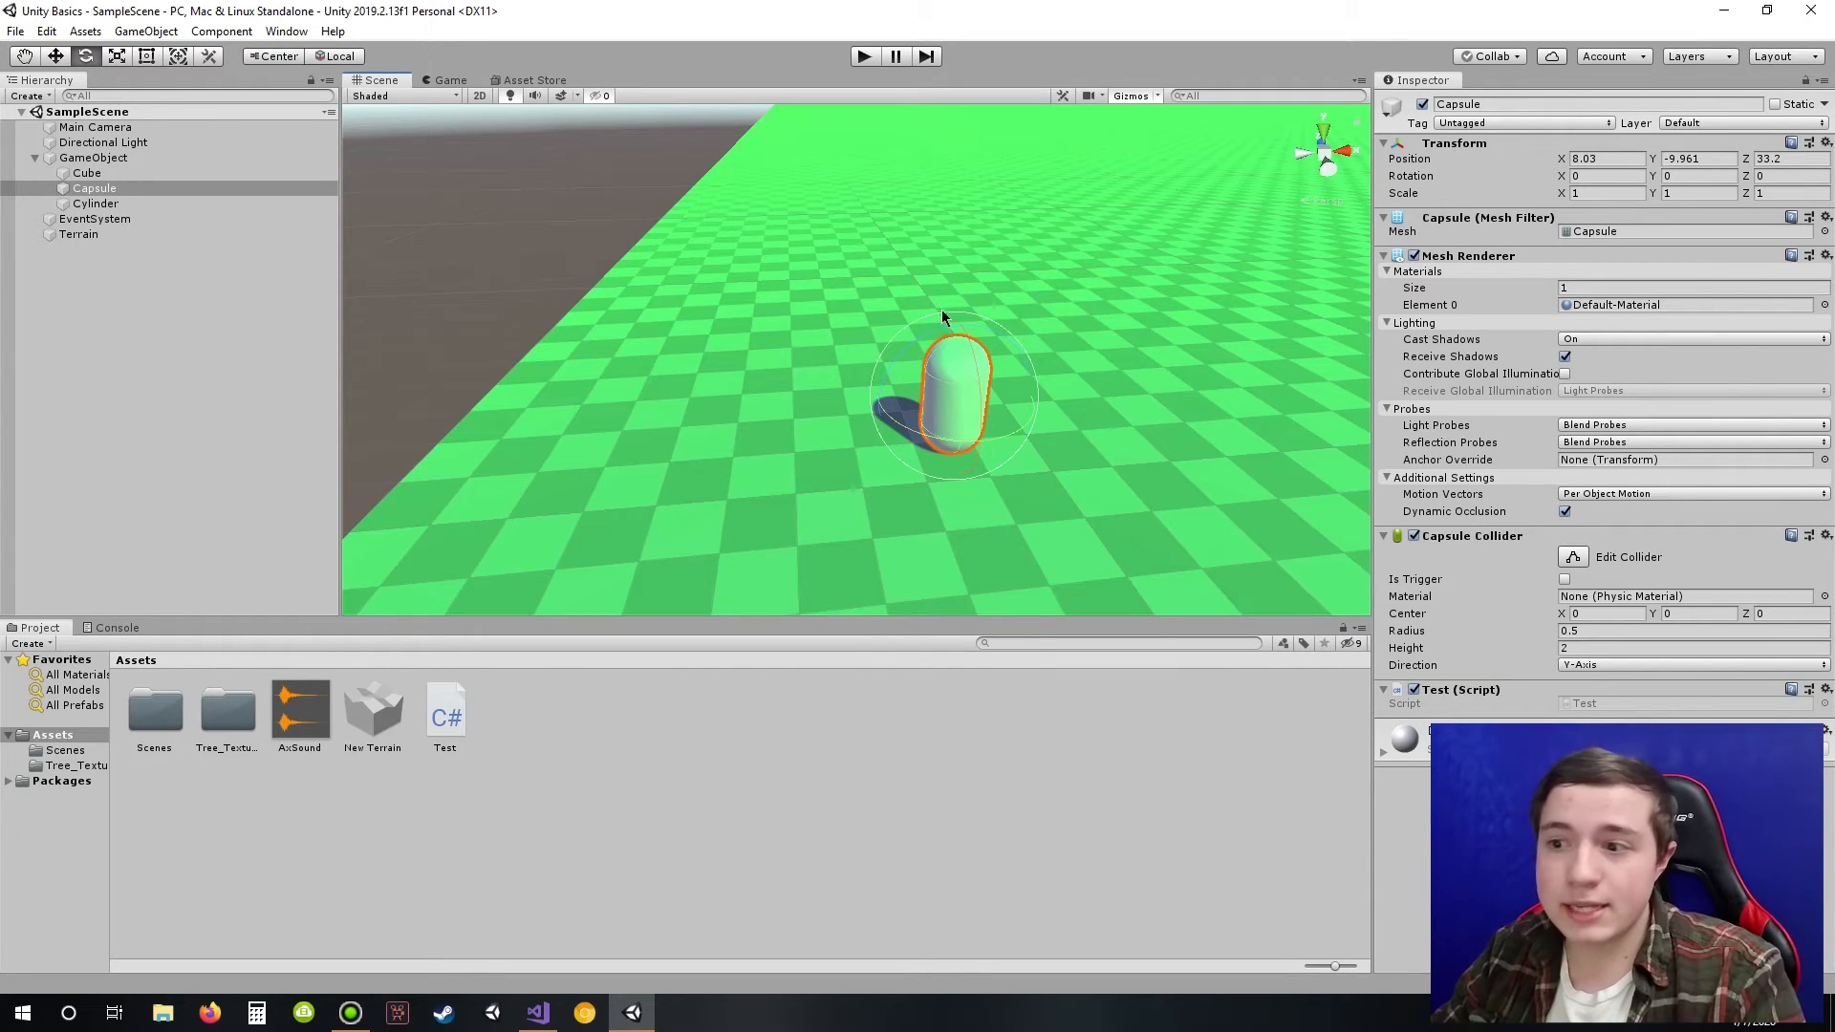
{"action": "left_click_drag", "start_coordinate": [931, 334], "coordinate": [713, 455]}
{"action": "key", "text": "f"}
{"action": "scroll", "coordinate": [1061, 392], "scroll_direction": "up", "scroll_amount": 2}
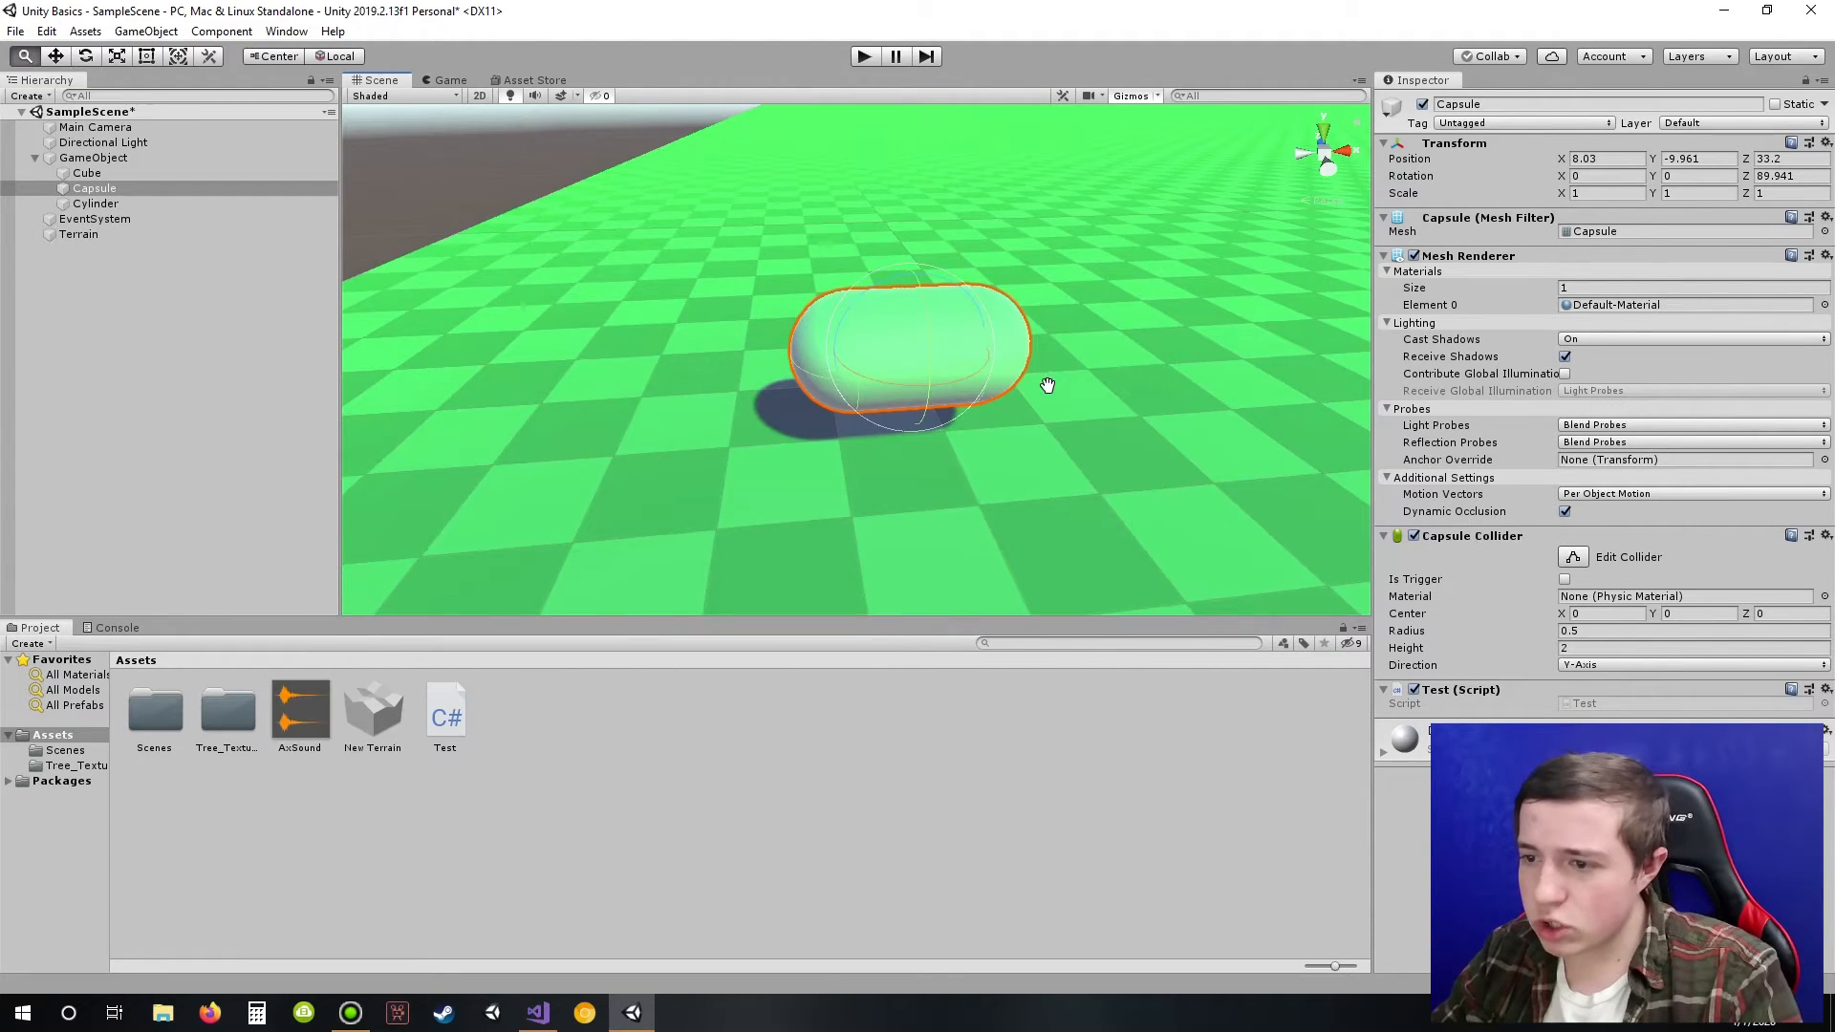
{"action": "left_click_drag", "start_coordinate": [881, 275], "coordinate": [873, 271]}
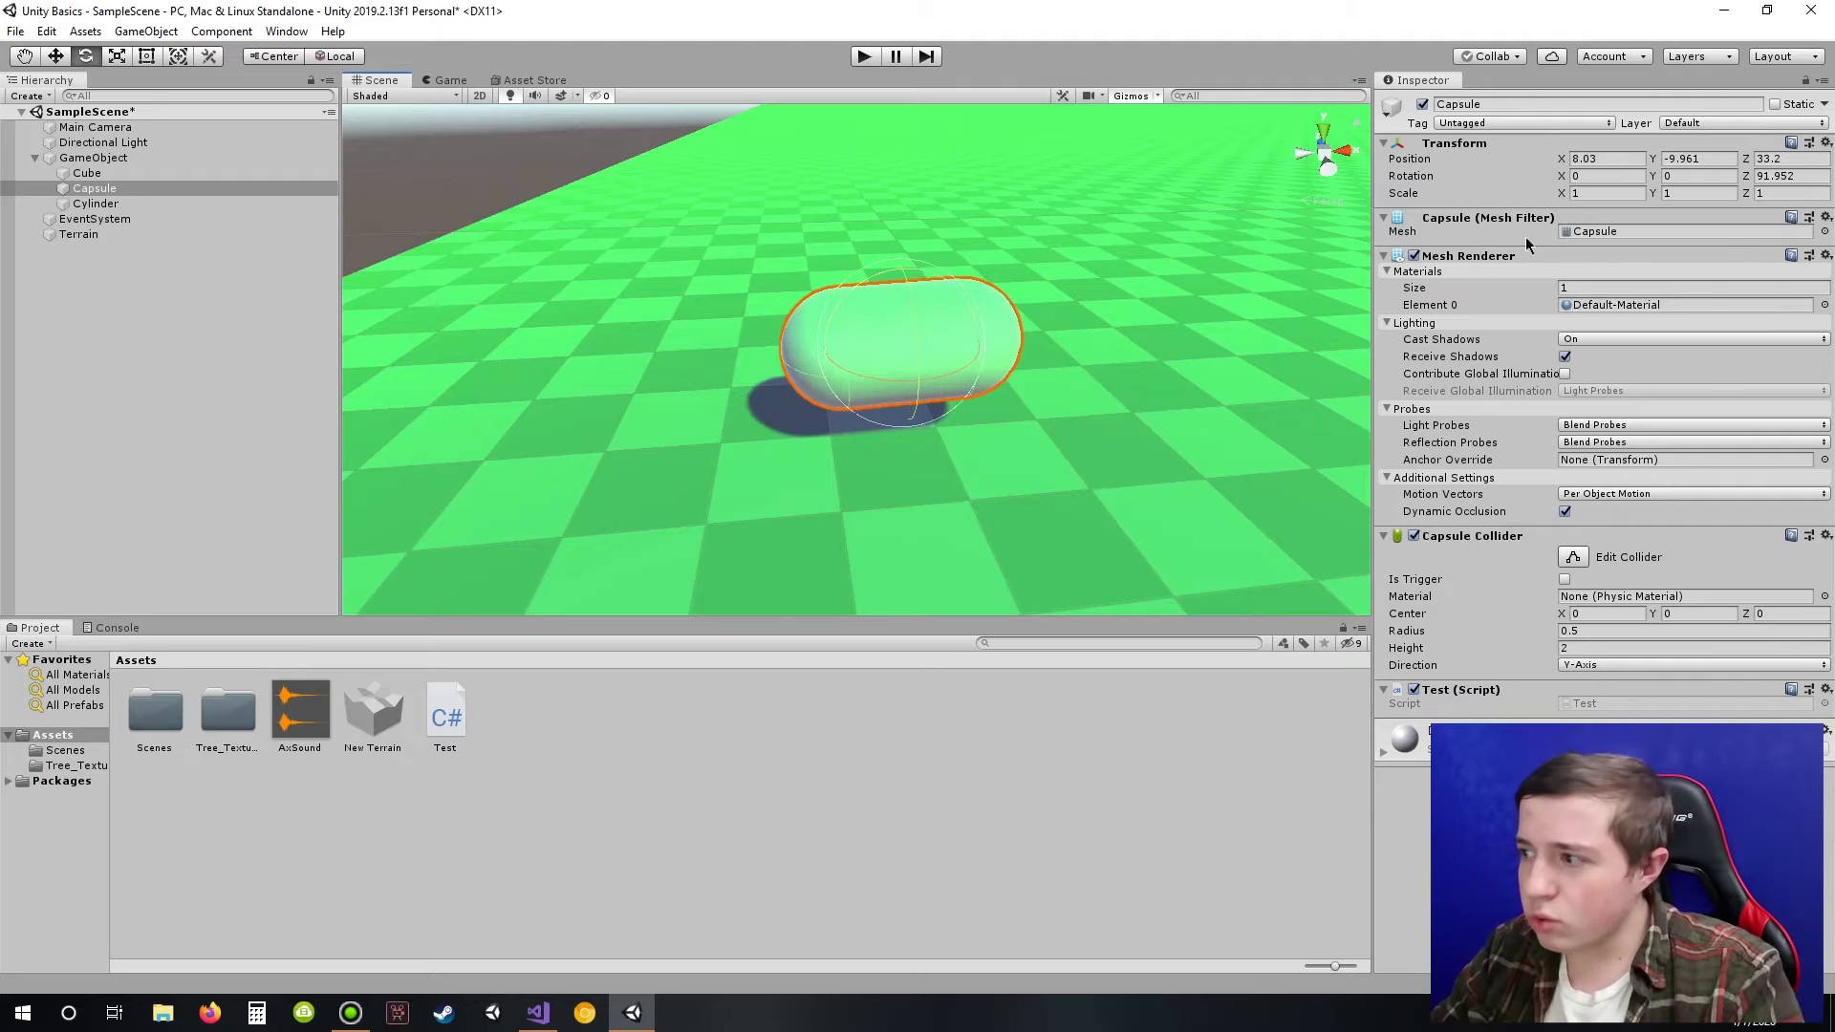
{"action": "left_click", "coordinate": [1801, 176]}
{"action": "type", "text": "90"}
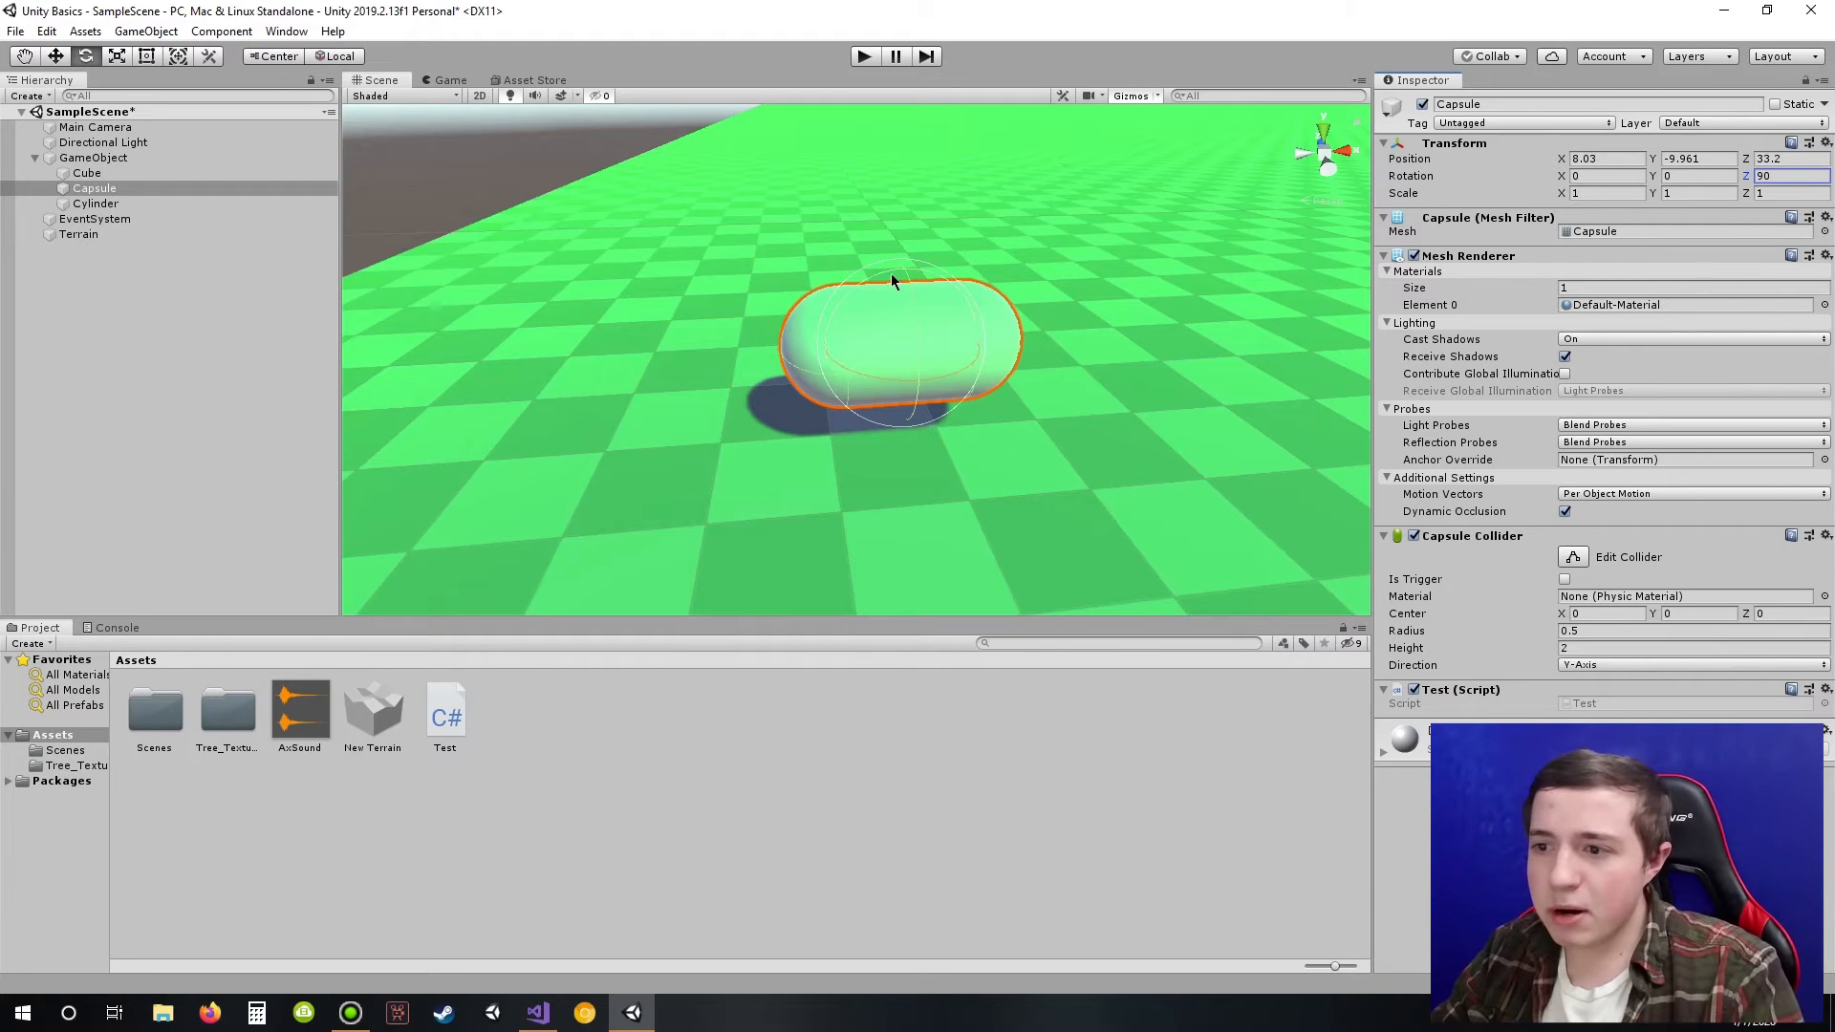
Step: Rotate the Capsule about the Z axis with the rotation gizmo to a tilt of about 42 degrees
{"action": "scroll", "coordinate": [938, 275], "scroll_direction": "up", "scroll_amount": 3}
{"action": "left_click_drag", "start_coordinate": [901, 276], "coordinate": [1011, 227]}
{"action": "middle_click_drag", "start_coordinate": [1012, 228], "coordinate": [903, 388]}
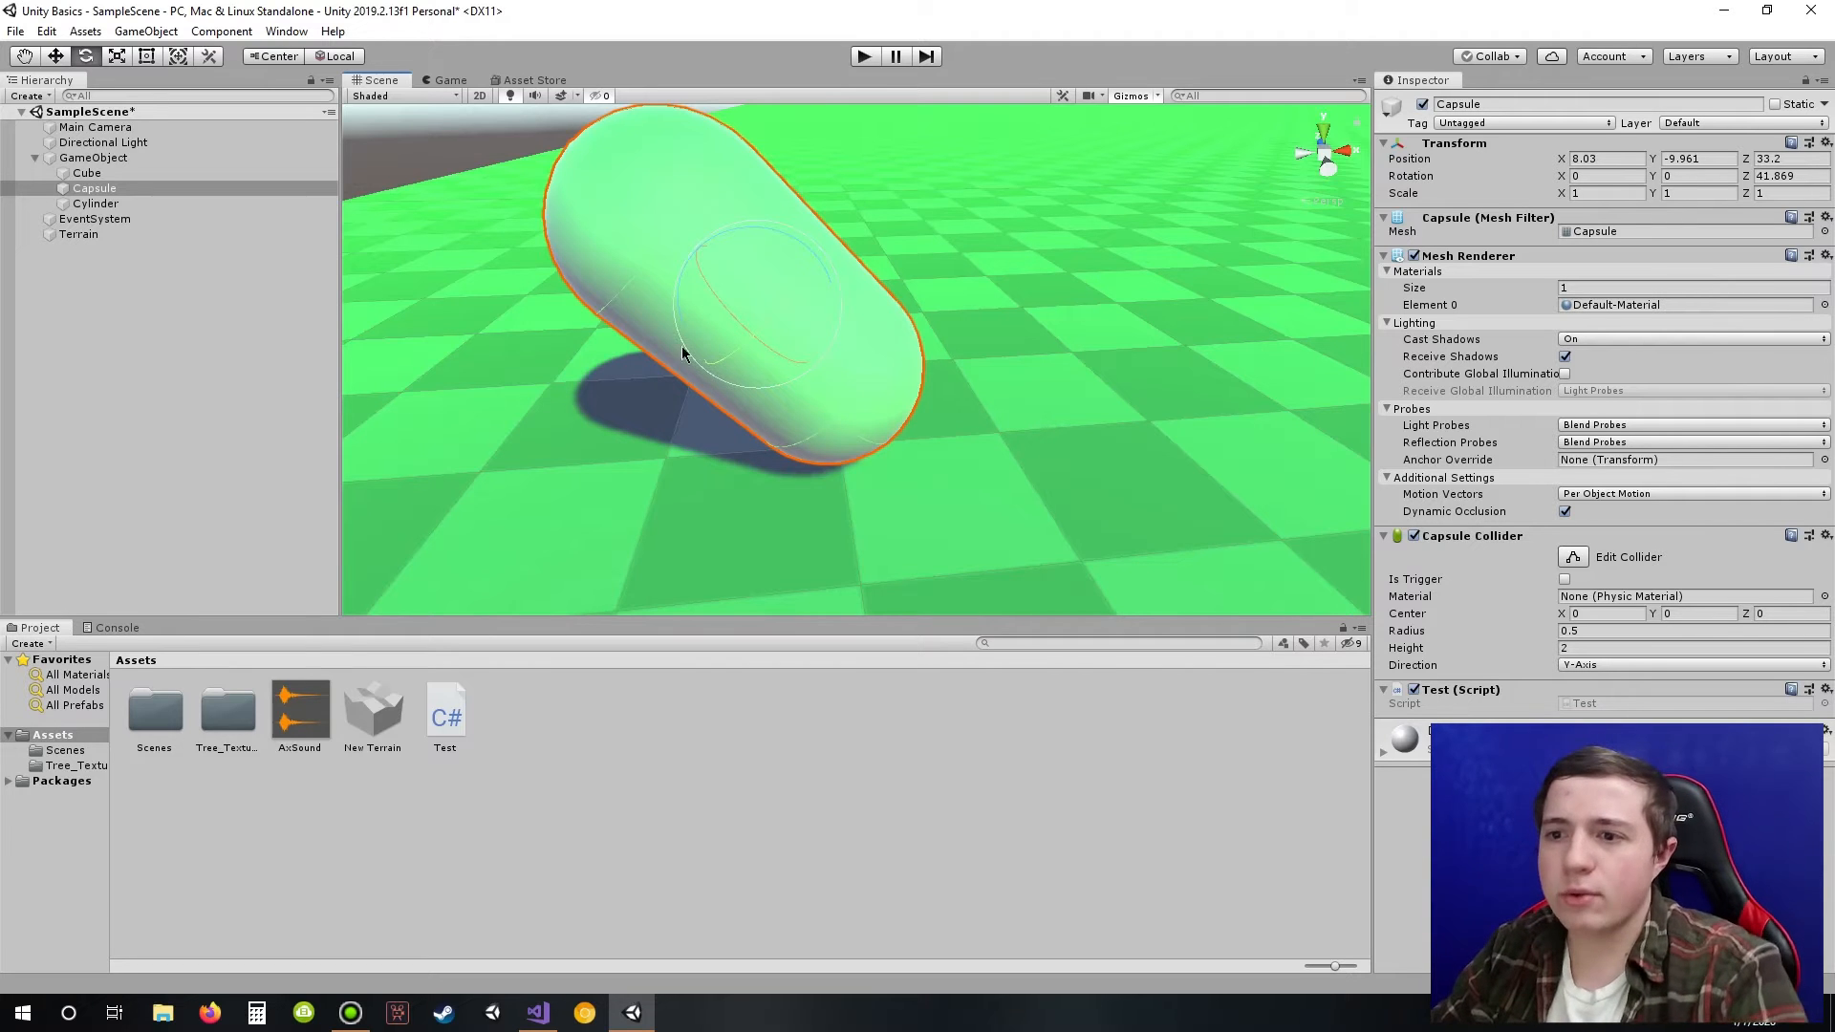
{"action": "scroll", "coordinate": [908, 291], "scroll_direction": "down", "scroll_amount": 3}
{"action": "middle_click_drag", "start_coordinate": [908, 291], "coordinate": [963, 307]}
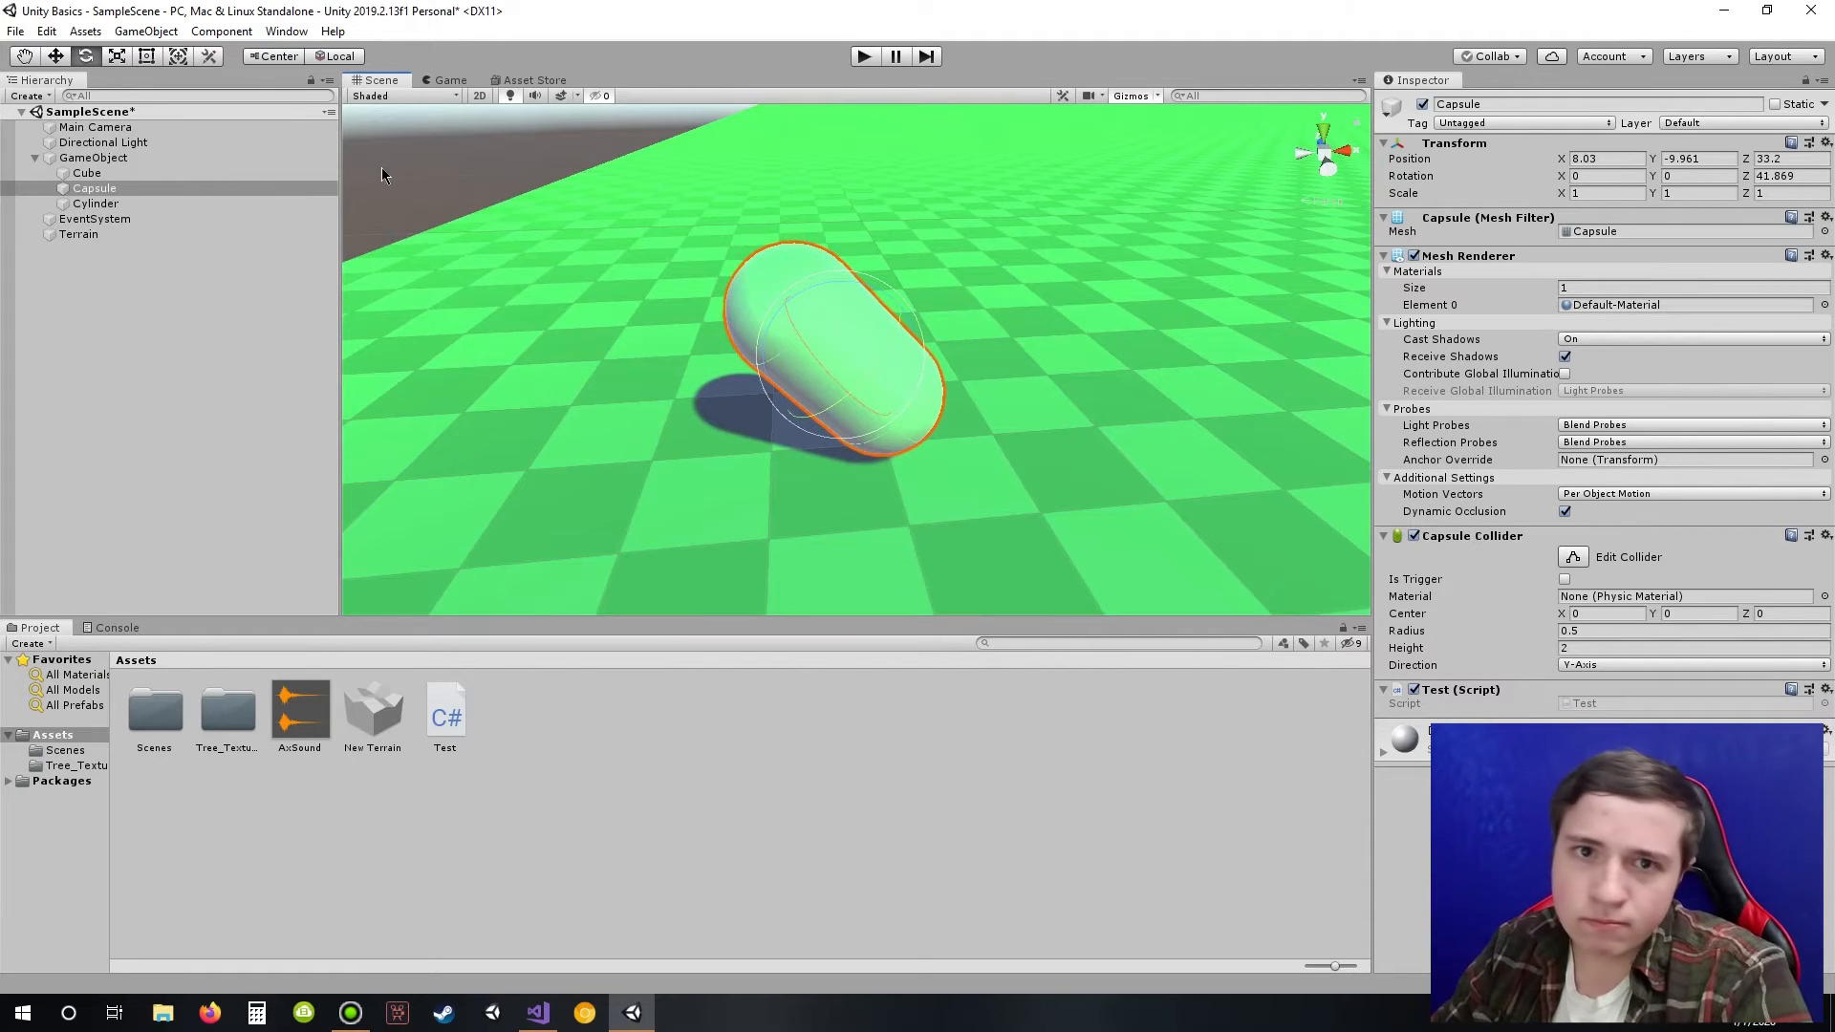
Step: Activate the Scale tool, try an X scale of 2 for the Capsule, and set its X scale back to 1
{"action": "left_click", "coordinate": [119, 58]}
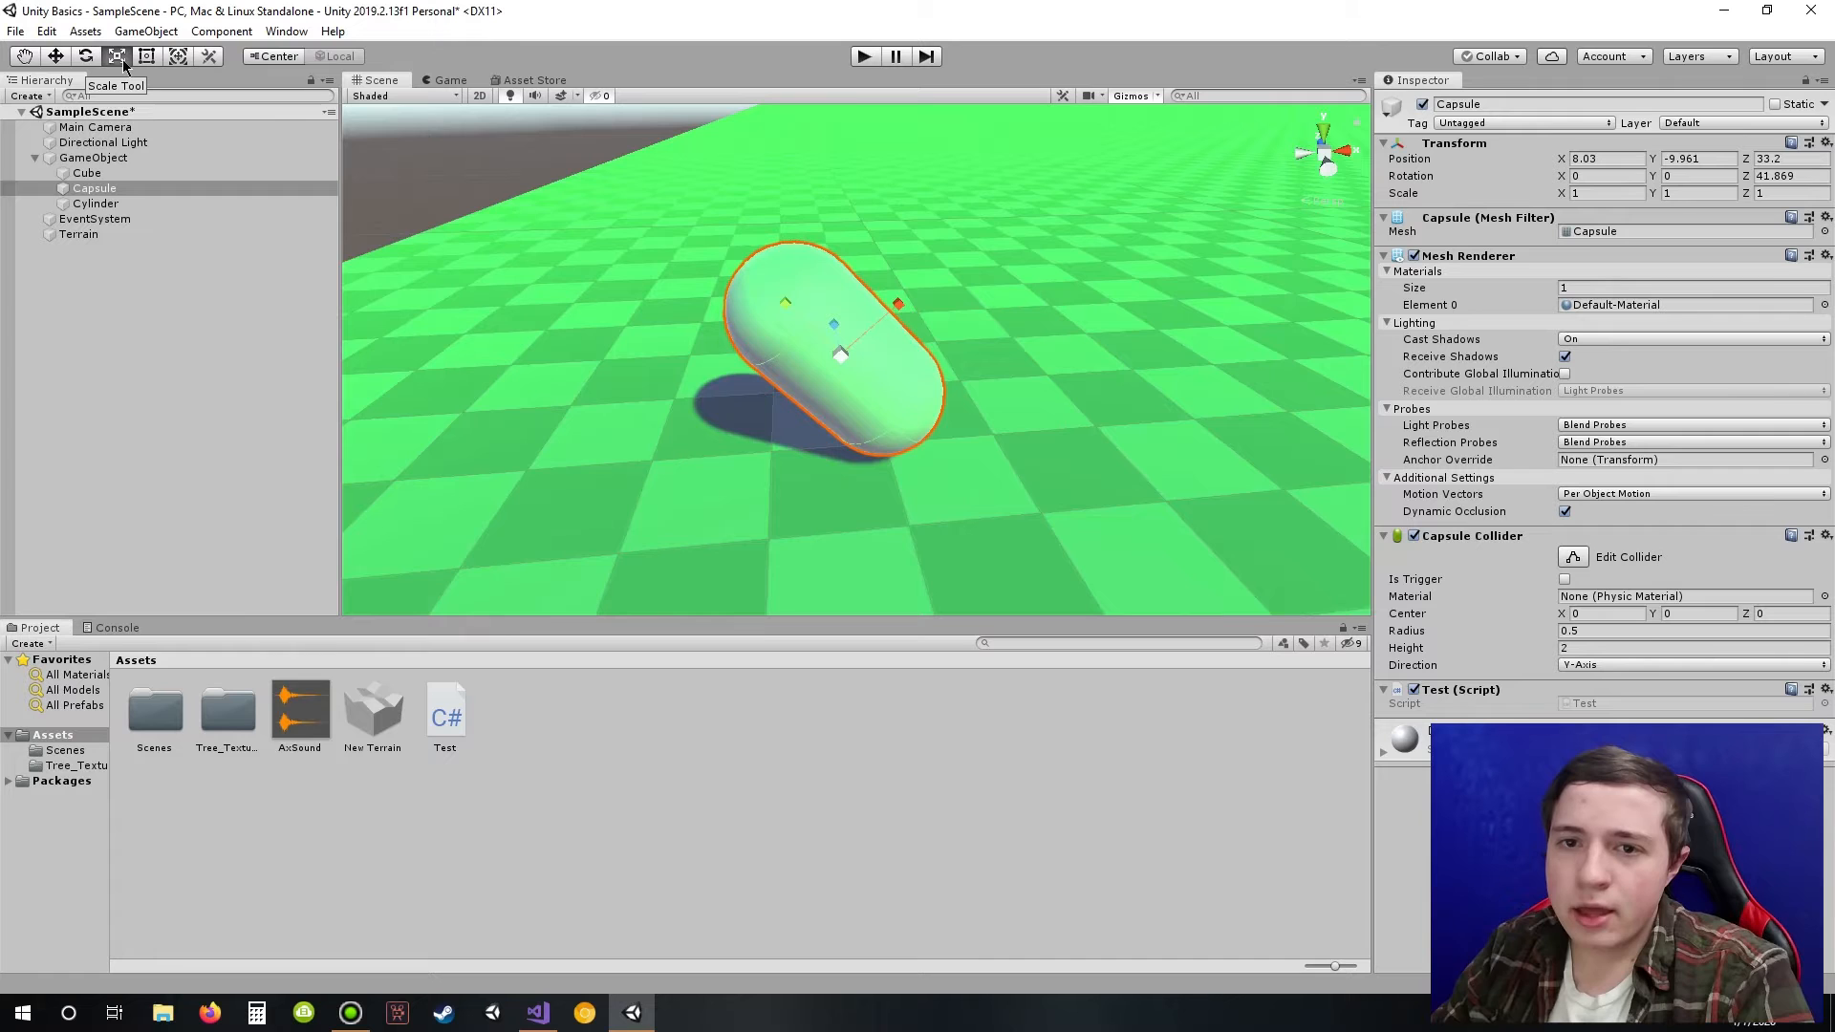
{"action": "scroll", "coordinate": [683, 270], "scroll_direction": "down", "scroll_amount": 5}
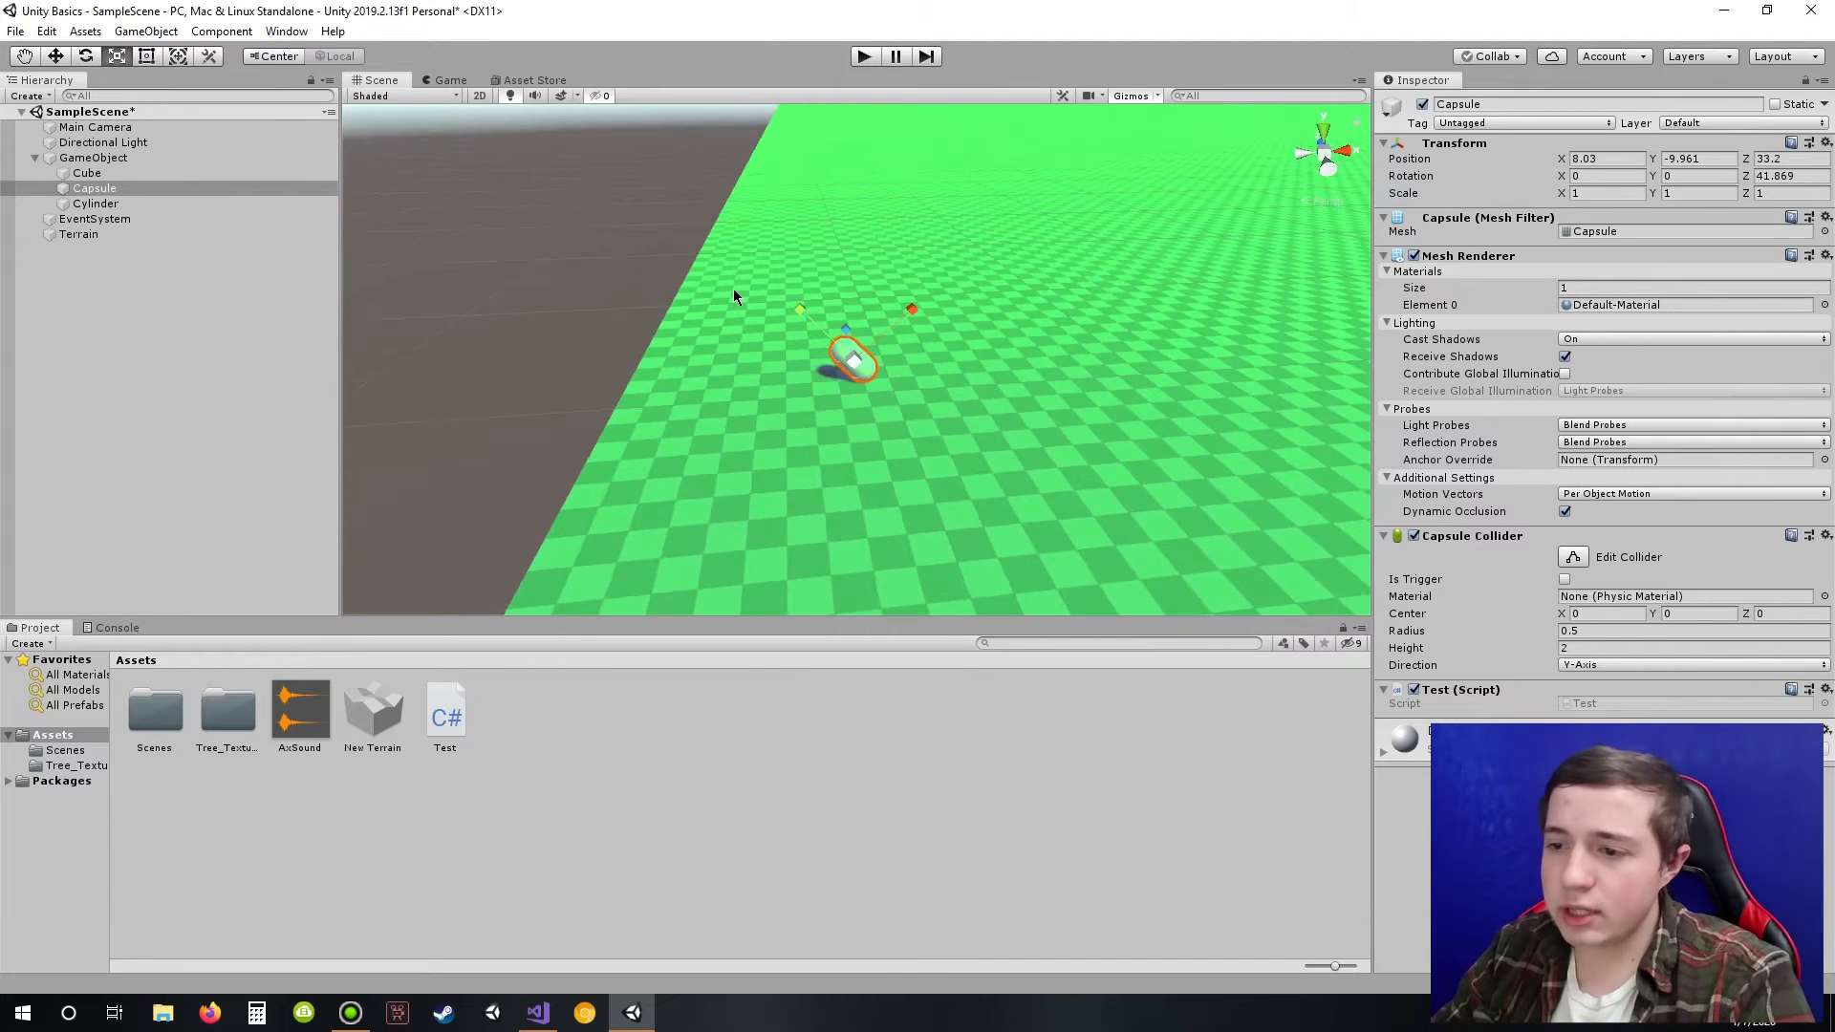
{"action": "left_click", "coordinate": [1598, 194]}
{"action": "type", "text": "2"}
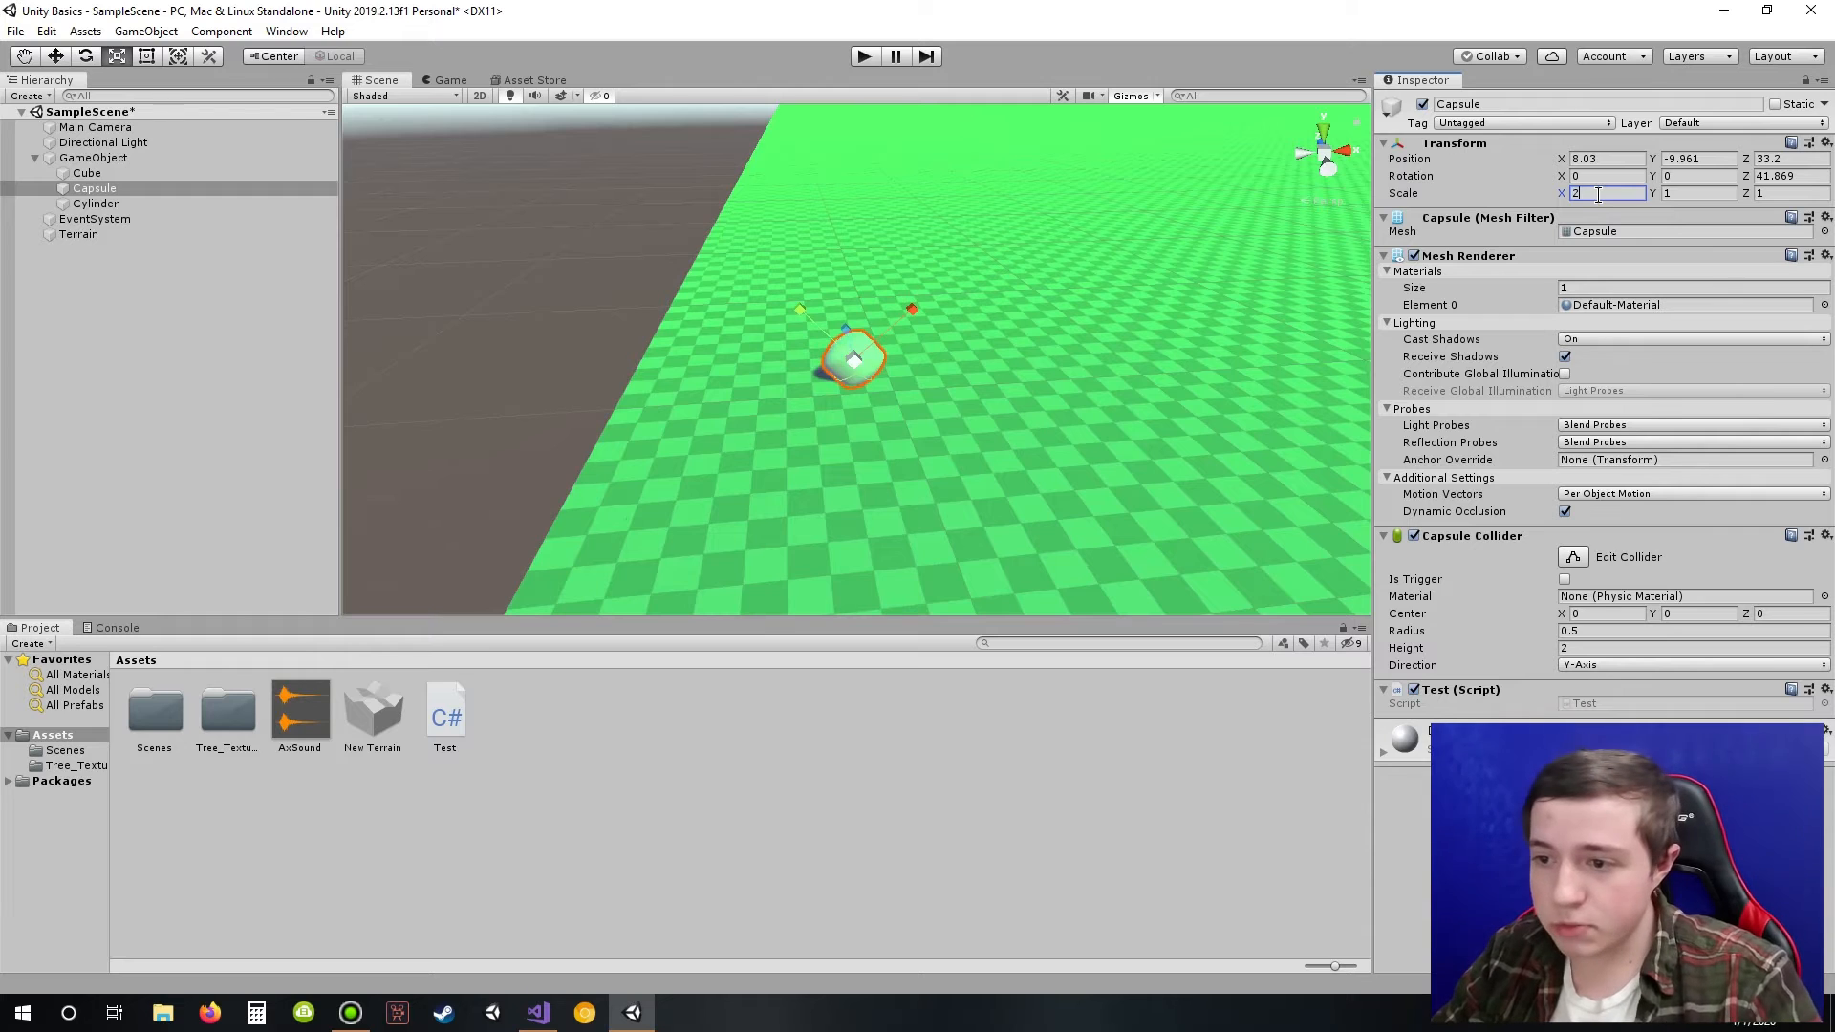
{"action": "key", "text": "BackSpace"}
{"action": "type", "text": "1"}
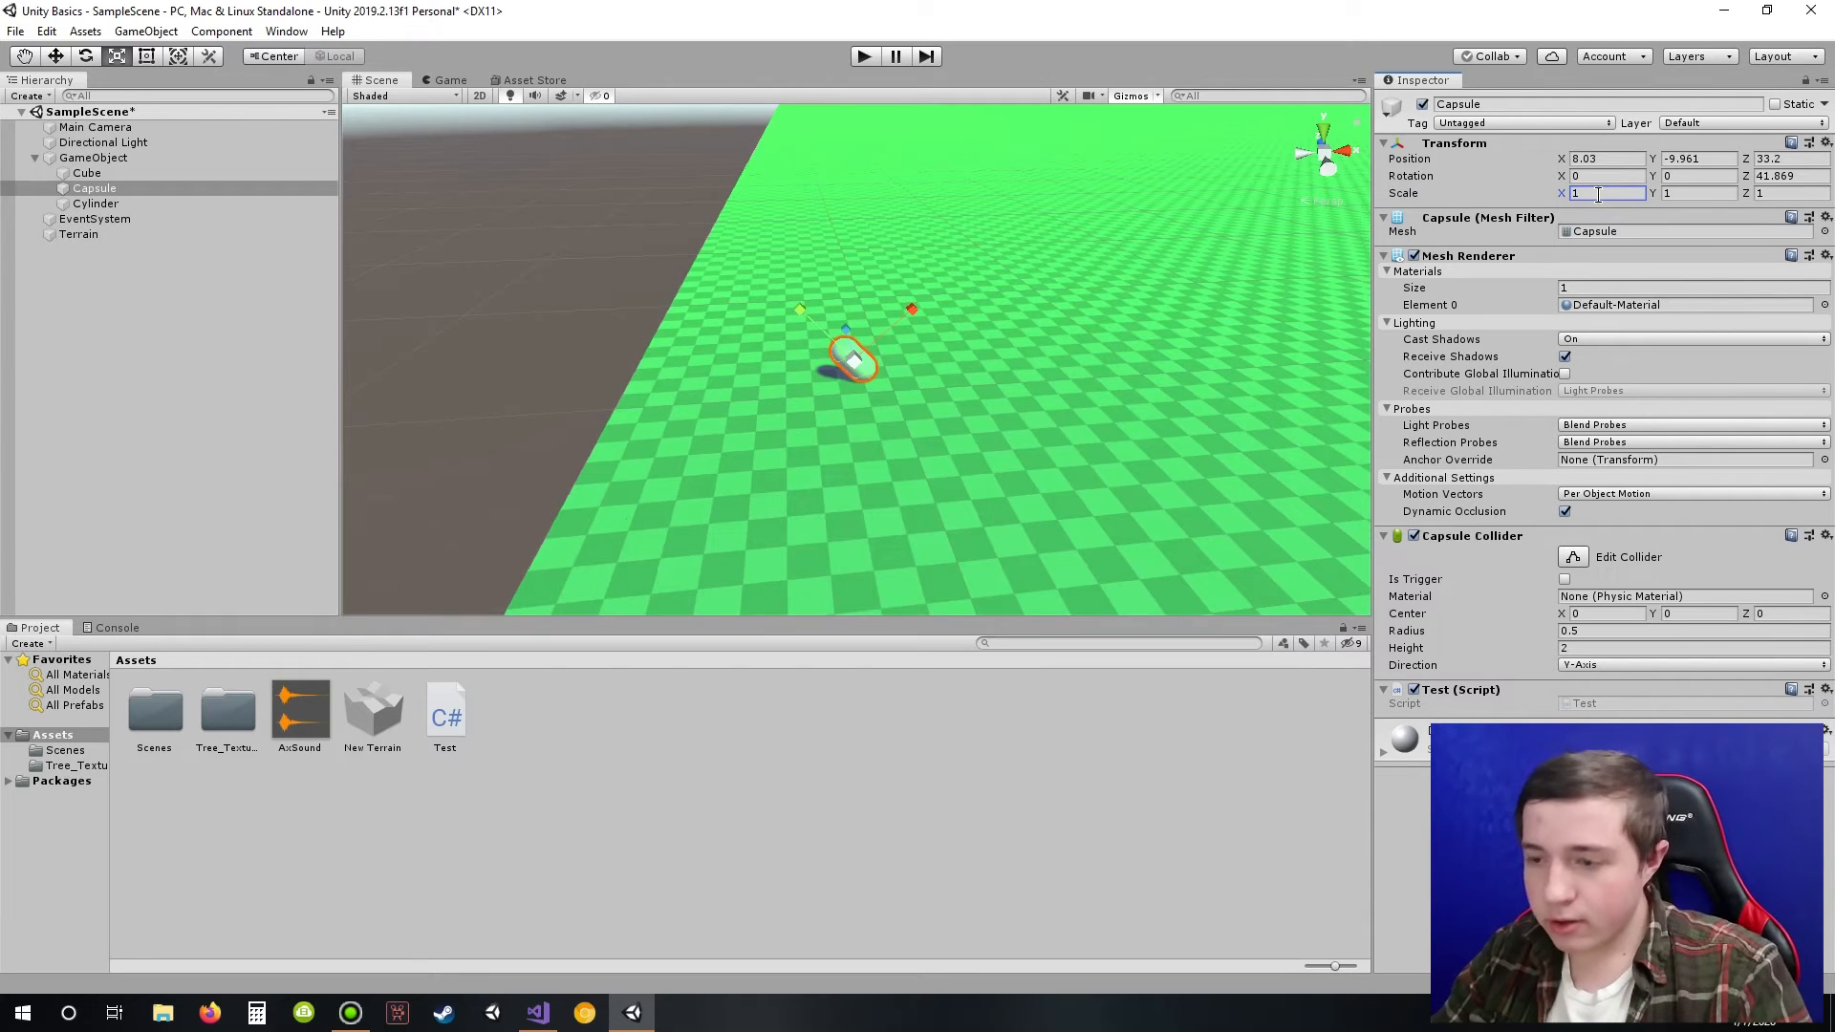
Step: Enlarge the Capsule with the Scale tool's handles to a scale of about 4.04, 4.07 and 5.59 on X, Y and Z
{"action": "left_click_drag", "start_coordinate": [801, 308], "coordinate": [852, 165]}
{"action": "left_click_drag", "start_coordinate": [917, 305], "coordinate": [1124, 193]}
{"action": "scroll", "coordinate": [1016, 306], "scroll_direction": "up", "scroll_amount": 10}
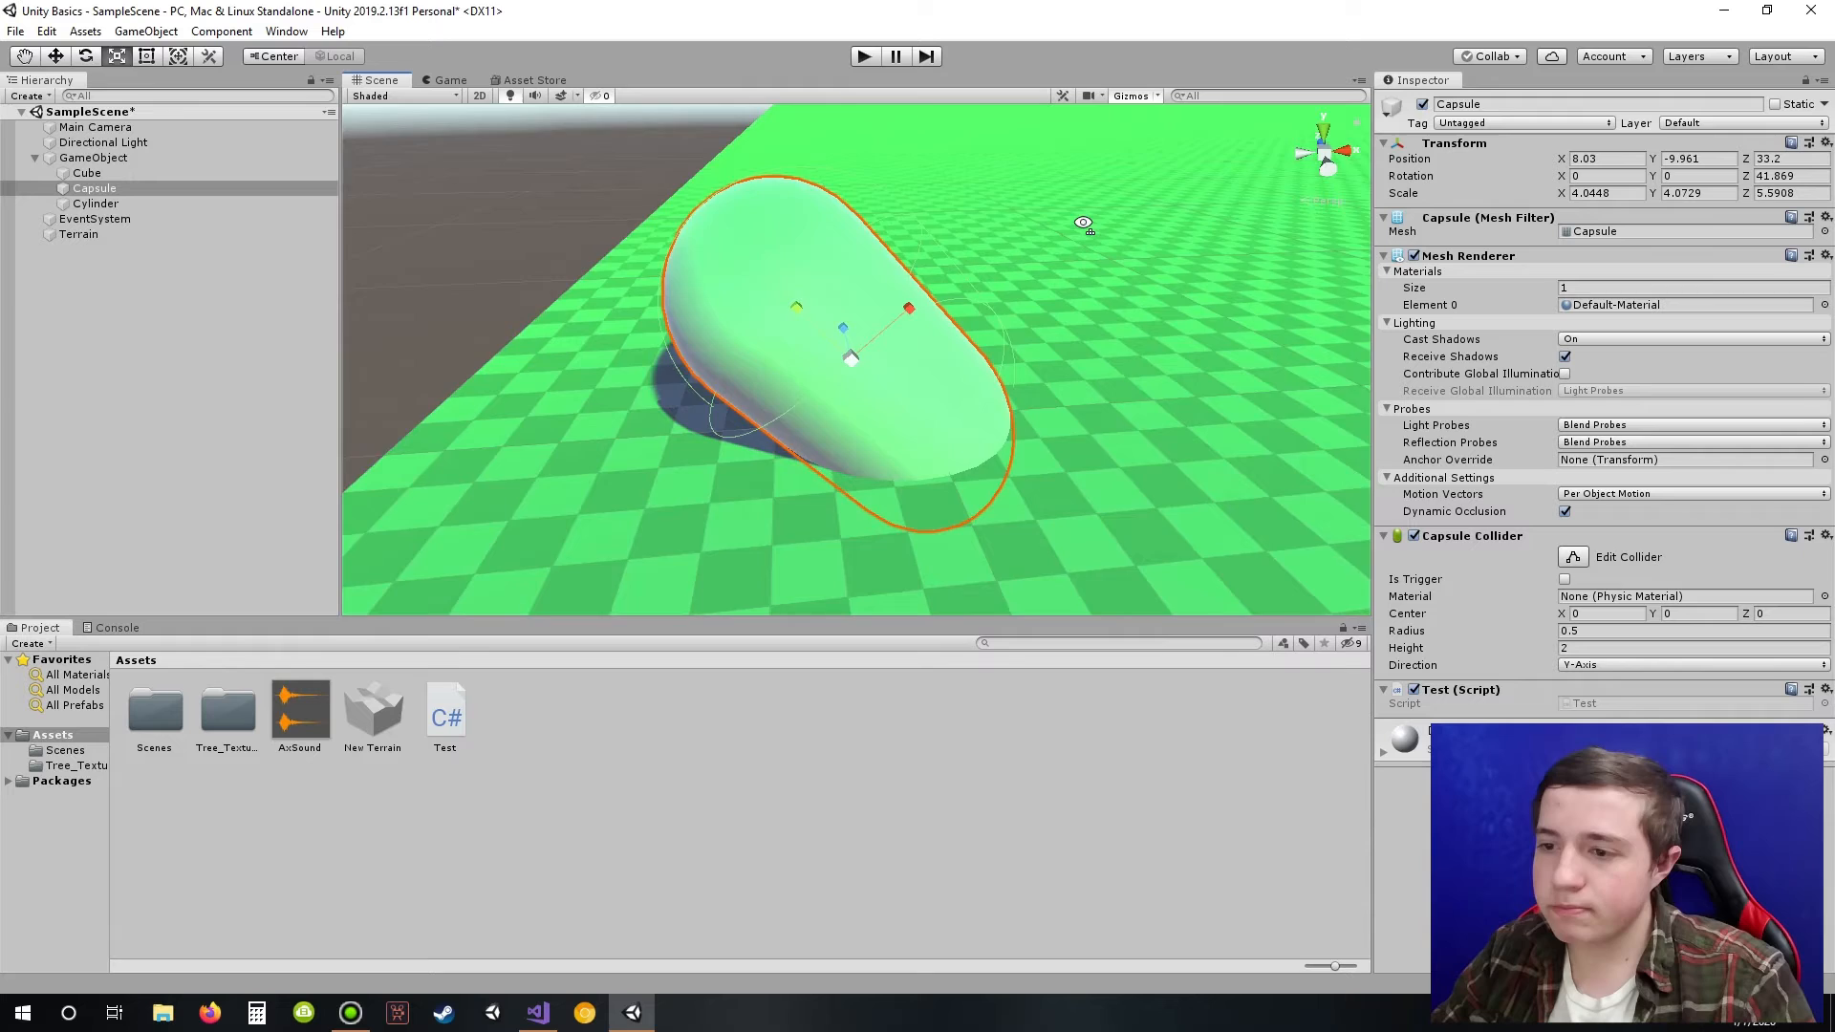
Step: Resize the flat Cube with the Scale tool's handles to about 26.5 on X and 28 on Z
{"action": "right_click_drag", "start_coordinate": [1017, 306], "coordinate": [1023, 262]}
{"action": "scroll", "coordinate": [1023, 262], "scroll_direction": "down", "scroll_amount": 5}
{"action": "middle_click_drag", "start_coordinate": [1023, 262], "coordinate": [897, 353]}
{"action": "right_click_drag", "start_coordinate": [897, 352], "coordinate": [960, 284]}
{"action": "scroll", "coordinate": [958, 284], "scroll_direction": "down", "scroll_amount": 5}
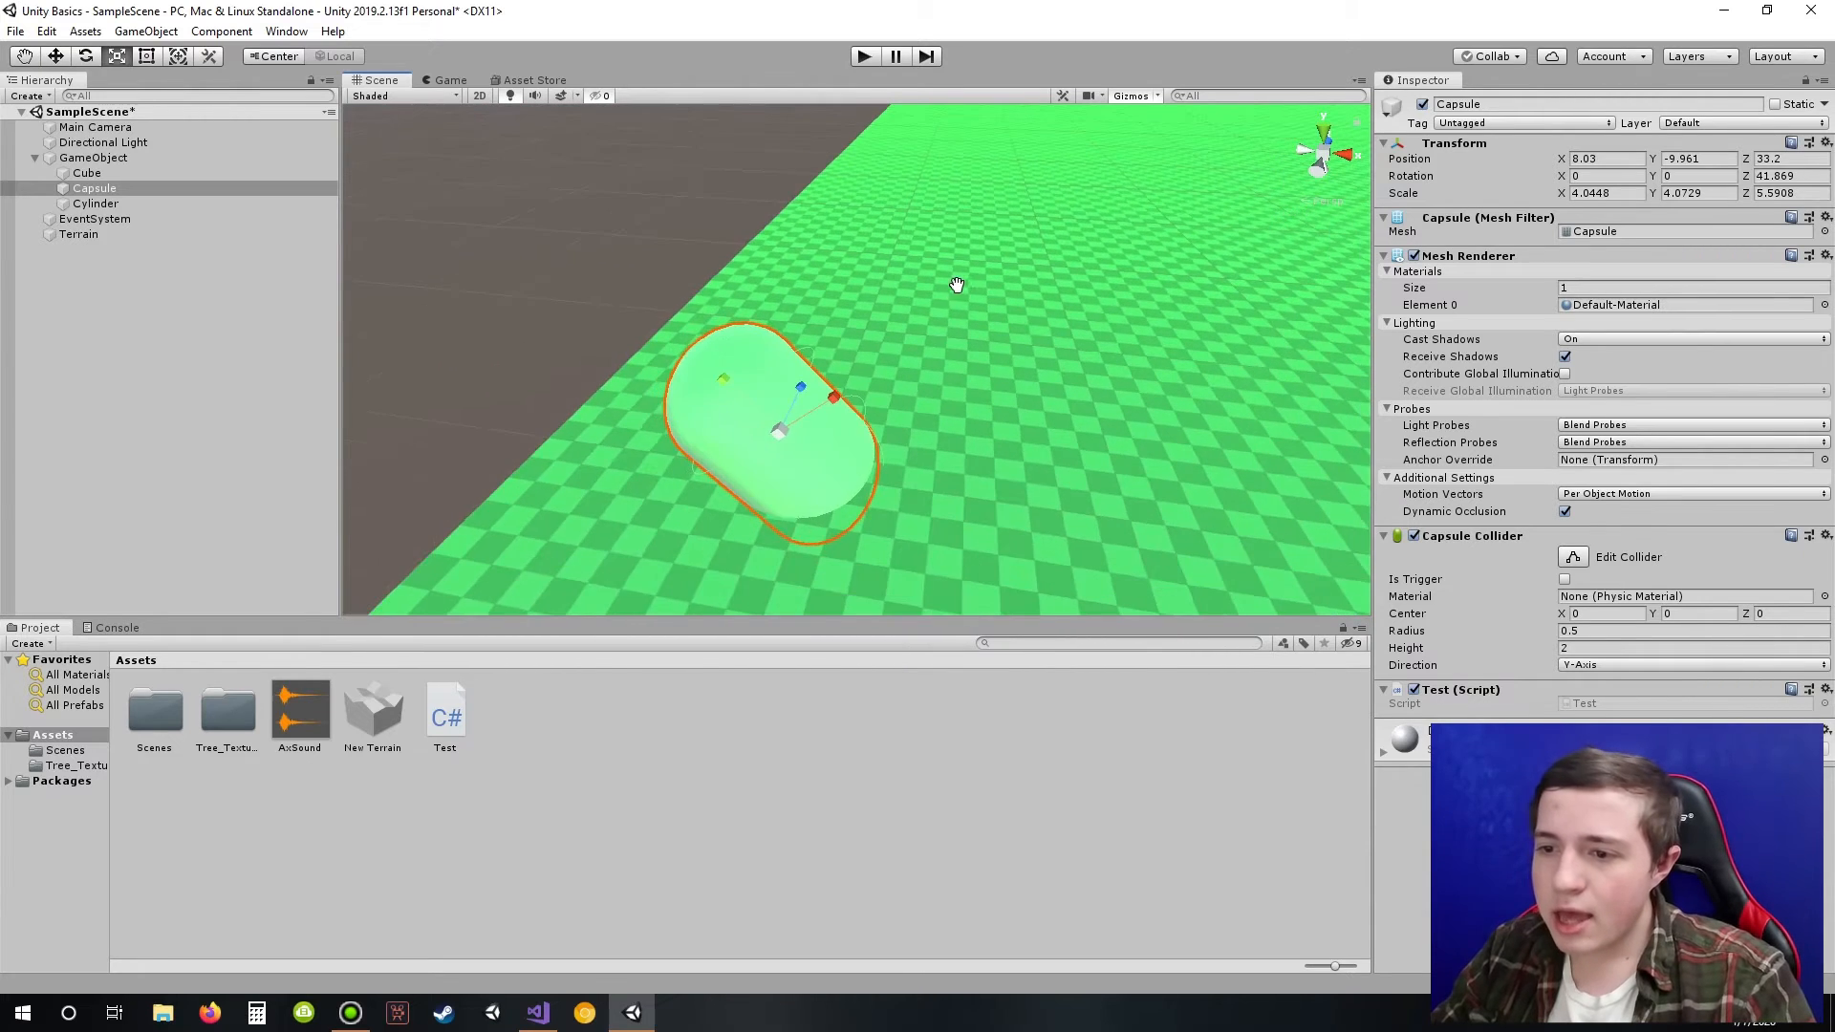
{"action": "middle_click_drag", "start_coordinate": [959, 284], "coordinate": [919, 346]}
{"action": "right_click_drag", "start_coordinate": [919, 346], "coordinate": [822, 431]}
{"action": "scroll", "coordinate": [1102, 346], "scroll_direction": "down", "scroll_amount": 5}
{"action": "right_click_drag", "start_coordinate": [1103, 346], "coordinate": [754, 344]}
{"action": "left_click", "coordinate": [600, 333]}
{"action": "left_click_drag", "start_coordinate": [680, 346], "coordinate": [730, 398]}
{"action": "left_click_drag", "start_coordinate": [569, 397], "coordinate": [70, 901]}
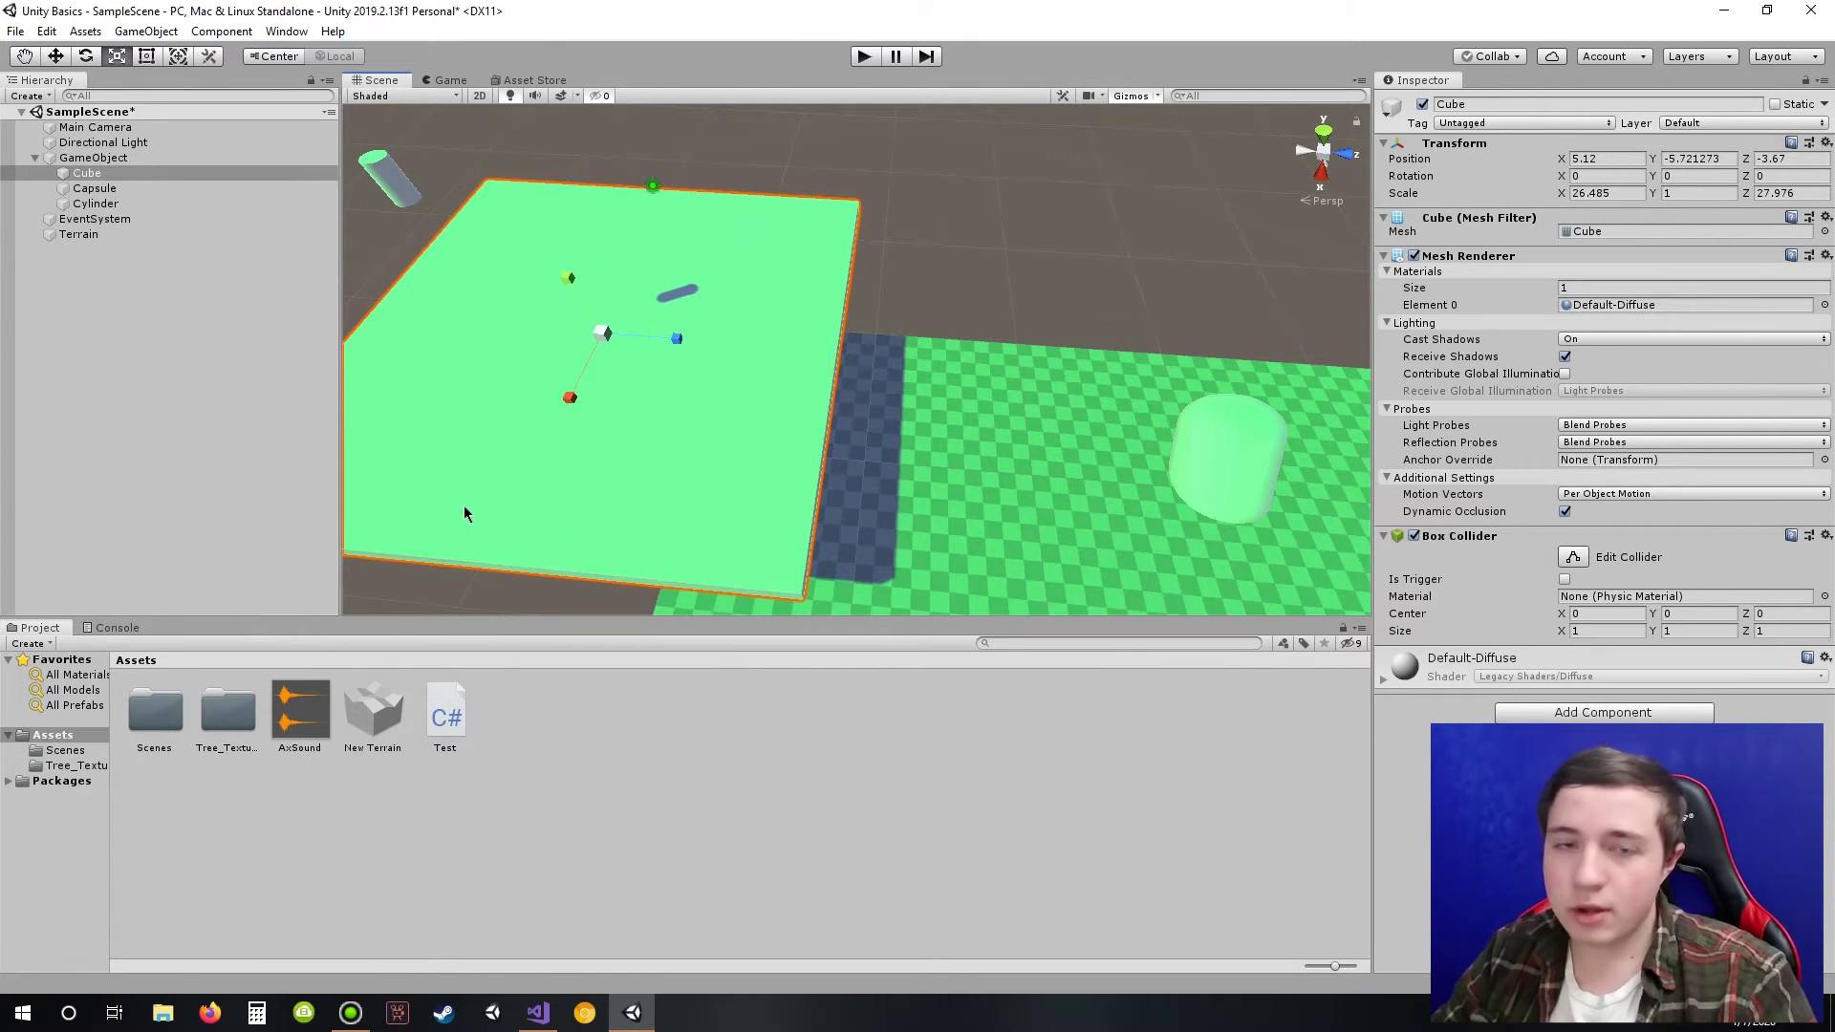
Step: Resize the Cube with the Rect tool to a scale of about 24.5 on X and 36.6 on Z
{"action": "middle_click_drag", "start_coordinate": [938, 307], "coordinate": [1134, 194]}
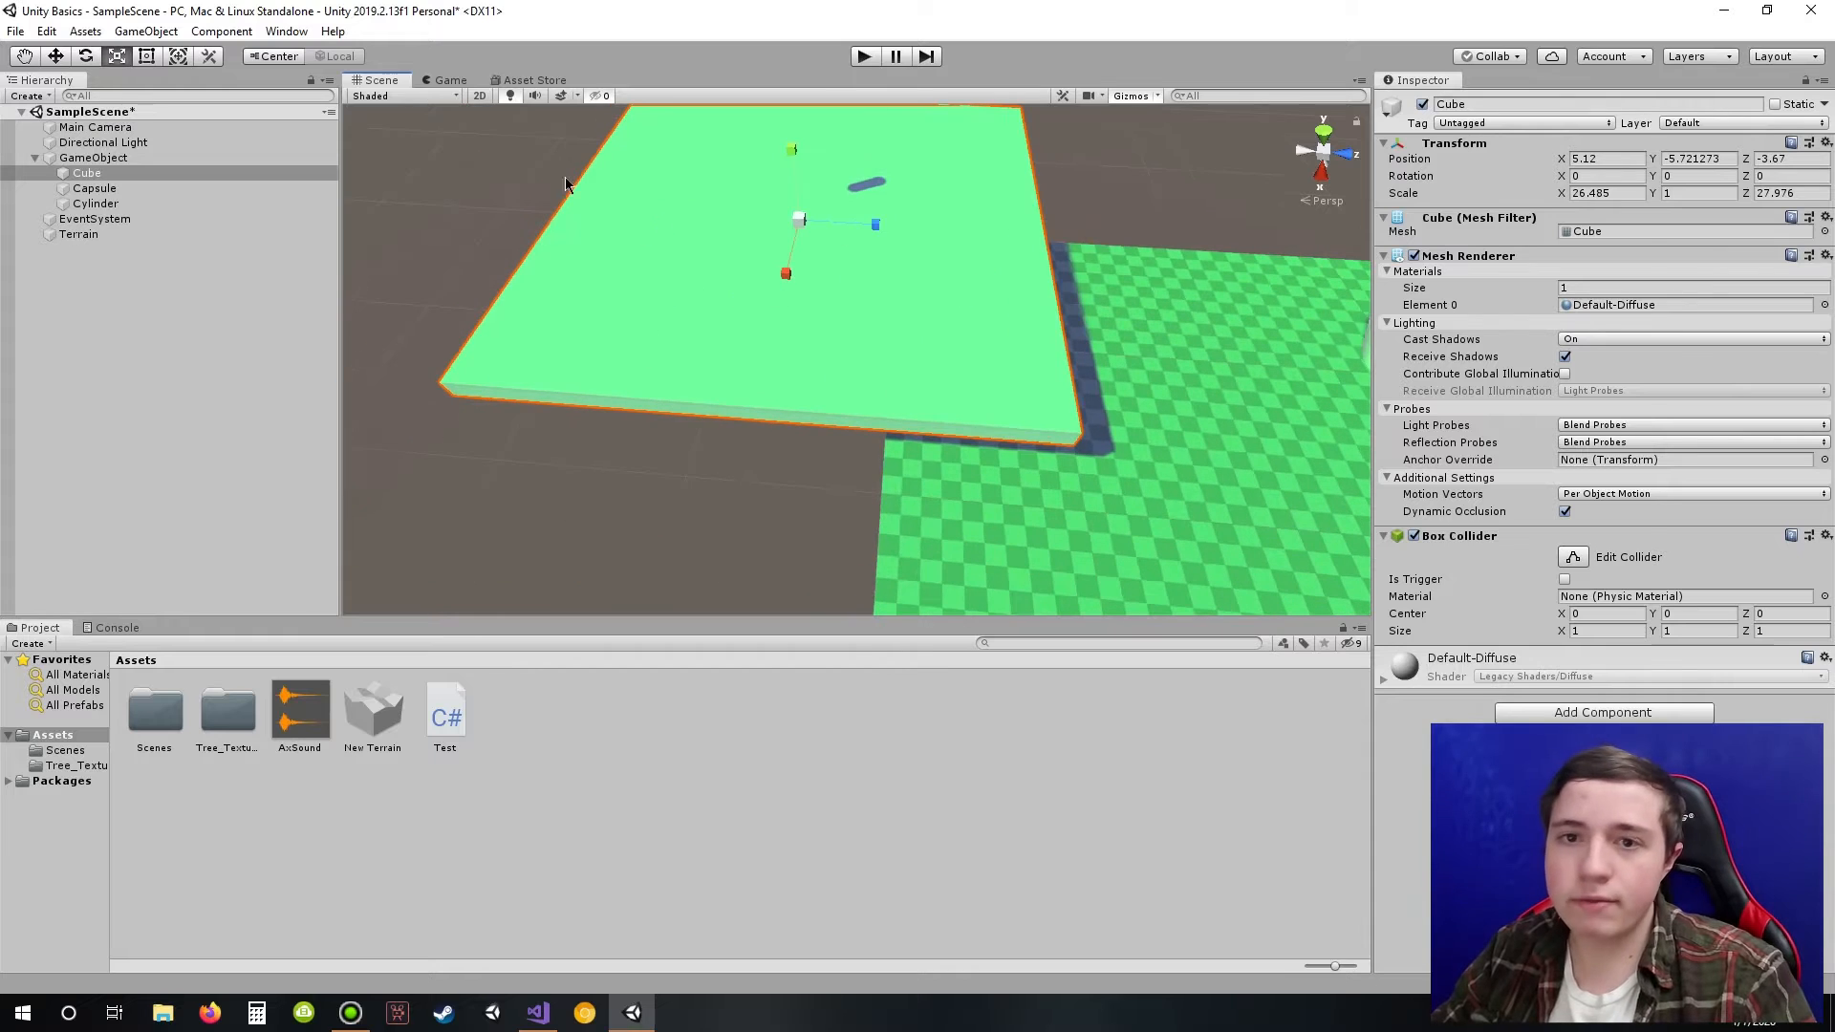
{"action": "left_click", "coordinate": [147, 61]}
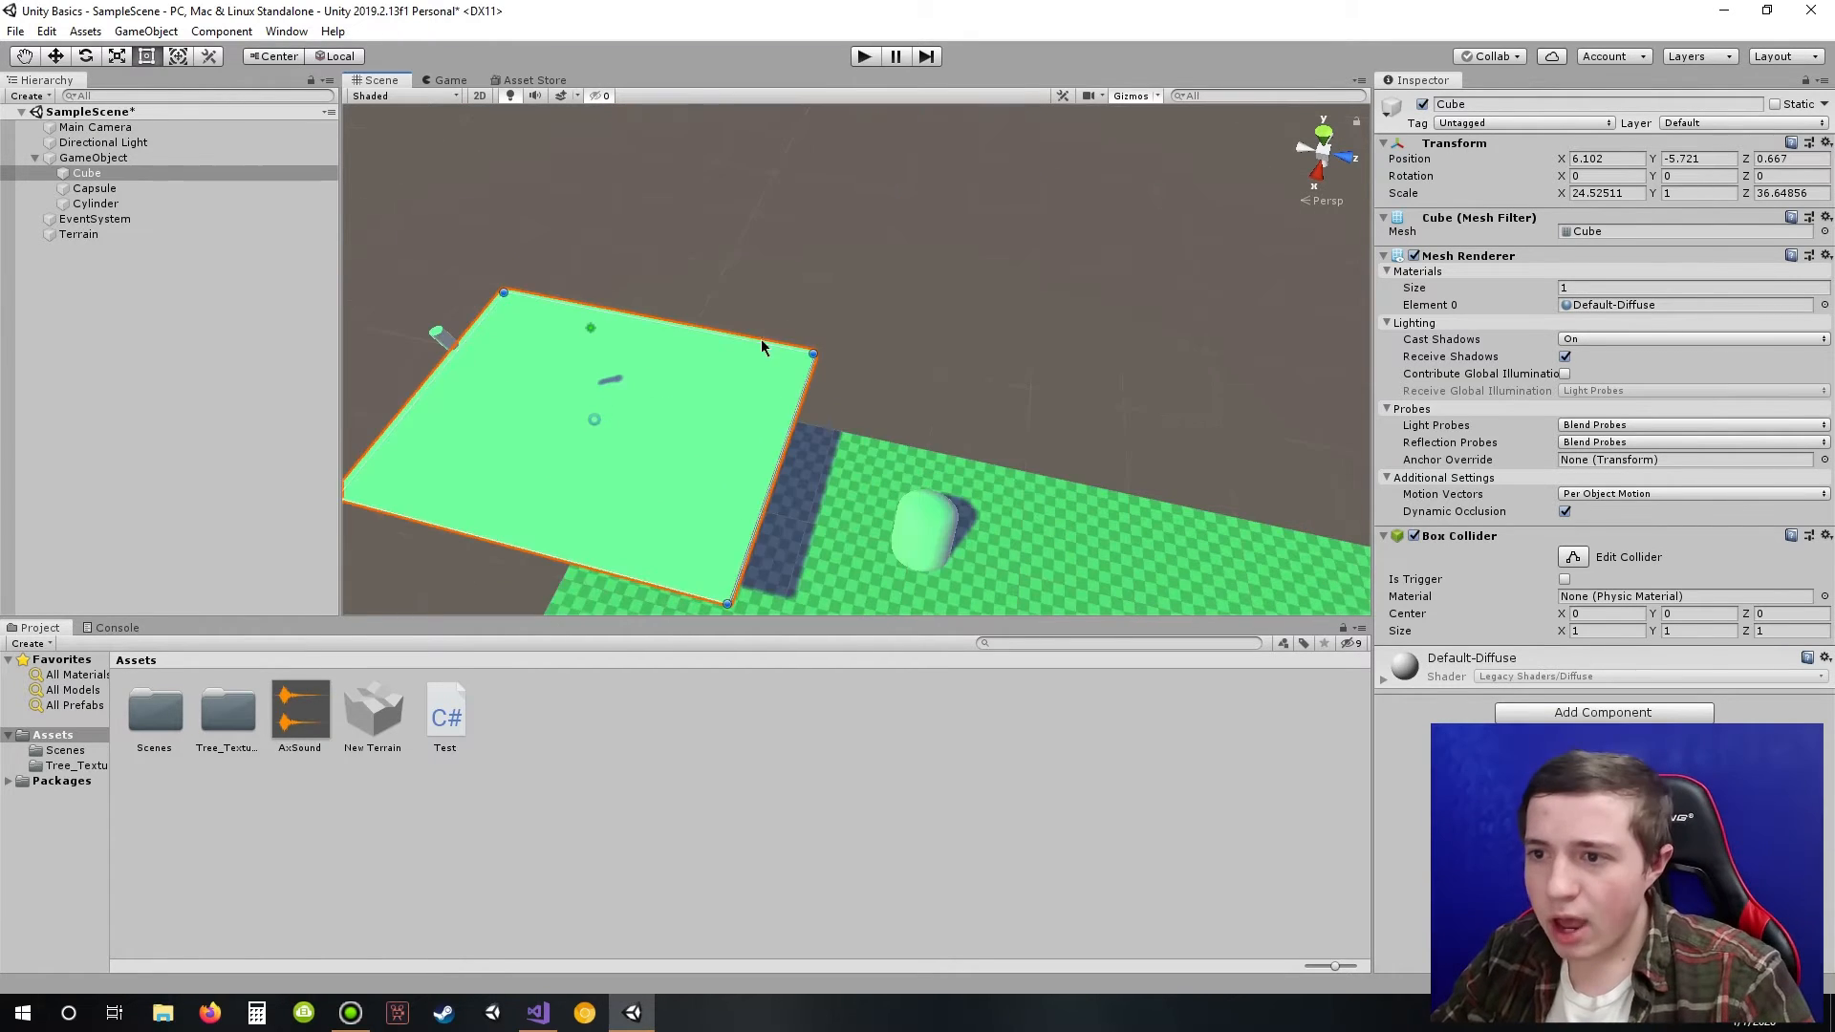
{"action": "middle_click_drag", "start_coordinate": [760, 338], "coordinate": [891, 228]}
{"action": "scroll", "coordinate": [932, 239], "scroll_direction": "up", "scroll_amount": 2}
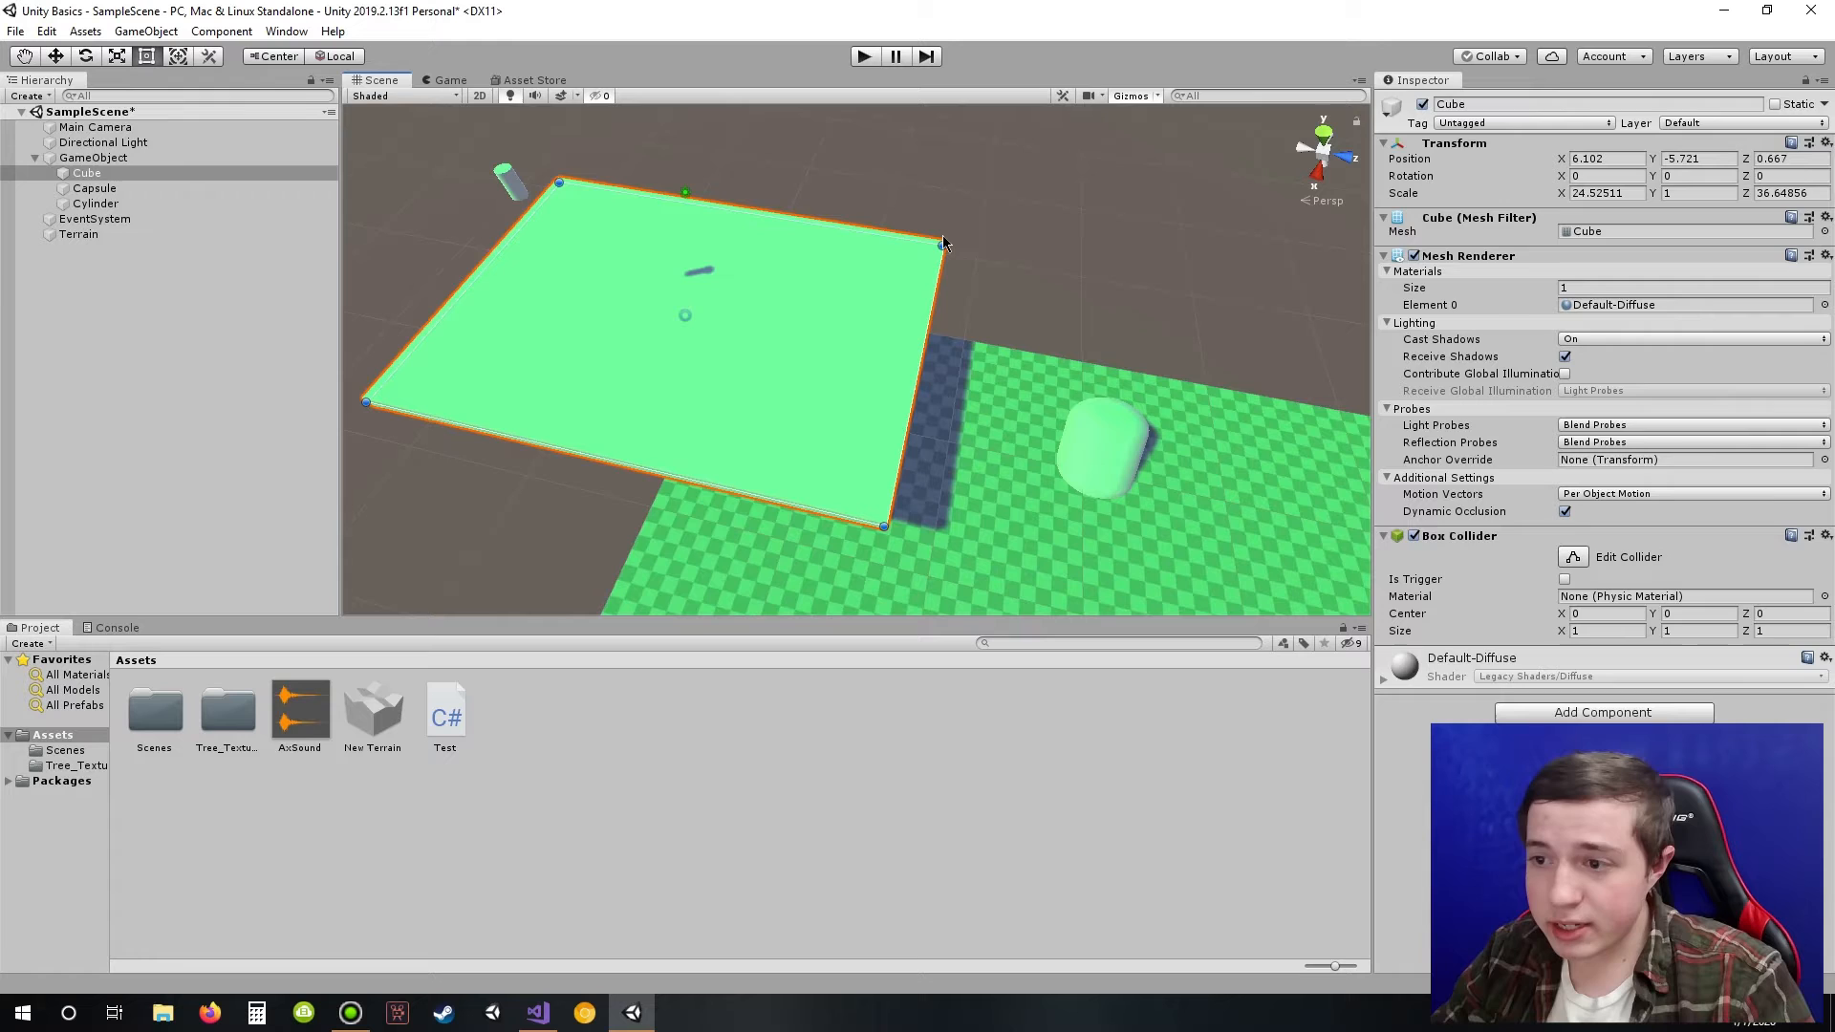
Step: Resize the Cube by its corner and front edge with the Rect tool, to about 31.3 on X and 27.4 on Z
{"action": "left_click_drag", "start_coordinate": [944, 246], "coordinate": [828, 288]}
{"action": "middle_click_drag", "start_coordinate": [828, 289], "coordinate": [995, 152]}
{"action": "right_click_drag", "start_coordinate": [995, 152], "coordinate": [1003, 76]}
{"action": "middle_click_drag", "start_coordinate": [966, 267], "coordinate": [1013, 134]}
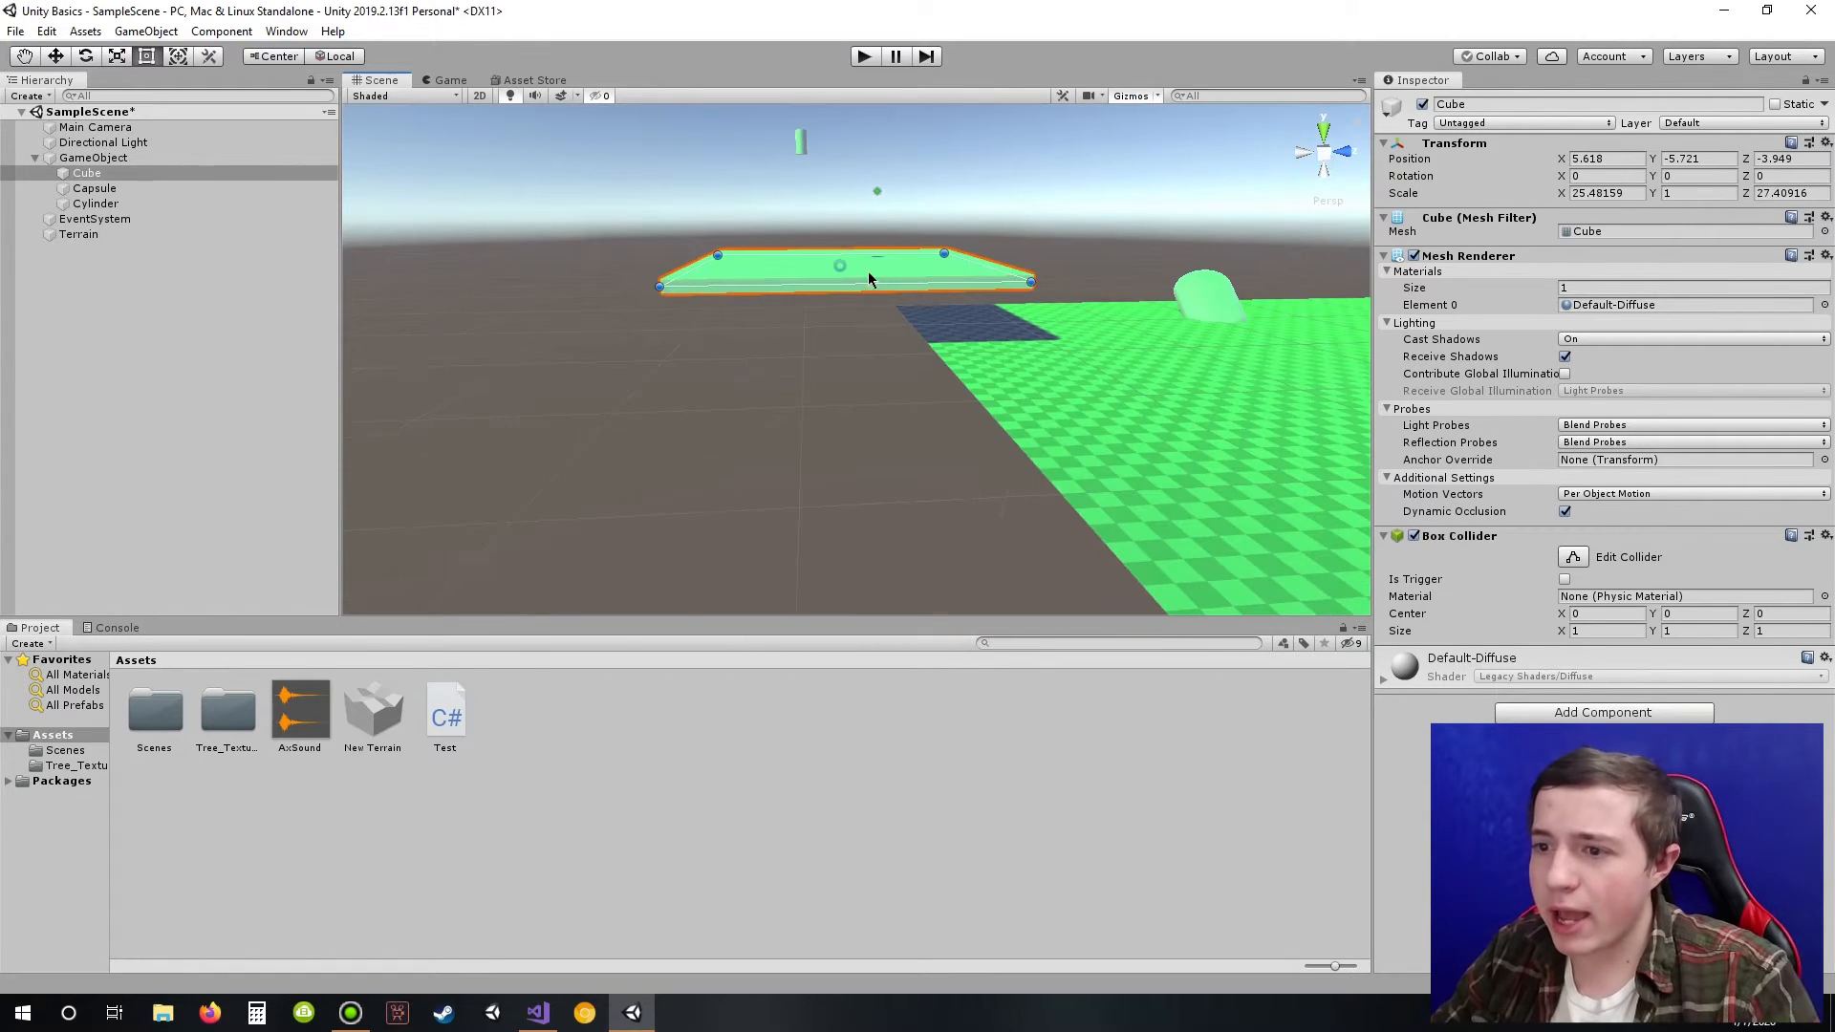
{"action": "left_click_drag", "start_coordinate": [857, 286], "coordinate": [877, 325]}
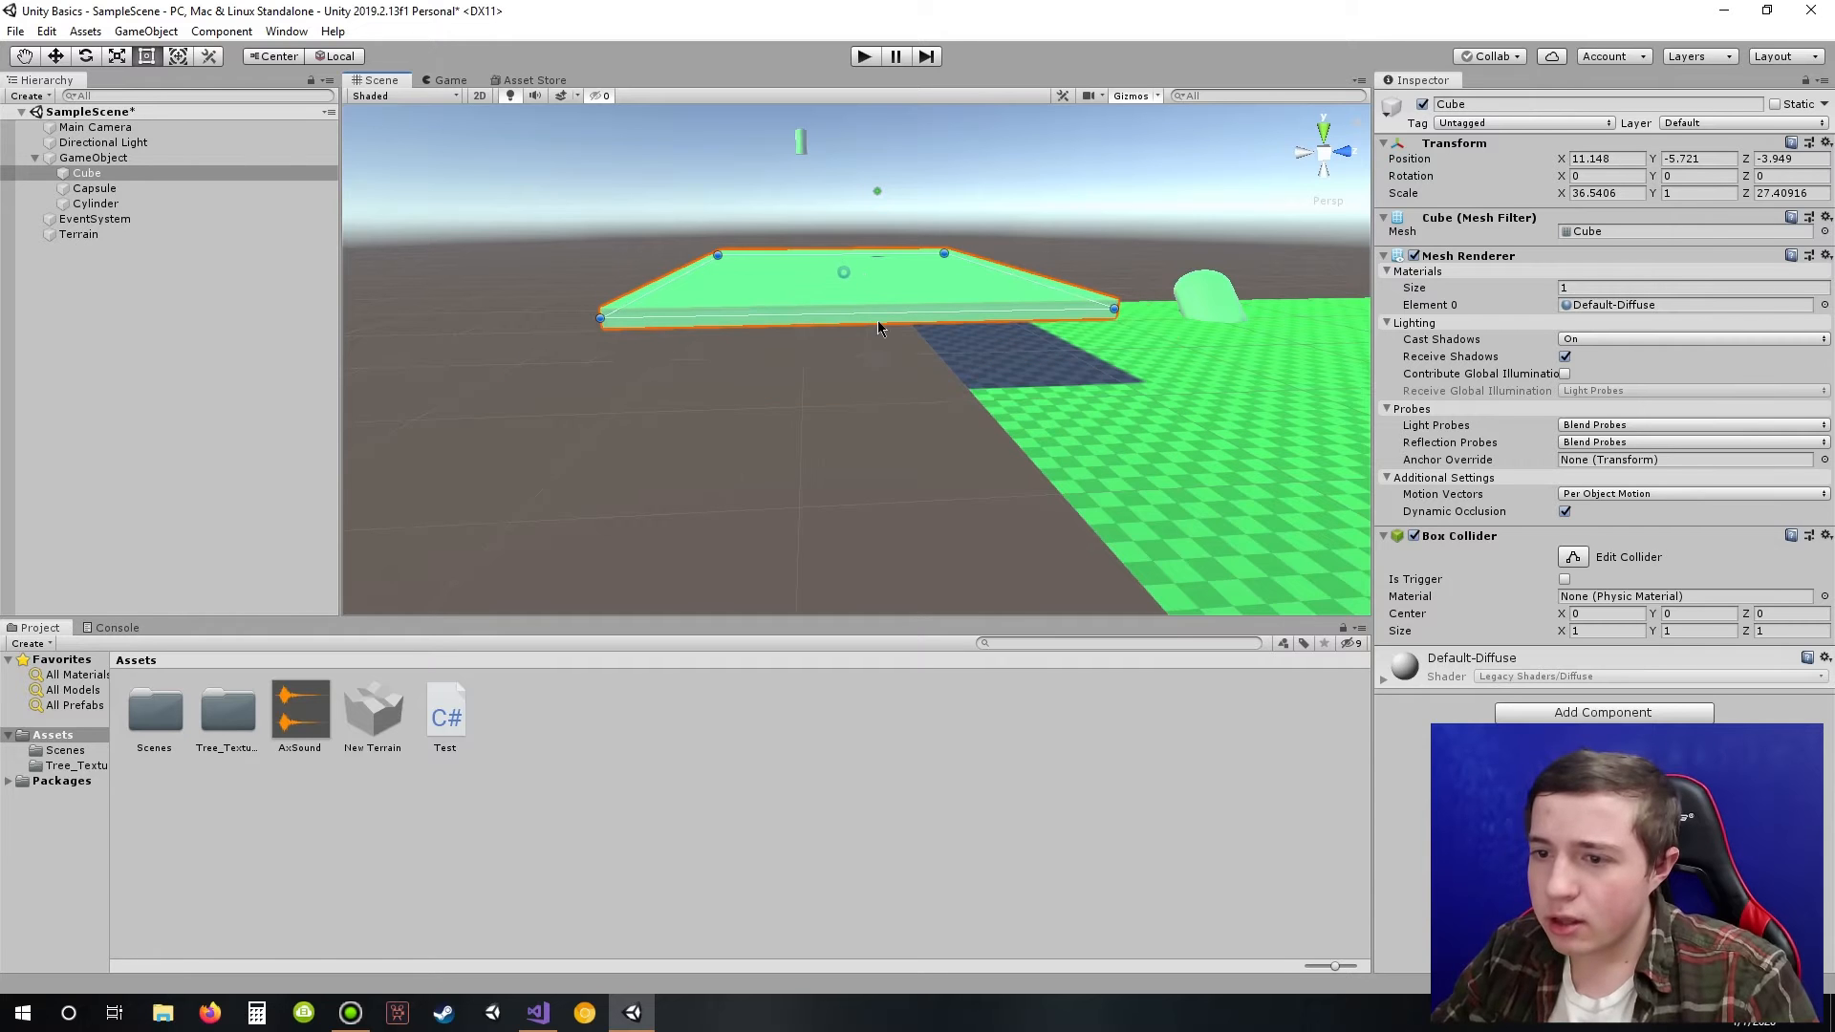
{"action": "left_click_drag", "start_coordinate": [631, 319], "coordinate": [631, 334]}
{"action": "middle_click_drag", "start_coordinate": [971, 323], "coordinate": [838, 540]}
{"action": "right_click_drag", "start_coordinate": [840, 540], "coordinate": [832, 623]}
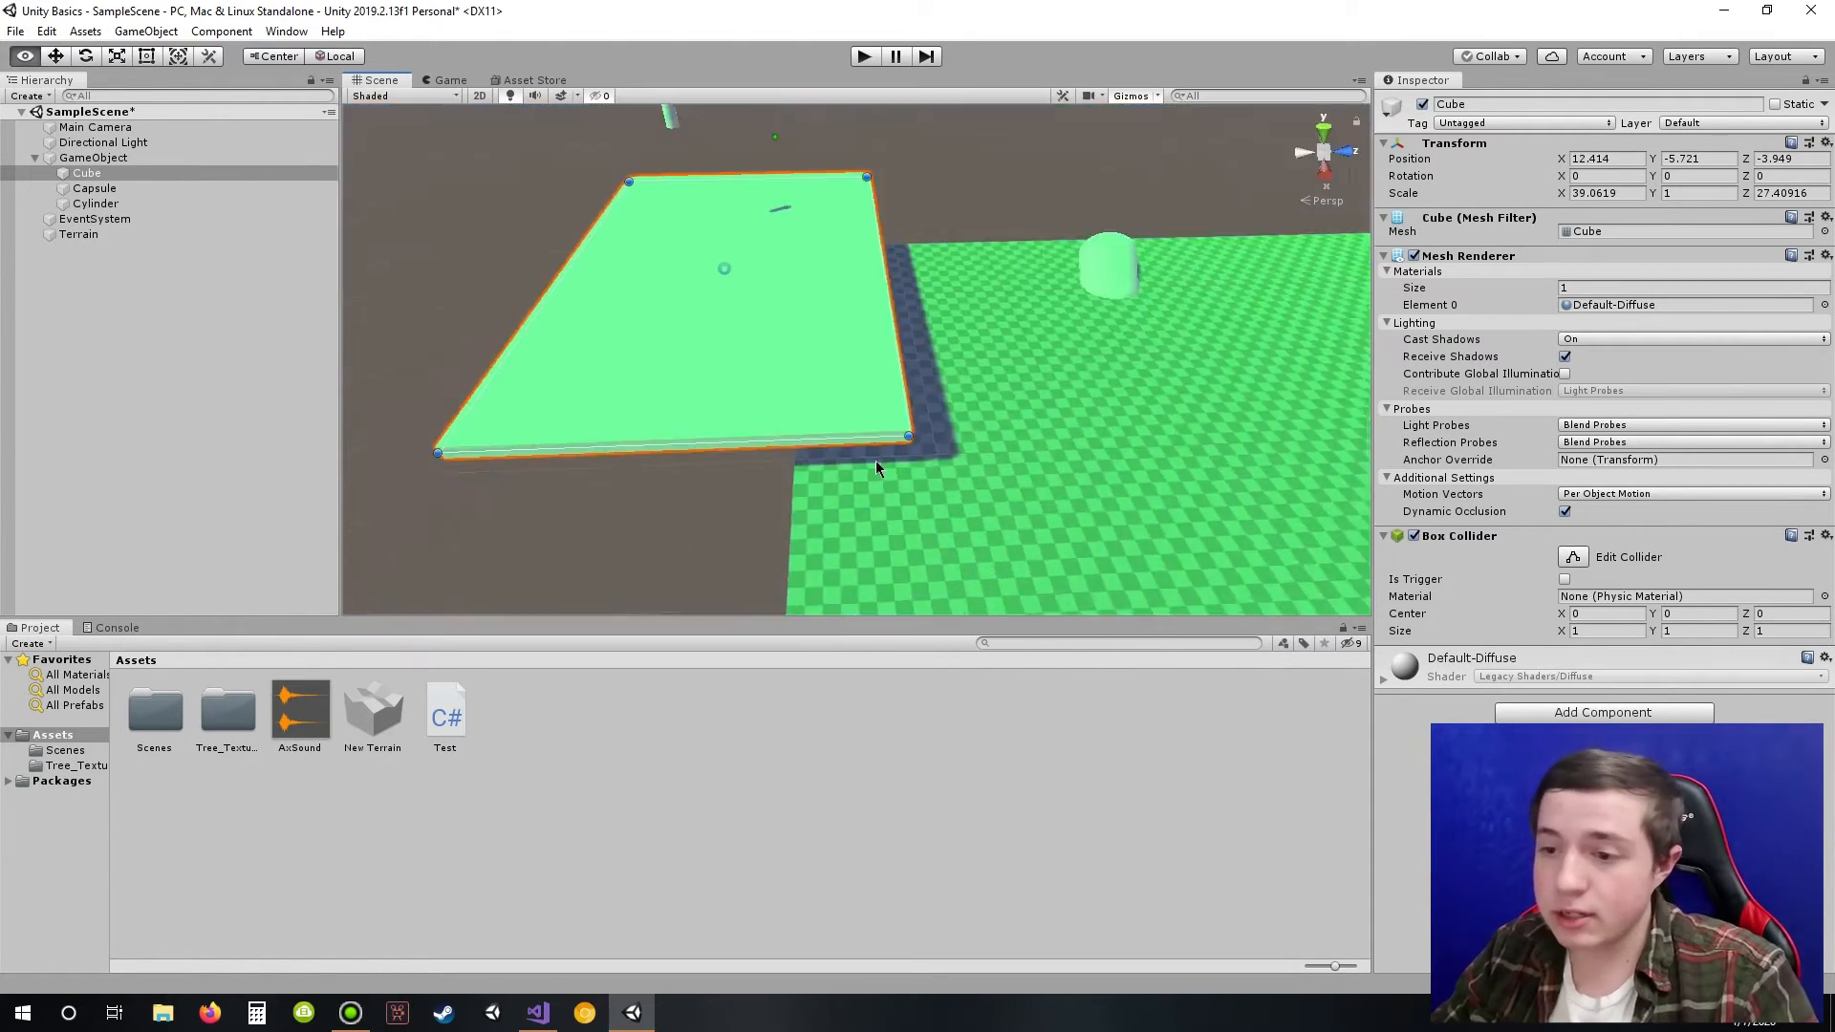
{"action": "left_click_drag", "start_coordinate": [748, 436], "coordinate": [763, 361]}
Step: Stretch the Capsule with the Rect tool to a scale of about 9.78 on Y and 36.7 on Z
{"action": "left_click", "coordinate": [1107, 250]}
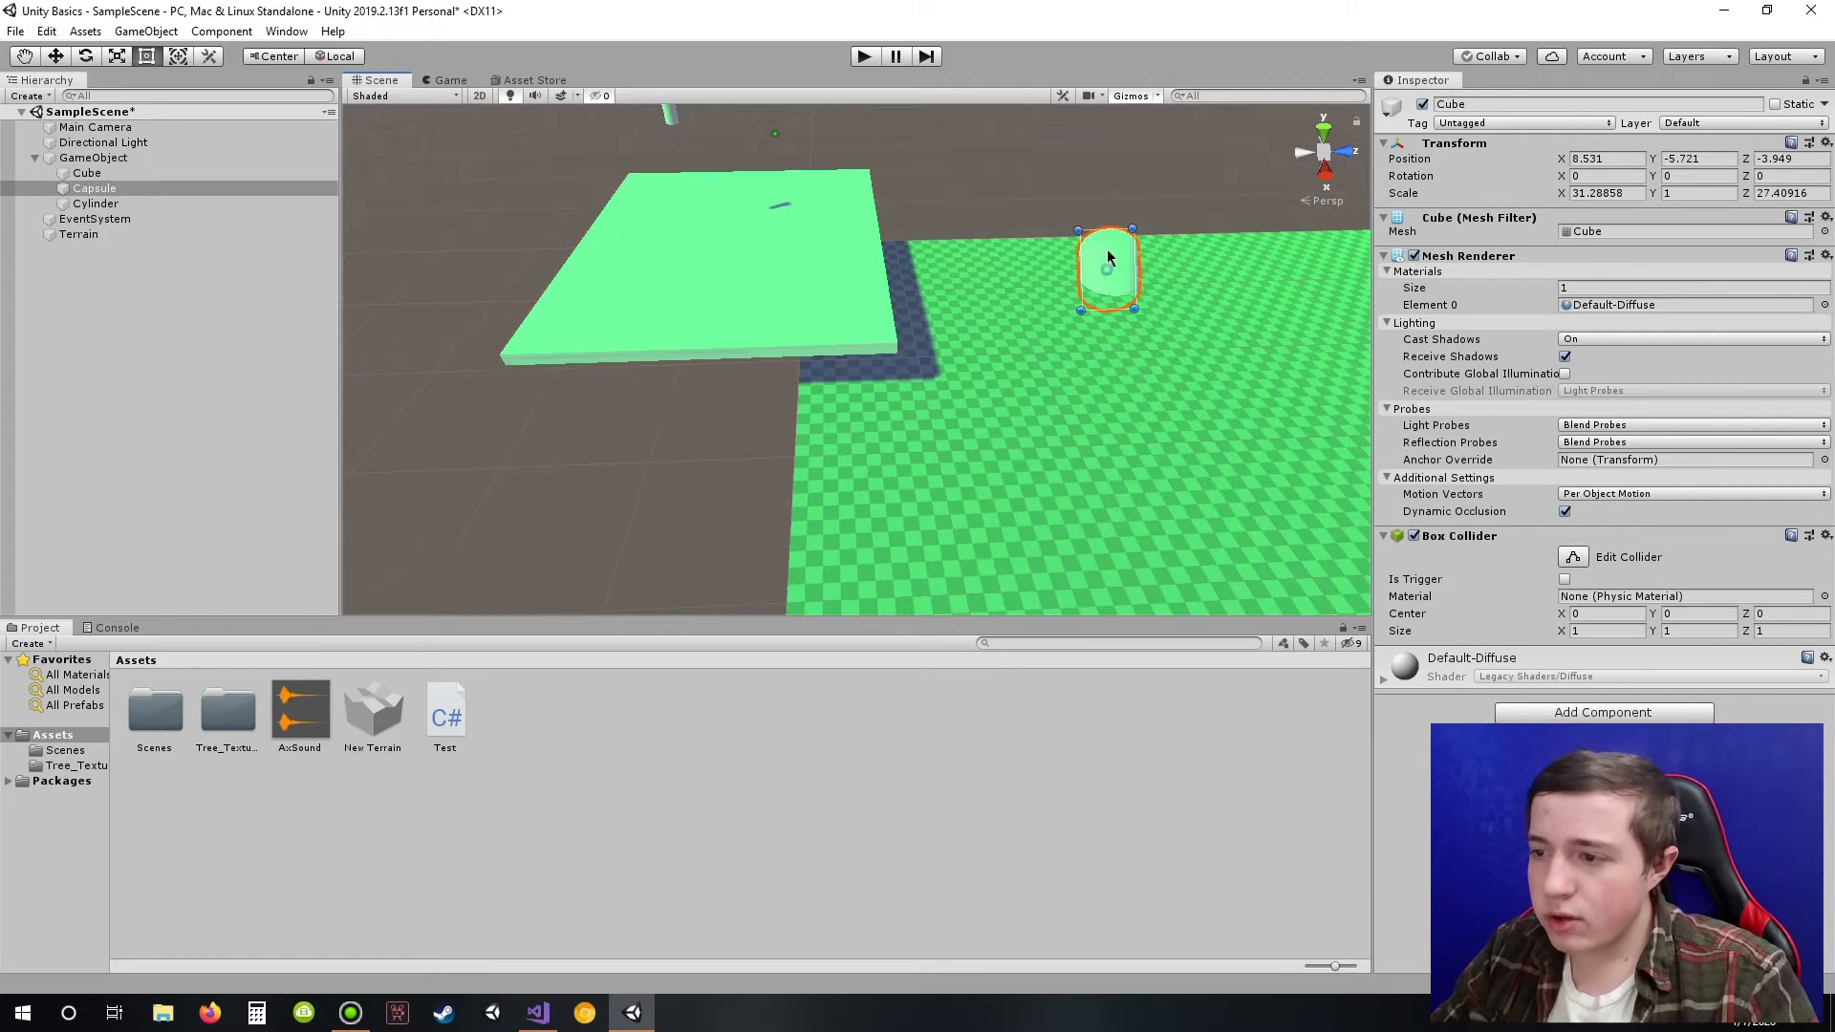
{"action": "left_click_drag", "start_coordinate": [1009, 222], "coordinate": [766, 122]}
{"action": "middle_click_drag", "start_coordinate": [1290, 271], "coordinate": [1093, 497]}
{"action": "right_click_drag", "start_coordinate": [1309, 349], "coordinate": [628, 285]}
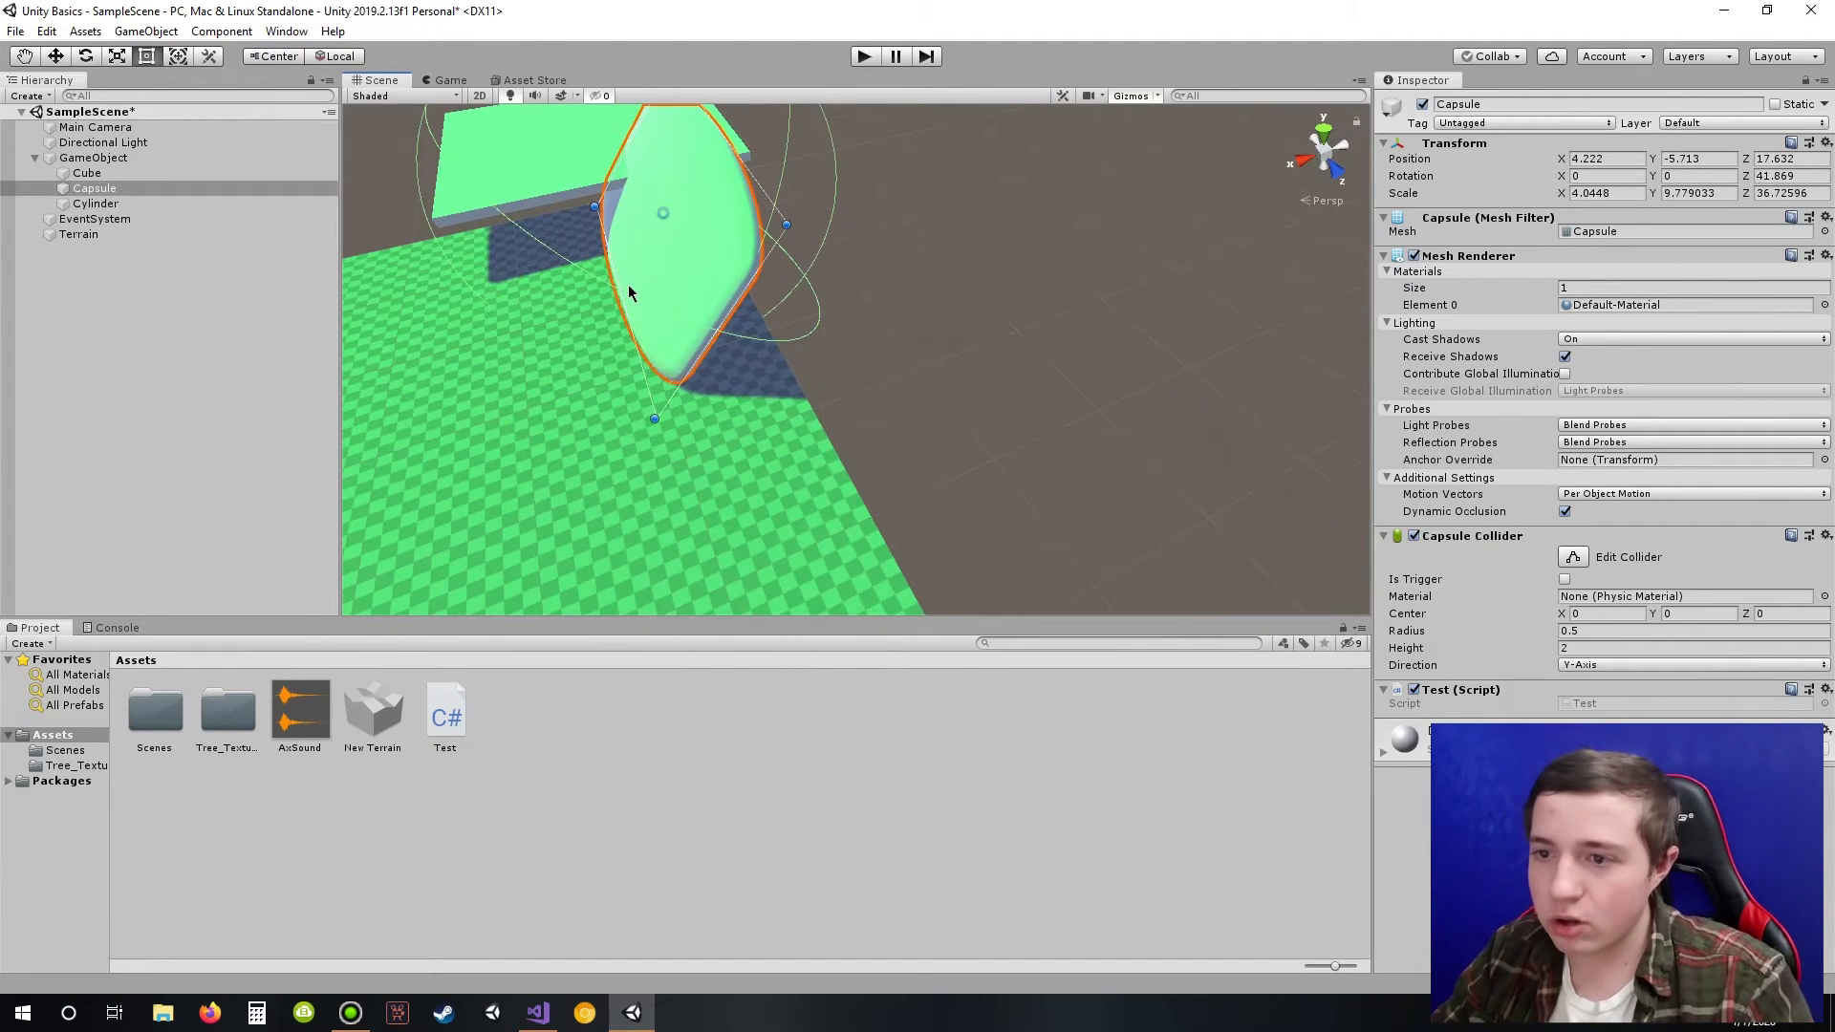
Step: Undo the Capsule's stretching and the Cube's Rect tool resizes, back to the Cube's scale of about 24.5 by 36.6
{"action": "key", "text": "ctrl+z"}
{"action": "key", "text": "ctrl+z"}
{"action": "key", "text": "ctrl+z"}
{"action": "key", "text": "ctrl+z"}
{"action": "key", "text": "ctrl+z"}
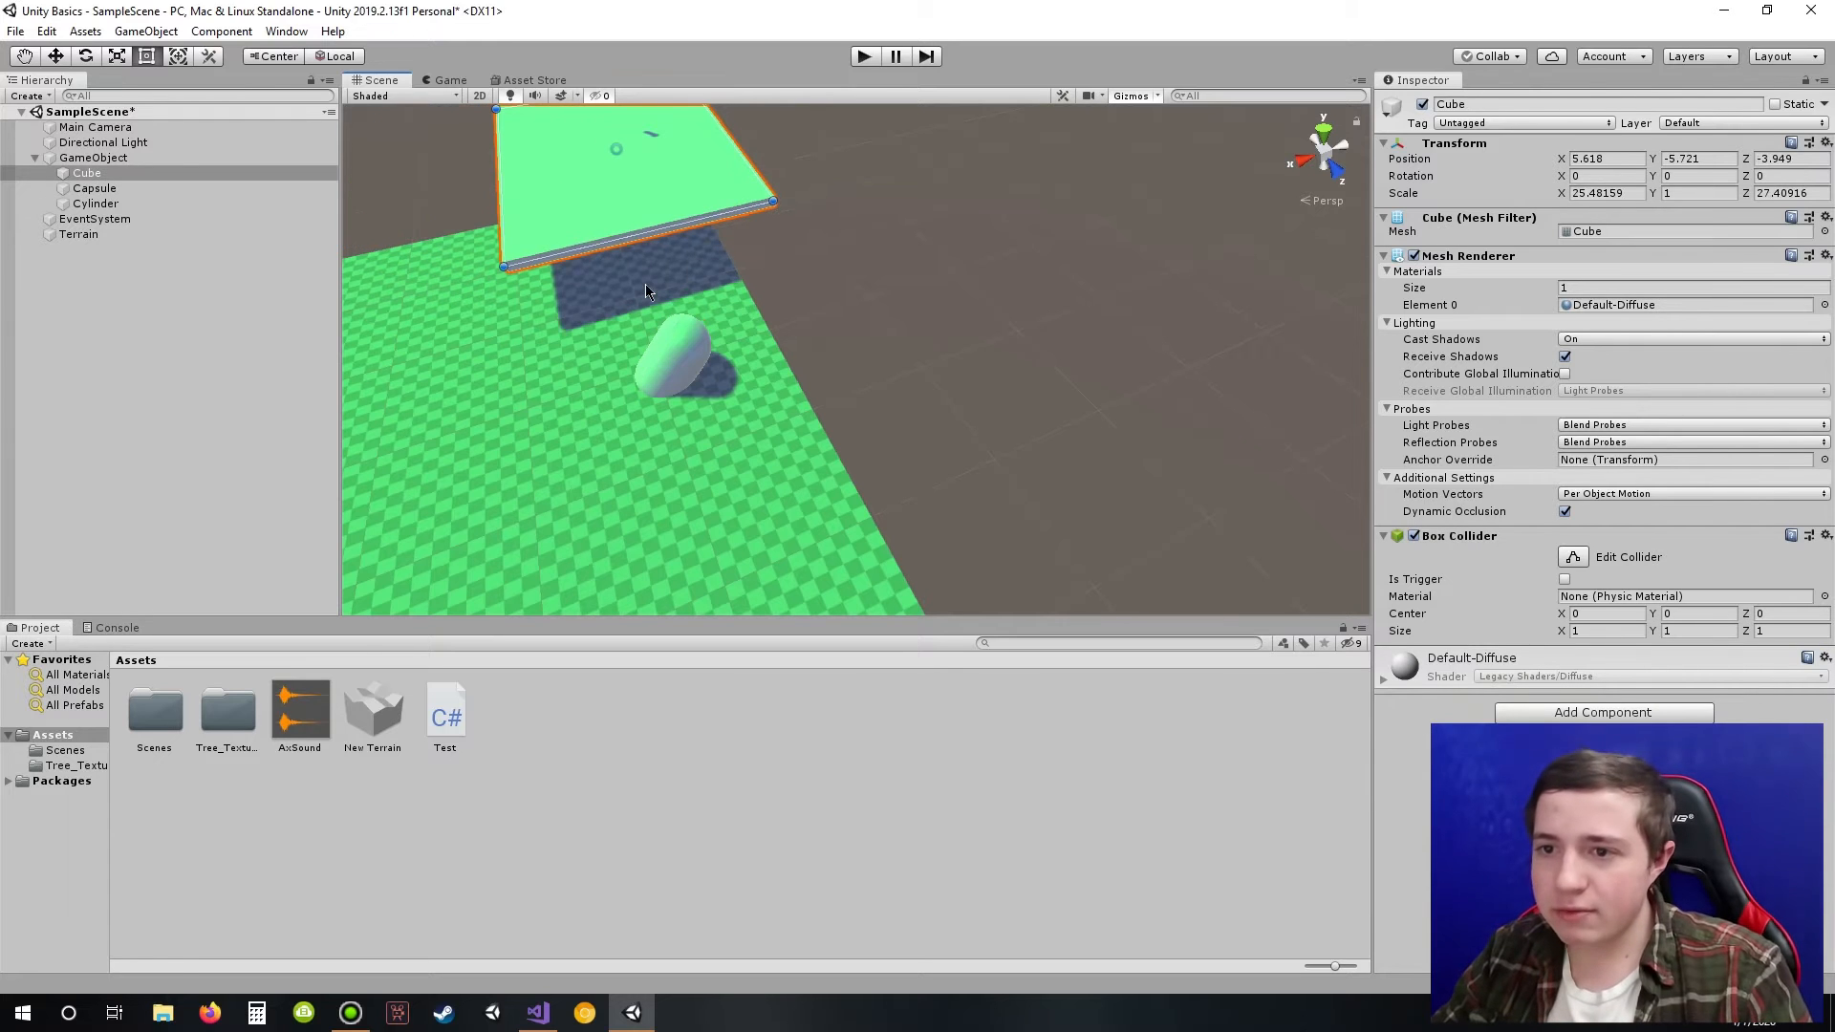
{"action": "key", "text": "ctrl+z"}
{"action": "right_click_drag", "start_coordinate": [644, 283], "coordinate": [638, 239]}
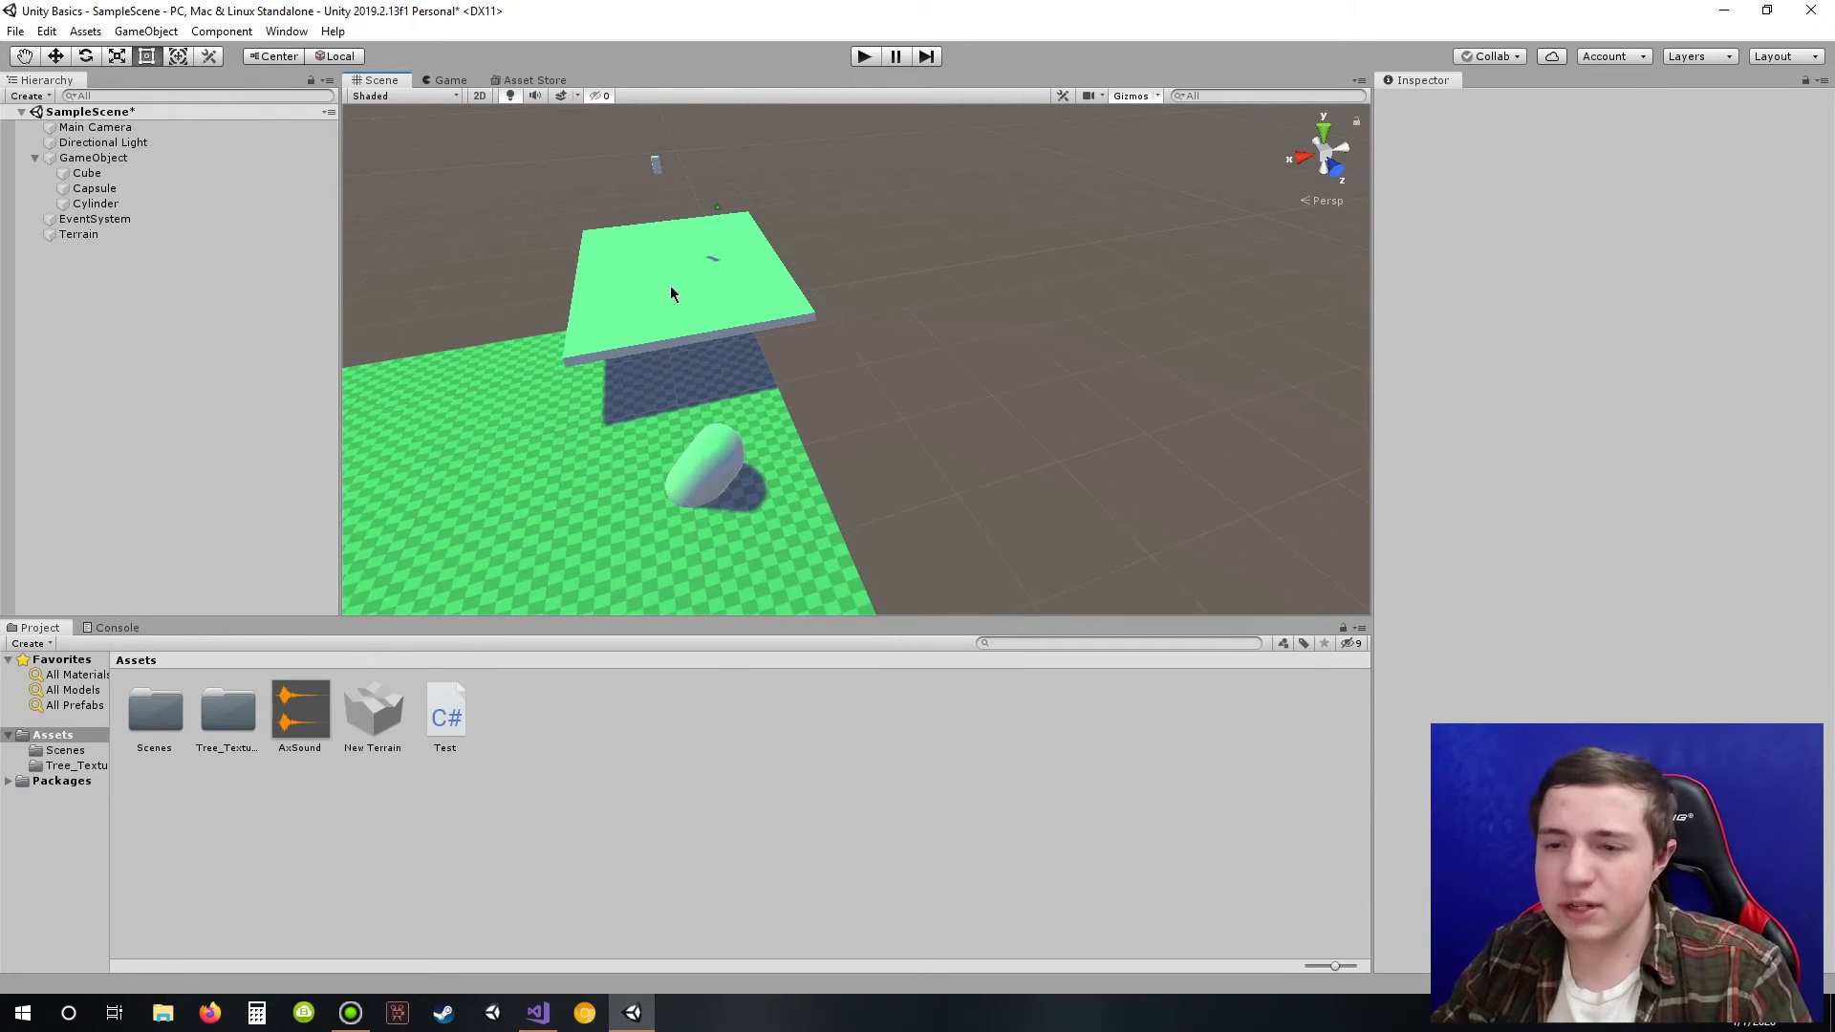
{"action": "key", "text": "ctrl+z"}
Step: Thicken the Cube to a Y scale of about 3.89 with the combined Move, Rotate or Scale tool
{"action": "left_click", "coordinate": [182, 57]}
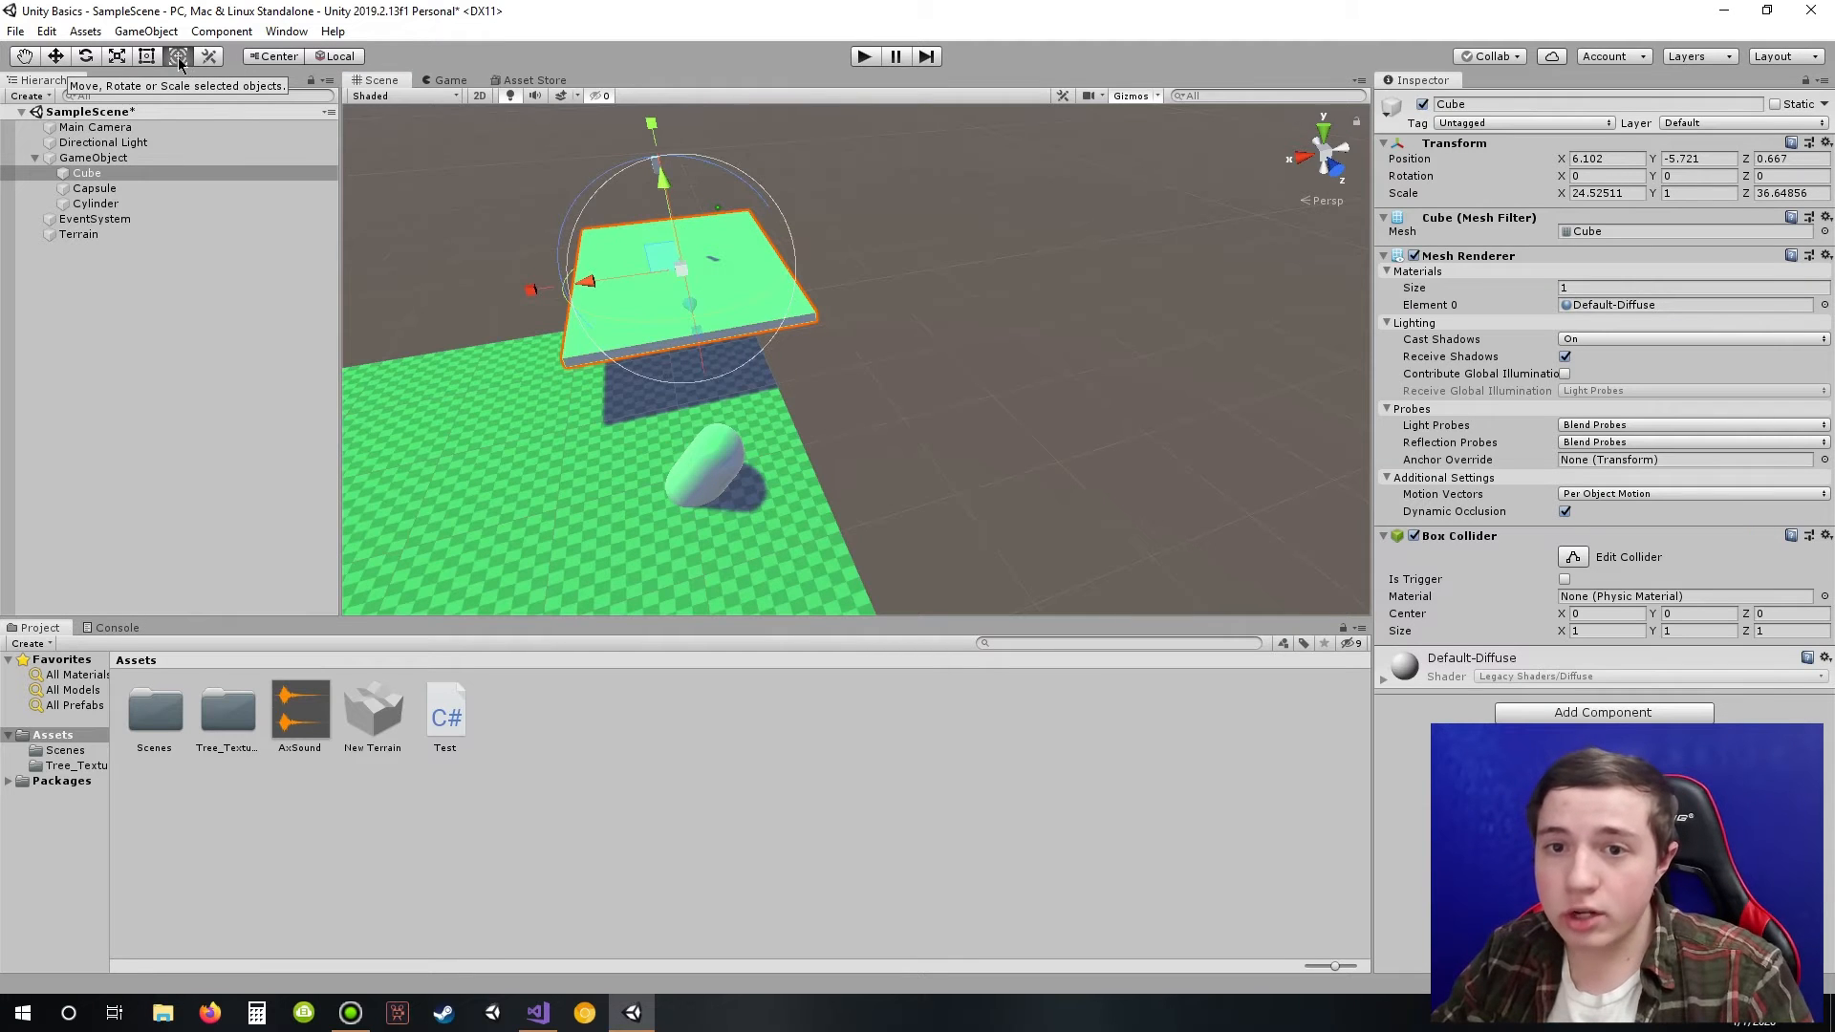
{"action": "middle_click_drag", "start_coordinate": [709, 178], "coordinate": [955, 158]}
{"action": "scroll", "coordinate": [854, 202], "scroll_direction": "up", "scroll_amount": 2}
{"action": "middle_click_drag", "start_coordinate": [853, 204], "coordinate": [956, 432]}
{"action": "left_click_drag", "start_coordinate": [841, 234], "coordinate": [838, 114]}
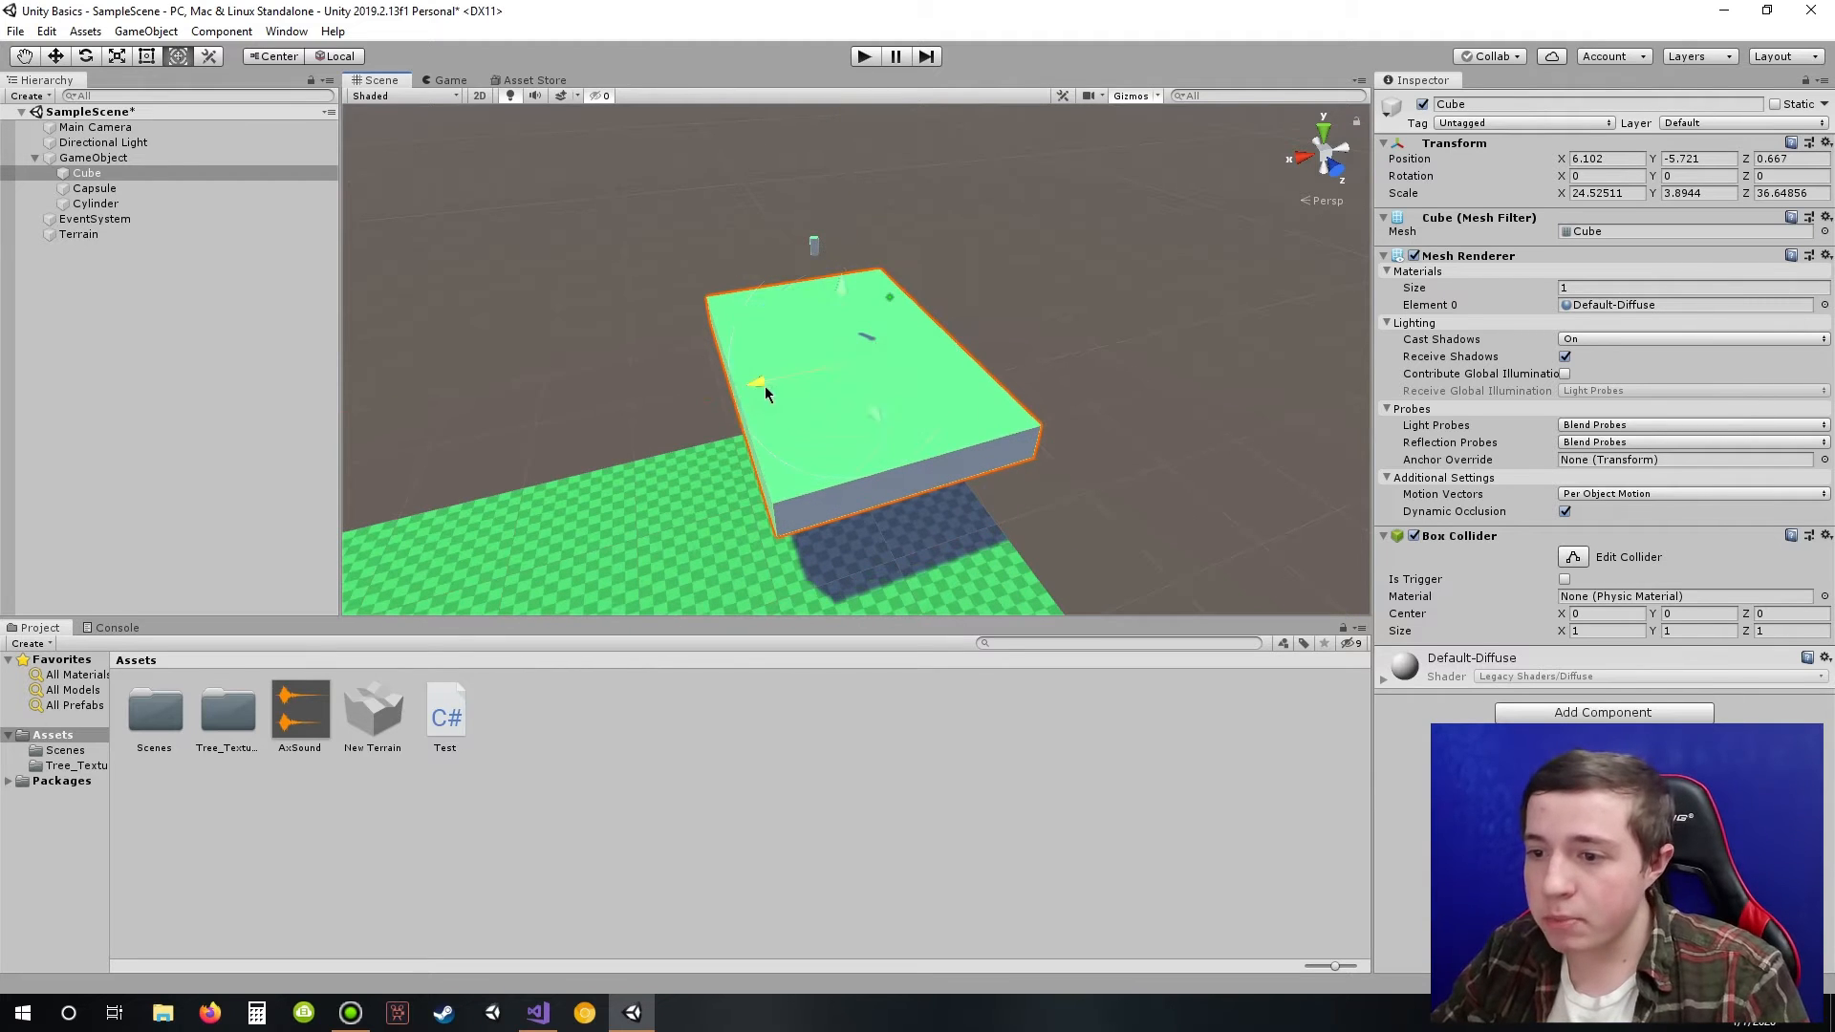
Step: Transform the Cube to about X 8.67, Y 5.01, rotation 10, 20.6, -294.8 and Y scale 5.9, and save the scene
{"action": "left_click_drag", "start_coordinate": [835, 267], "coordinate": [449, 776]}
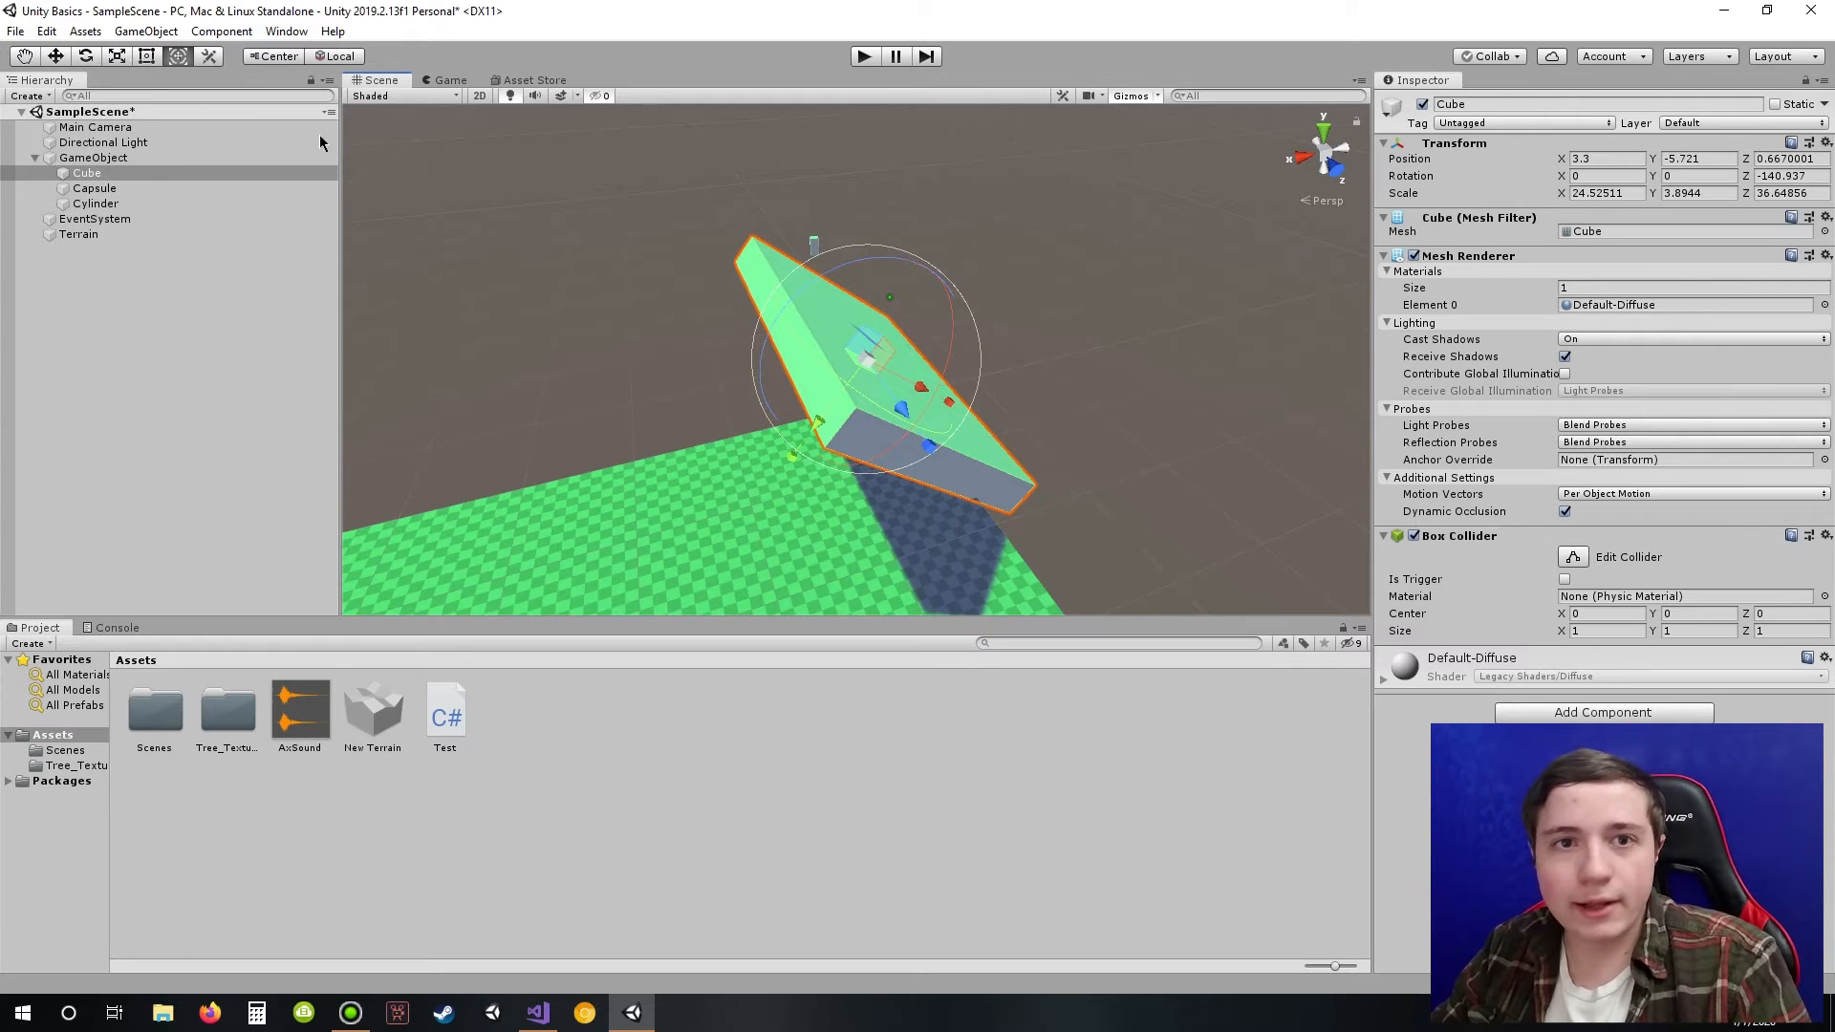
{"action": "left_click_drag", "start_coordinate": [906, 274], "coordinate": [801, 224]}
{"action": "left_click_drag", "start_coordinate": [925, 209], "coordinate": [980, 173]}
{"action": "left_click_drag", "start_coordinate": [904, 253], "coordinate": [996, 329]}
{"action": "key", "text": "ctrl+s"}
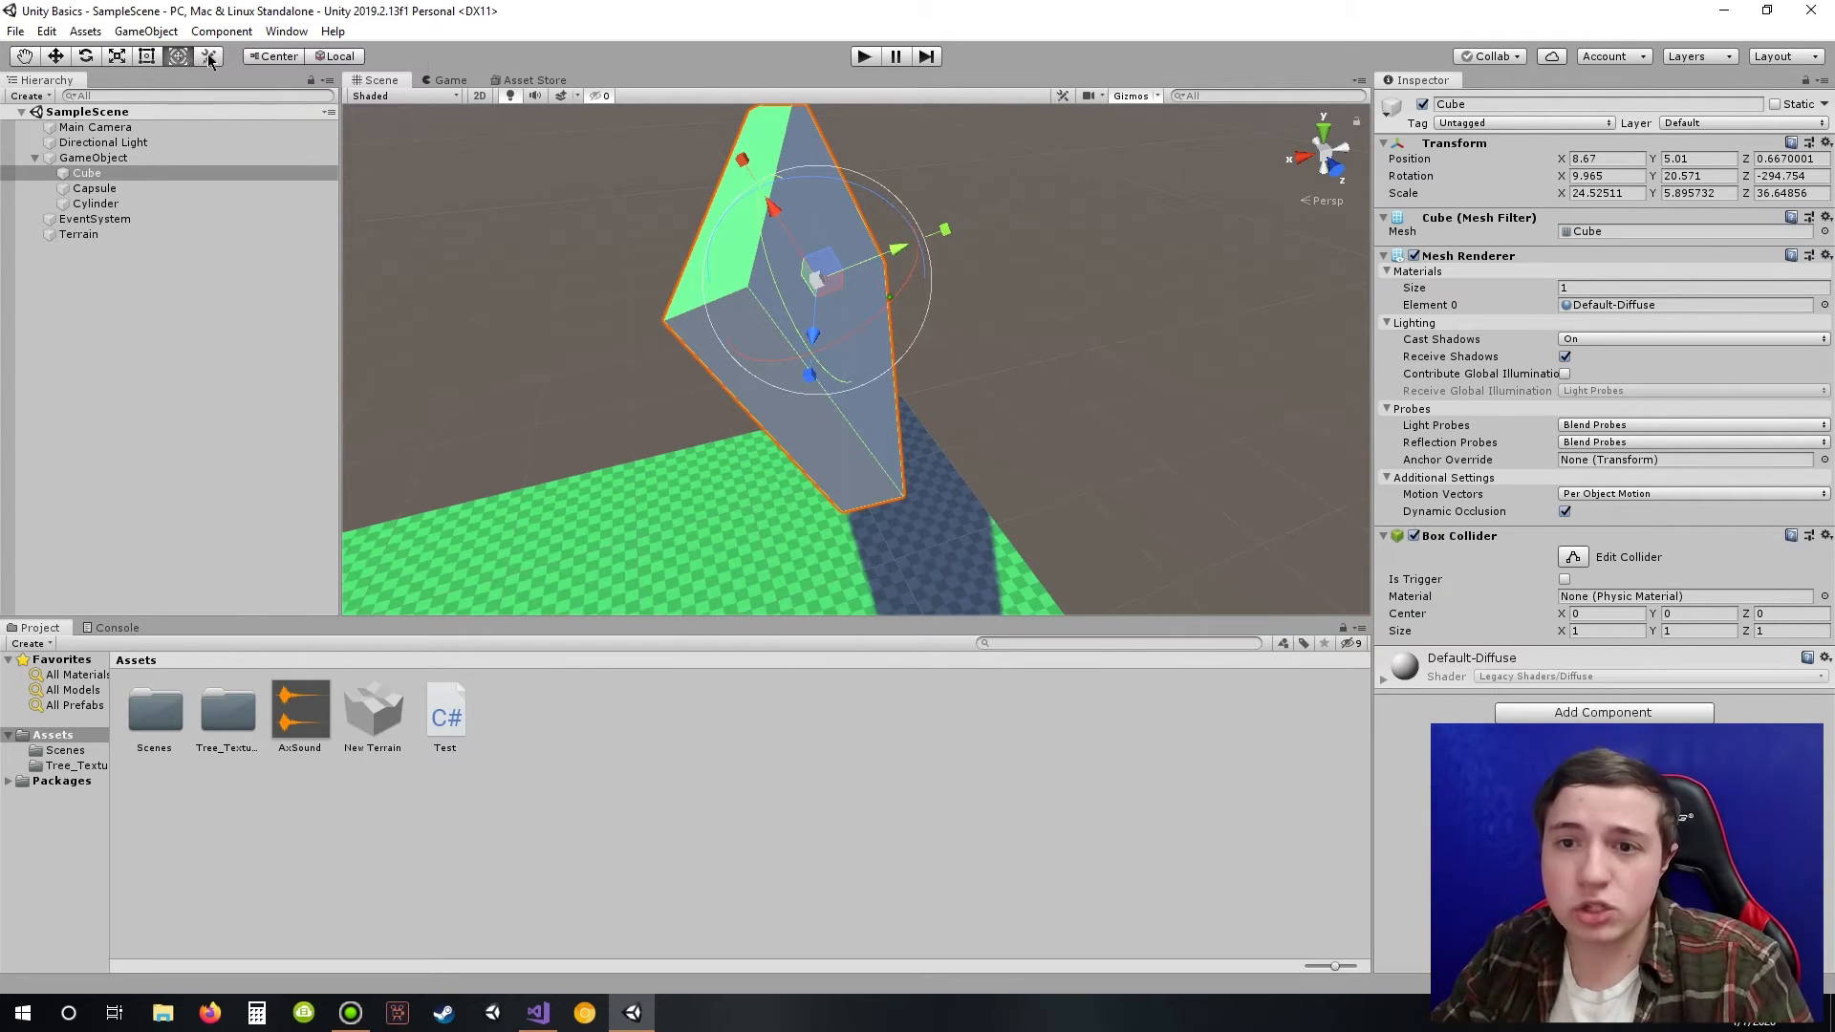
Step: Switch to the Move tool and view the Cube and terrain from farther away
{"action": "left_click", "coordinate": [61, 59]}
{"action": "middle_click_drag", "start_coordinate": [962, 227], "coordinate": [1194, 258]}
{"action": "scroll", "coordinate": [916, 319], "scroll_direction": "down", "scroll_amount": 10}
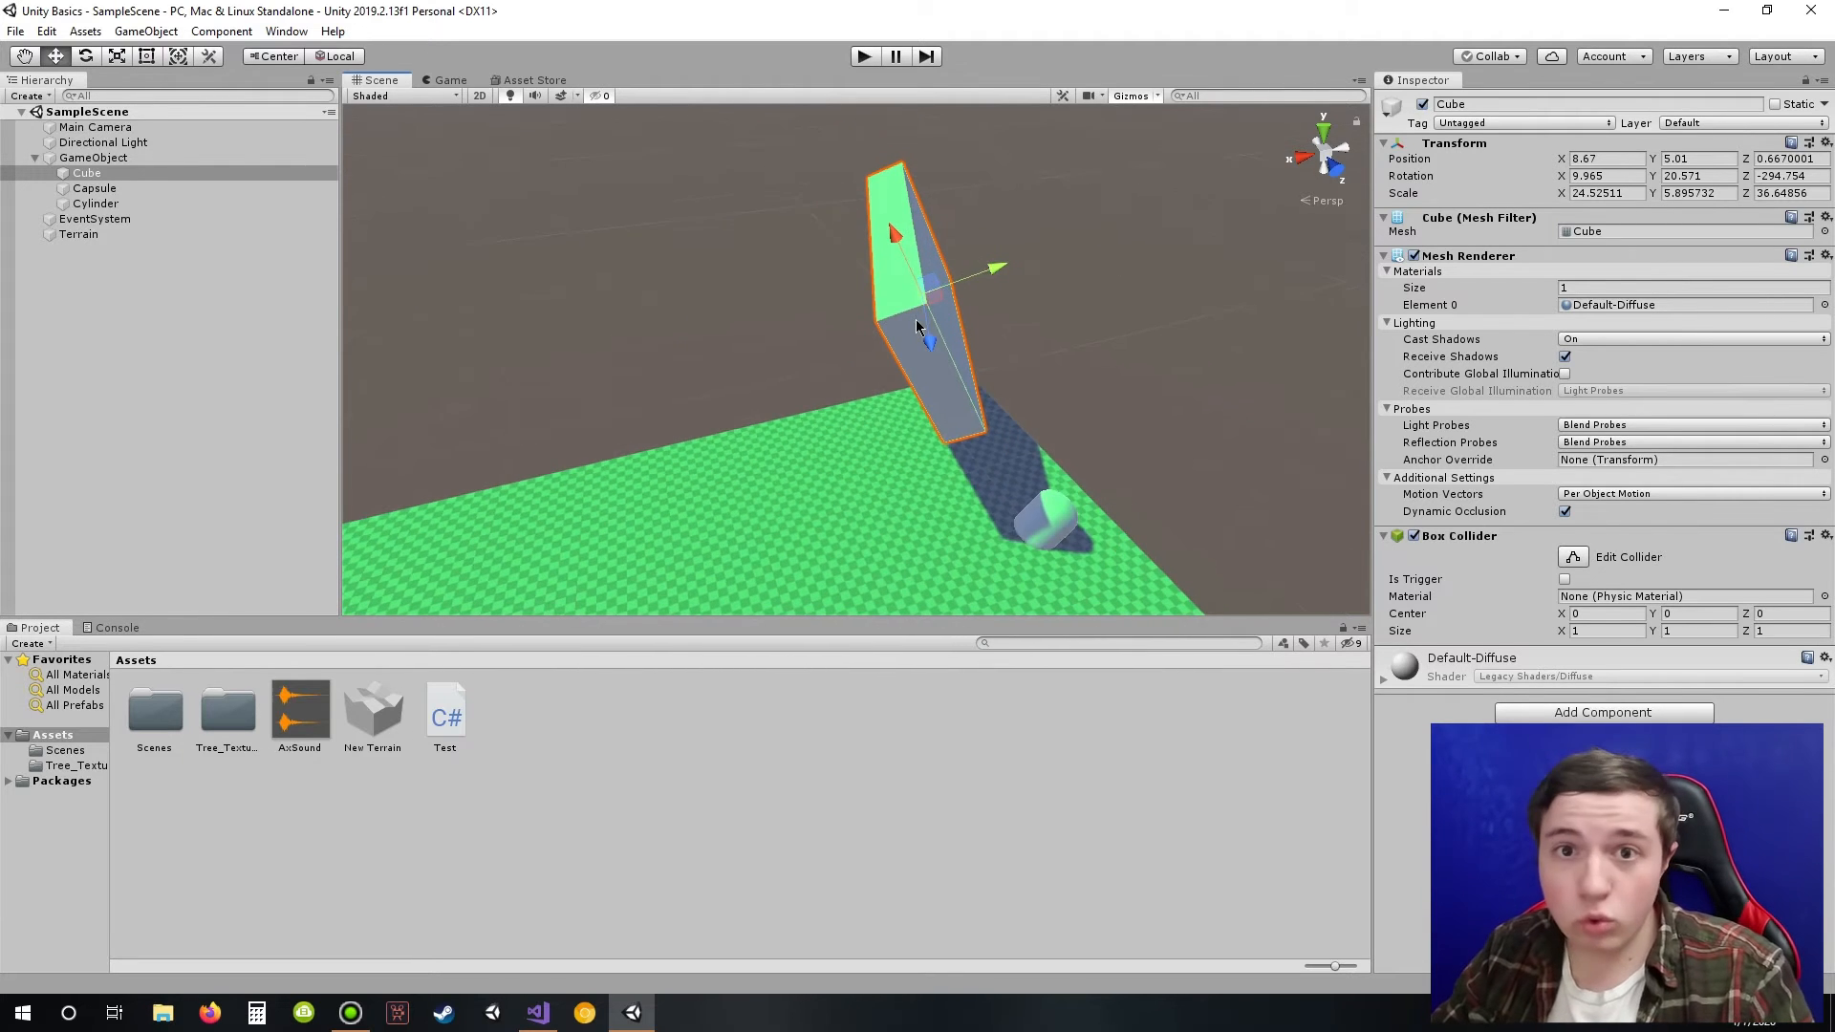
{"action": "scroll", "coordinate": [869, 326], "scroll_direction": "down", "scroll_amount": 2}
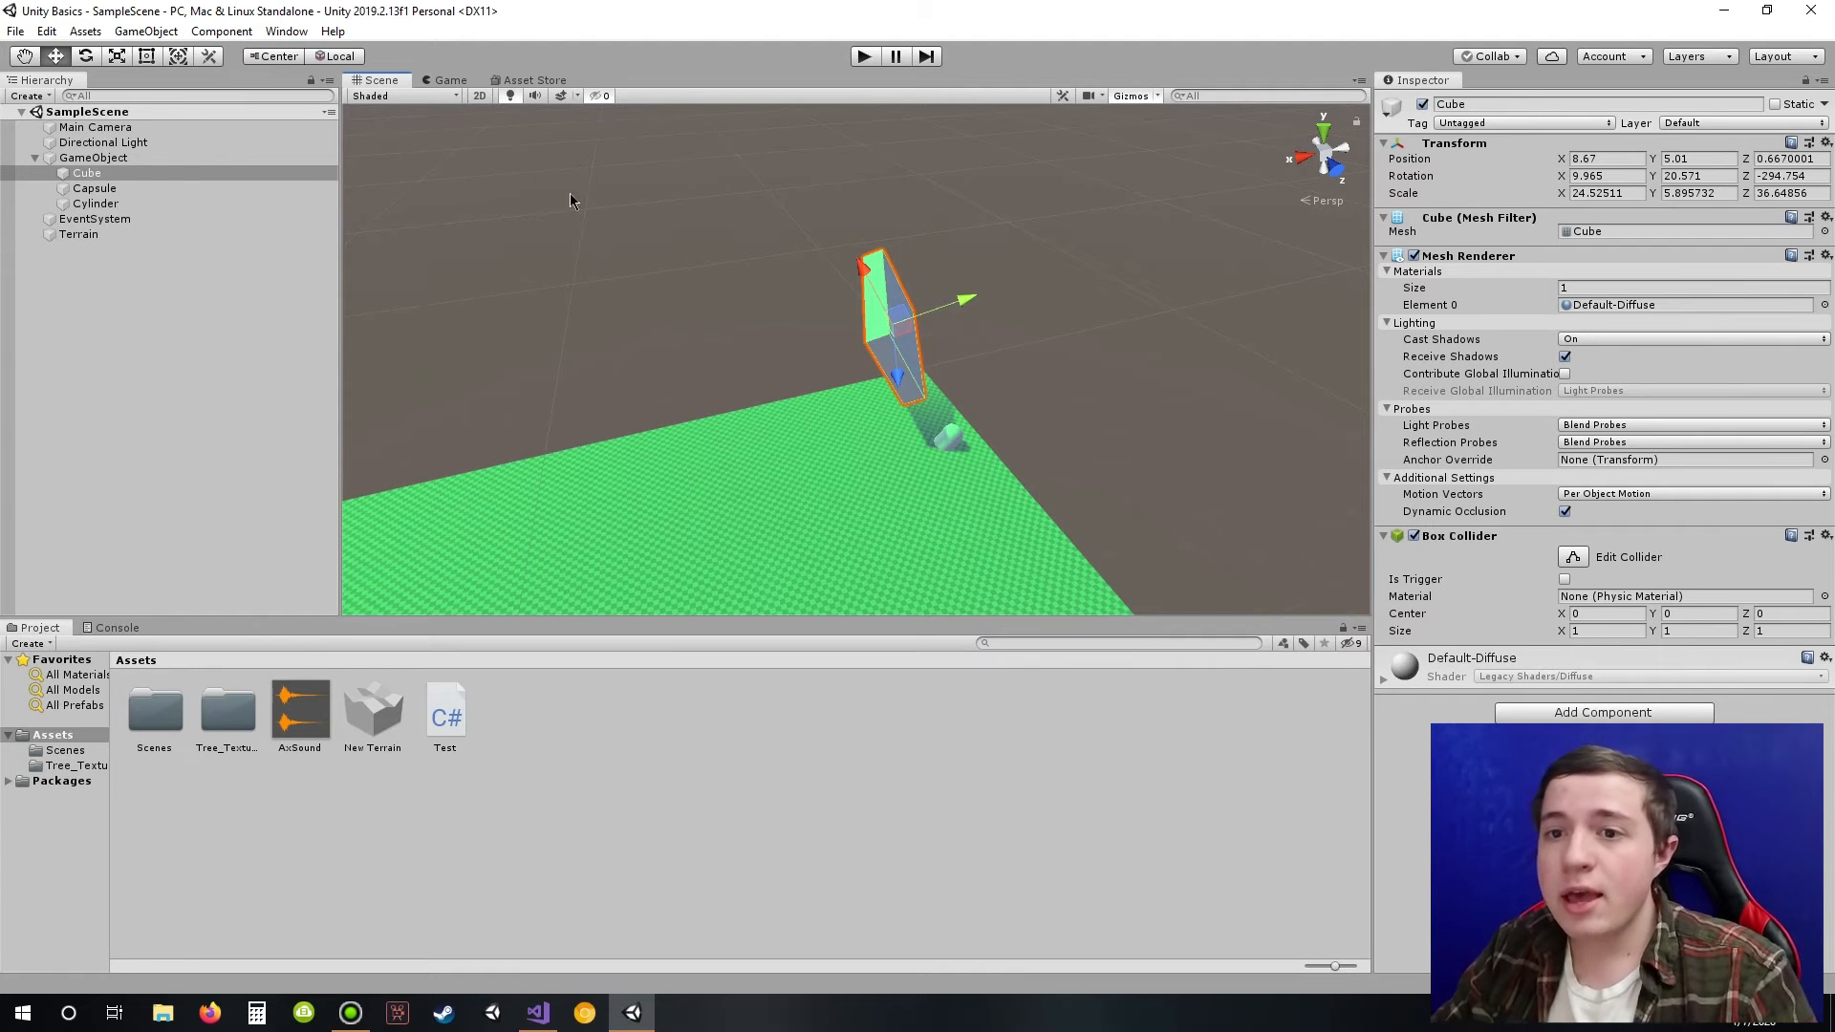
Step: Open the Lighting Settings window and dock it beside the Inspector
{"action": "left_click", "coordinate": [286, 32]}
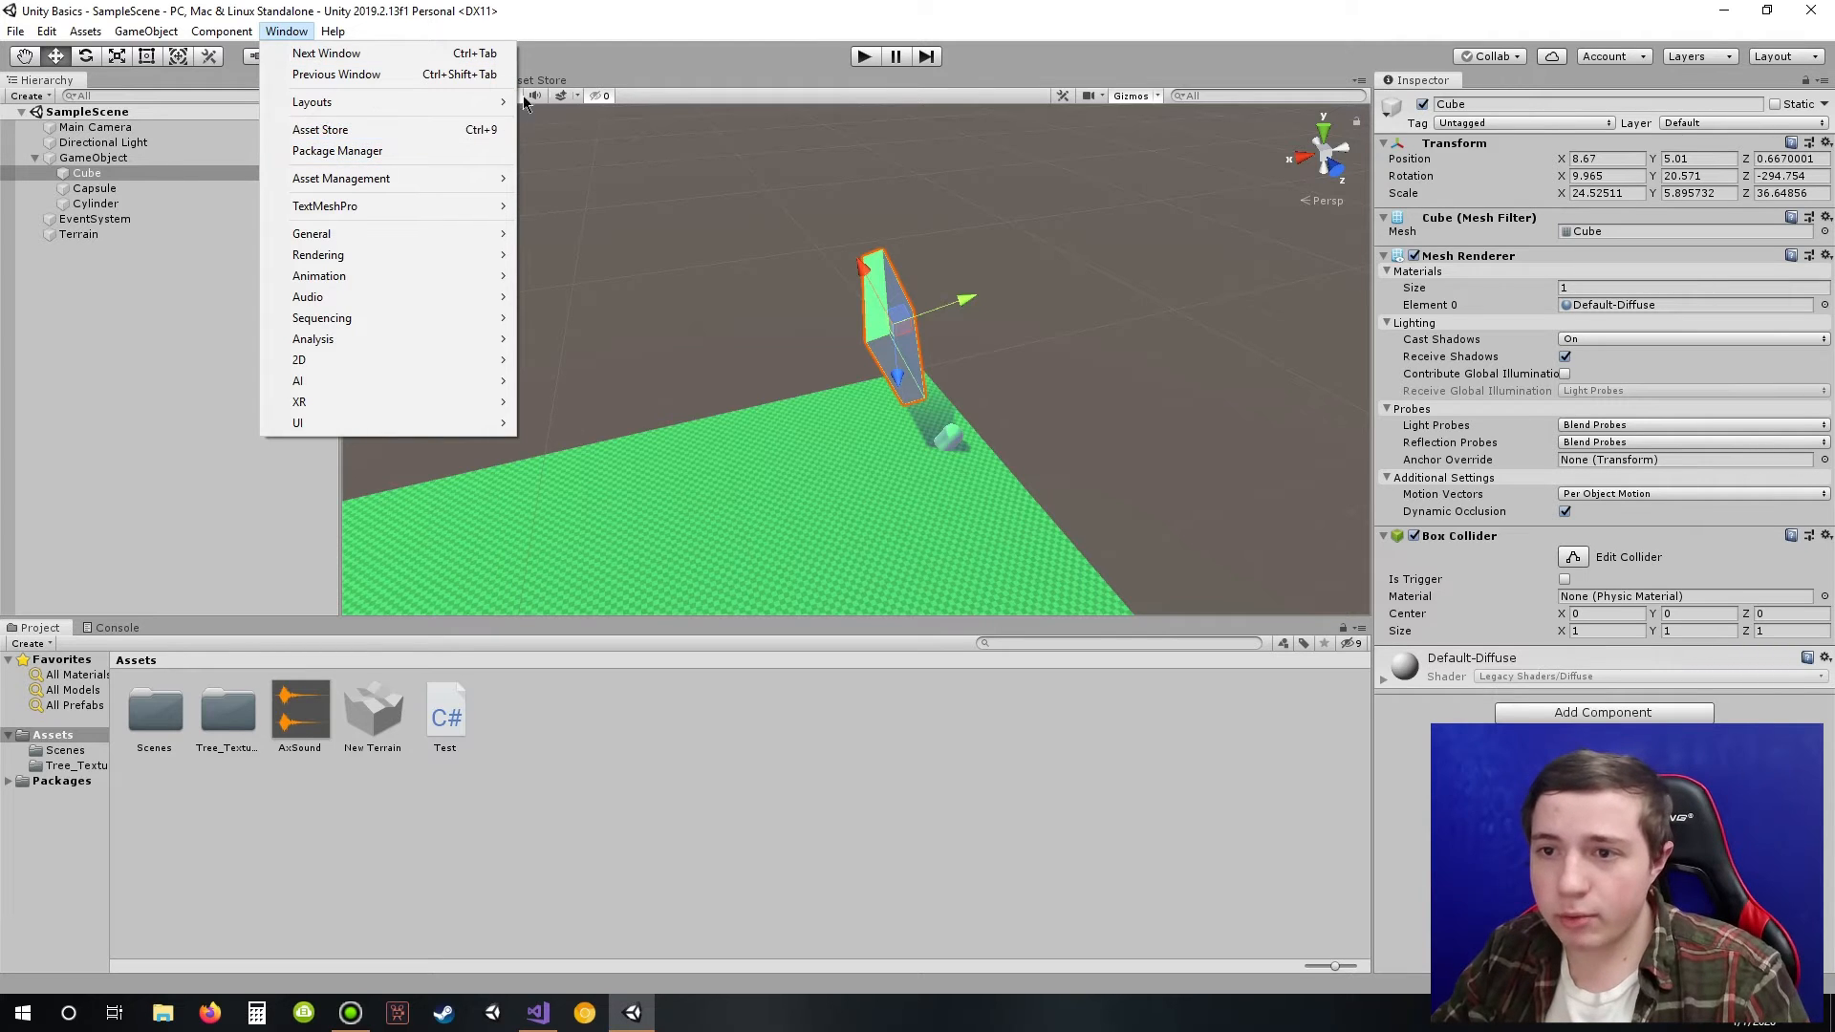
{"action": "mouse_move", "coordinate": [341, 207]}
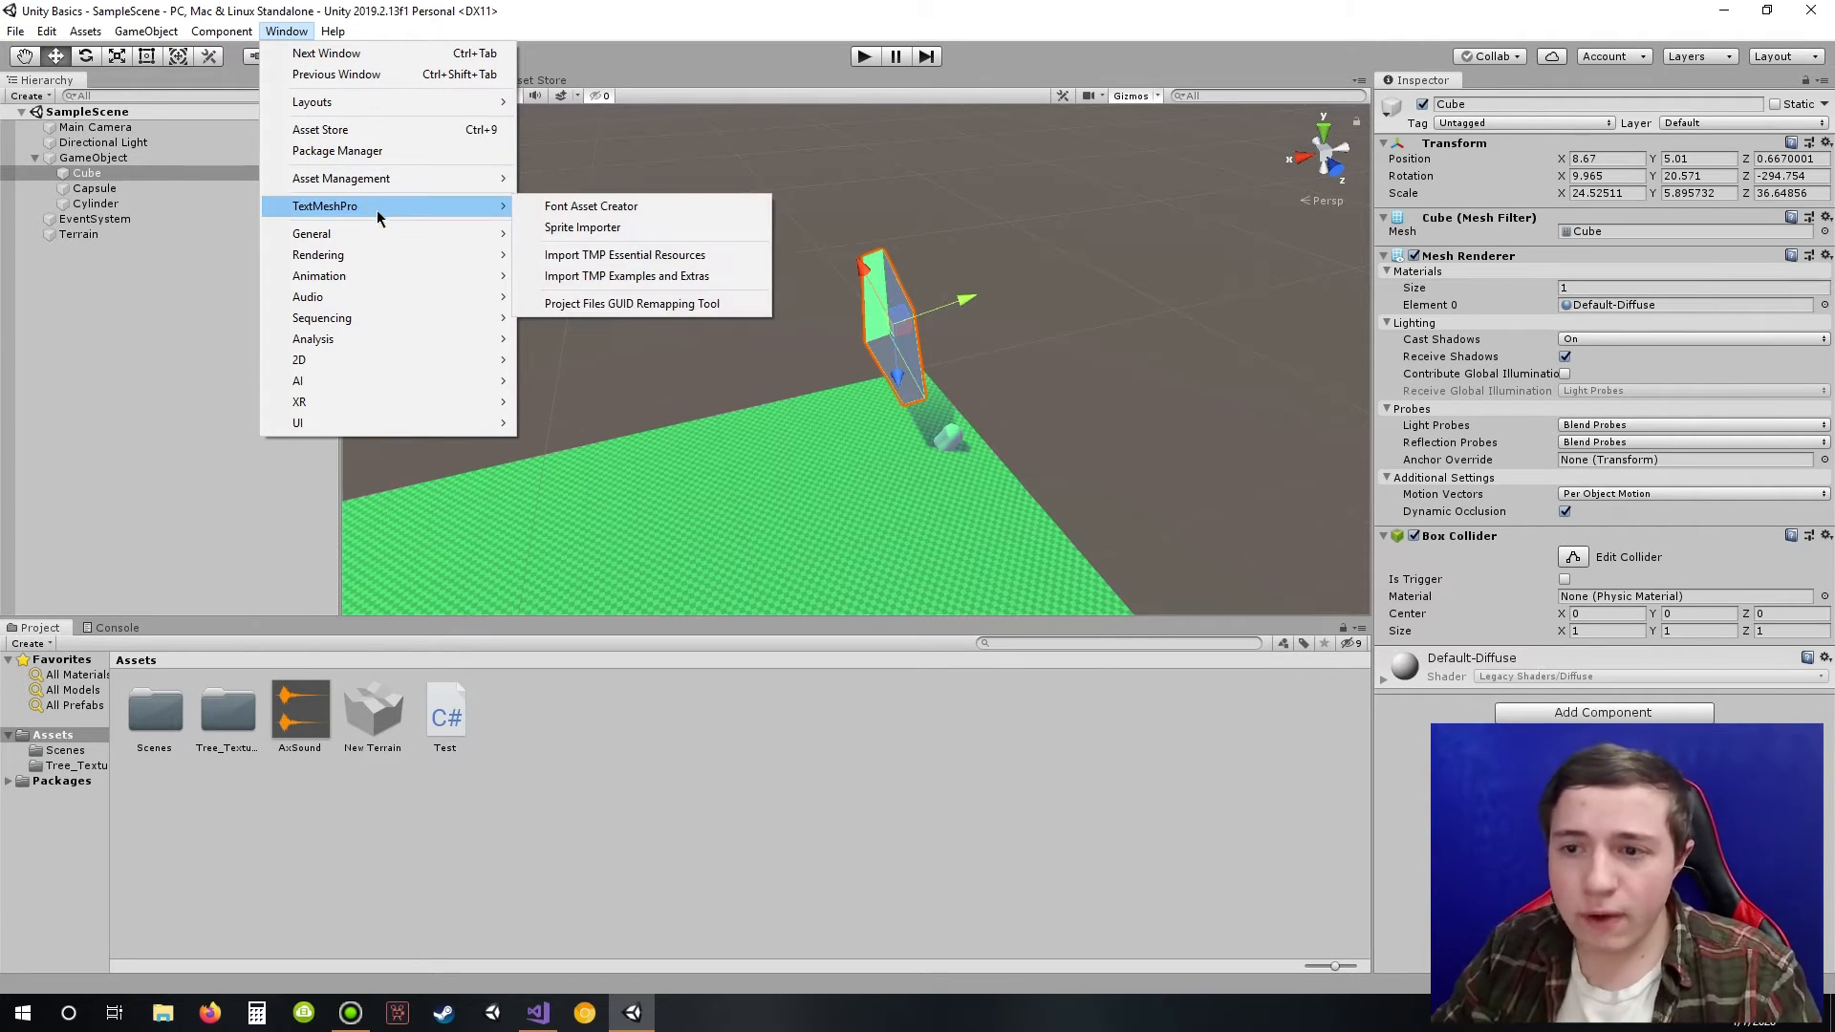
{"action": "mouse_move", "coordinate": [376, 239]}
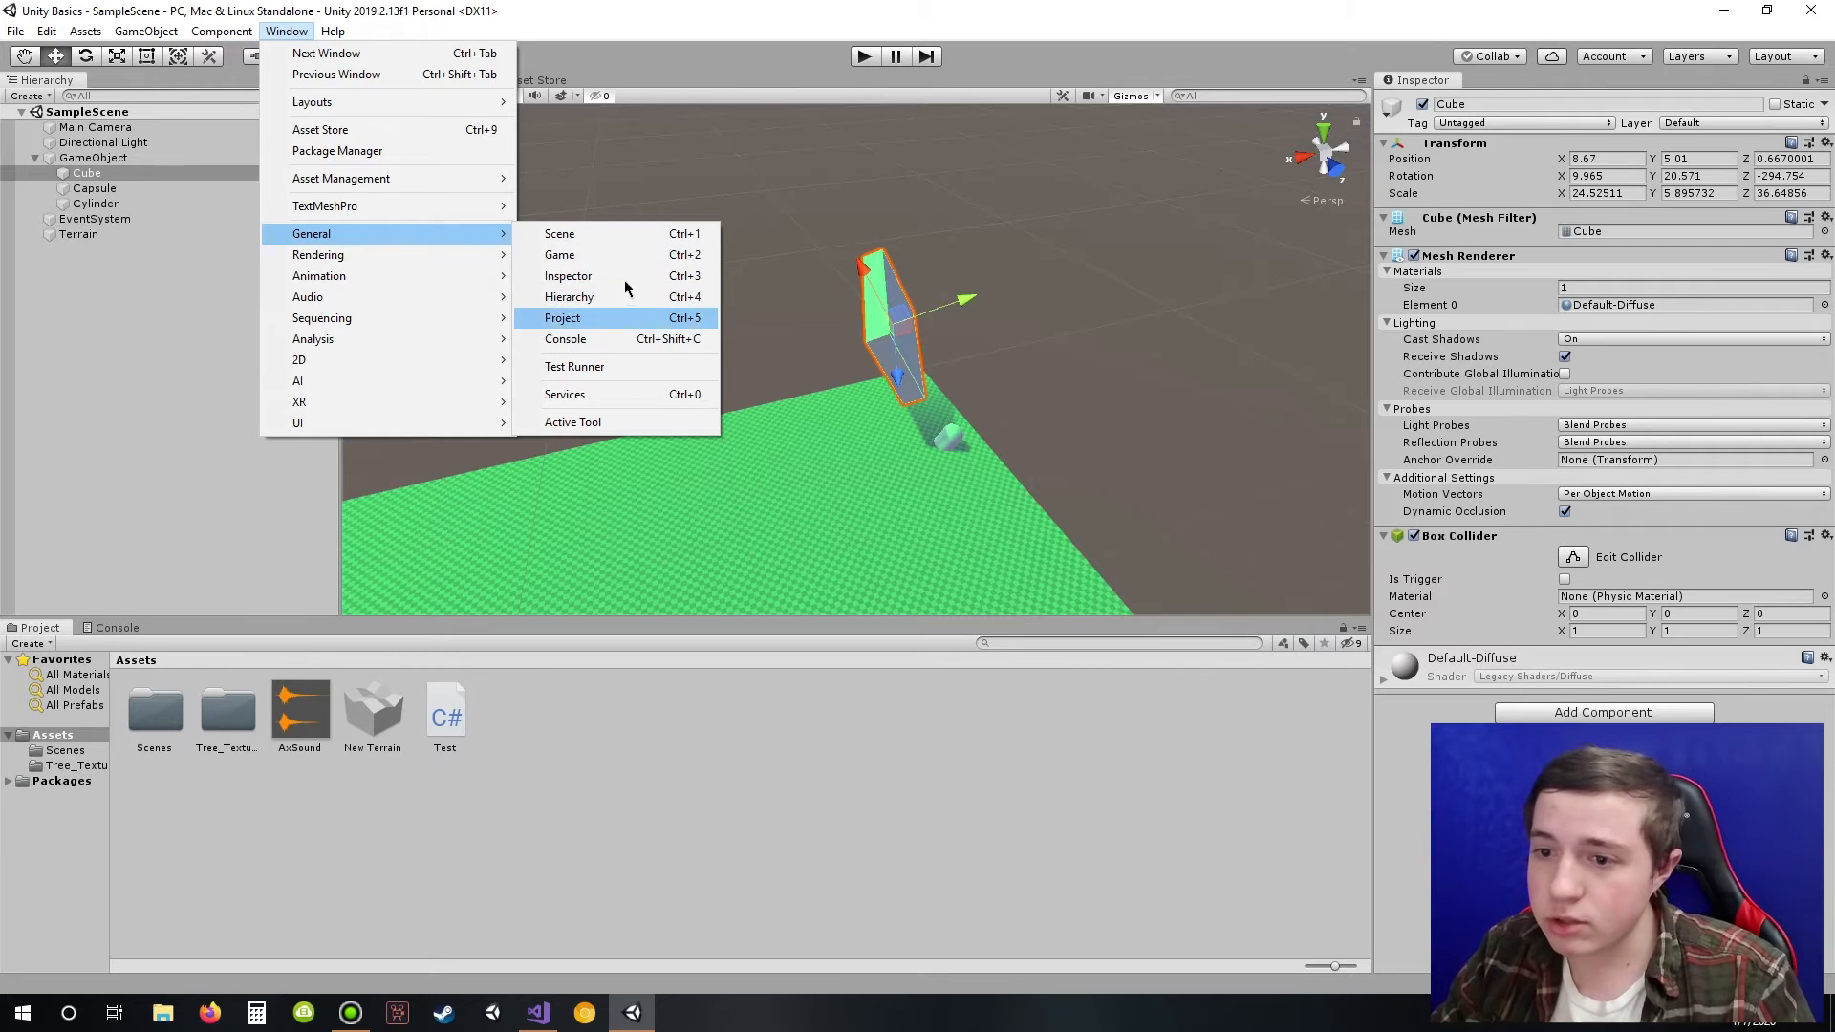
{"action": "mouse_move", "coordinate": [449, 258]}
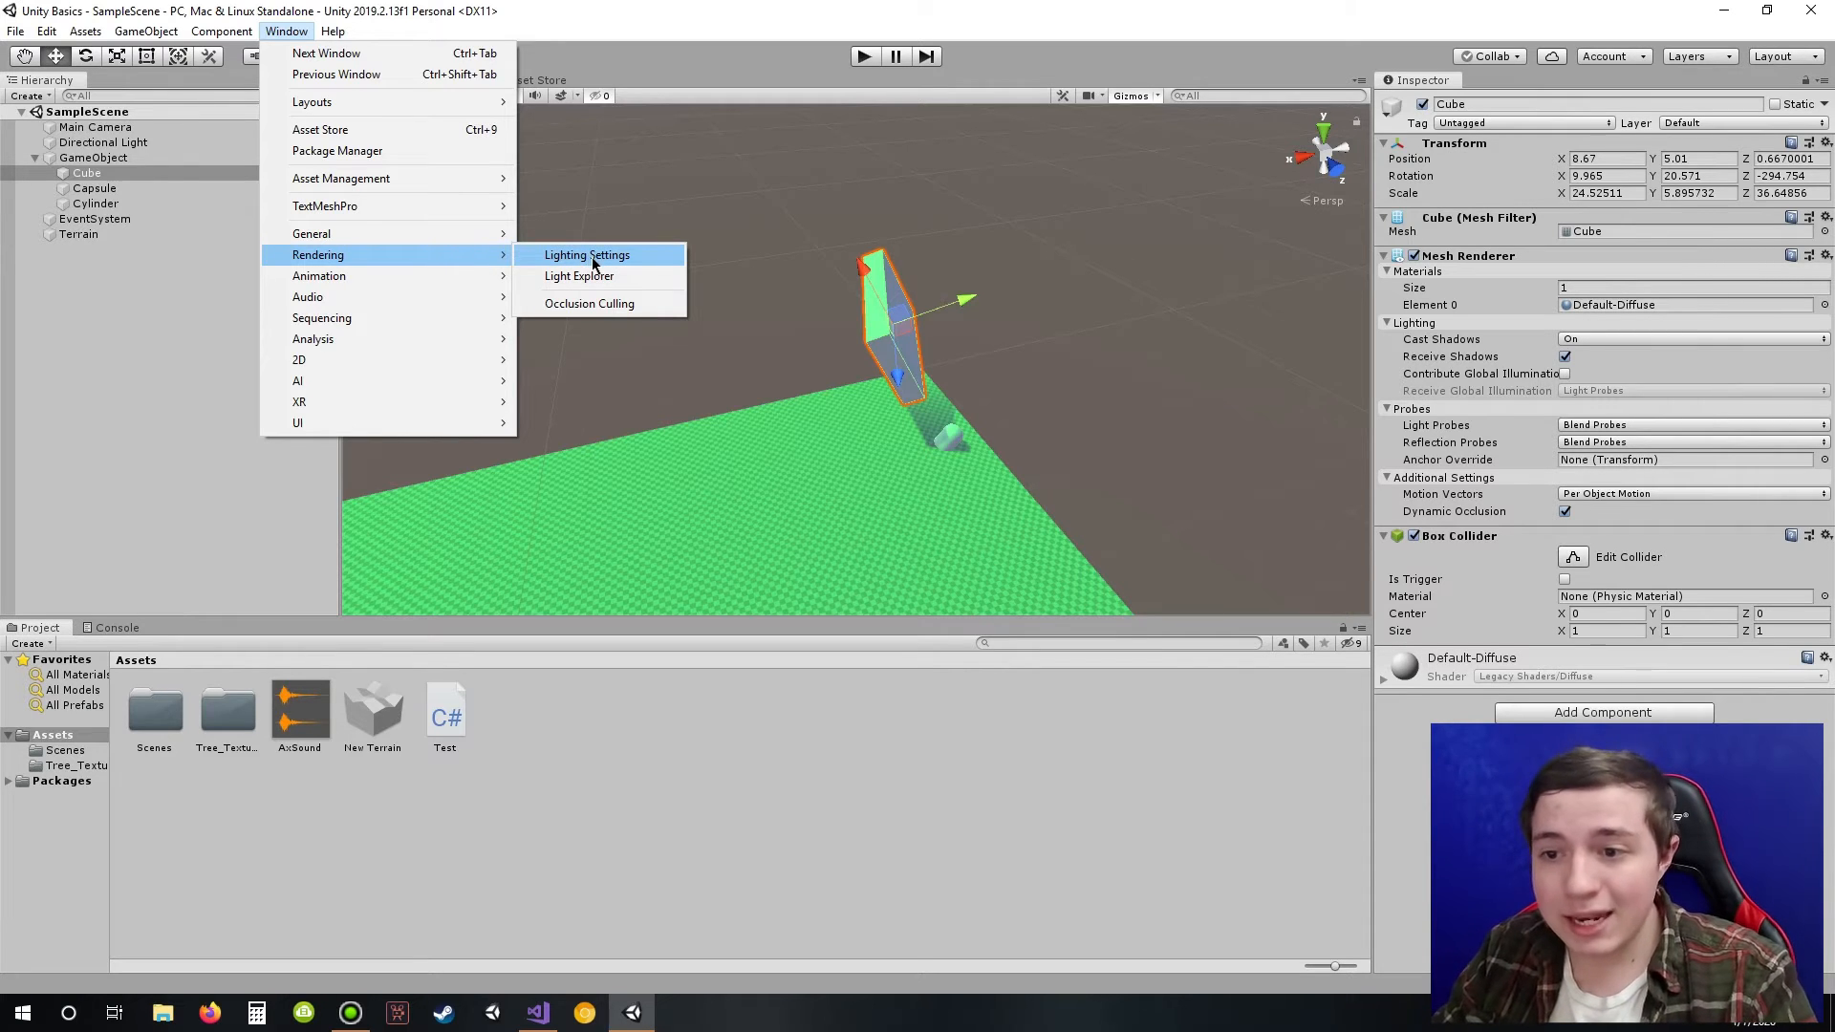
{"action": "left_click", "coordinate": [541, 256]}
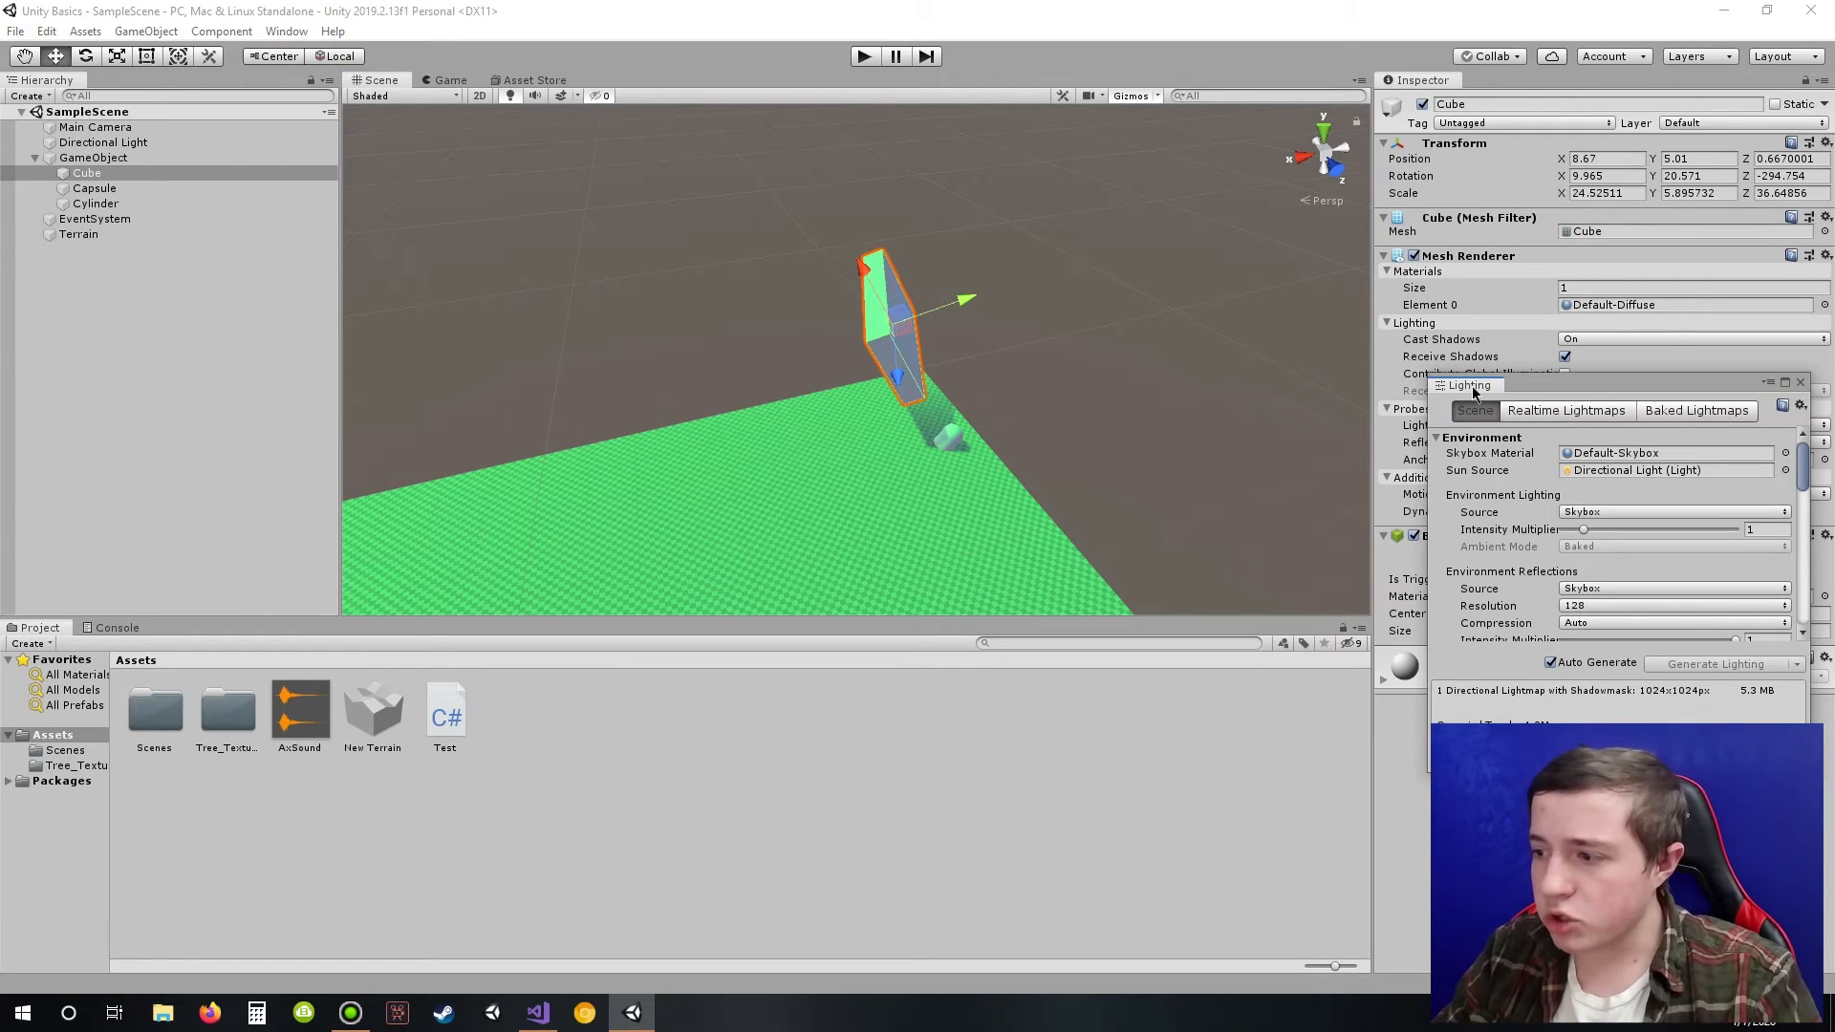
{"action": "left_click_drag", "start_coordinate": [1480, 389], "coordinate": [1486, 83]}
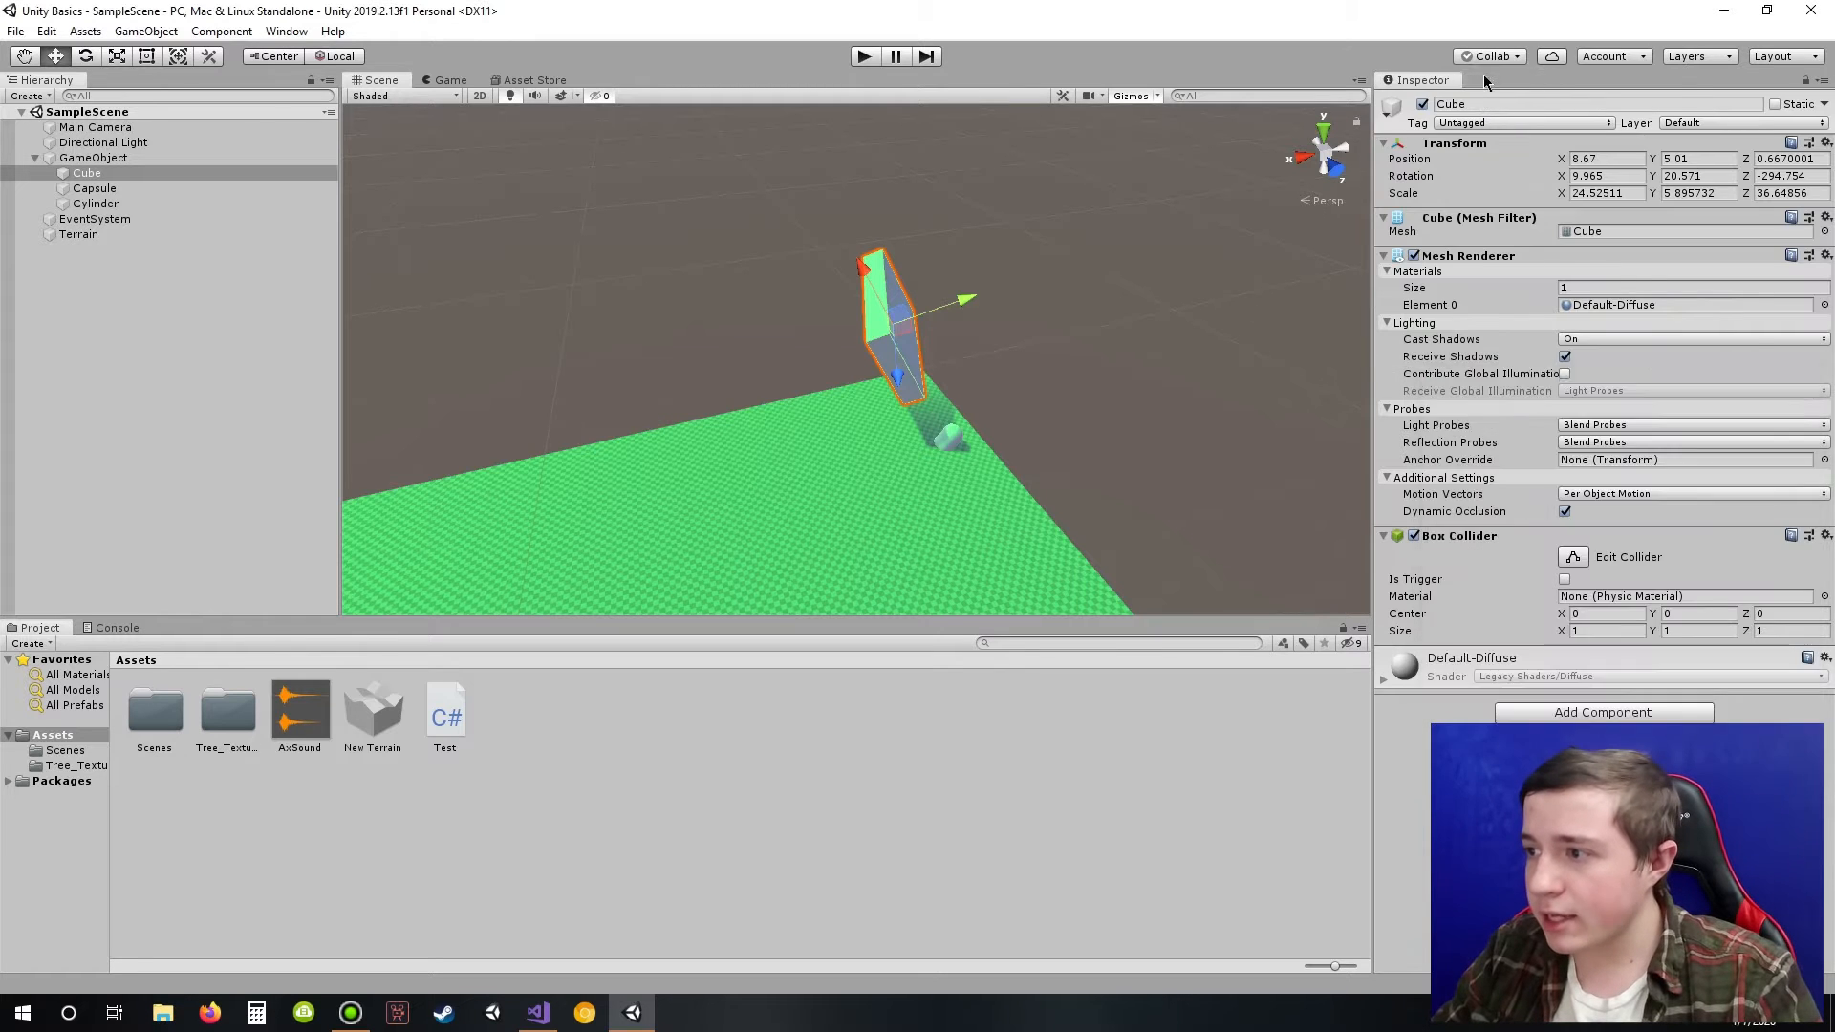
Step: Look through the Lighting settings and try Gradient as the Environment Lighting source
{"action": "scroll", "coordinate": [1549, 335], "scroll_direction": "down", "scroll_amount": 5}
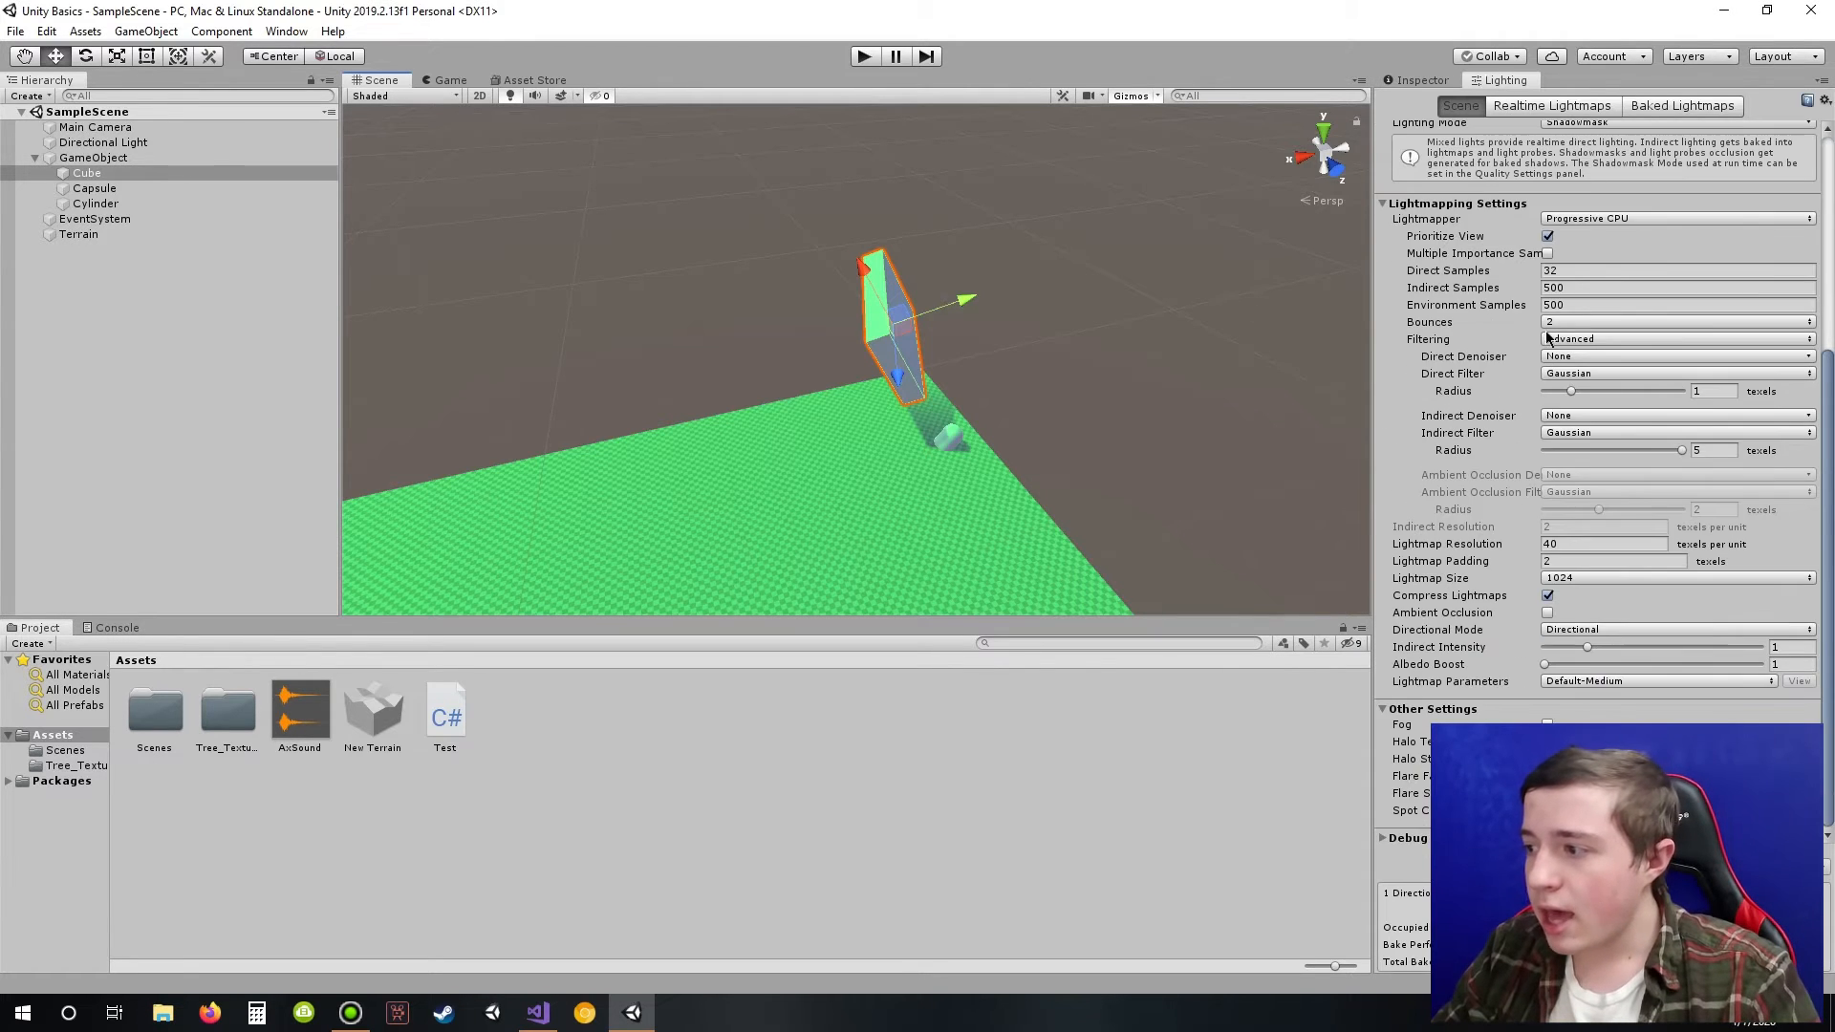
{"action": "scroll", "coordinate": [1544, 469], "scroll_direction": "up", "scroll_amount": 5}
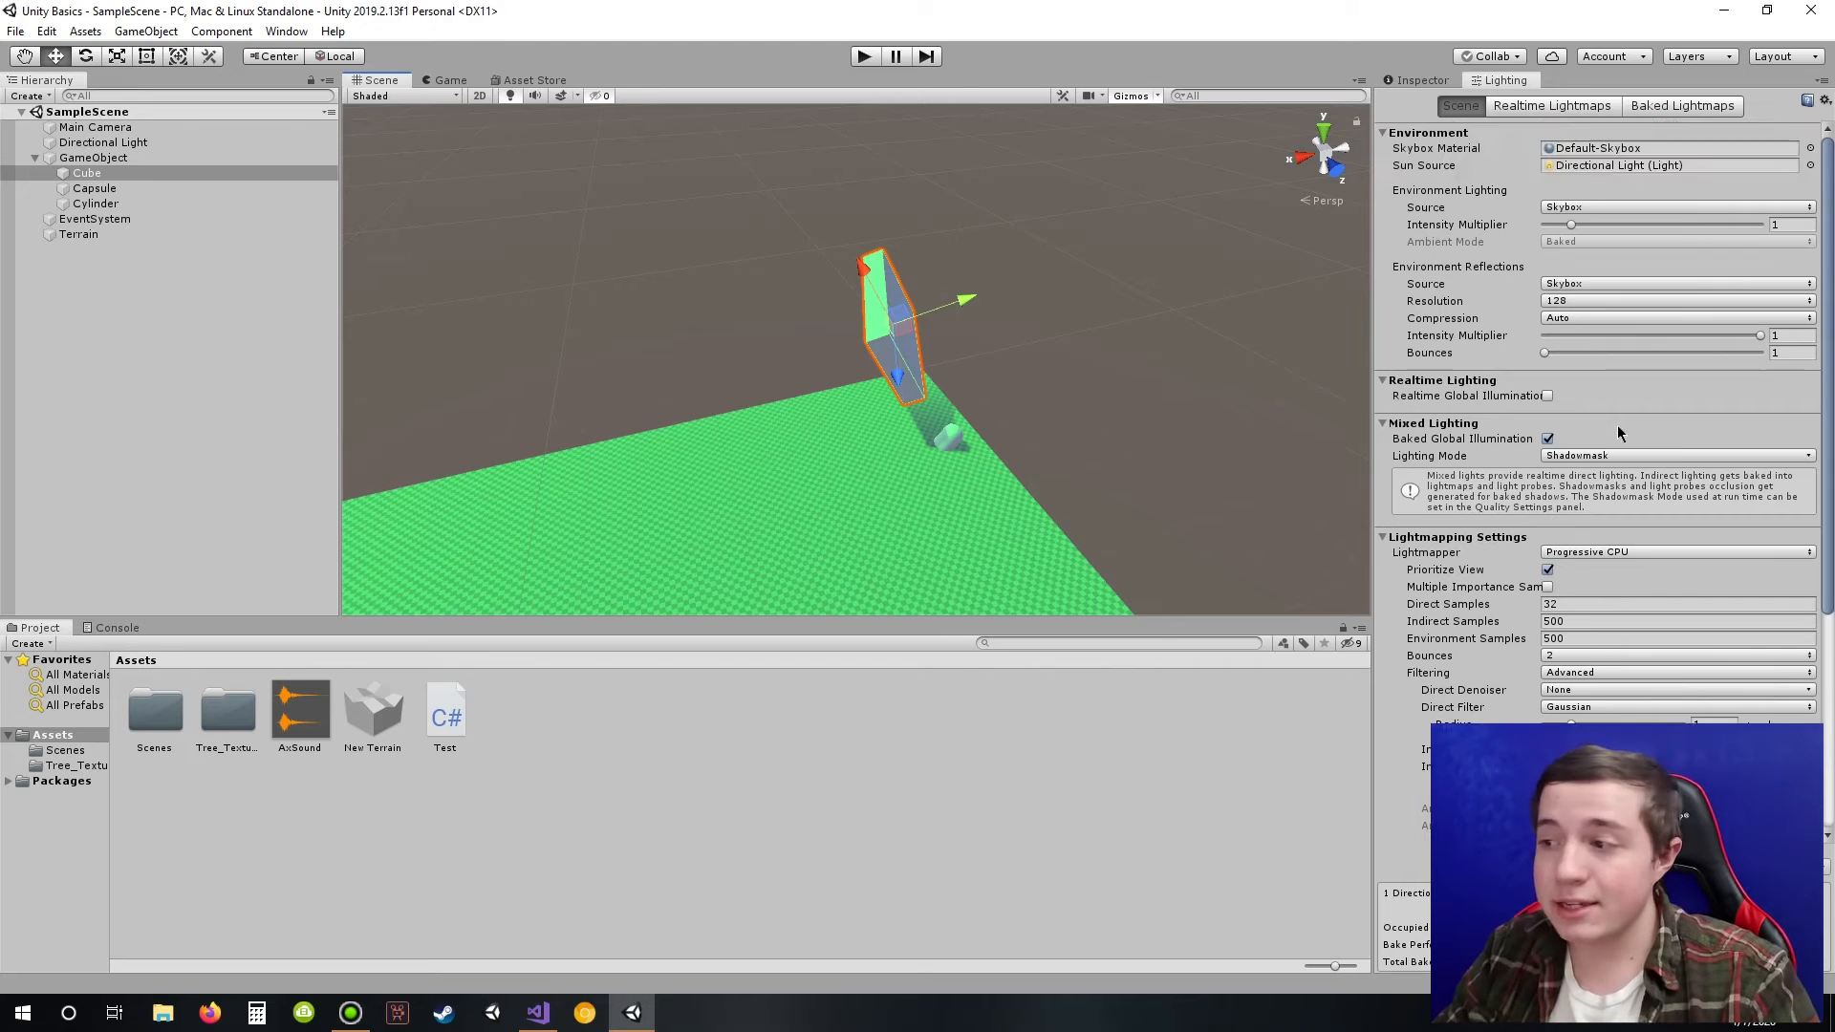
{"action": "scroll", "coordinate": [1617, 426], "scroll_direction": "down", "scroll_amount": 5}
{"action": "scroll", "coordinate": [1617, 401], "scroll_direction": "up", "scroll_amount": 5}
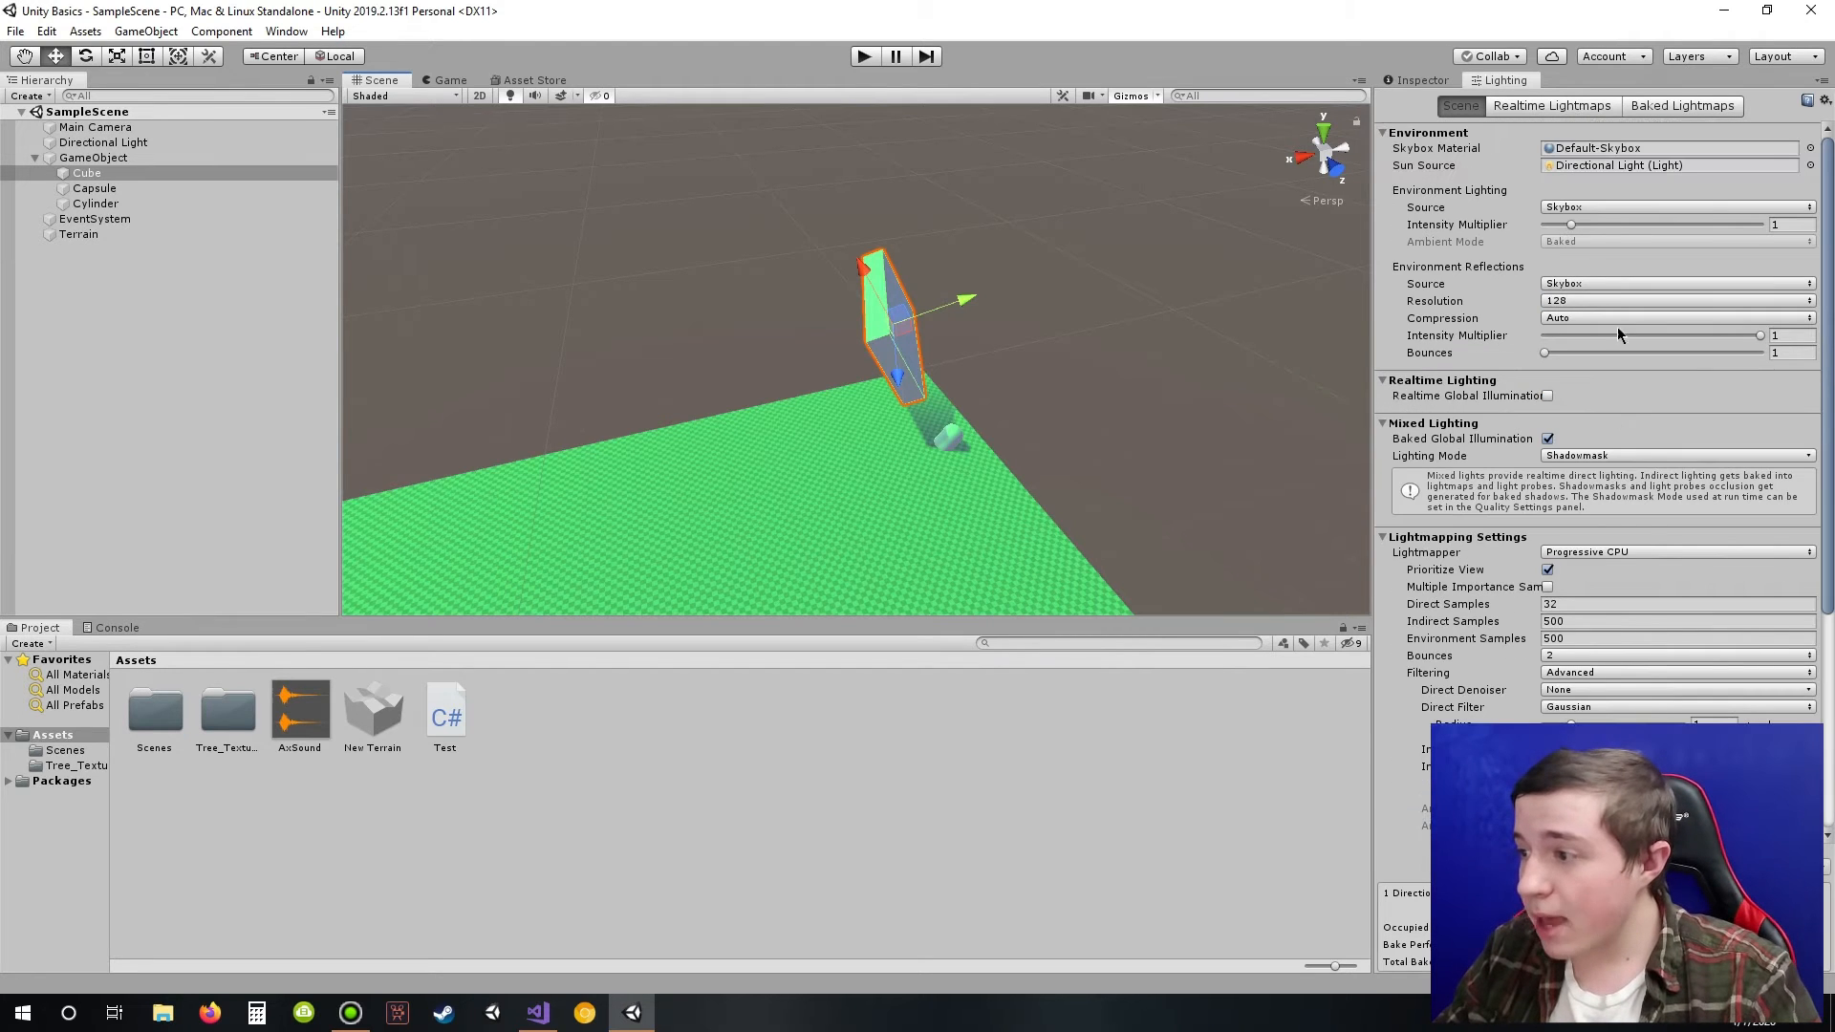
{"action": "left_click", "coordinate": [1579, 207]}
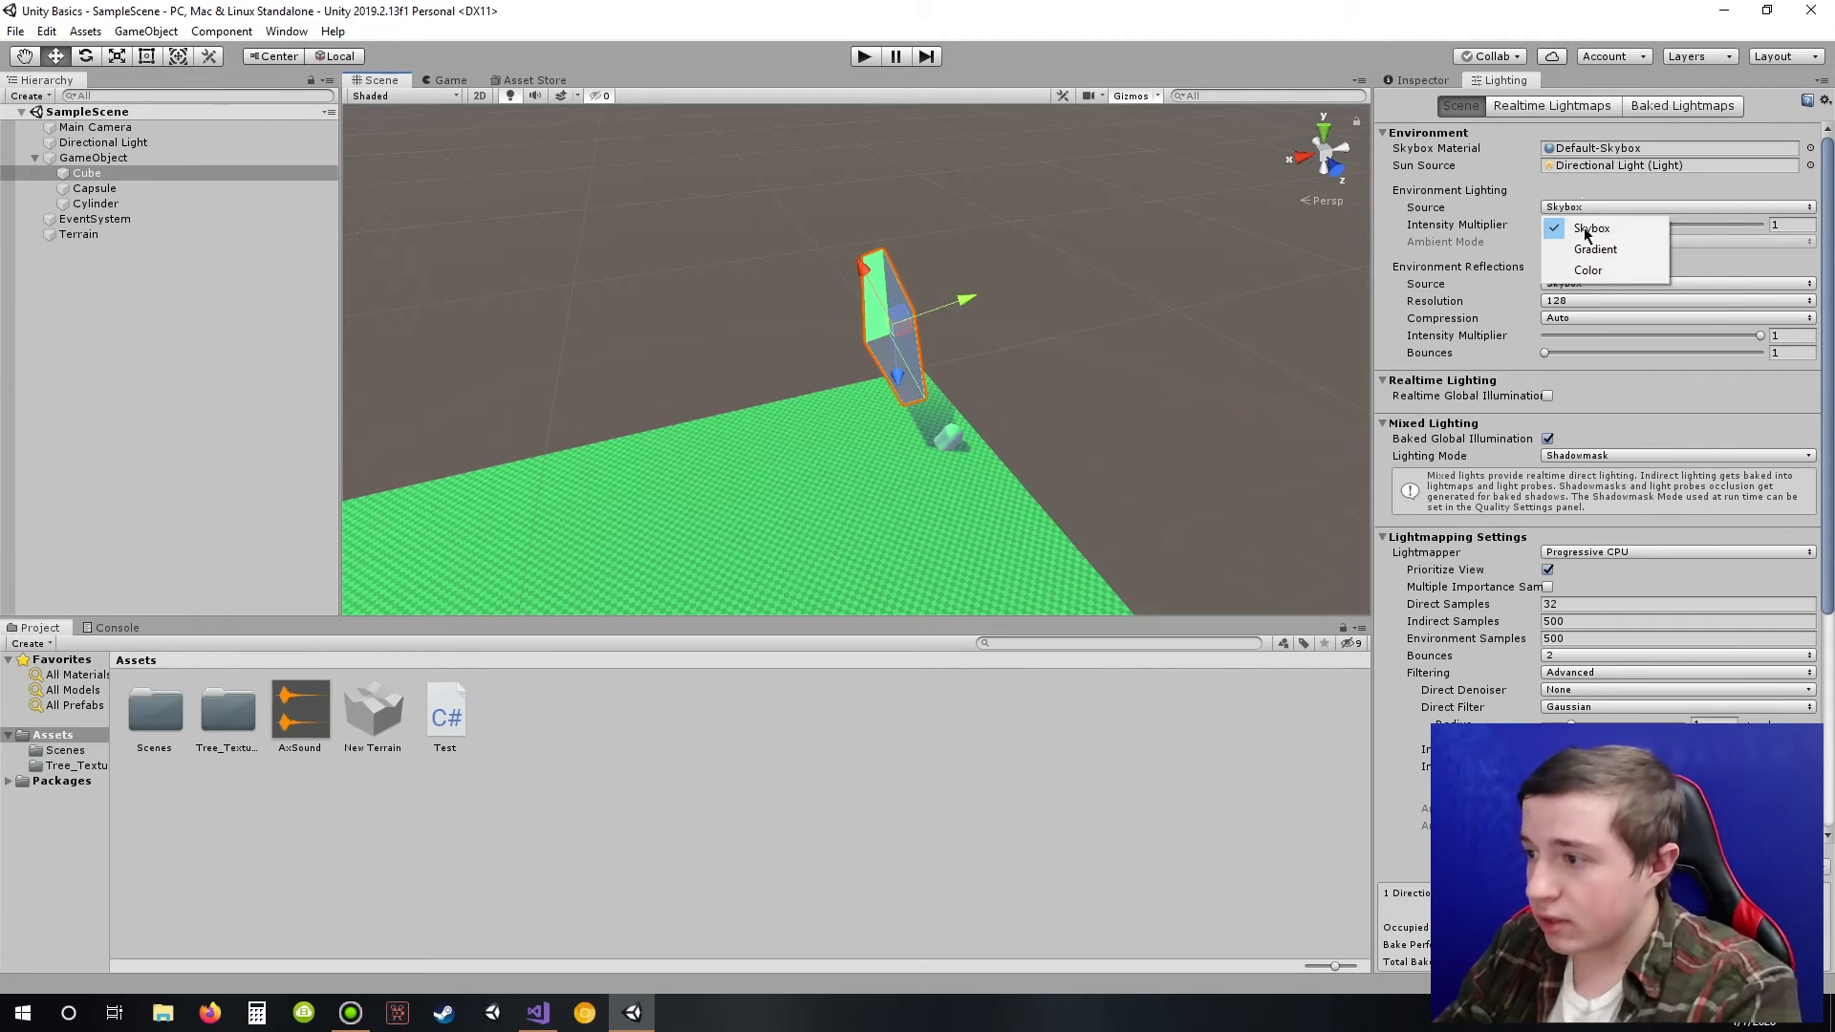
{"action": "left_click", "coordinate": [1602, 267]}
{"action": "right_click_drag", "start_coordinate": [1270, 365], "coordinate": [1233, 361]}
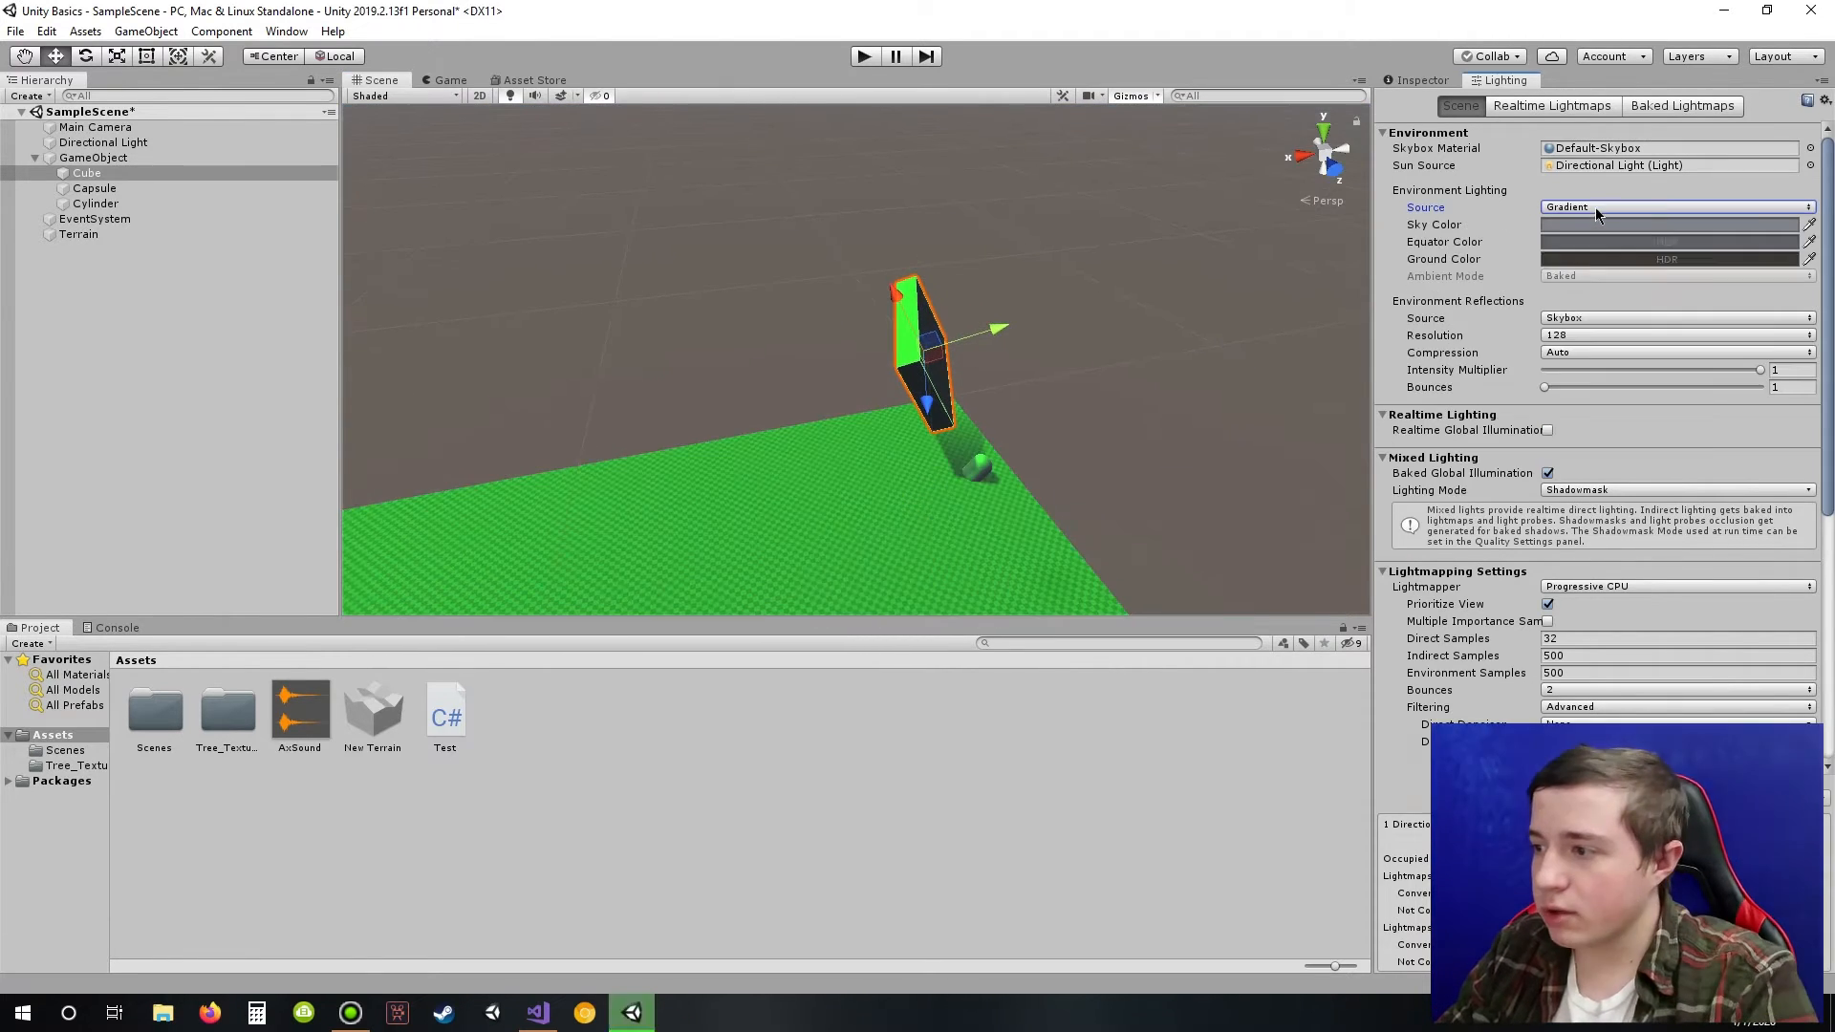
Step: Try Color as the Environment Lighting source, and return the source to Skybox
{"action": "left_click", "coordinate": [1597, 209]}
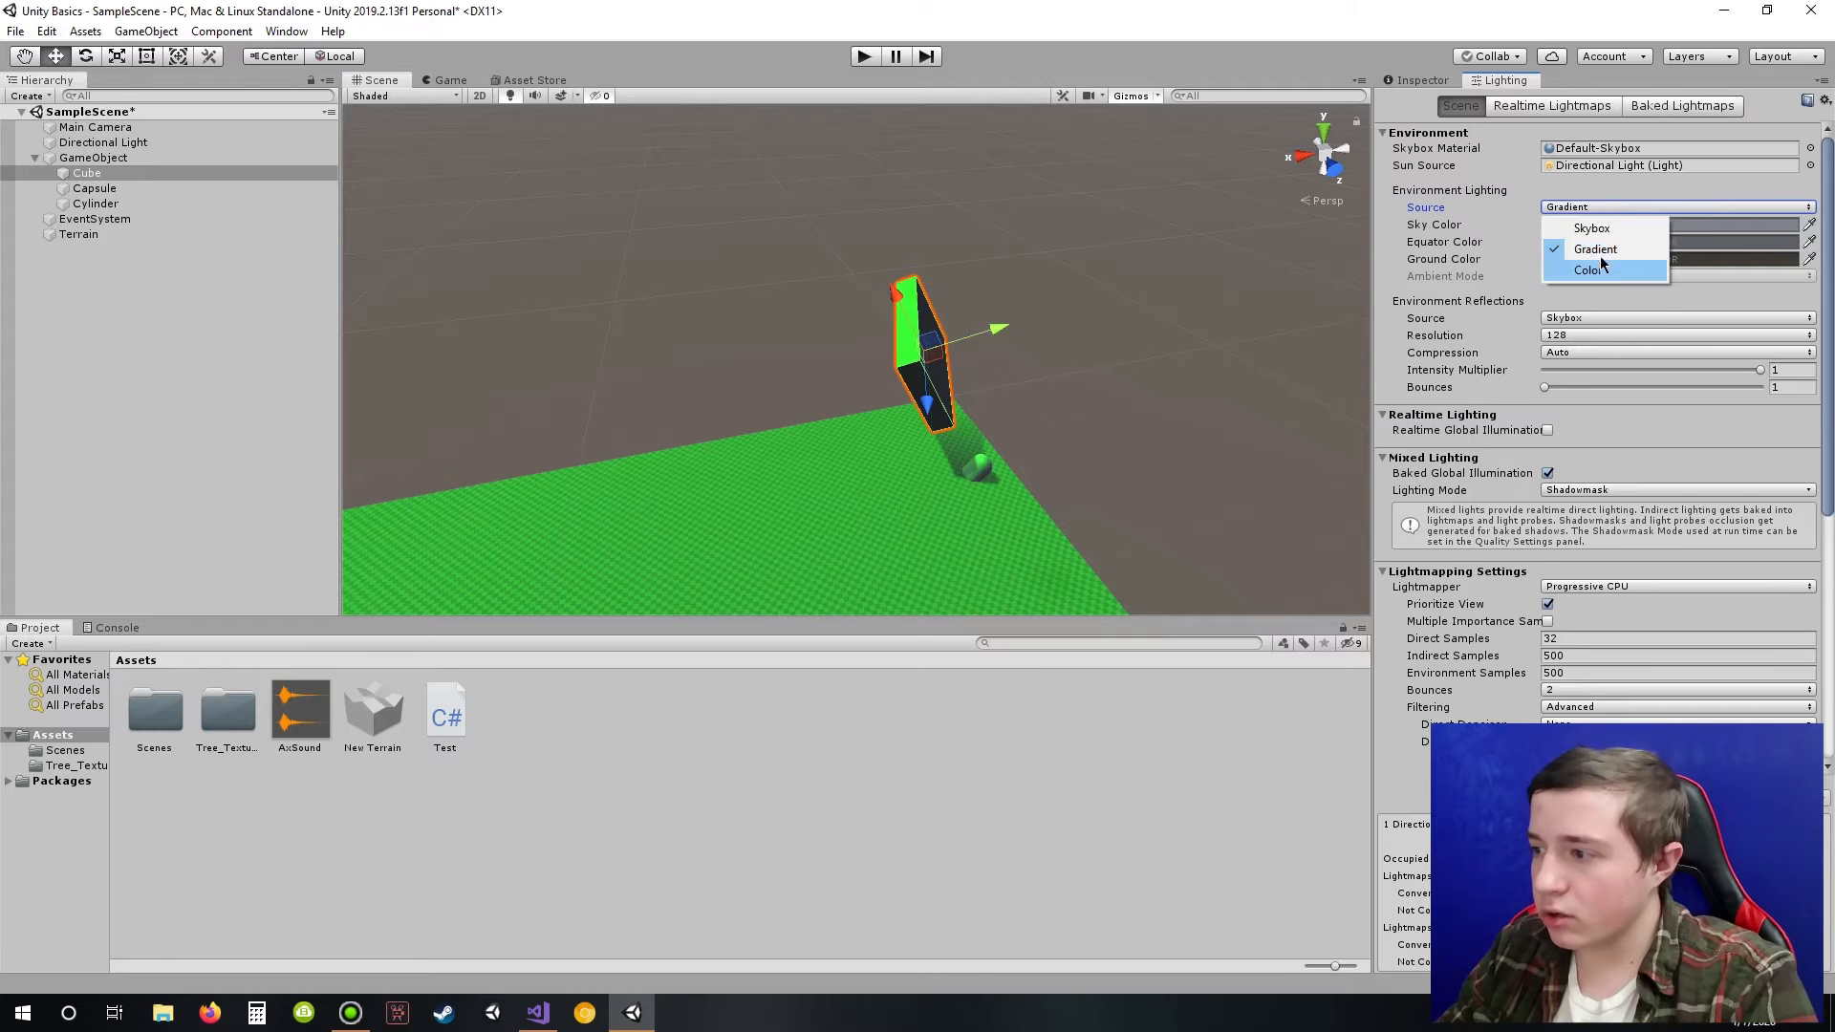
{"action": "left_click", "coordinate": [1602, 267]}
{"action": "left_click", "coordinate": [1625, 207]}
{"action": "left_click", "coordinate": [1592, 228]}
{"action": "right_click_drag", "start_coordinate": [1009, 280], "coordinate": [983, 342]}
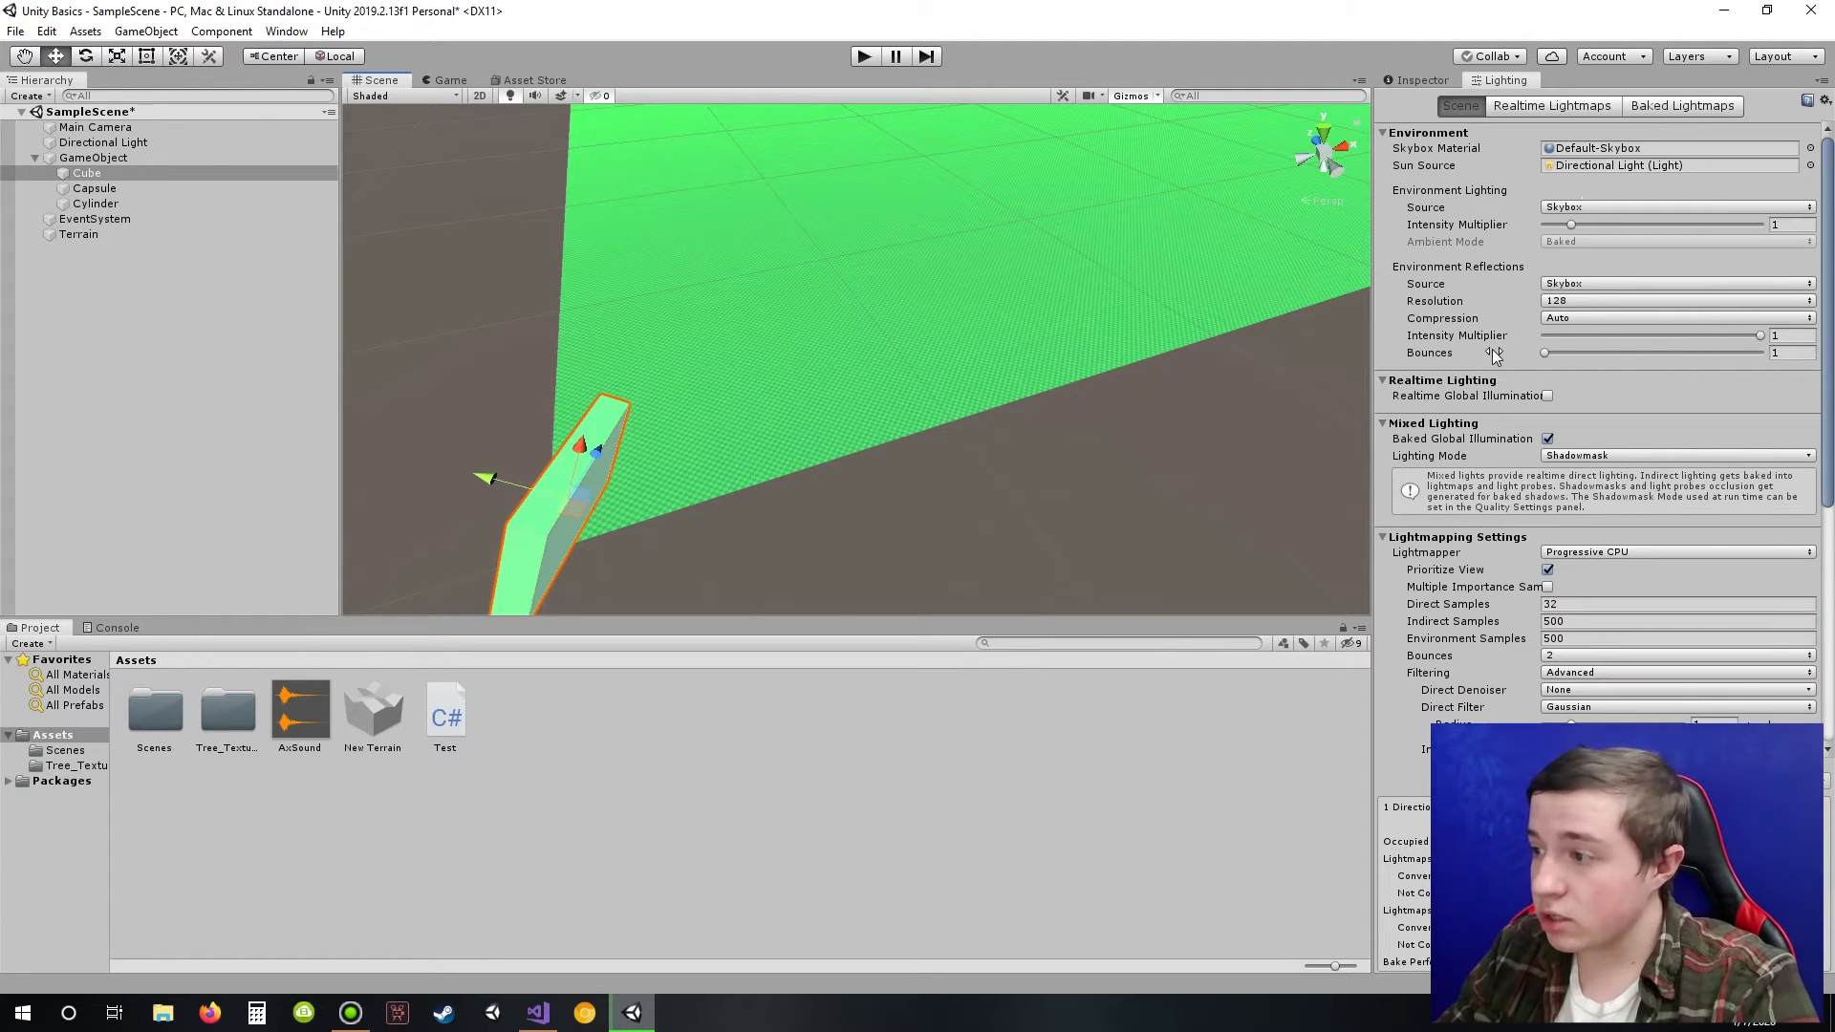
Step: Set the Lightmapper to Enlighten (Deprecated) in the Lightmapping Settings
{"action": "scroll", "coordinate": [1493, 348], "scroll_direction": "down", "scroll_amount": 2}
{"action": "scroll", "coordinate": [1493, 348], "scroll_direction": "down", "scroll_amount": 6}
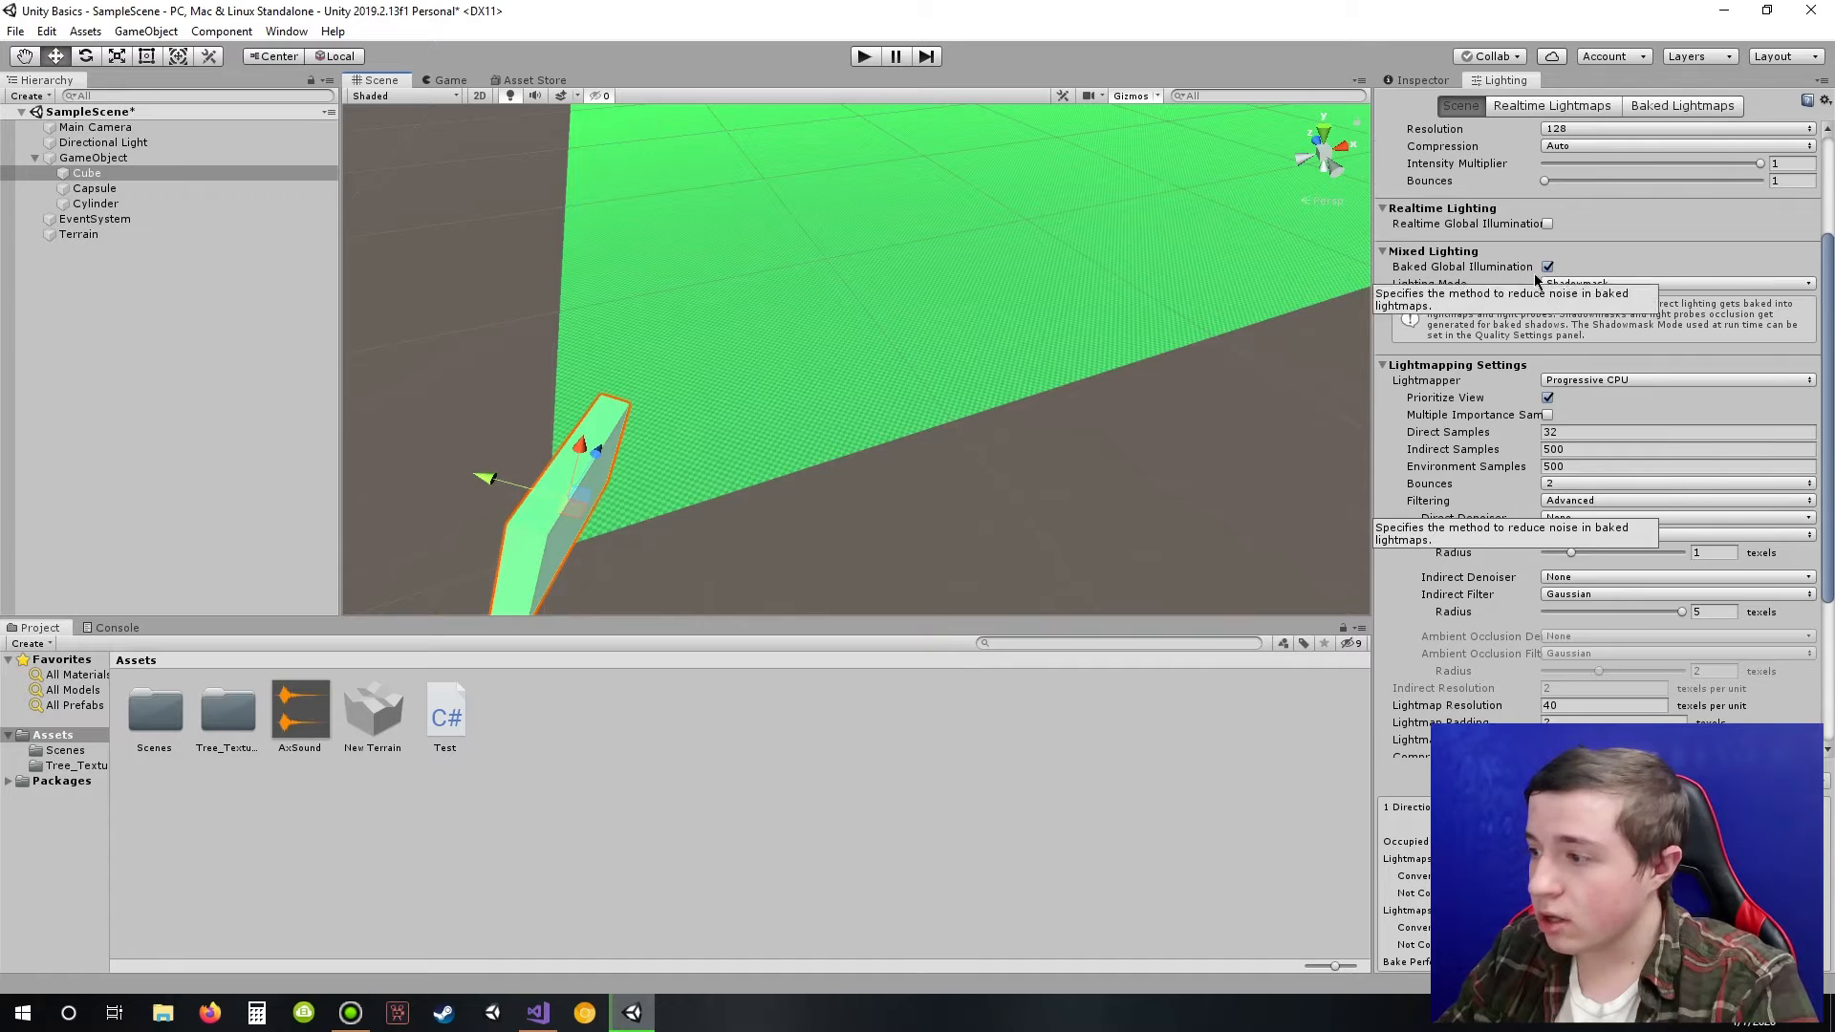
{"action": "scroll", "coordinate": [1642, 318], "scroll_direction": "down", "scroll_amount": 2}
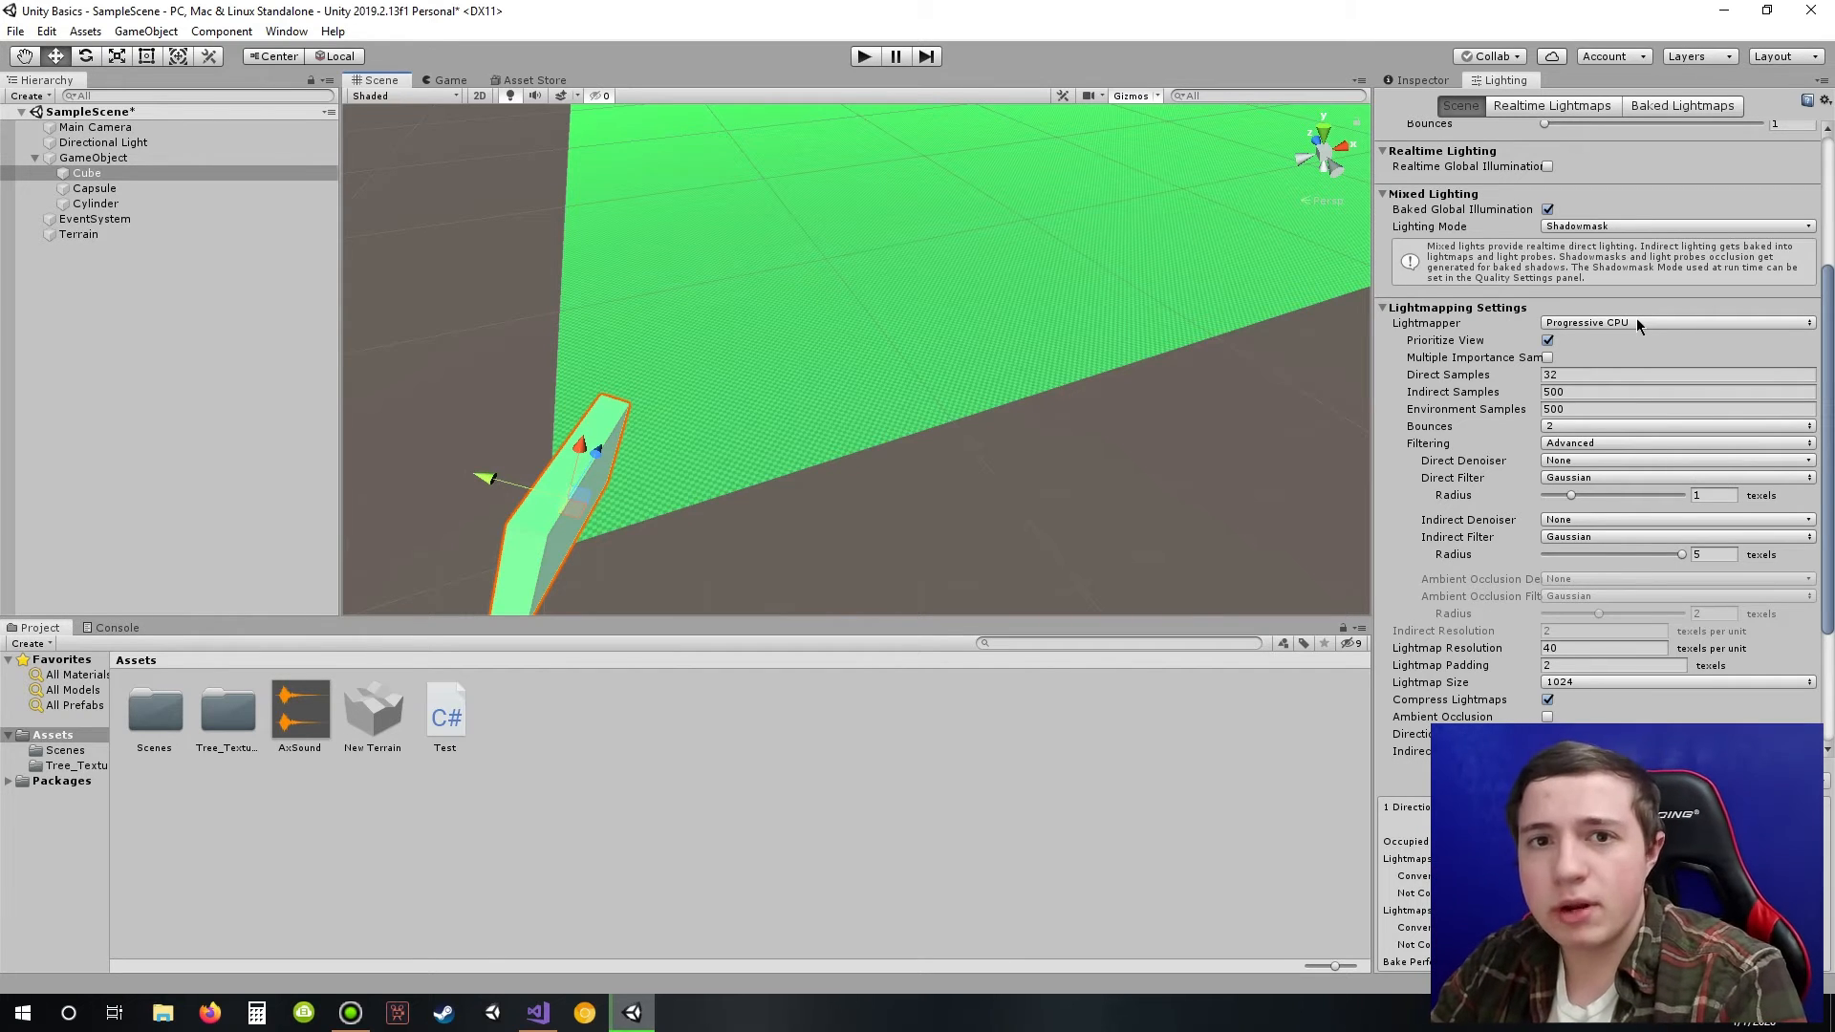
{"action": "right_click_drag", "start_coordinate": [1043, 311], "coordinate": [1047, 258]}
{"action": "middle_click_drag", "start_coordinate": [1021, 298], "coordinate": [933, 327]}
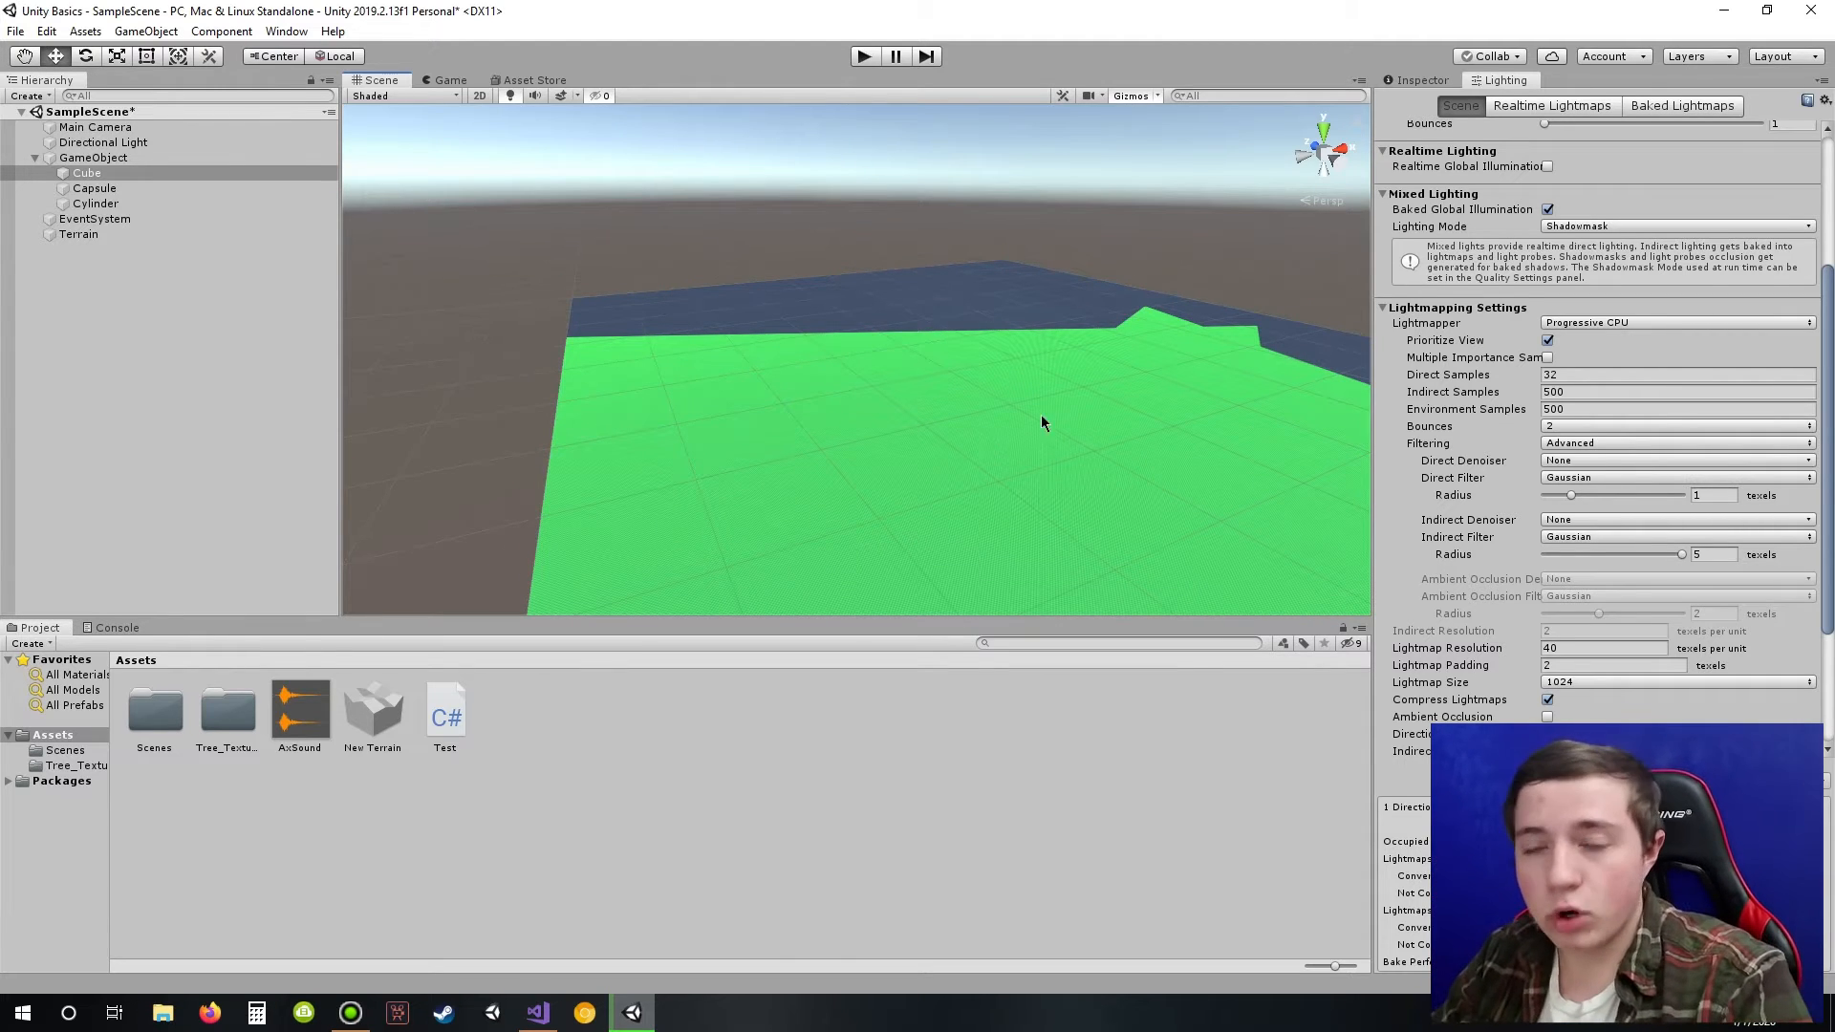
{"action": "left_click", "coordinate": [1600, 323]}
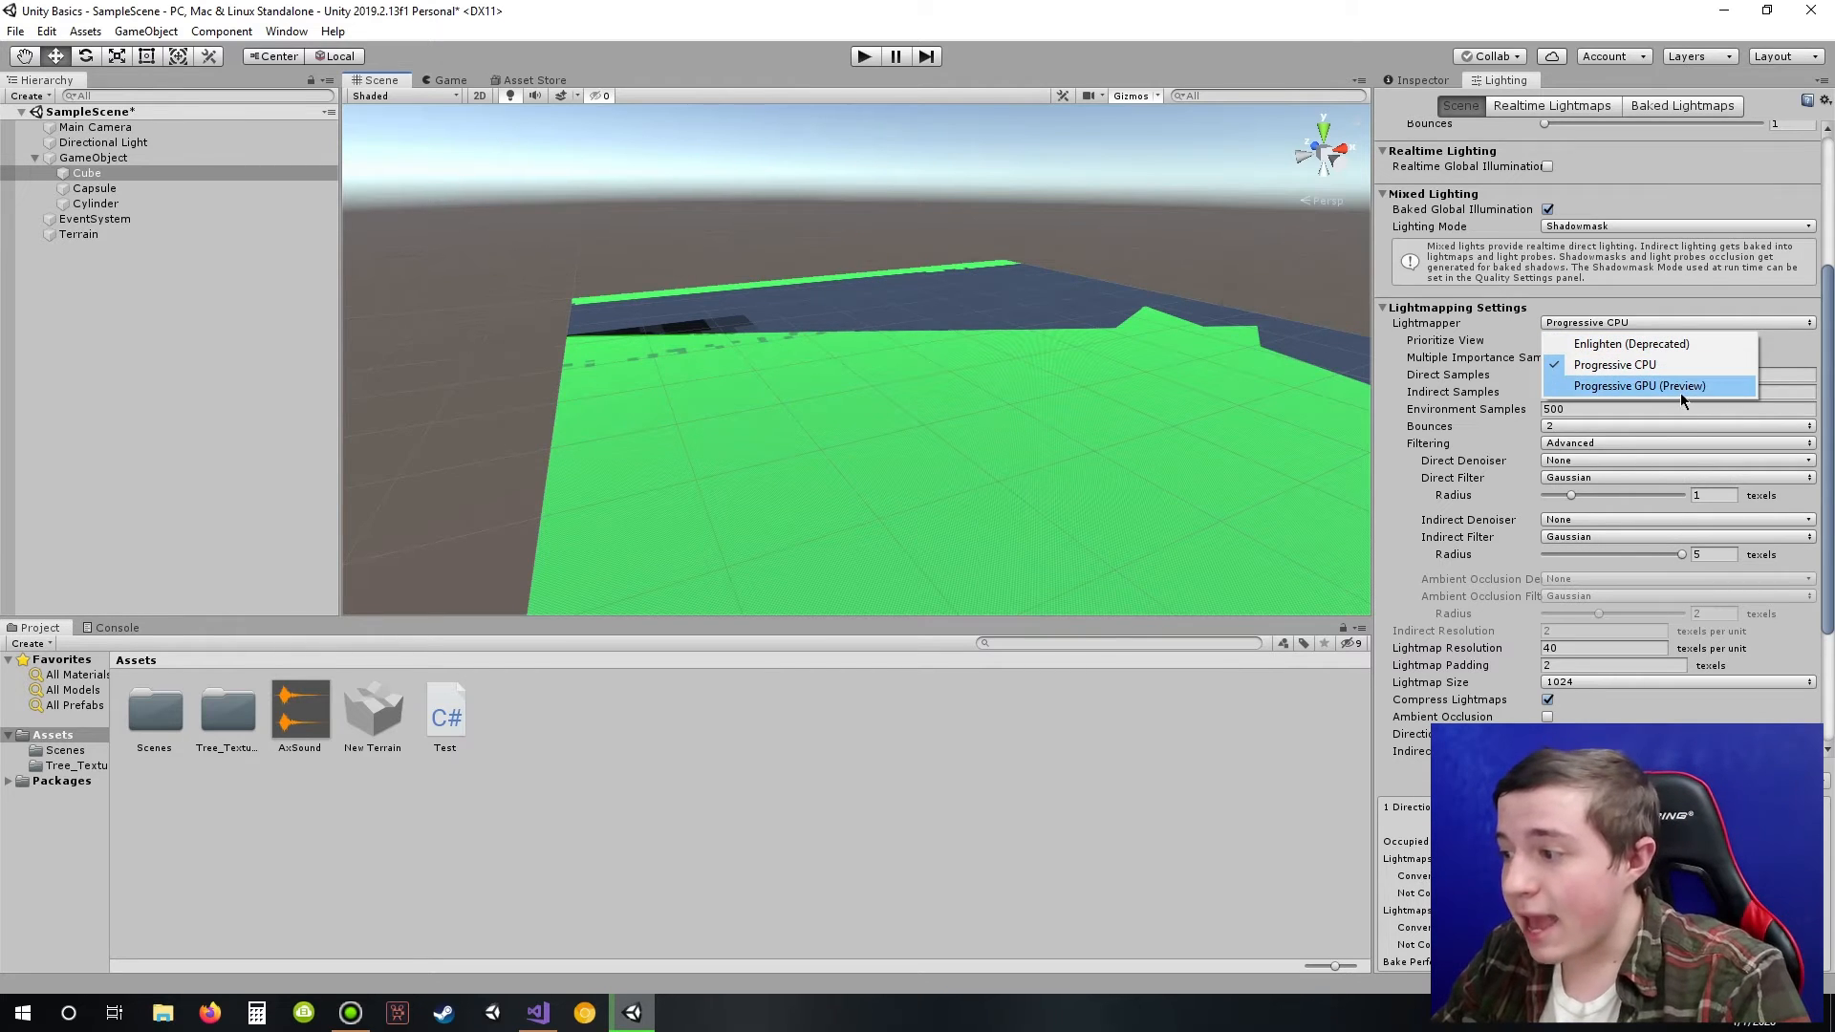
{"action": "left_click", "coordinate": [1653, 346]}
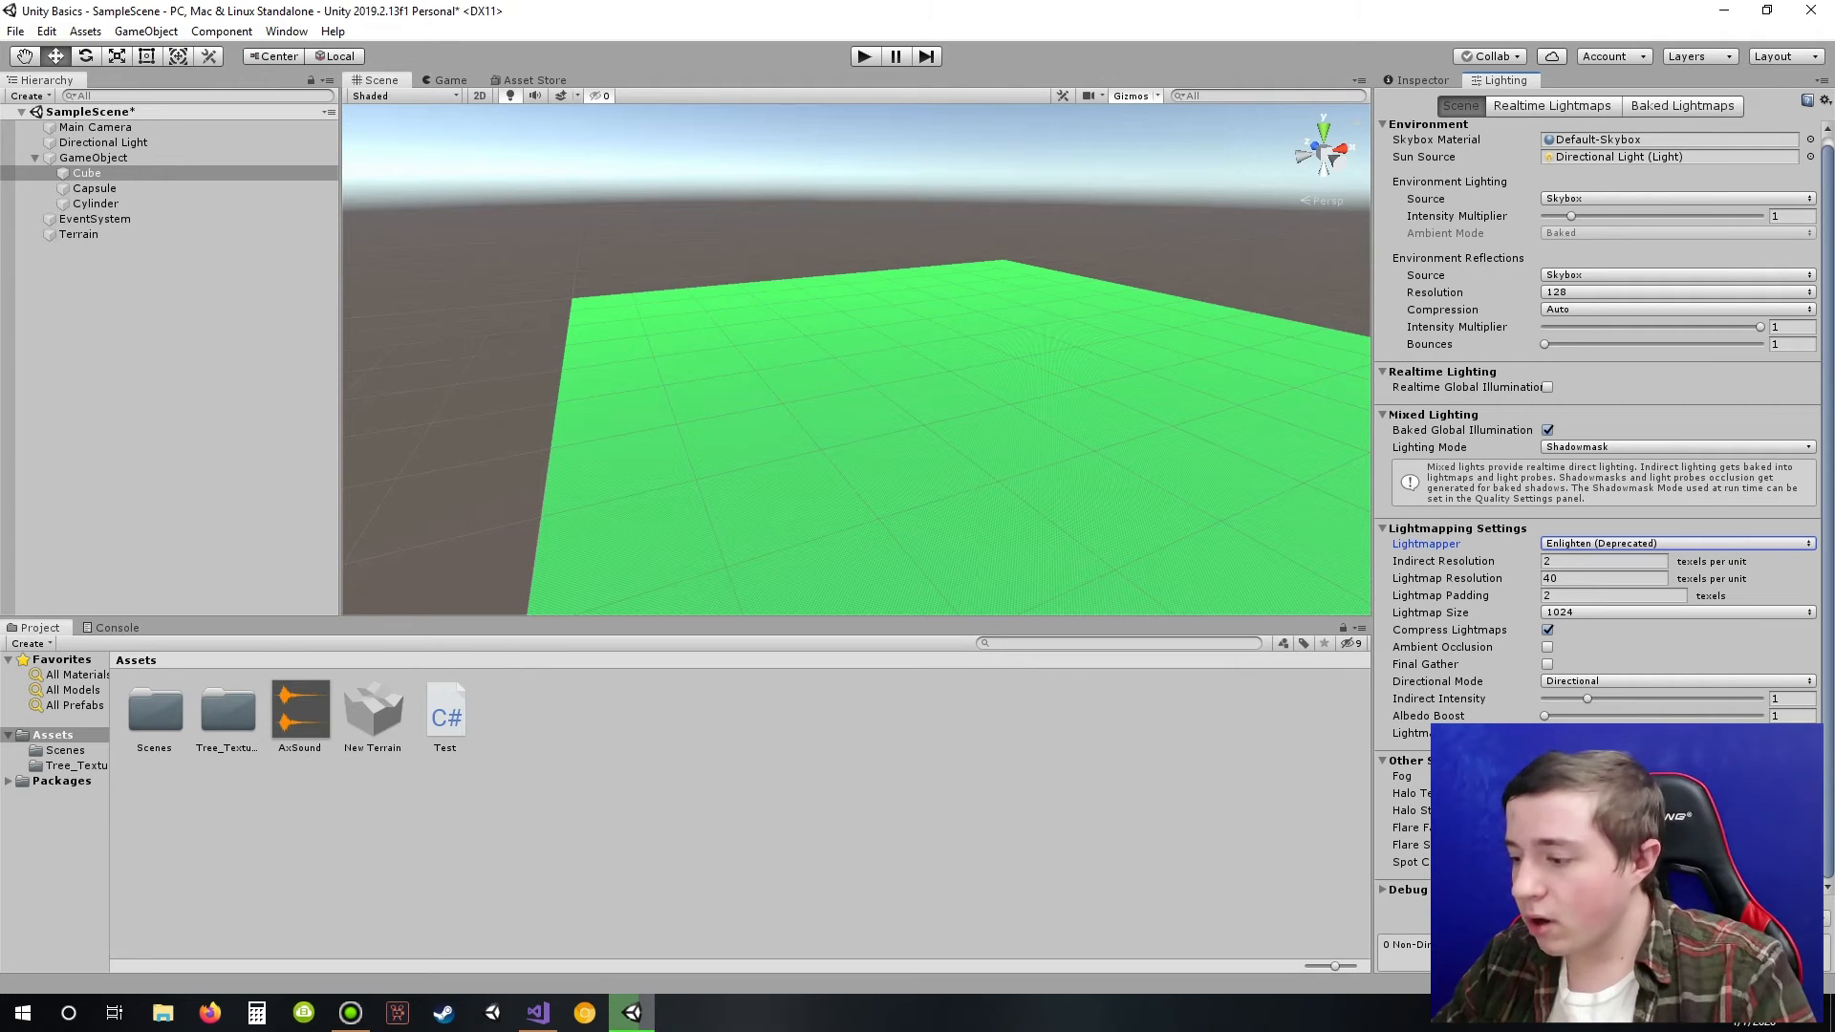
Step: Examine the Realtime Lightmaps and Baked Lightmaps pages of the Lighting window, and return to the Cube's Inspector
{"action": "mouse_move", "coordinate": [1487, 698]}
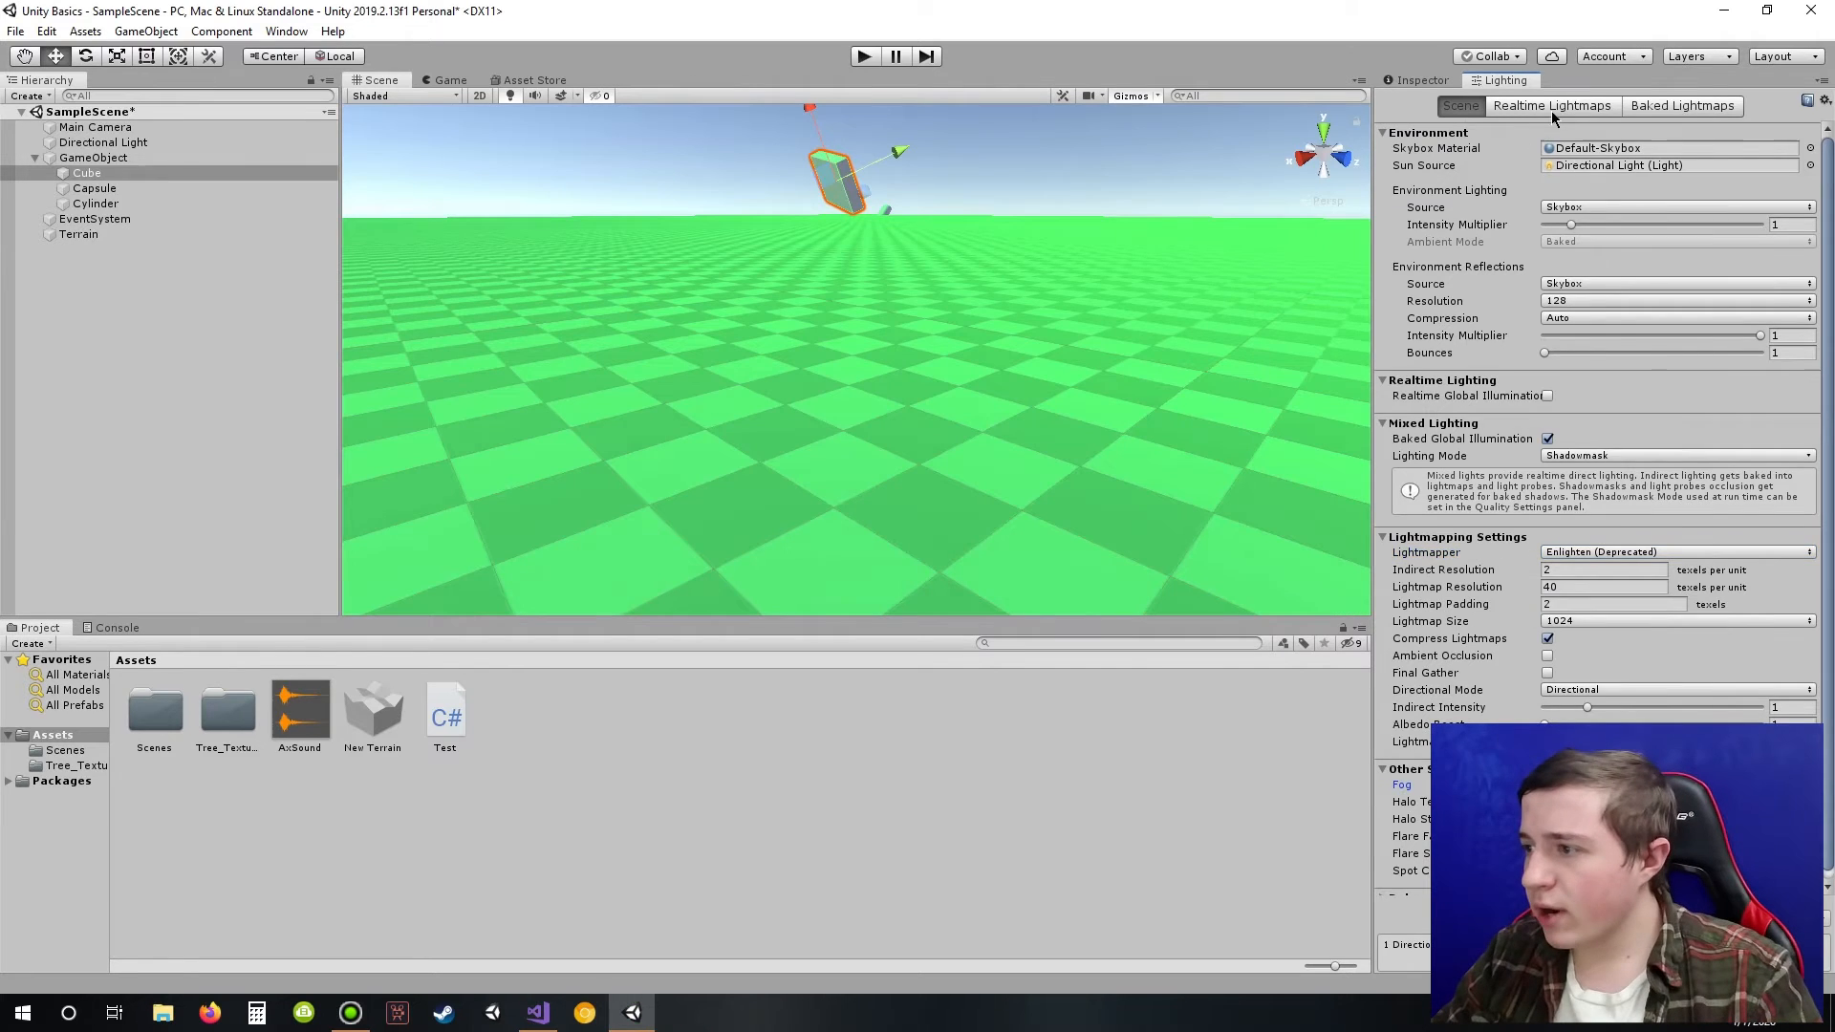
{"action": "left_click", "coordinate": [1550, 107]}
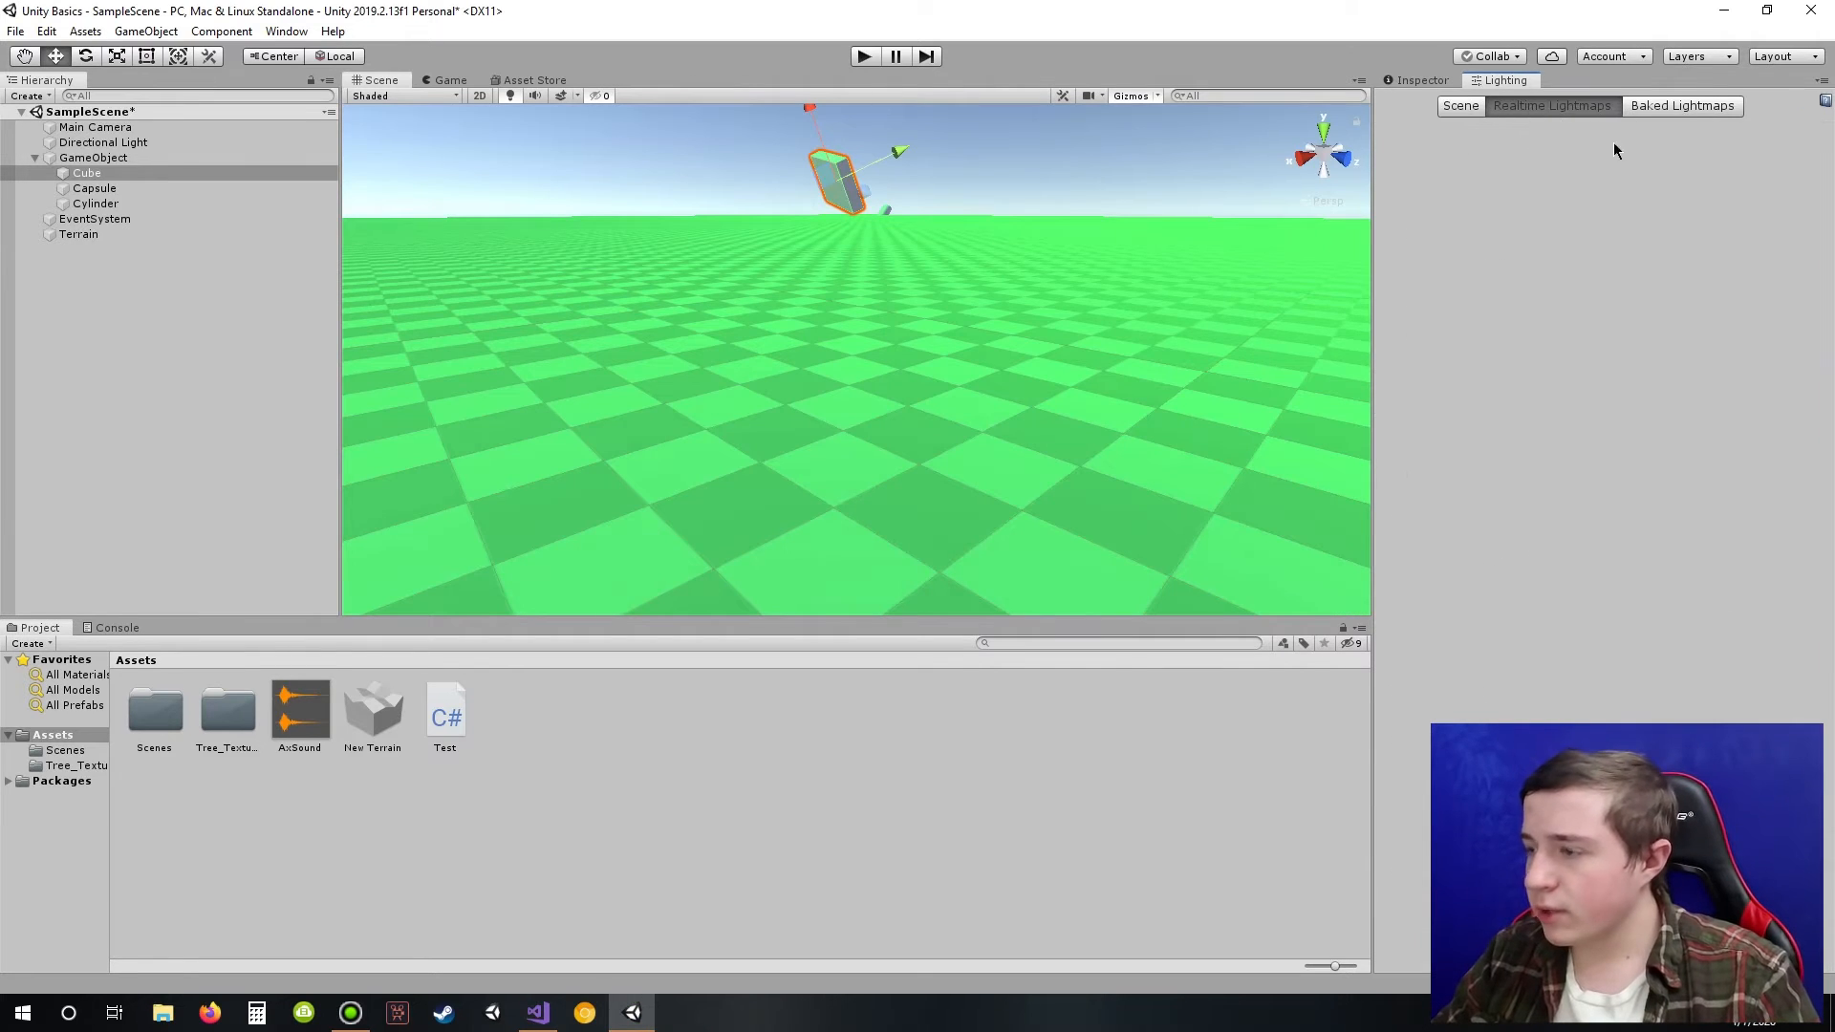
{"action": "left_click", "coordinate": [1684, 107]}
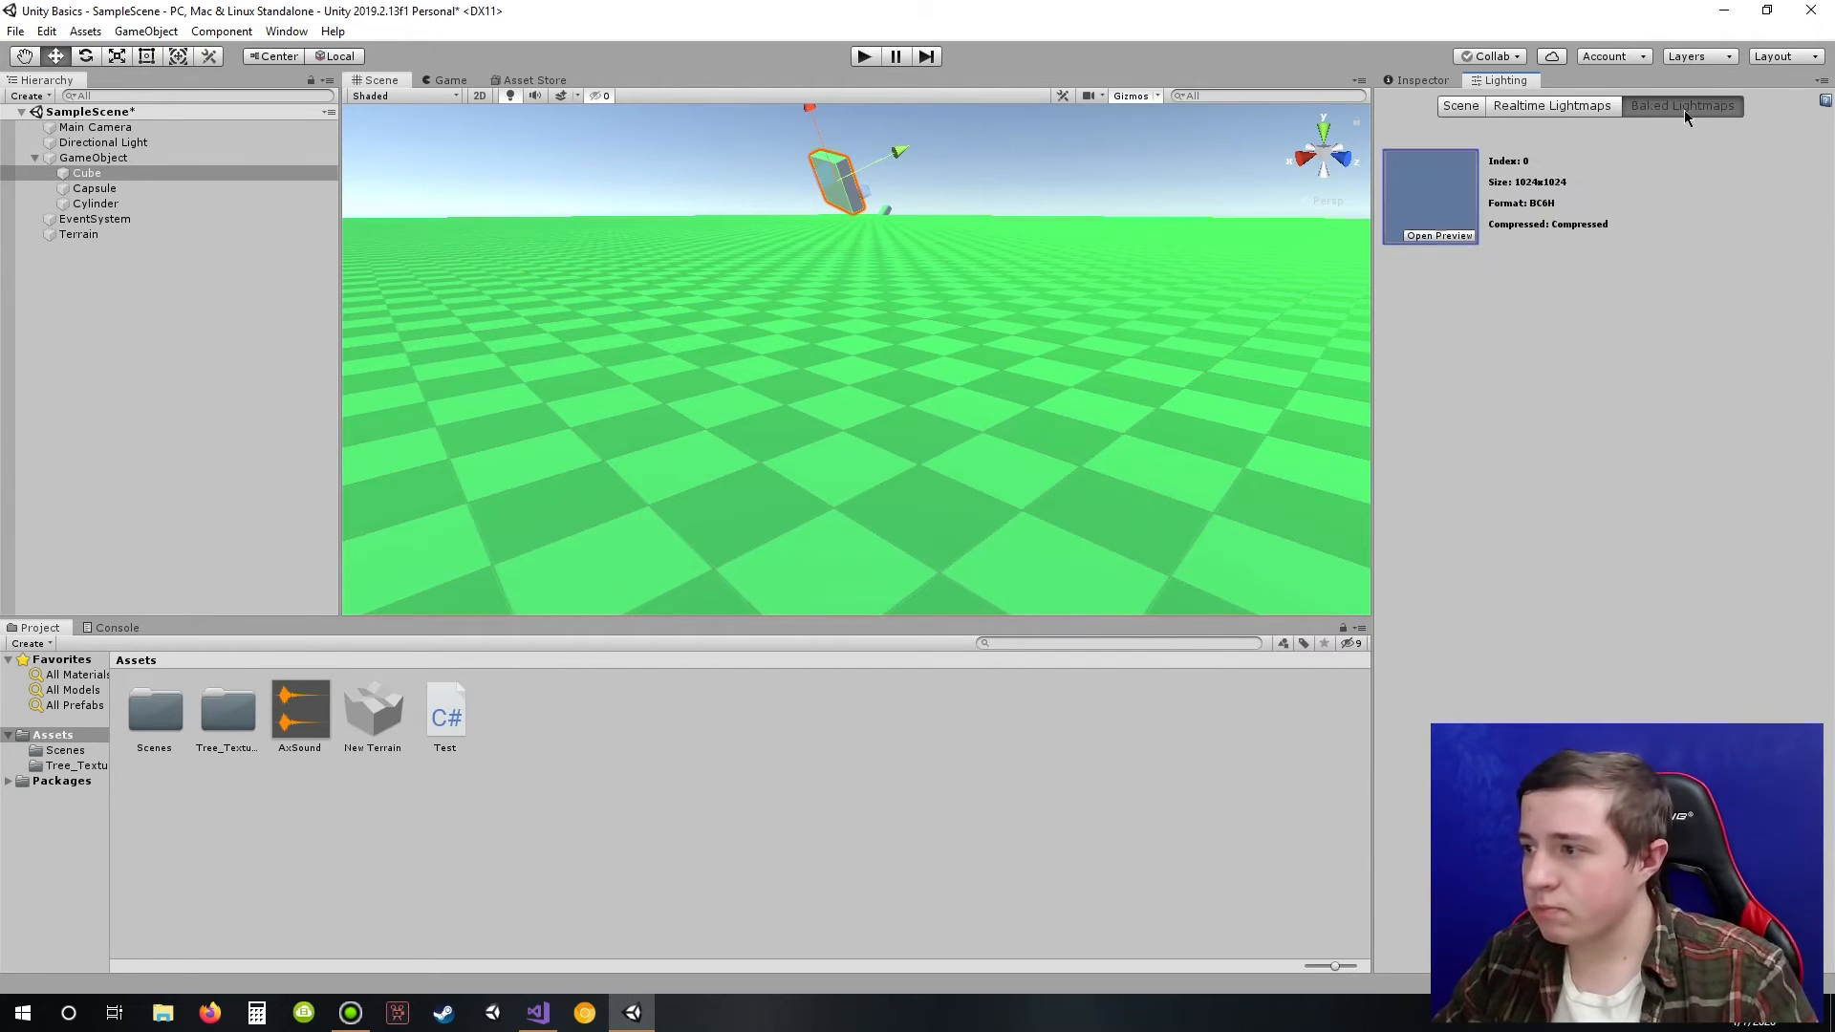
{"action": "left_click", "coordinate": [1524, 107]}
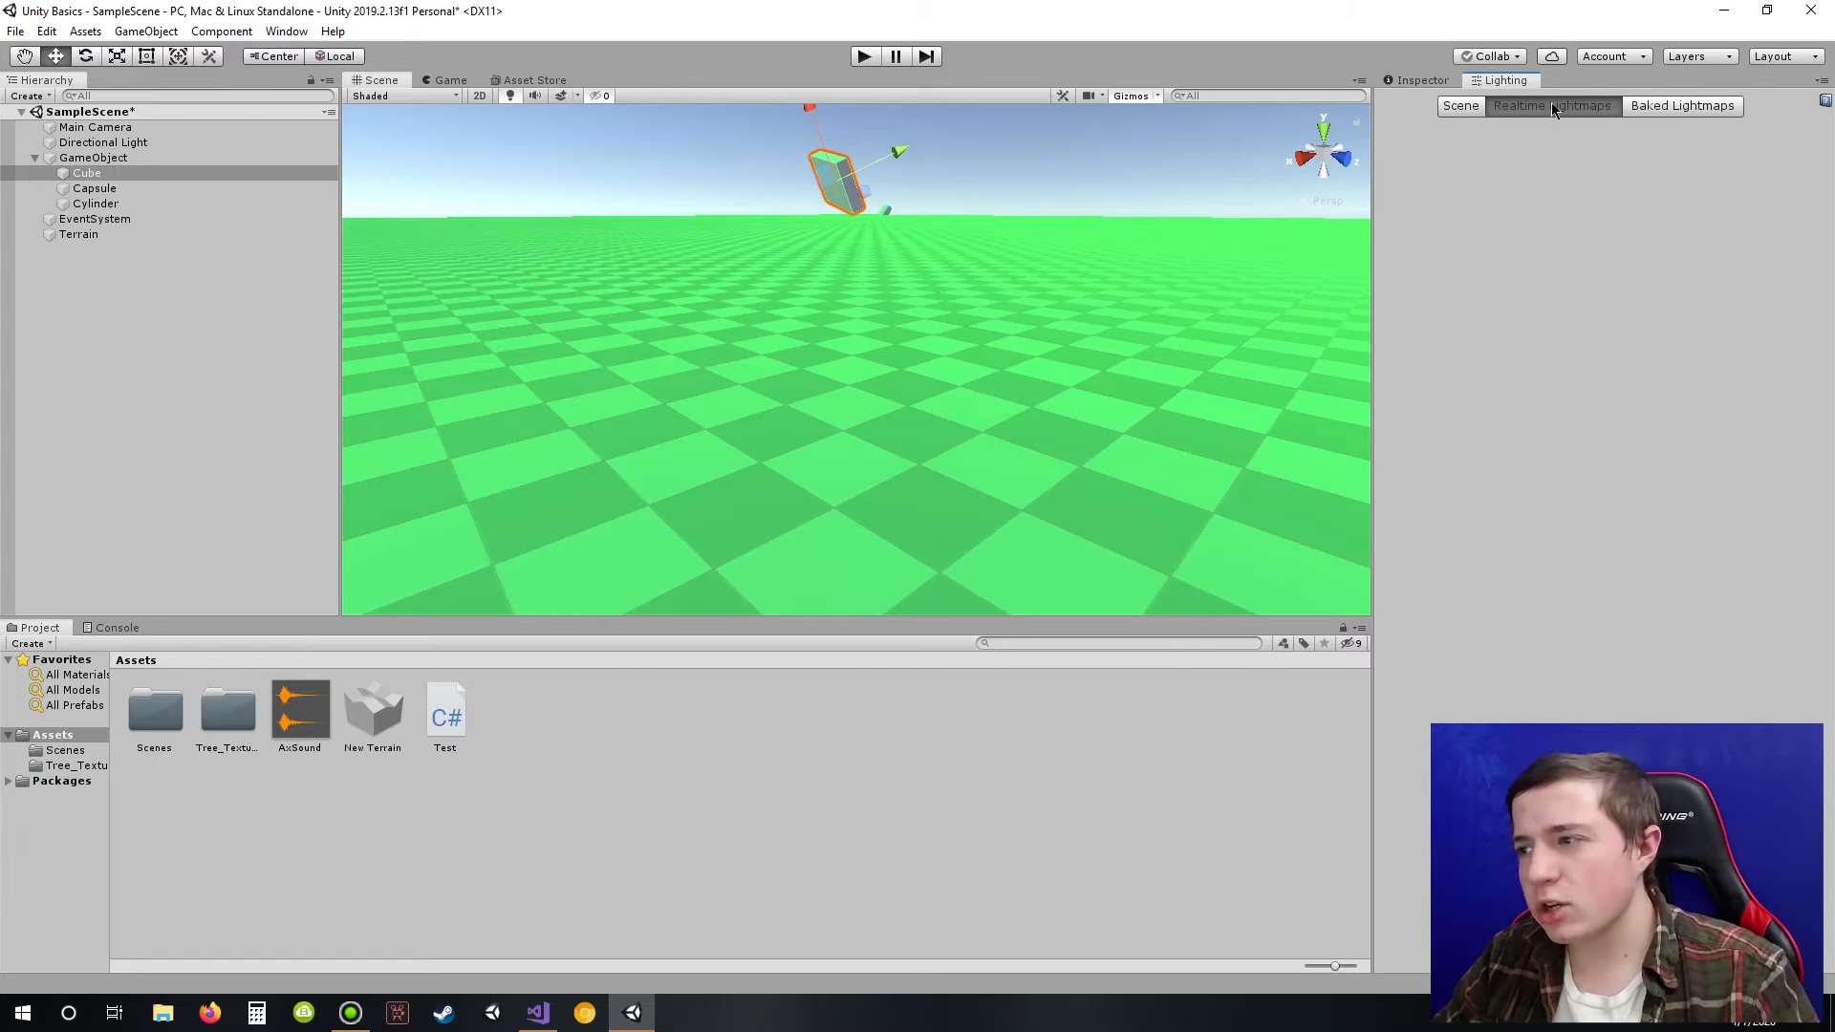
{"action": "left_click", "coordinate": [1663, 106]}
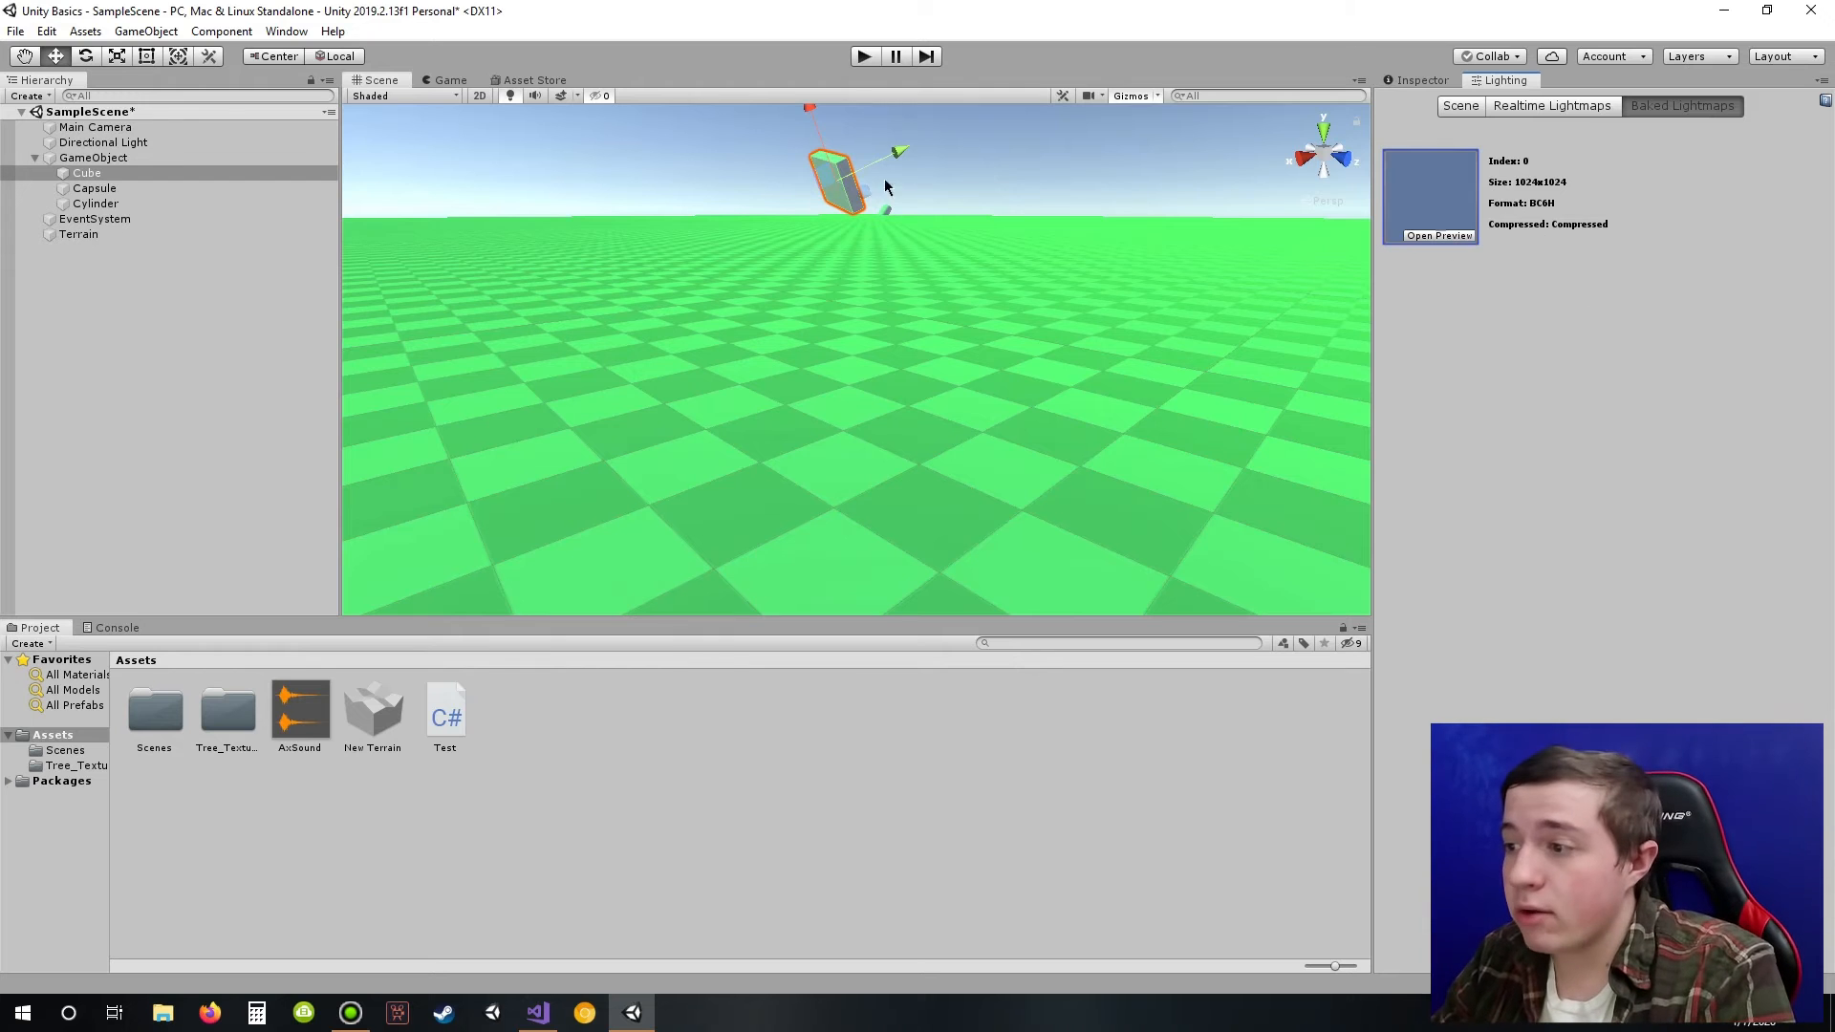
{"action": "left_click", "coordinate": [1476, 106]}
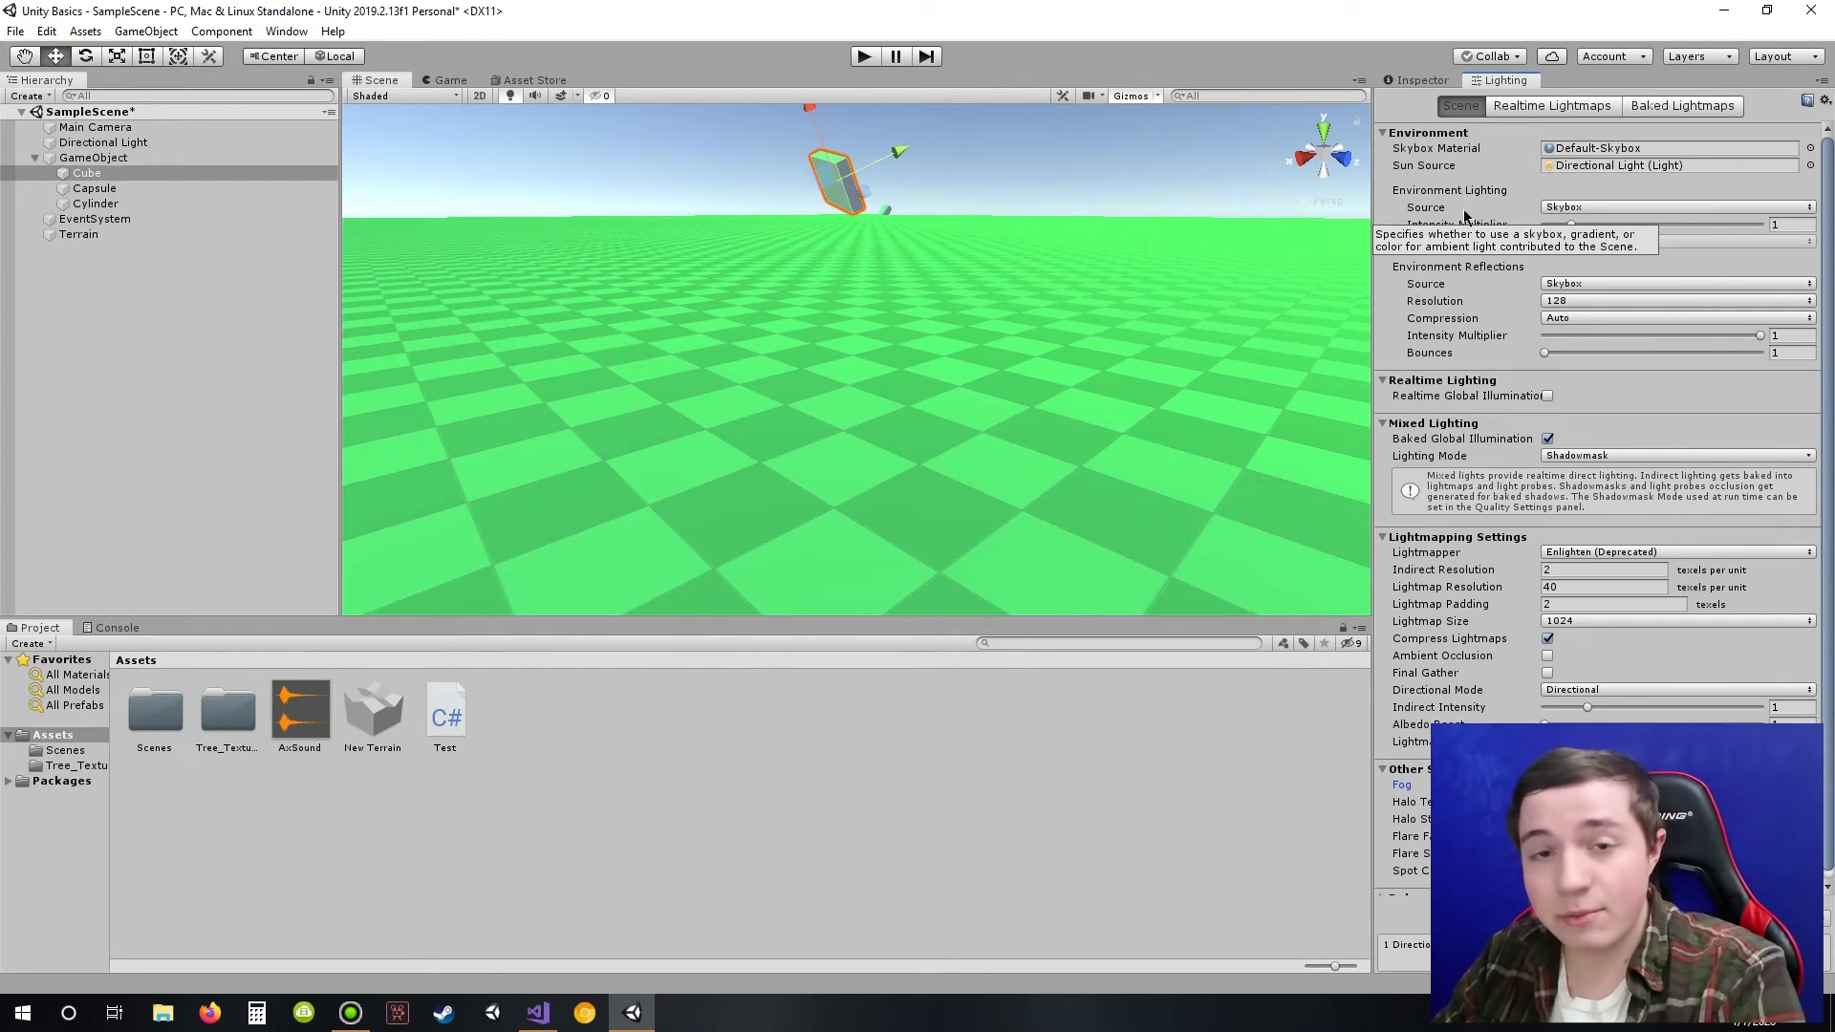
{"action": "left_click", "coordinate": [1418, 80]}
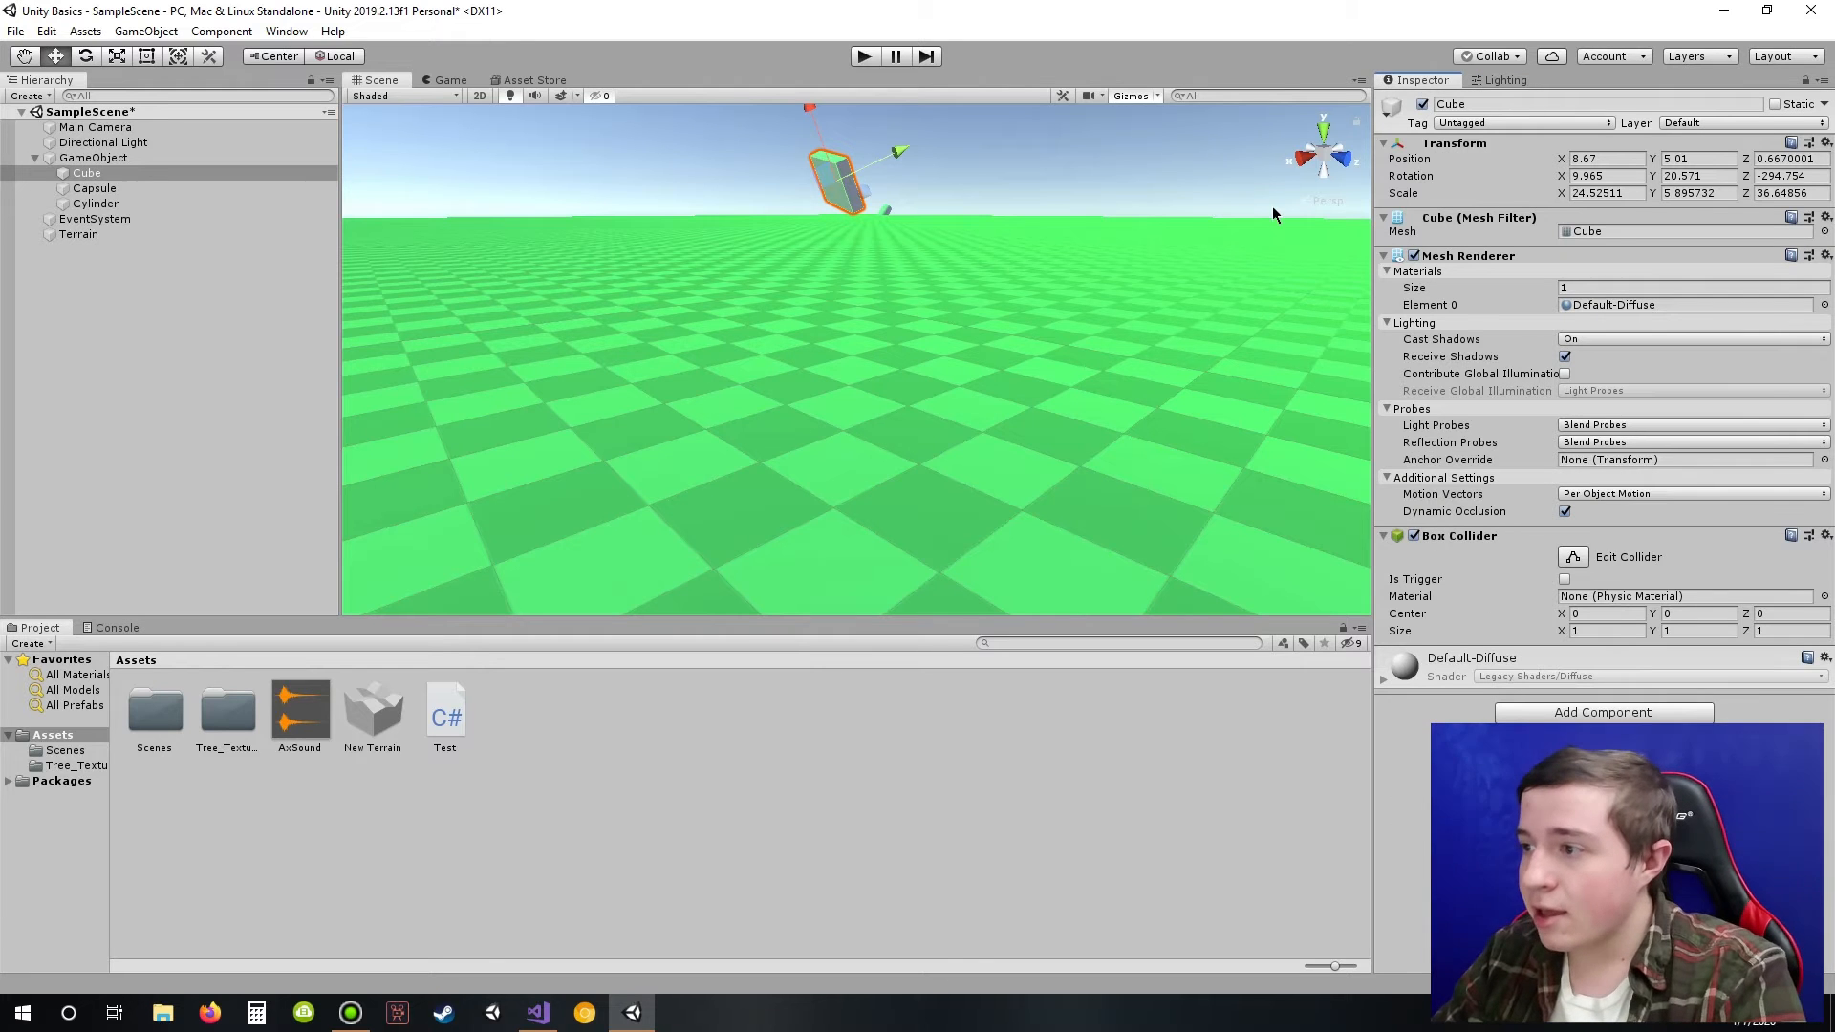
{"action": "left_click", "coordinate": [1507, 82]}
{"action": "left_click", "coordinate": [1443, 82]}
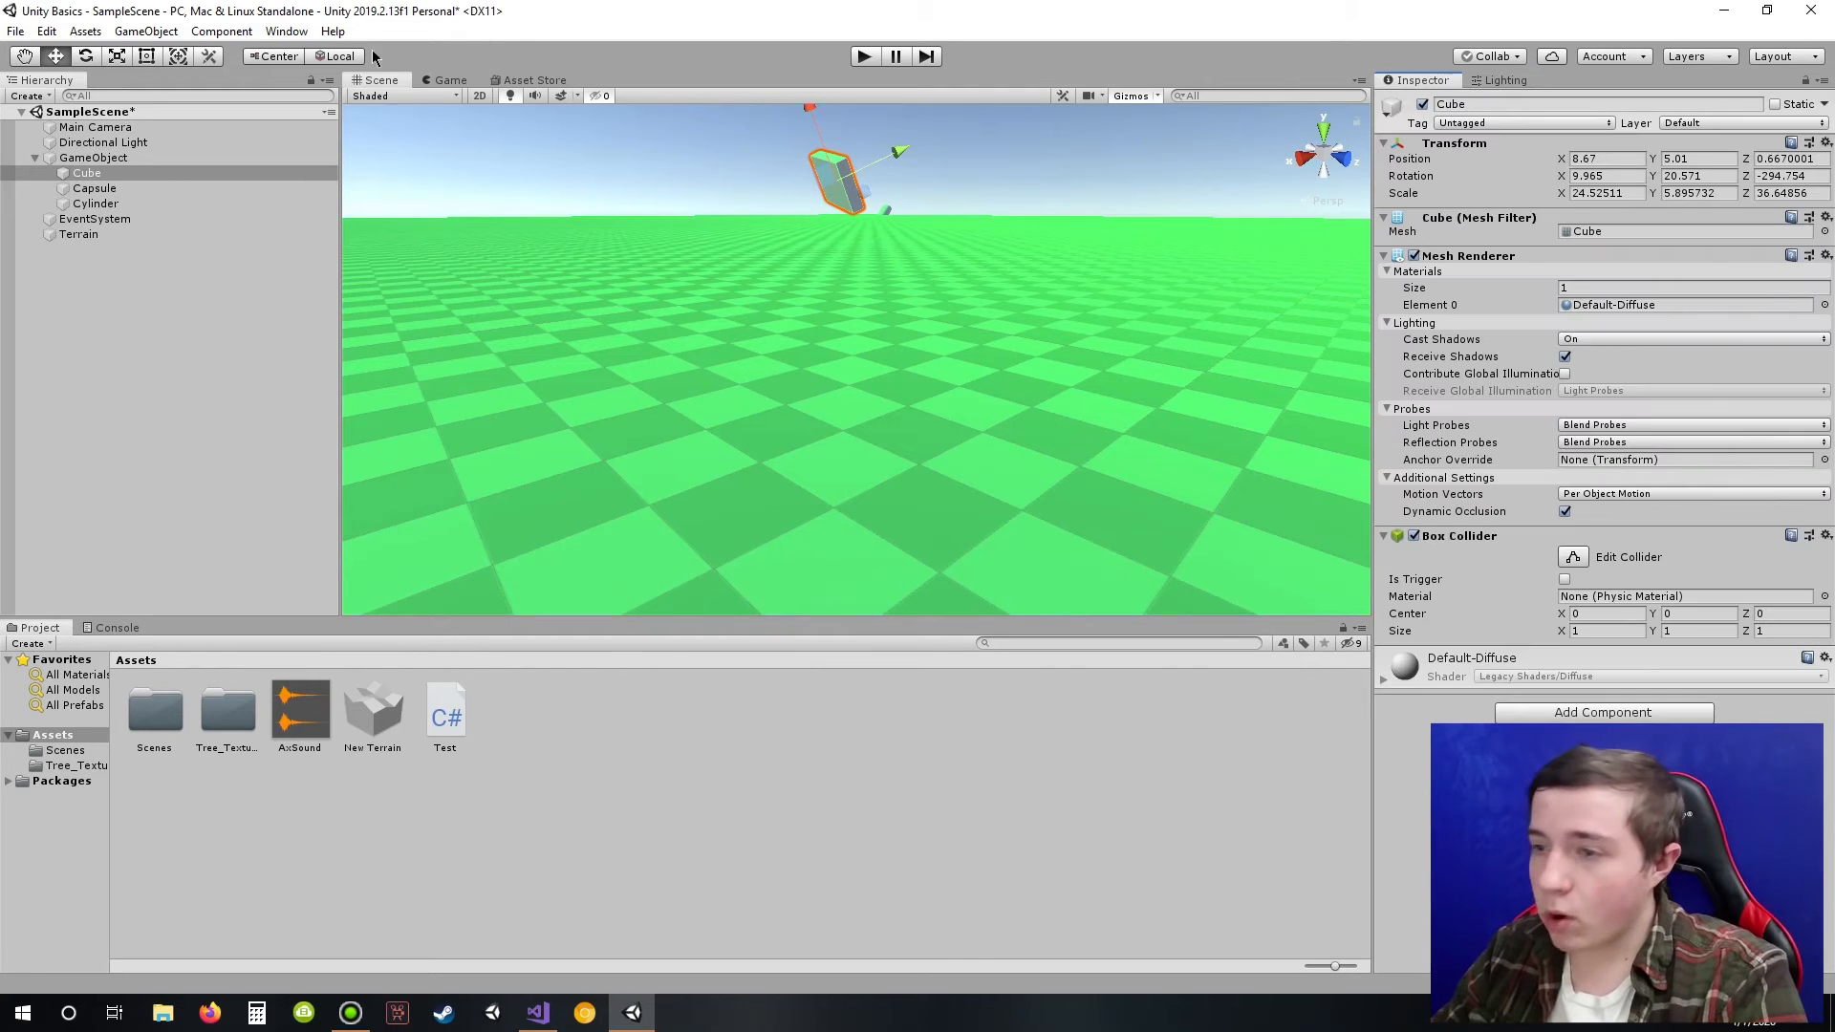
Step: Open the Animation window and dock it beside the Console
{"action": "left_click", "coordinate": [277, 33]}
{"action": "mouse_move", "coordinate": [473, 277]}
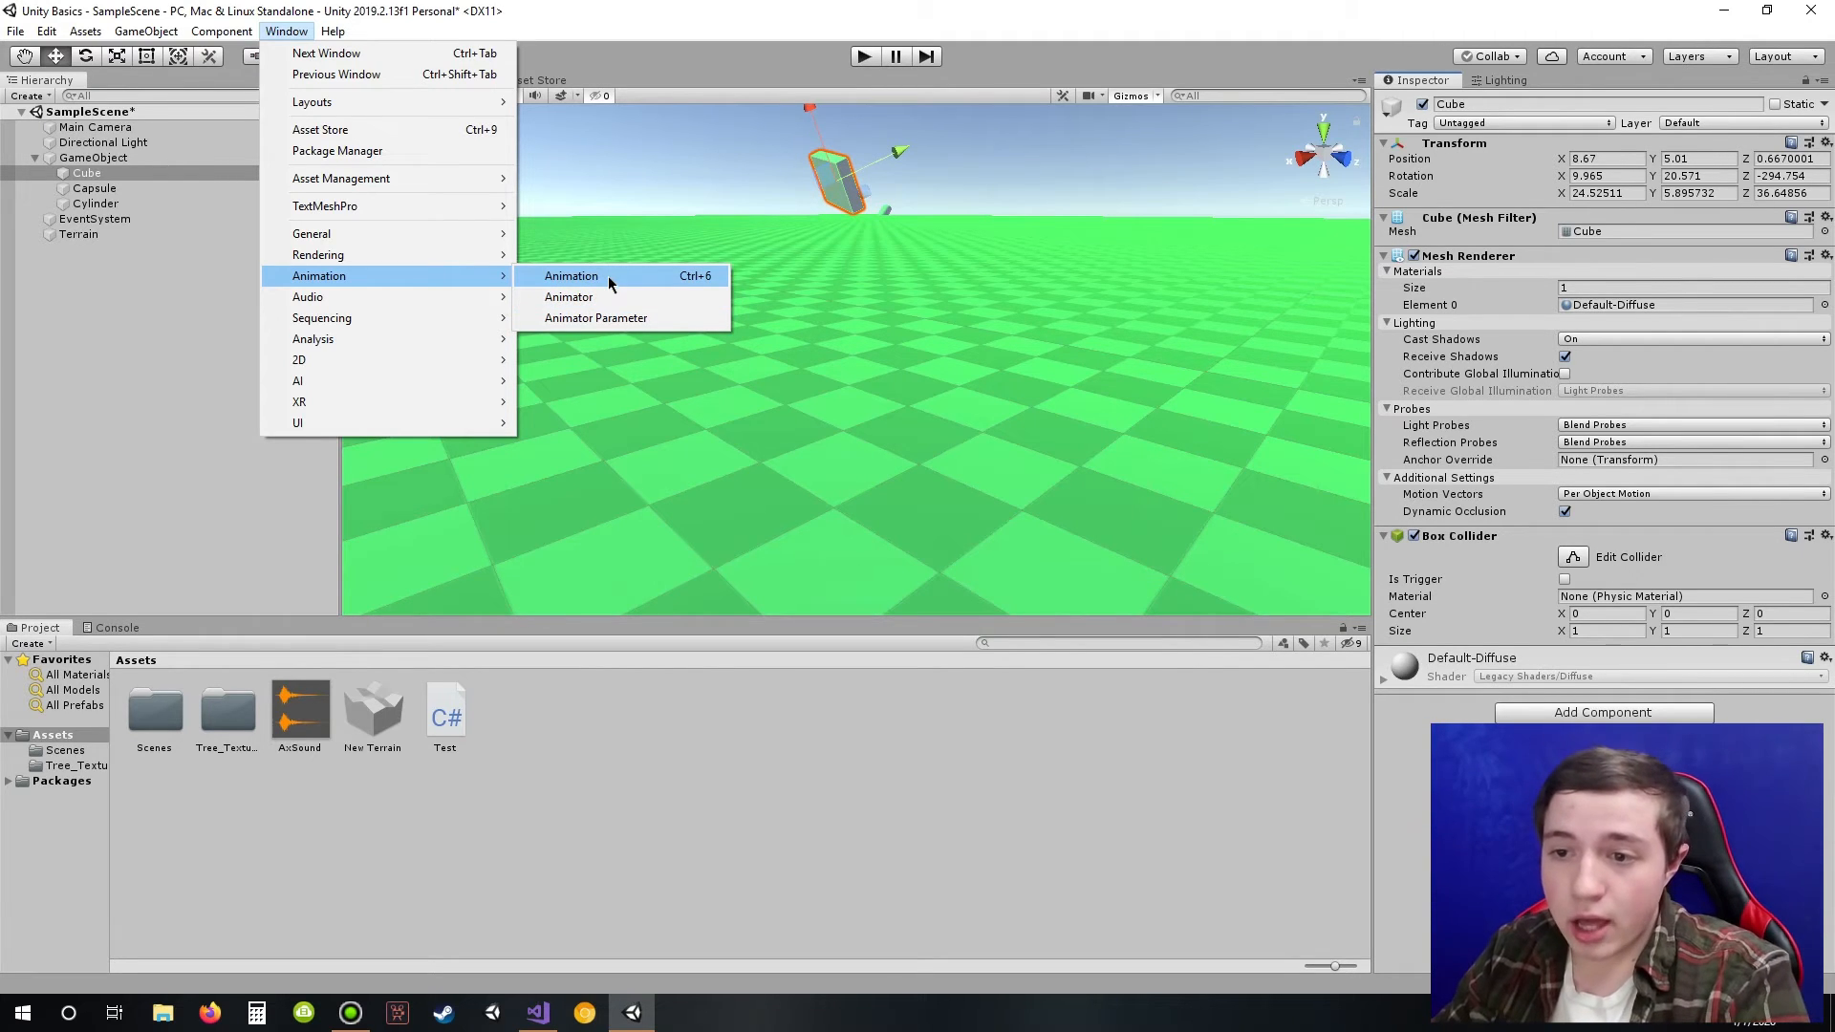
{"action": "left_click", "coordinate": [682, 276]}
{"action": "left_click_drag", "start_coordinate": [849, 216], "coordinate": [182, 638]}
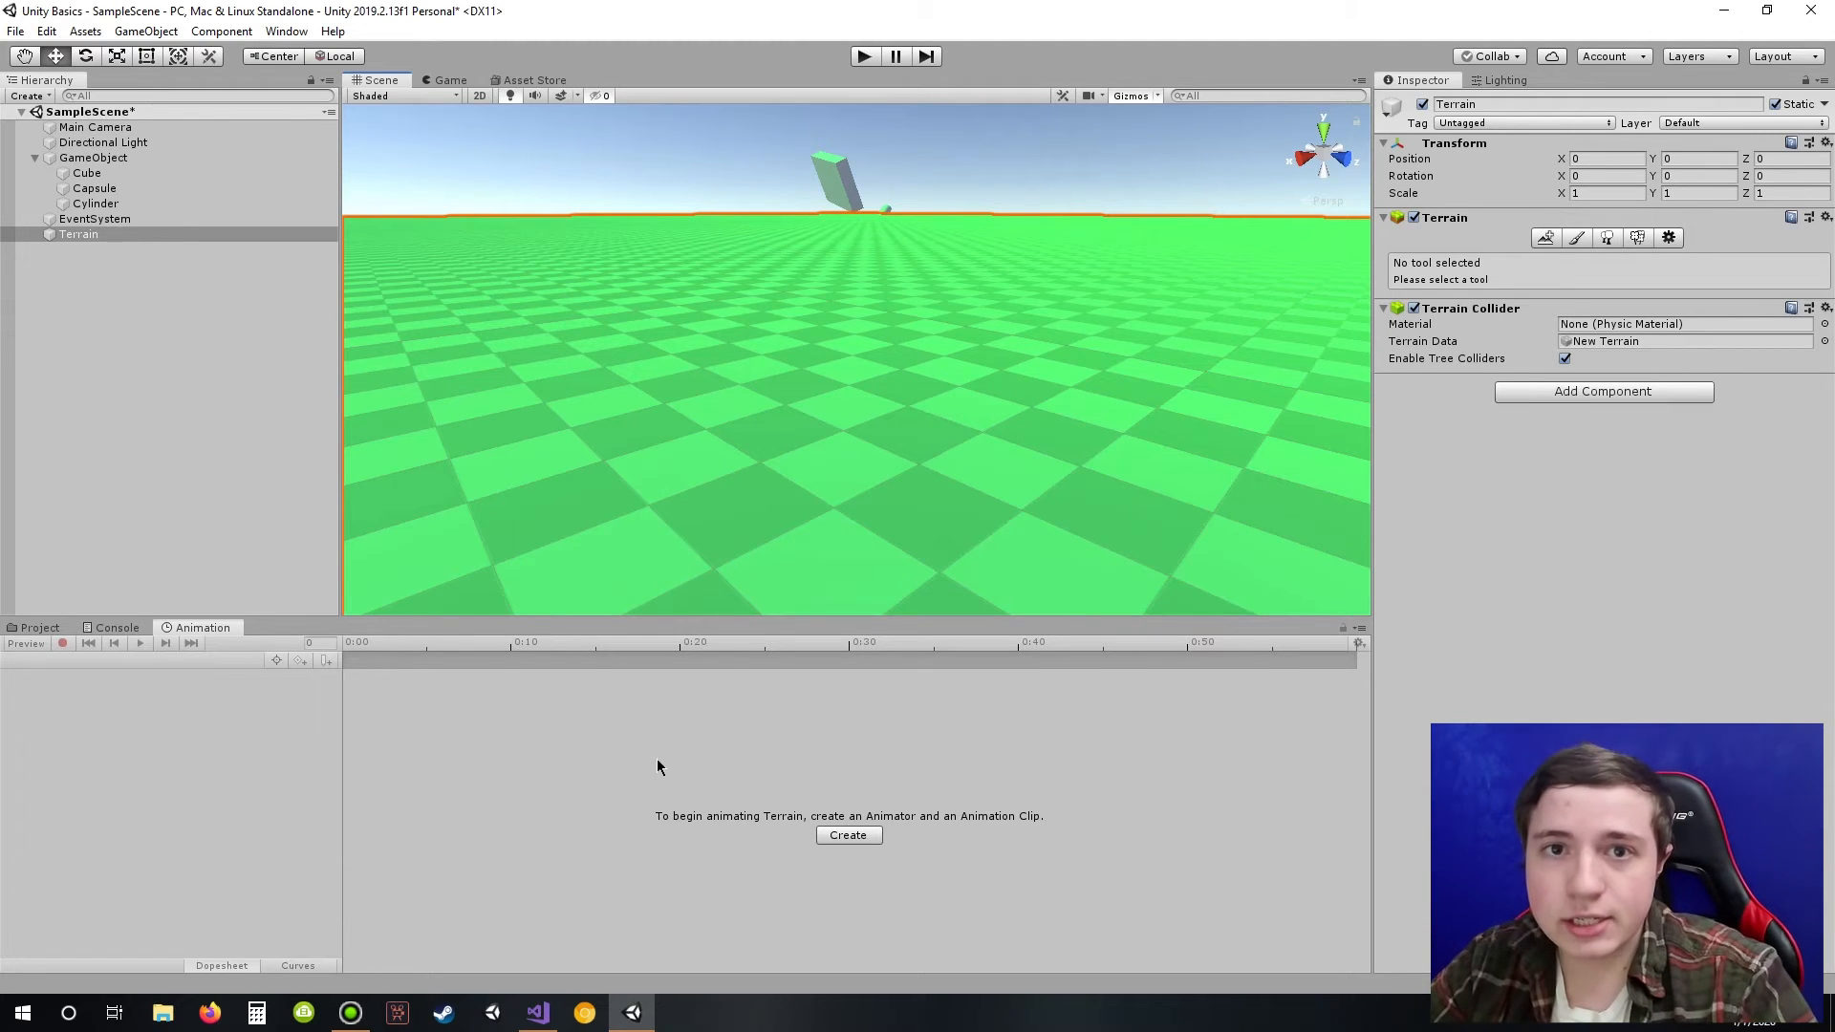
Step: Focus the Scene view on the Cube and examine it from another side
{"action": "middle_click_drag", "start_coordinate": [799, 291], "coordinate": [785, 574]}
{"action": "double_click", "coordinate": [86, 173]}
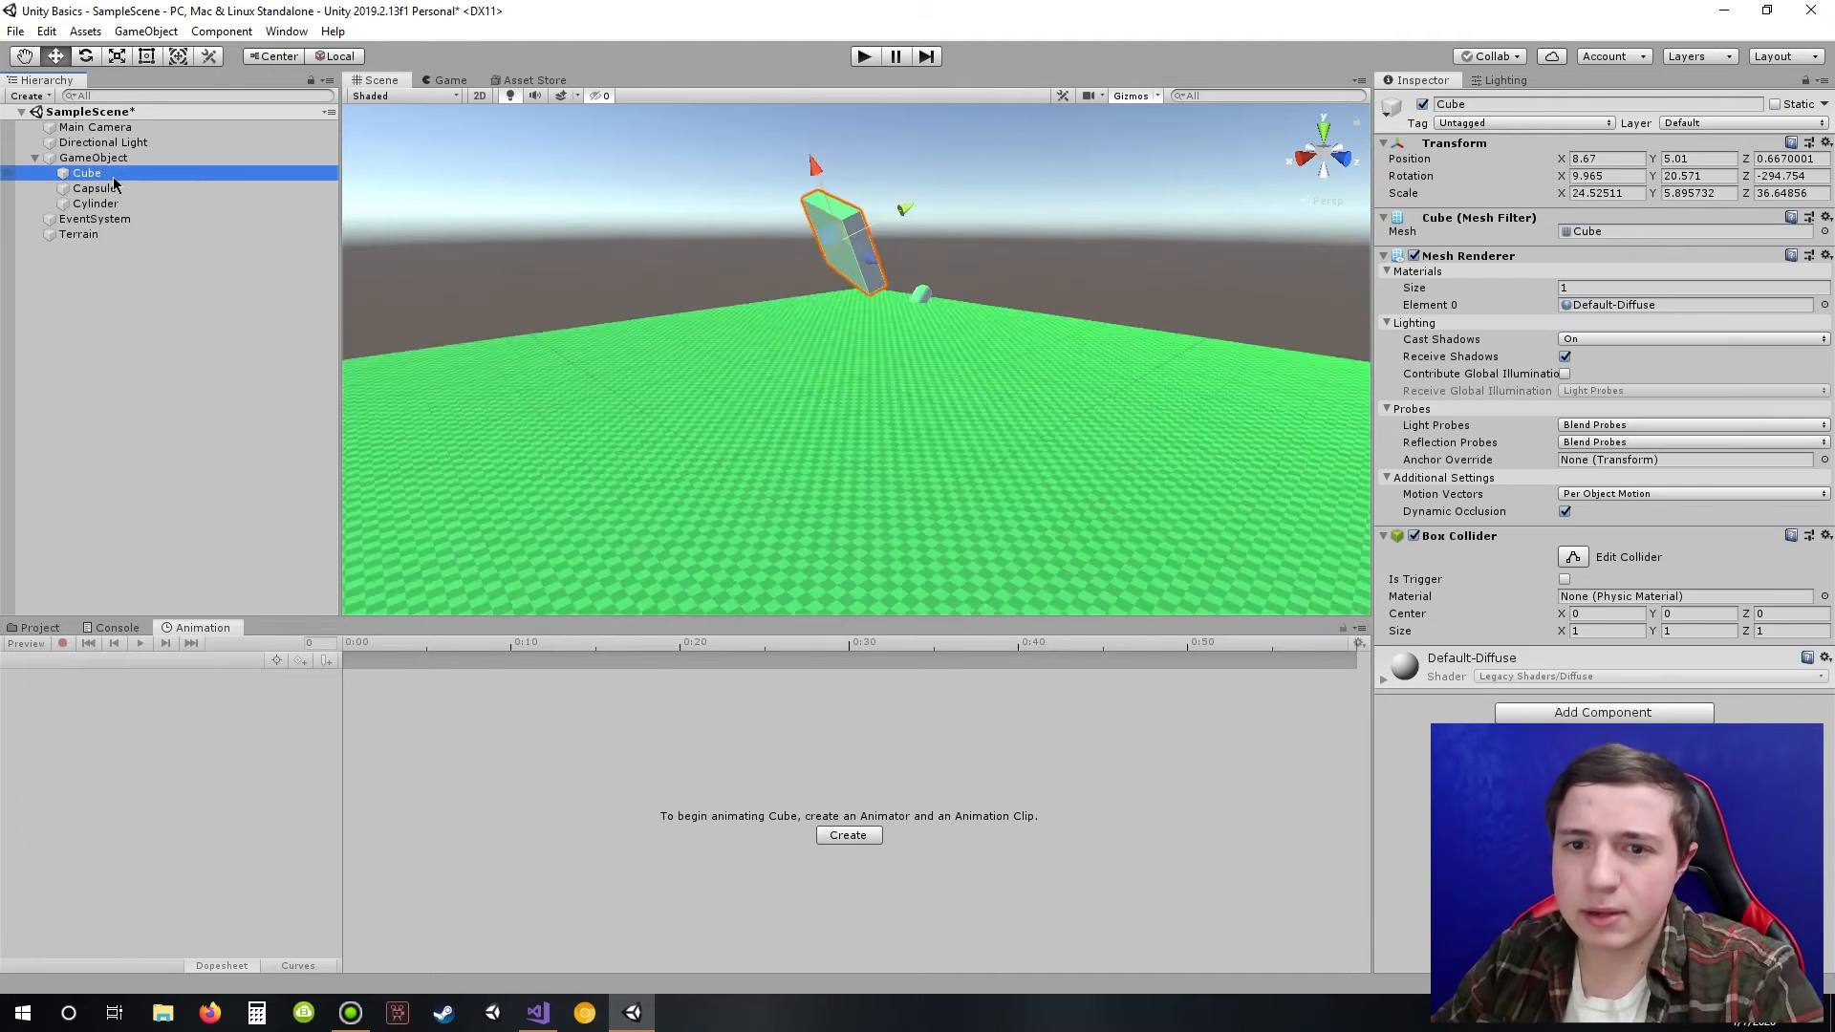
{"action": "left_click_drag", "start_coordinate": [1004, 316], "coordinate": [592, 373], "text": "alt"}
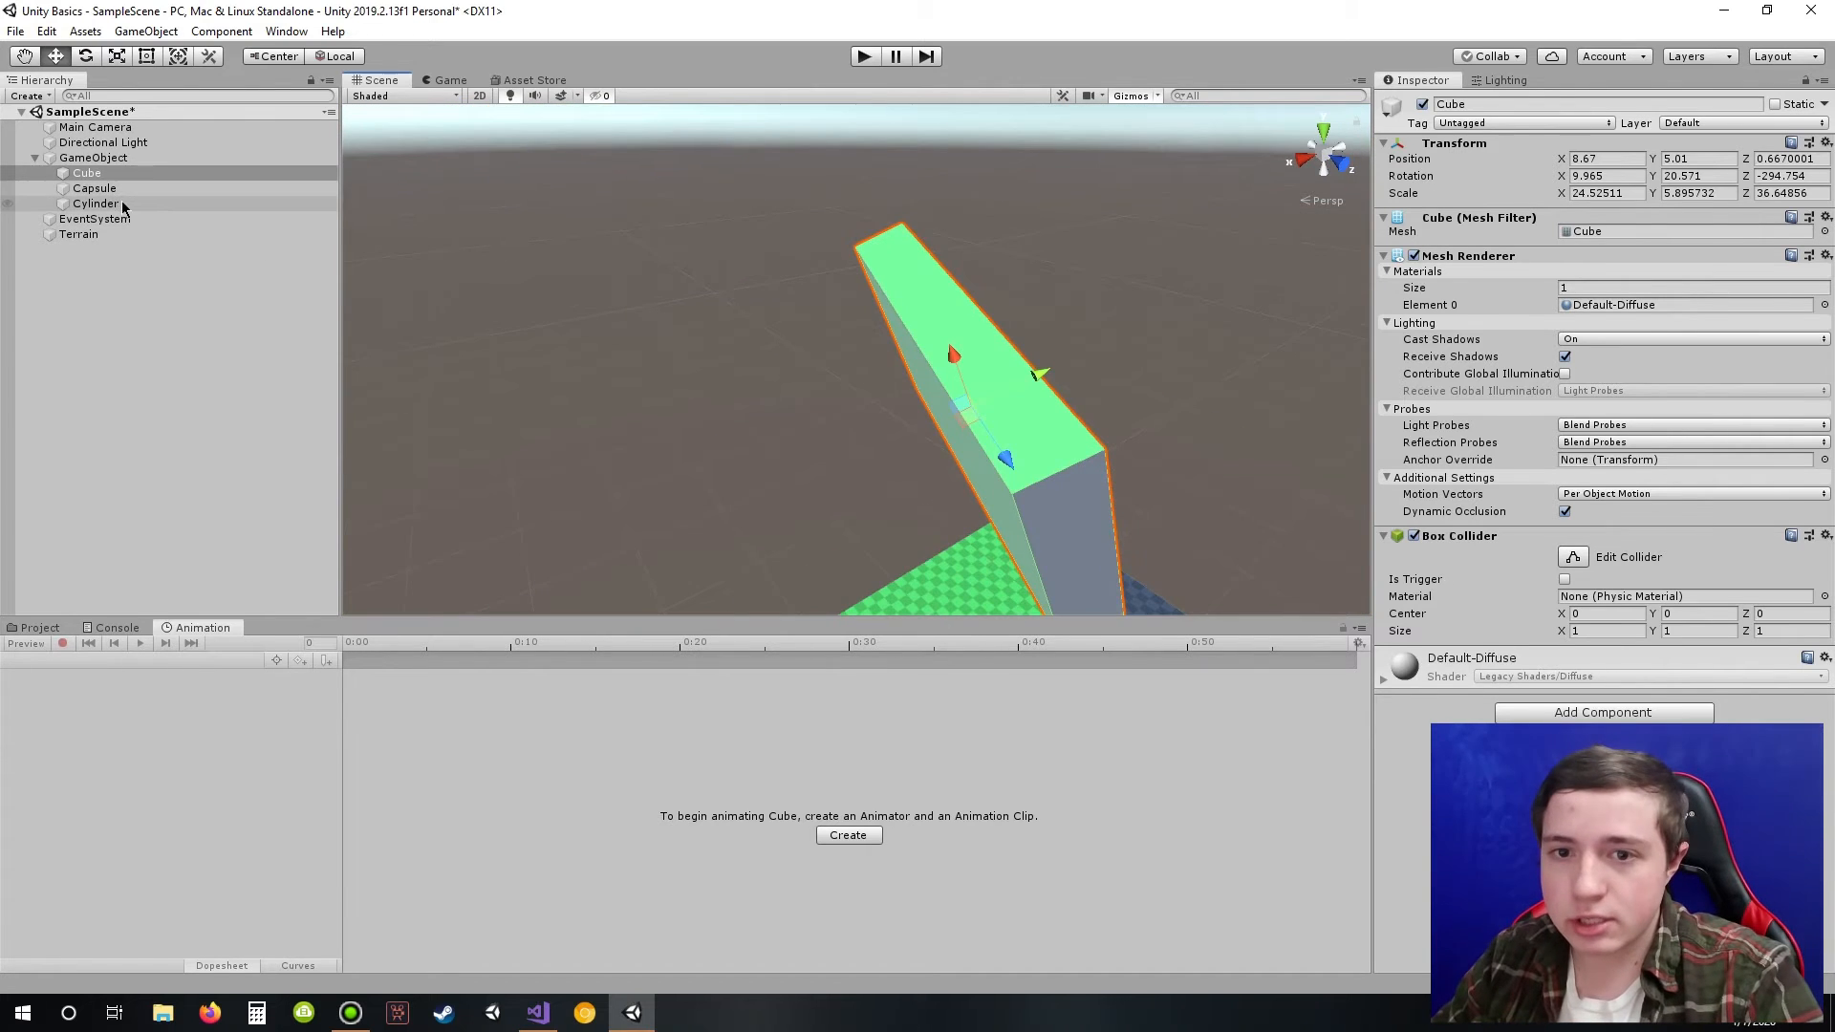
Step: Focus on the Cylinder and create an animation clip named Anim for it in the Assets folder
{"action": "double_click", "coordinate": [105, 204]}
{"action": "left_click_drag", "start_coordinate": [1002, 202], "coordinate": [719, 401], "text": "alt"}
{"action": "scroll", "coordinate": [955, 361], "scroll_direction": "down", "scroll_amount": 4}
{"action": "right_click_drag", "start_coordinate": [746, 384], "coordinate": [1090, 287]}
{"action": "left_click", "coordinate": [848, 835]}
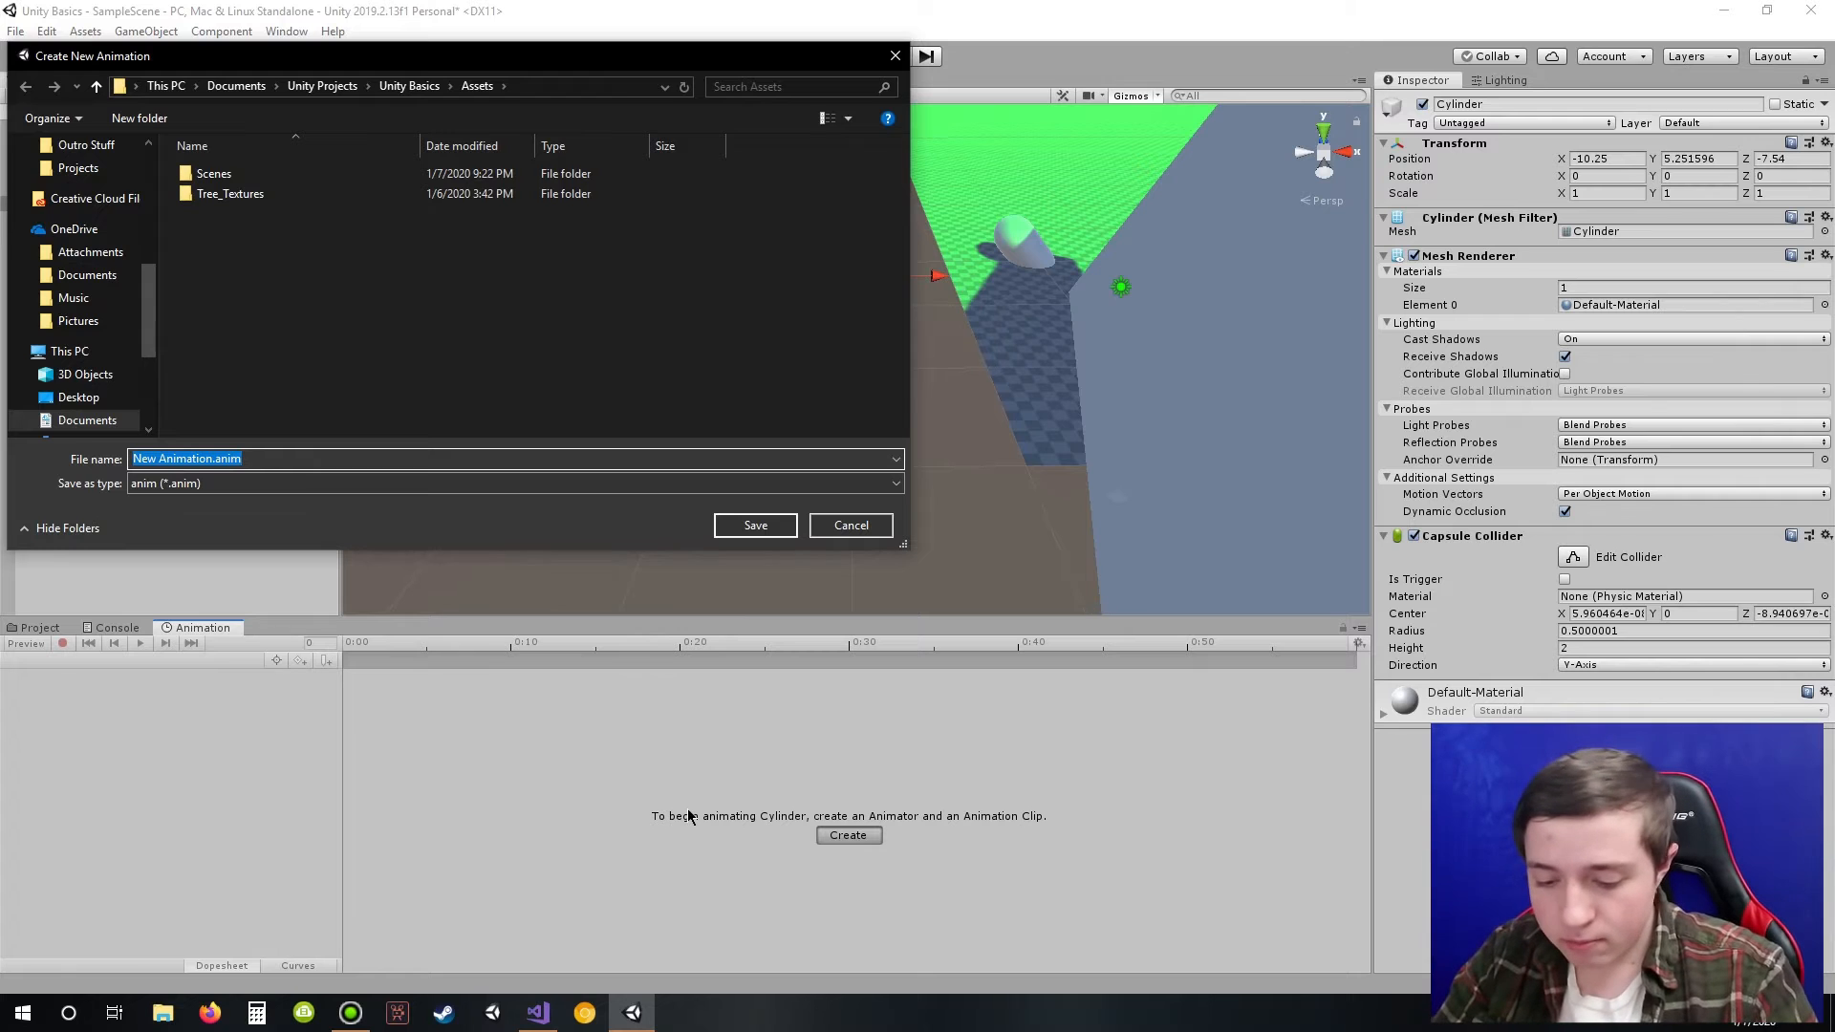
{"action": "type", "text": "Anim"}
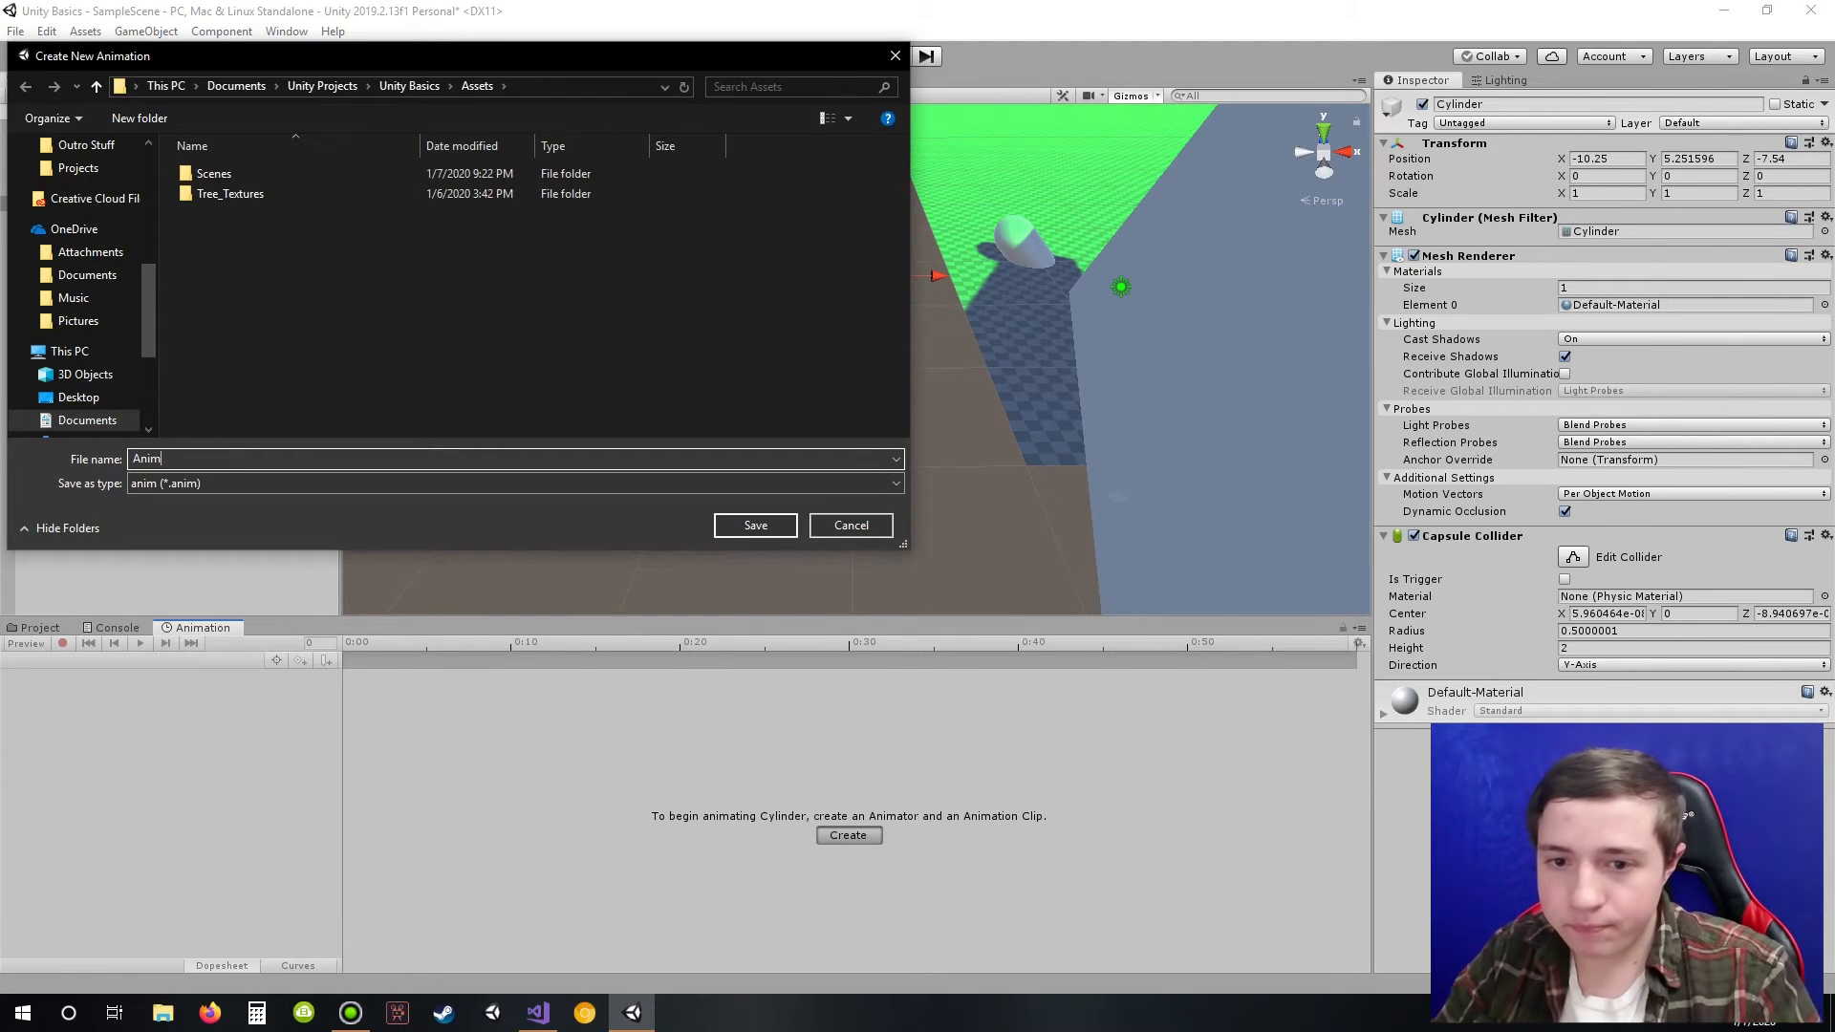
{"action": "key", "text": "Return"}
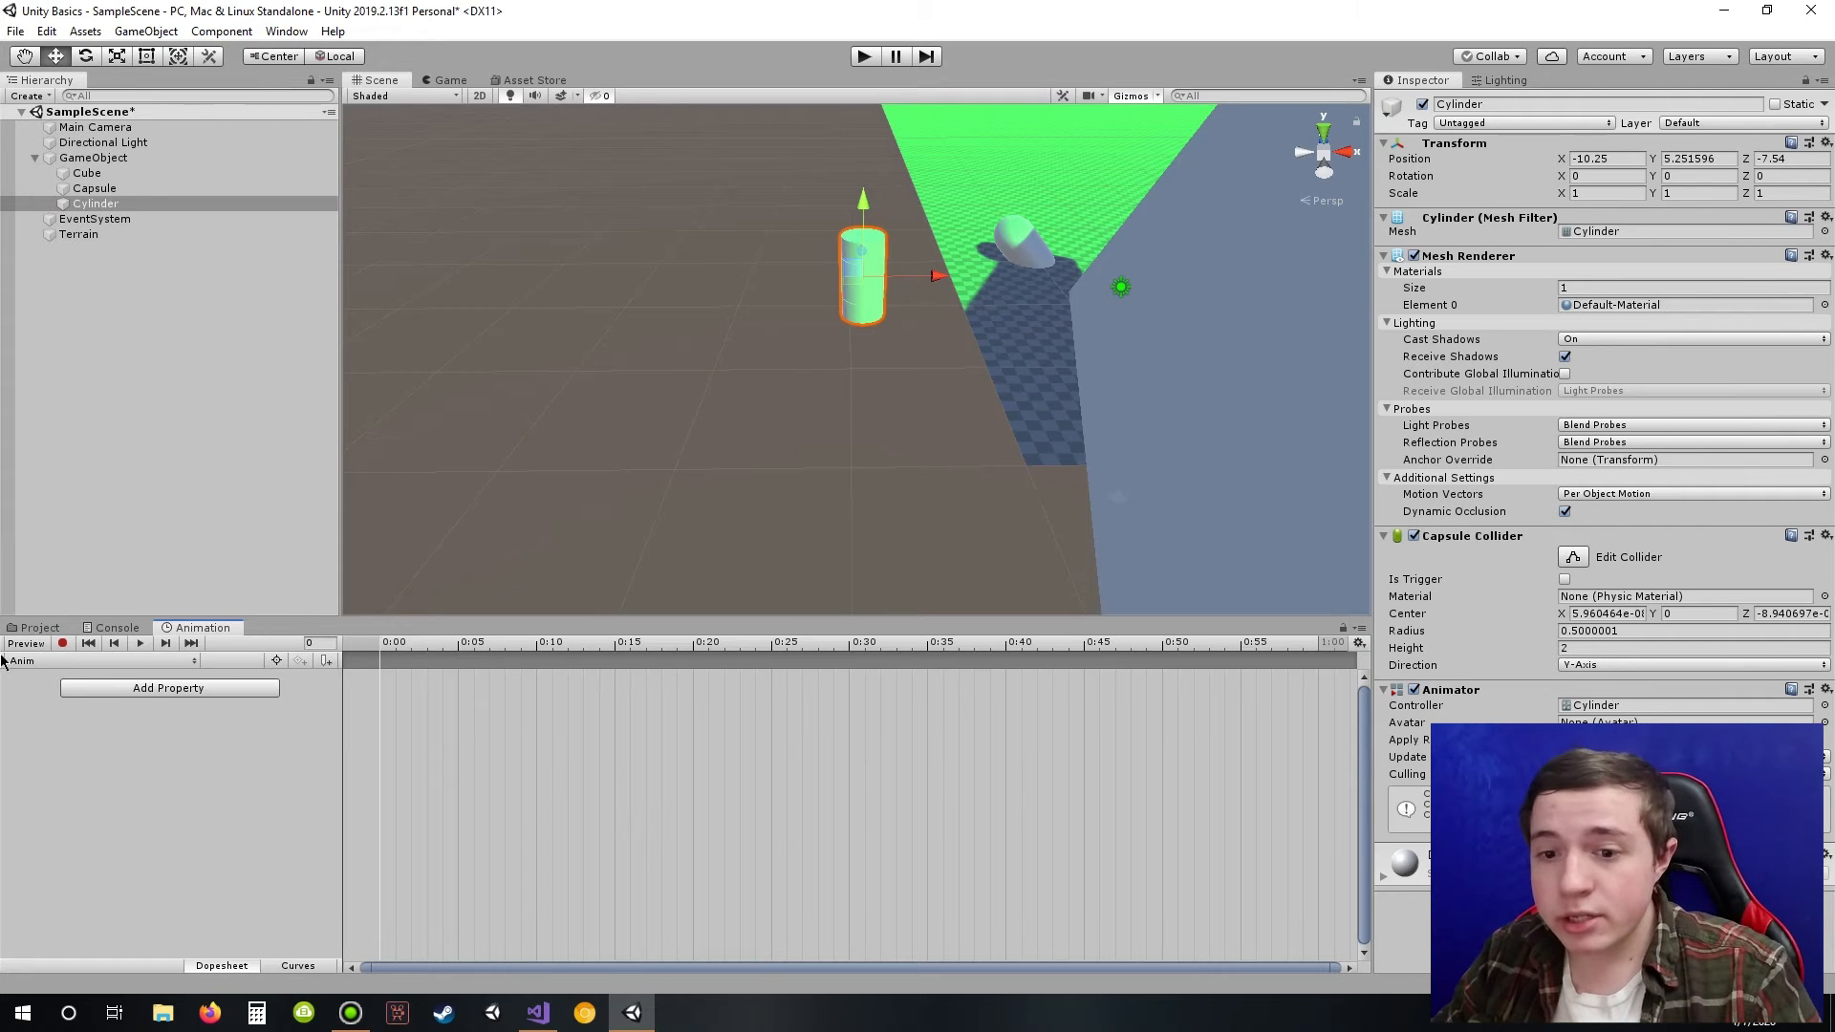
Step: Start keyframe recording and set the Cylinder's first frame to about position X -11.04 and rotation Y -1.58
{"action": "left_click", "coordinate": [62, 648]}
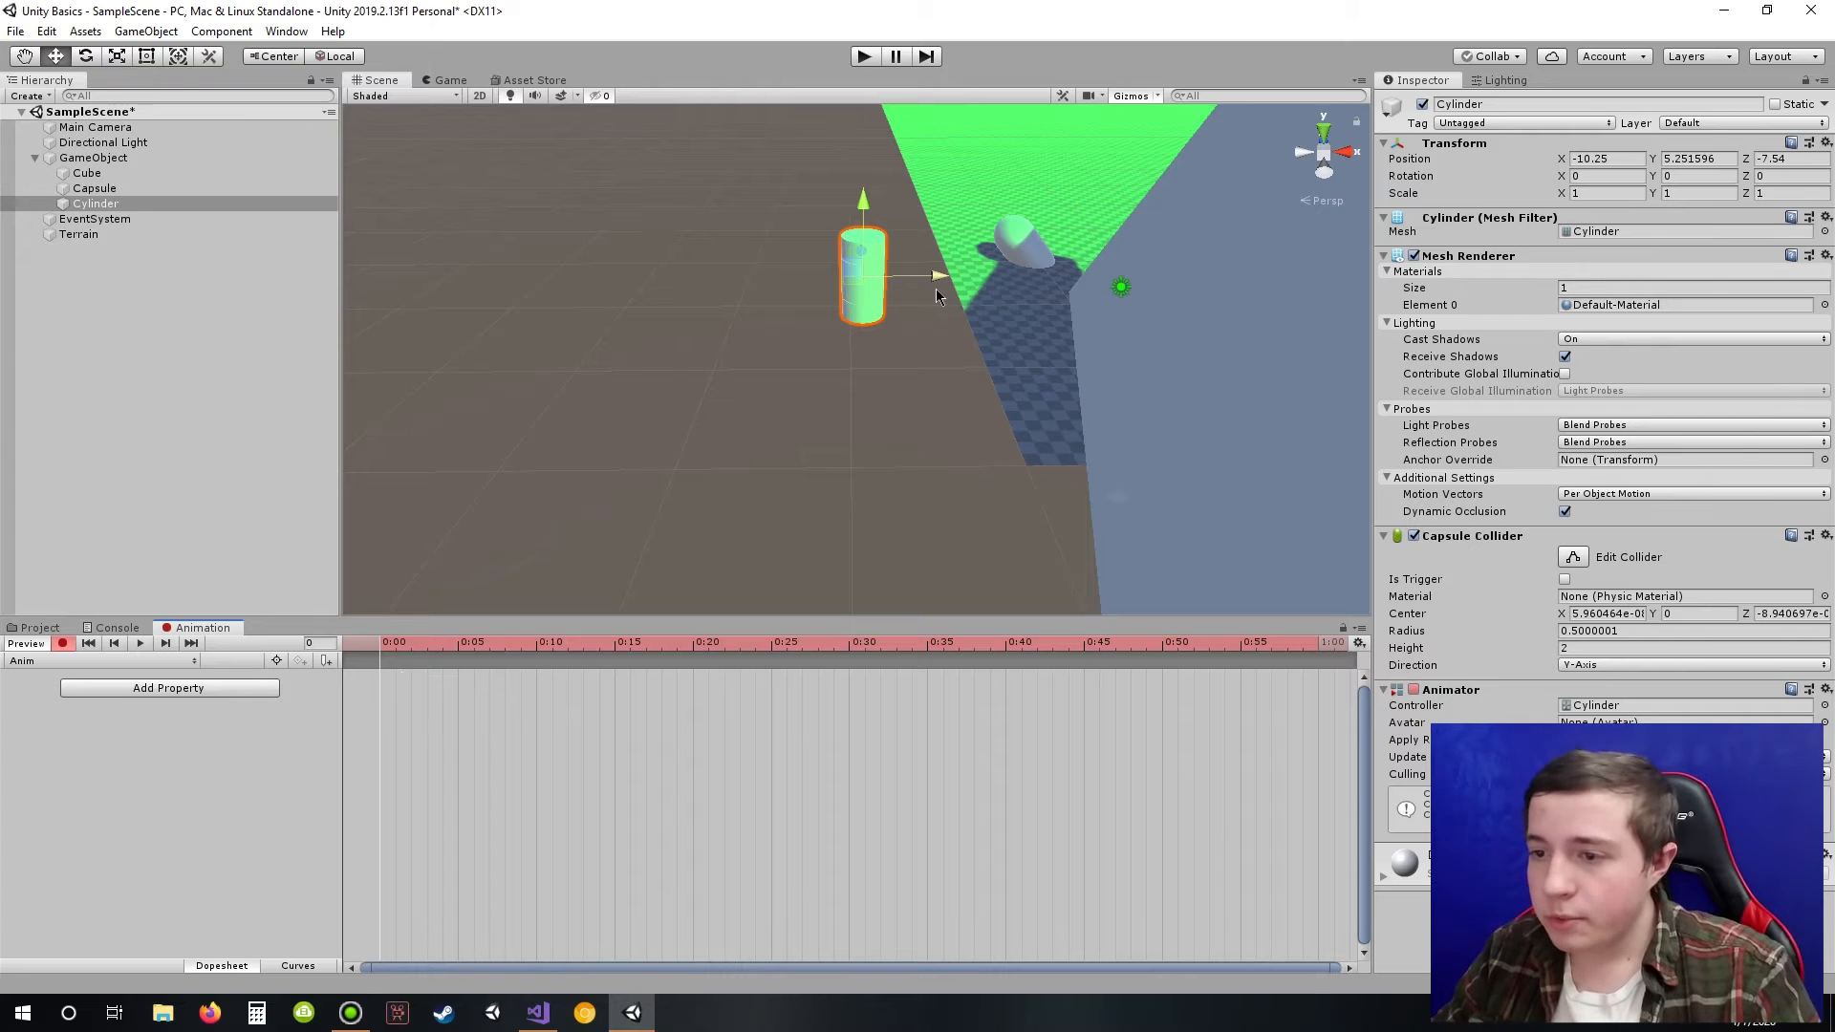
{"action": "left_click_drag", "start_coordinate": [936, 289], "coordinate": [914, 285]}
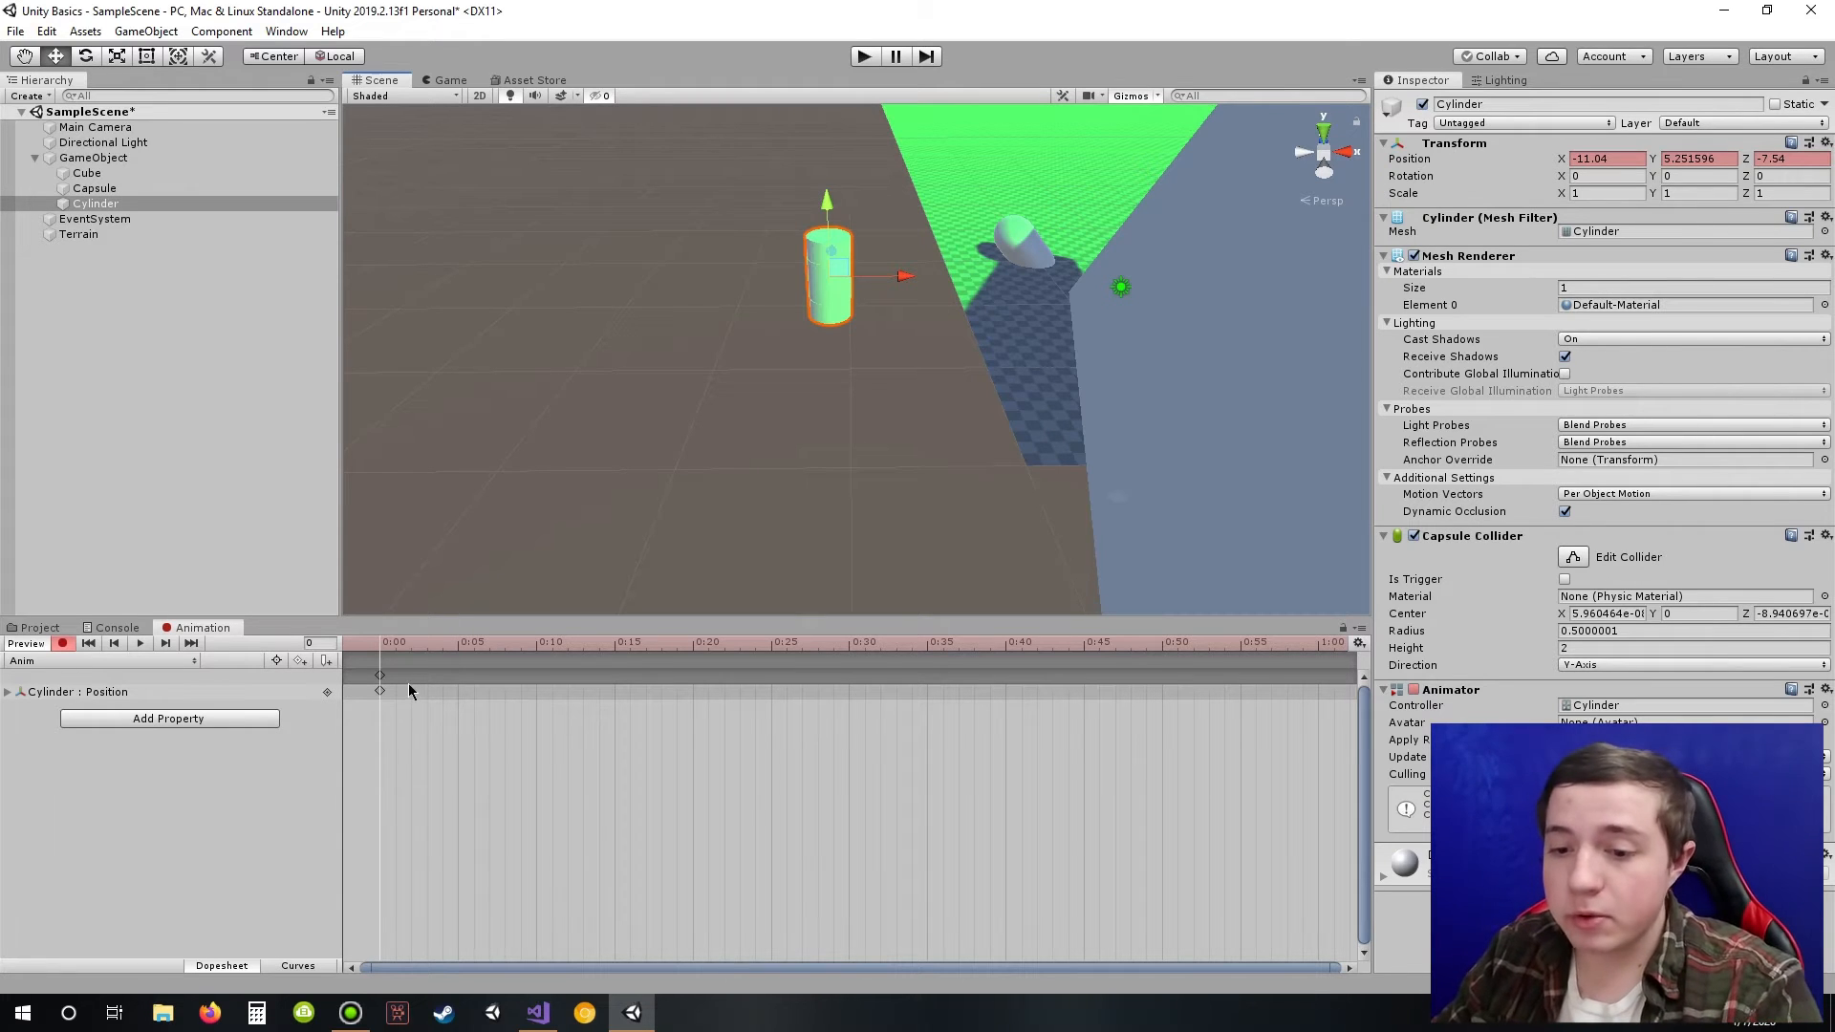
{"action": "left_click_drag", "start_coordinate": [1653, 176], "coordinate": [1603, 174]}
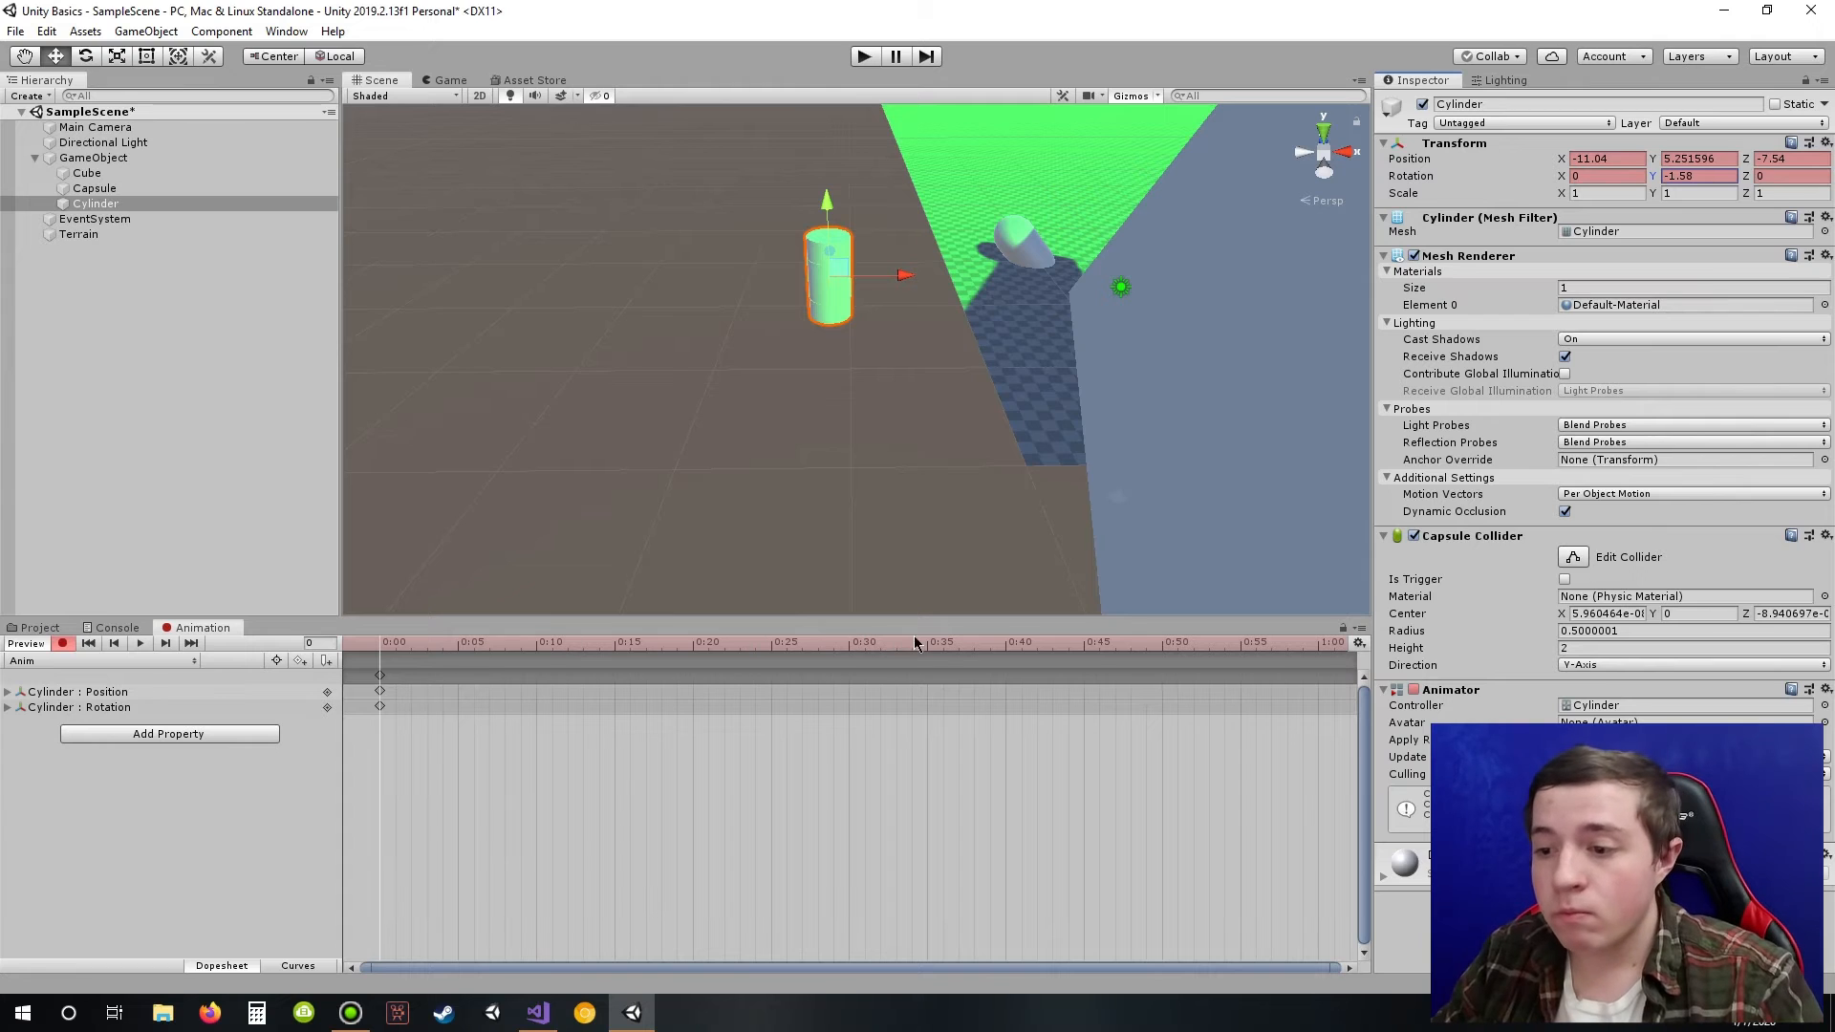
Step: Record a position keyframe at 1:00 with the Cylinder moved to about X -30.88, Z -8.09
{"action": "left_click", "coordinate": [1323, 644]}
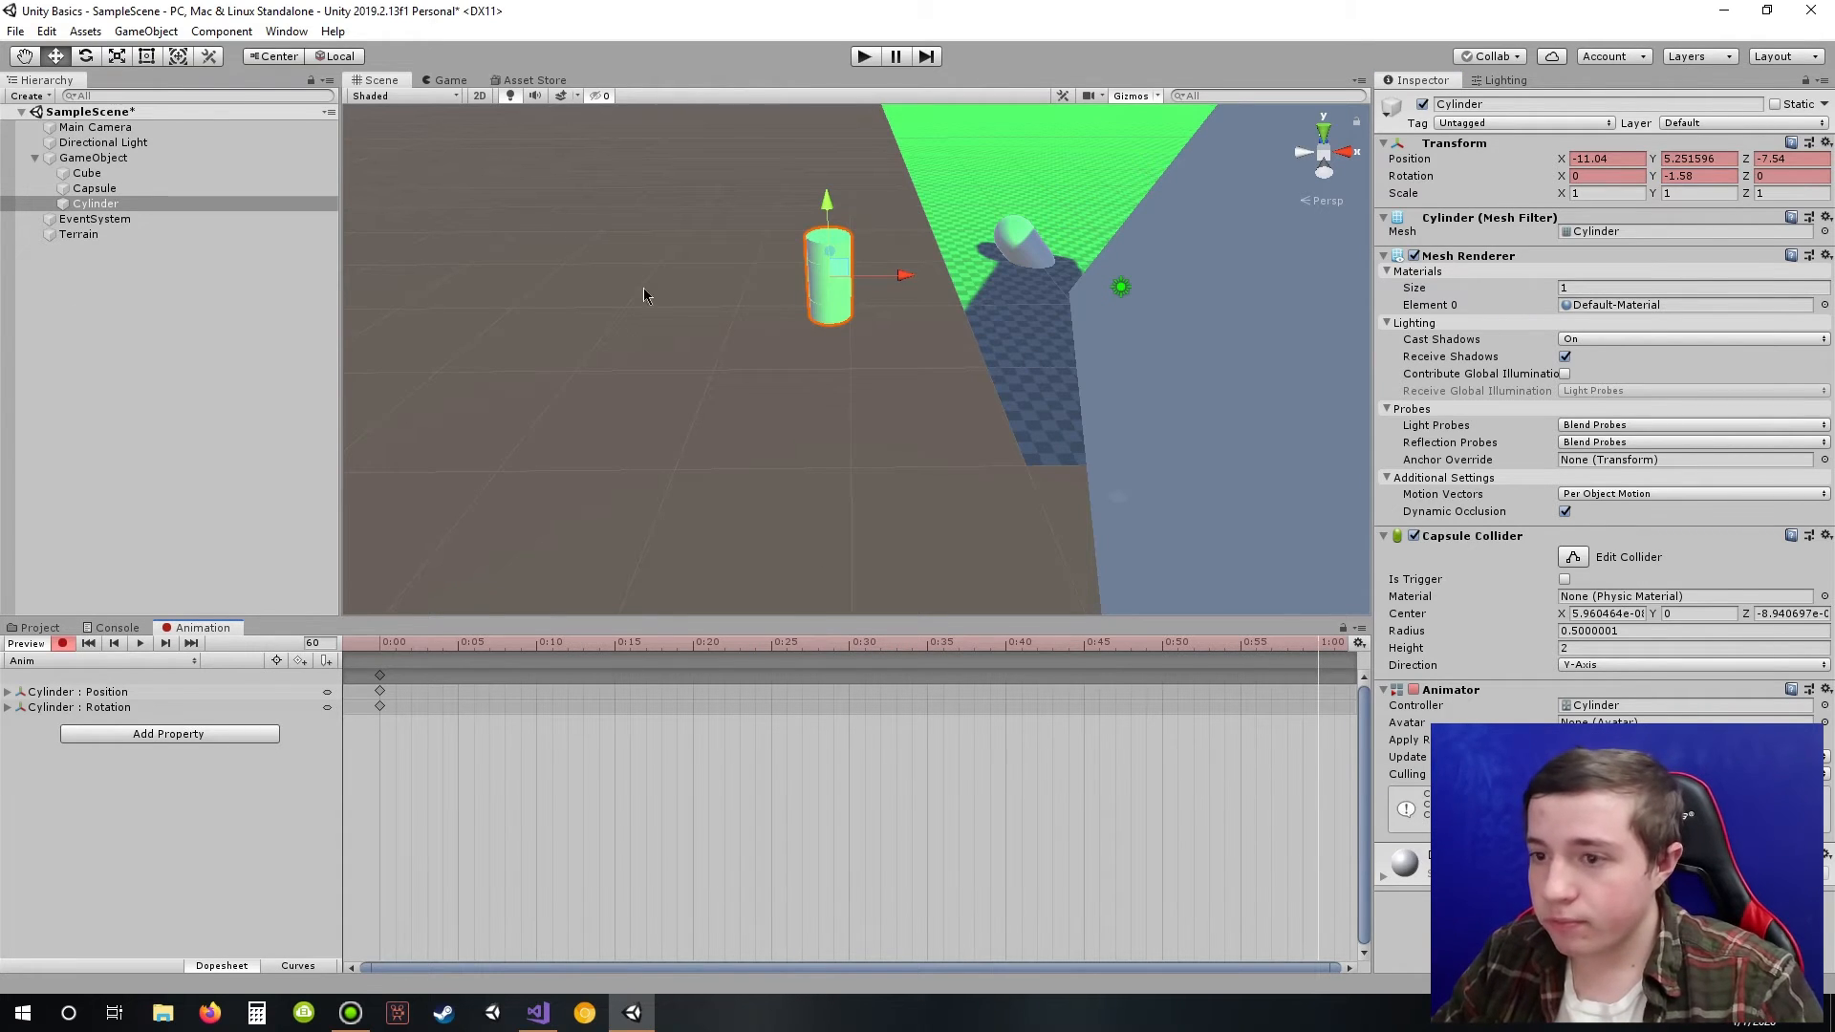
{"action": "right_click_drag", "start_coordinate": [644, 287], "coordinate": [474, 202]}
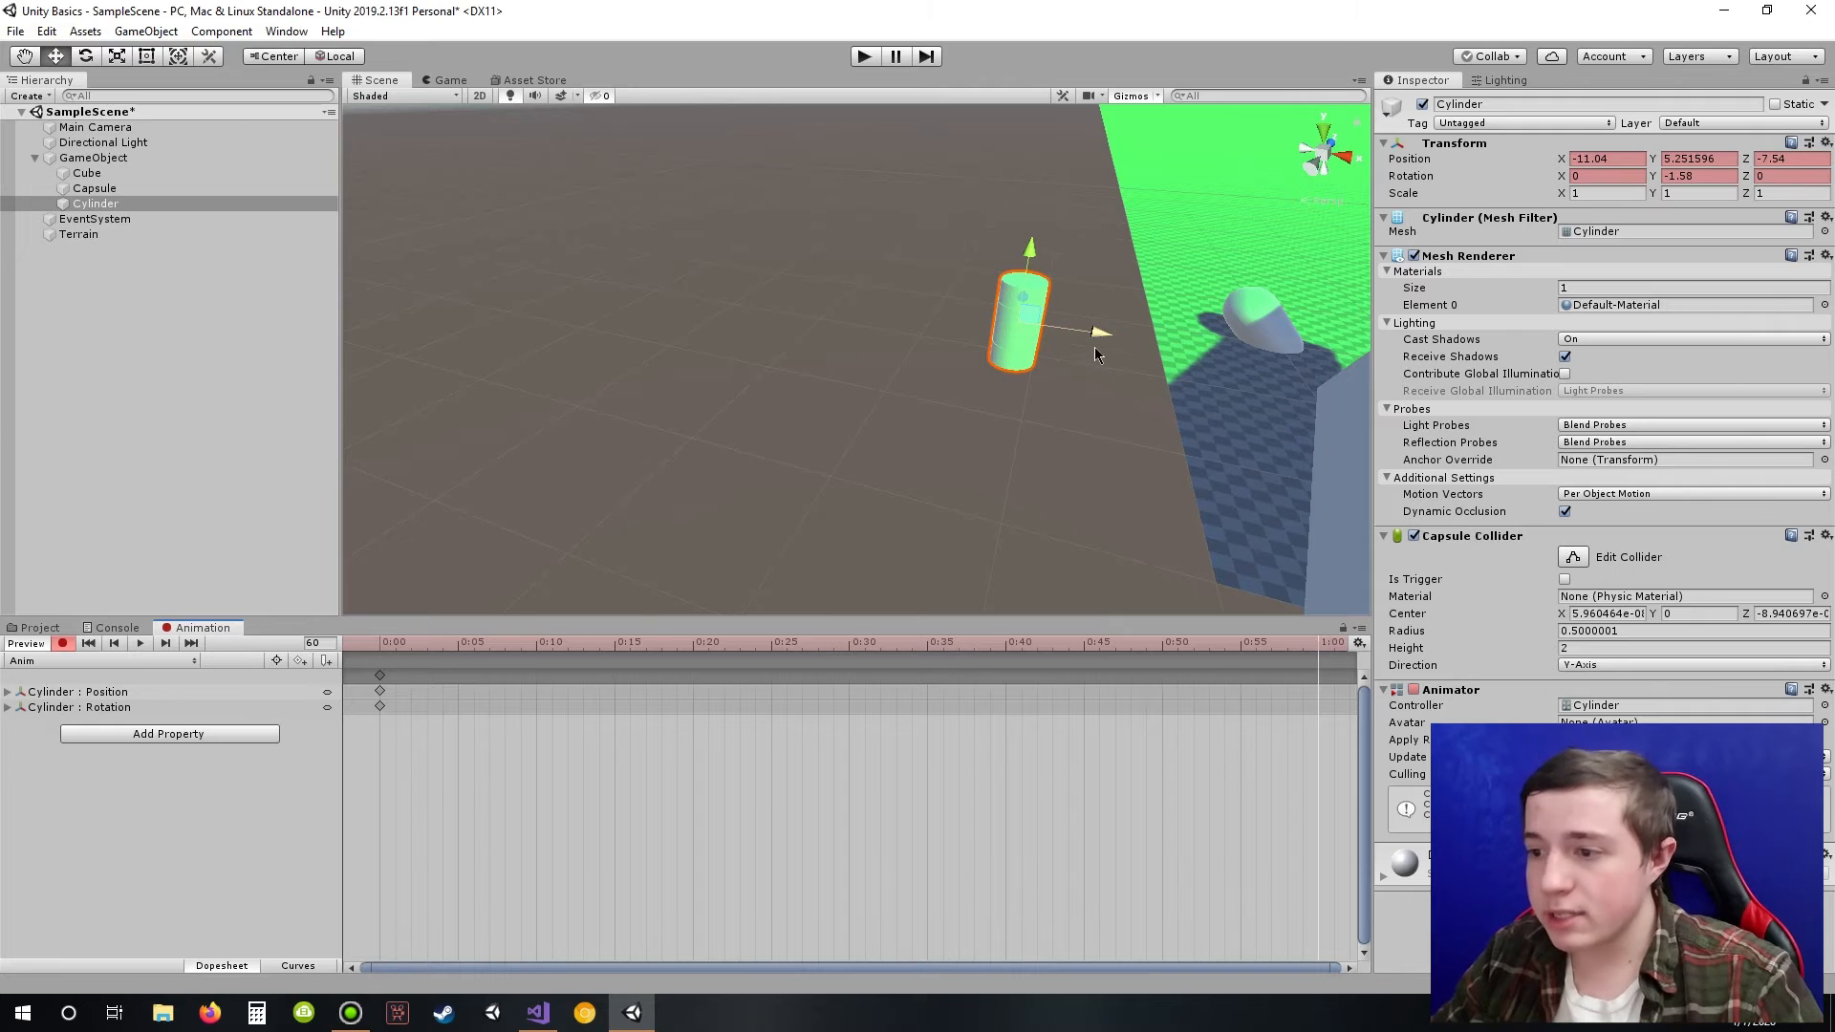
{"action": "left_click_drag", "start_coordinate": [1095, 354], "coordinate": [181, 237]}
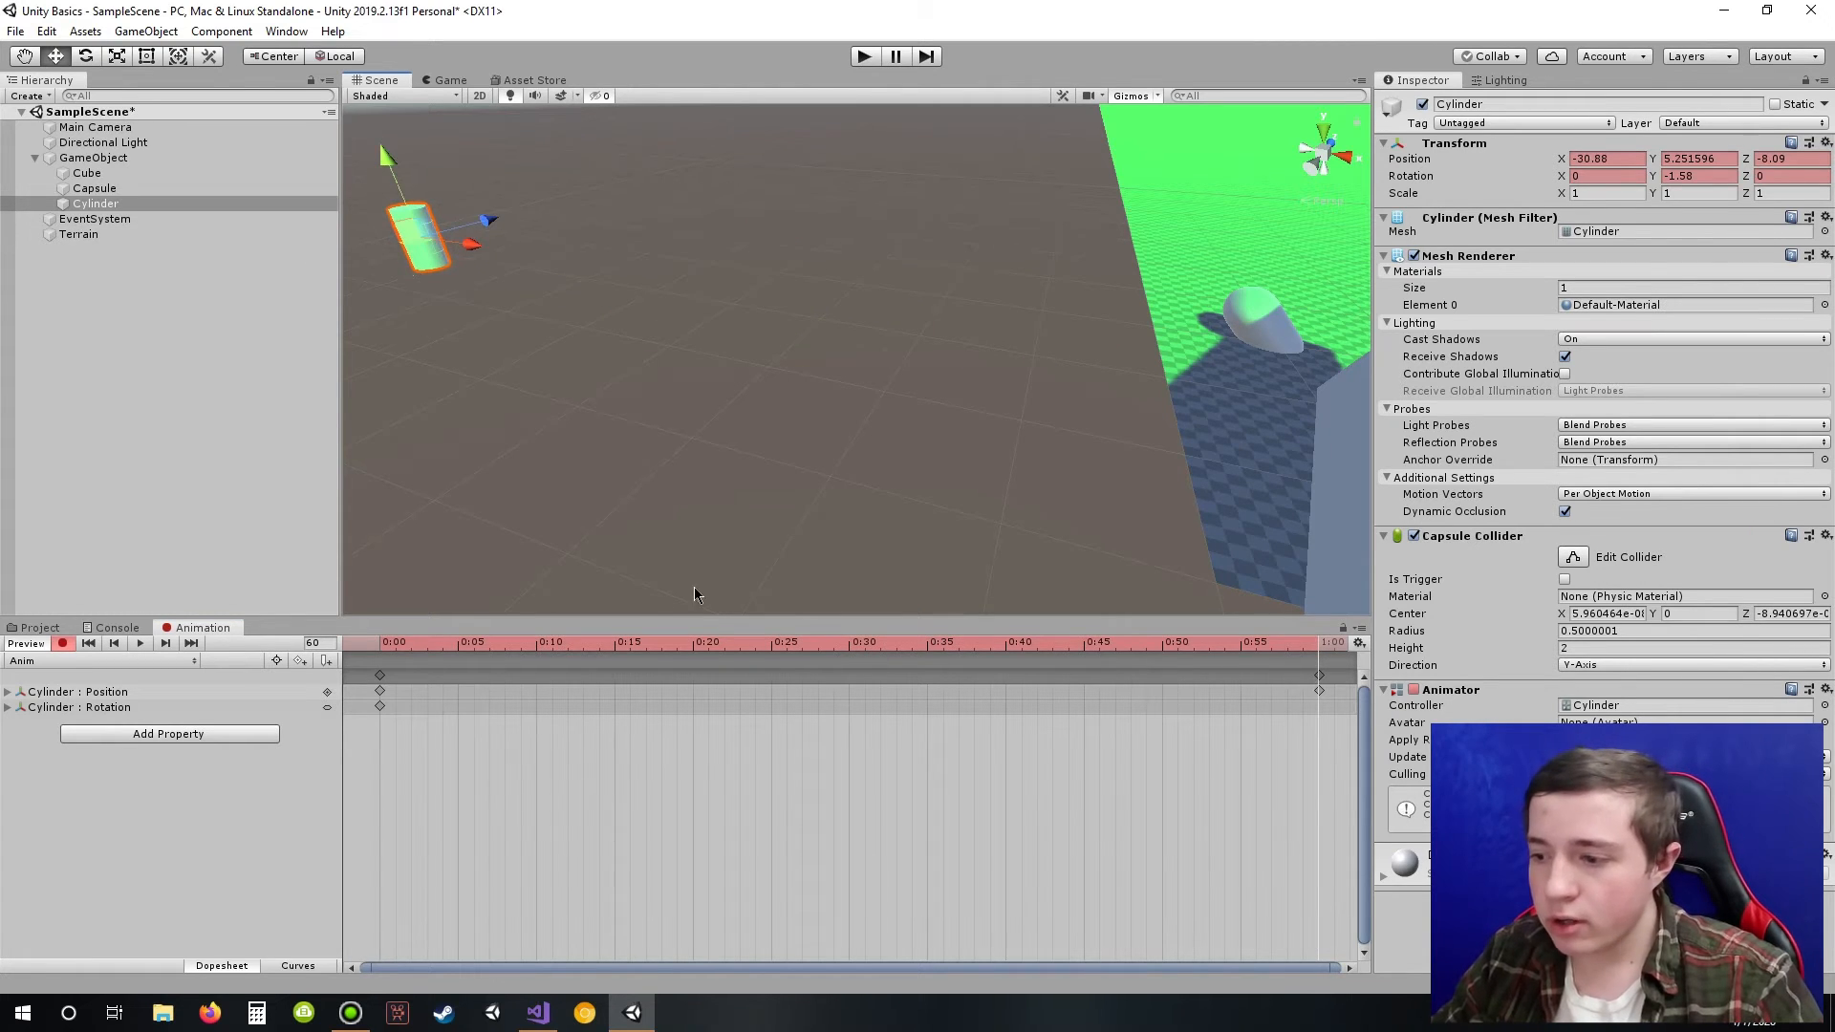
Step: Play back the Cylinder's animation, stop it and return the playhead to 0:00
{"action": "left_click", "coordinate": [140, 645]}
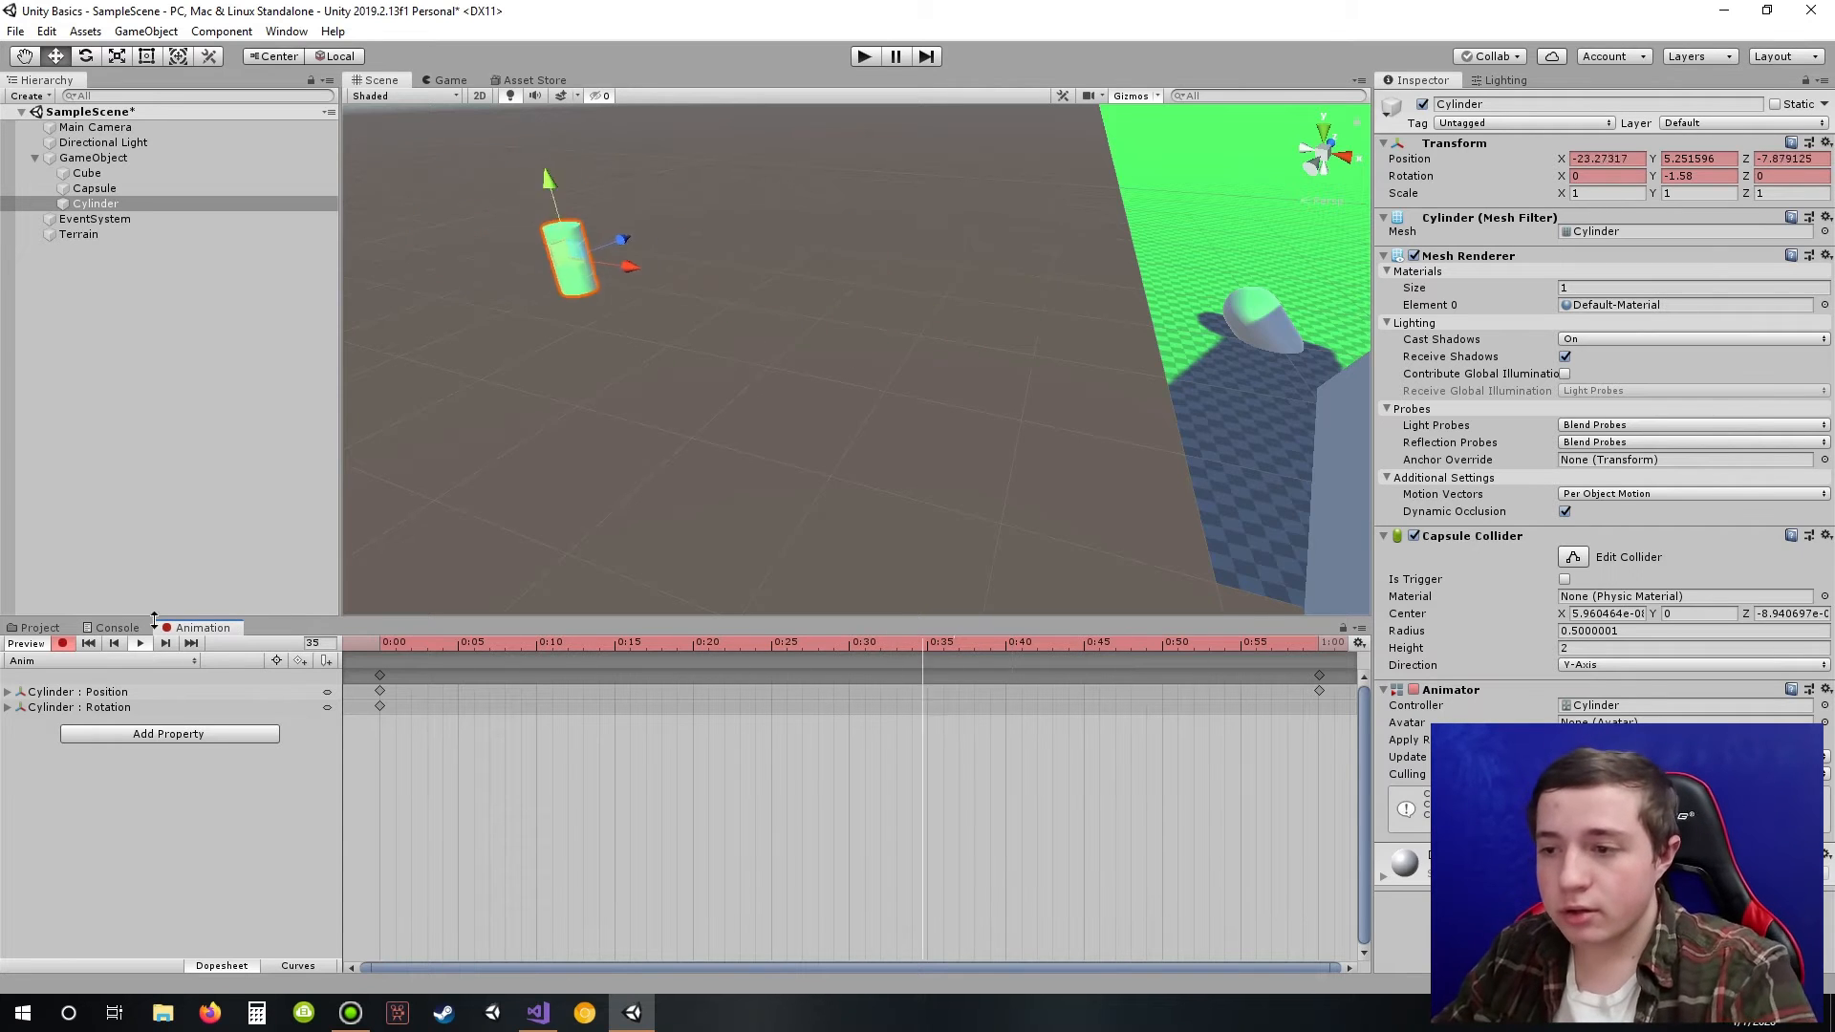
{"action": "left_click", "coordinate": [141, 644]}
{"action": "left_click_drag", "start_coordinate": [426, 643], "coordinate": [381, 646]}
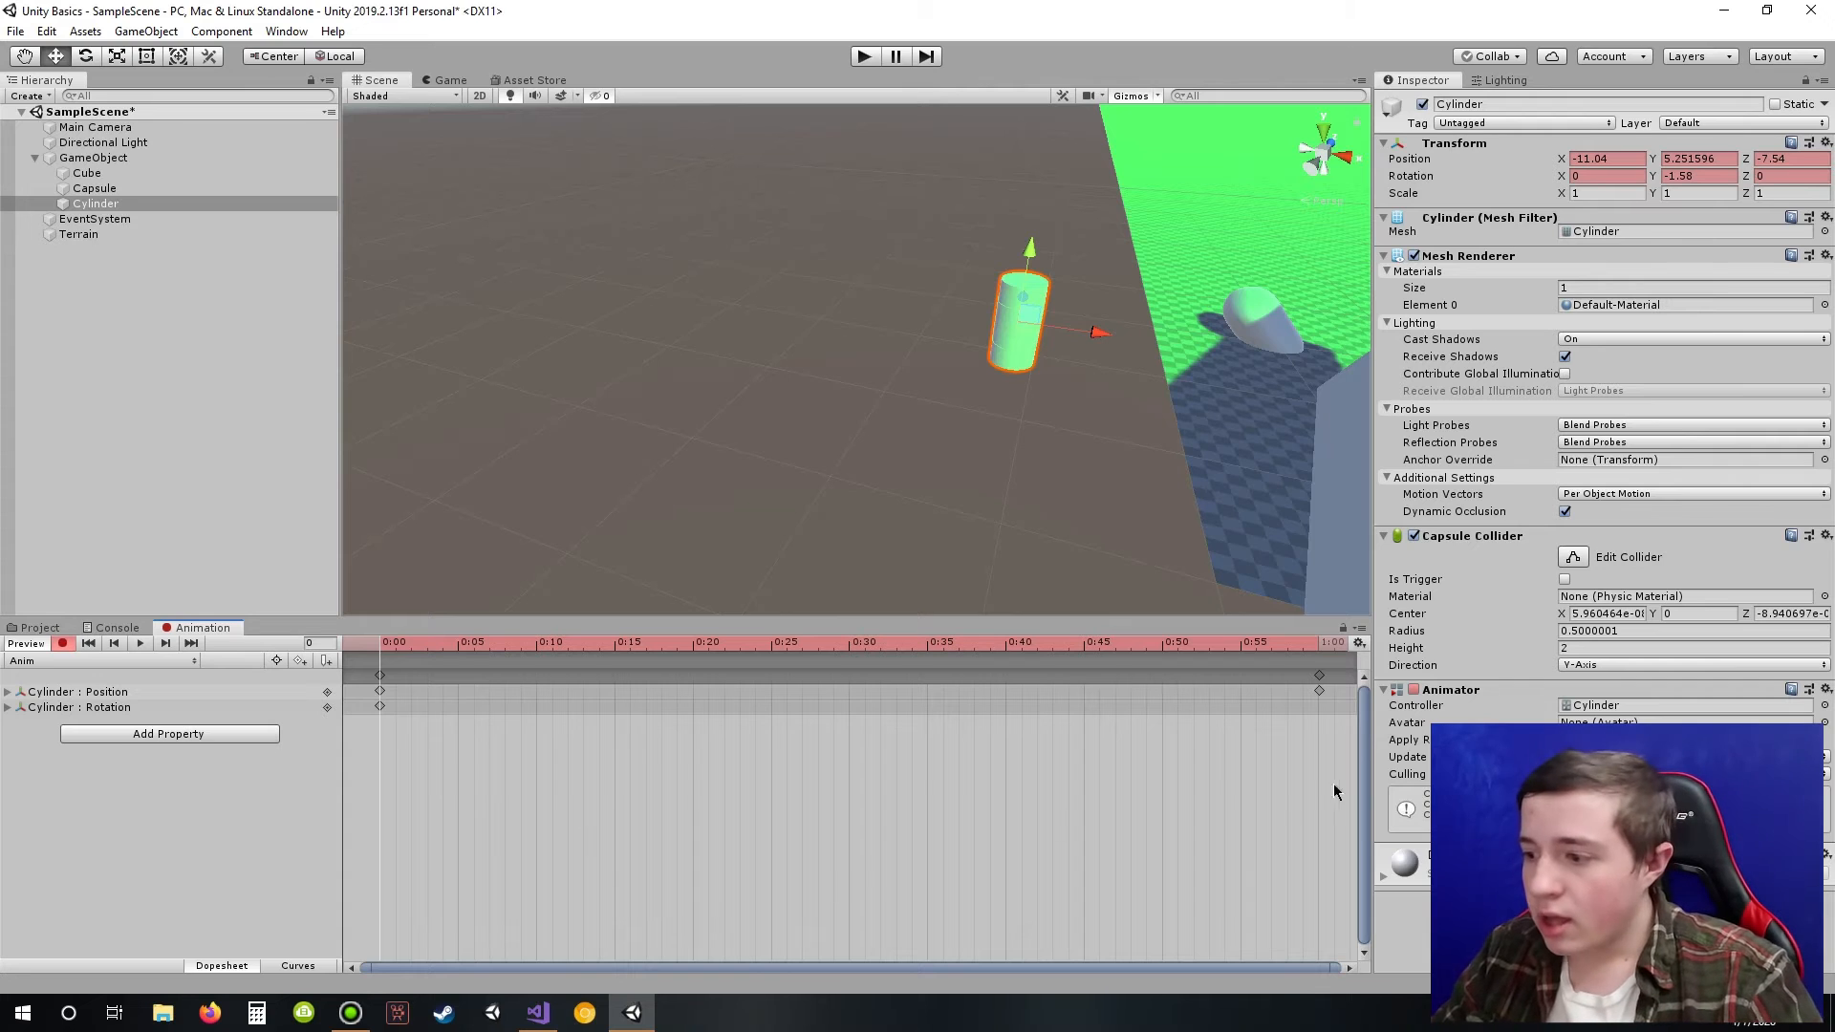
Step: Remove the Animator component from the Cylinder and add an Animation component in its place
{"action": "right_click", "coordinate": [1469, 697]}
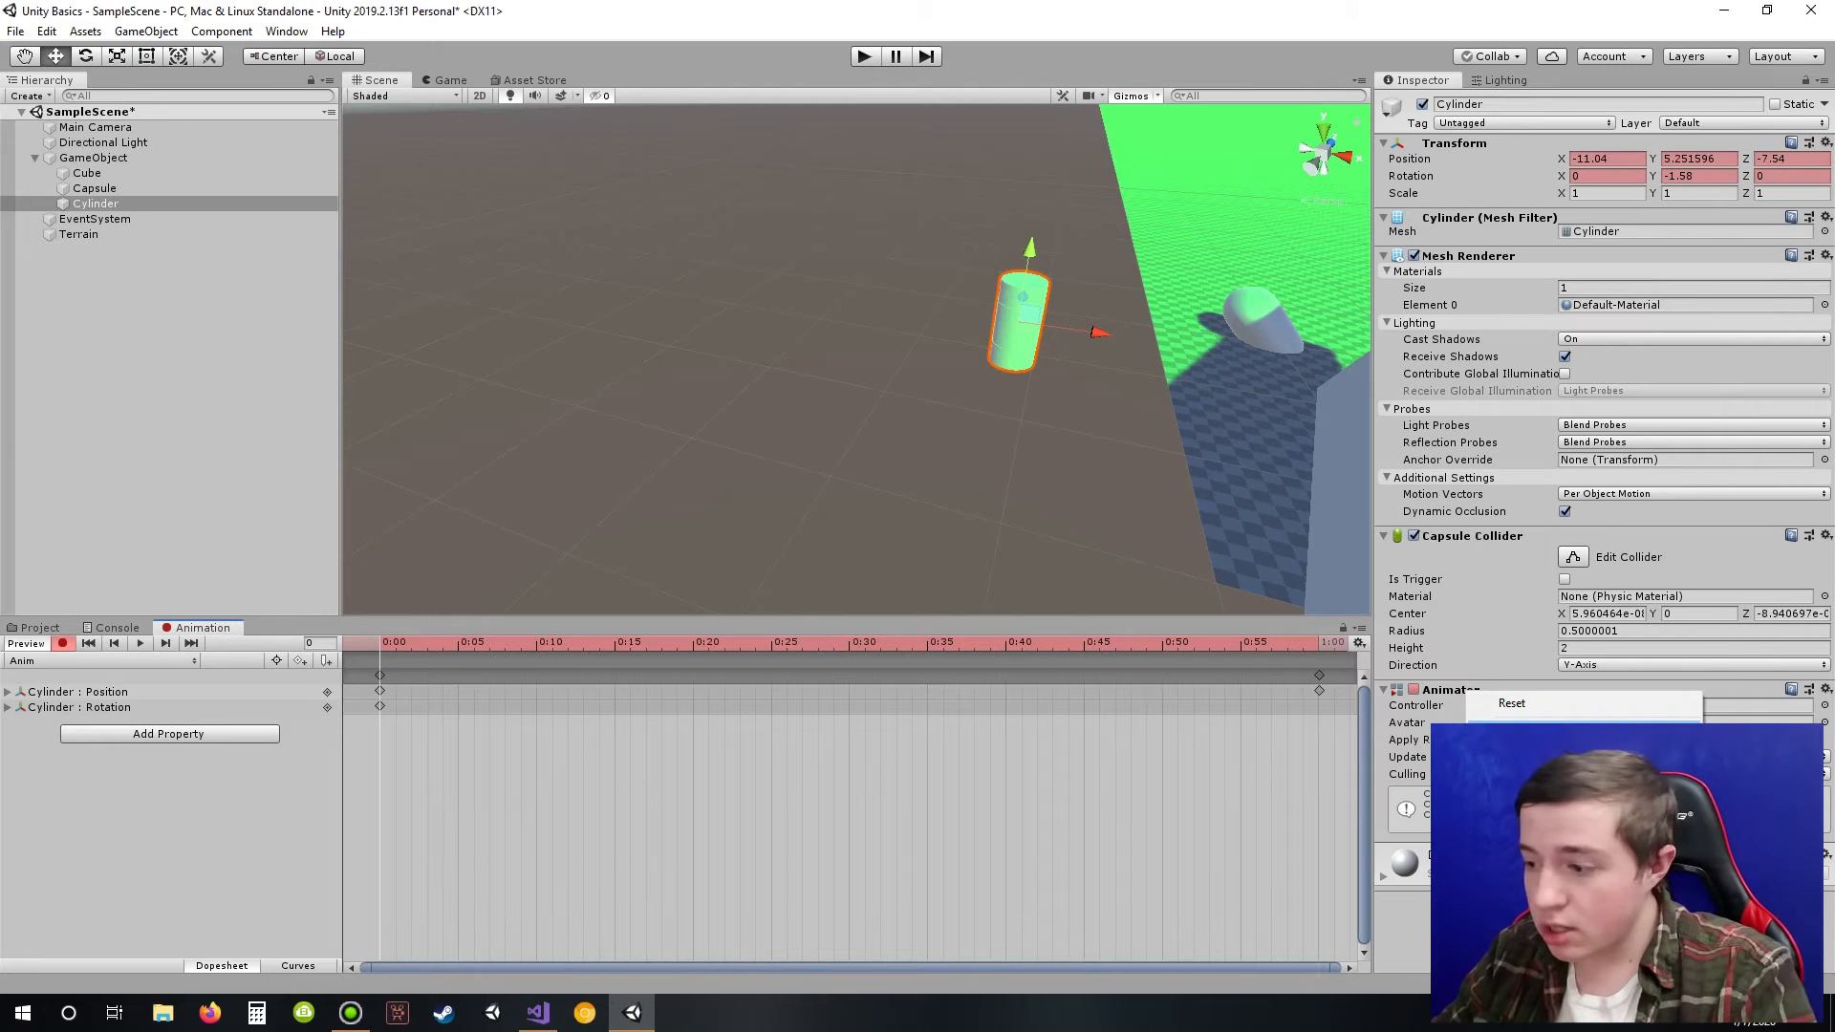
{"action": "left_click", "coordinate": [1539, 732]}
{"action": "left_click", "coordinate": [1604, 745]}
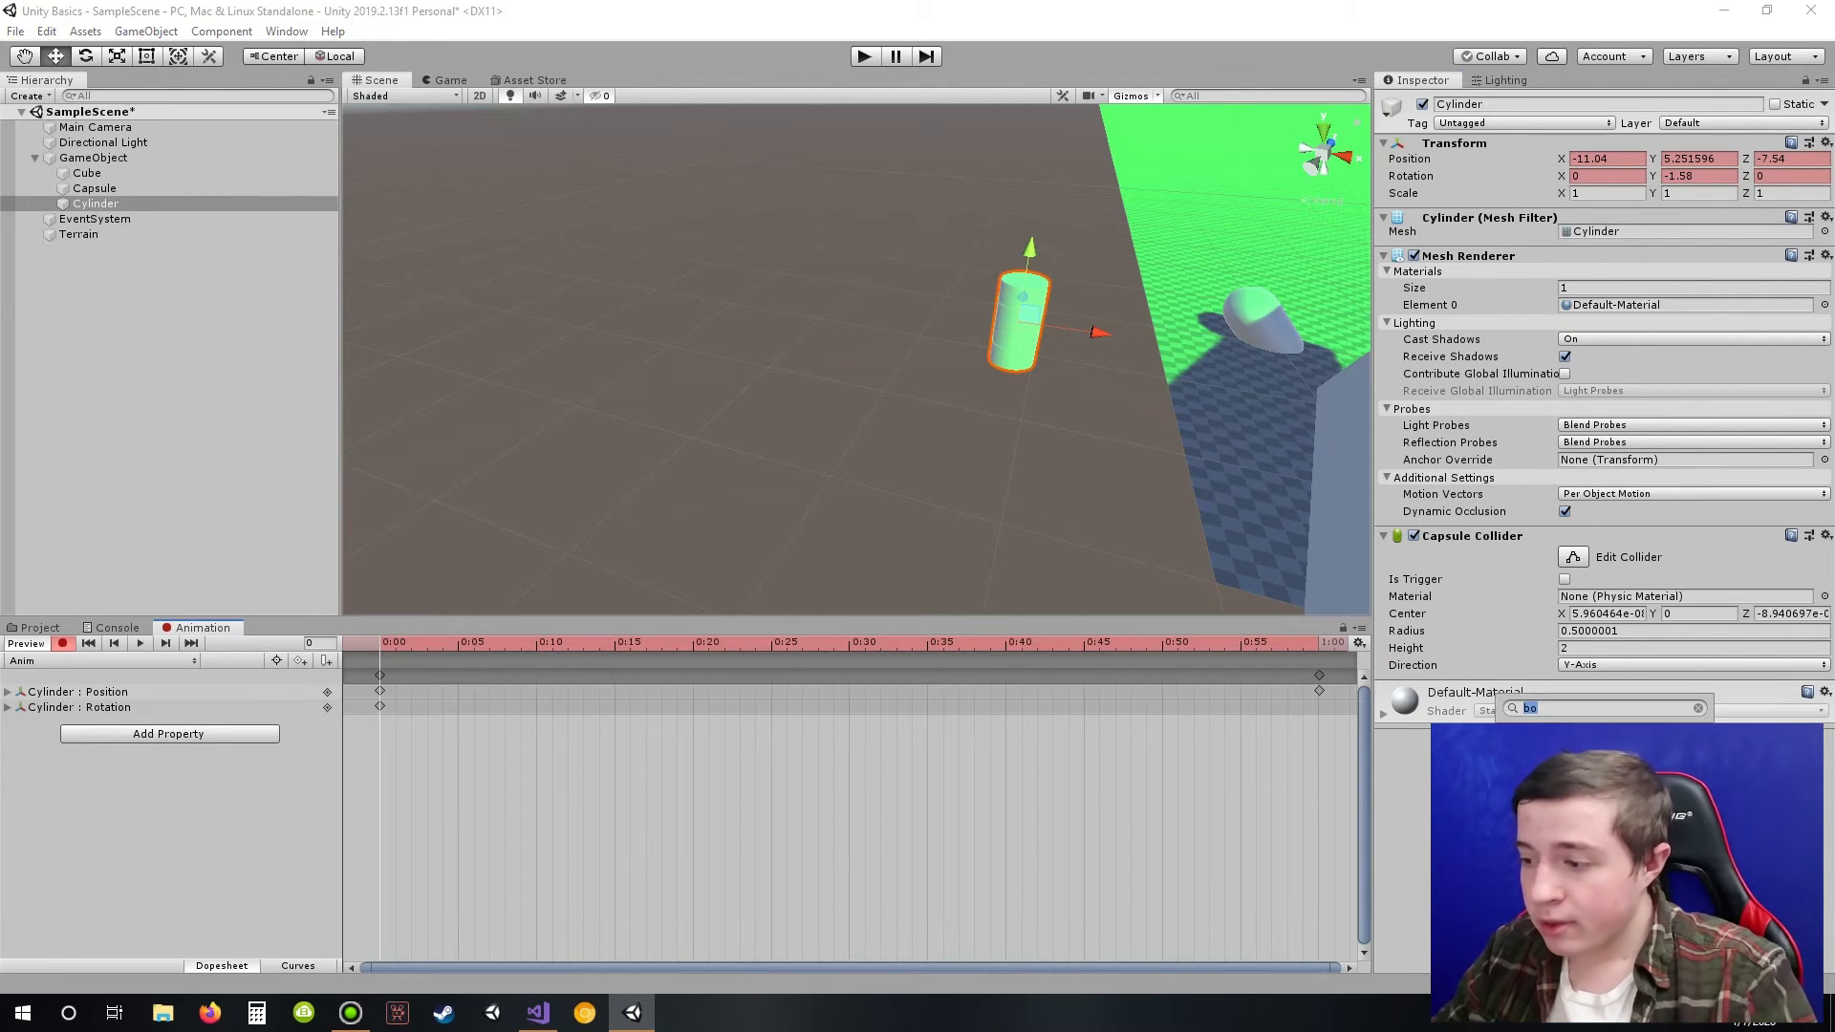
{"action": "type", "text": "anima"}
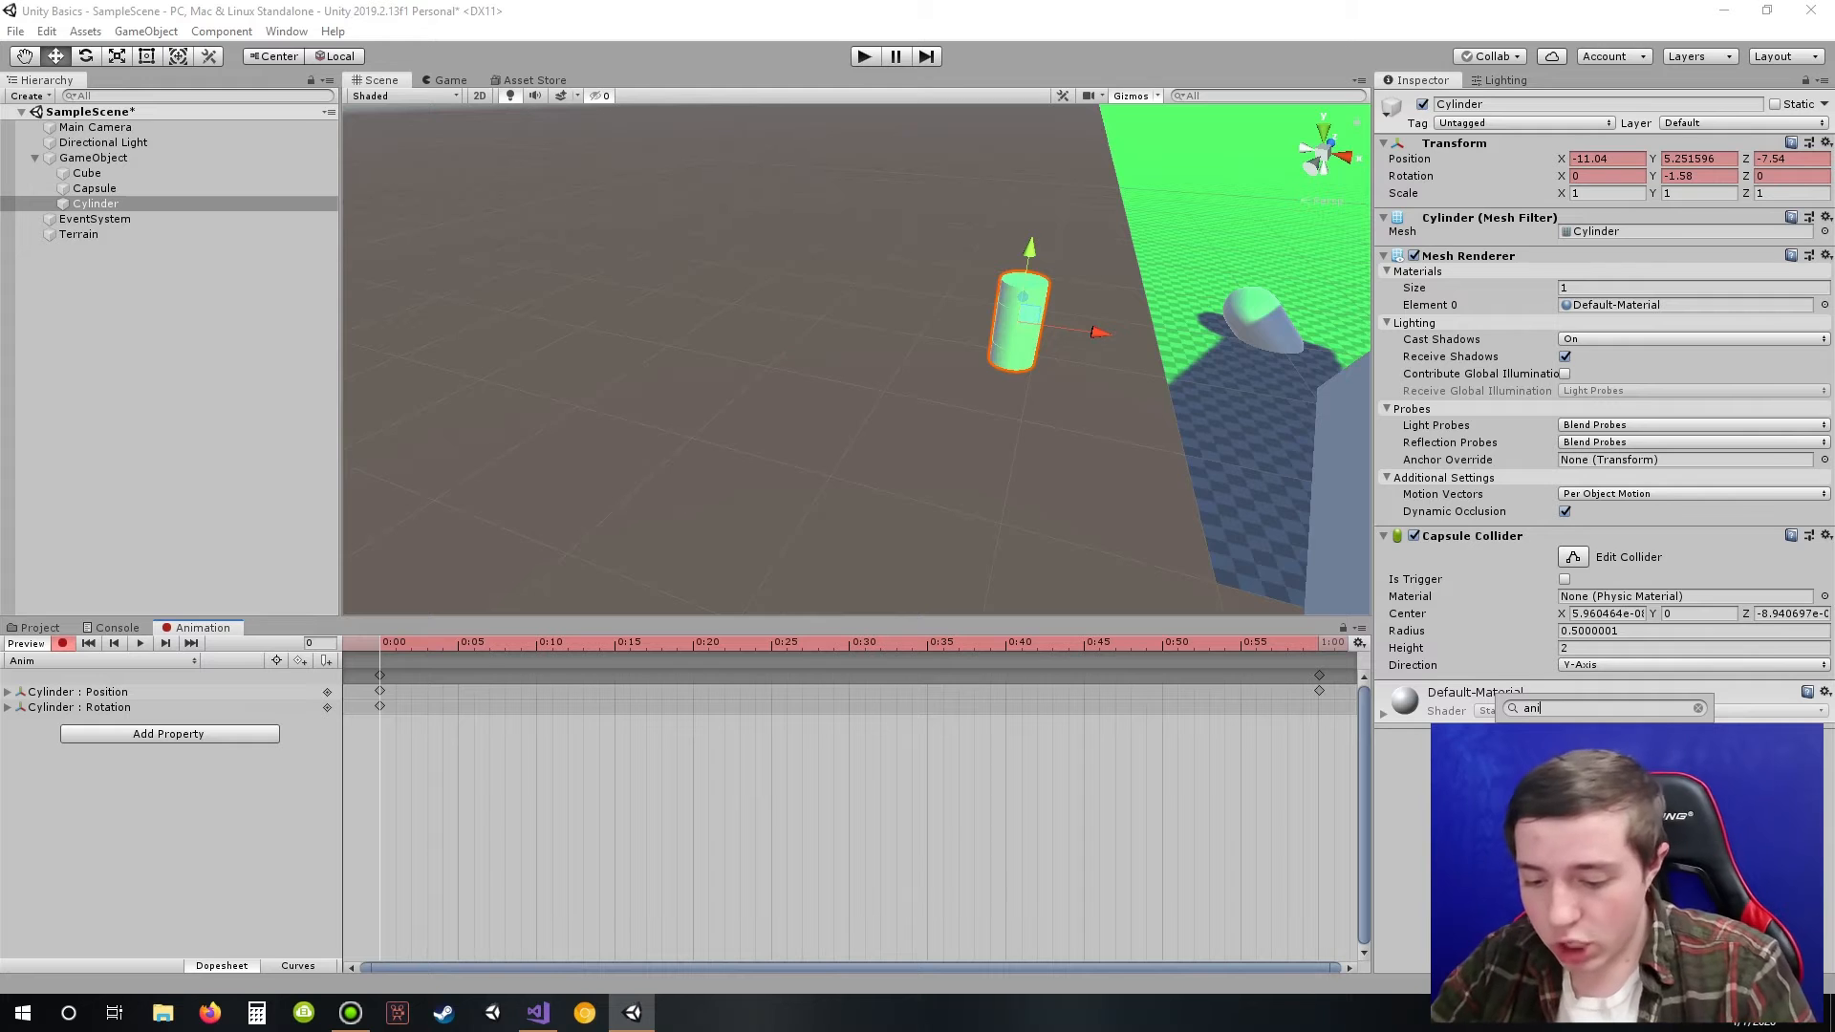
{"action": "key", "text": "Return"}
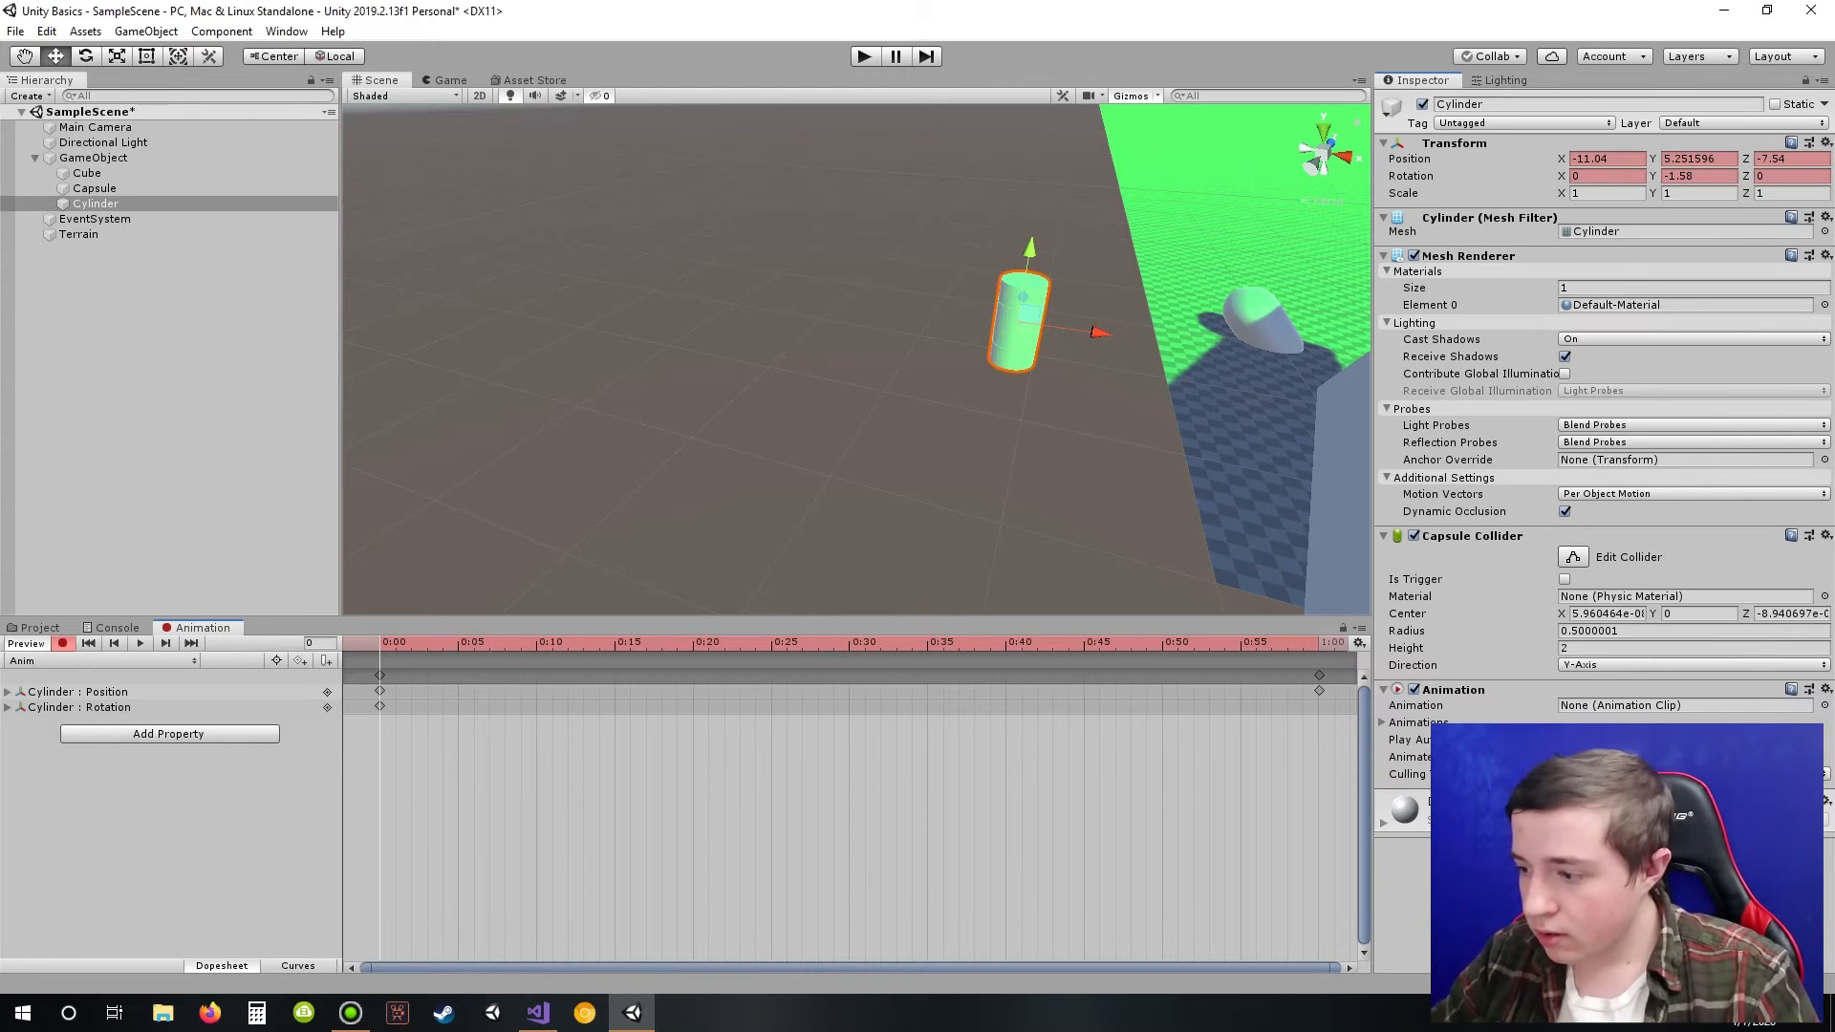
Step: Assign the Anim clip to the Cylinder's Animation component and set its Animations list size to 1
{"action": "left_click", "coordinate": [38, 628]}
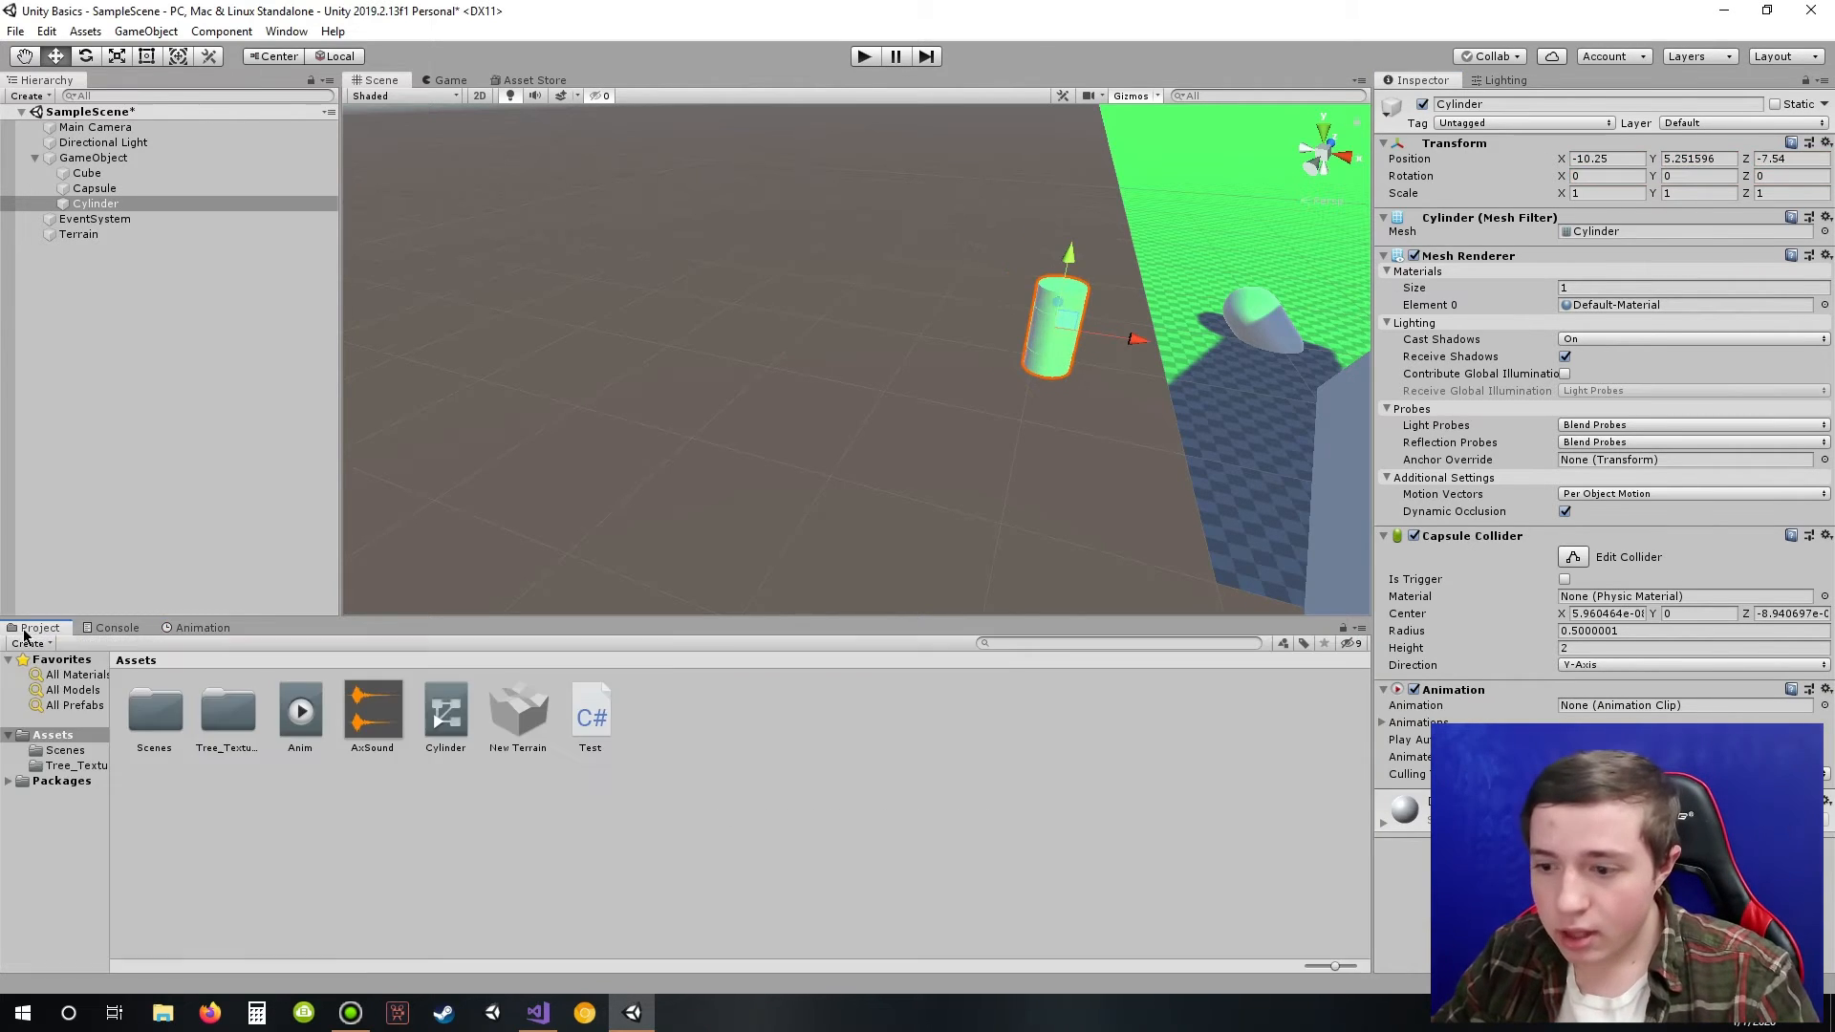
{"action": "left_click", "coordinate": [300, 716]}
{"action": "left_click_drag", "start_coordinate": [304, 726], "coordinate": [1644, 706]}
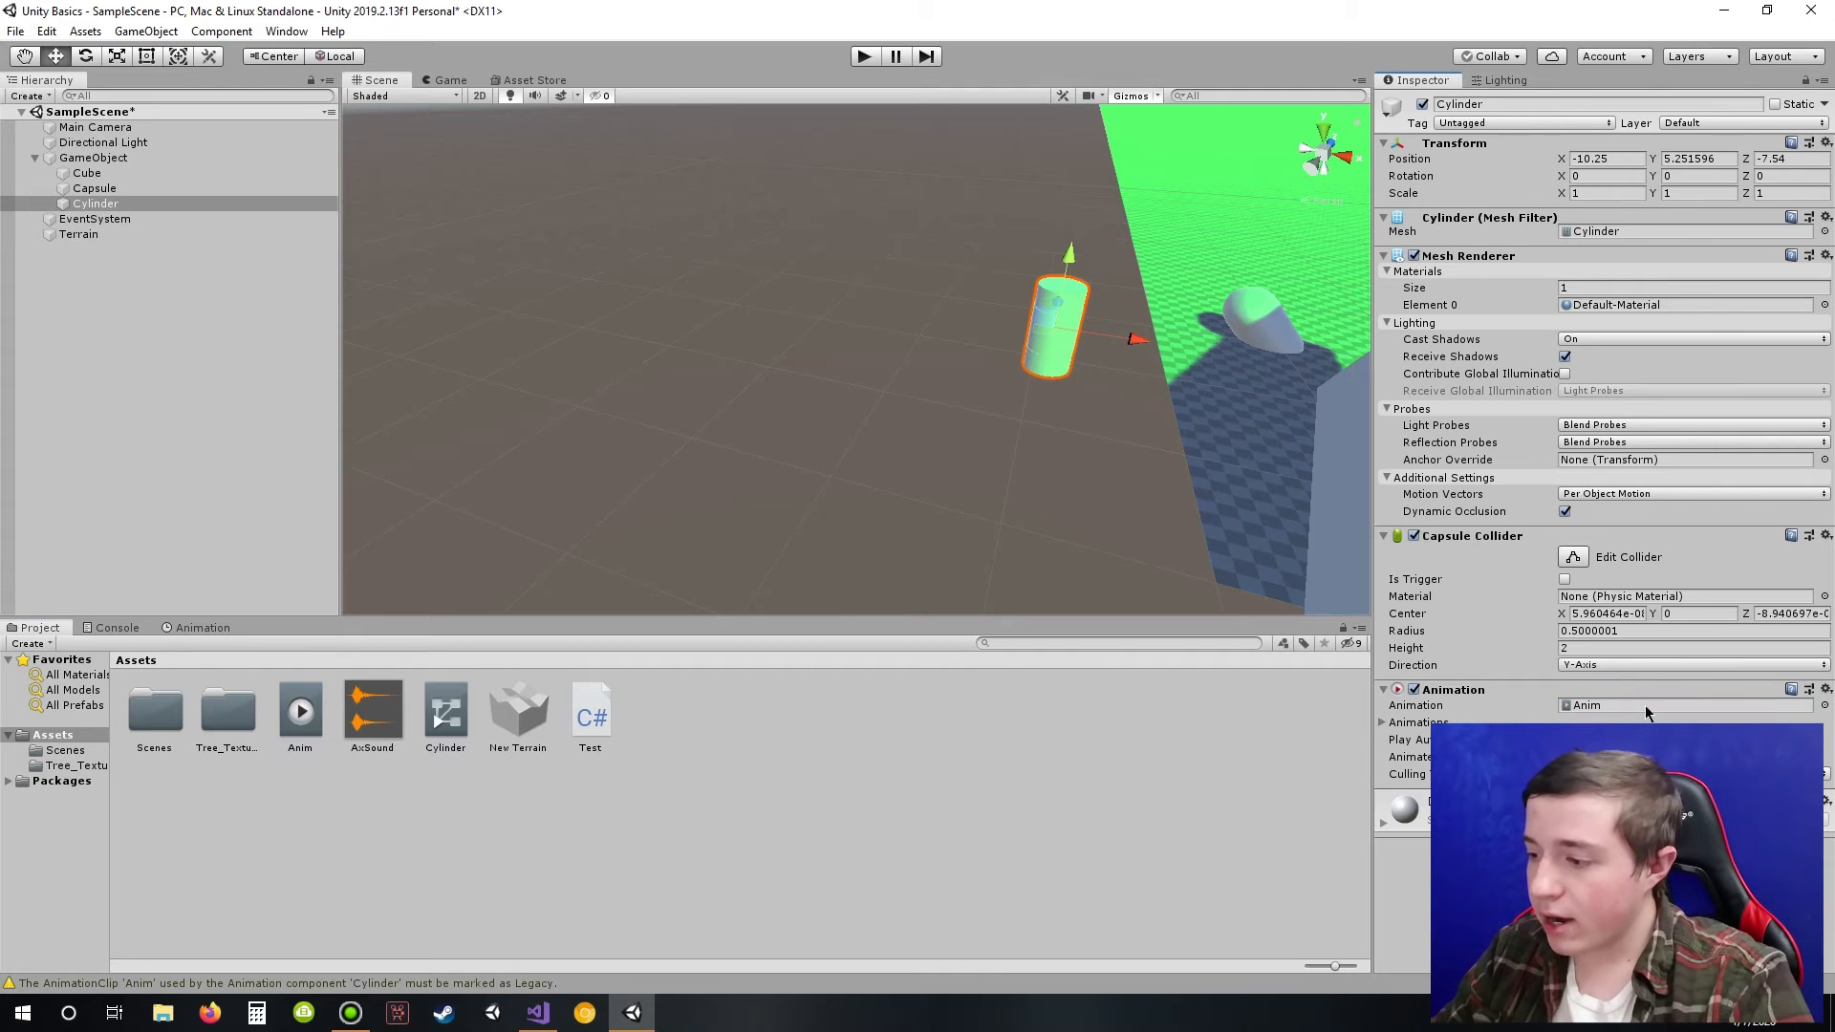
{"action": "left_click", "coordinate": [1382, 723]}
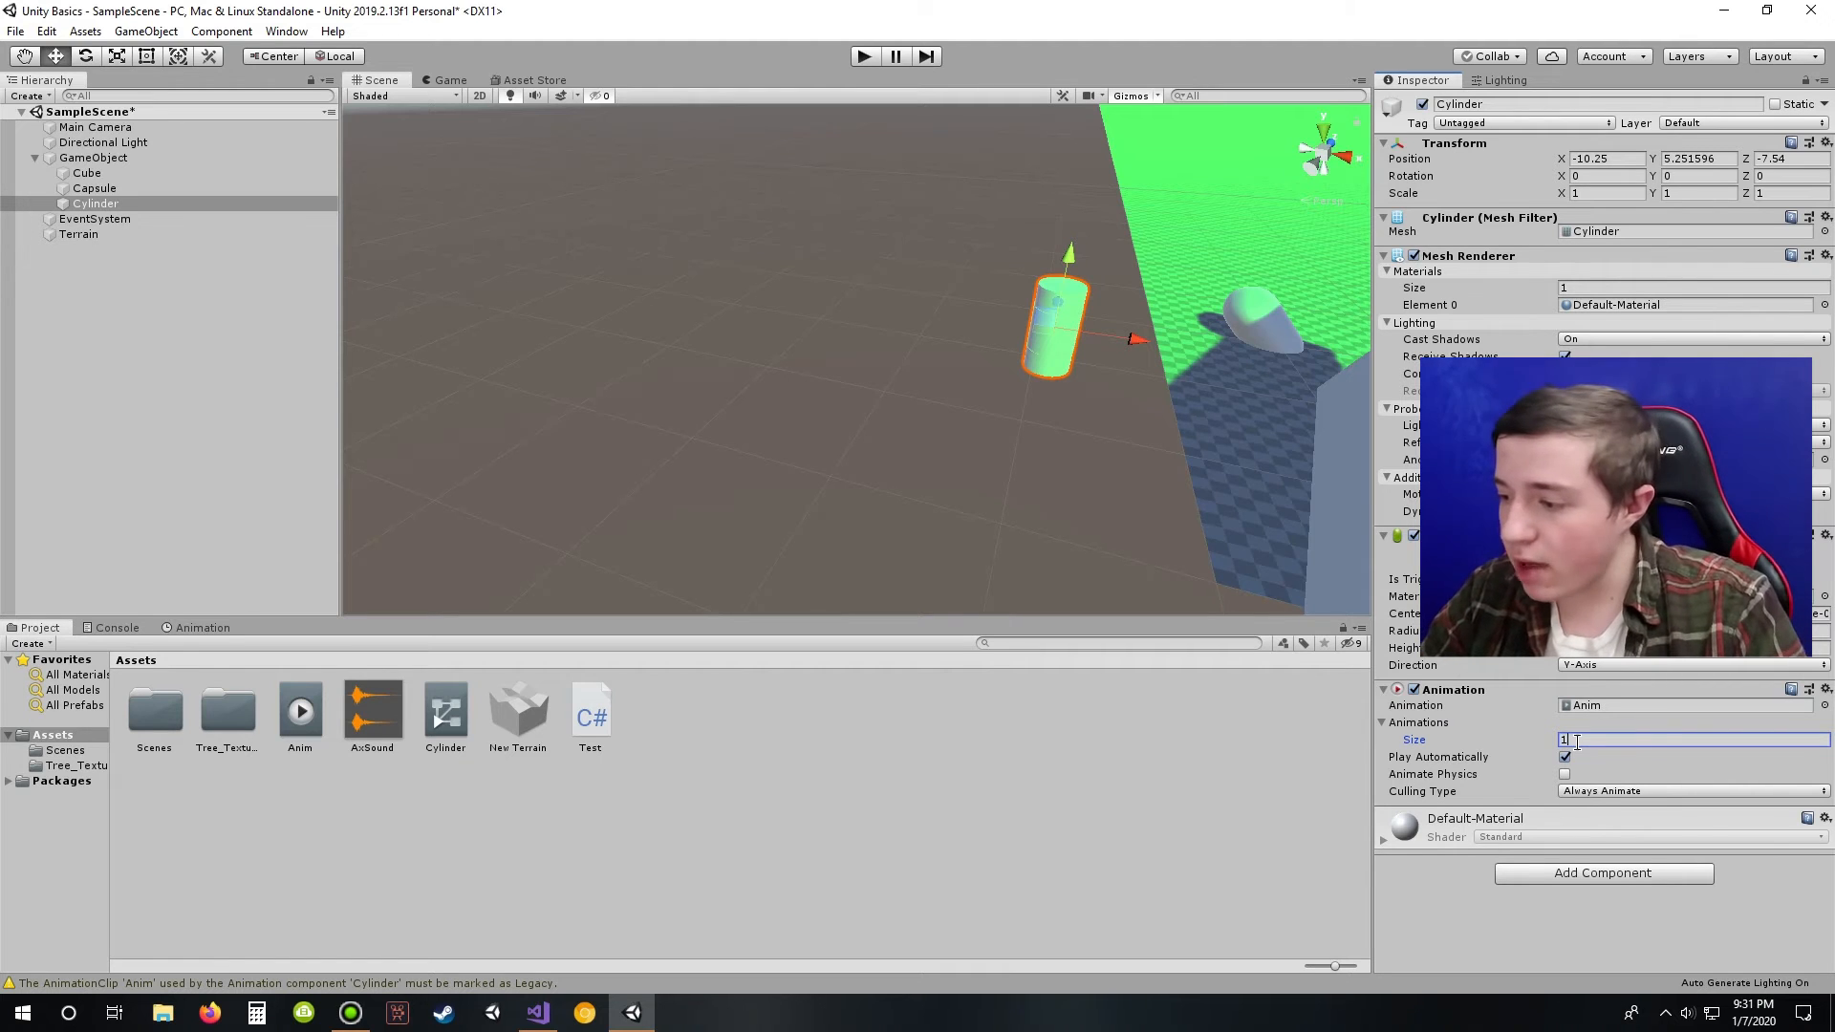
{"action": "type", "text": "1"}
{"action": "key", "text": "Return"}
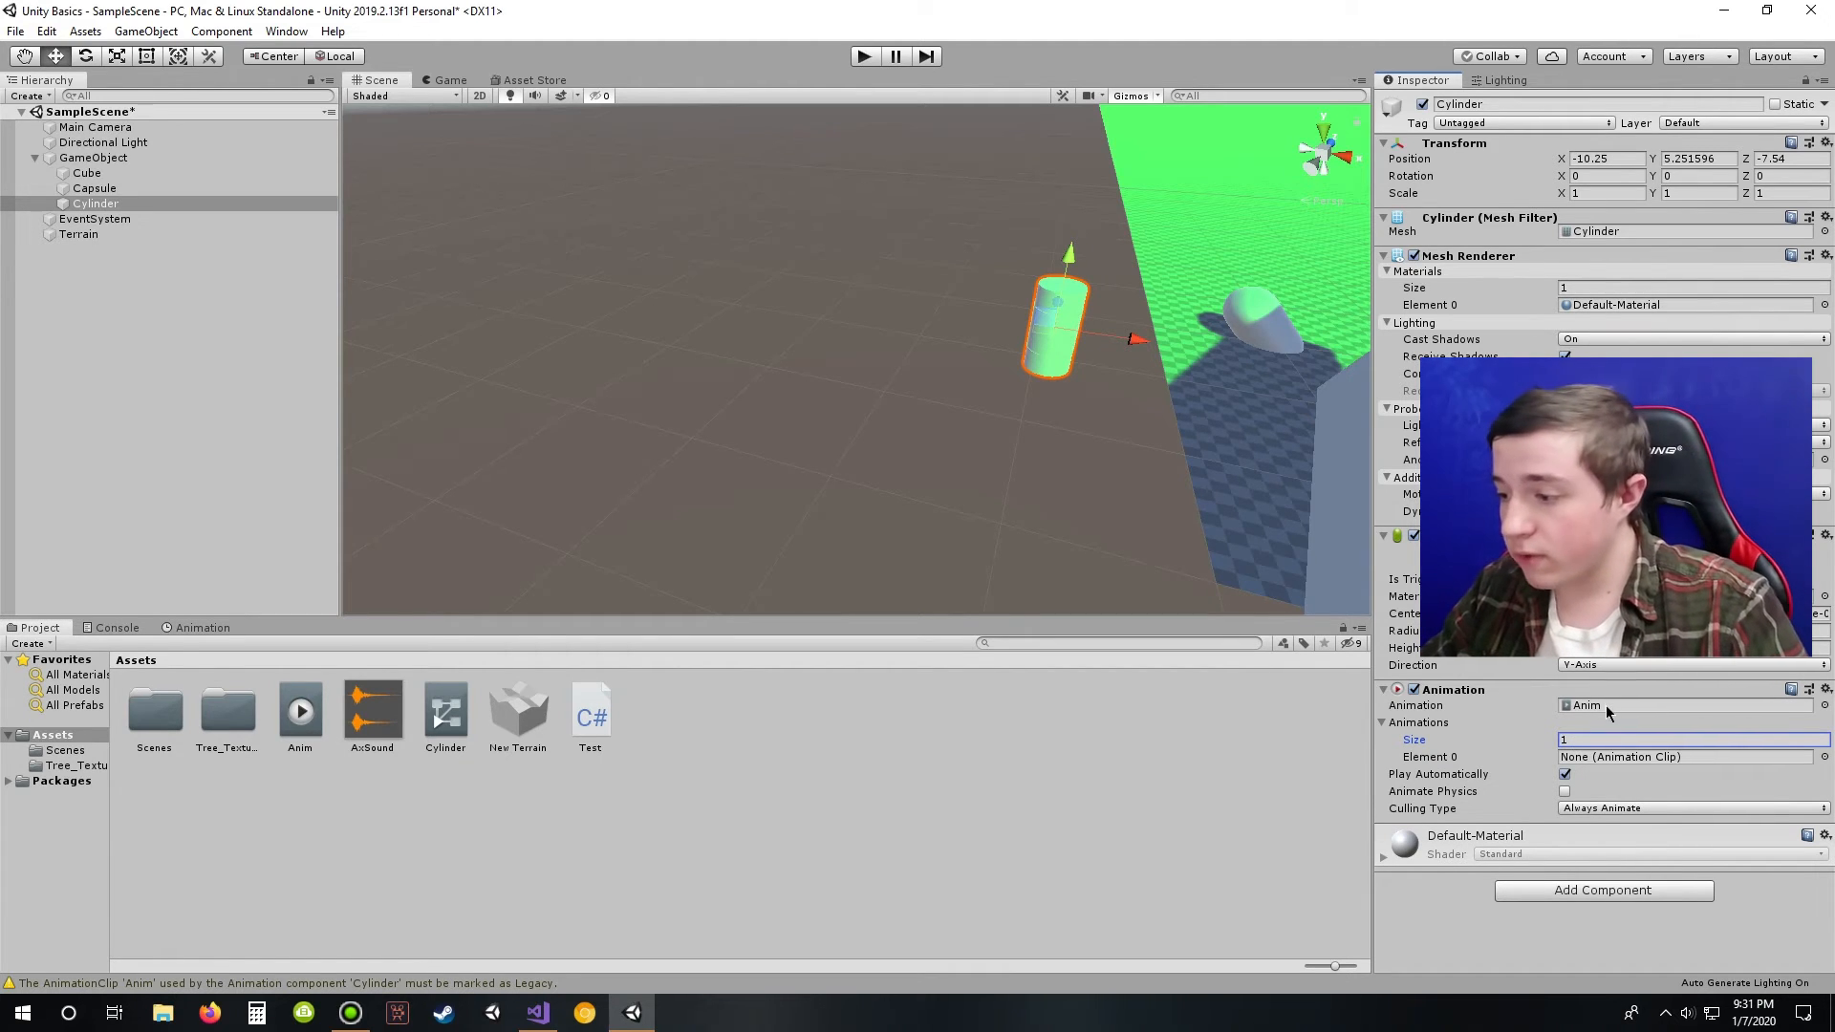
Step: Mark the Anim clip as Legacy in the Inspector's Debug mode and return the Inspector to Normal mode
{"action": "left_click", "coordinate": [295, 736]}
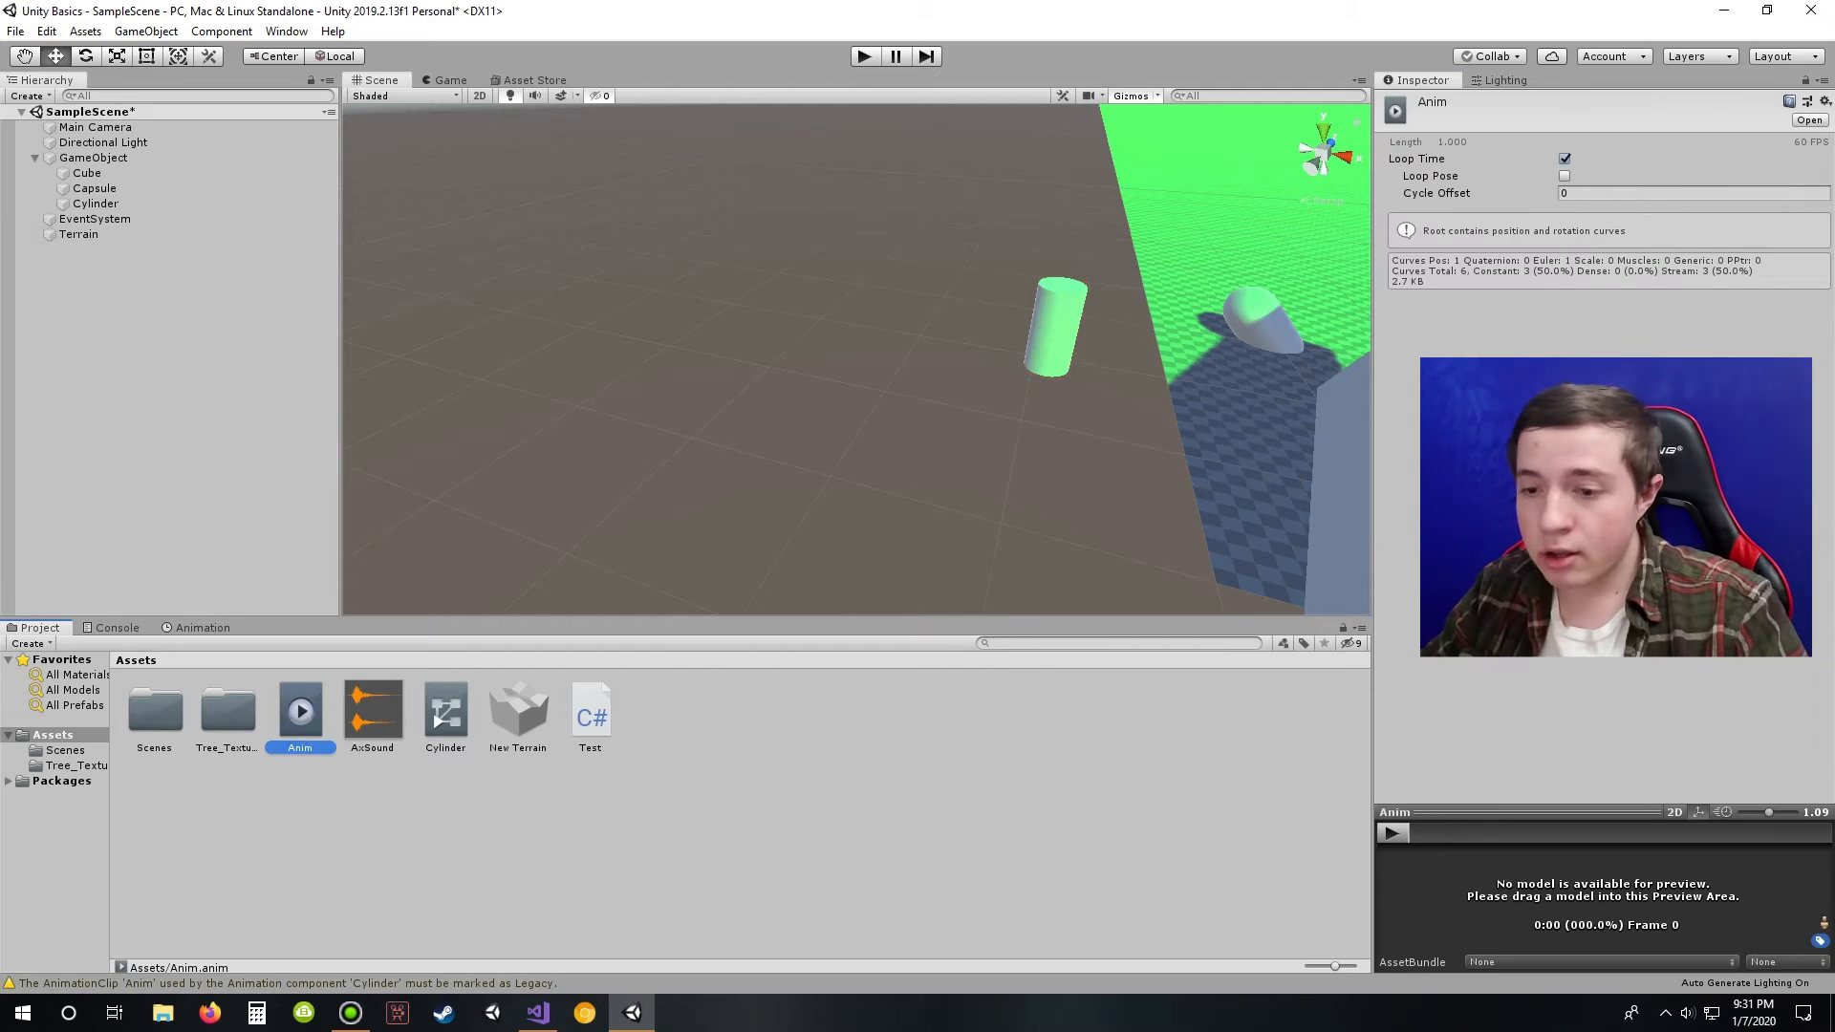
{"action": "left_click", "coordinate": [1821, 83]}
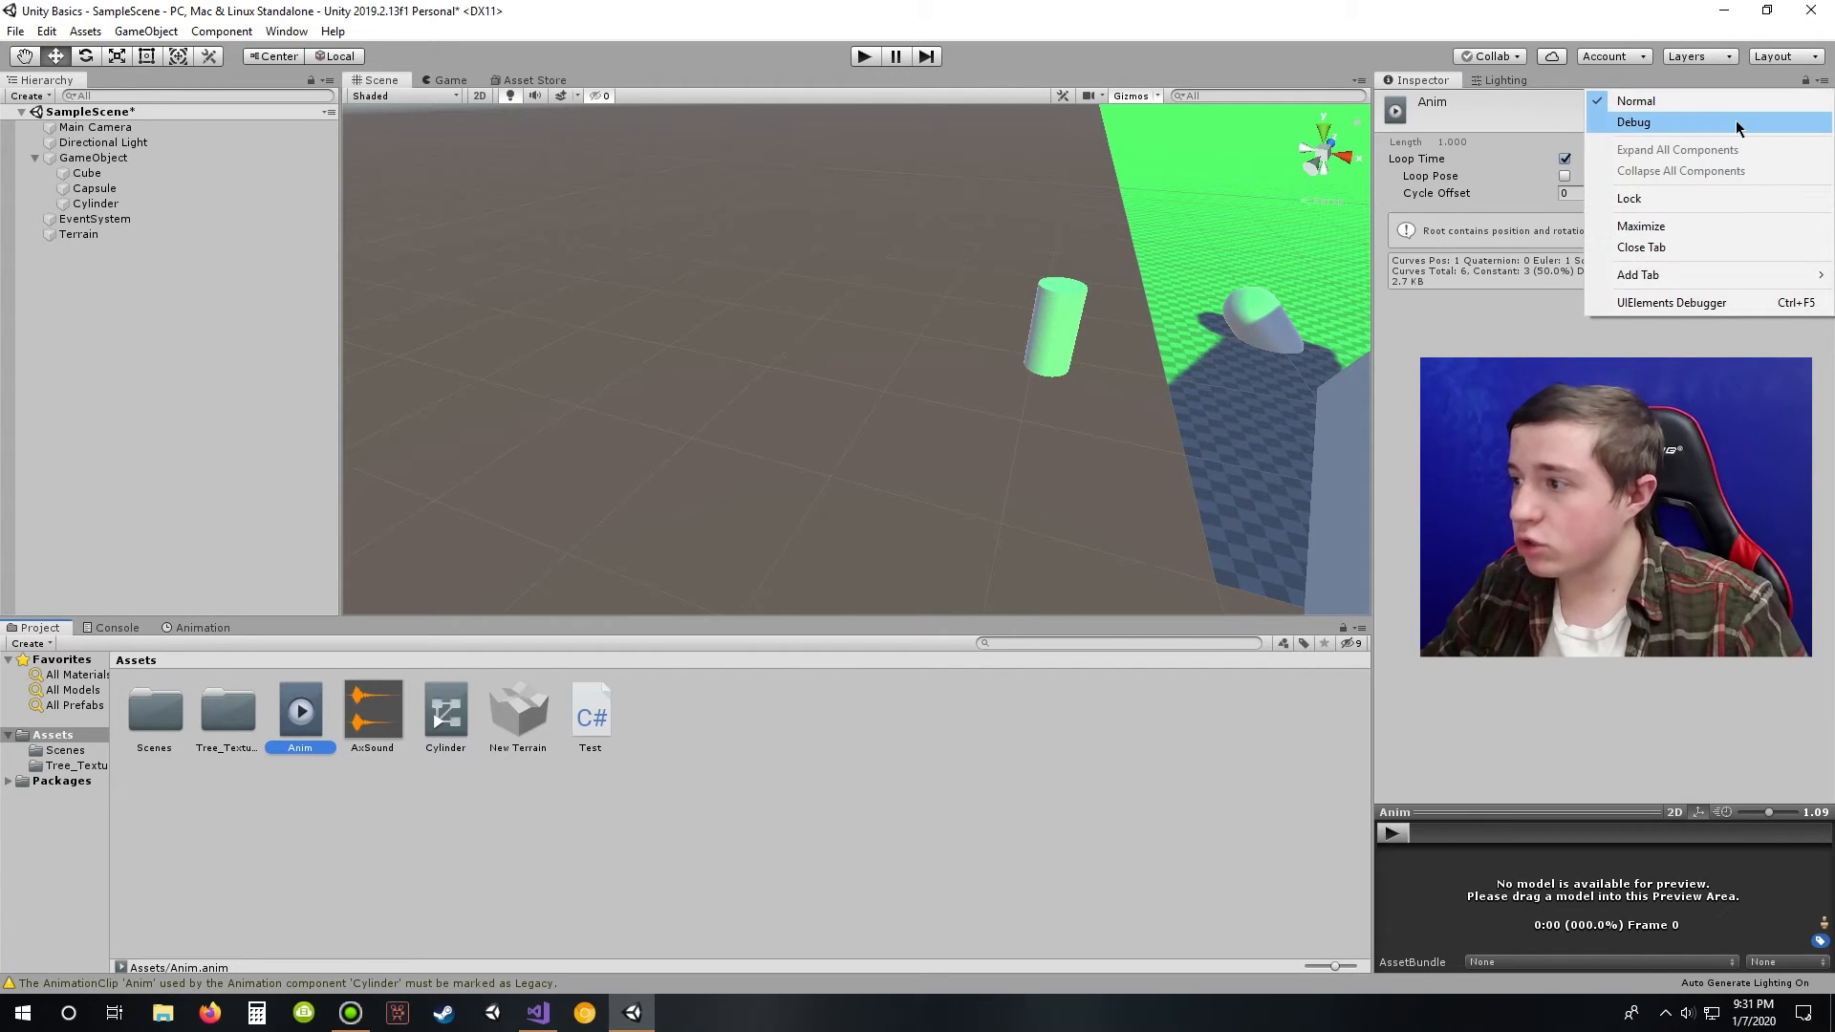
{"action": "left_click", "coordinate": [1735, 124]}
{"action": "left_click", "coordinate": [1564, 175]}
{"action": "left_click", "coordinate": [1823, 82]}
{"action": "left_click", "coordinate": [1740, 104]}
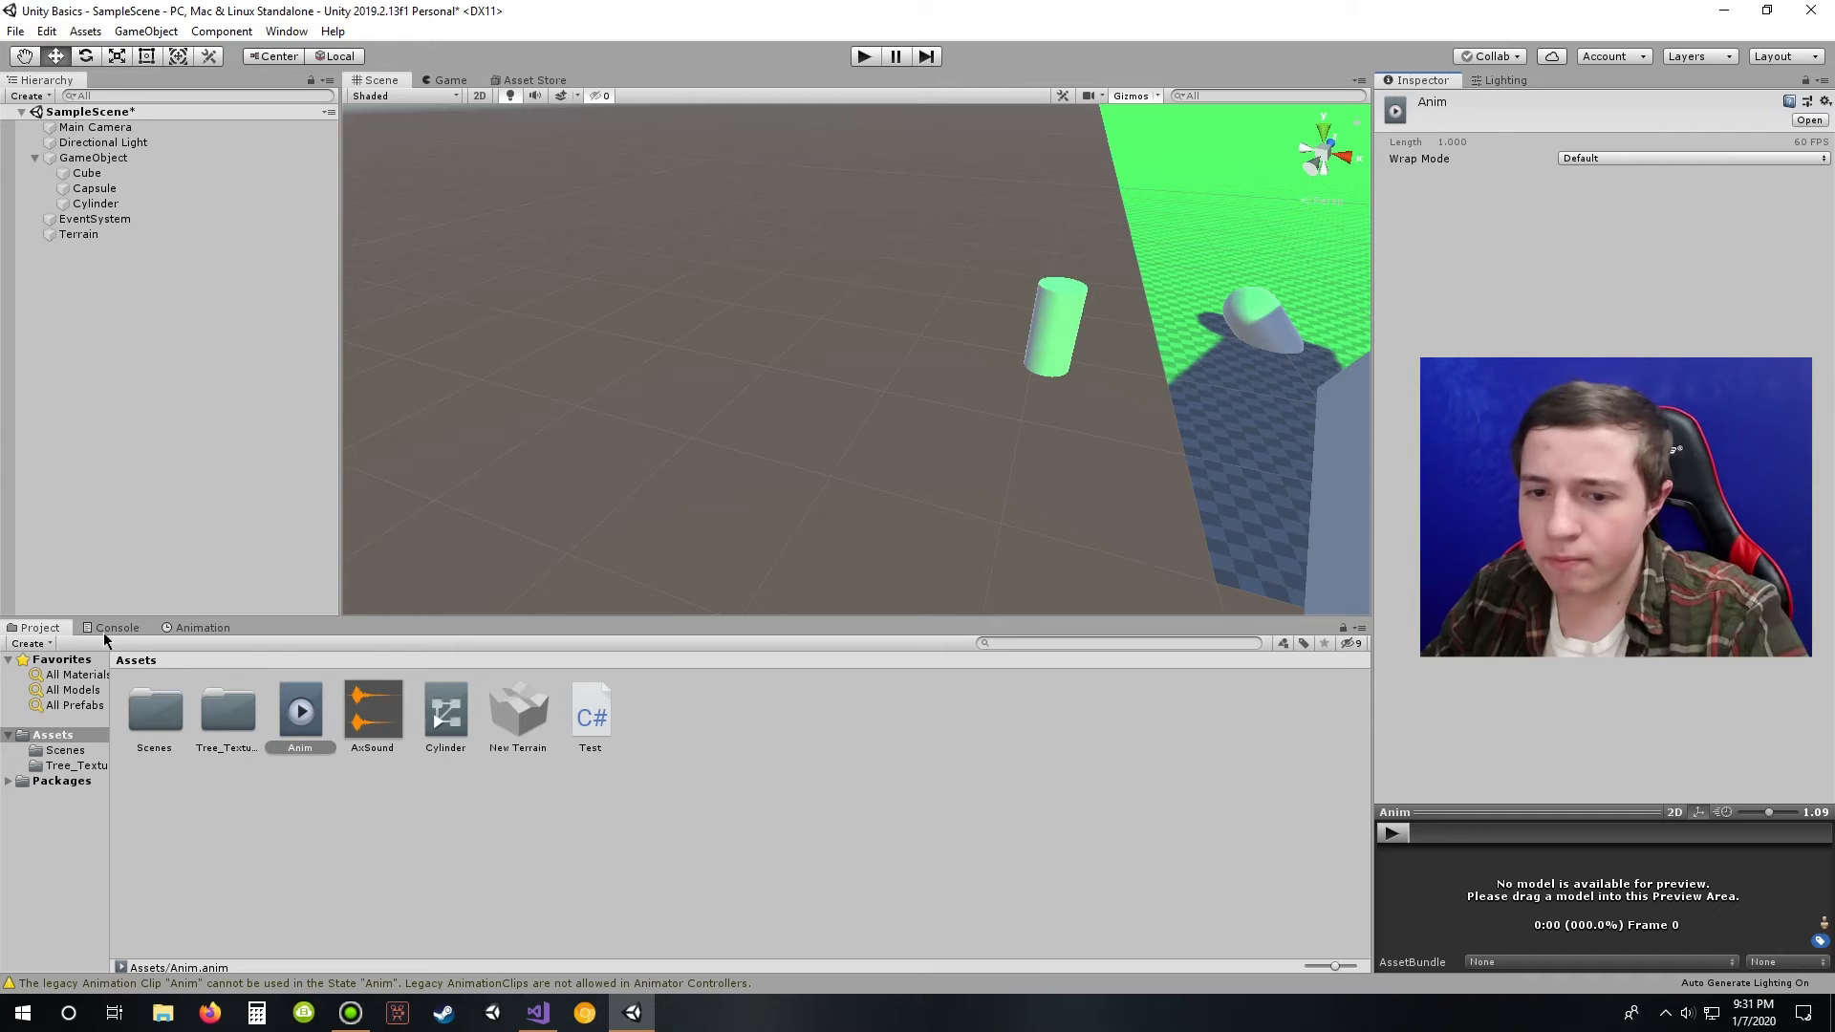
Step: Assign the Anim clip to Element 0 of the Cylinder's Animations list and save the scene
{"action": "left_click", "coordinate": [96, 204]}
{"action": "left_click_drag", "start_coordinate": [299, 710], "coordinate": [1625, 757]}
{"action": "key", "text": "ctrl+s"}
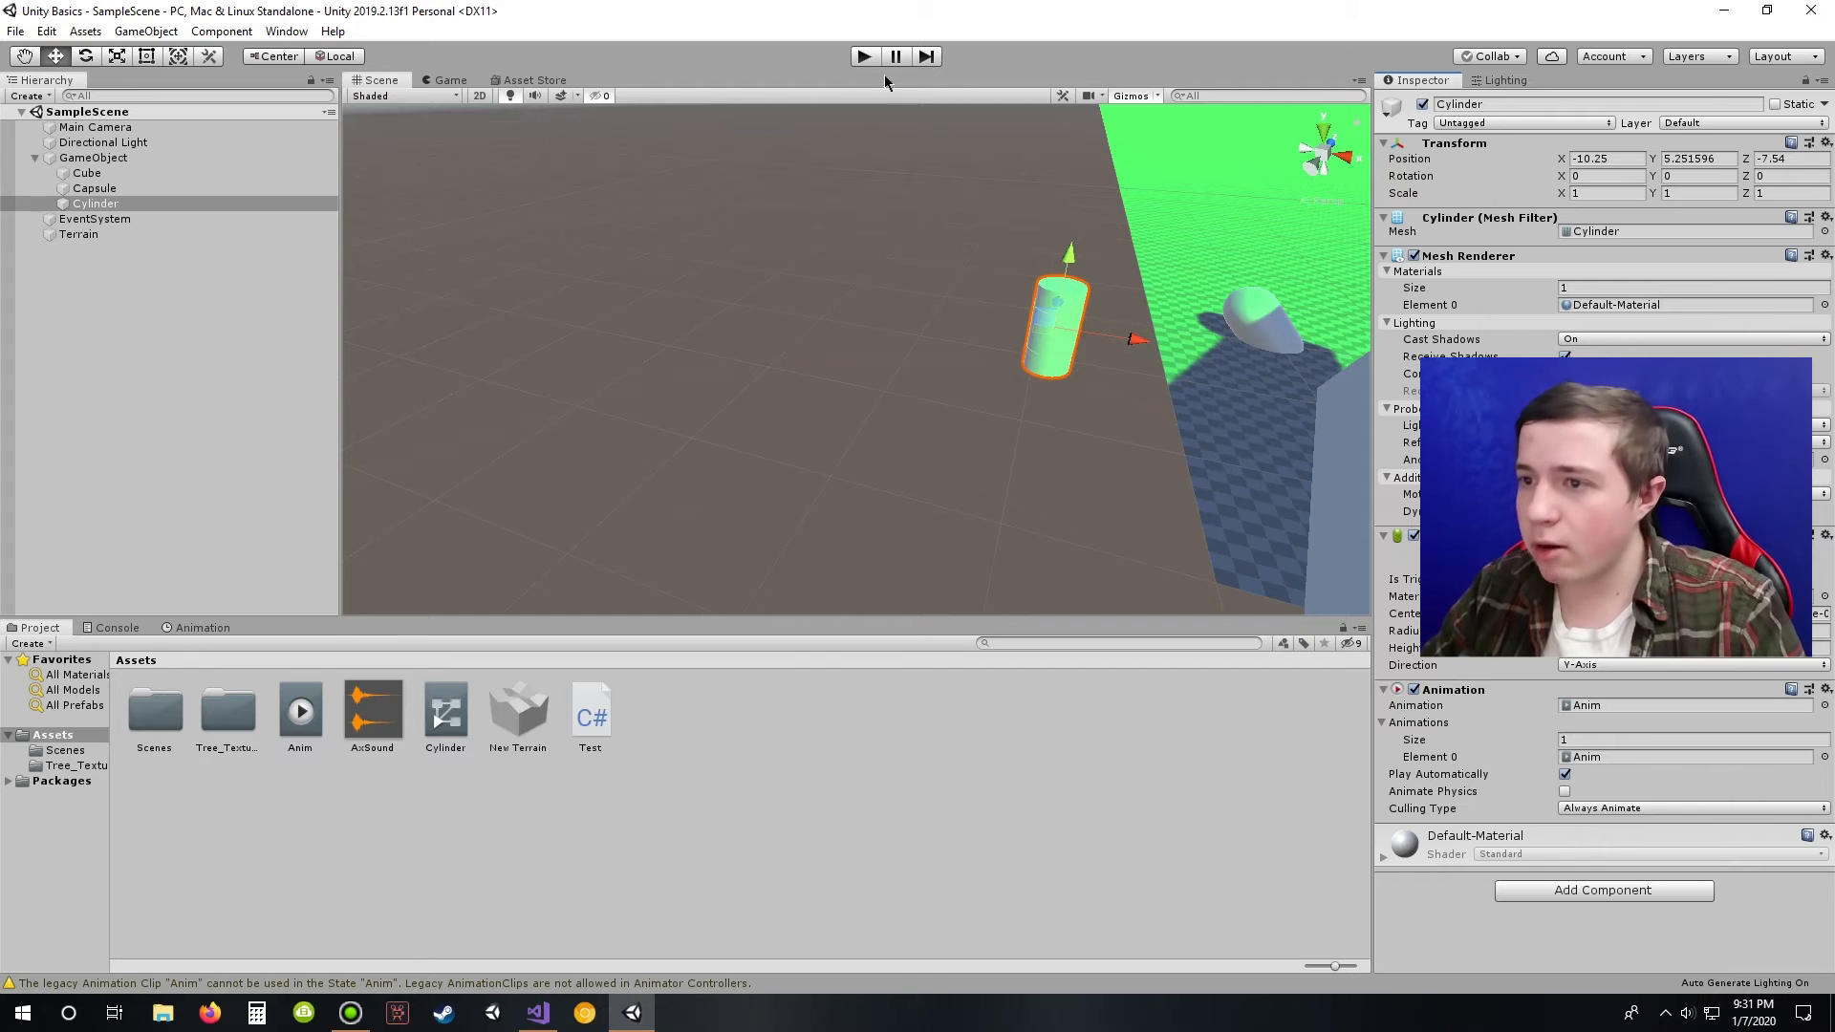
Step: Briefly test-run the scene and set the Anim clip's Wrap Mode to Loop
{"action": "key", "text": "ctrl+p"}
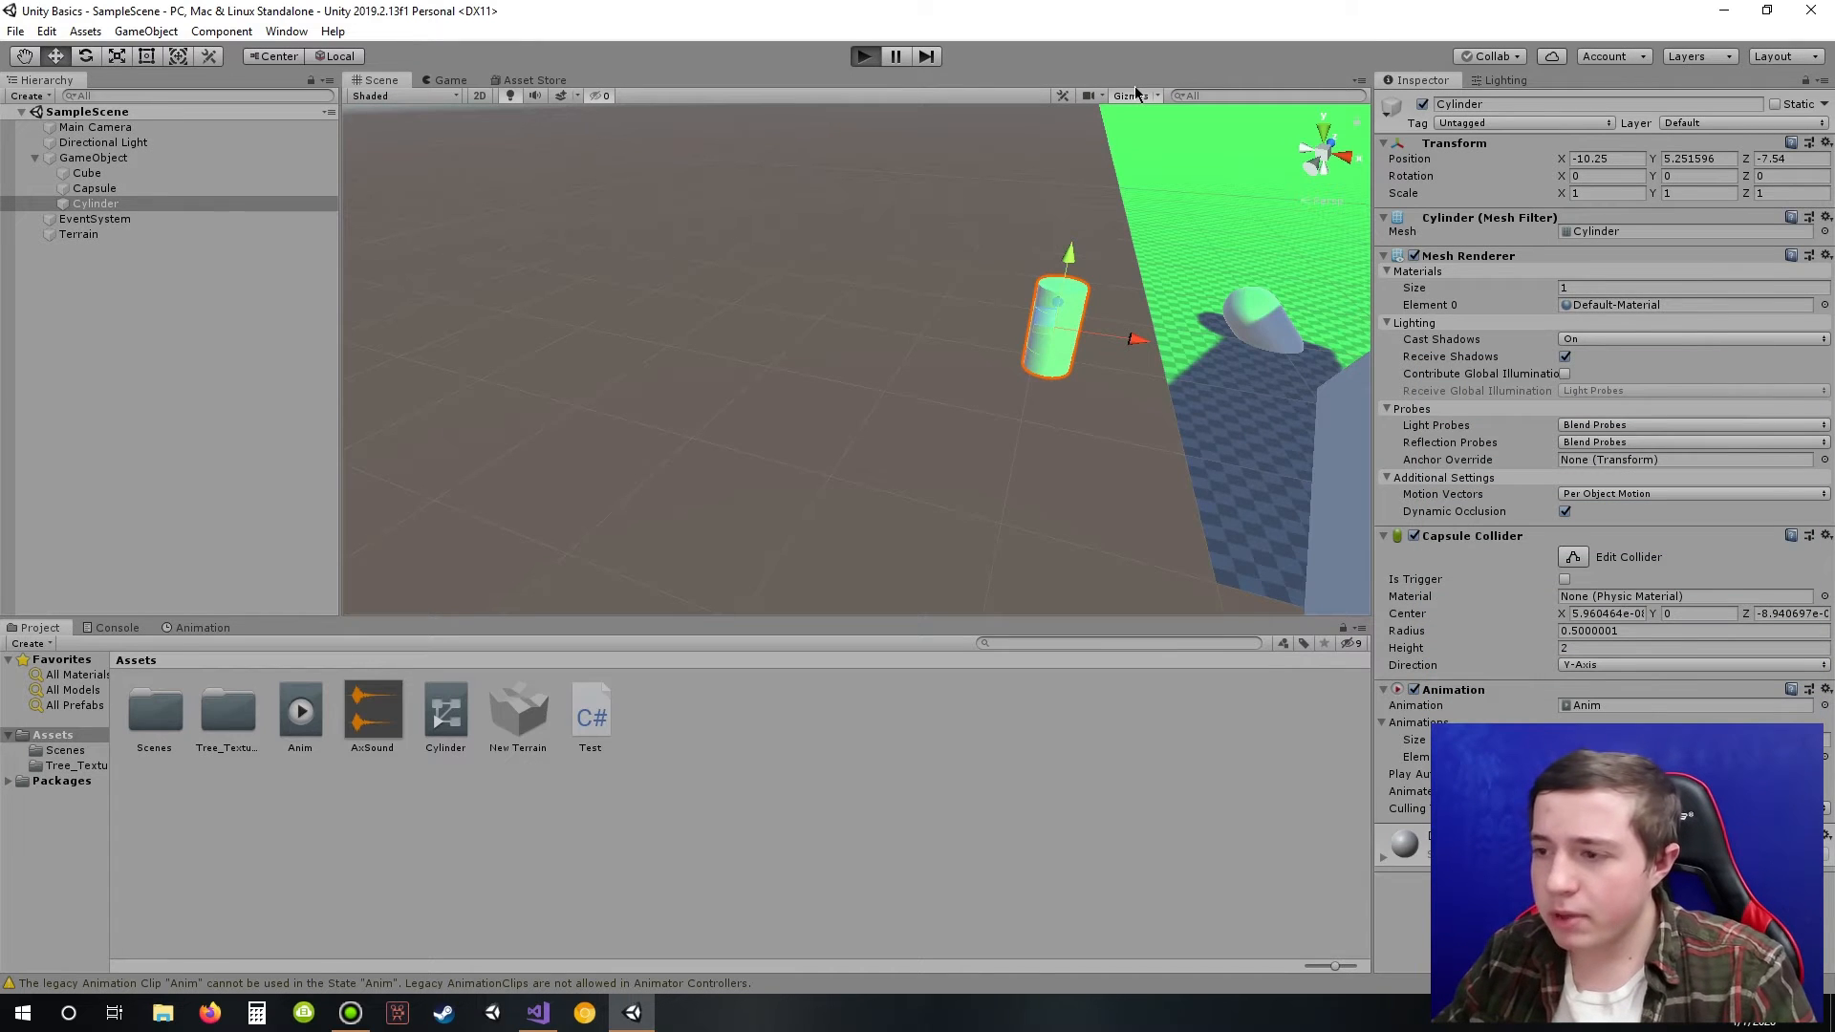
{"action": "key", "text": "ctrl+p"}
{"action": "left_click", "coordinate": [1622, 159]}
{"action": "left_click", "coordinate": [1616, 217]}
{"action": "left_click", "coordinate": [1615, 158]}
{"action": "left_click", "coordinate": [1613, 217]}
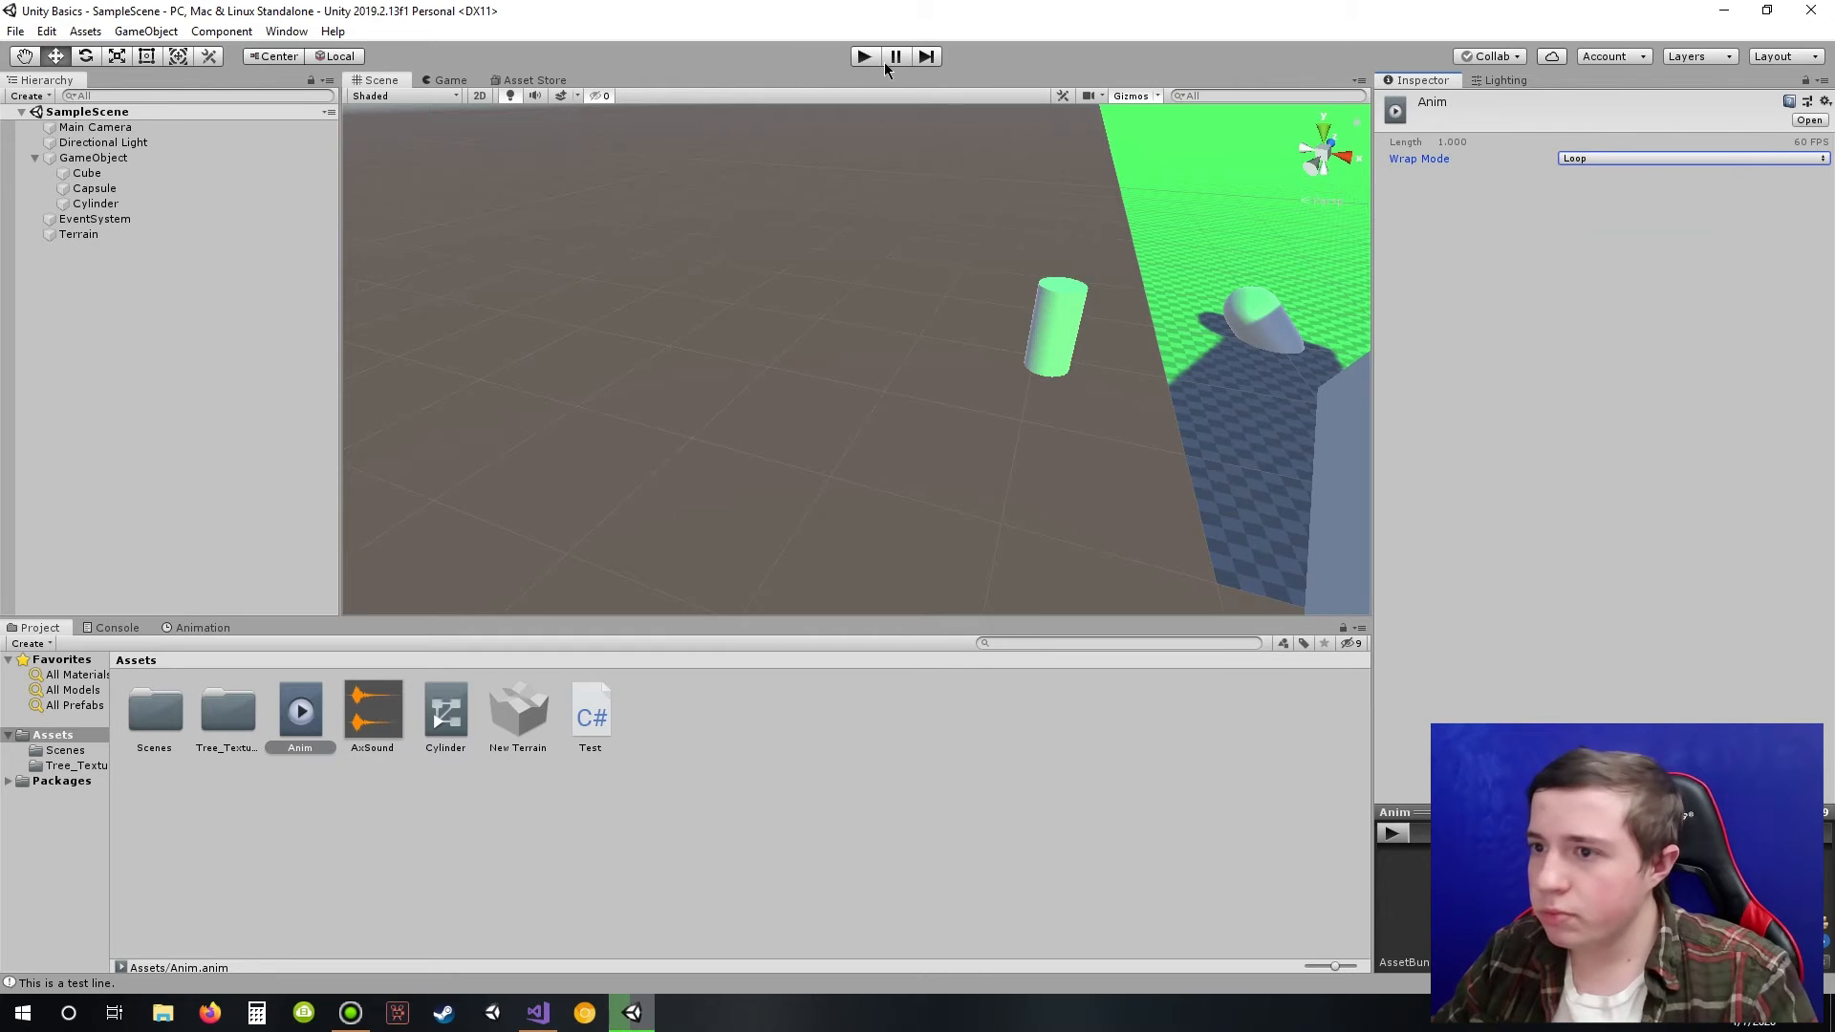
Step: Run the scene to watch the Cylinder's looping animation in the Scene view, and stop play mode
{"action": "left_click", "coordinate": [863, 56]}
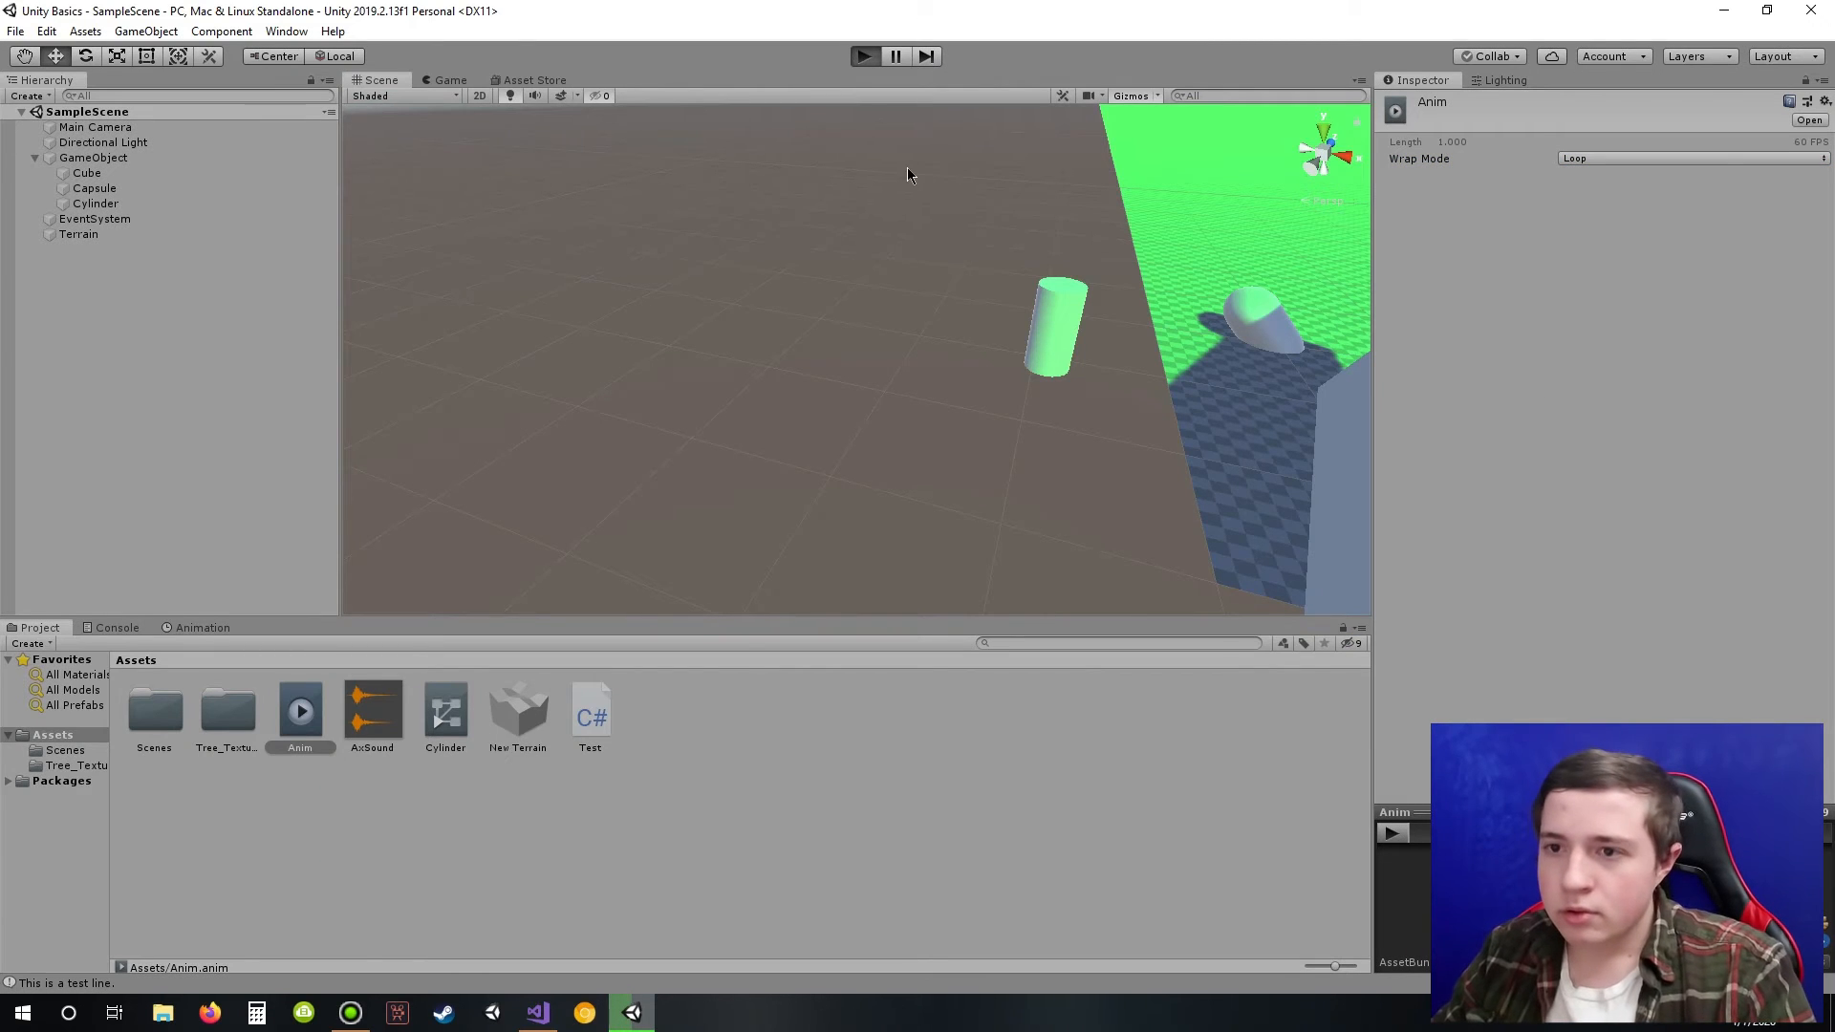
{"action": "left_click", "coordinate": [375, 81]}
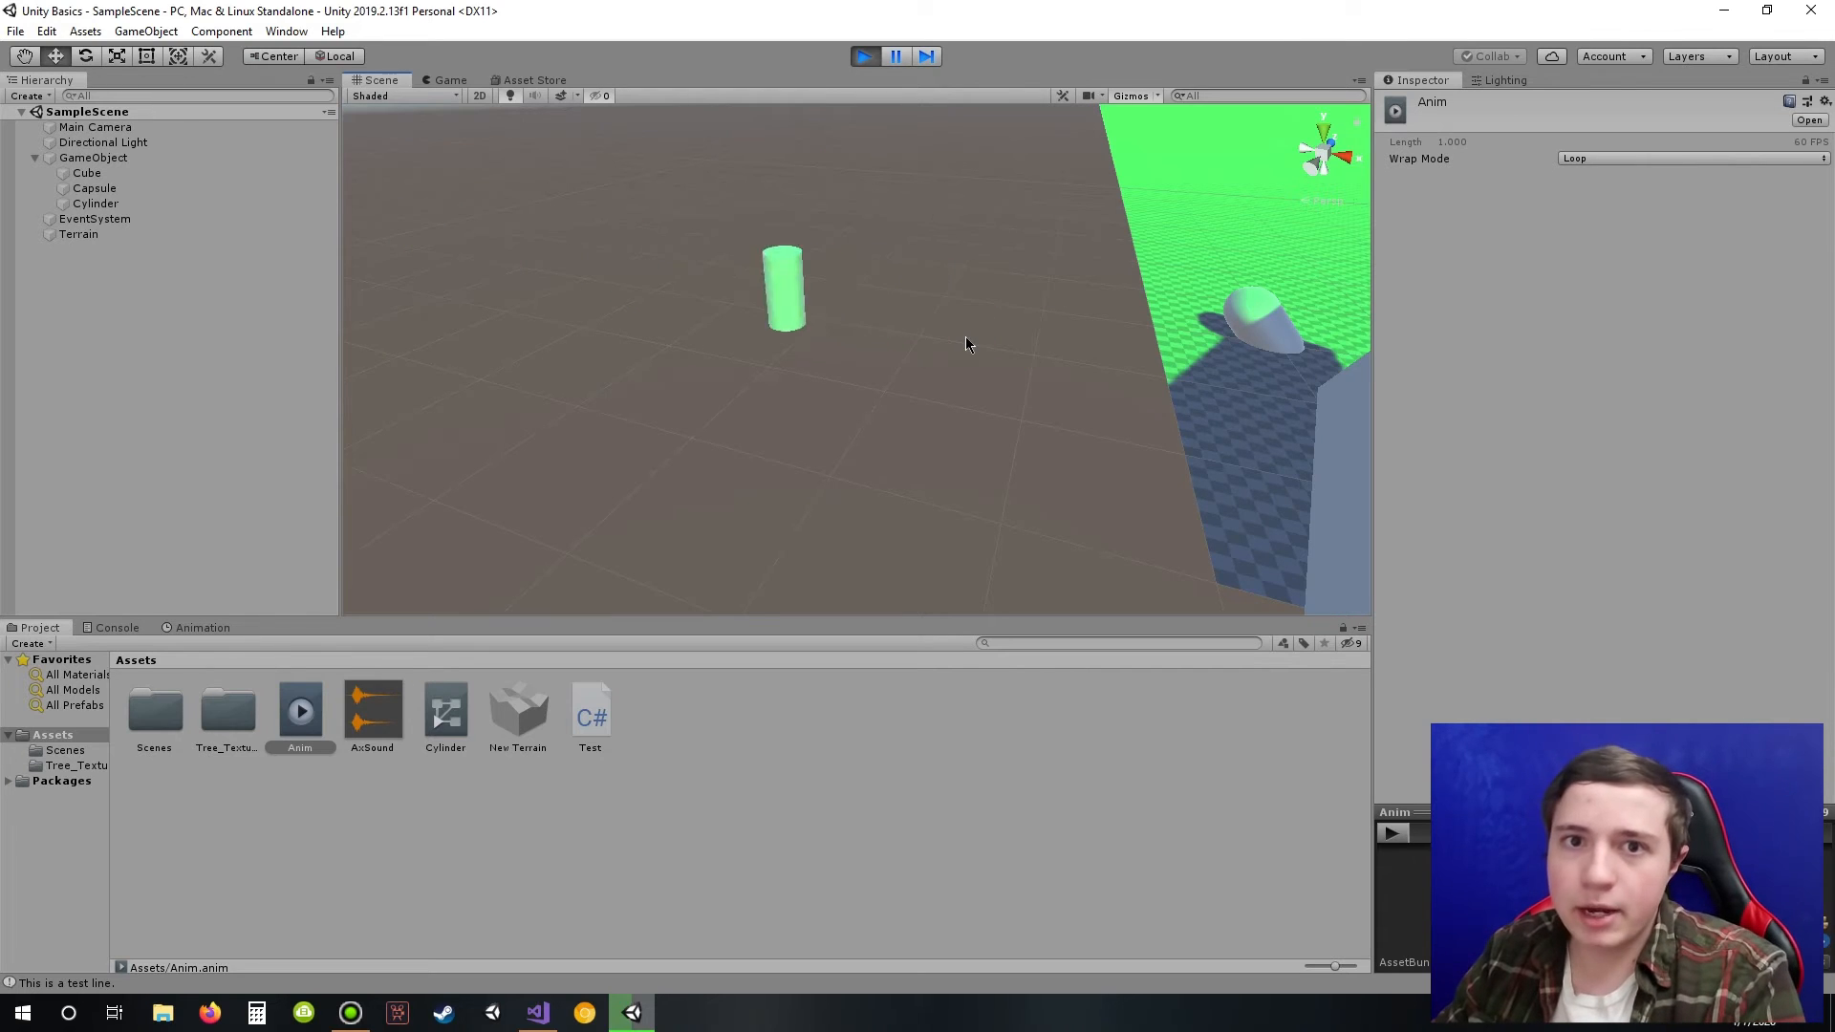
{"action": "left_click", "coordinate": [865, 57]}
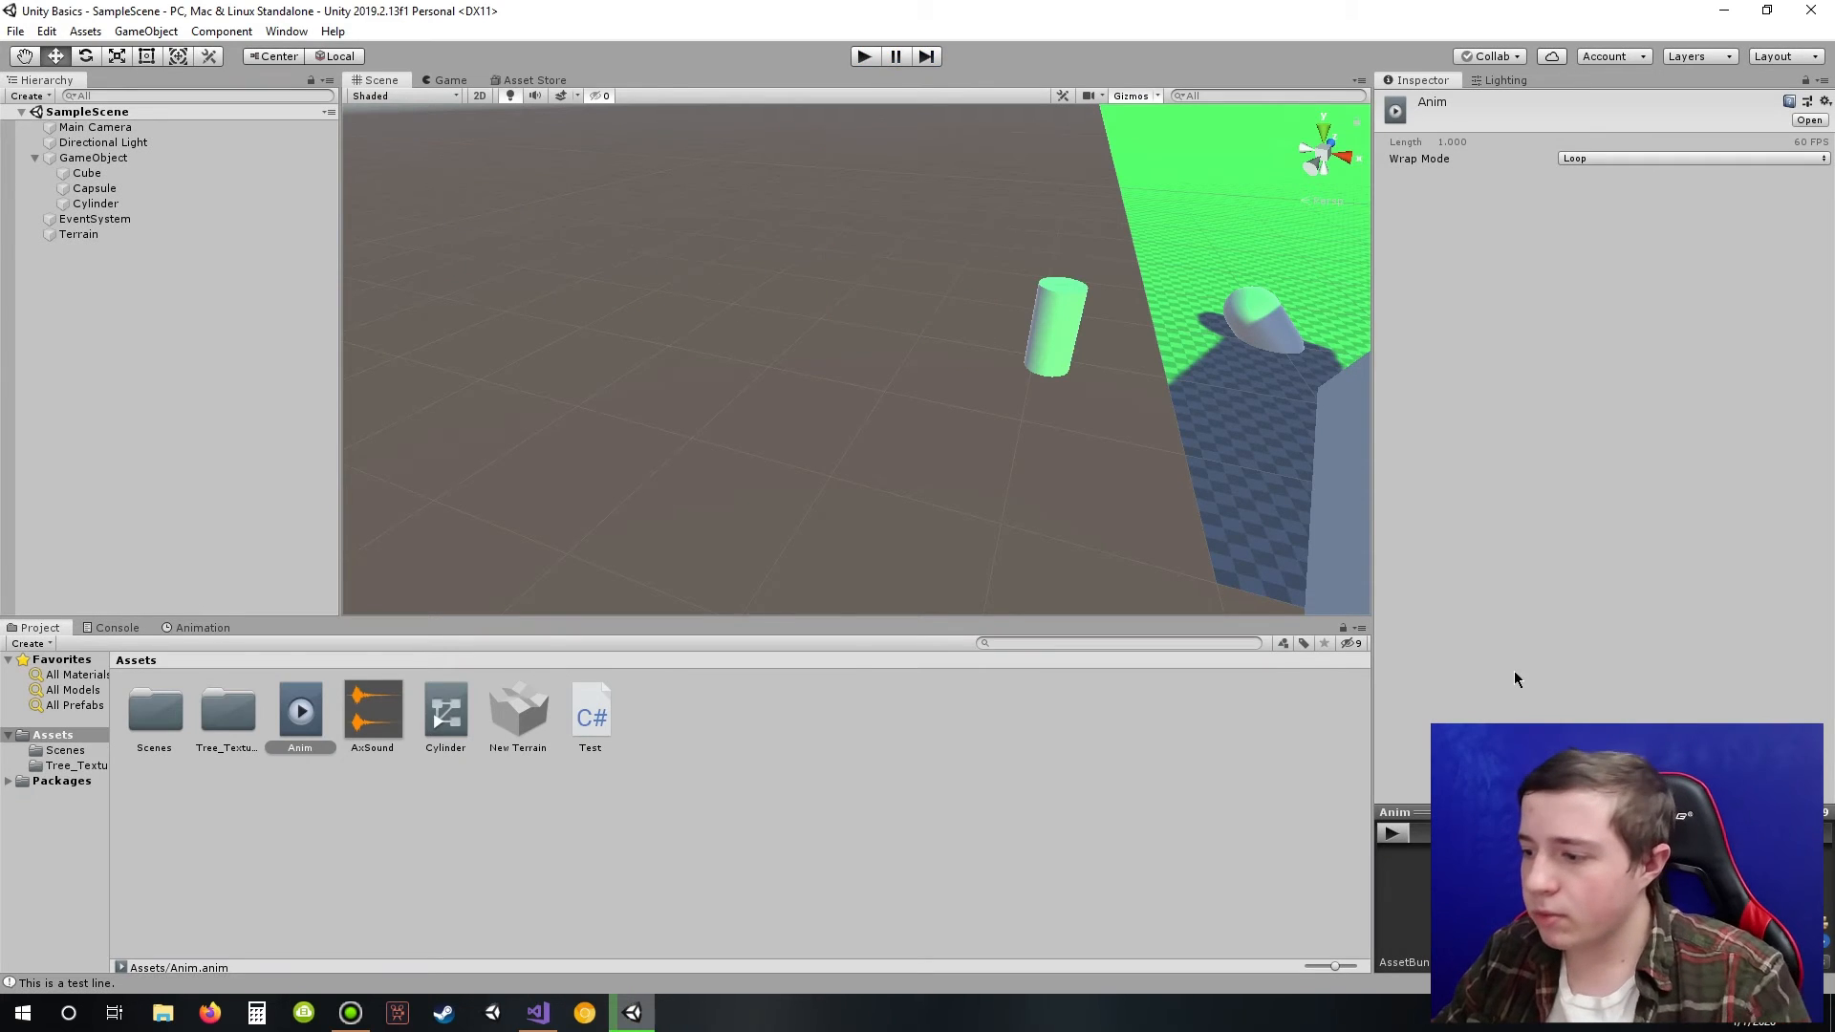
Step: Set the Anim clip's Wrap Mode to Once
{"action": "left_click", "coordinate": [1581, 158]}
{"action": "left_click", "coordinate": [1604, 199]}
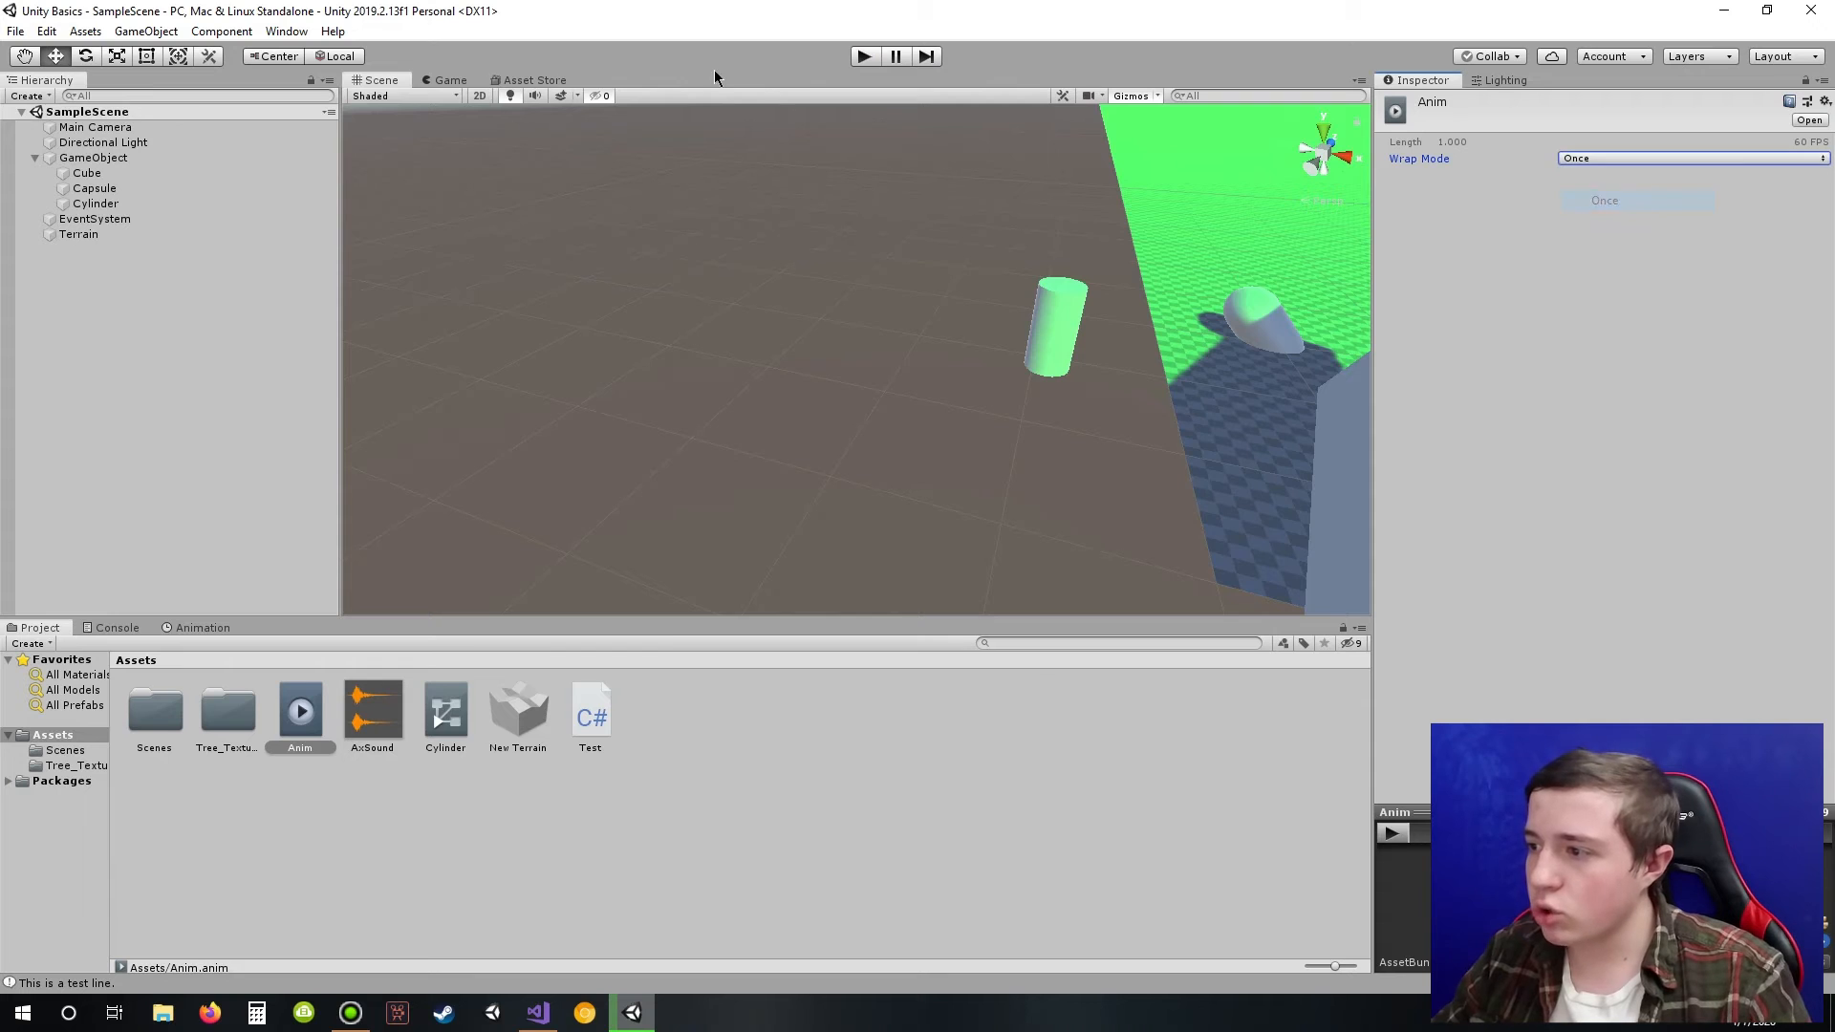
{"action": "left_click", "coordinate": [317, 713]}
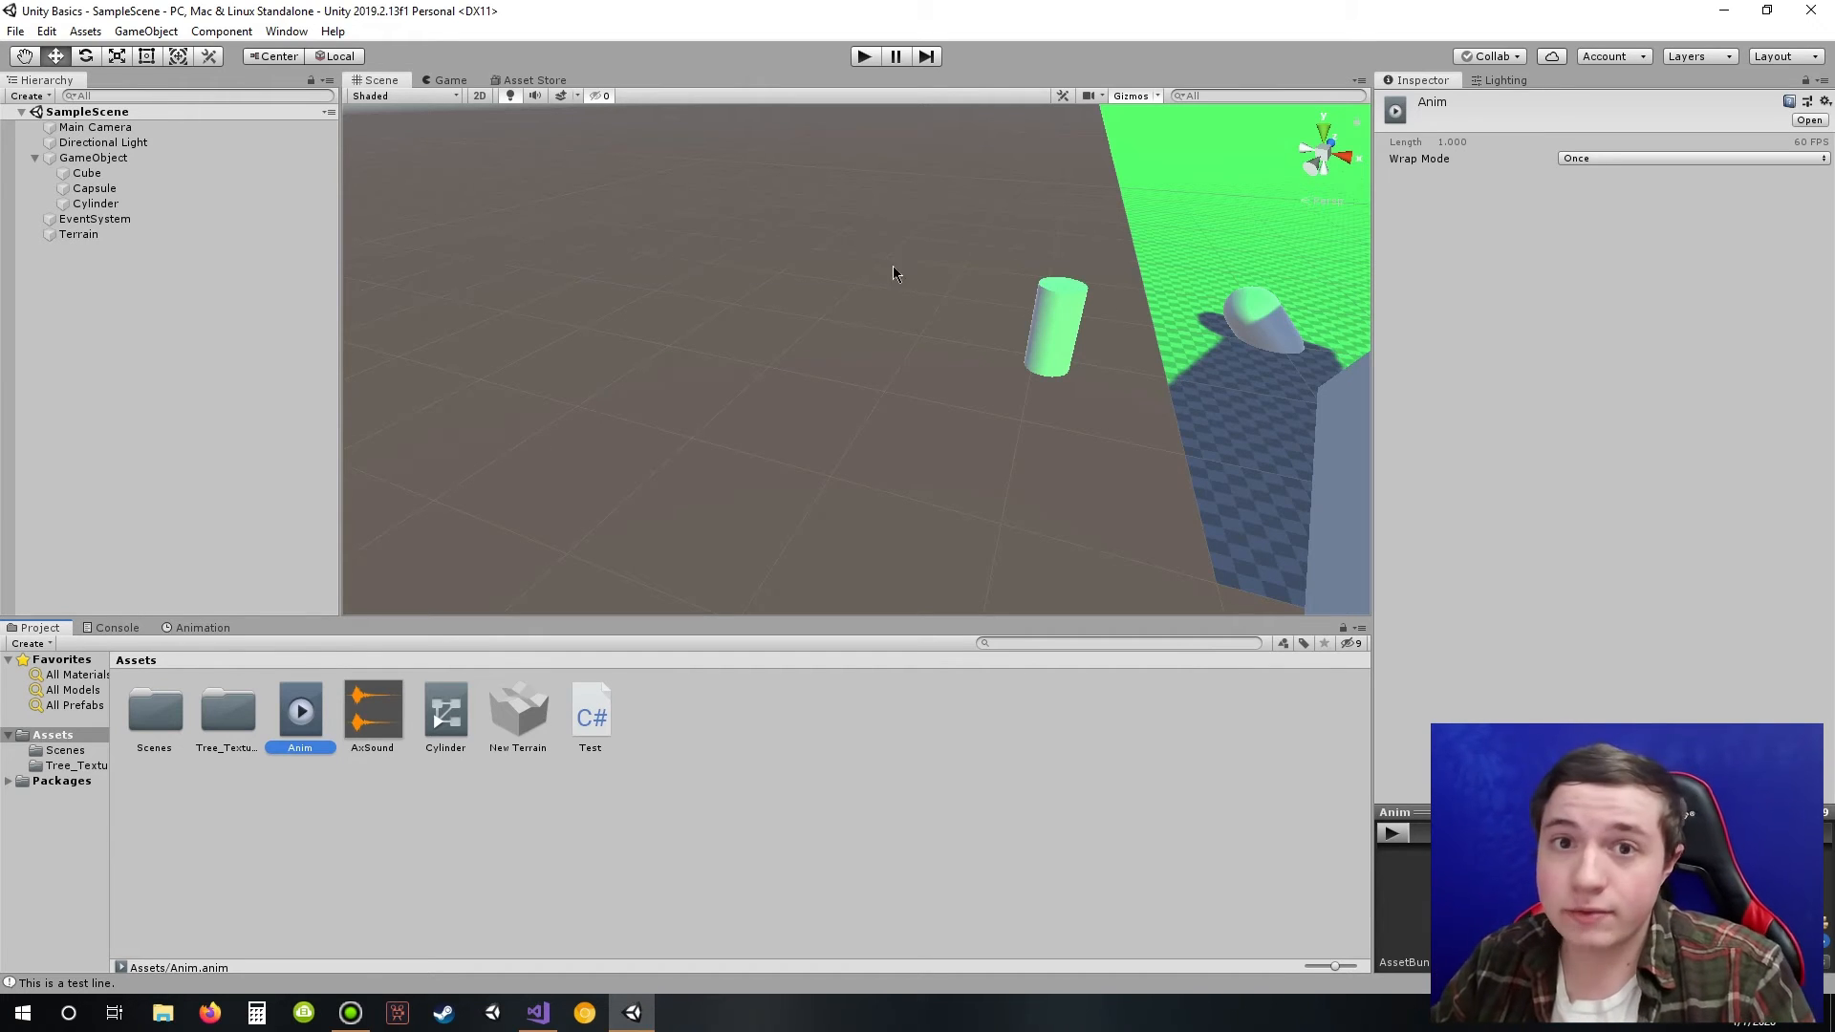
Step: Open the Animator window, alternate between it and the Scene view, and finish on the Scene view
{"action": "left_click", "coordinate": [287, 31]}
{"action": "mouse_move", "coordinate": [319, 275]}
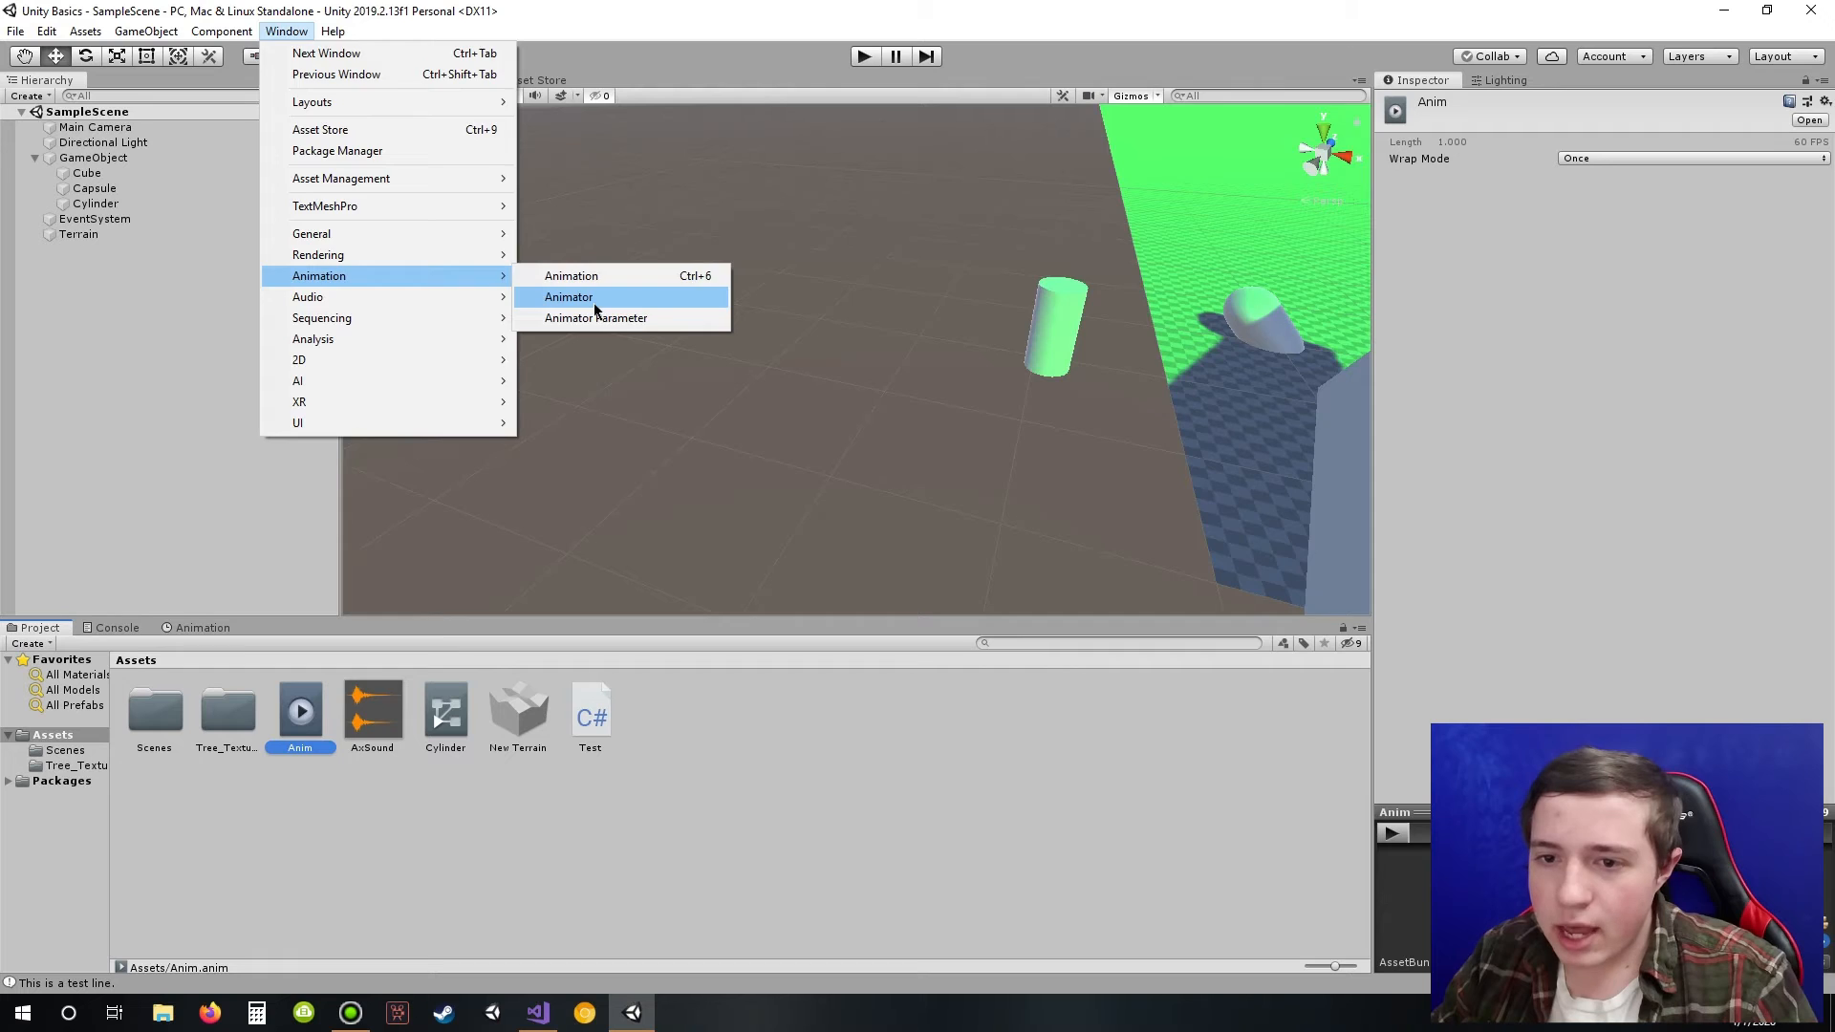
{"action": "left_click", "coordinate": [594, 299]}
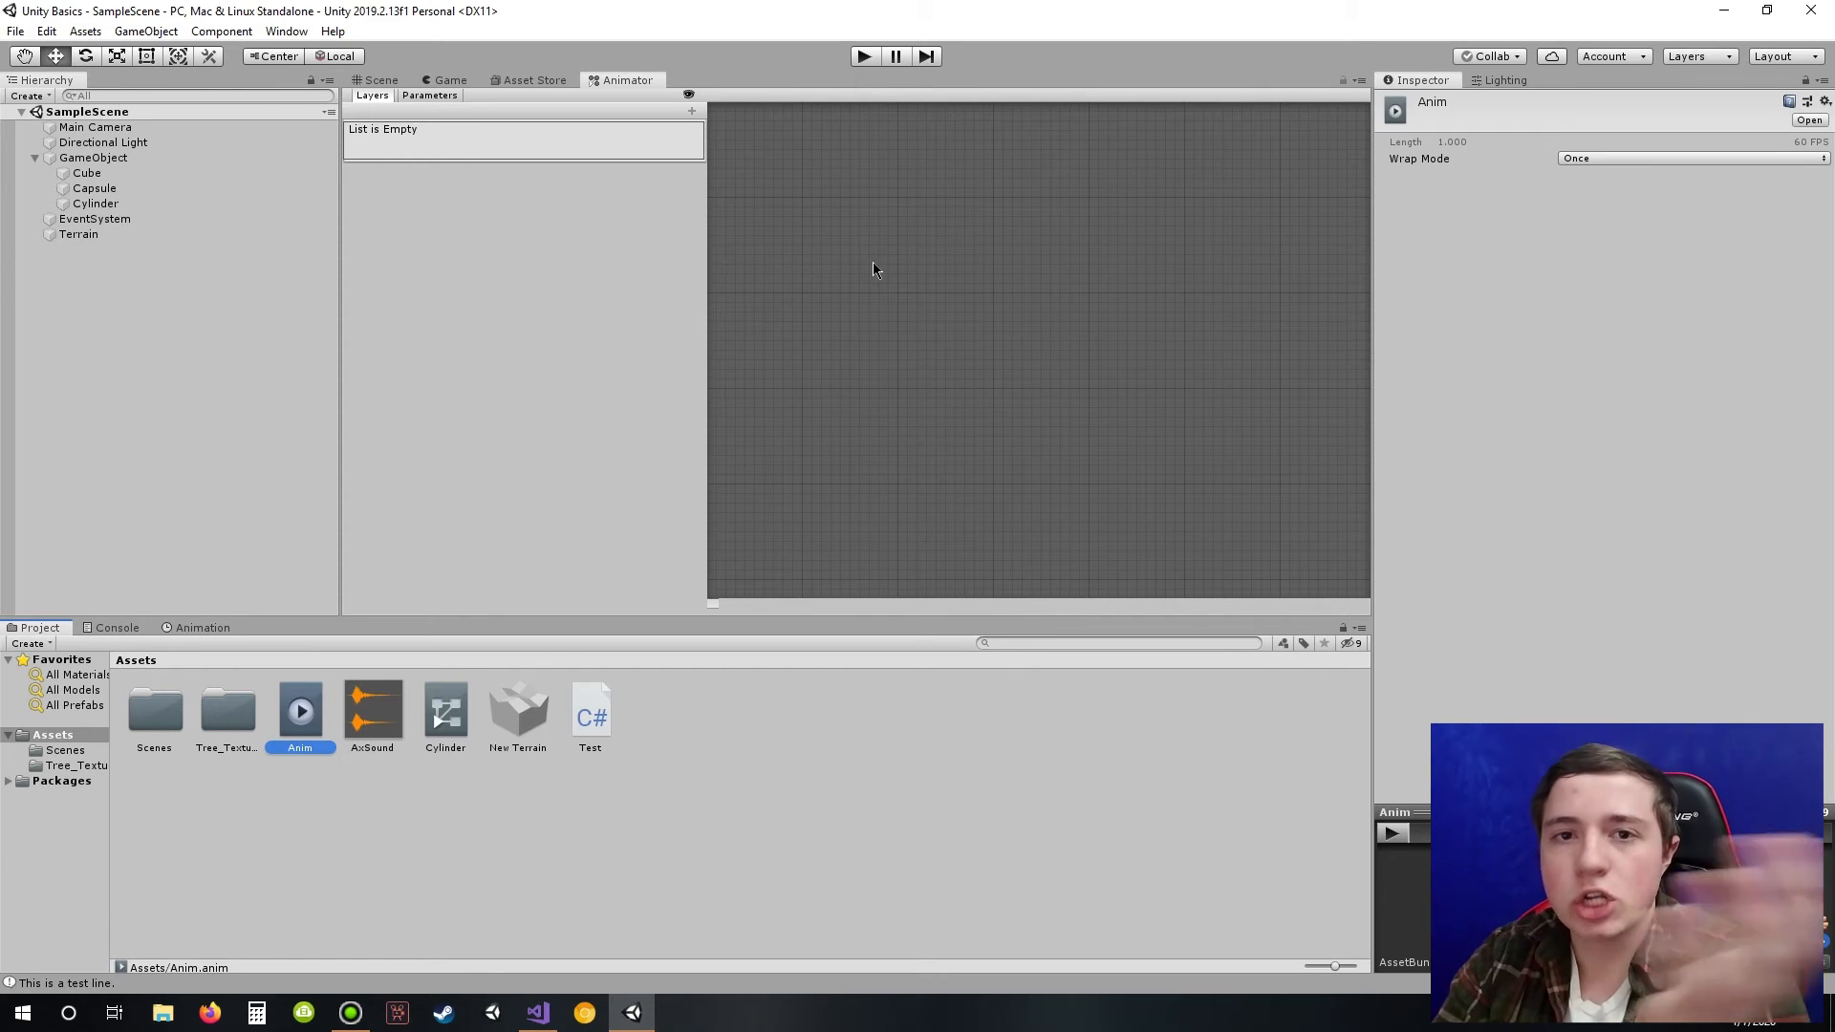
{"action": "left_click", "coordinate": [380, 80]}
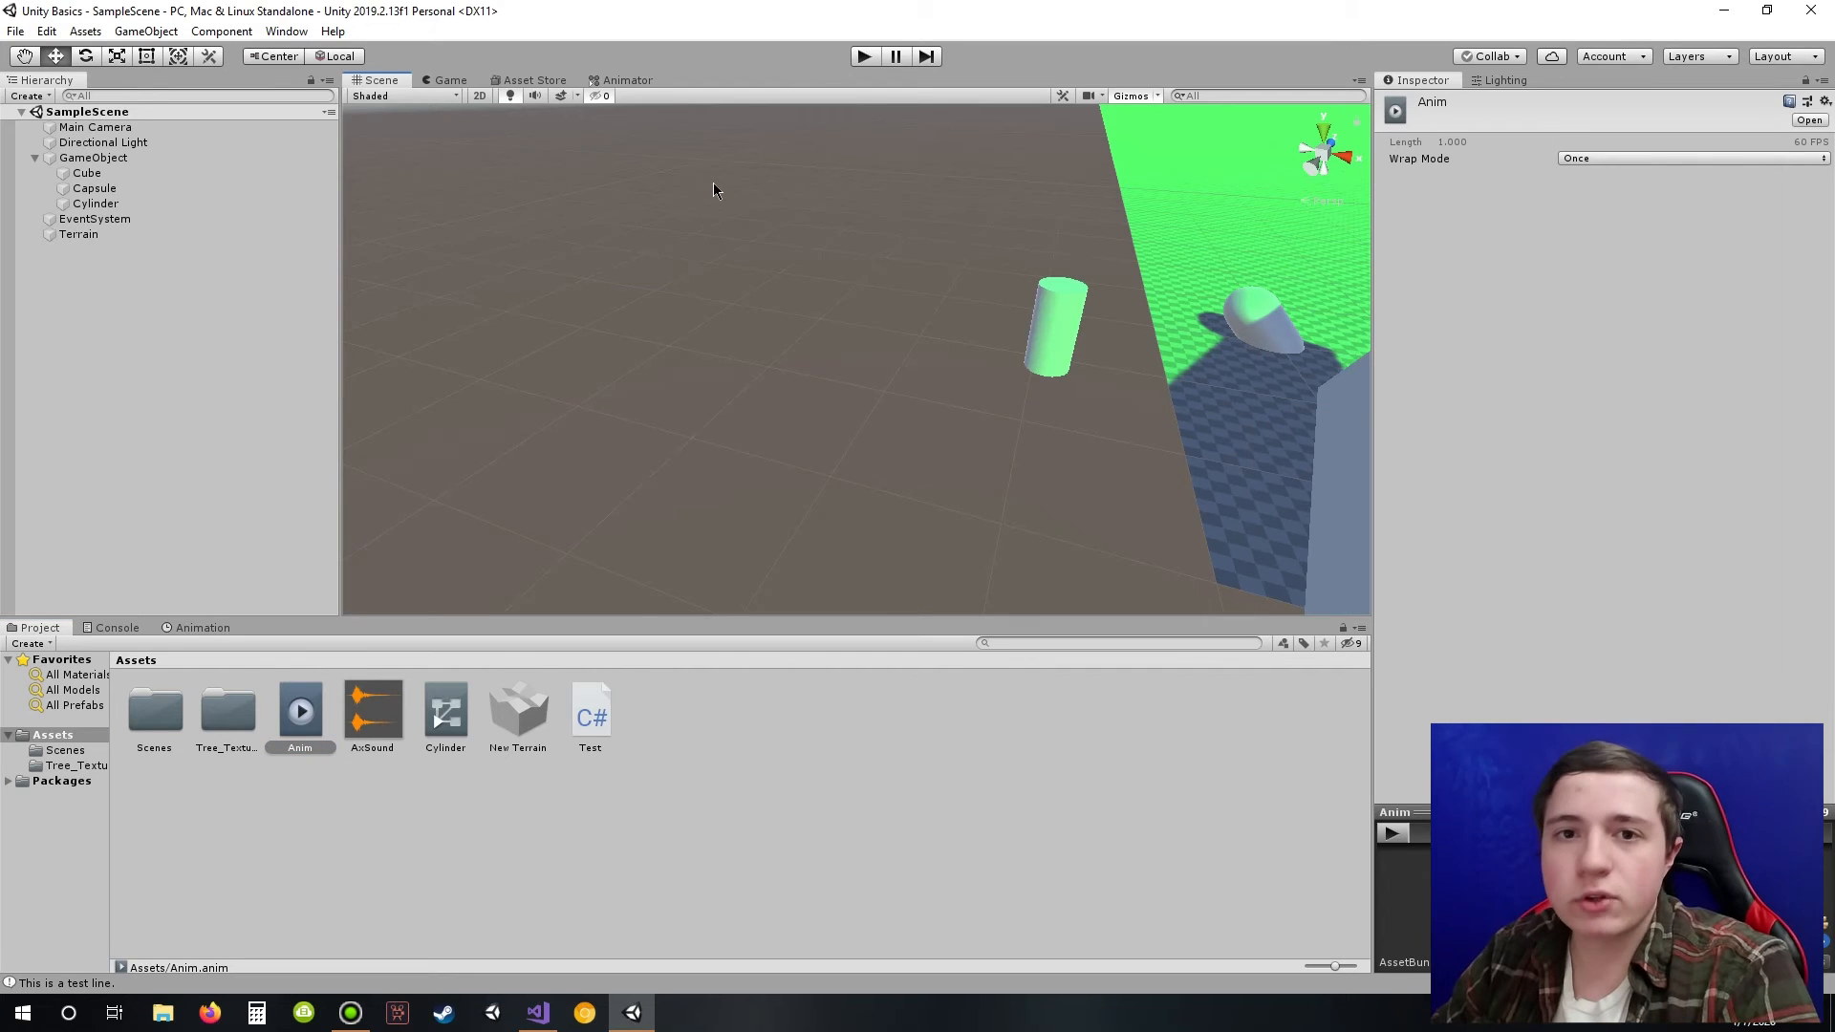
{"action": "left_click", "coordinate": [616, 81]}
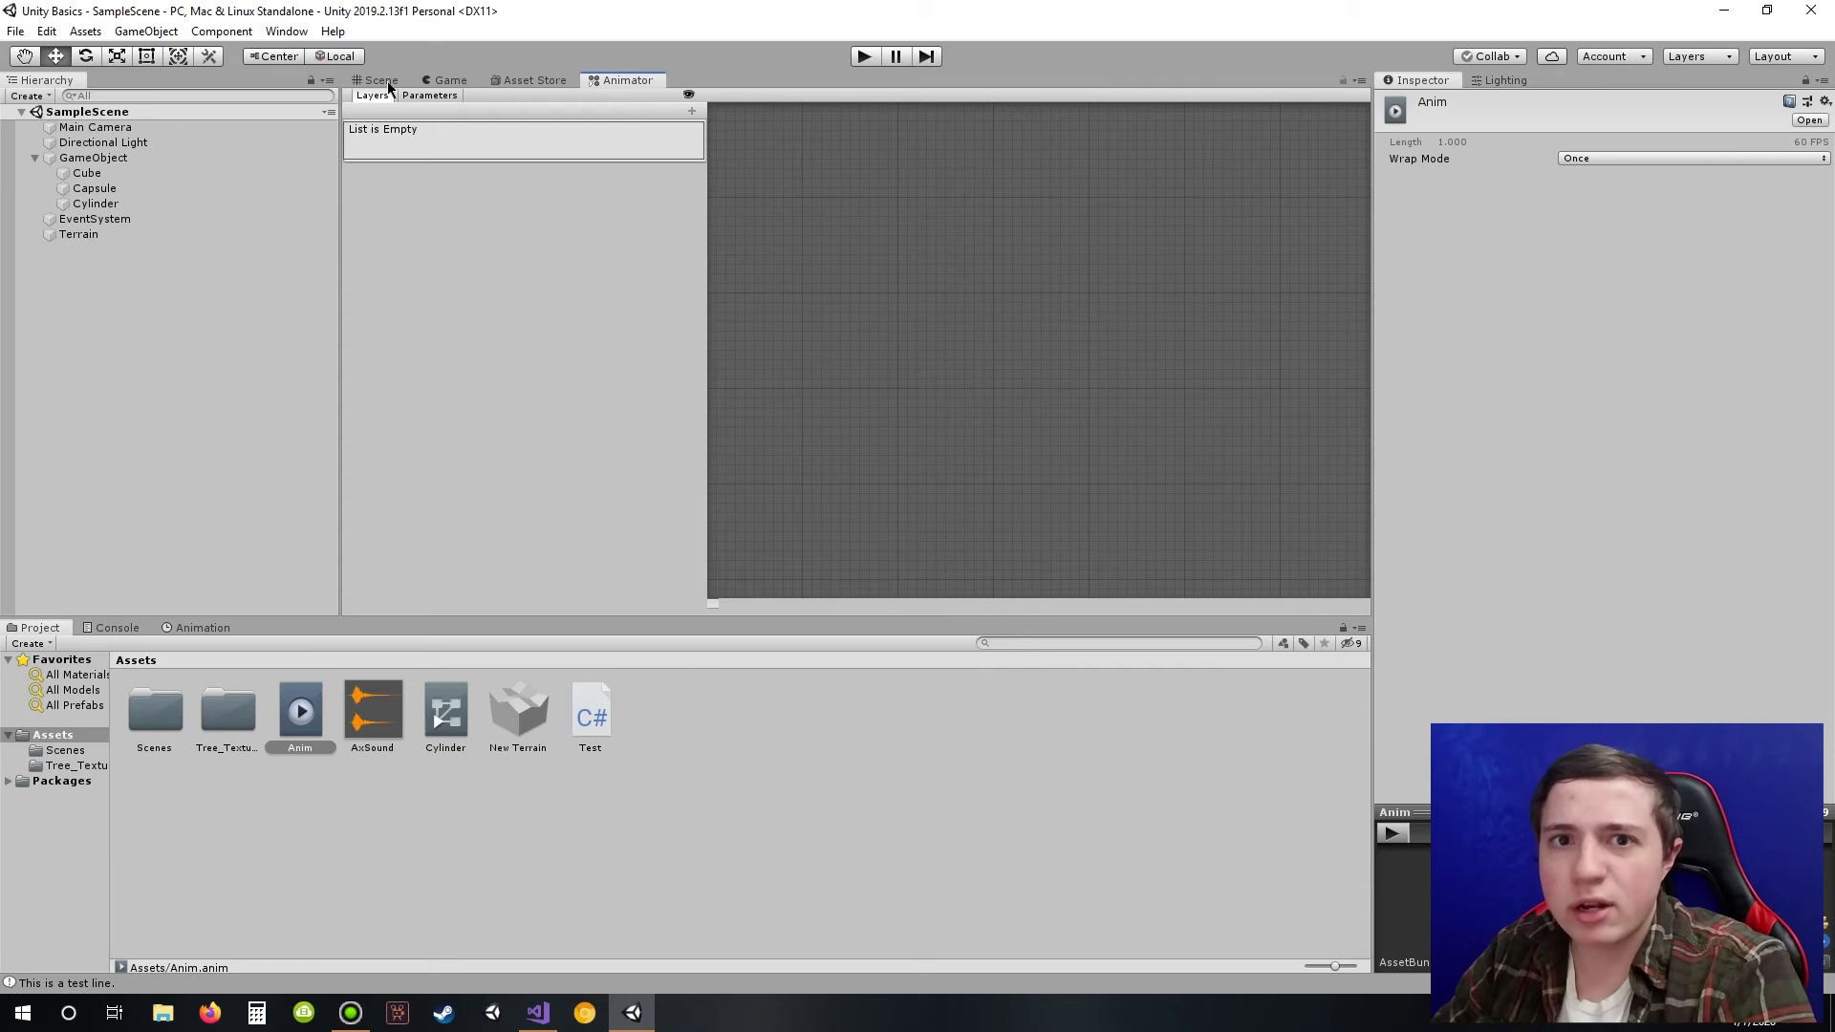
{"action": "left_click", "coordinate": [386, 83]}
{"action": "left_click", "coordinate": [631, 82]}
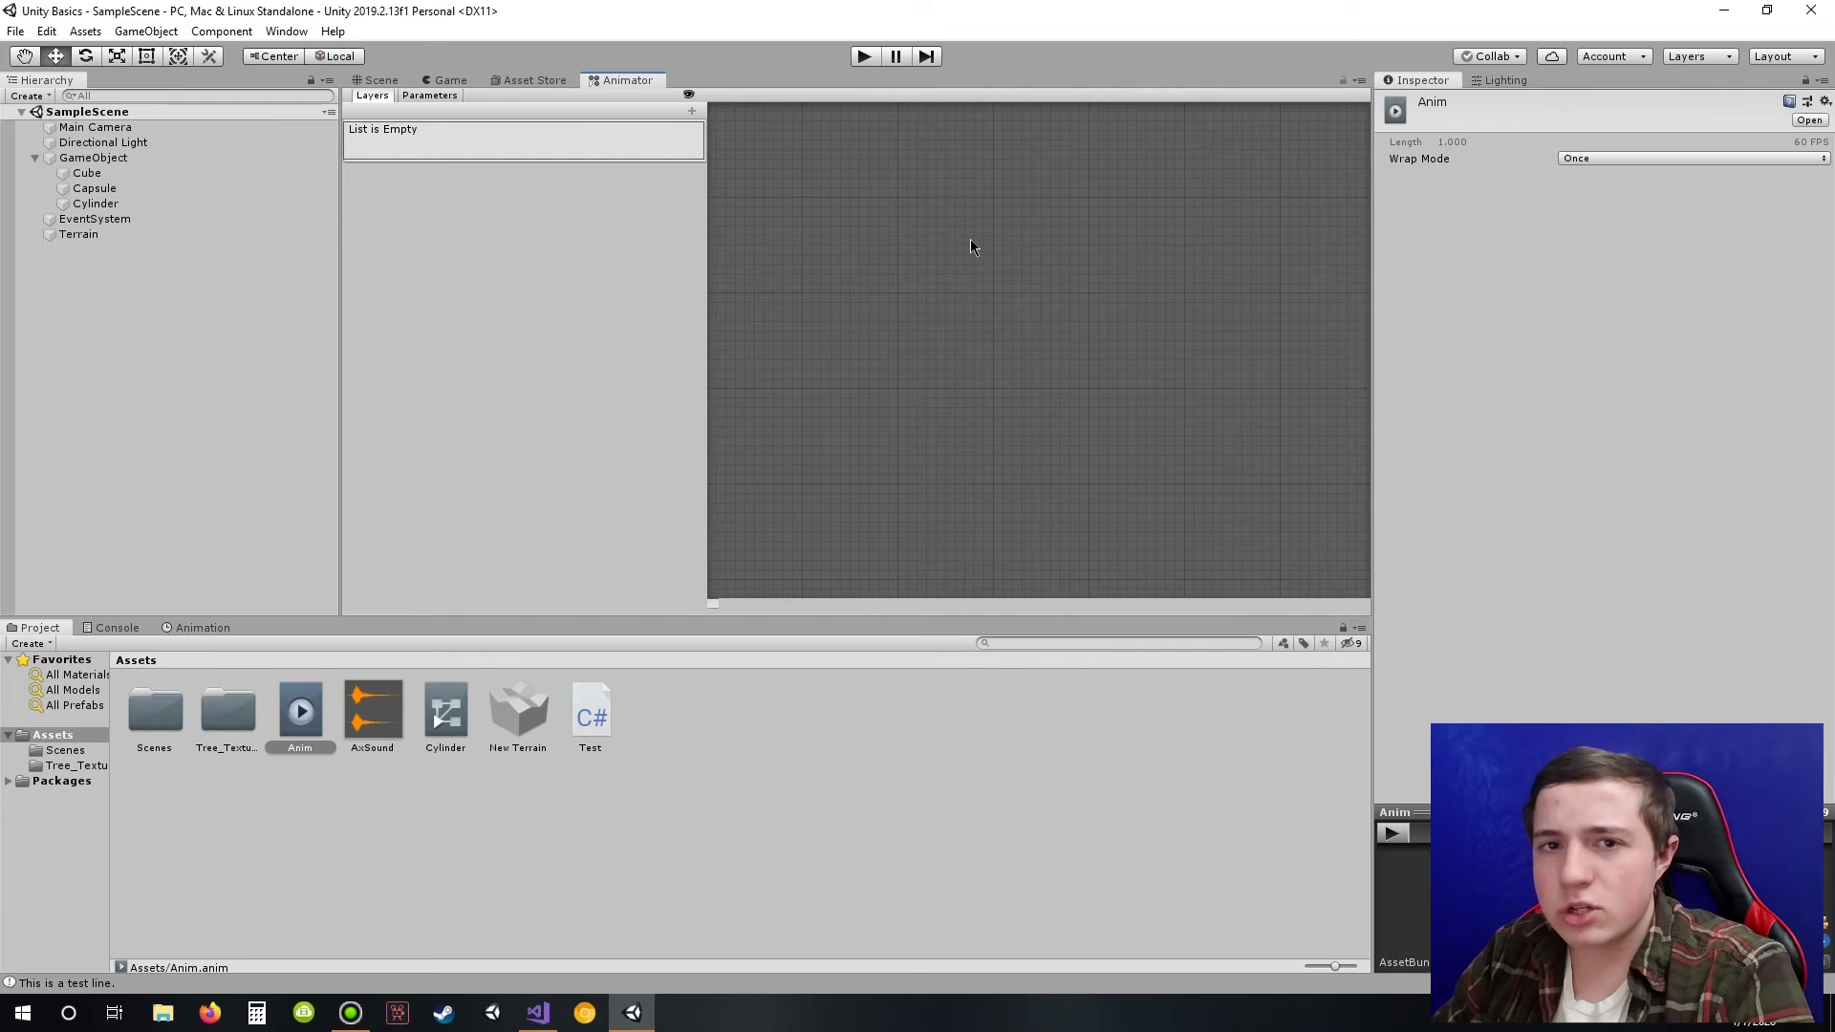
{"action": "left_click", "coordinate": [387, 82]}
{"action": "left_click", "coordinate": [600, 83]}
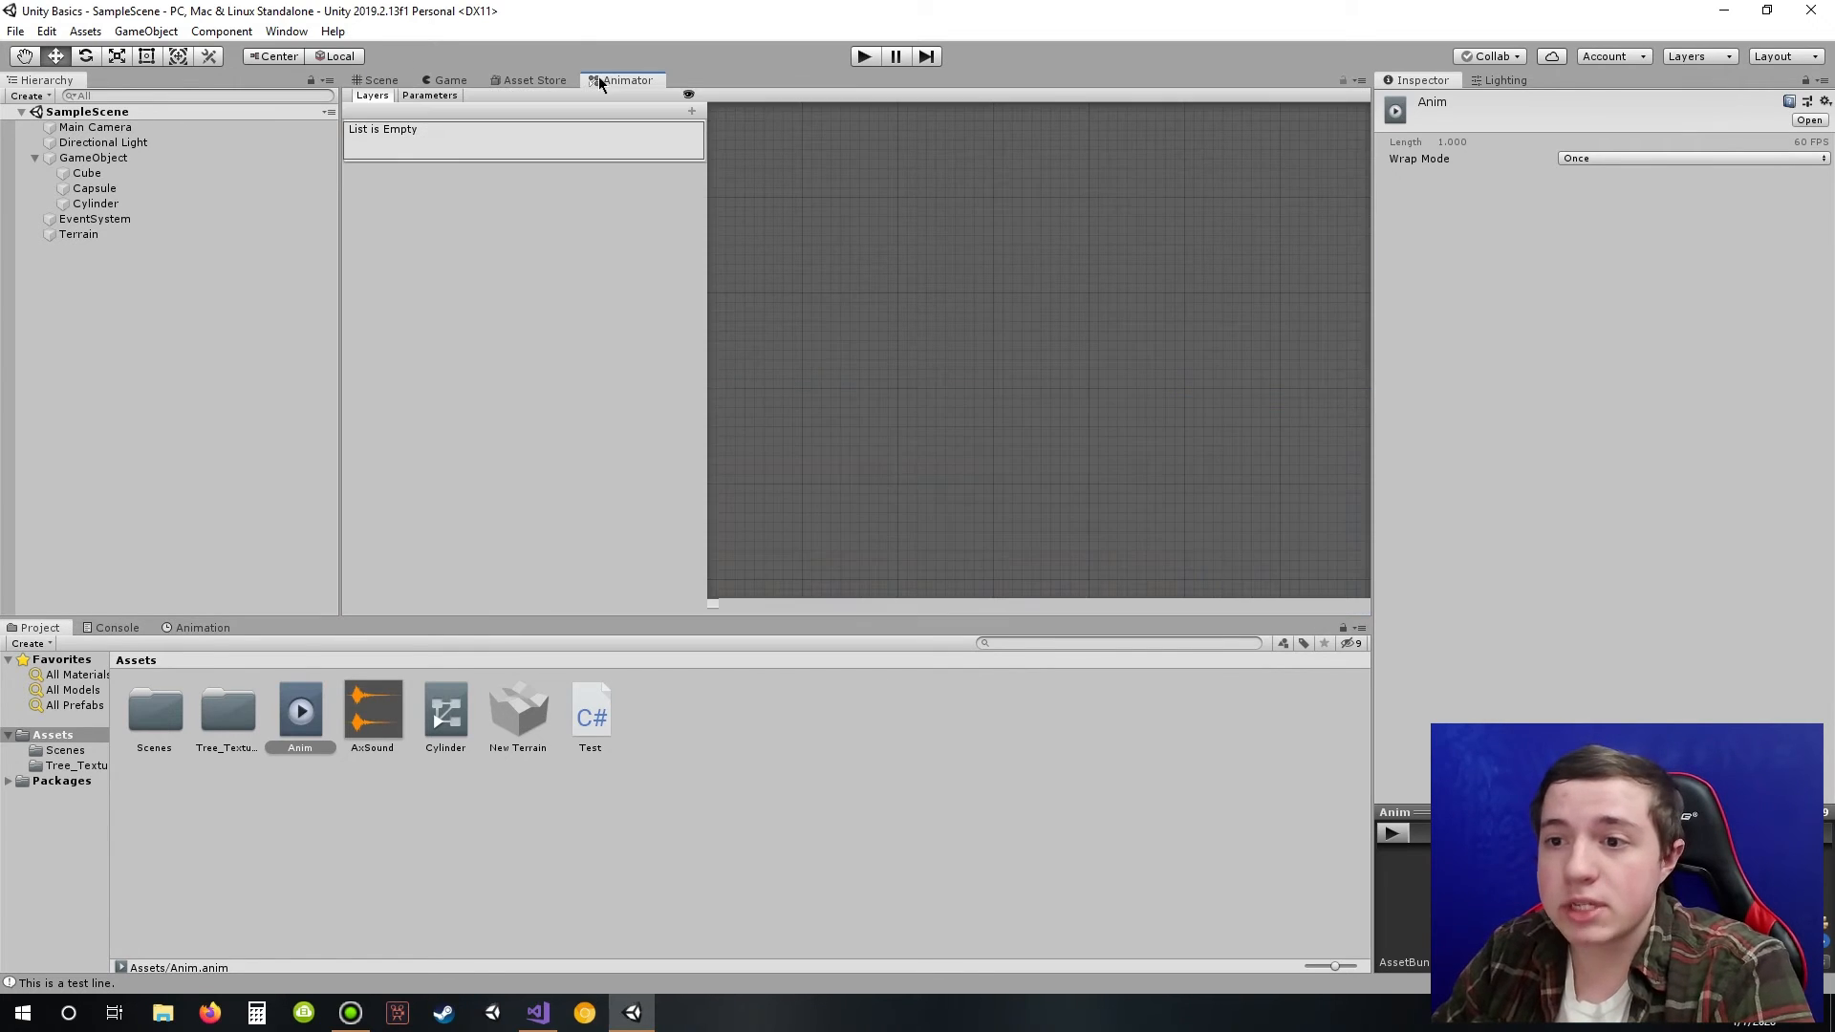
{"action": "left_click", "coordinate": [382, 81]}
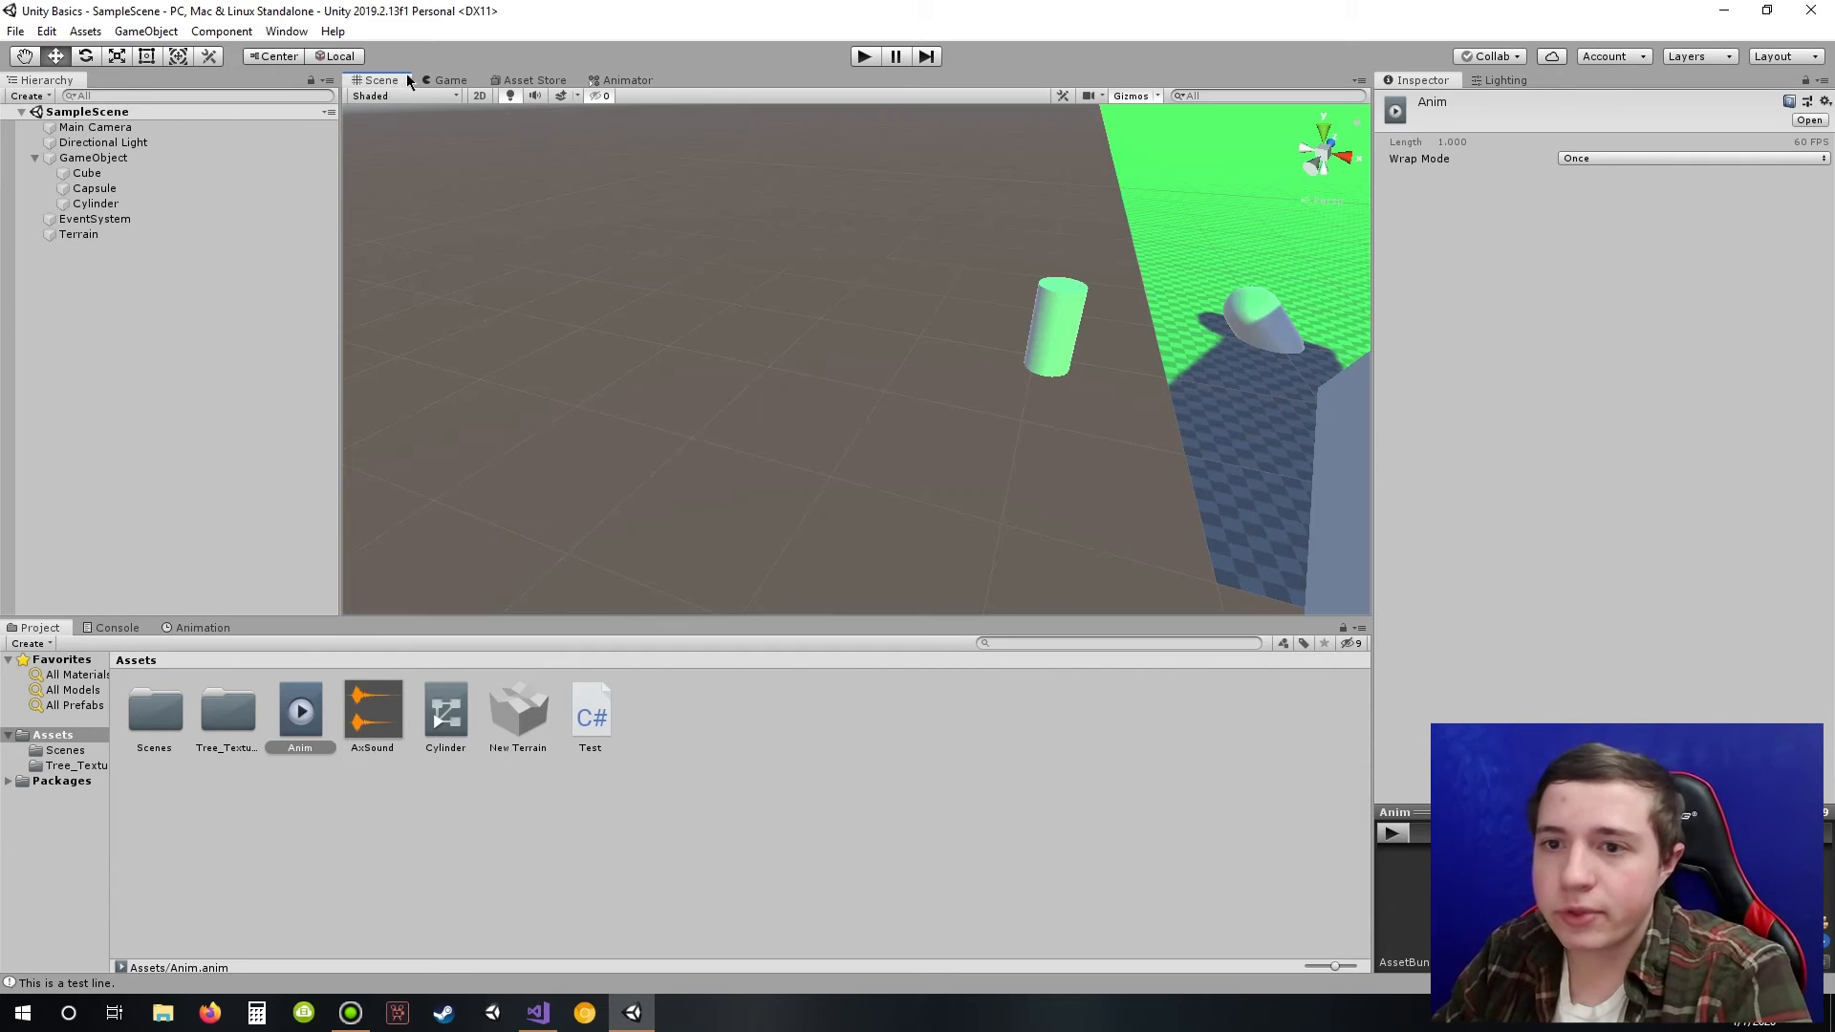
Step: Create an audio mixer with the default name in the Audio Mixer window and set its Master volume to about -0.08 dB
{"action": "left_click", "coordinate": [285, 31]}
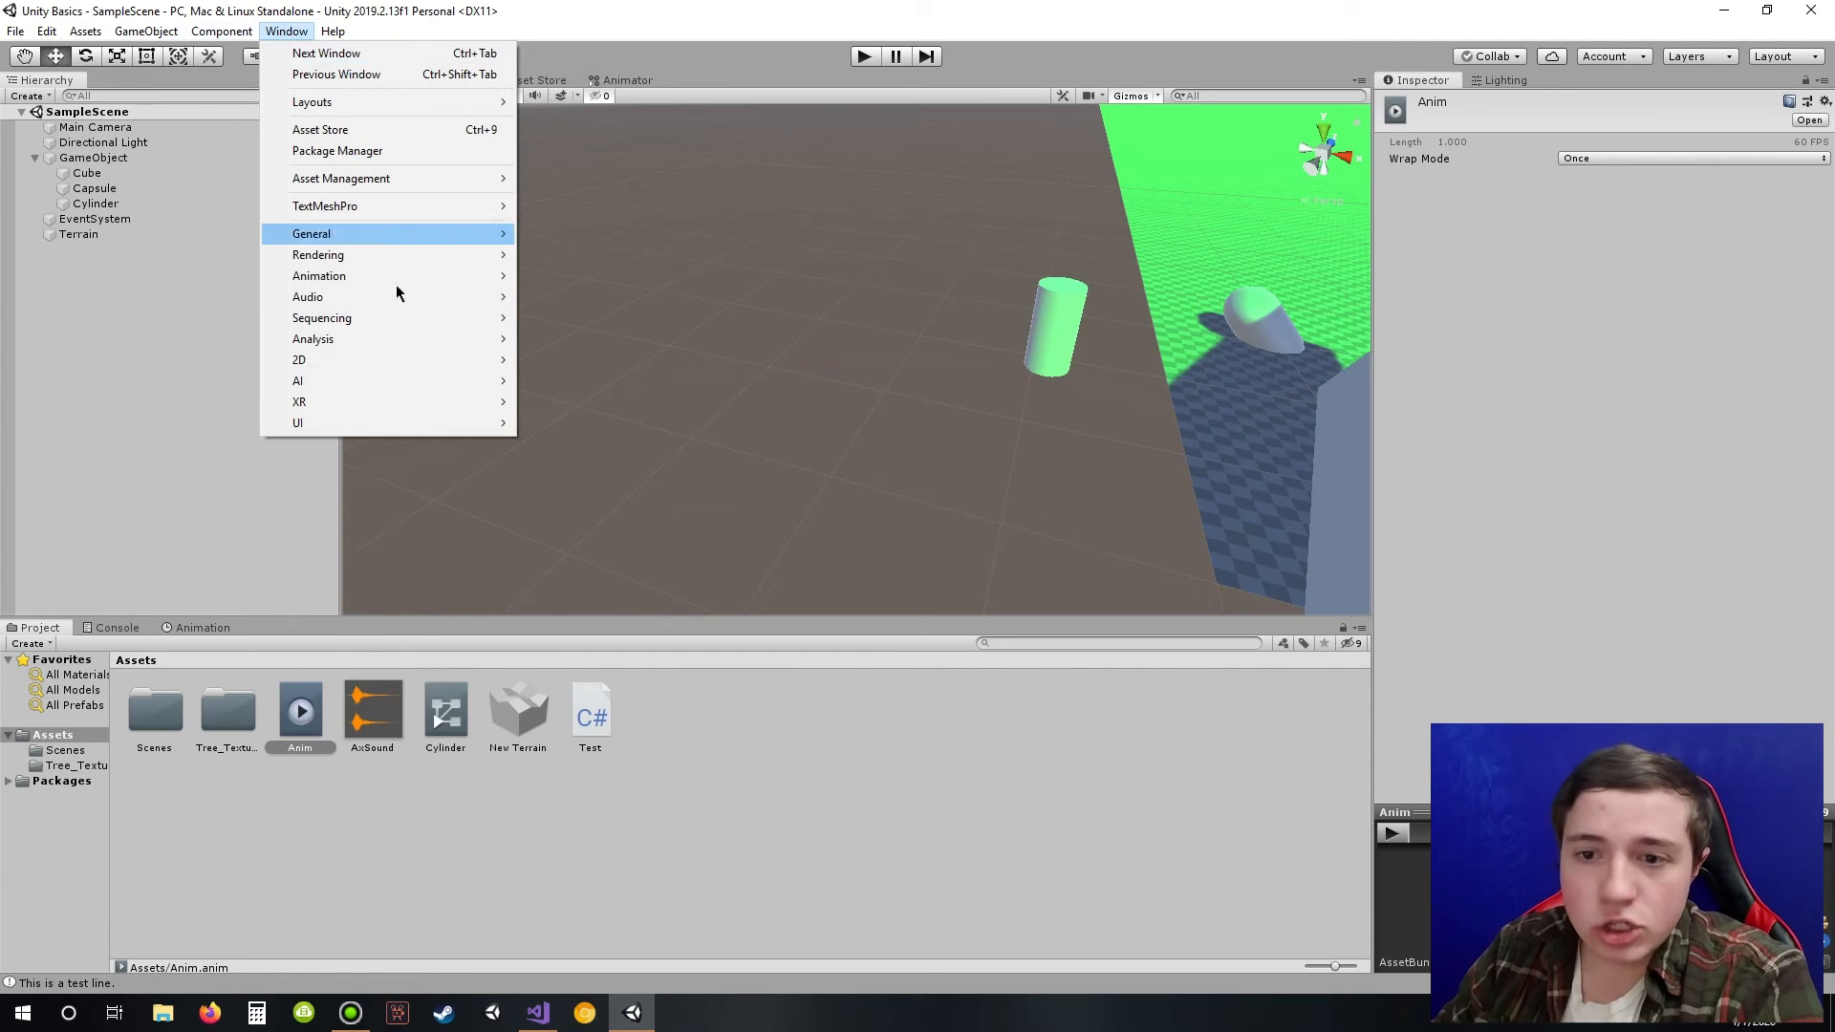
{"action": "mouse_move", "coordinate": [419, 281]}
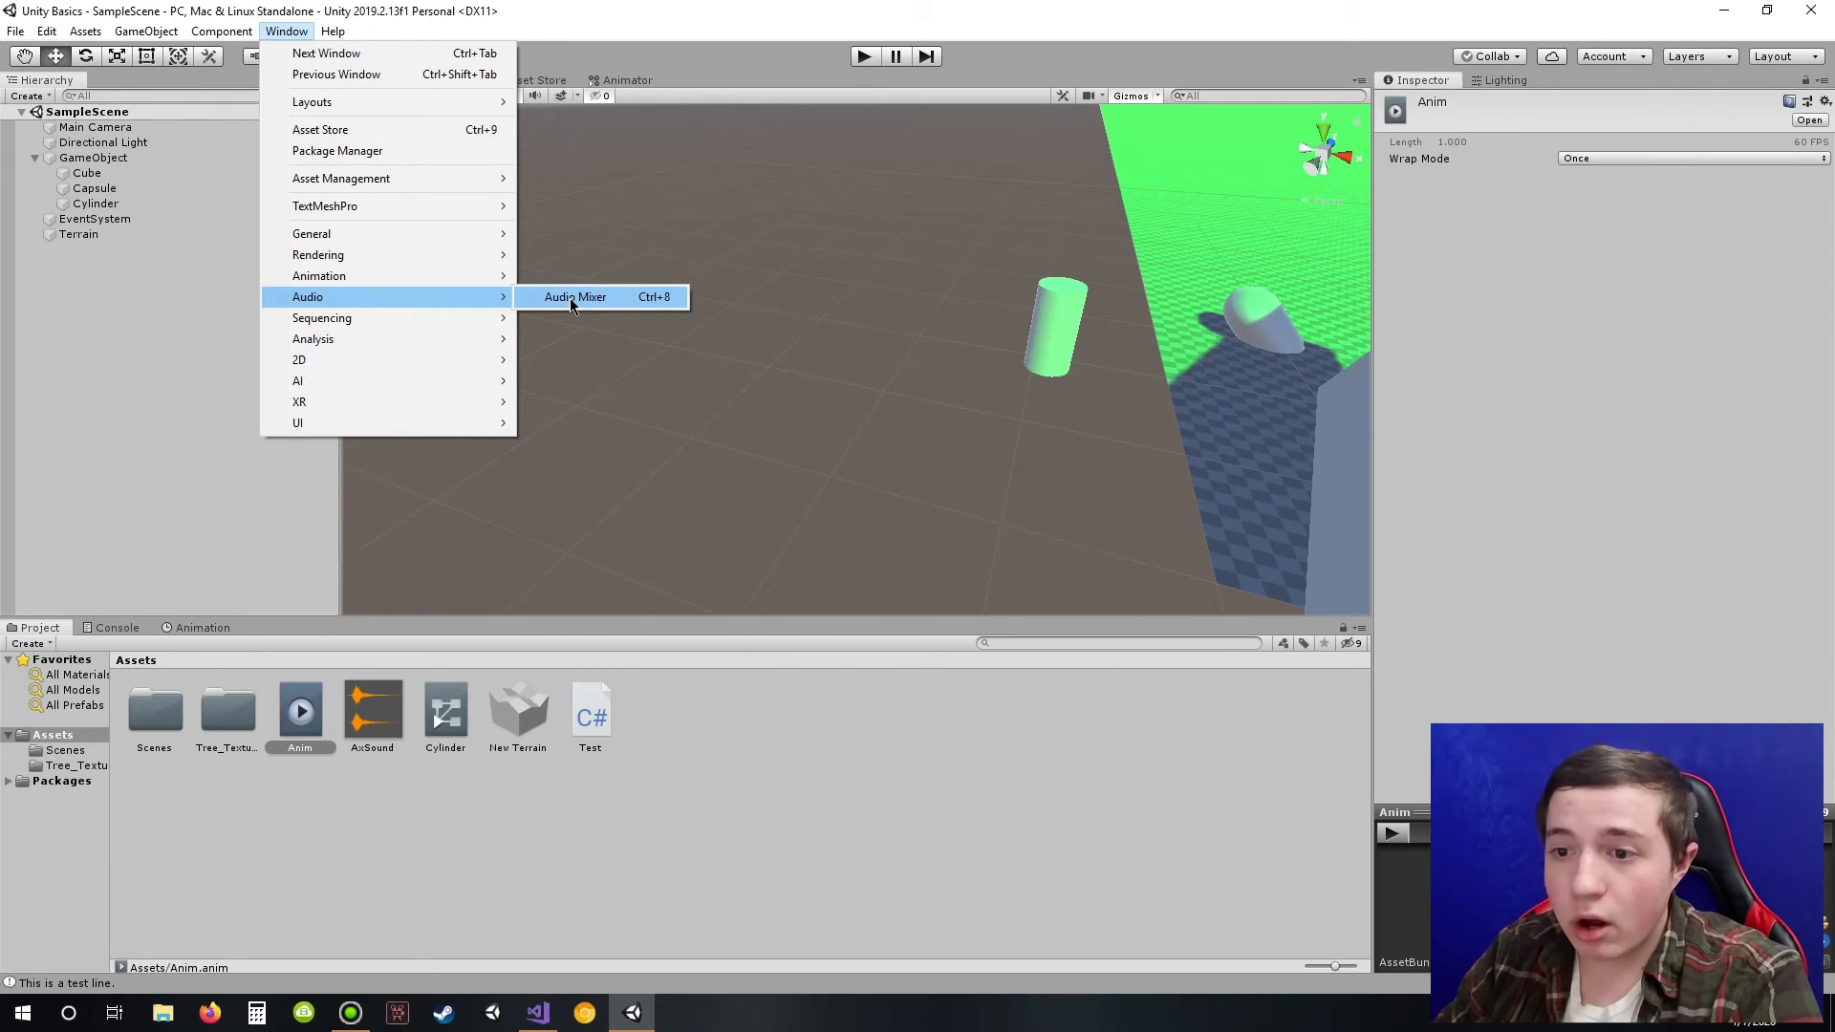
{"action": "left_click", "coordinate": [573, 297]}
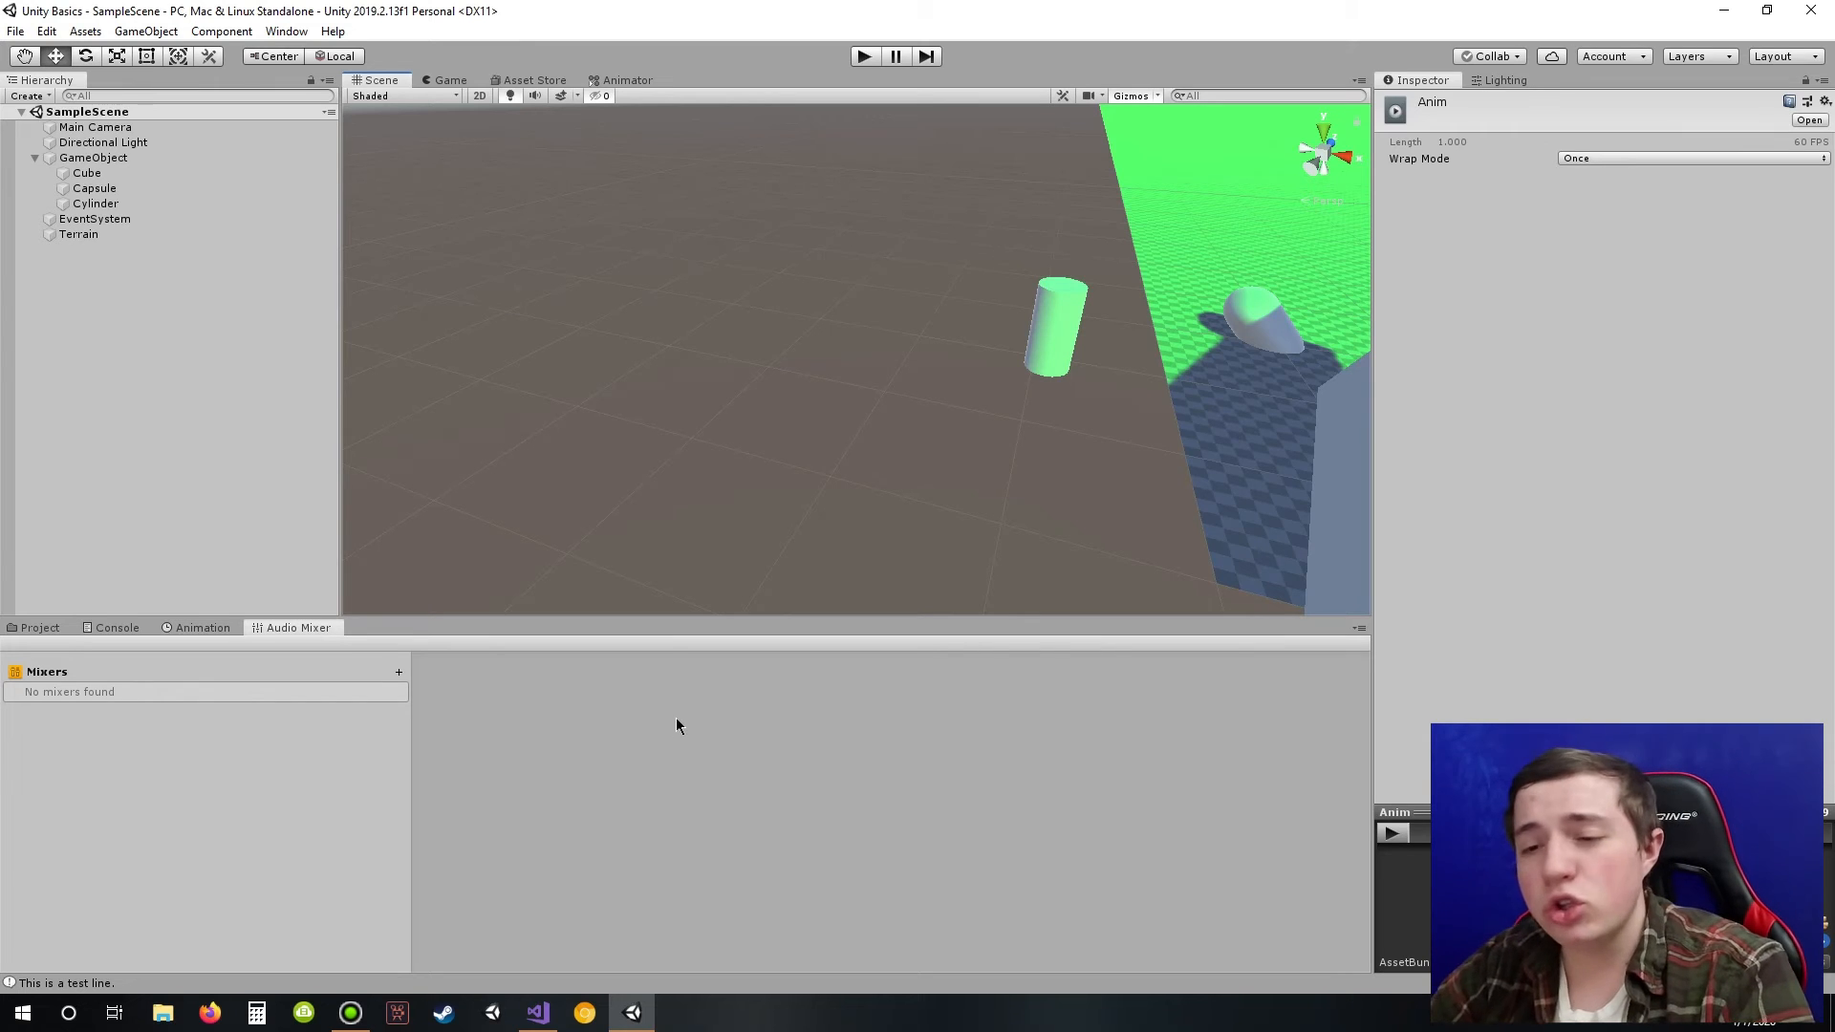
{"action": "left_click", "coordinate": [399, 673]}
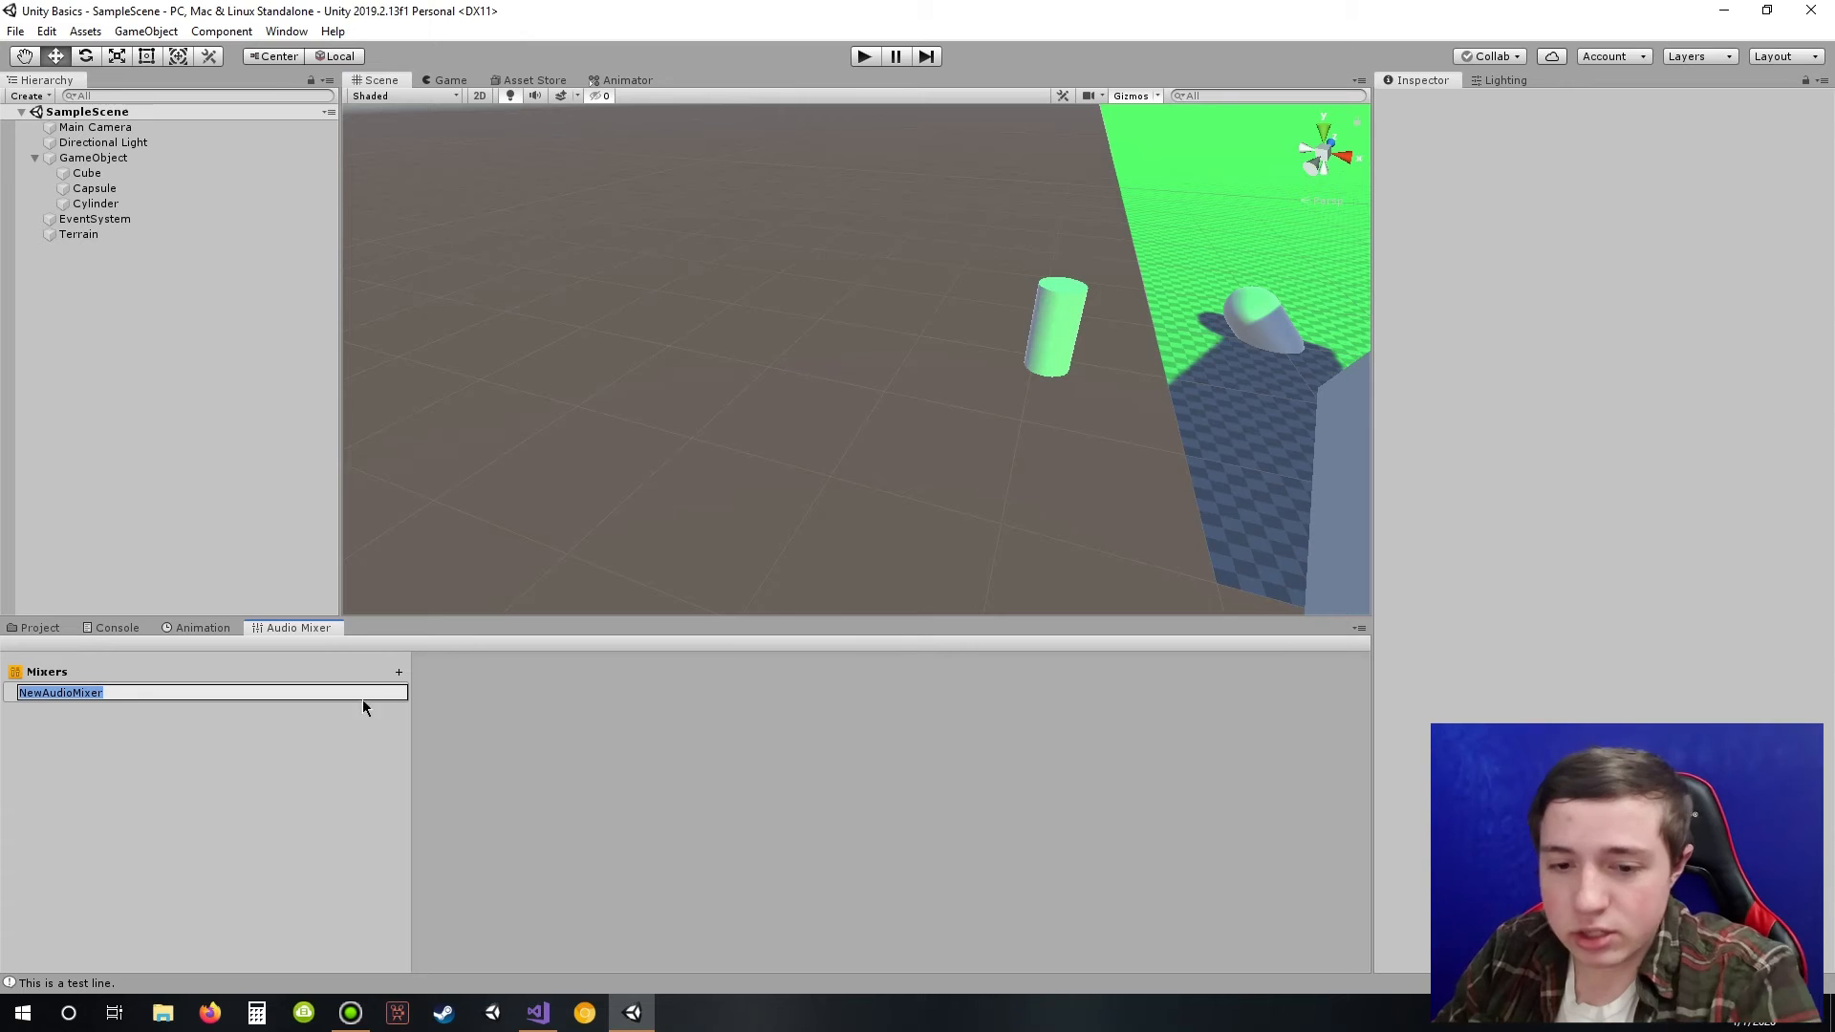
{"action": "key", "text": "Return"}
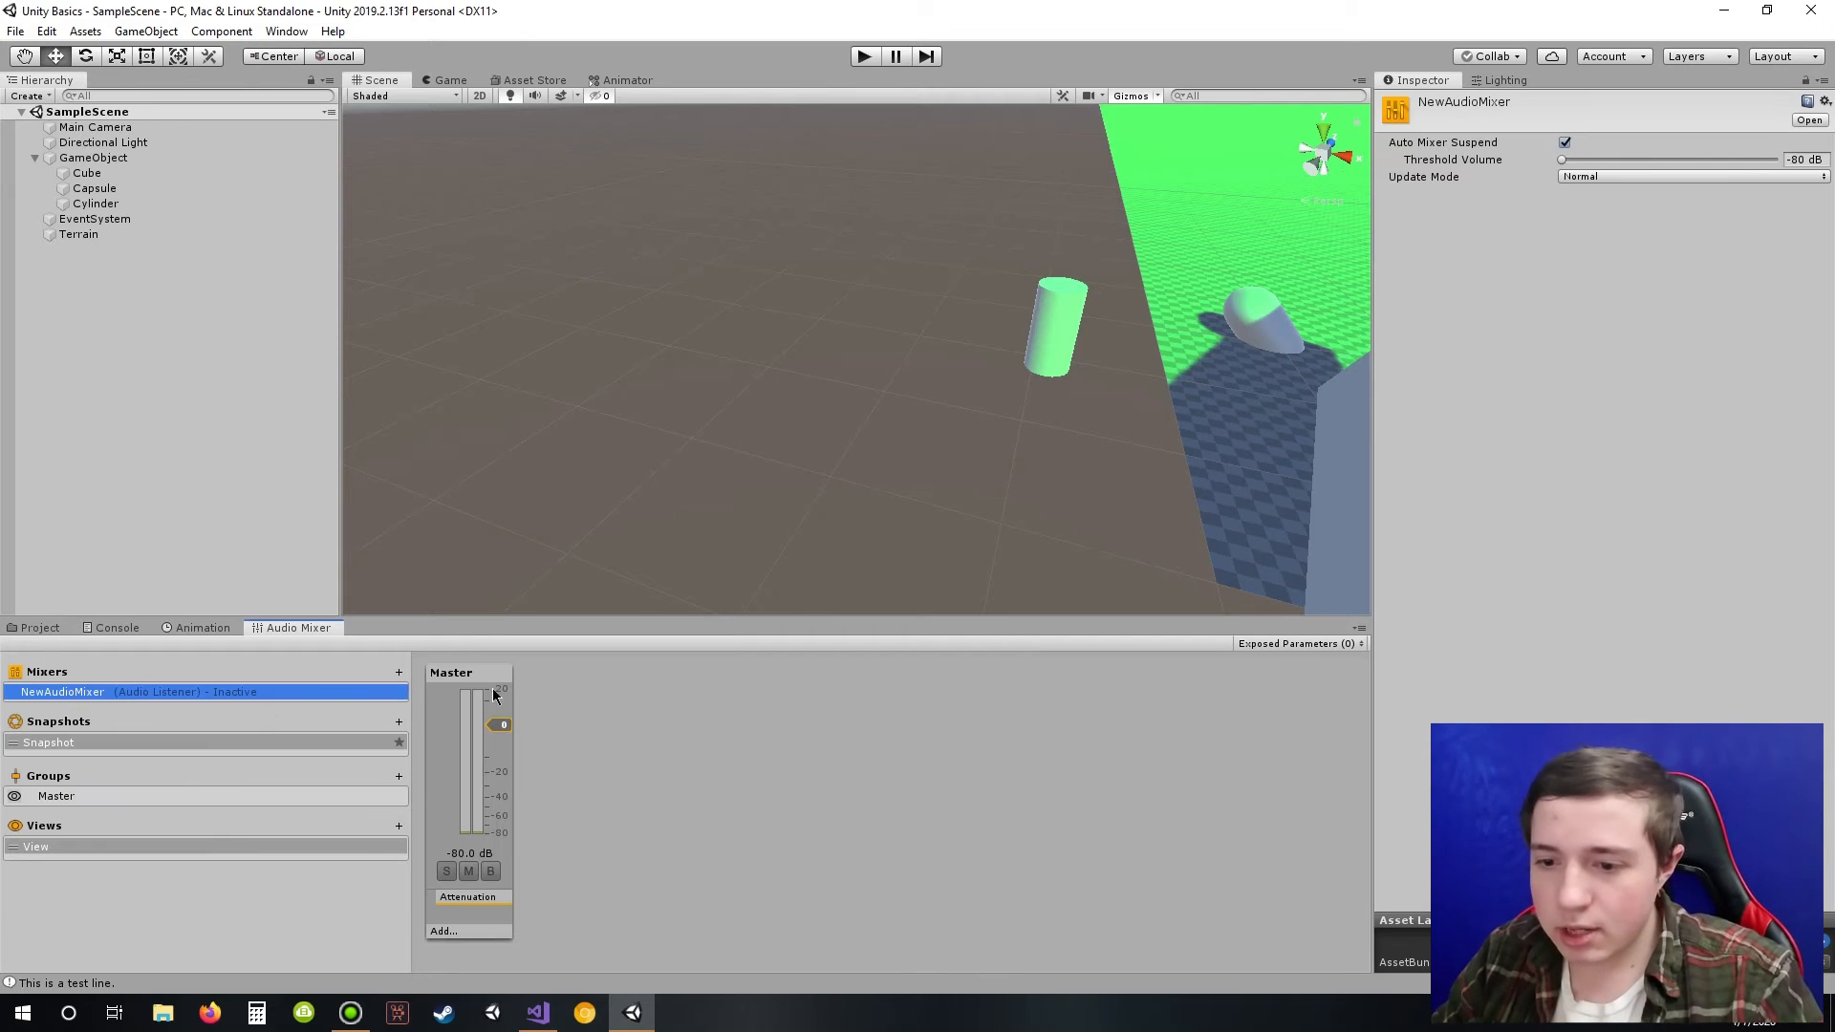
{"action": "mouse_move", "coordinate": [503, 728]}
{"action": "left_mouse_down"}
{"action": "mouse_move", "coordinate": [506, 797]}
{"action": "mouse_move", "coordinate": [502, 727]}
{"action": "left_mouse_up"}
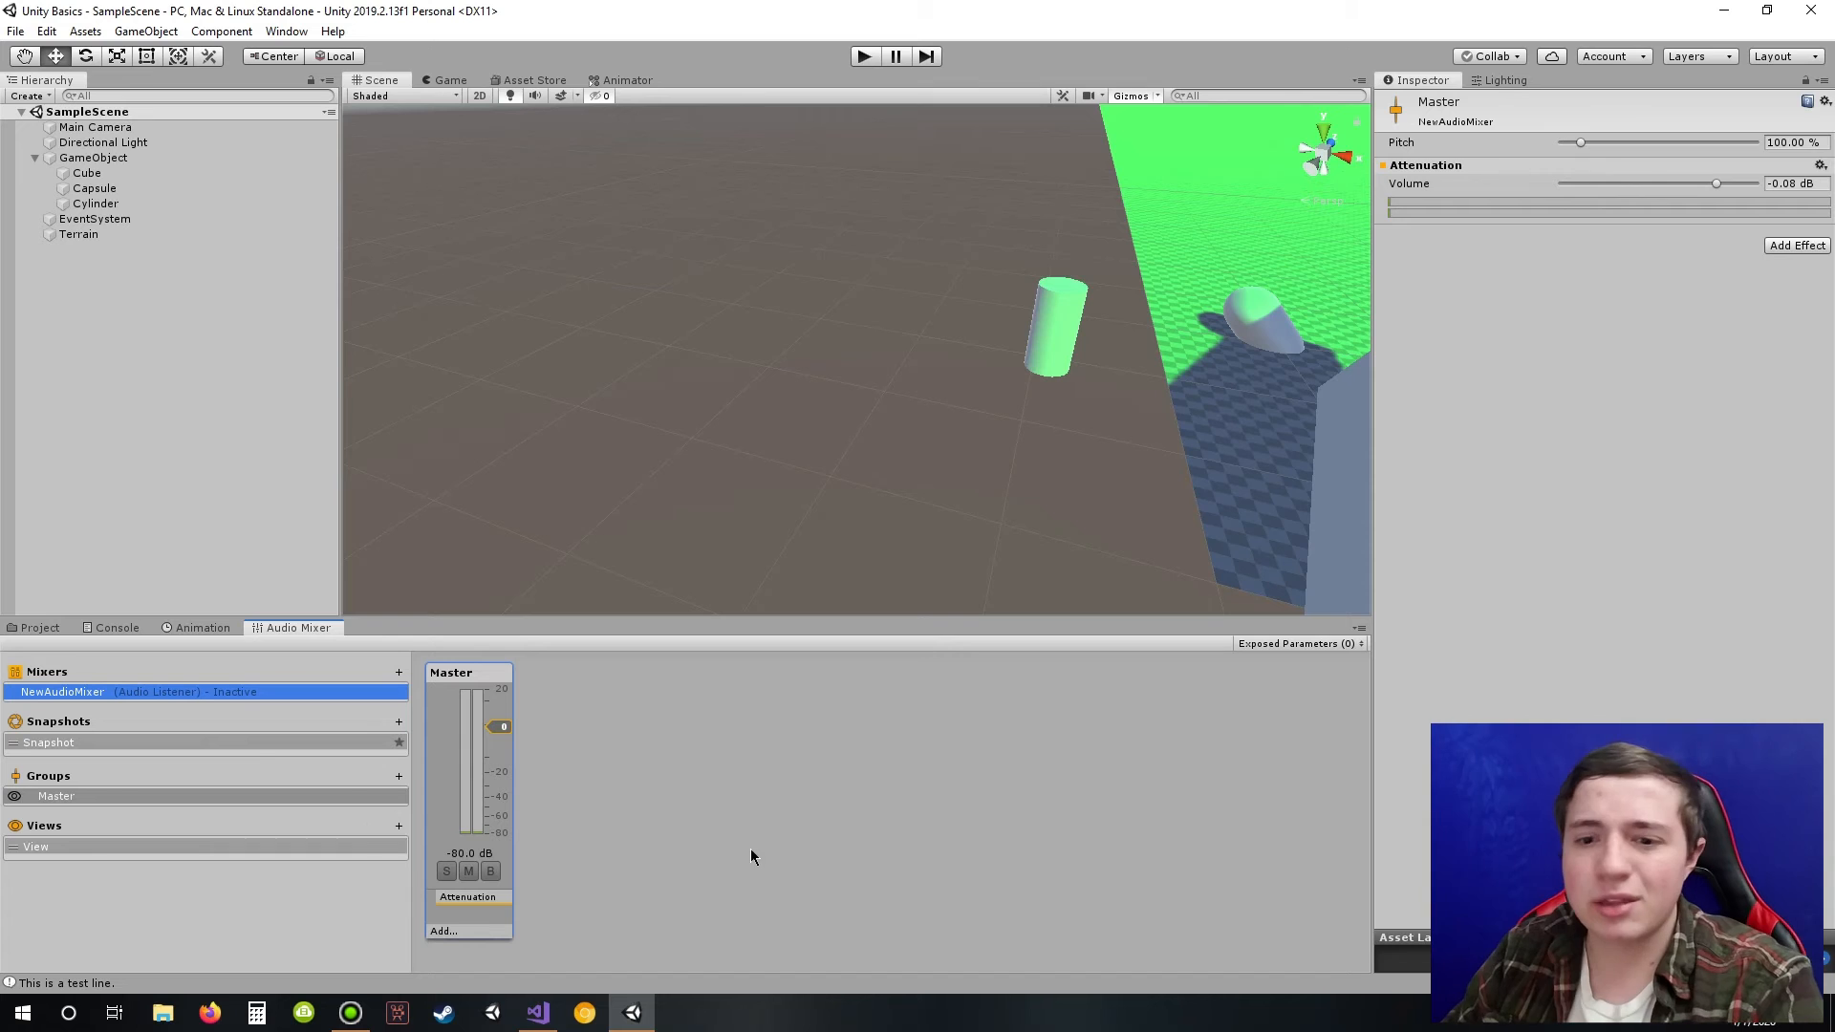
{"action": "left_click", "coordinate": [287, 31]}
{"action": "mouse_move", "coordinate": [447, 365]}
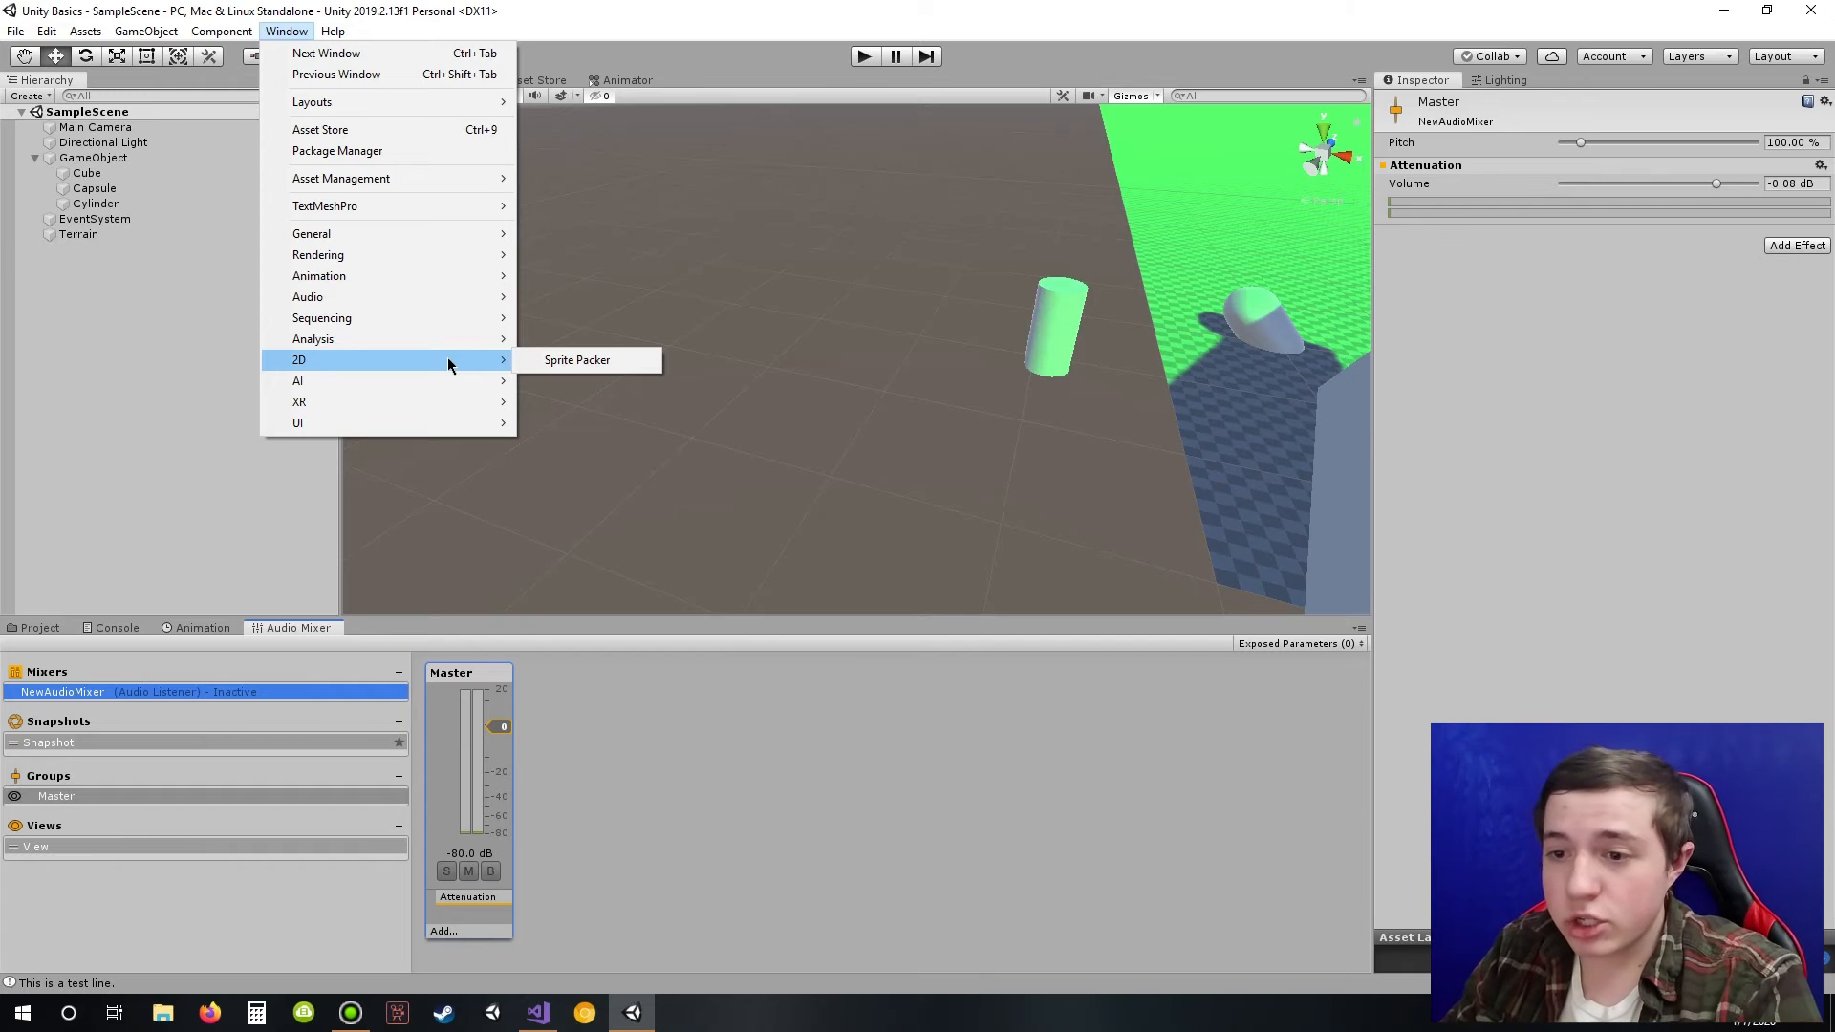
{"action": "key", "text": "Escape"}
{"action": "key", "text": "Escape"}
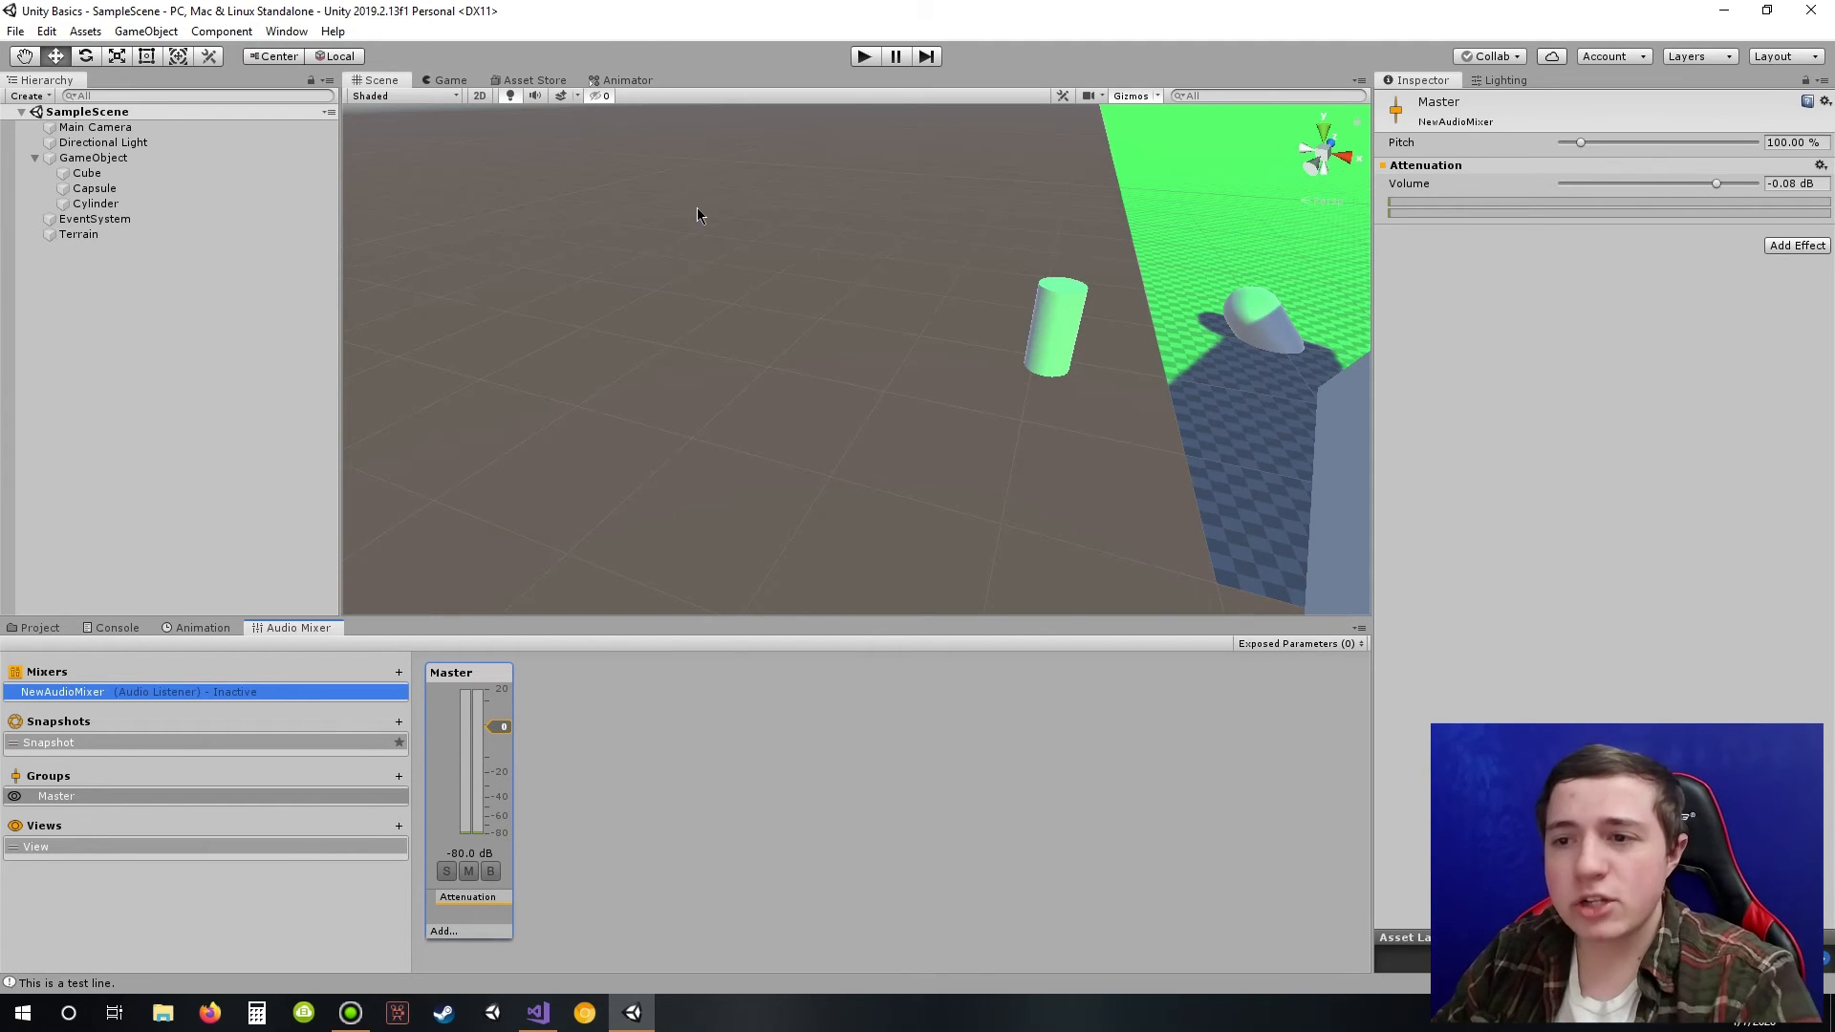
{"action": "right_click_drag", "start_coordinate": [891, 223], "coordinate": [823, 200]}
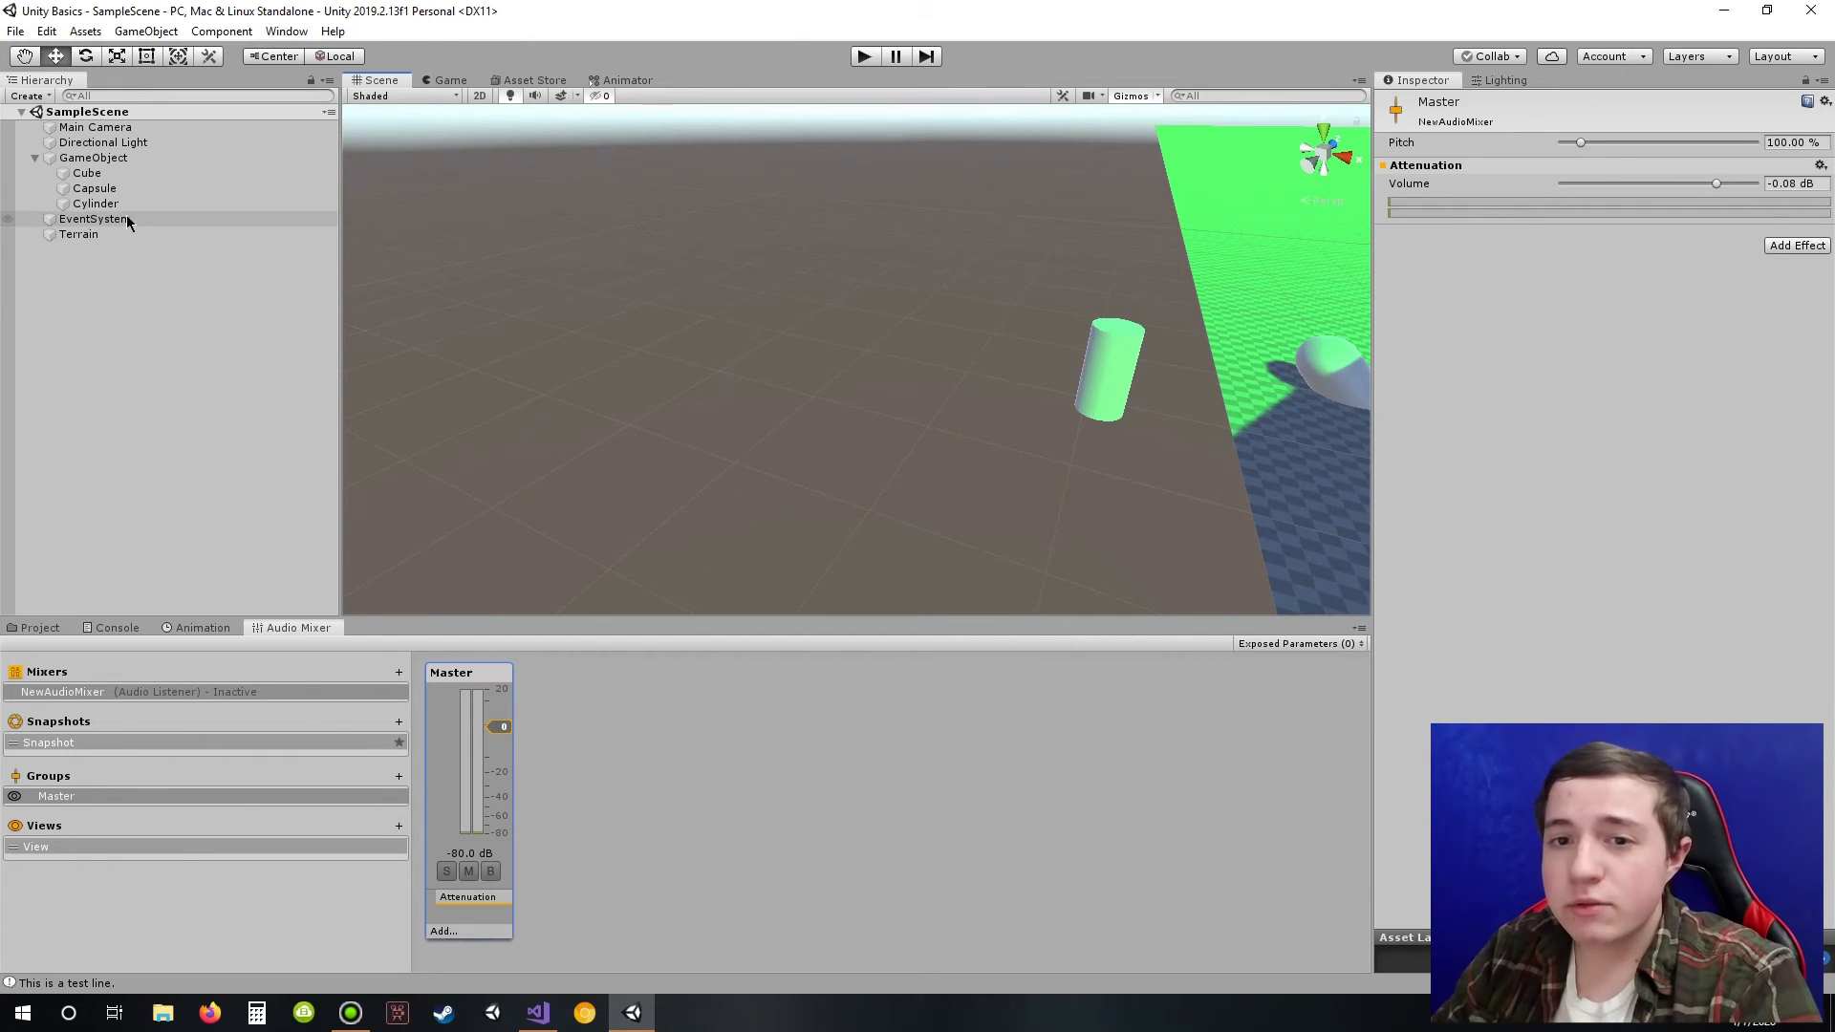
Step: Move the Main Camera along the X axis to about 22.46, beside the large cube
{"action": "left_click", "coordinate": [117, 128]}
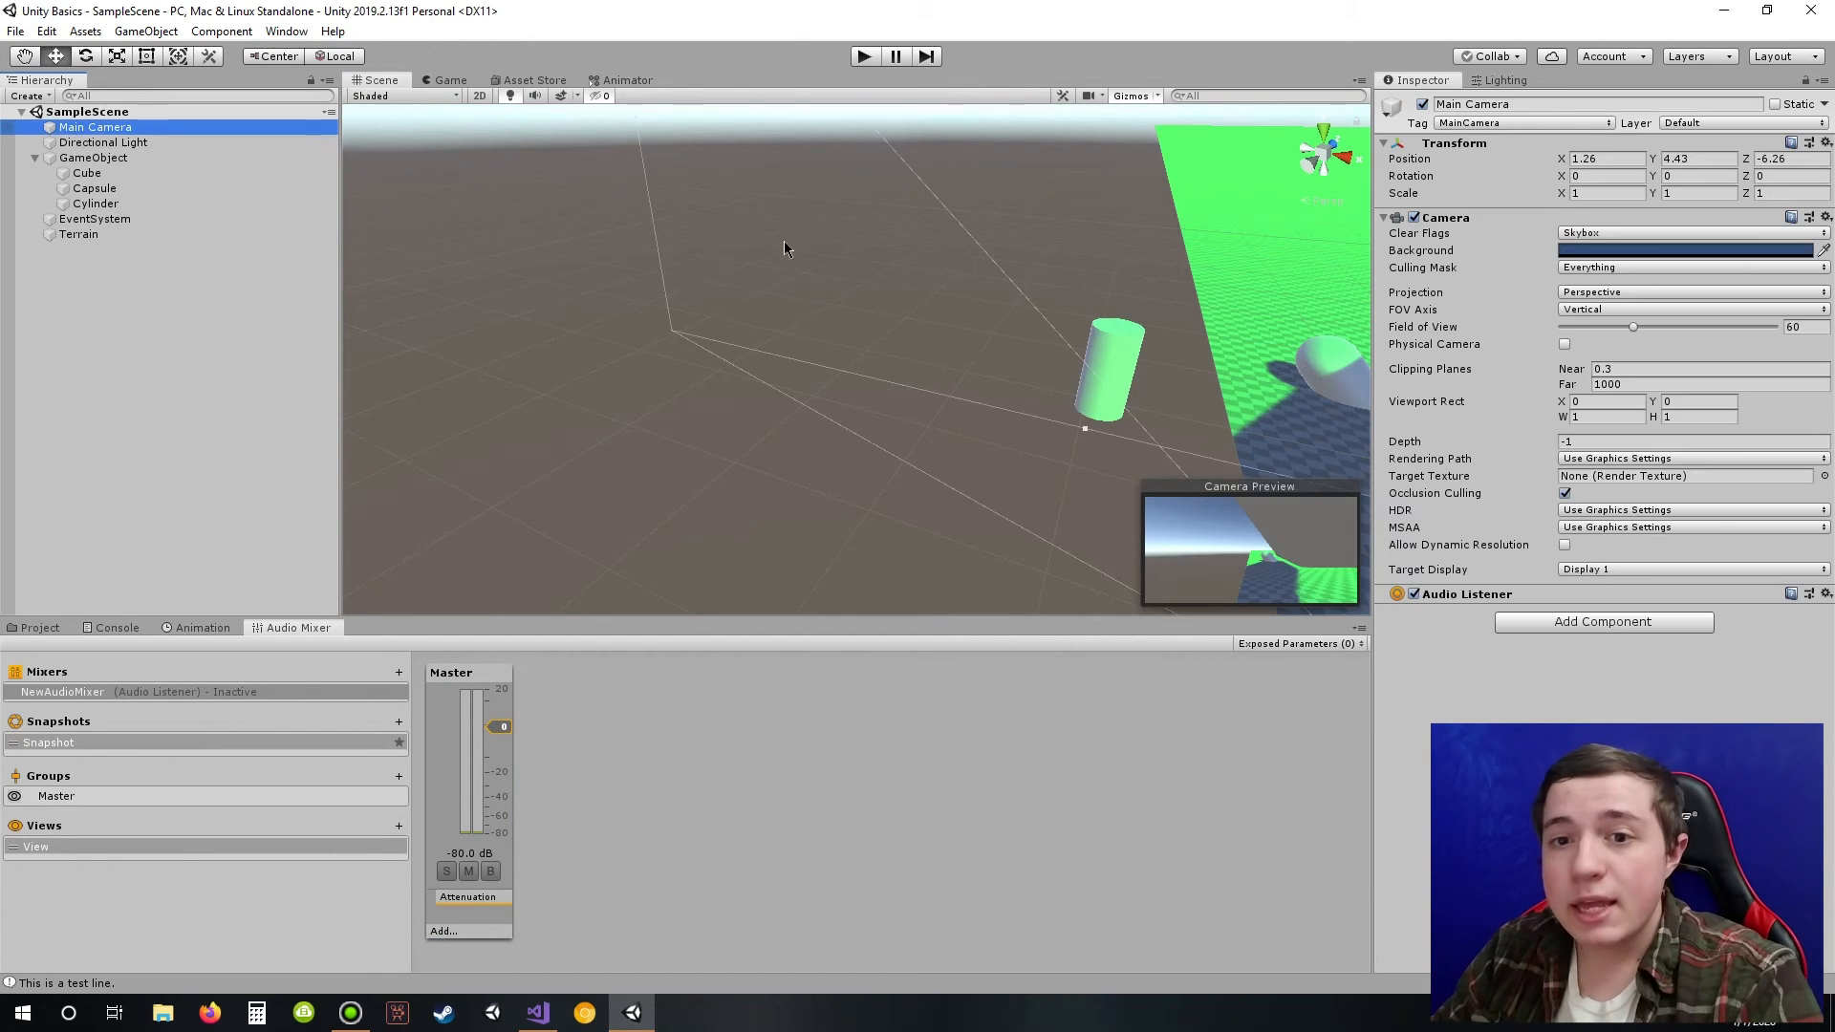
{"action": "right_click_drag", "start_coordinate": [1147, 311], "coordinate": [1145, 341]}
{"action": "middle_click_drag", "start_coordinate": [1145, 340], "coordinate": [853, 194]}
{"action": "left_click_drag", "start_coordinate": [866, 371], "coordinate": [1338, 320]}
{"action": "scroll", "coordinate": [1271, 296], "scroll_direction": "down", "scroll_amount": 2}
{"action": "middle_click_drag", "start_coordinate": [1266, 291], "coordinate": [880, 294]}
{"action": "scroll", "coordinate": [965, 239], "scroll_direction": "up", "scroll_amount": 3}
{"action": "scroll", "coordinate": [975, 236], "scroll_direction": "up", "scroll_amount": 2}
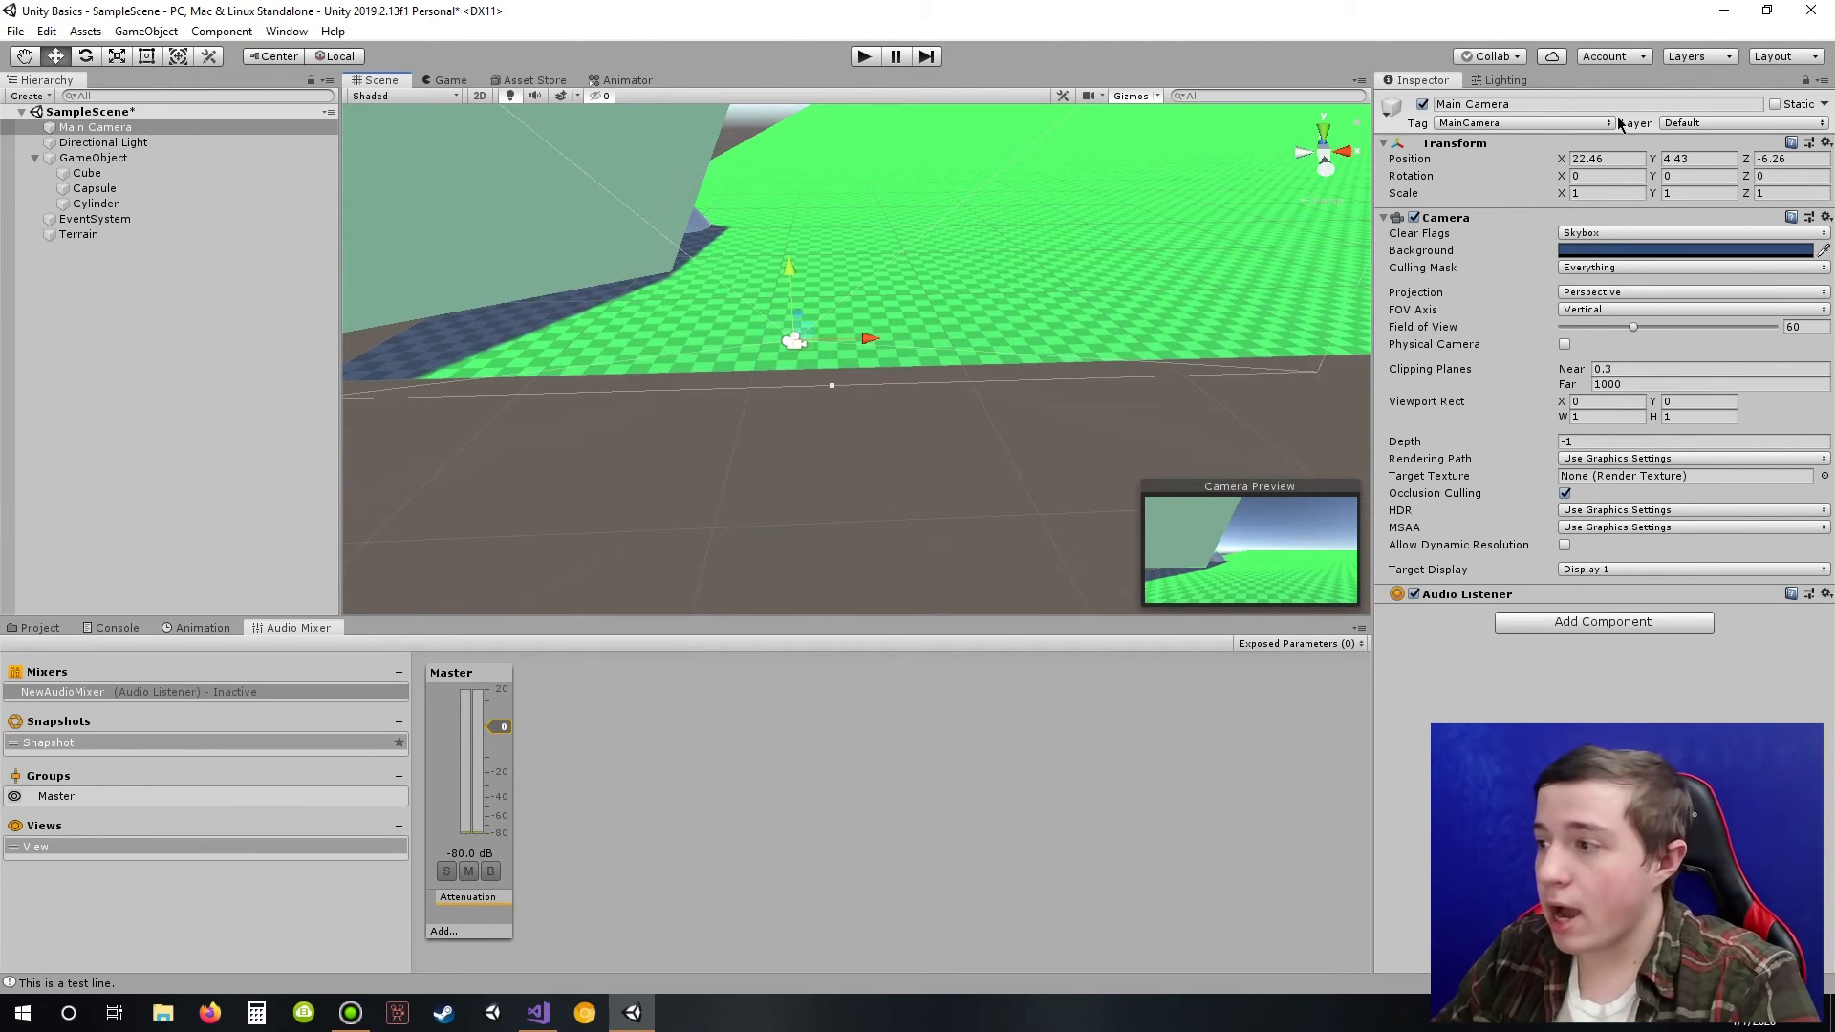
{"action": "right_click_drag", "start_coordinate": [1160, 220], "coordinate": [1172, 173]}
{"action": "middle_click_drag", "start_coordinate": [1176, 173], "coordinate": [1105, 101]}
Step: Try Solid Color as the Main Camera's Clear Flags, play the scene briefly to check the background, and switch back to Skybox
{"action": "left_click", "coordinate": [1631, 232]}
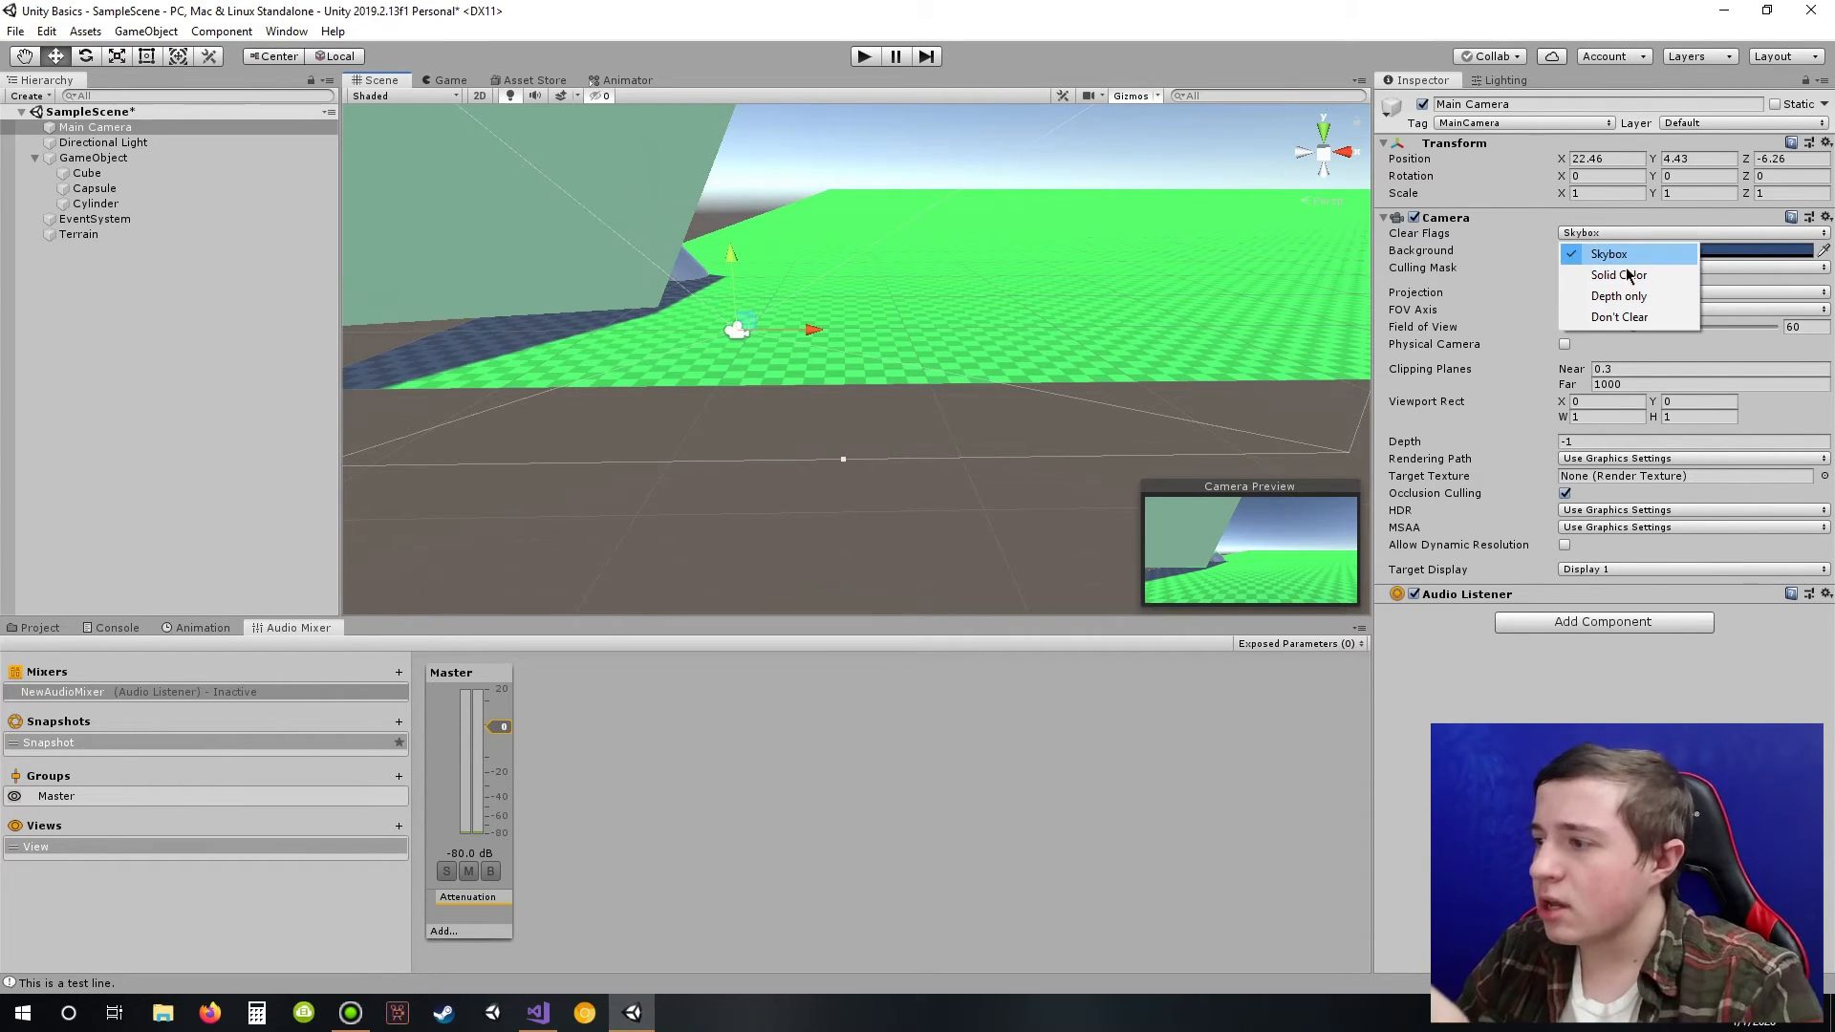
{"action": "left_click", "coordinate": [1625, 254]}
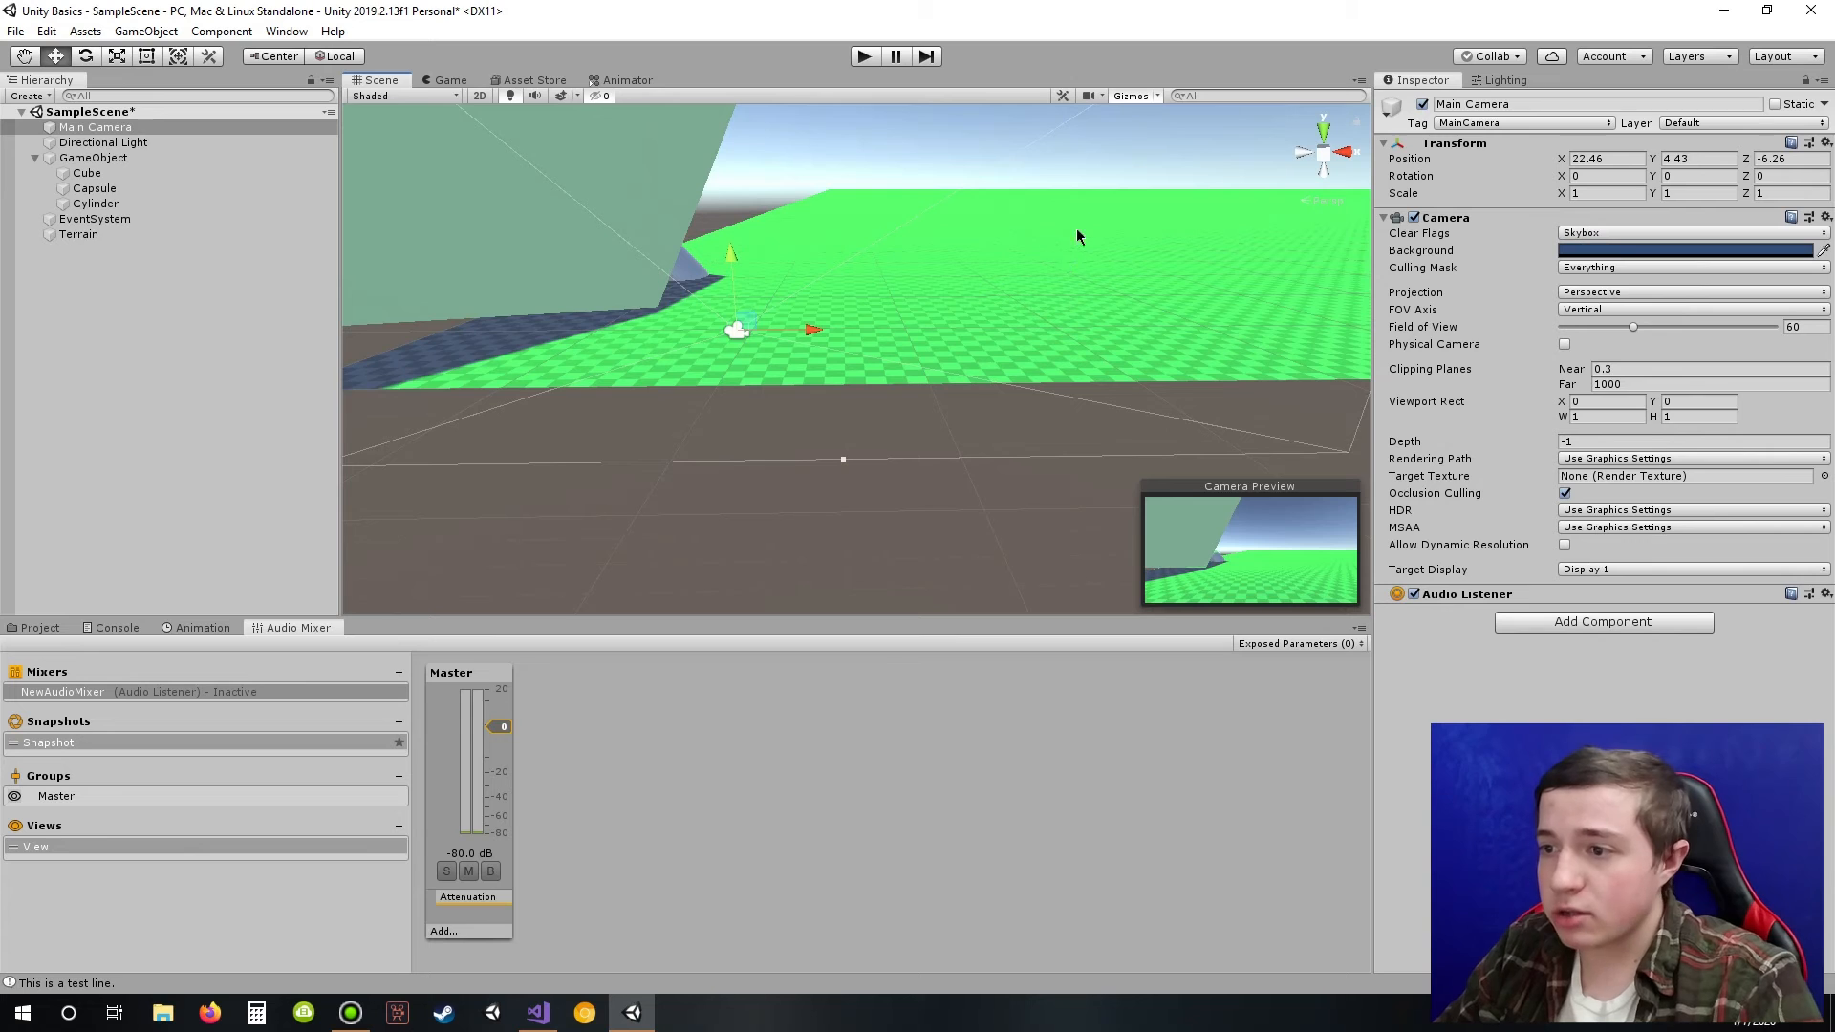
{"action": "left_click", "coordinate": [1625, 235]}
{"action": "left_click", "coordinate": [1630, 272]}
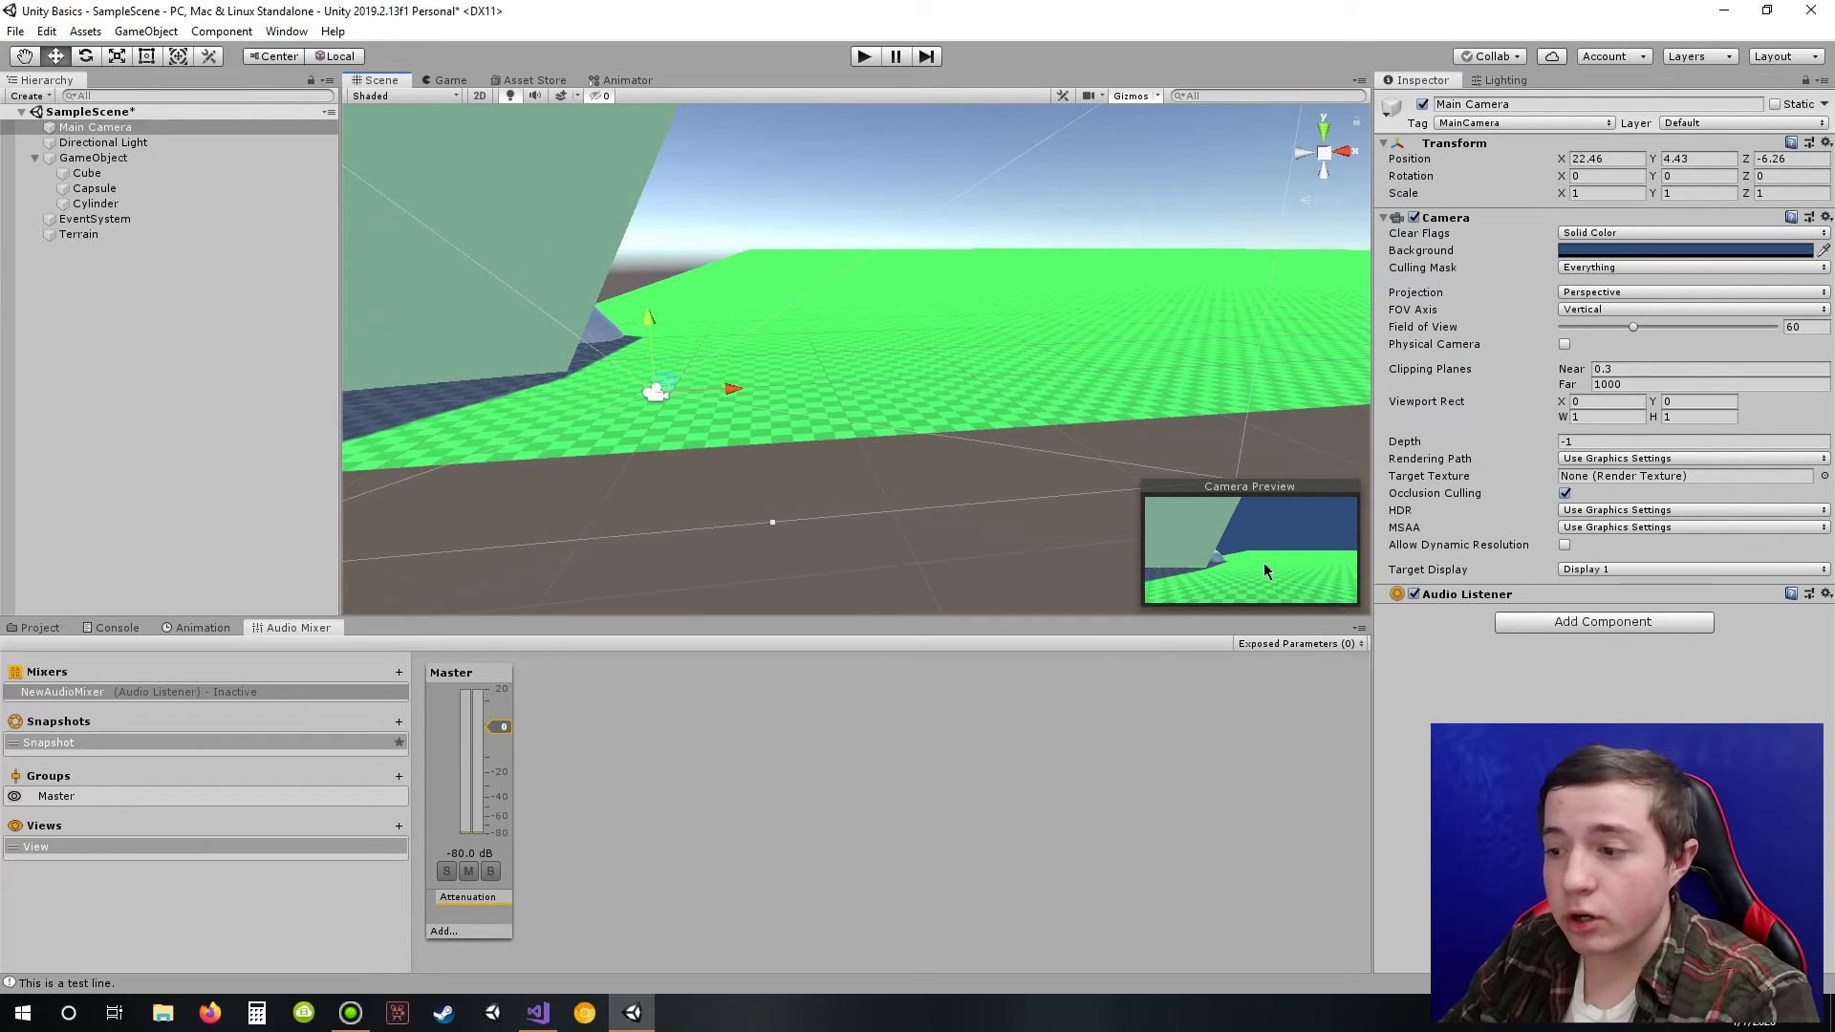
{"action": "left_click", "coordinate": [872, 59]}
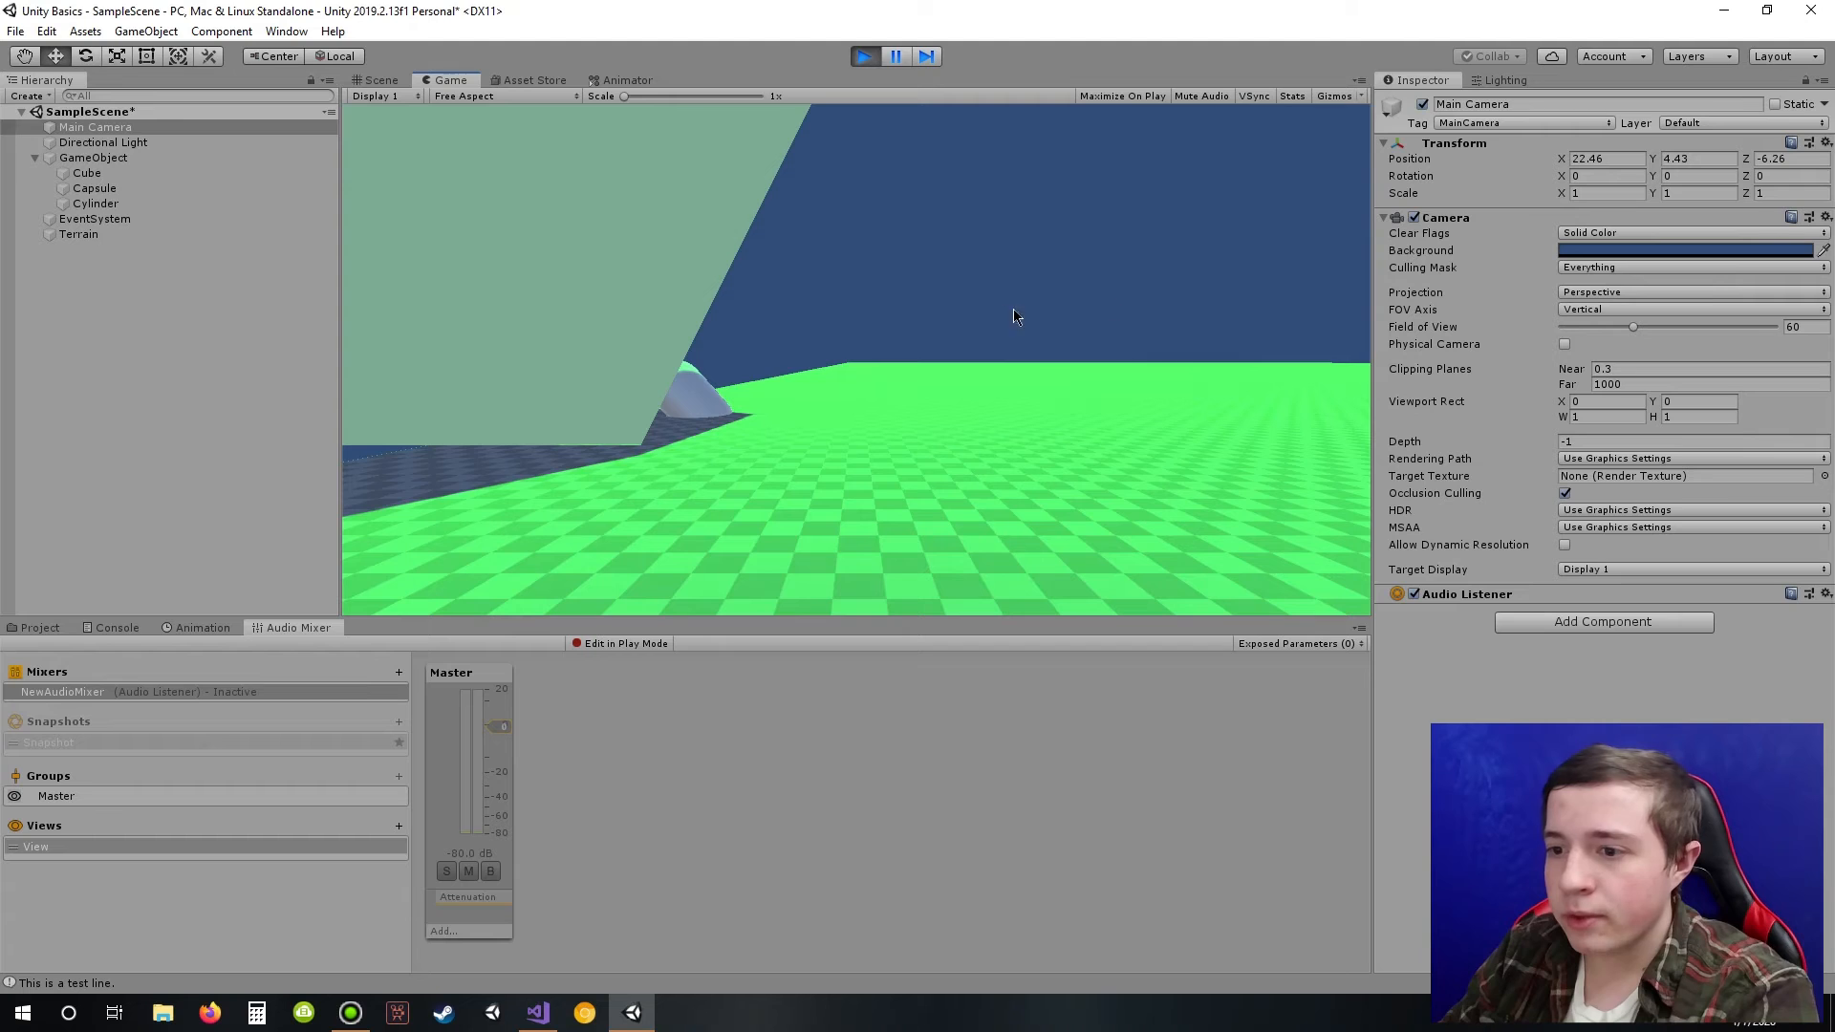
{"action": "left_click", "coordinate": [863, 58]}
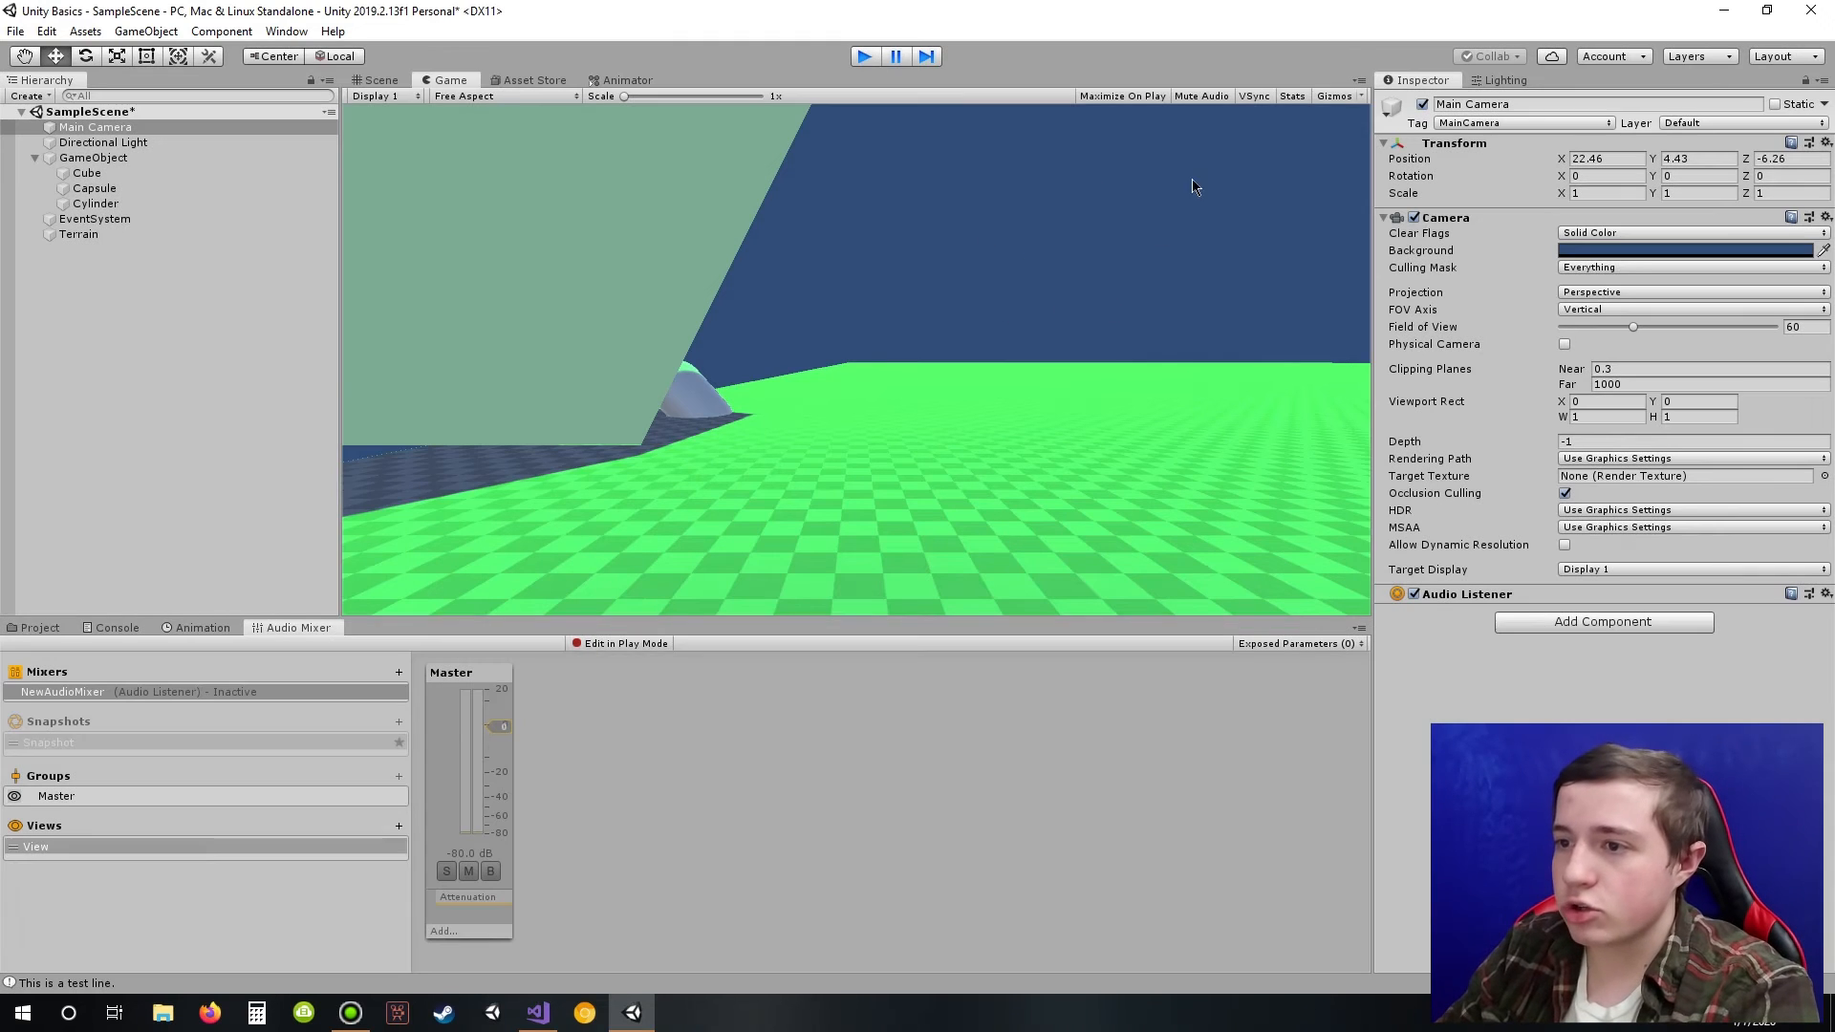
{"action": "left_click", "coordinate": [1575, 234]}
{"action": "left_click", "coordinate": [1579, 252]}
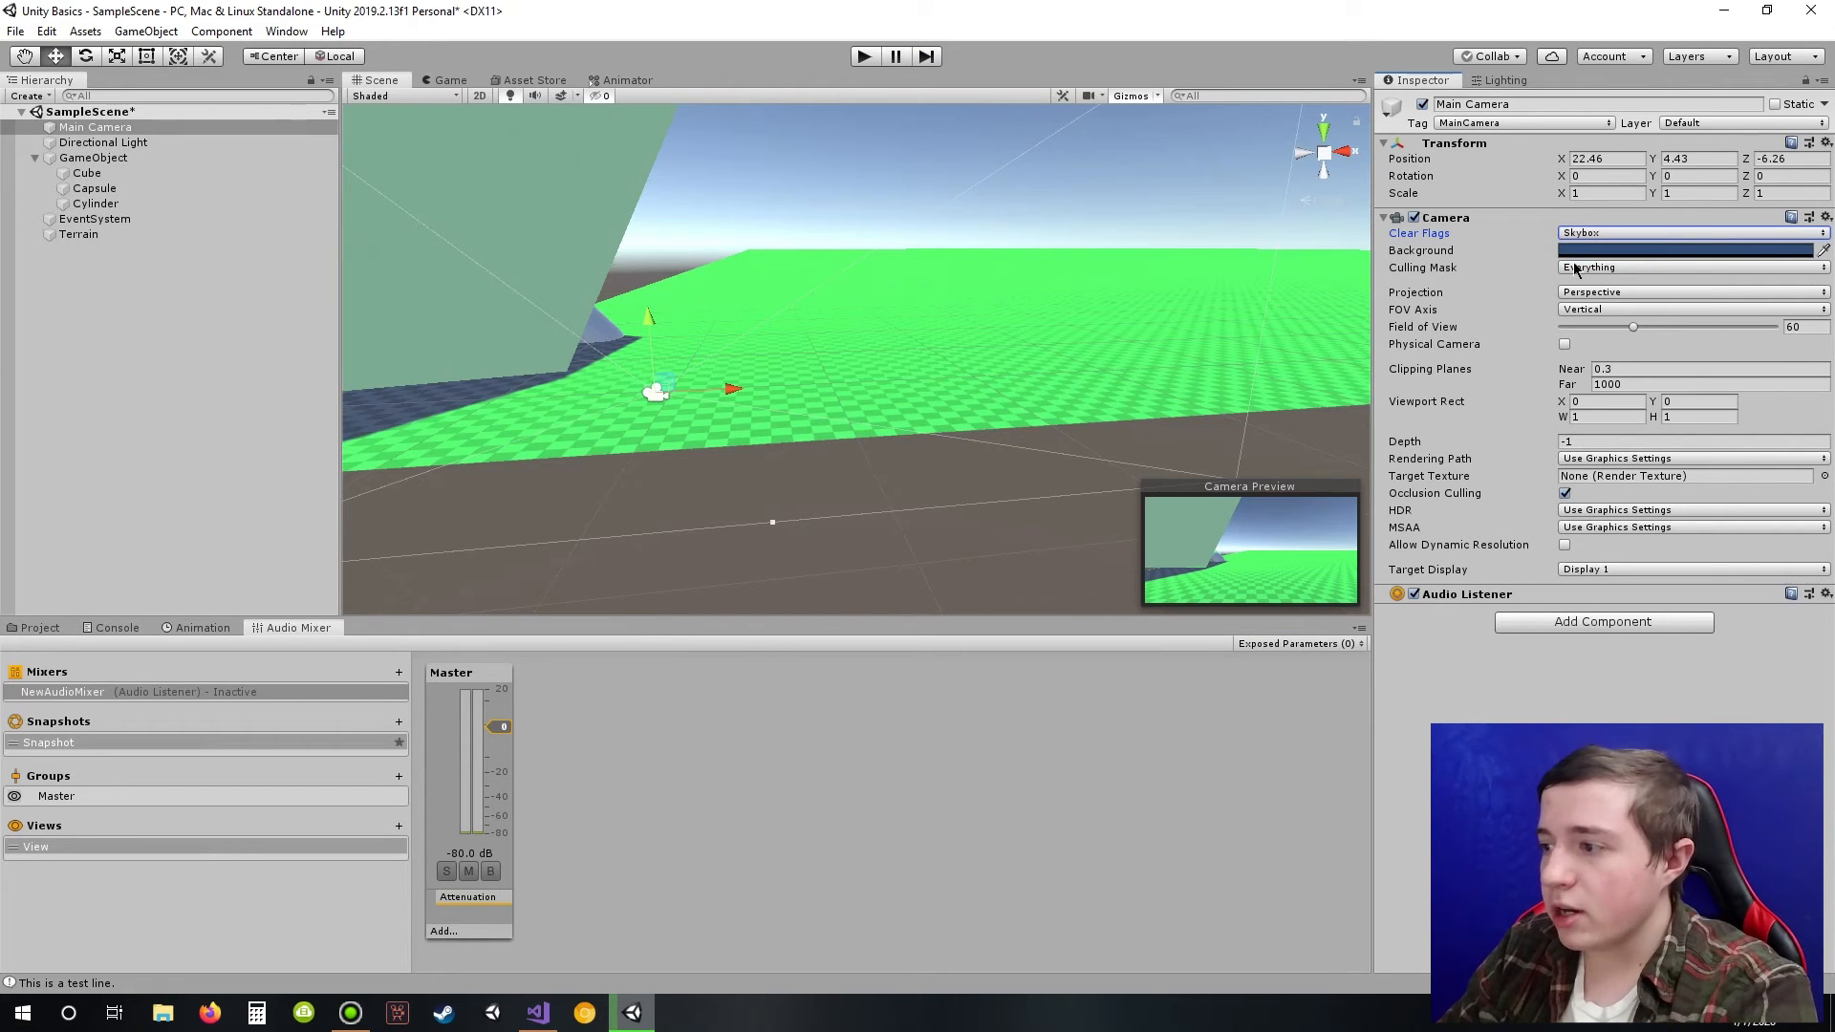
Step: Cycle the Main Camera's Clear Flags through Depth only, Don't Clear and Solid Color, and return it to Skybox
{"action": "left_click", "coordinate": [1598, 235]}
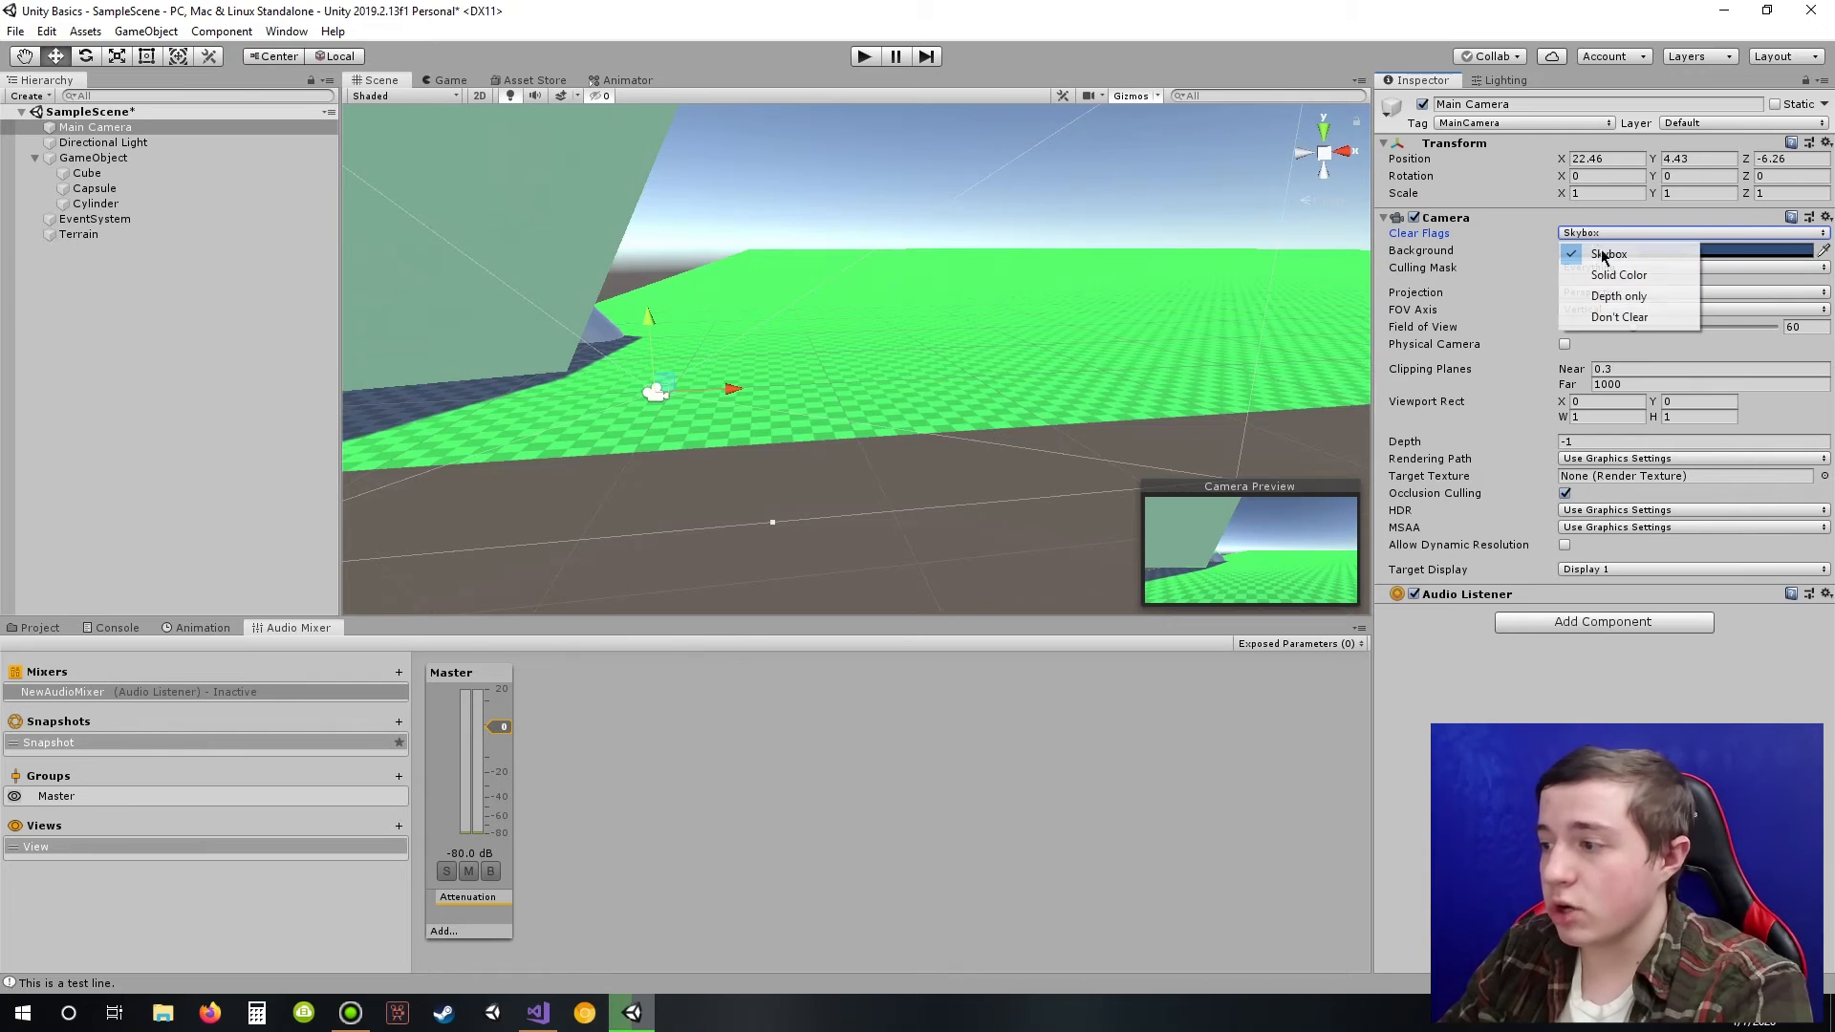
{"action": "left_click", "coordinate": [1632, 298]}
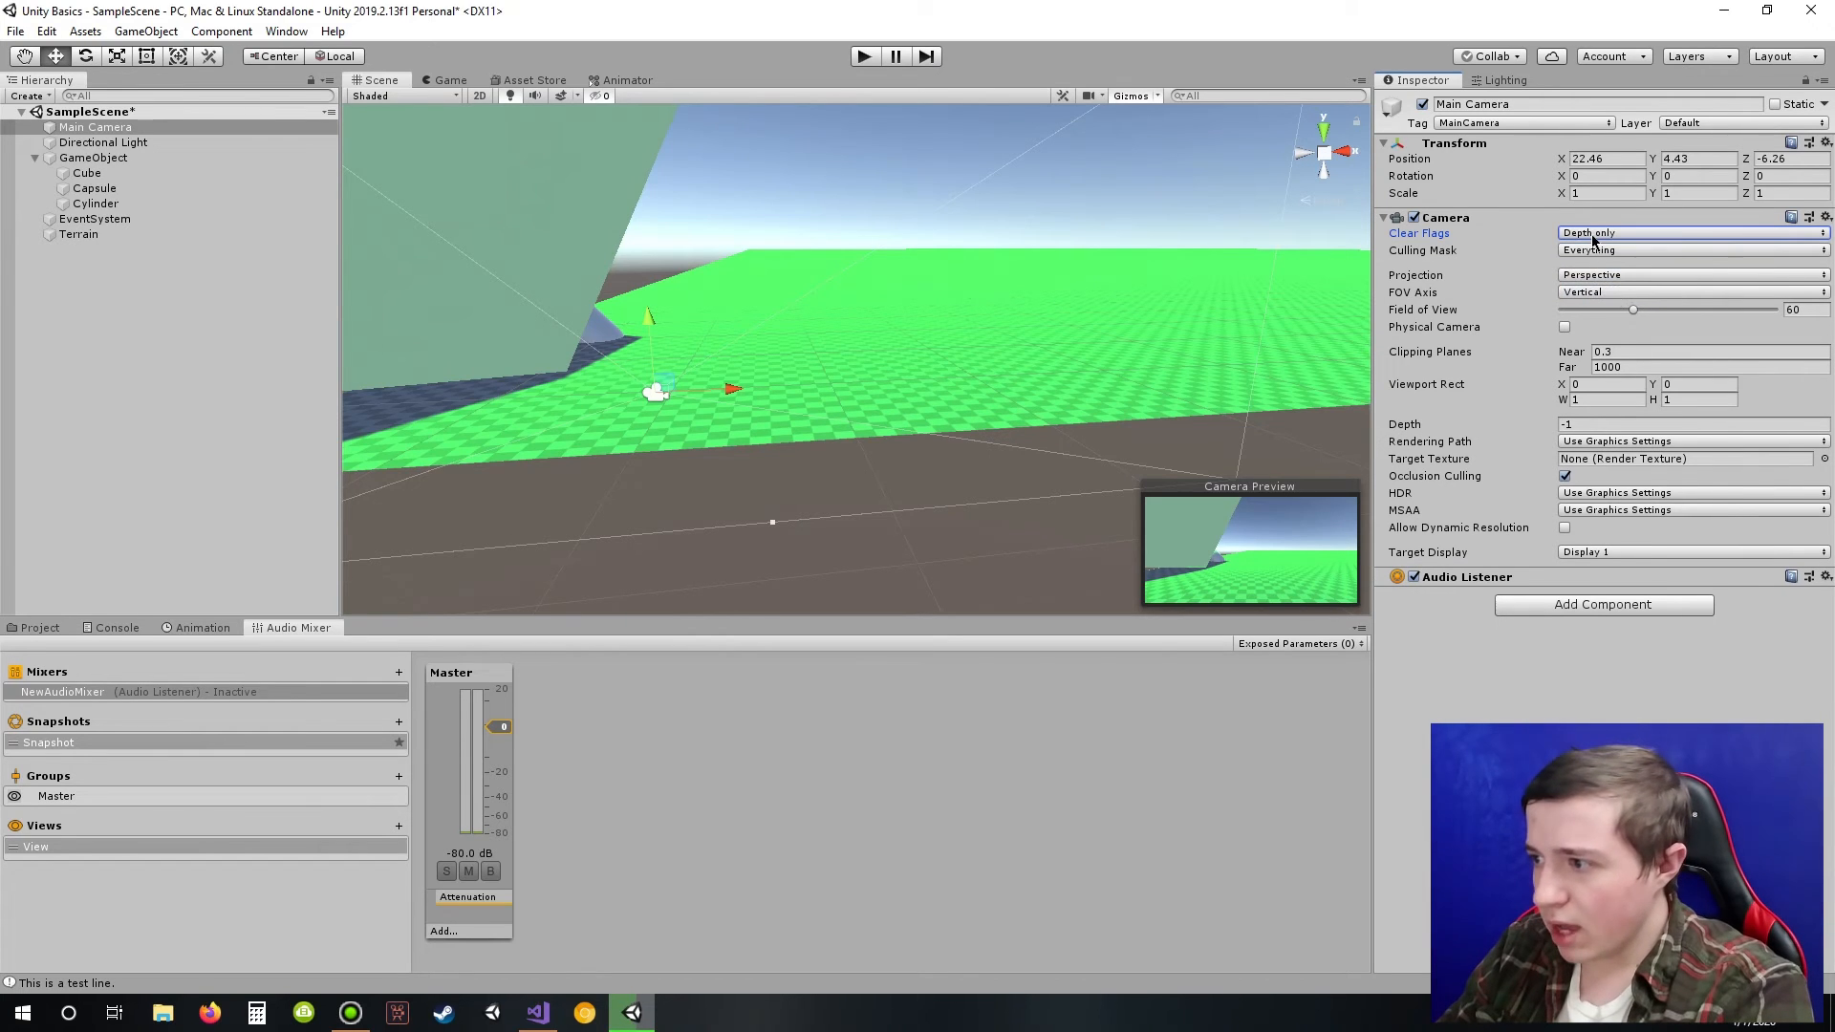
{"action": "left_click", "coordinate": [1601, 235]}
{"action": "left_click", "coordinate": [1625, 317]}
{"action": "left_click", "coordinate": [1615, 234]}
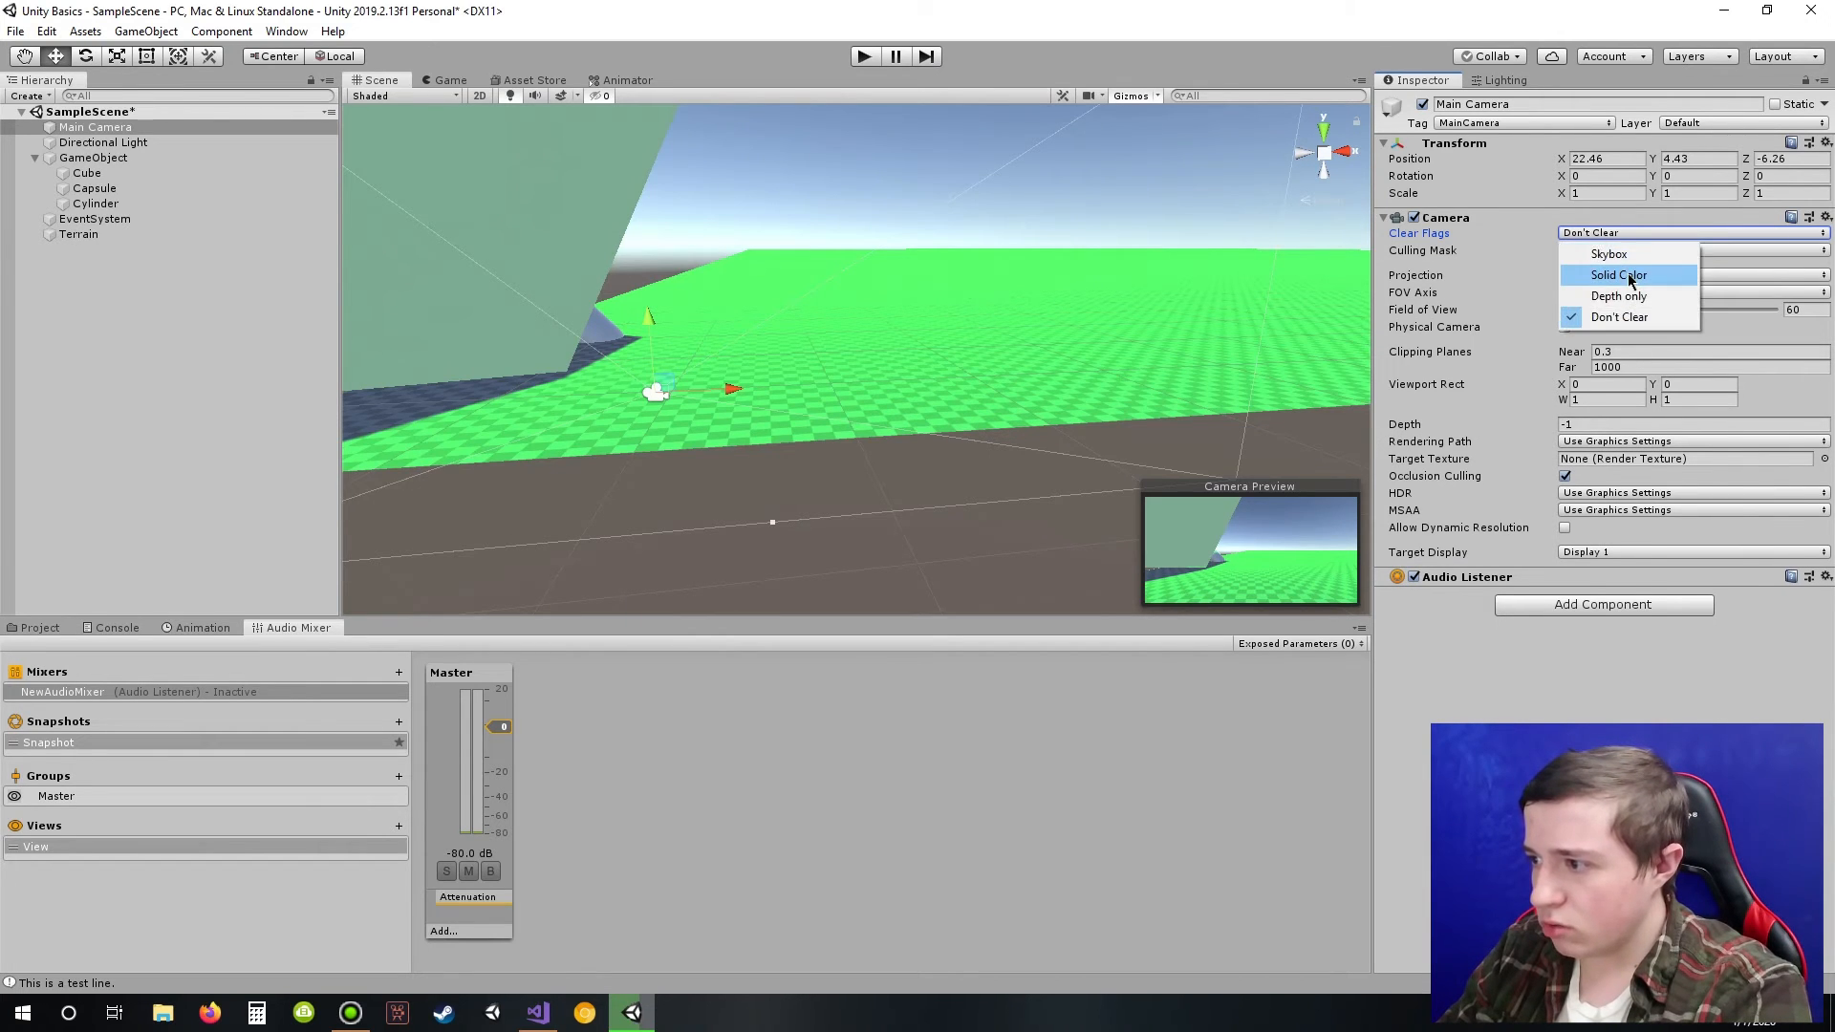
{"action": "left_click", "coordinate": [1620, 276]}
{"action": "left_click", "coordinate": [1619, 232]}
{"action": "left_click", "coordinate": [1625, 254]}
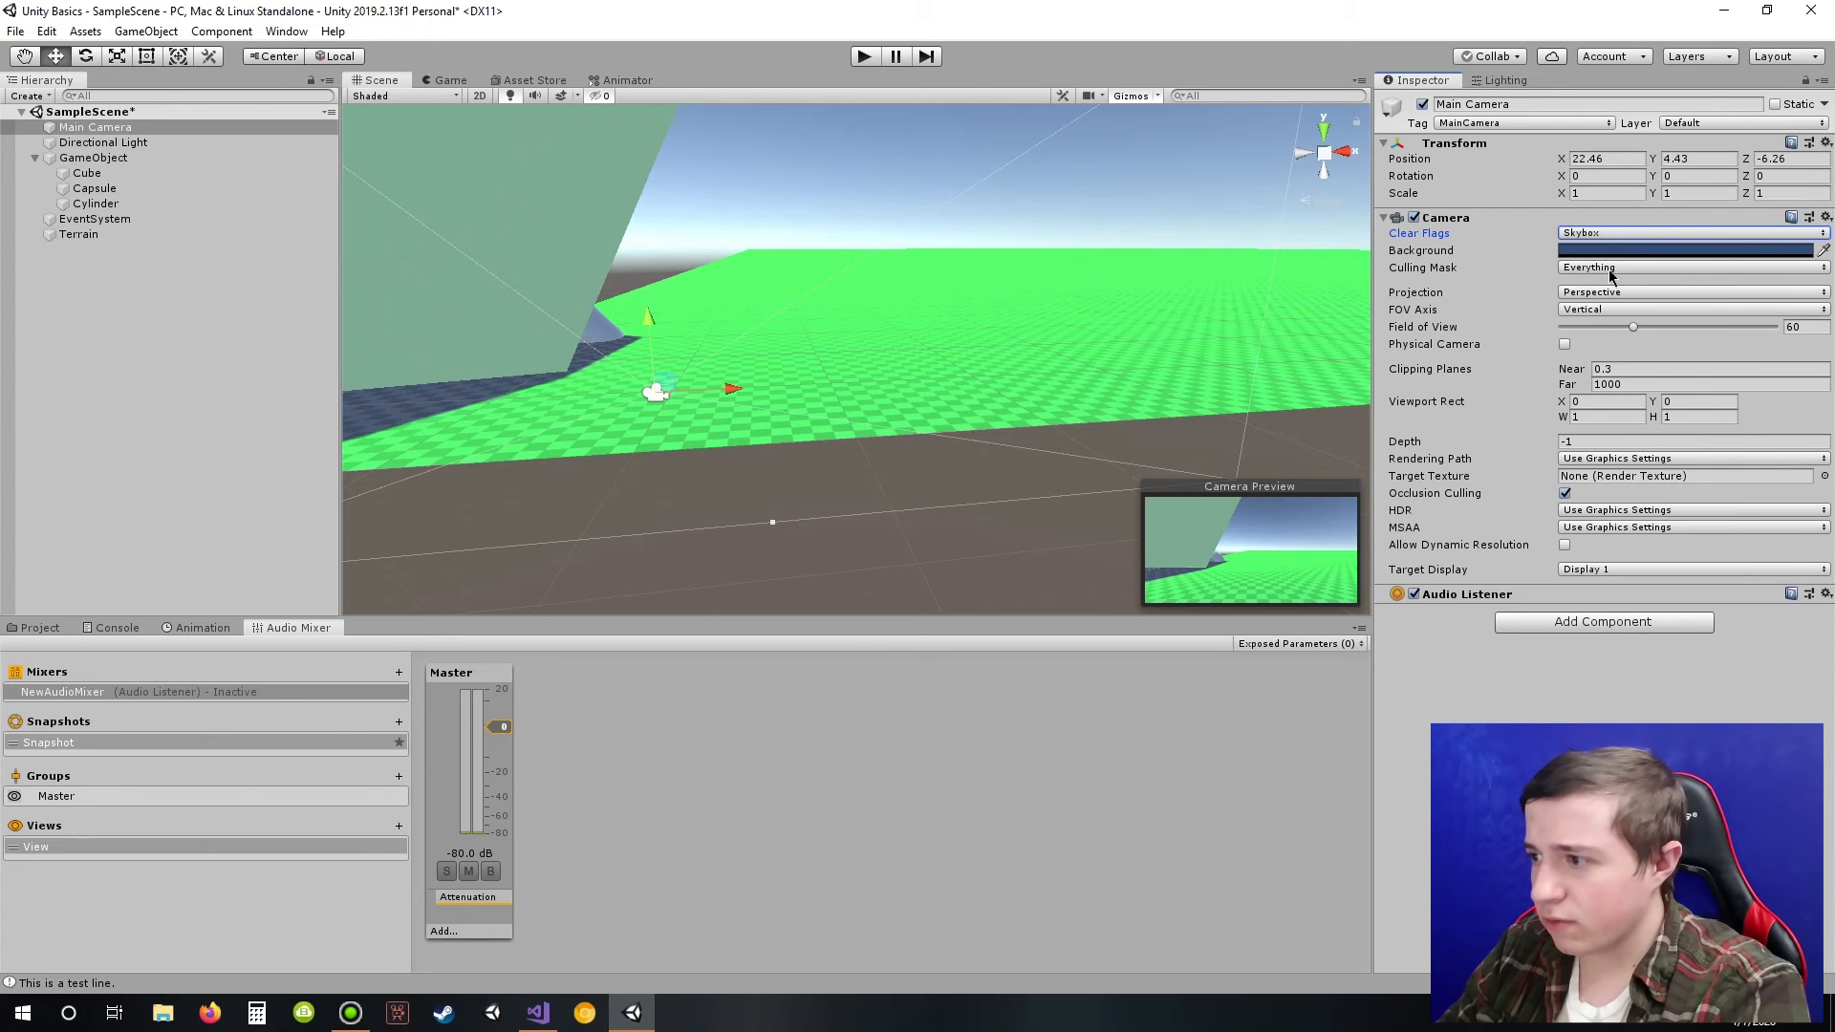
Step: Change the Main Camera's Background color to dark red and set its Clear Flags to Solid Color
{"action": "left_click", "coordinate": [1606, 250]}
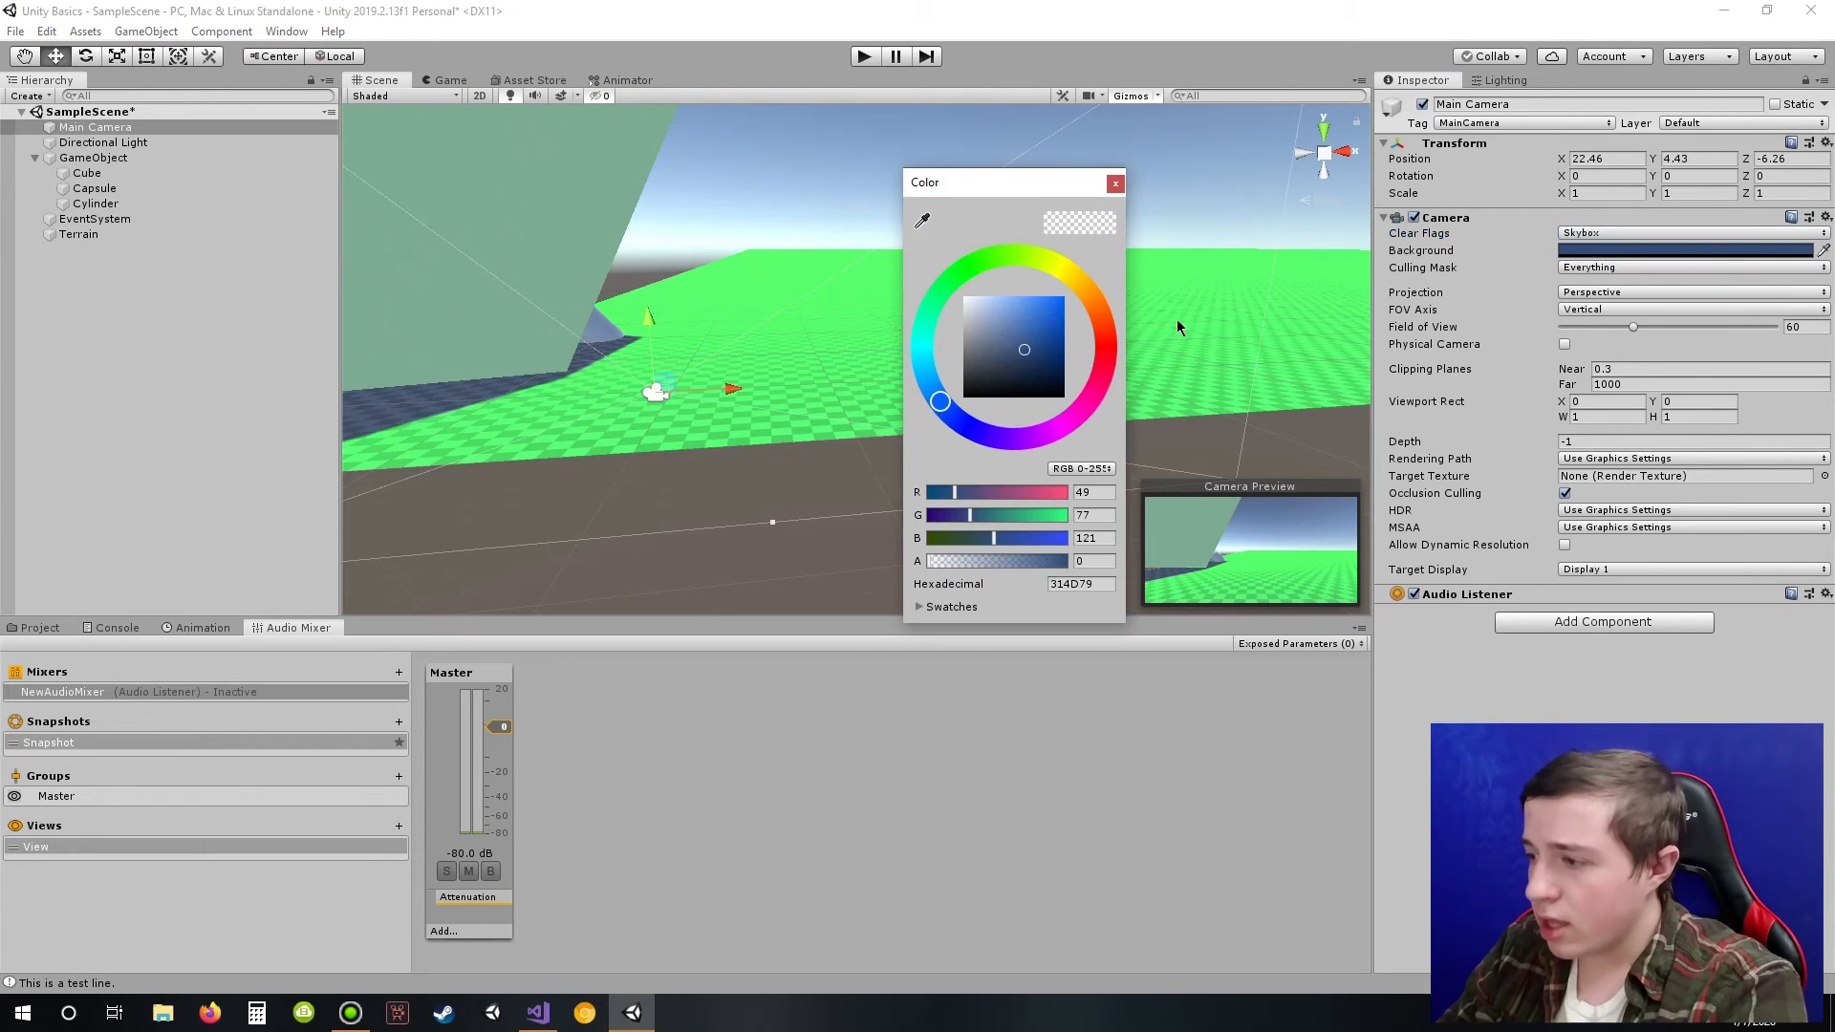
{"action": "left_click", "coordinate": [1111, 345]}
{"action": "left_click", "coordinate": [1600, 232]}
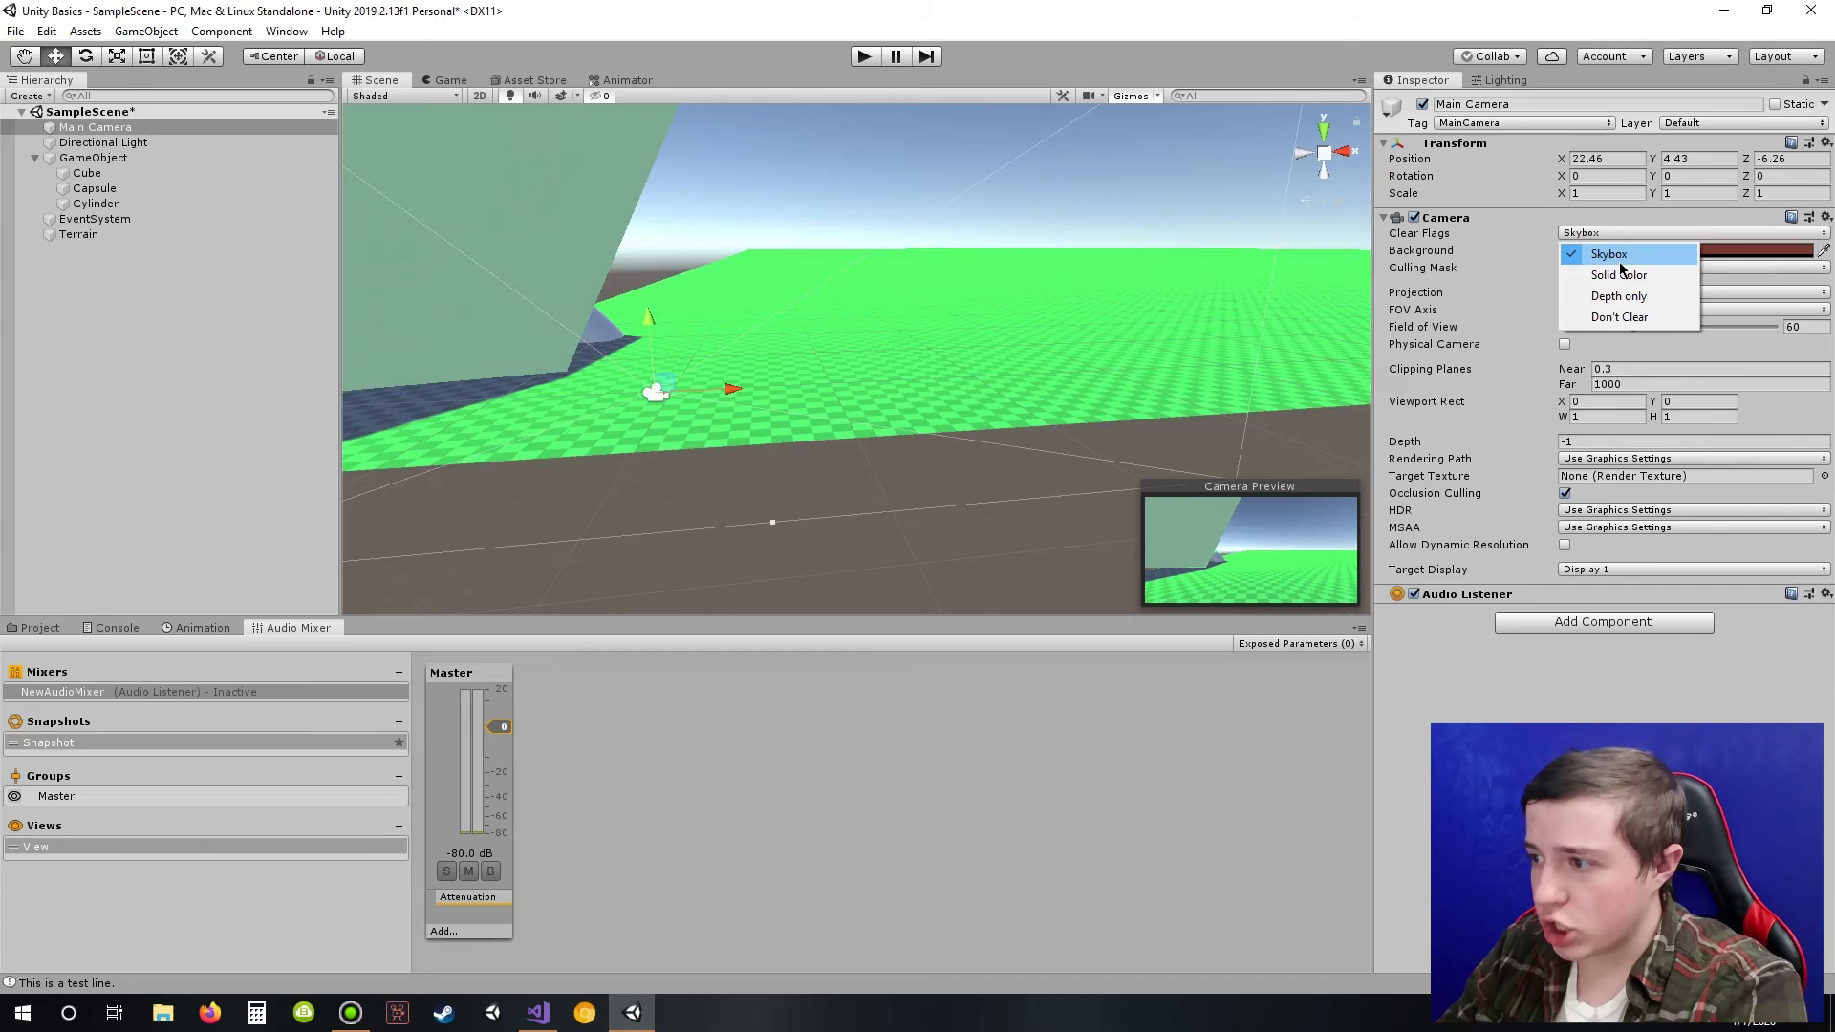
{"action": "left_click", "coordinate": [1625, 275]}
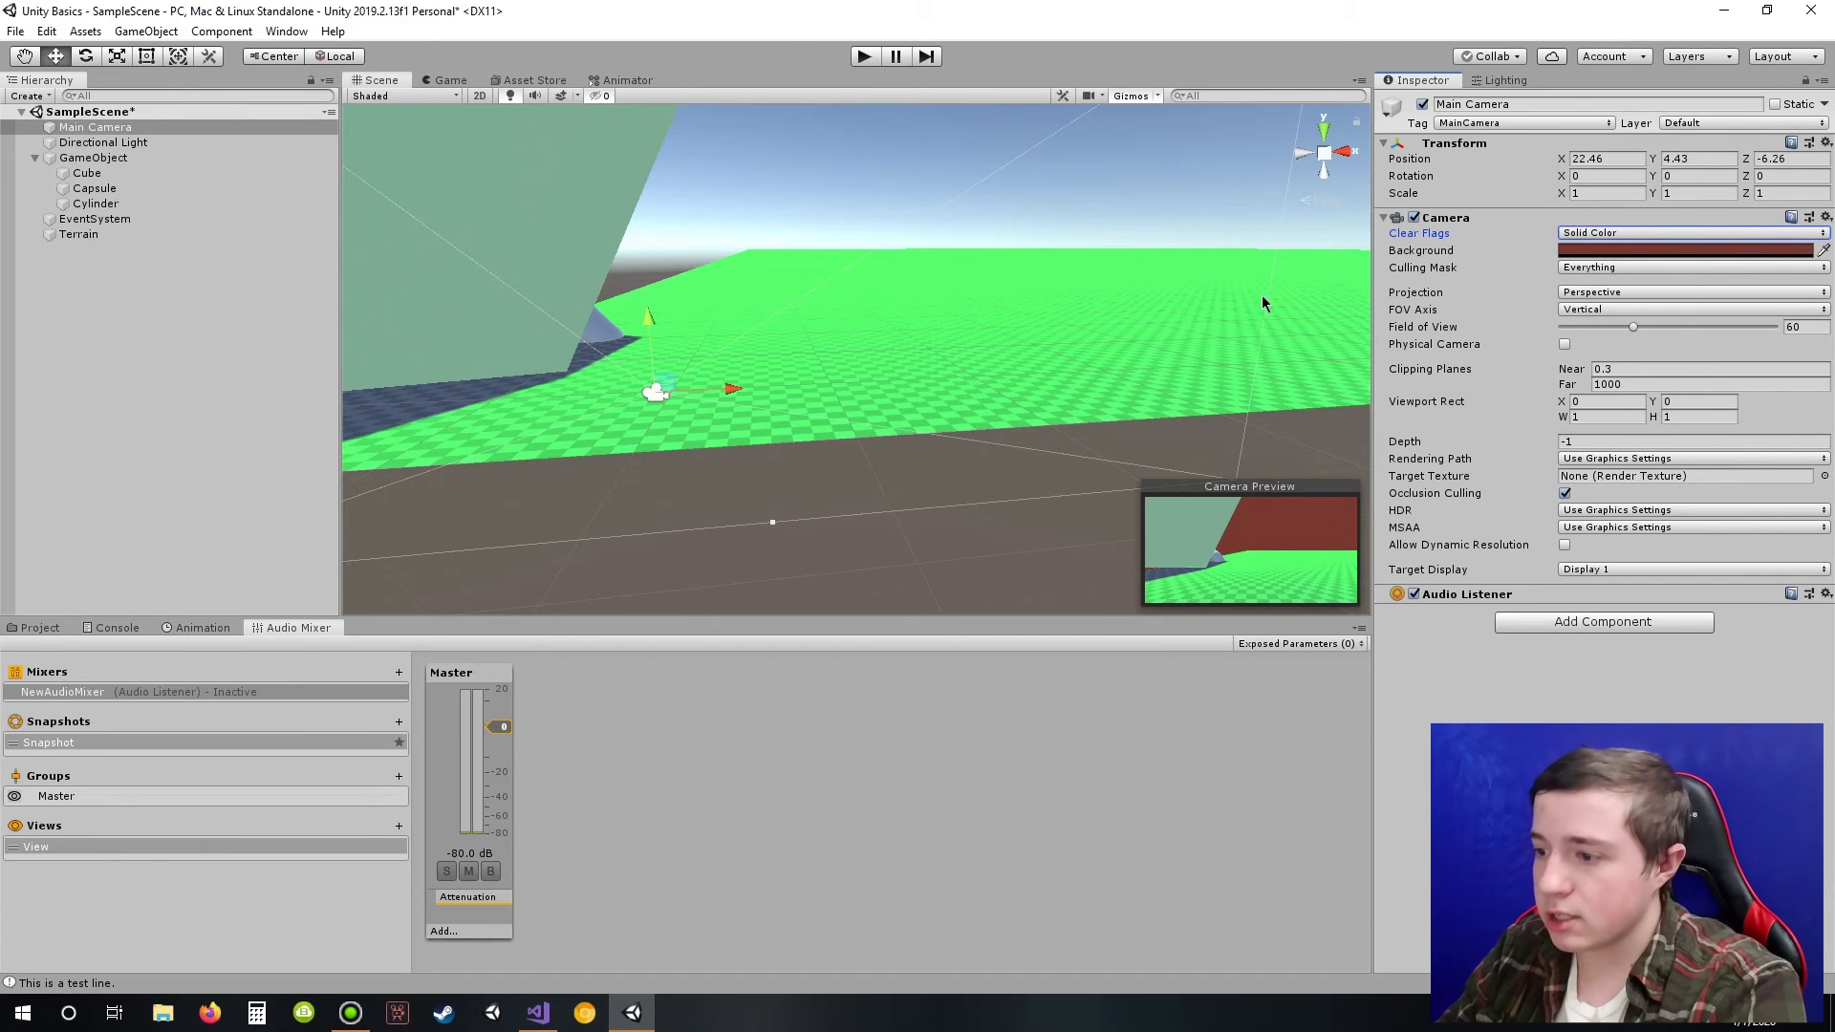
Step: Play the scene briefly to check the red background, stop play mode, and set Clear Flags back to Skybox
{"action": "left_click", "coordinate": [862, 61]}
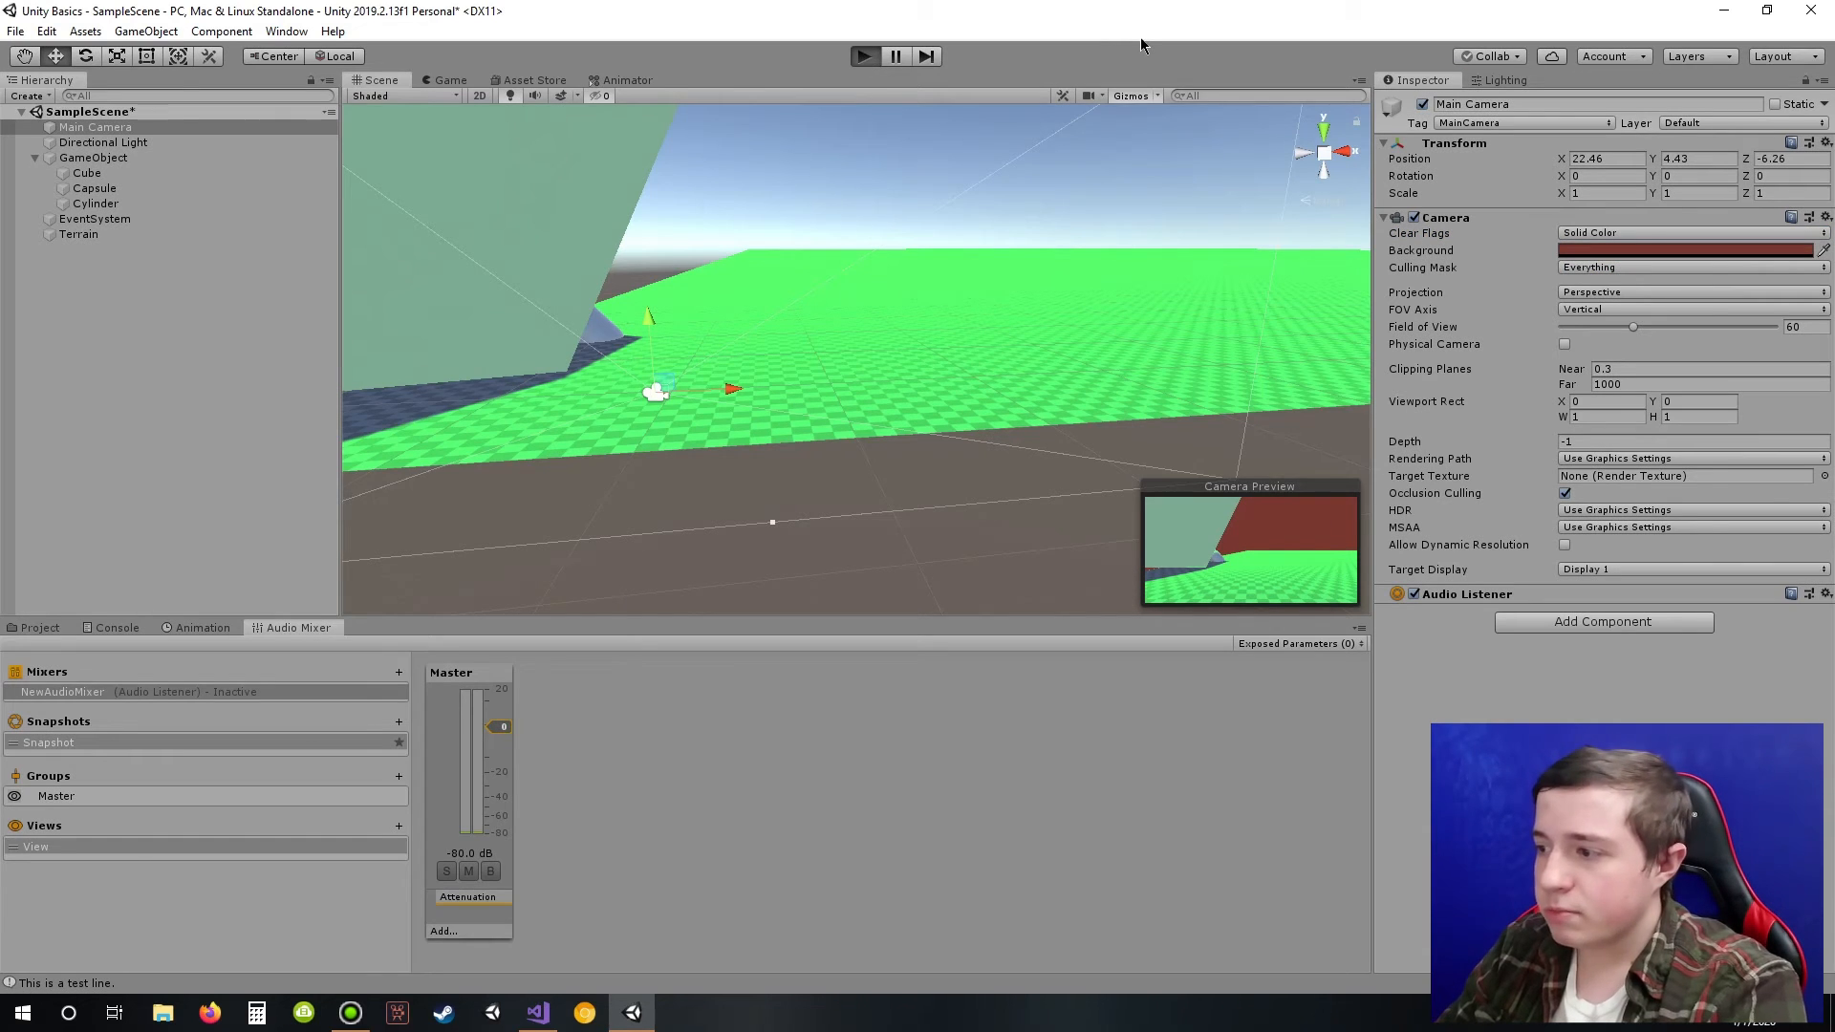
{"action": "left_click", "coordinate": [867, 52]}
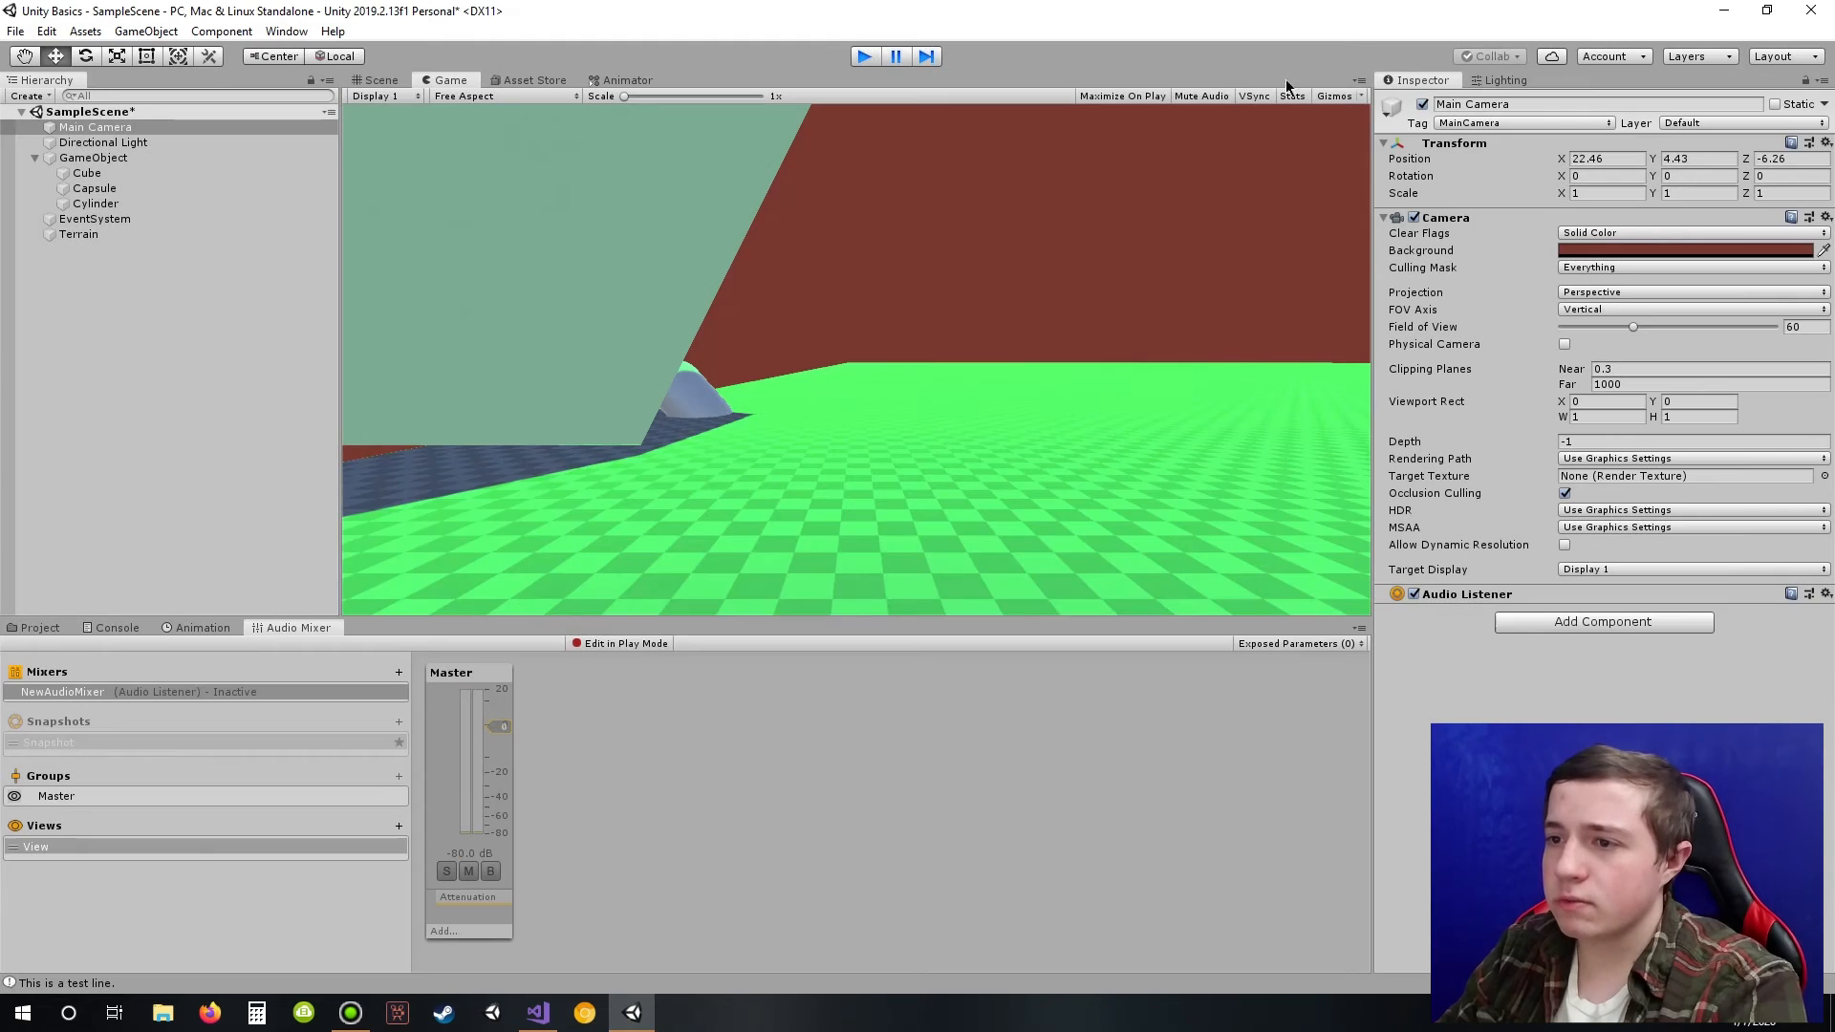
{"action": "left_click", "coordinate": [1615, 233]}
{"action": "left_click", "coordinate": [1605, 248]}
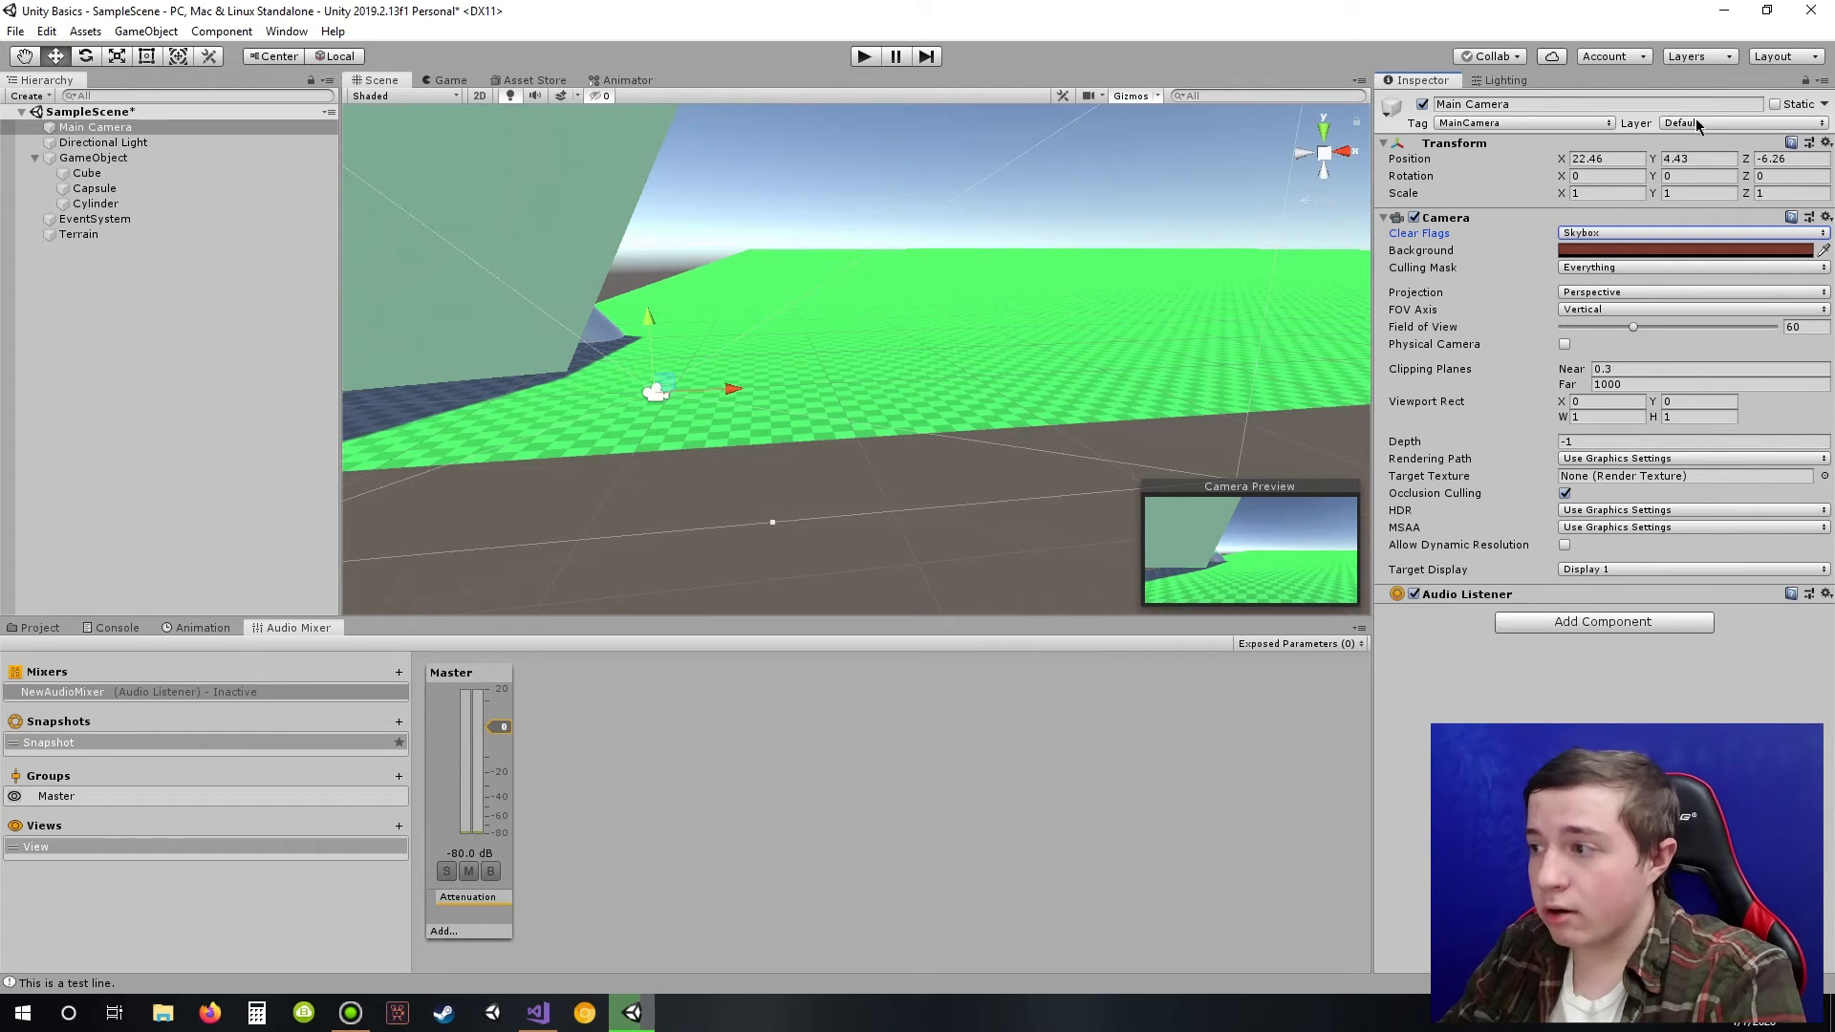
Step: Look through the Main Camera's Culling Mask layers and move the camera along the X axis to about 16.49
{"action": "left_click", "coordinate": [1619, 269]}
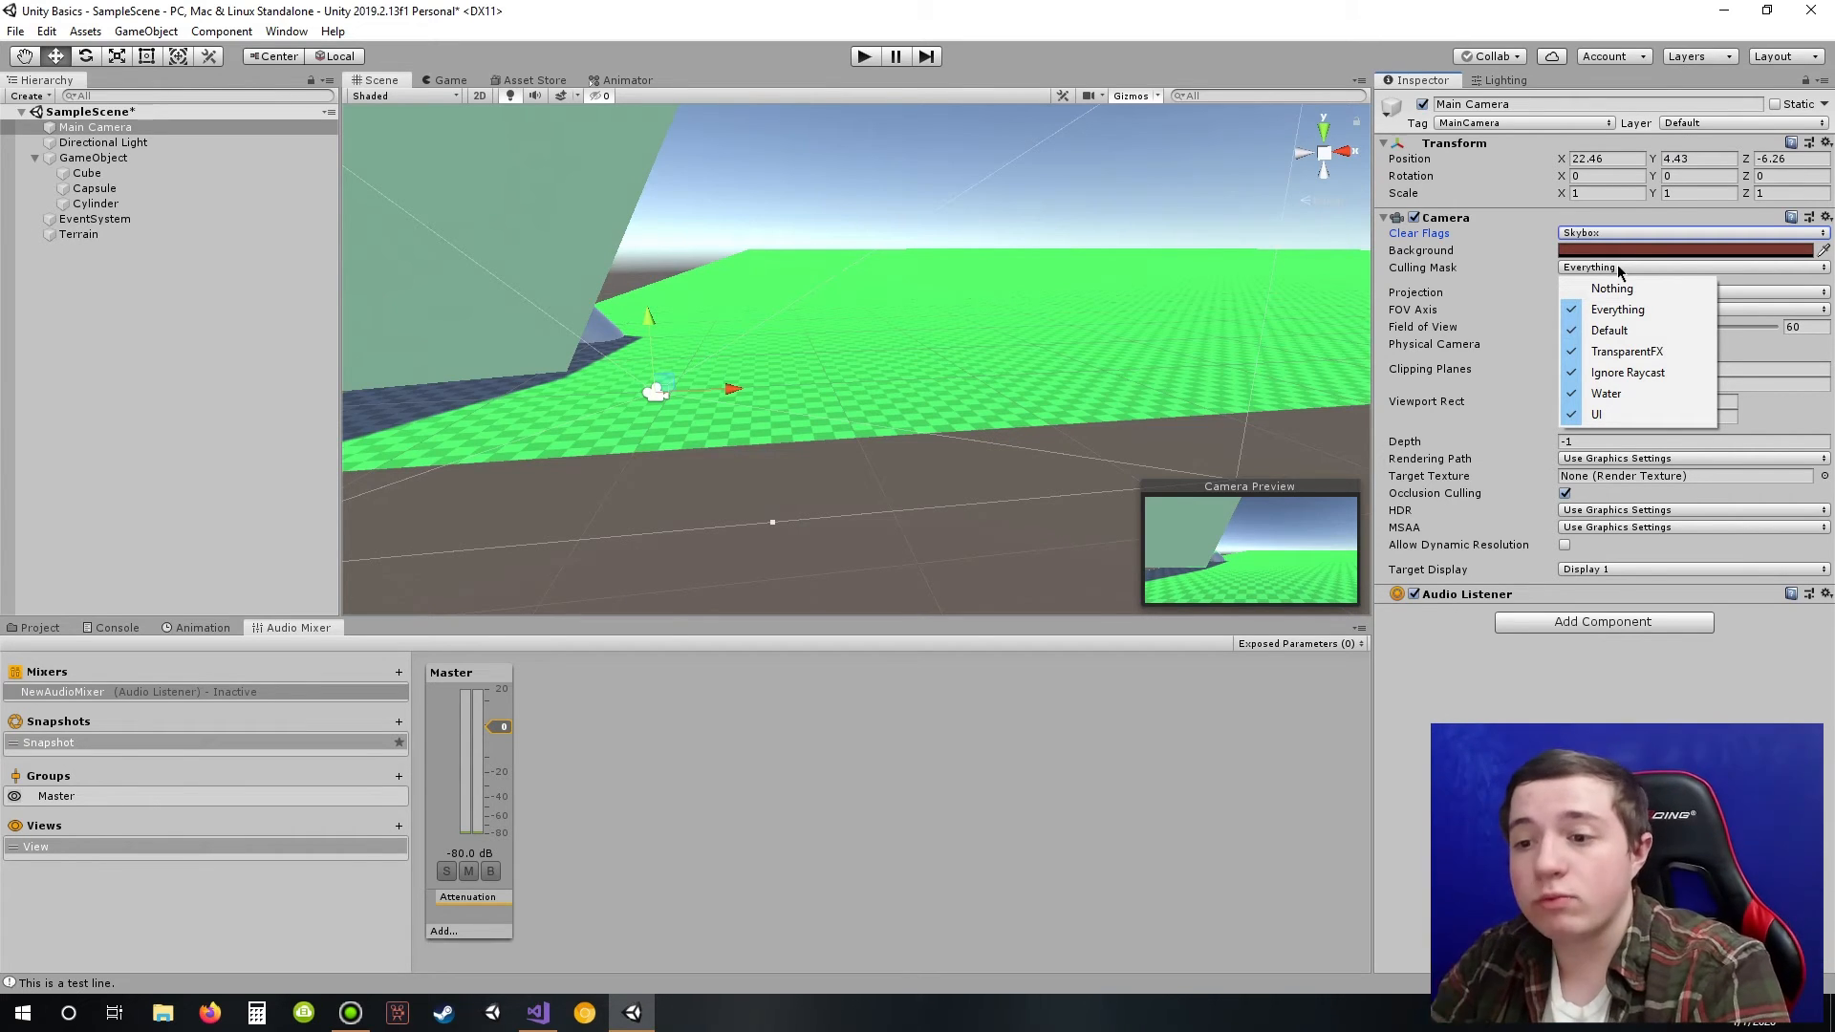
{"action": "left_click", "coordinate": [736, 391]}
{"action": "left_click_drag", "start_coordinate": [736, 391], "coordinate": [523, 385]}
{"action": "middle_click_drag", "start_coordinate": [661, 342], "coordinate": [808, 354]}
Step: Create a layer named "Don't See" in User Layer 8 and assign it to the Cube
{"action": "left_click", "coordinate": [673, 204]}
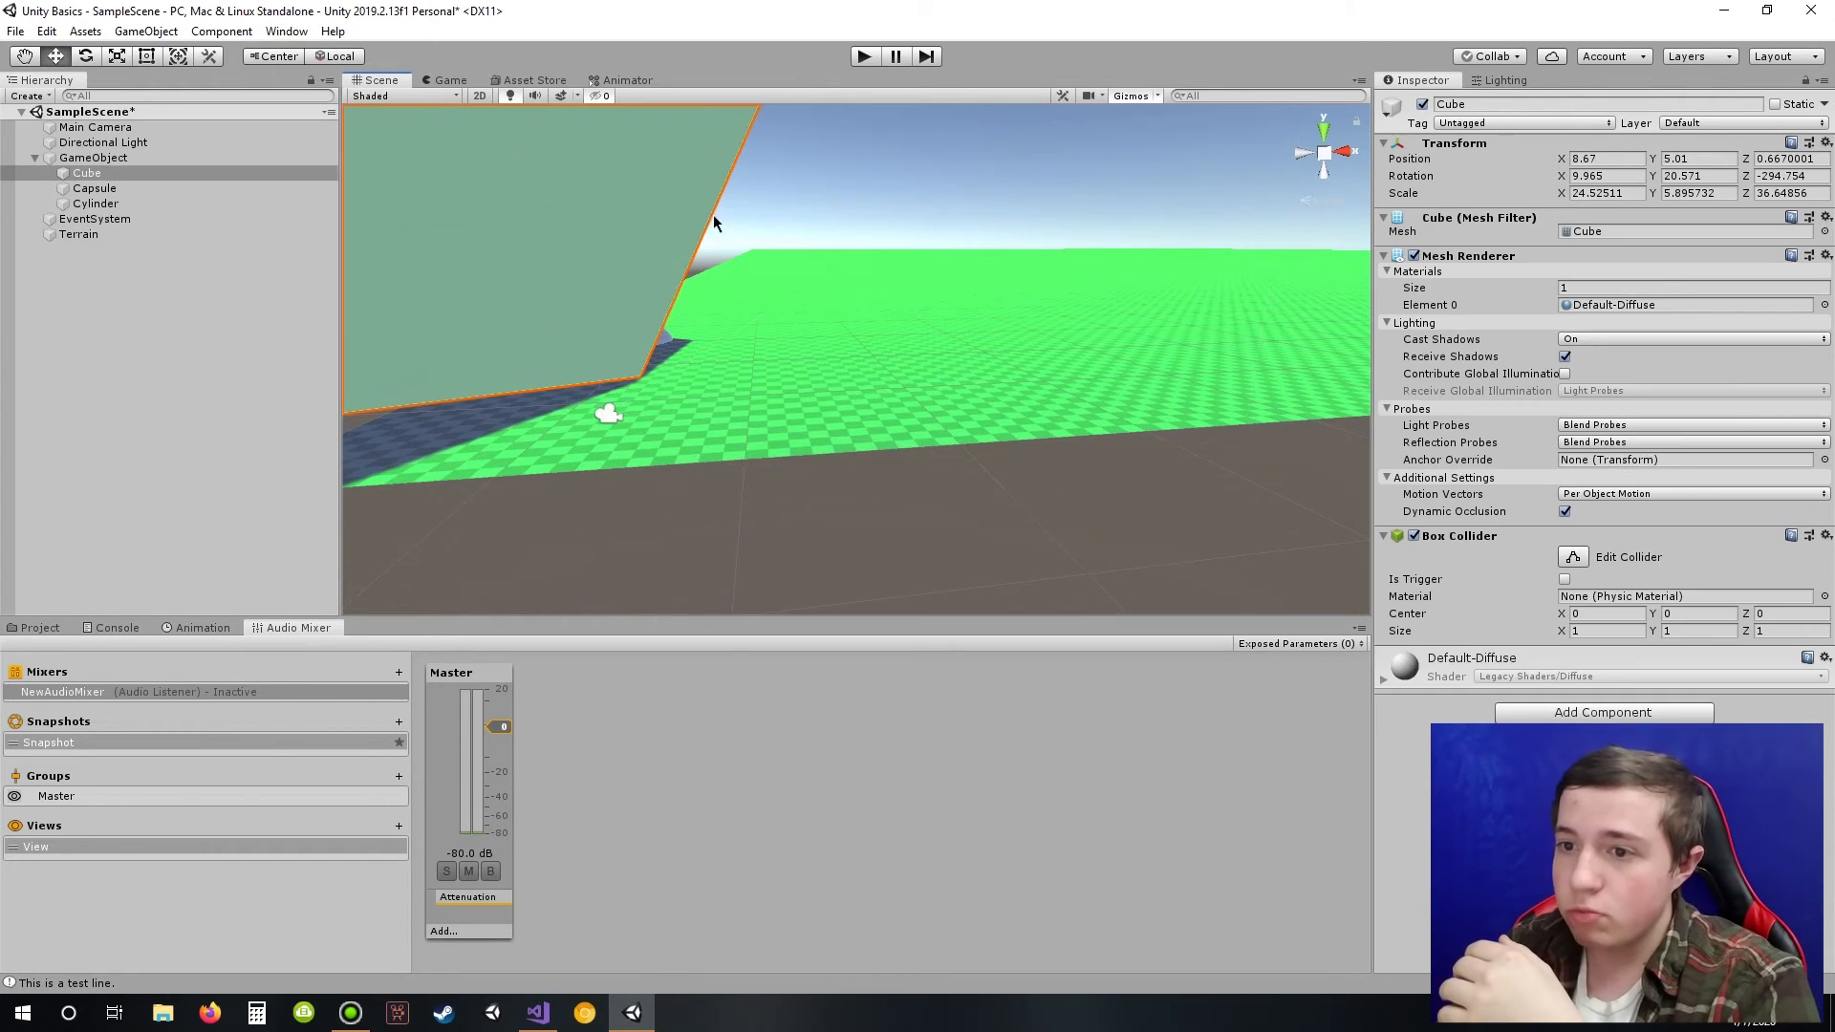
{"action": "left_click", "coordinate": [1720, 125]}
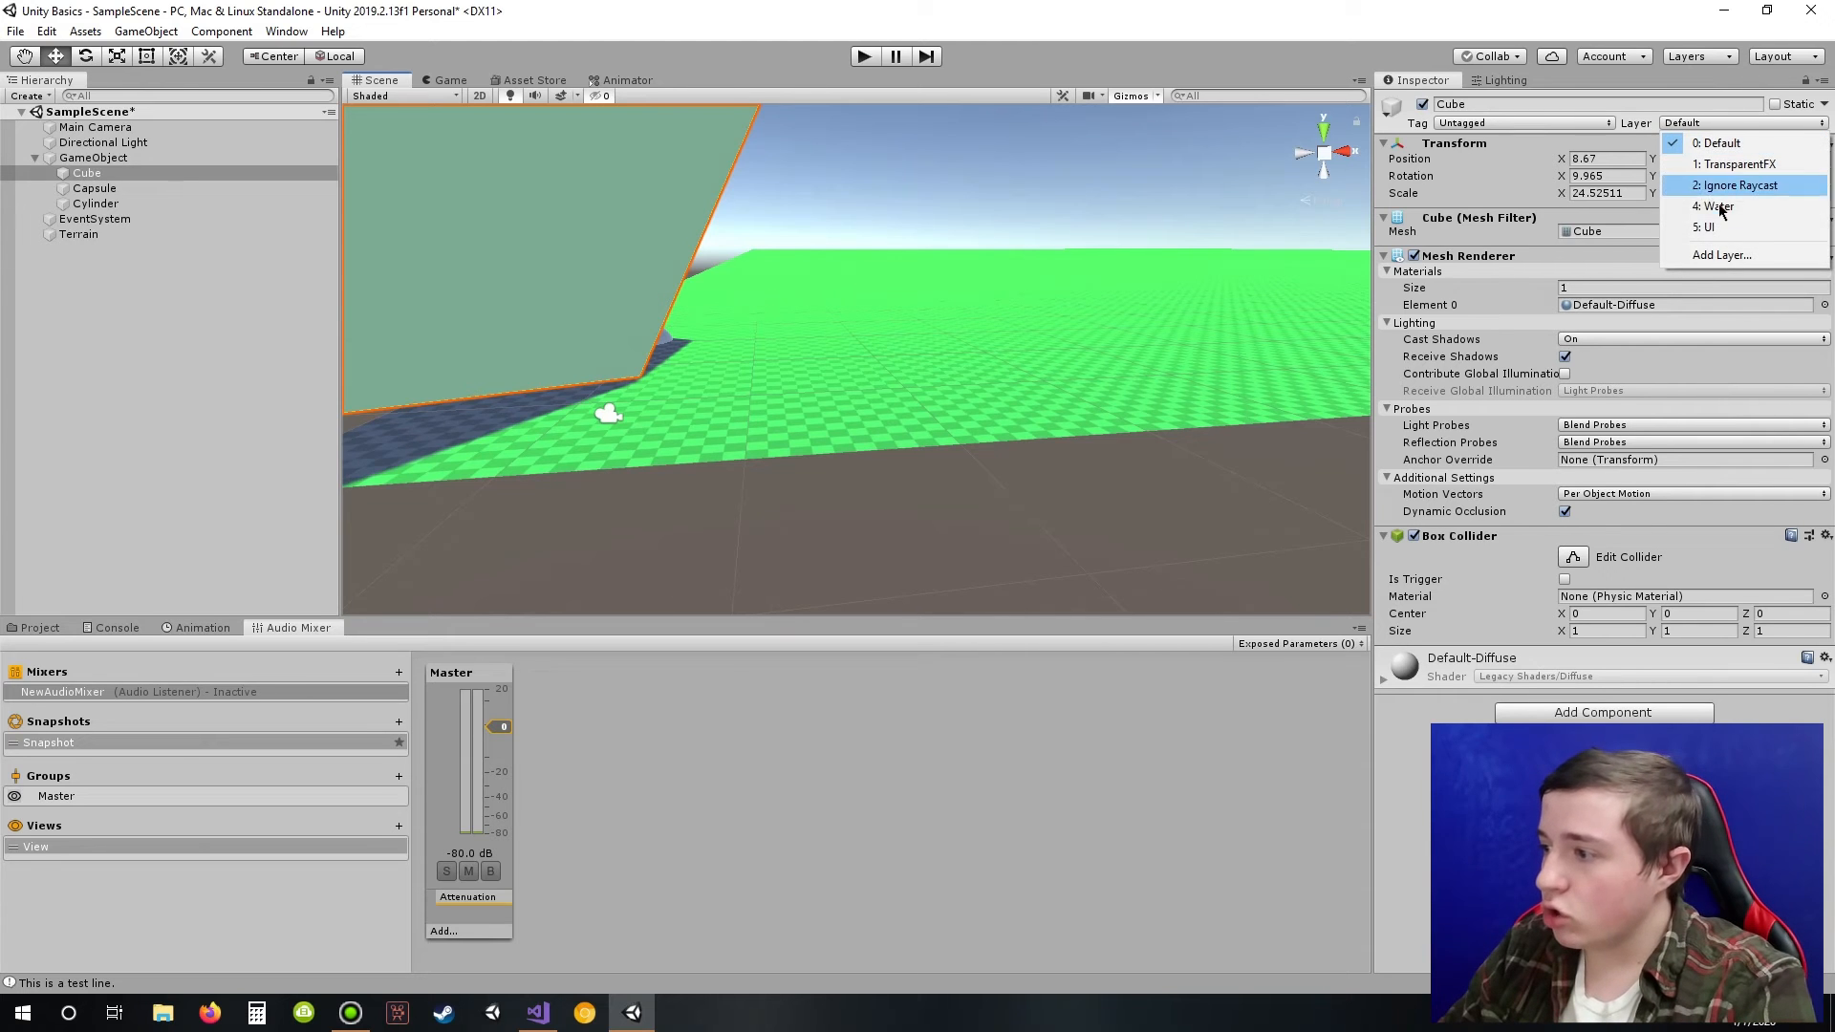
{"action": "left_click", "coordinate": [1734, 254]}
{"action": "left_click", "coordinate": [1573, 331]}
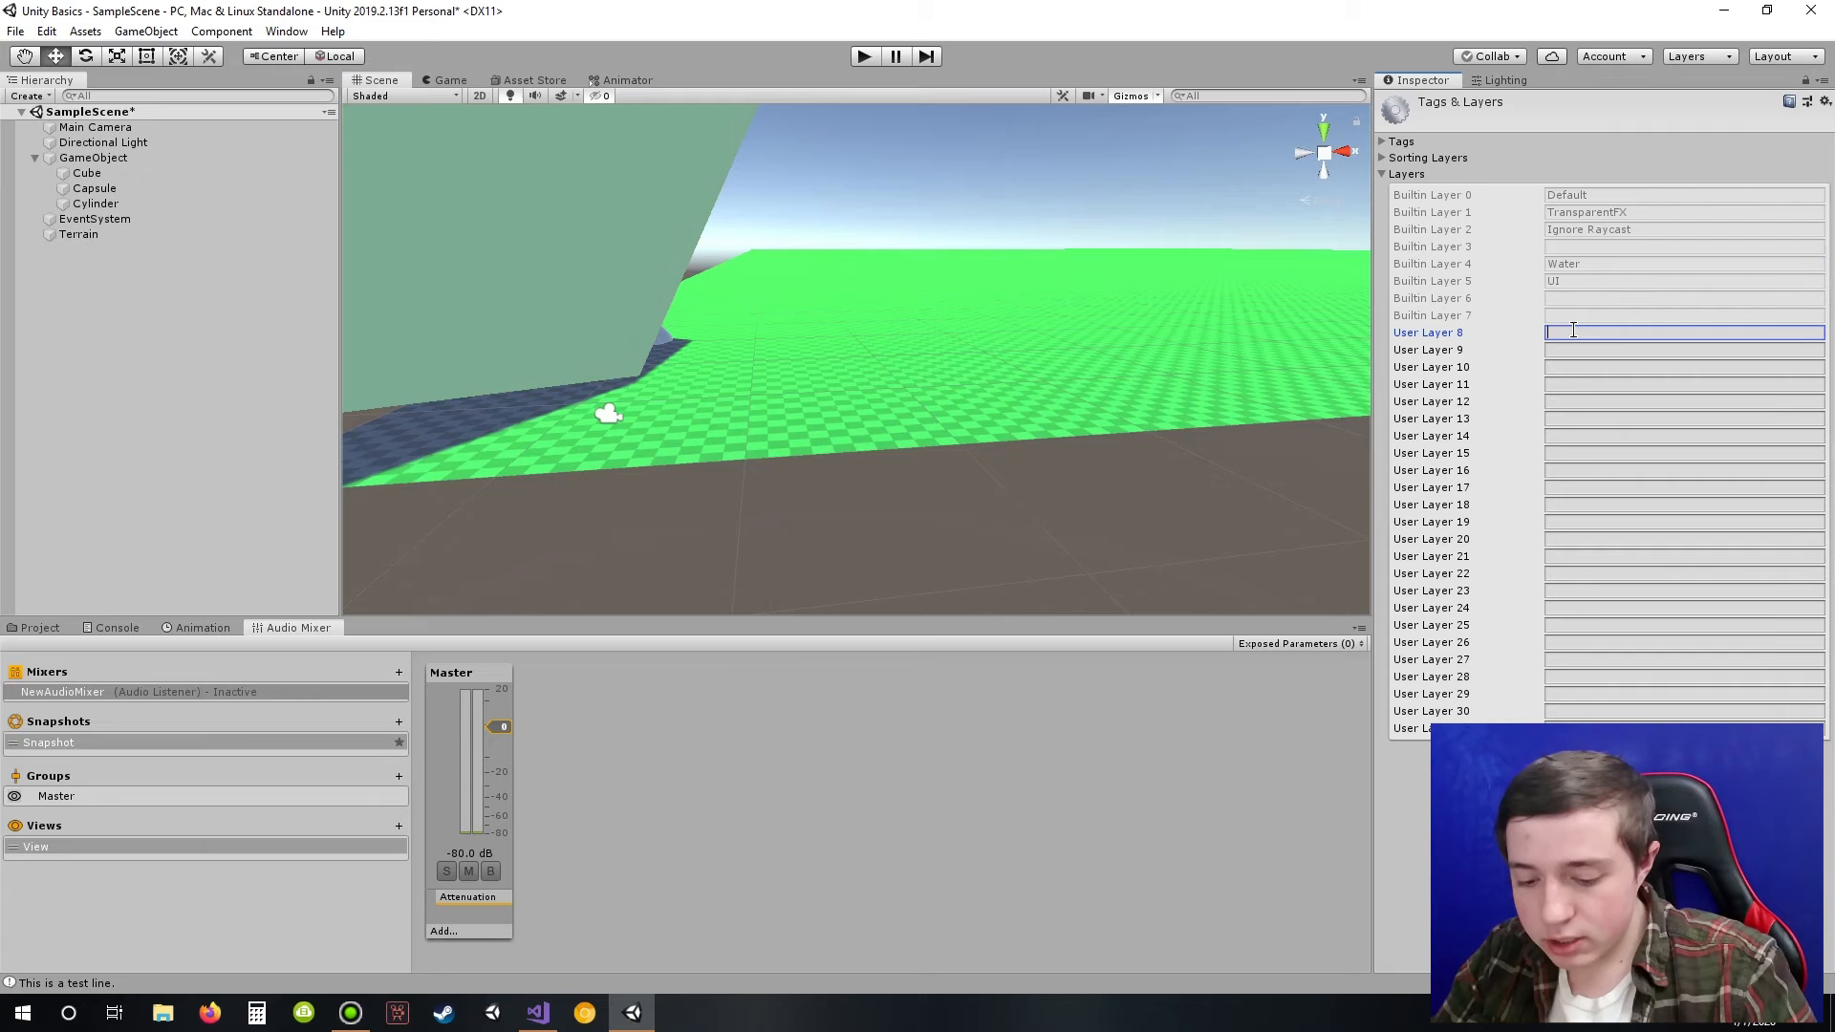
{"action": "type", "text": "Don"}
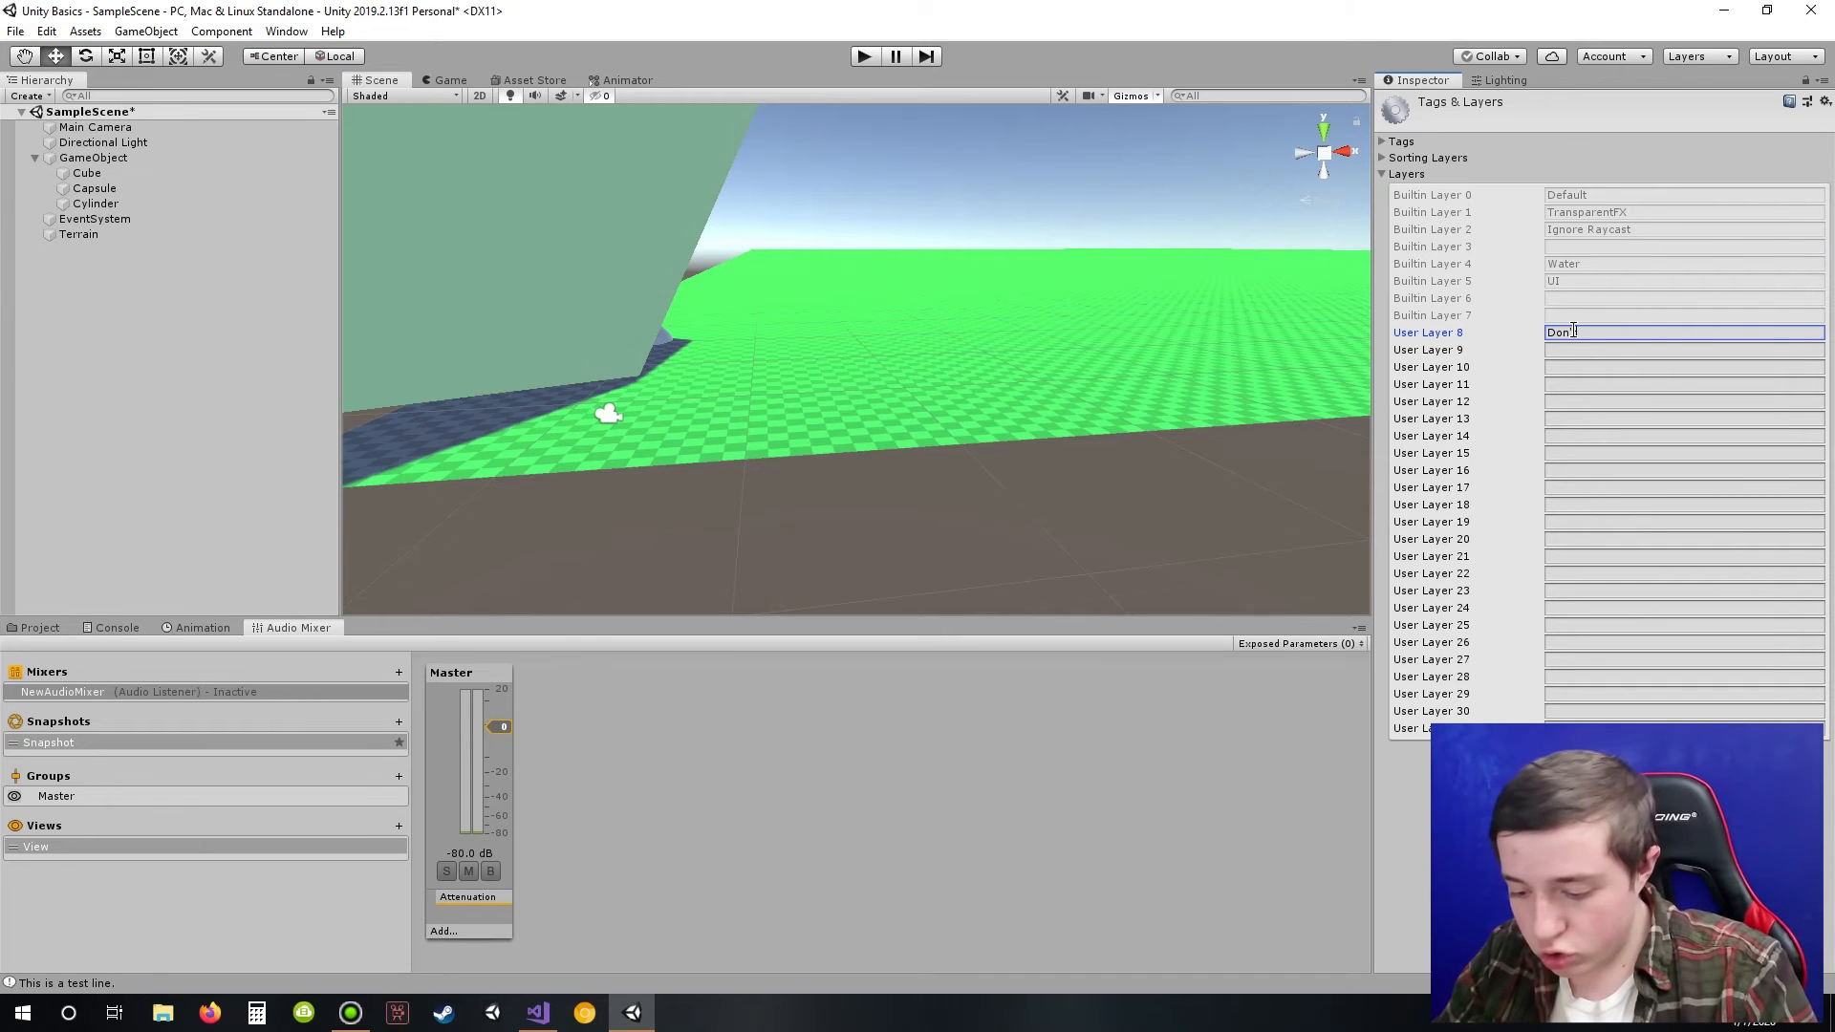
{"action": "type", "text": "'t R"}
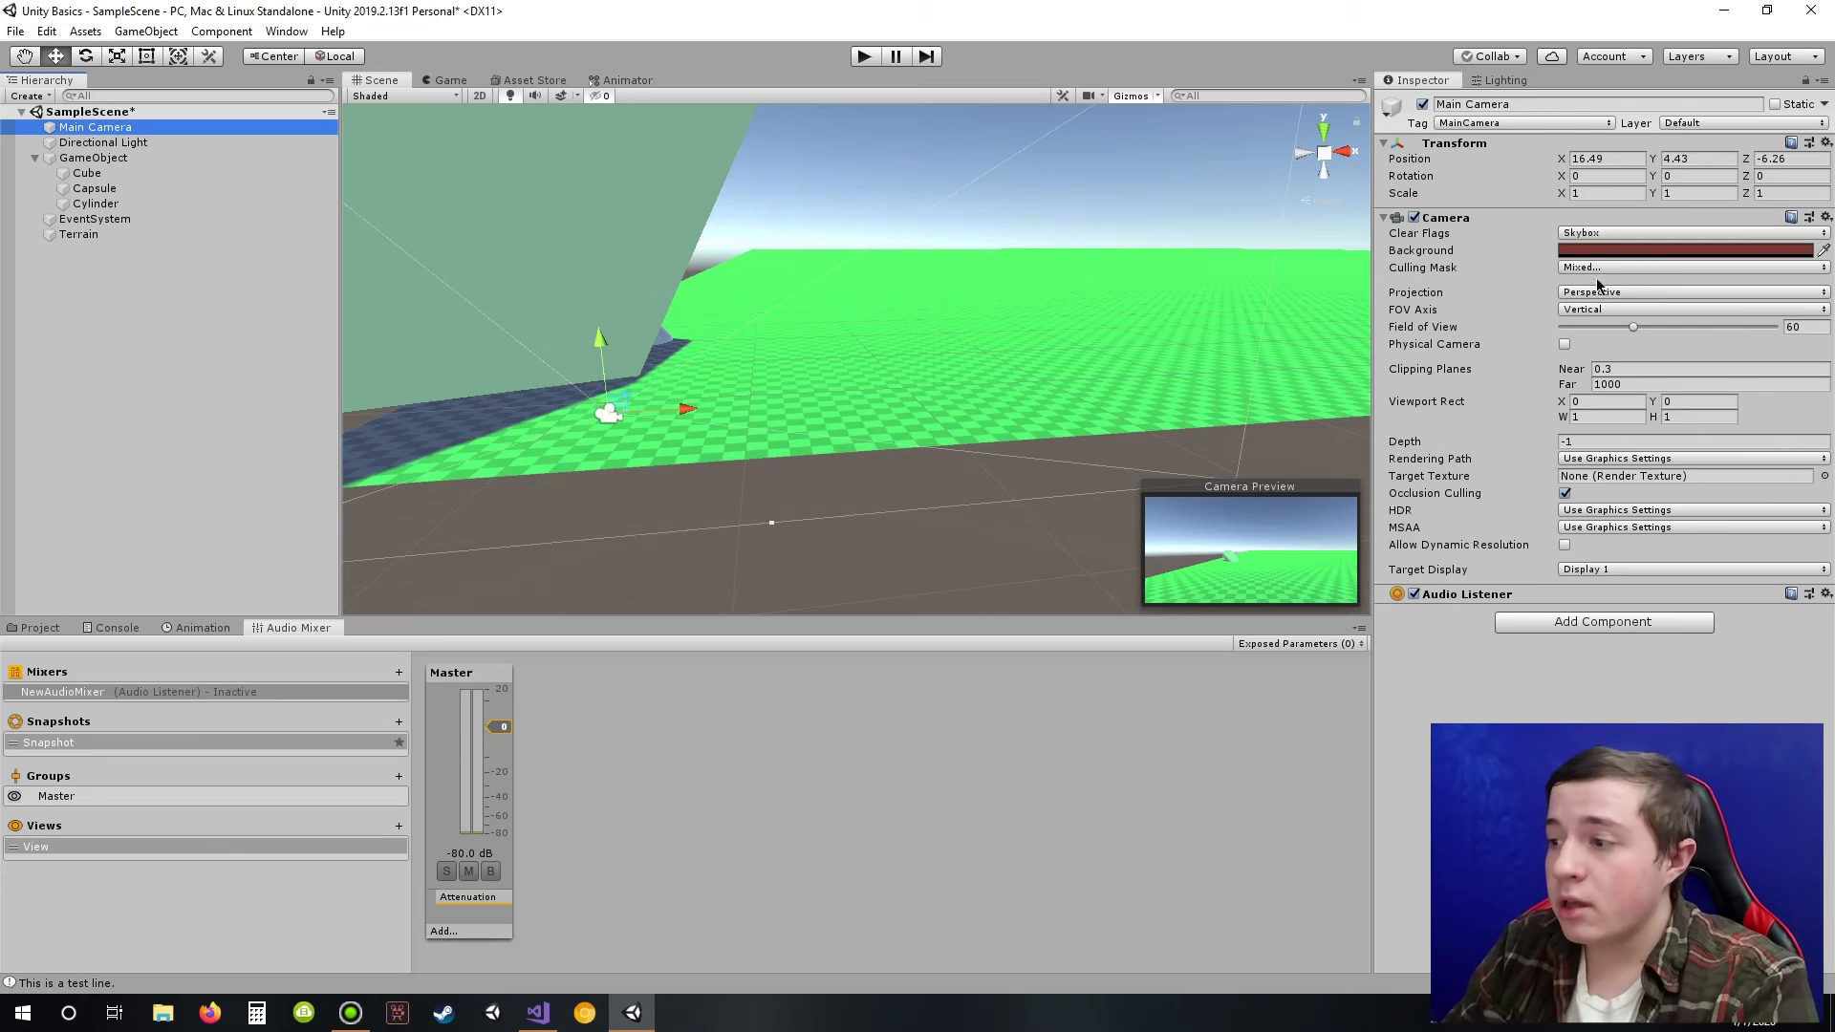
Step: Check the Main Camera's Culling Mask layers, play the scene to compare the Game and Scene views, and stop play mode
{"action": "left_click", "coordinate": [1590, 268]}
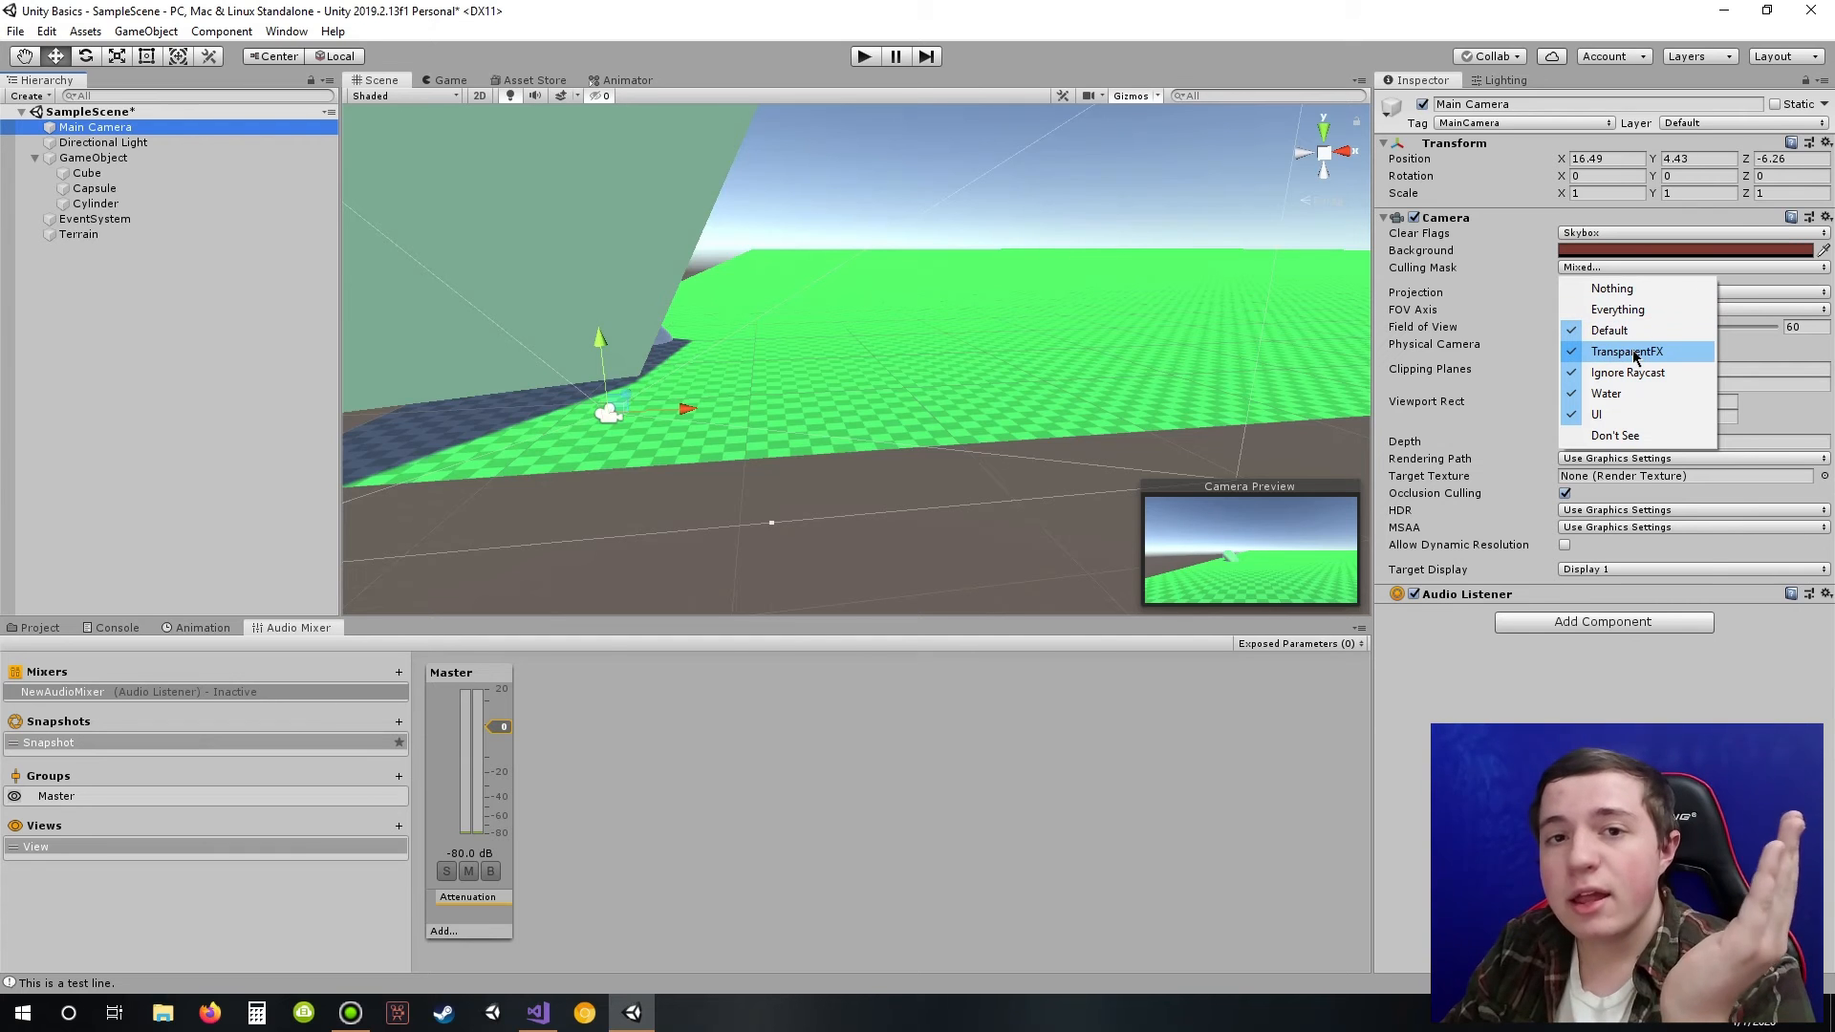
{"action": "left_click", "coordinate": [1044, 17]}
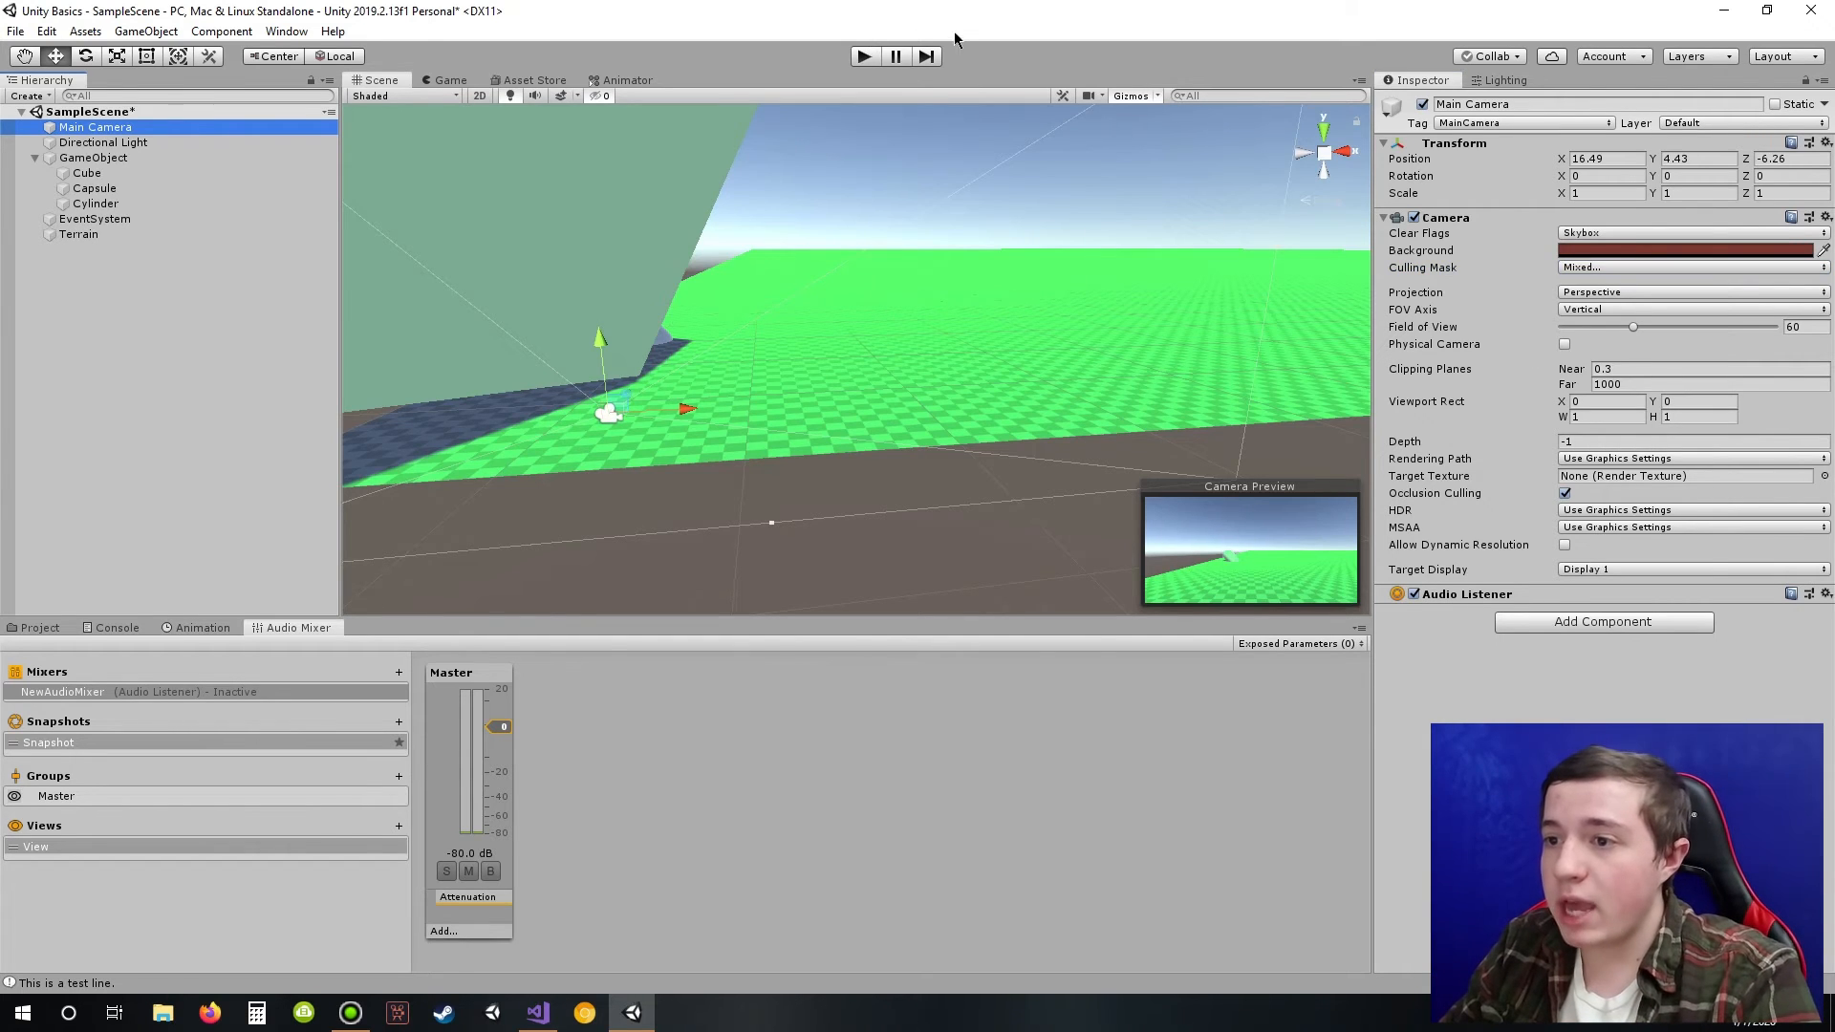
{"action": "left_click", "coordinate": [864, 55]}
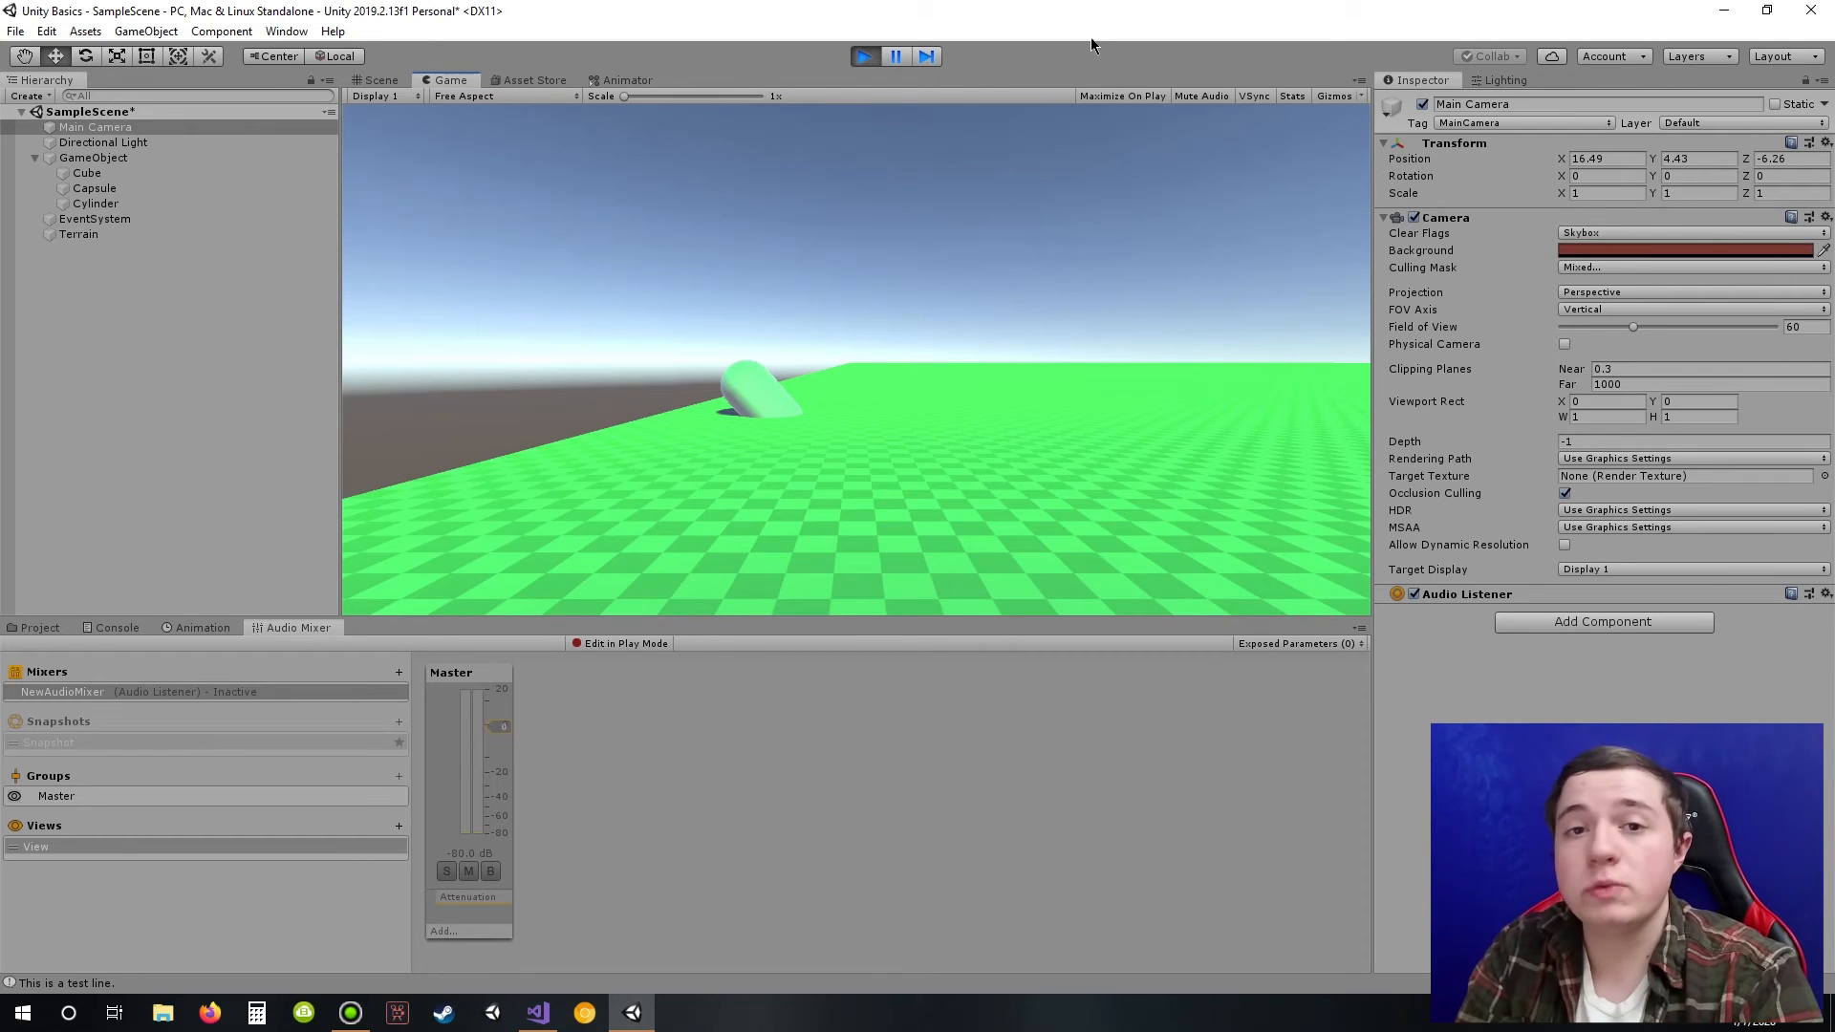
{"action": "left_click", "coordinate": [380, 82]}
{"action": "right_click_drag", "start_coordinate": [741, 278], "coordinate": [903, 97]}
{"action": "left_click", "coordinate": [865, 56]}
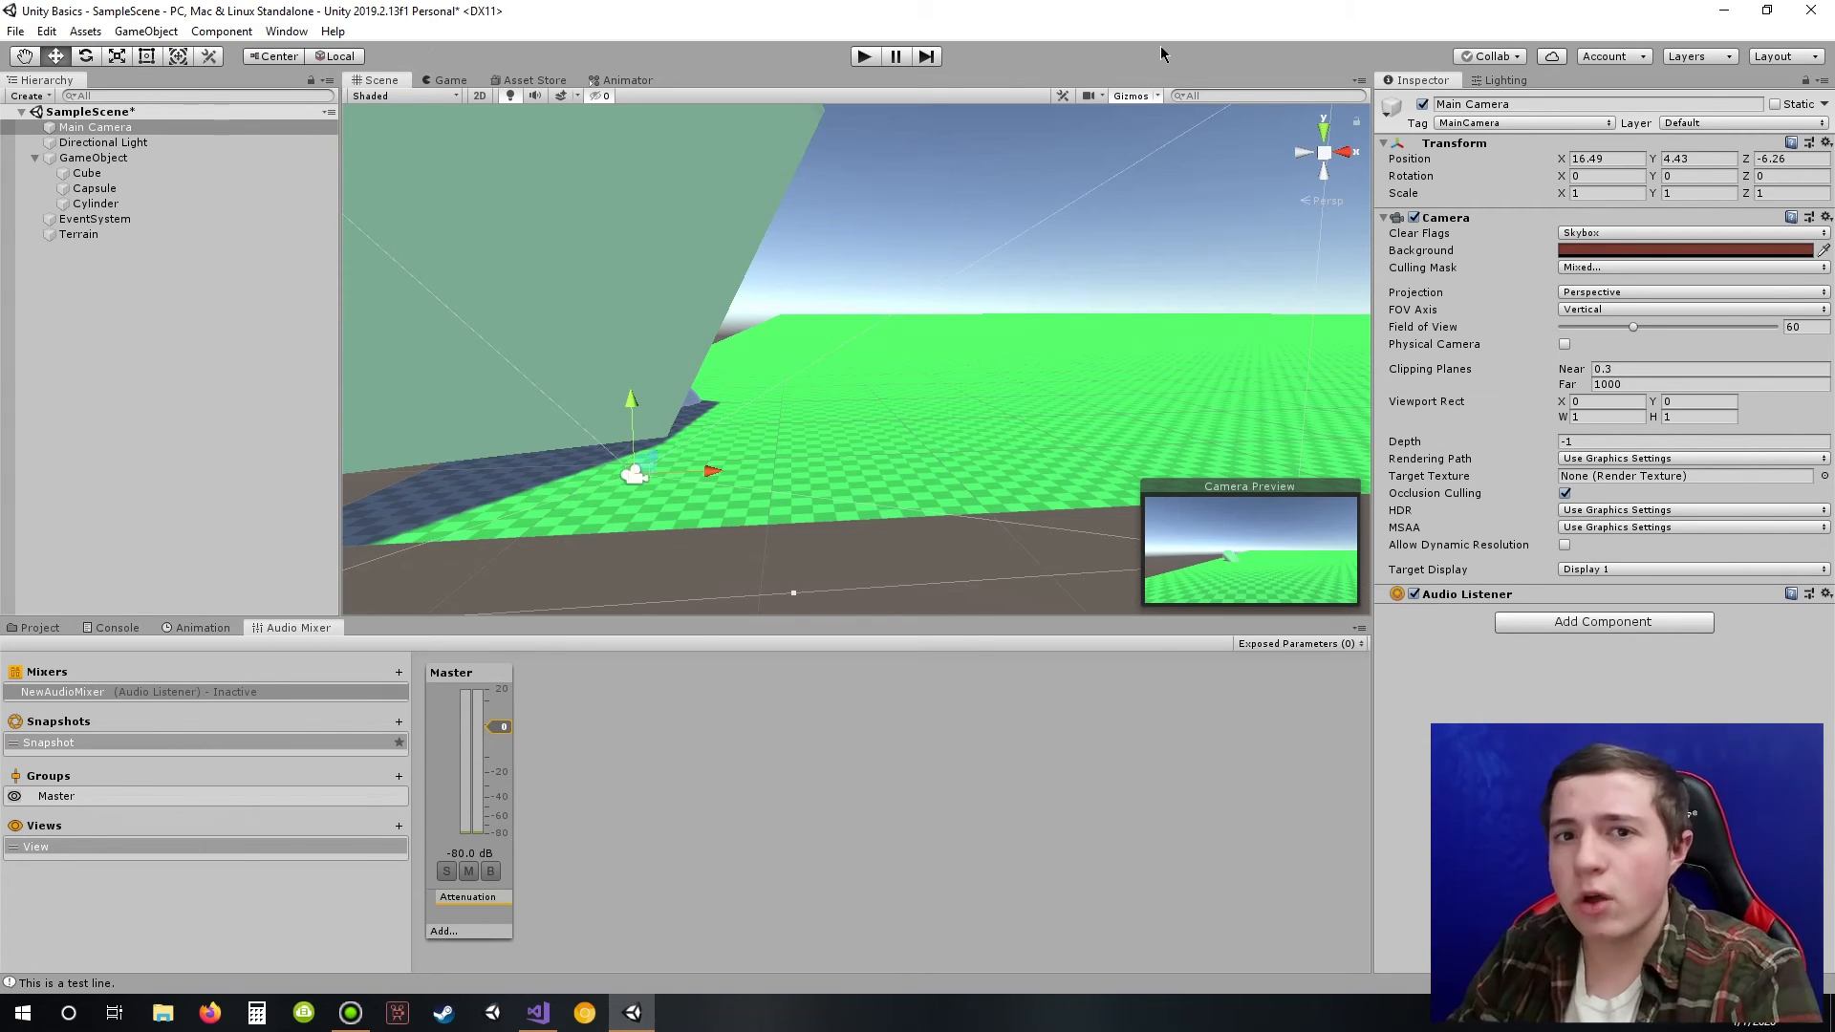
Step: Deactivate and reactivate the Cube twice to demonstrate its active state, leaving it active
{"action": "left_click", "coordinate": [86, 173]}
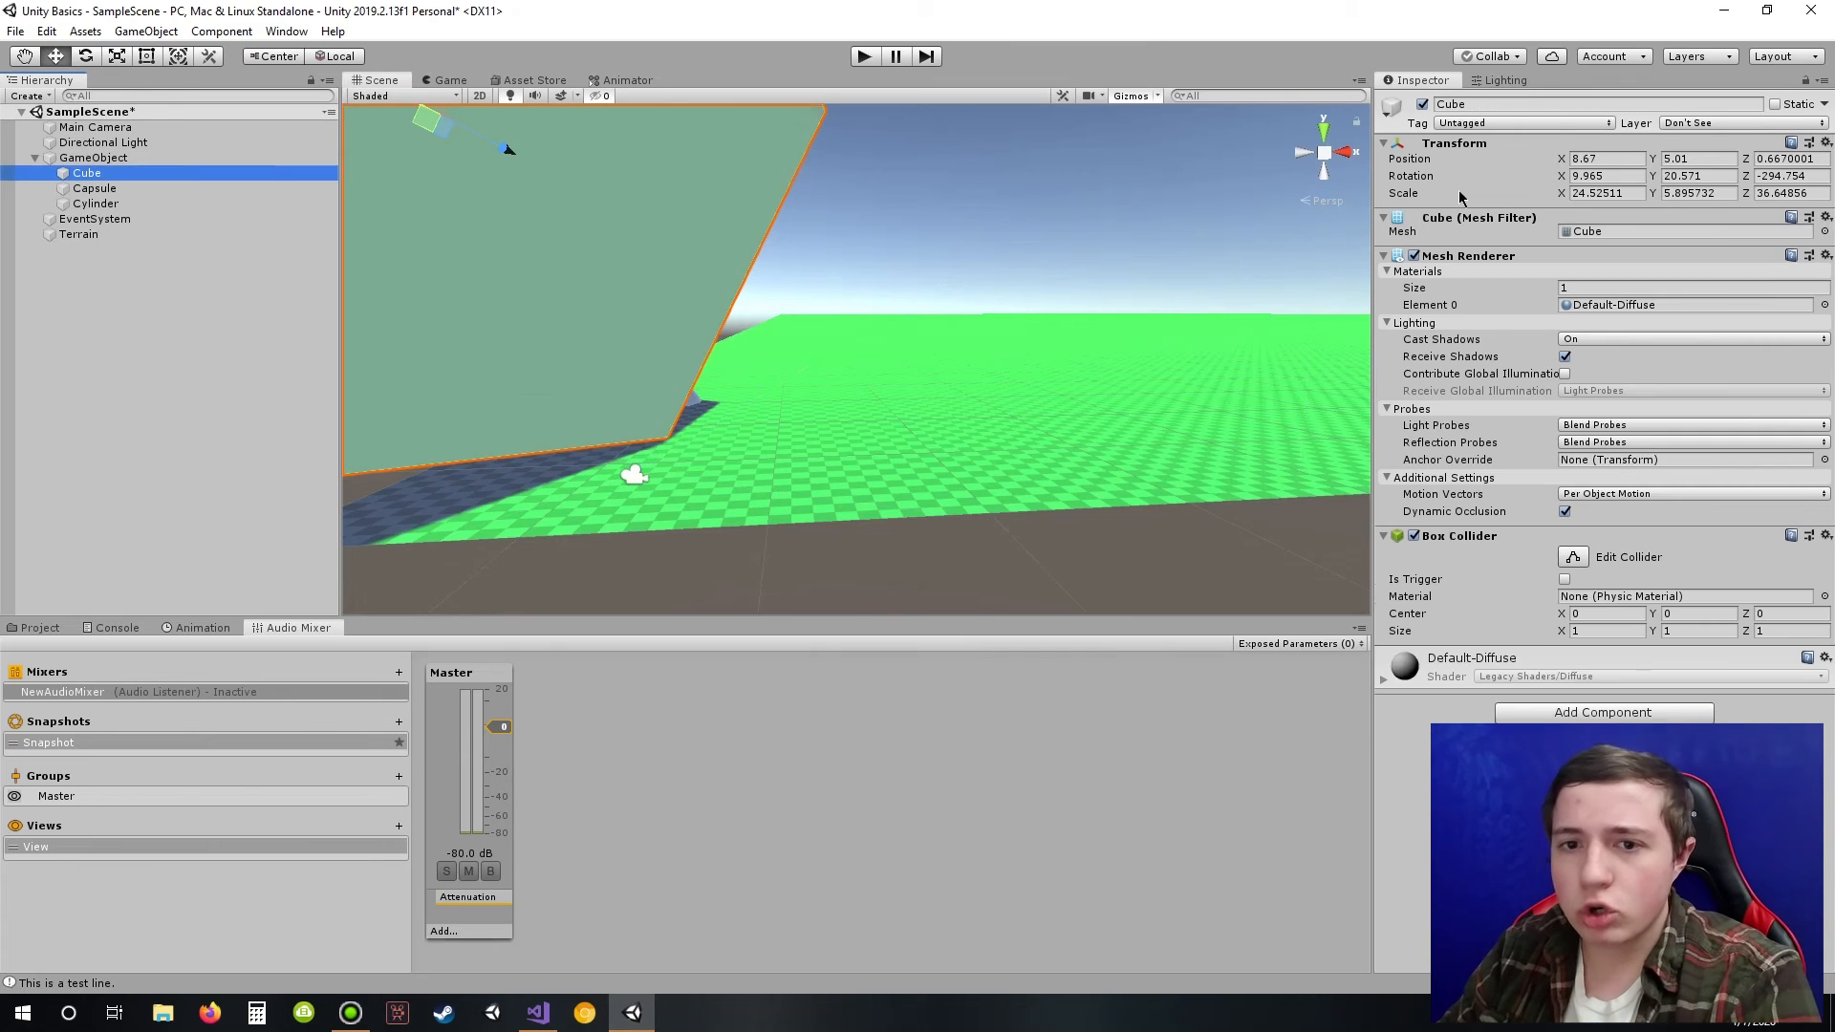
{"action": "left_click", "coordinate": [1422, 105]}
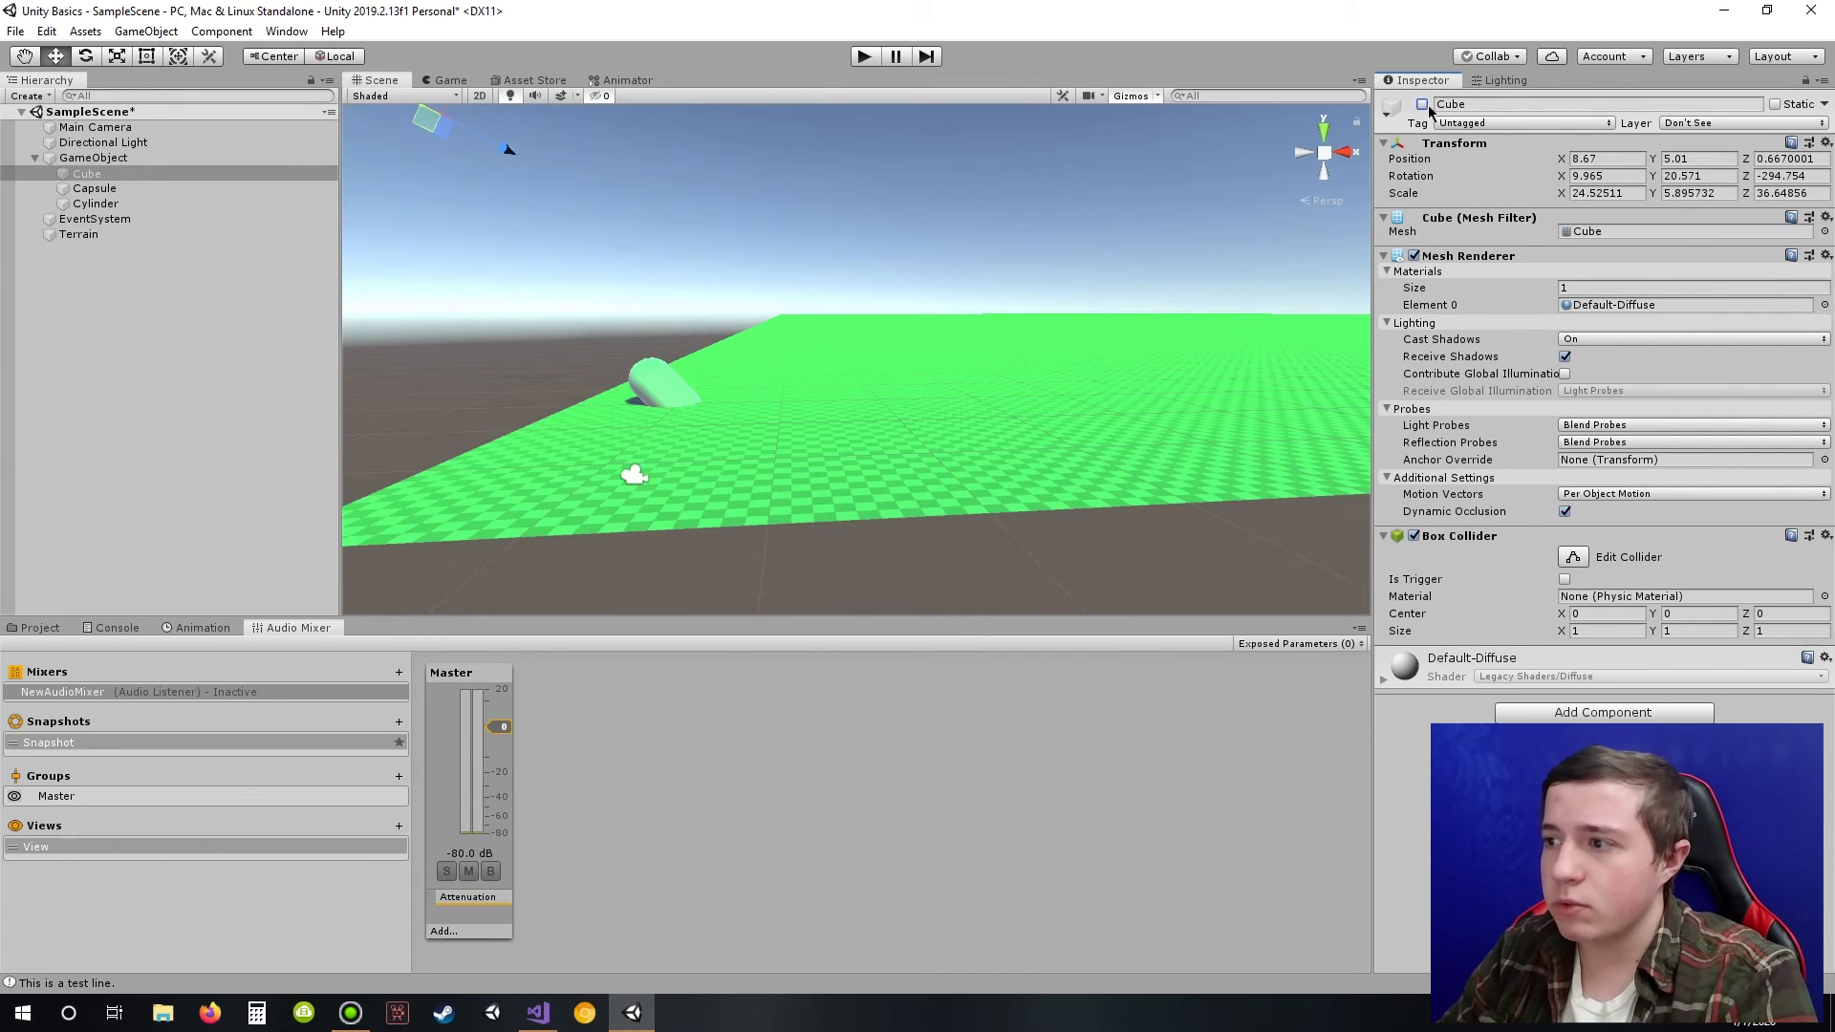
{"action": "left_click", "coordinate": [1422, 104]}
{"action": "left_click", "coordinate": [1422, 104]}
{"action": "left_click", "coordinate": [1422, 104]}
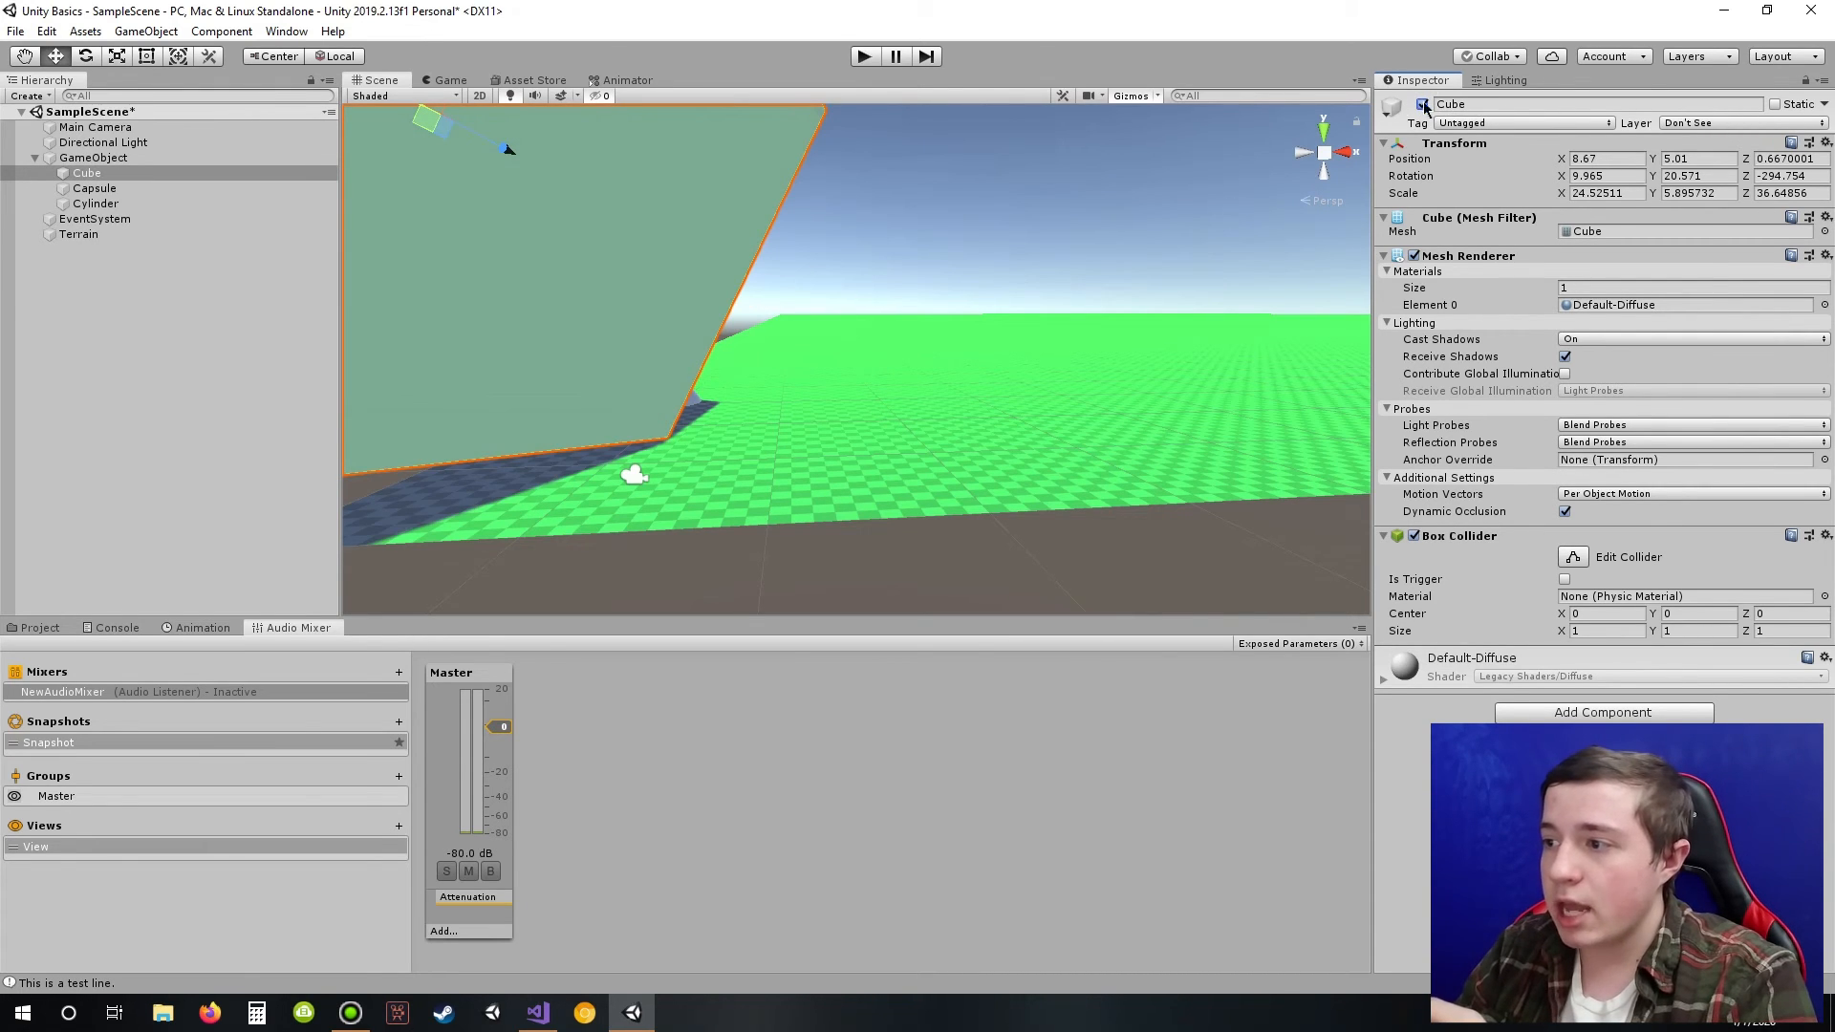
Step: Save the scene and include the Don't See layer in the Main Camera's Culling Mask
{"action": "left_click", "coordinate": [162, 130]}
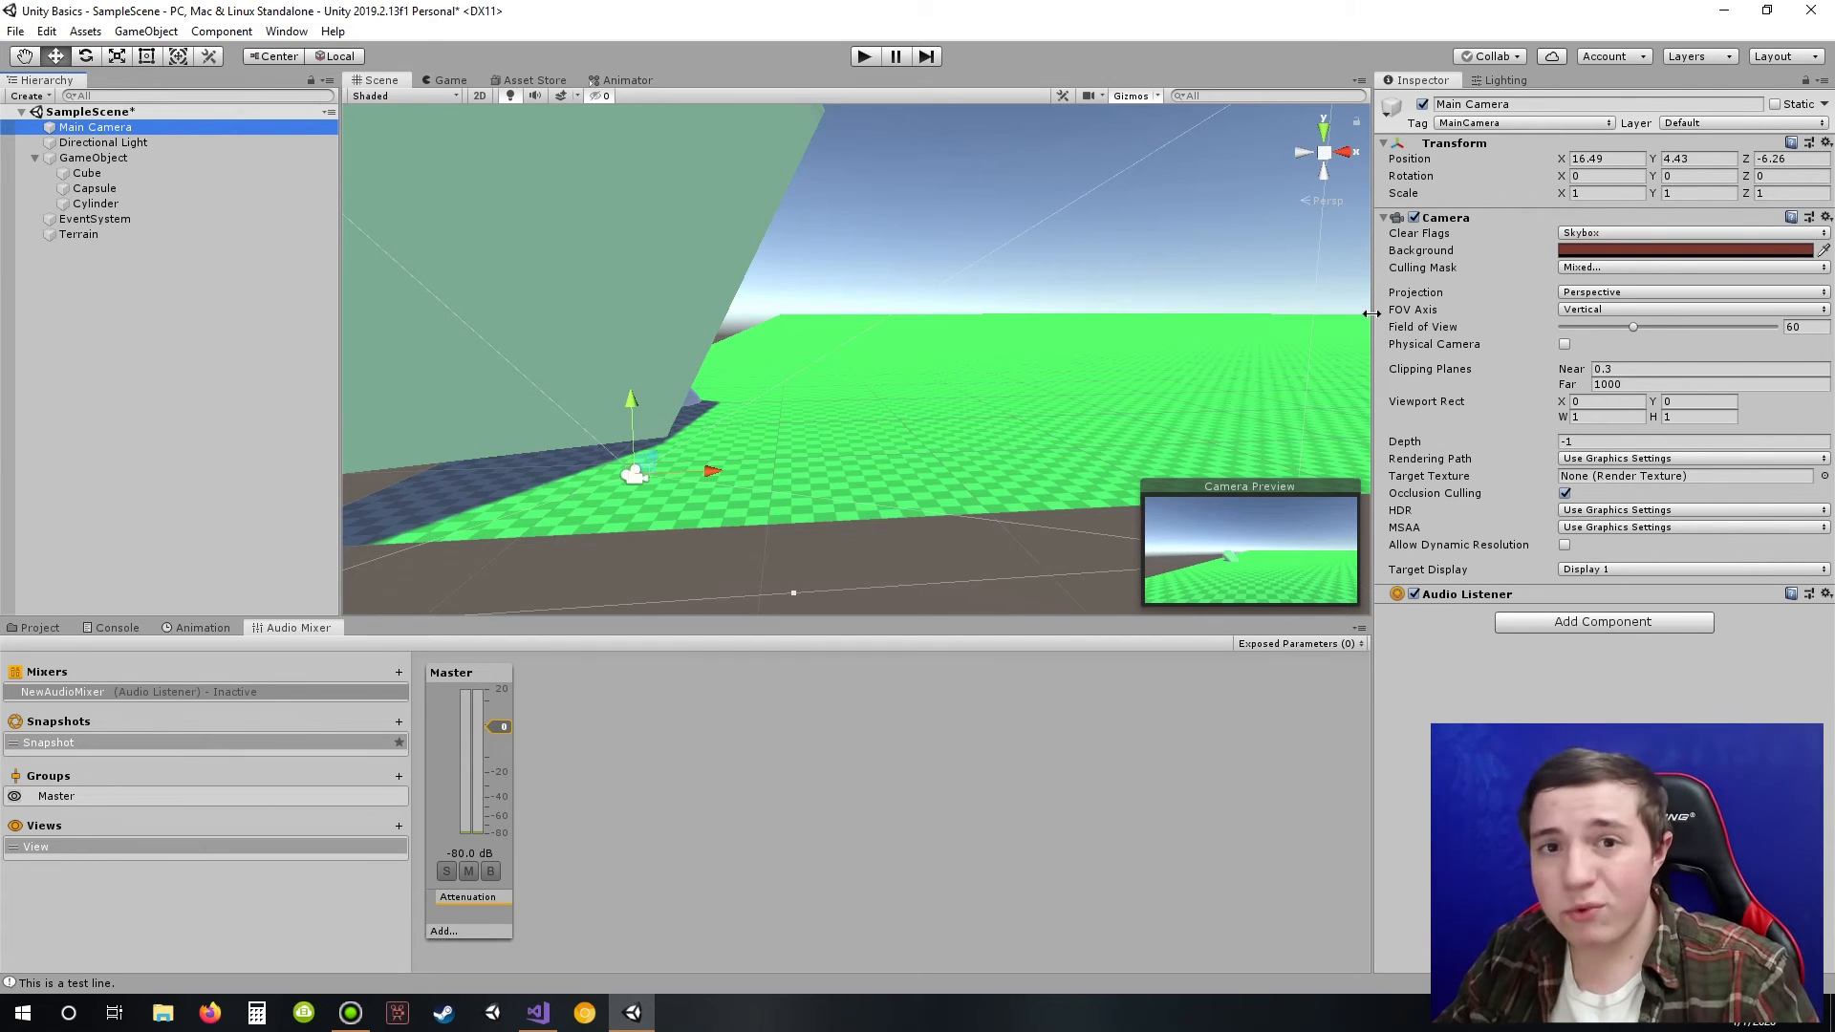
{"action": "key", "text": "ctrl+s"}
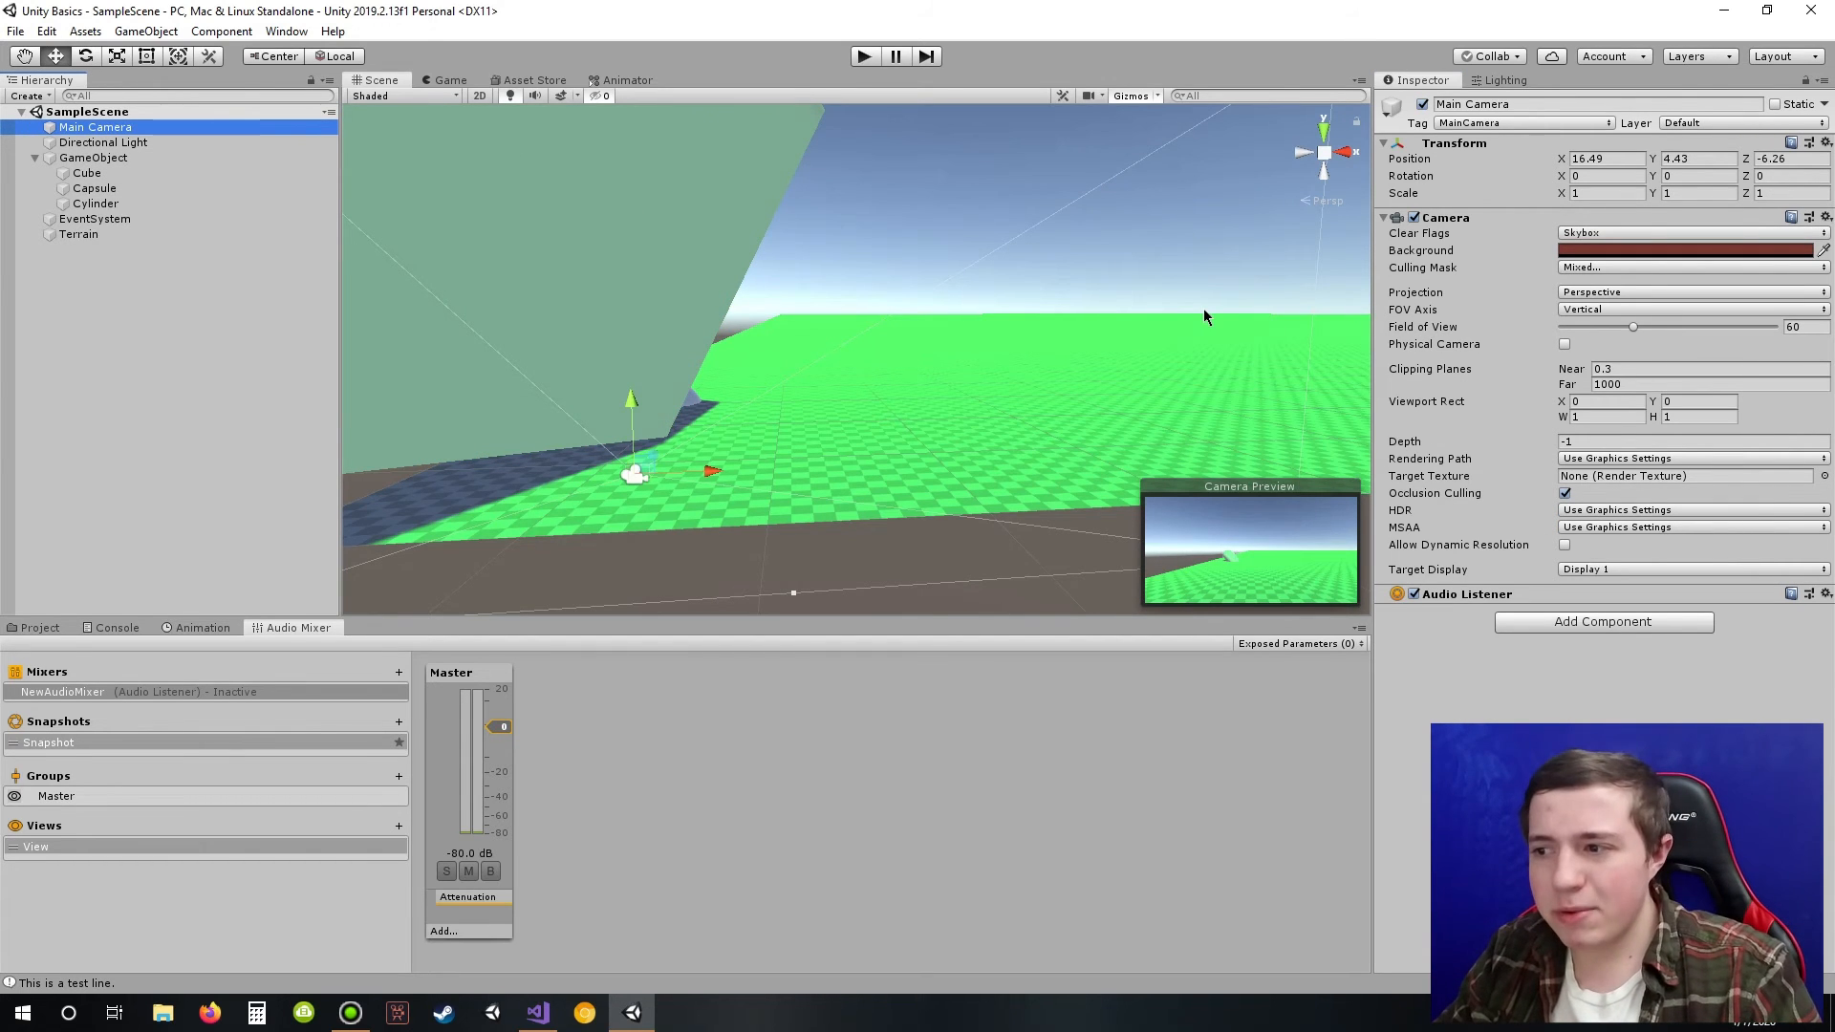
{"action": "left_click", "coordinate": [1597, 270]}
{"action": "left_click", "coordinate": [1614, 436]}
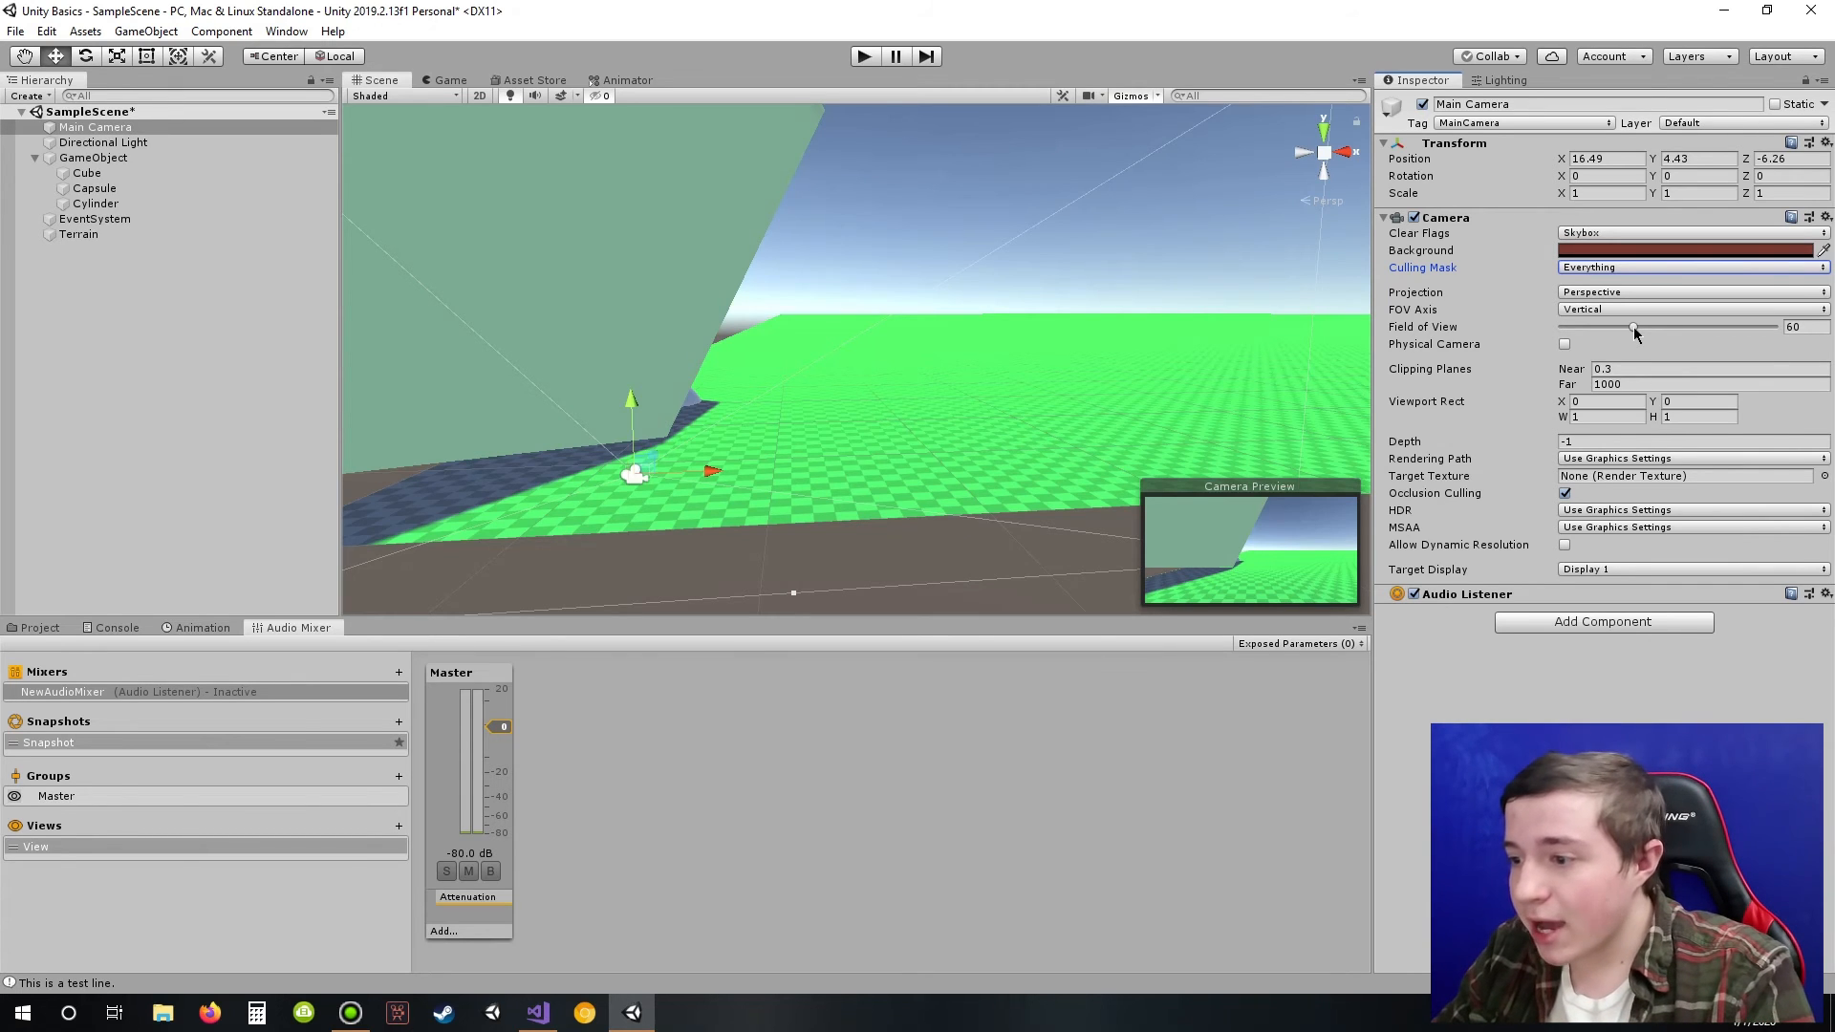
Step: Set the Main Camera's Field of View to about 117.7 and show the Game view
{"action": "left_click", "coordinate": [413, 82]}
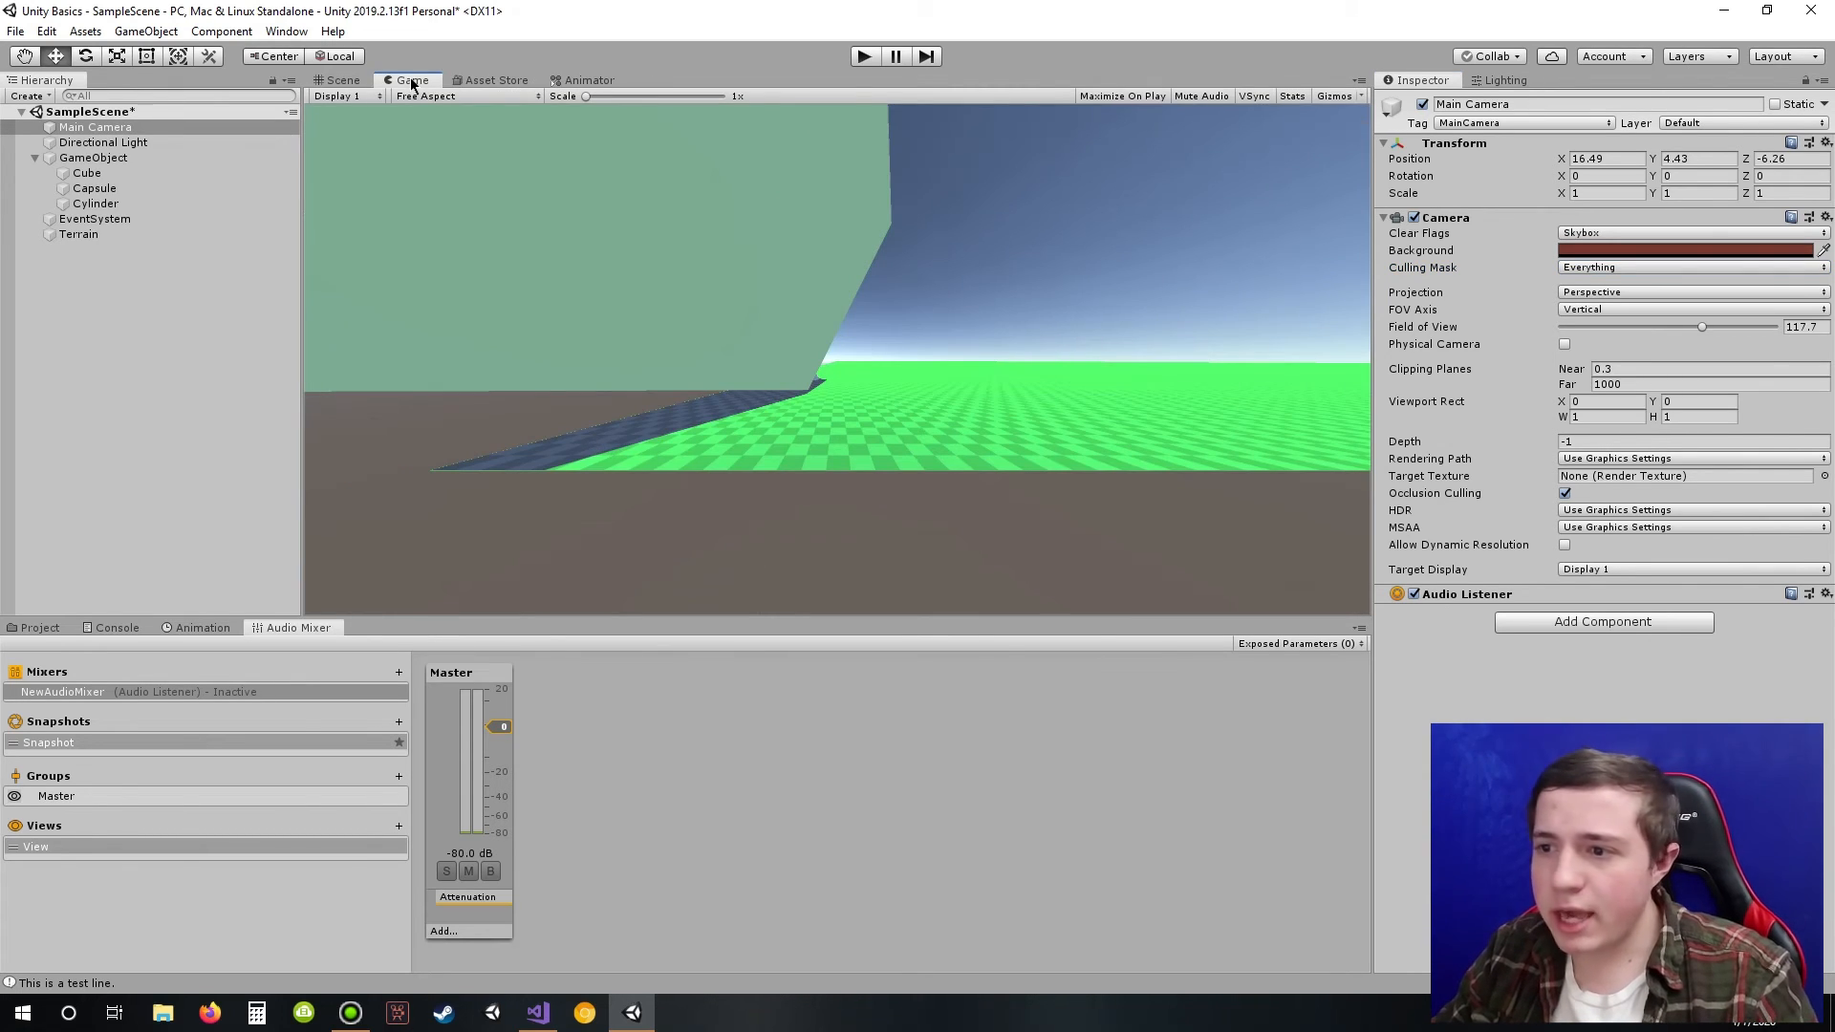
Step: Raise the Main Camera's Field of View to about 163.4, and lower it again to compare the Game view
{"action": "left_click_drag", "start_coordinate": [1705, 328], "coordinate": [1764, 317]}
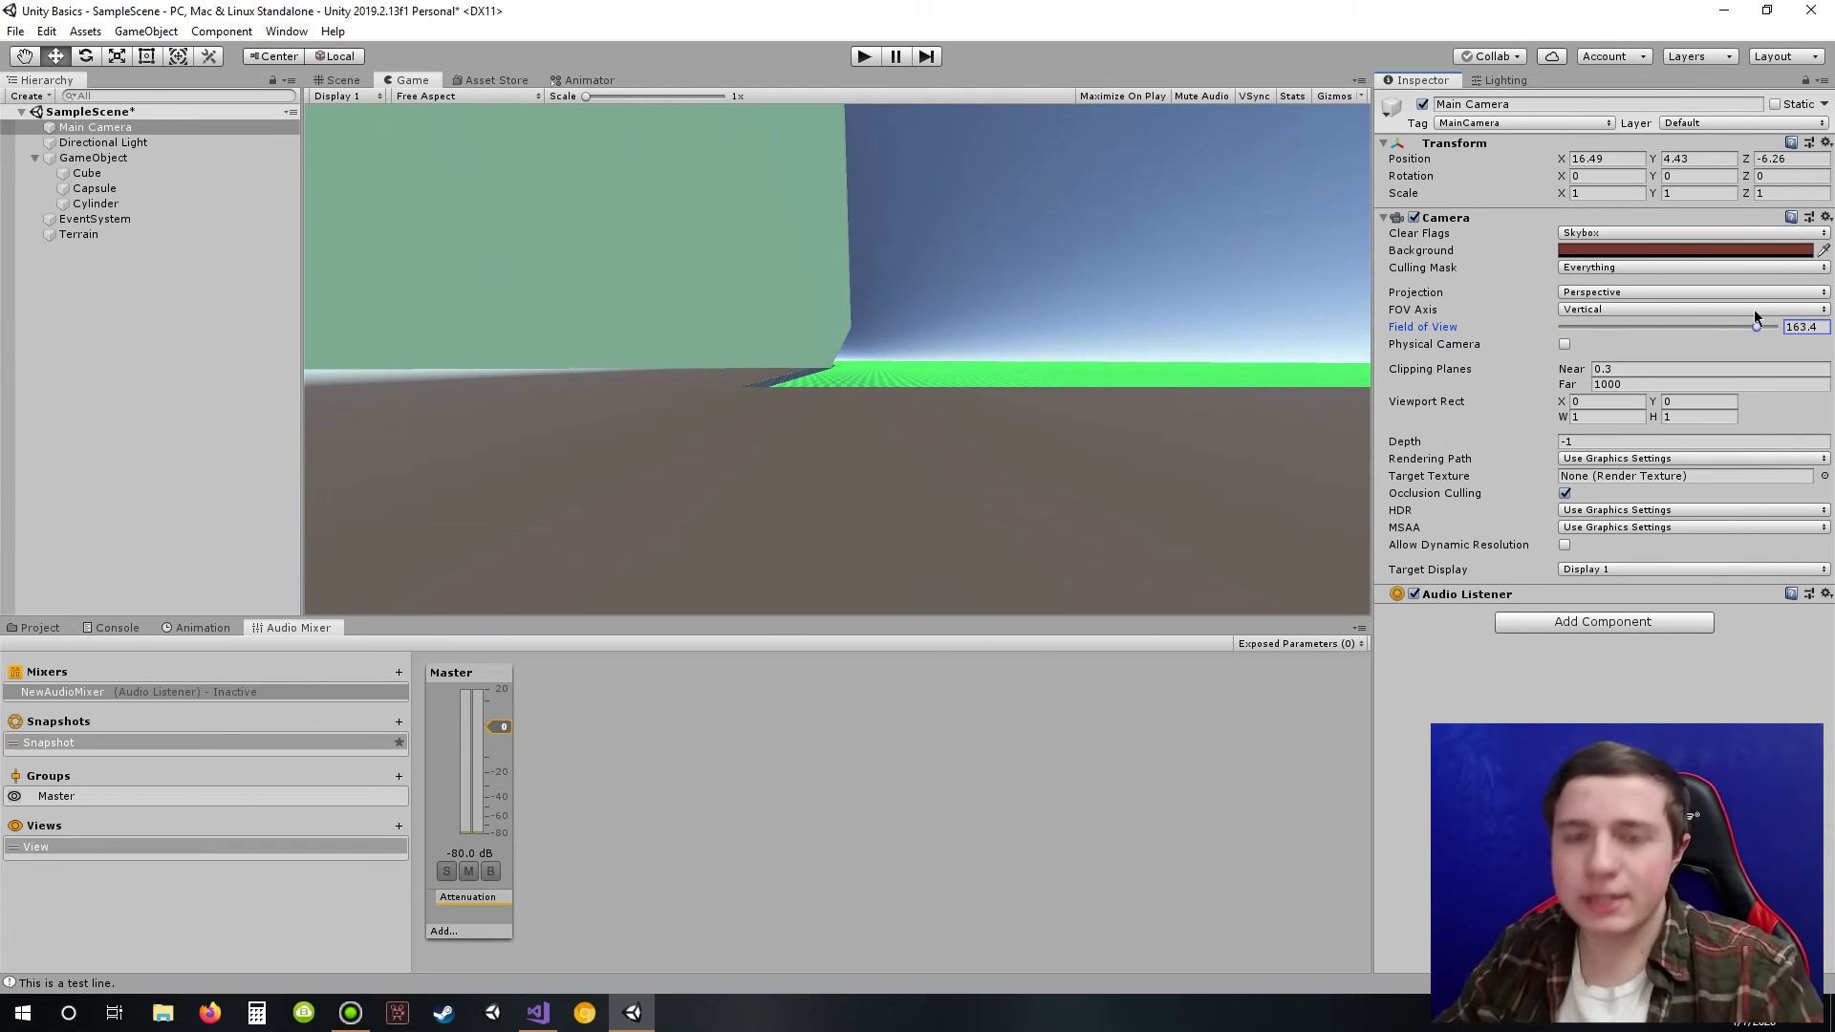
{"action": "left_click_drag", "start_coordinate": [1757, 330], "coordinate": [1609, 329]}
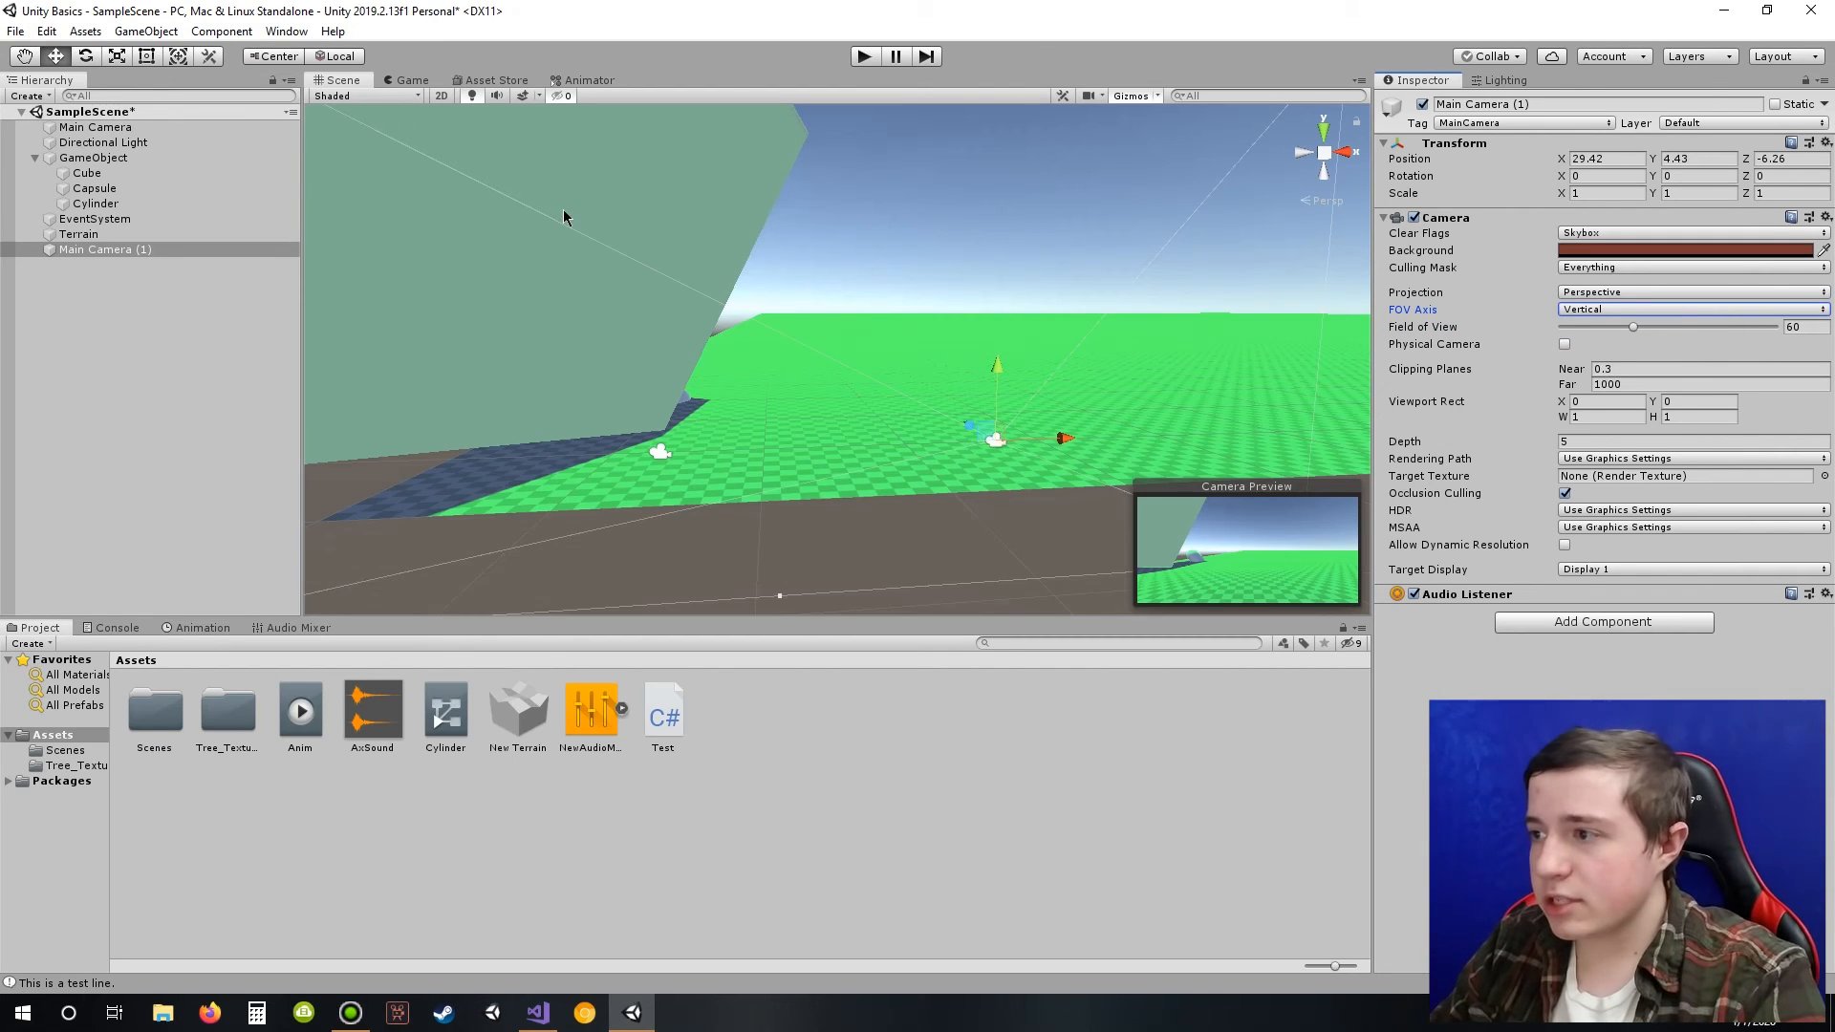
Step: Turn off the Scene view lighting and look over the unlit terrain, large cube and cameras
{"action": "left_click", "coordinate": [470, 96]}
{"action": "right_click_drag", "start_coordinate": [829, 295], "coordinate": [803, 364]}
{"action": "scroll", "coordinate": [877, 291], "scroll_direction": "down", "scroll_amount": 1}
{"action": "middle_click_drag", "start_coordinate": [889, 282], "coordinate": [869, 363]}
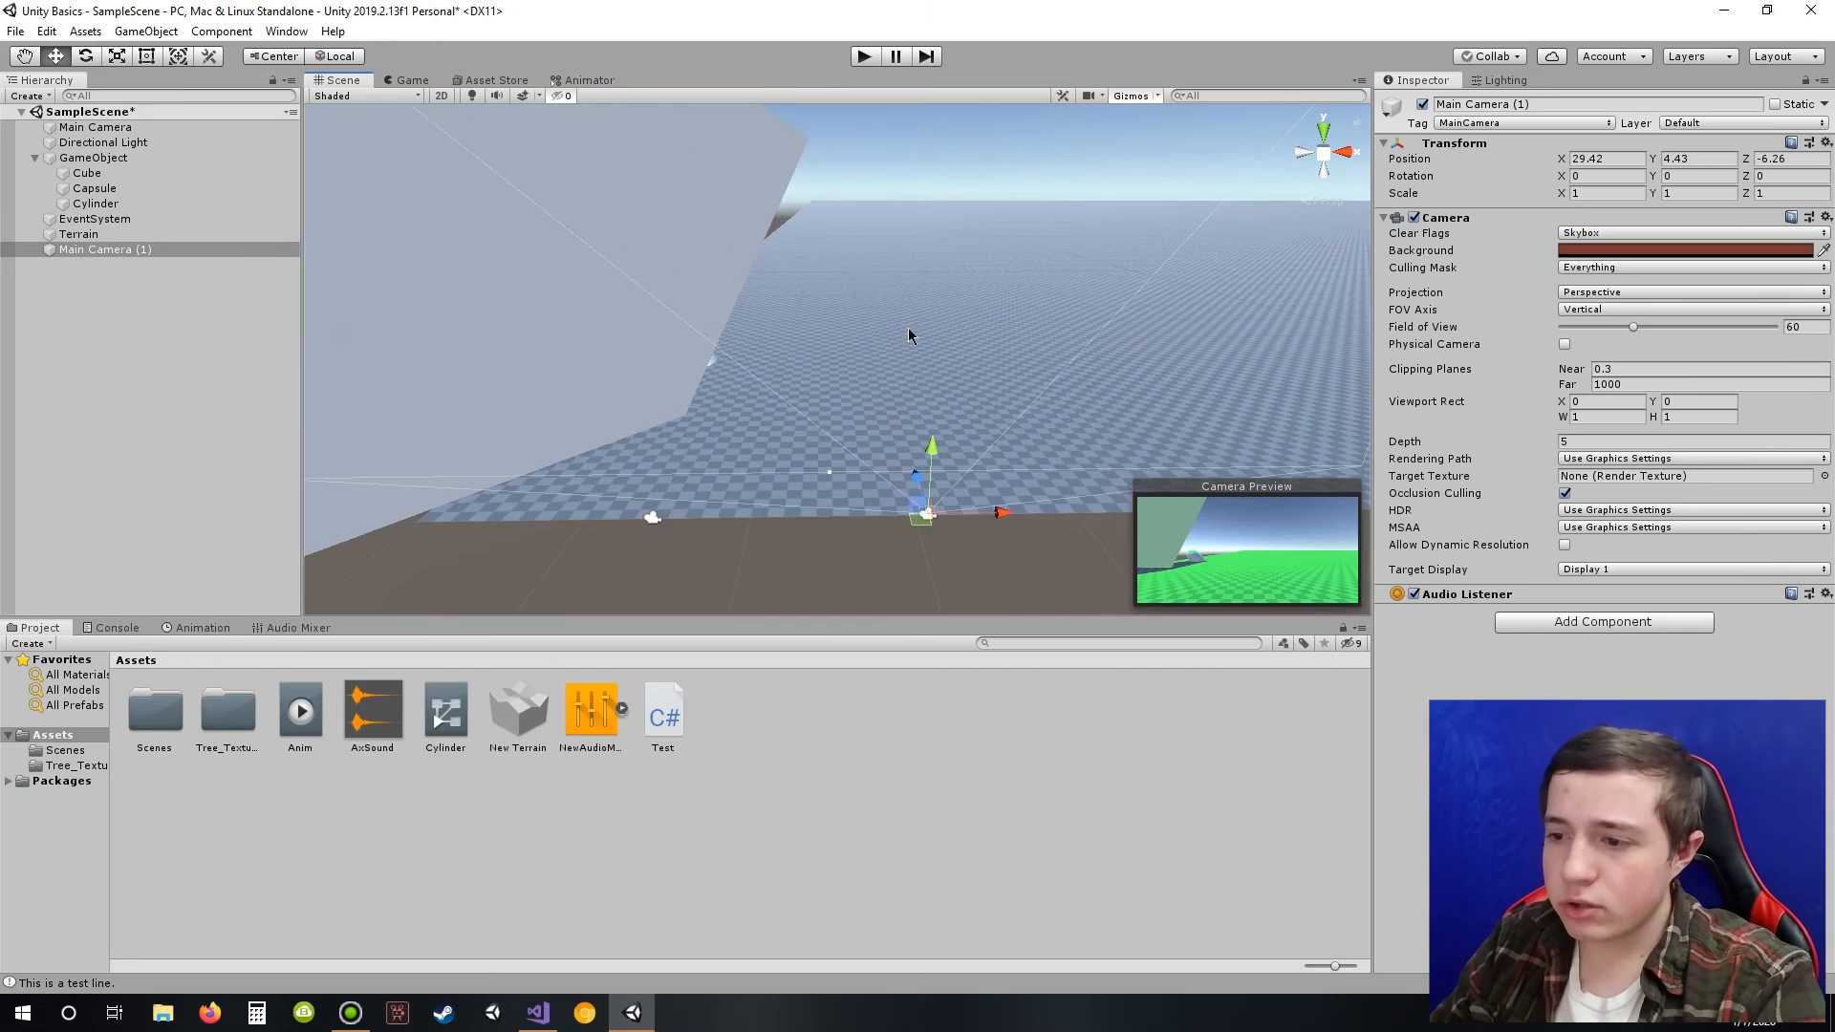
{"action": "right_click_drag", "start_coordinate": [869, 363], "coordinate": [821, 445]}
{"action": "scroll", "coordinate": [925, 325], "scroll_direction": "down", "scroll_amount": 1}
{"action": "middle_click_drag", "start_coordinate": [908, 334], "coordinate": [824, 433]}
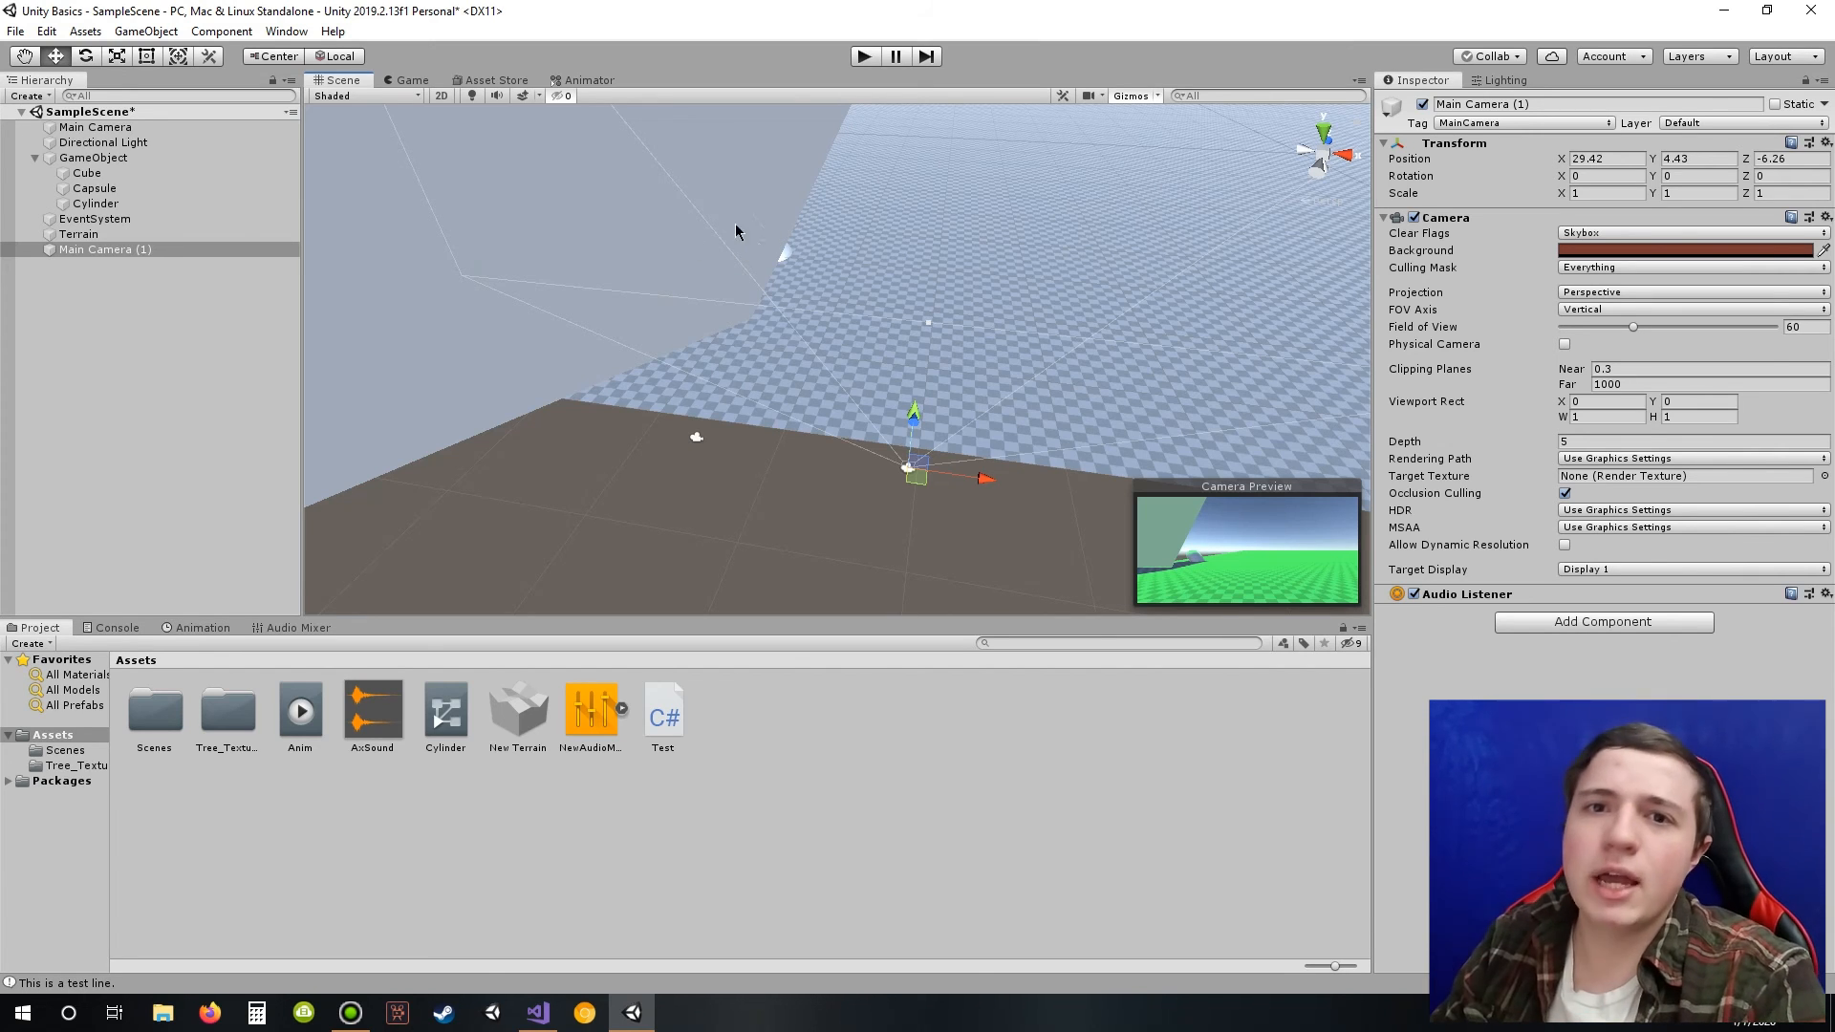
Step: Toggle the Scene view lighting on and off repeatedly to compare both looks, leaving it off
{"action": "left_click", "coordinate": [473, 104]}
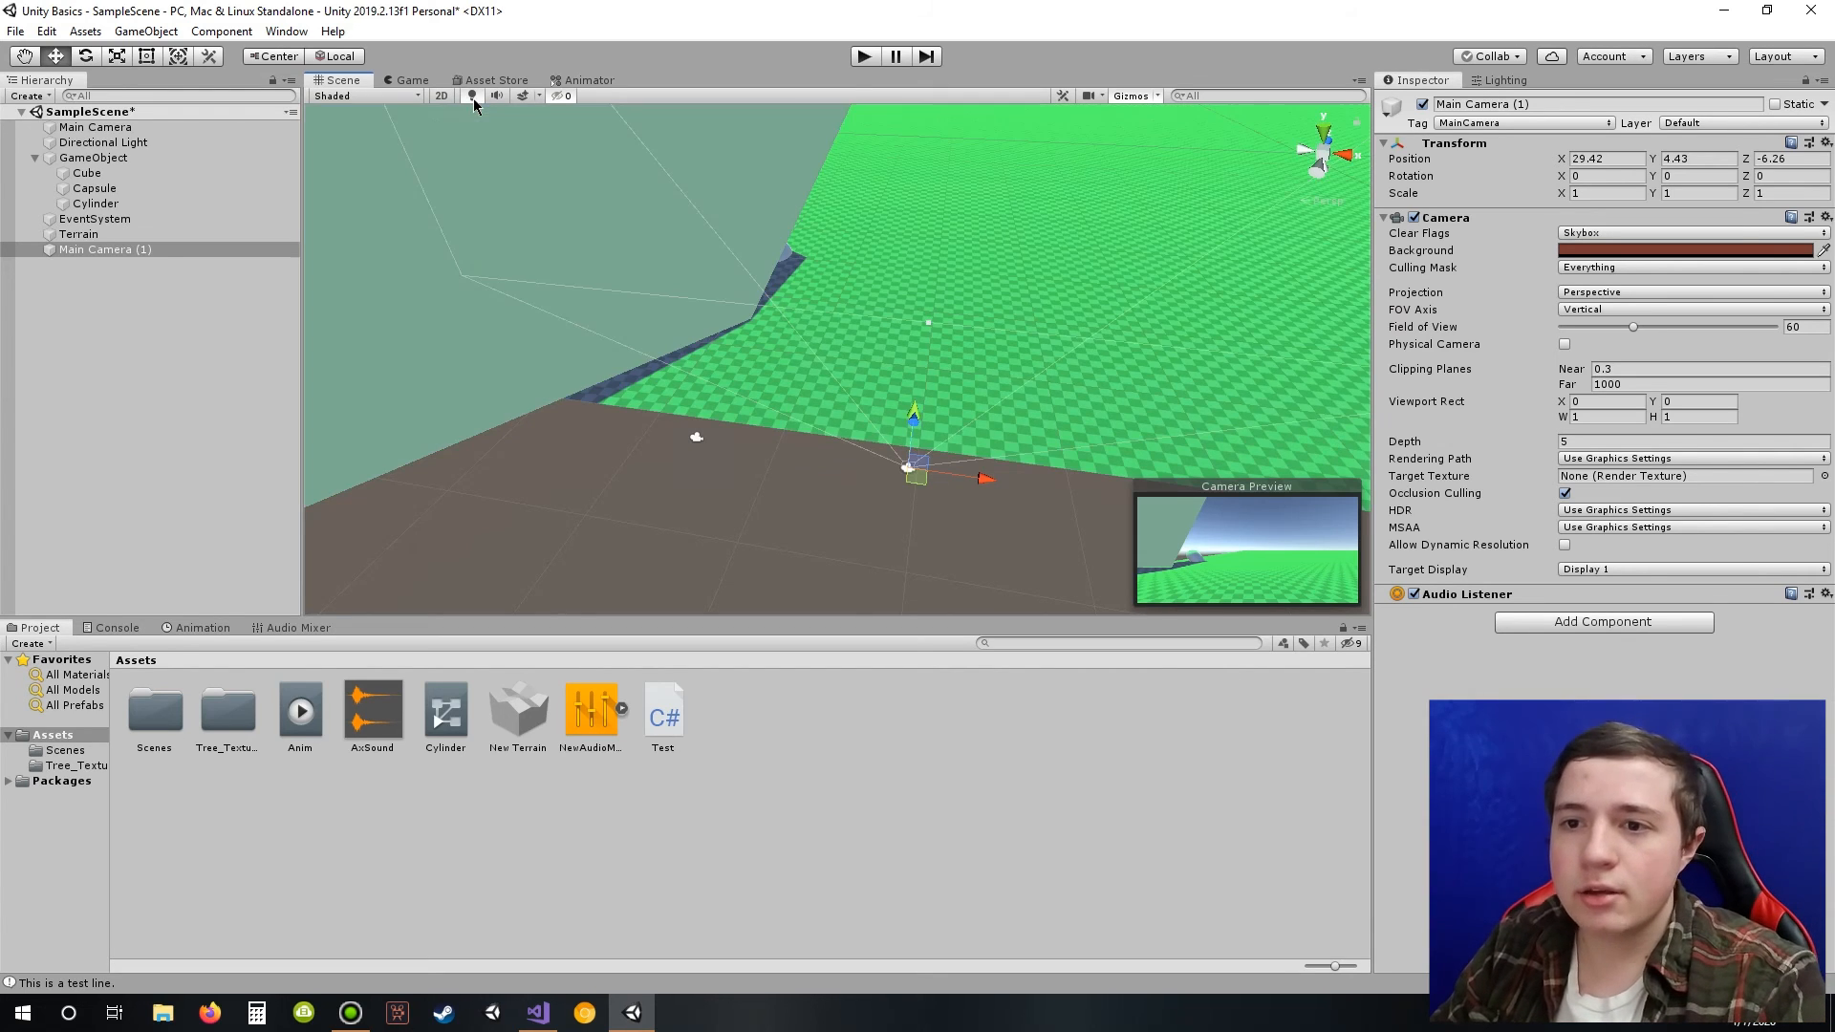
{"action": "left_click_drag", "start_coordinate": [803, 369], "coordinate": [833, 267], "text": "alt"}
{"action": "right_click_drag", "start_coordinate": [832, 267], "coordinate": [821, 246]}
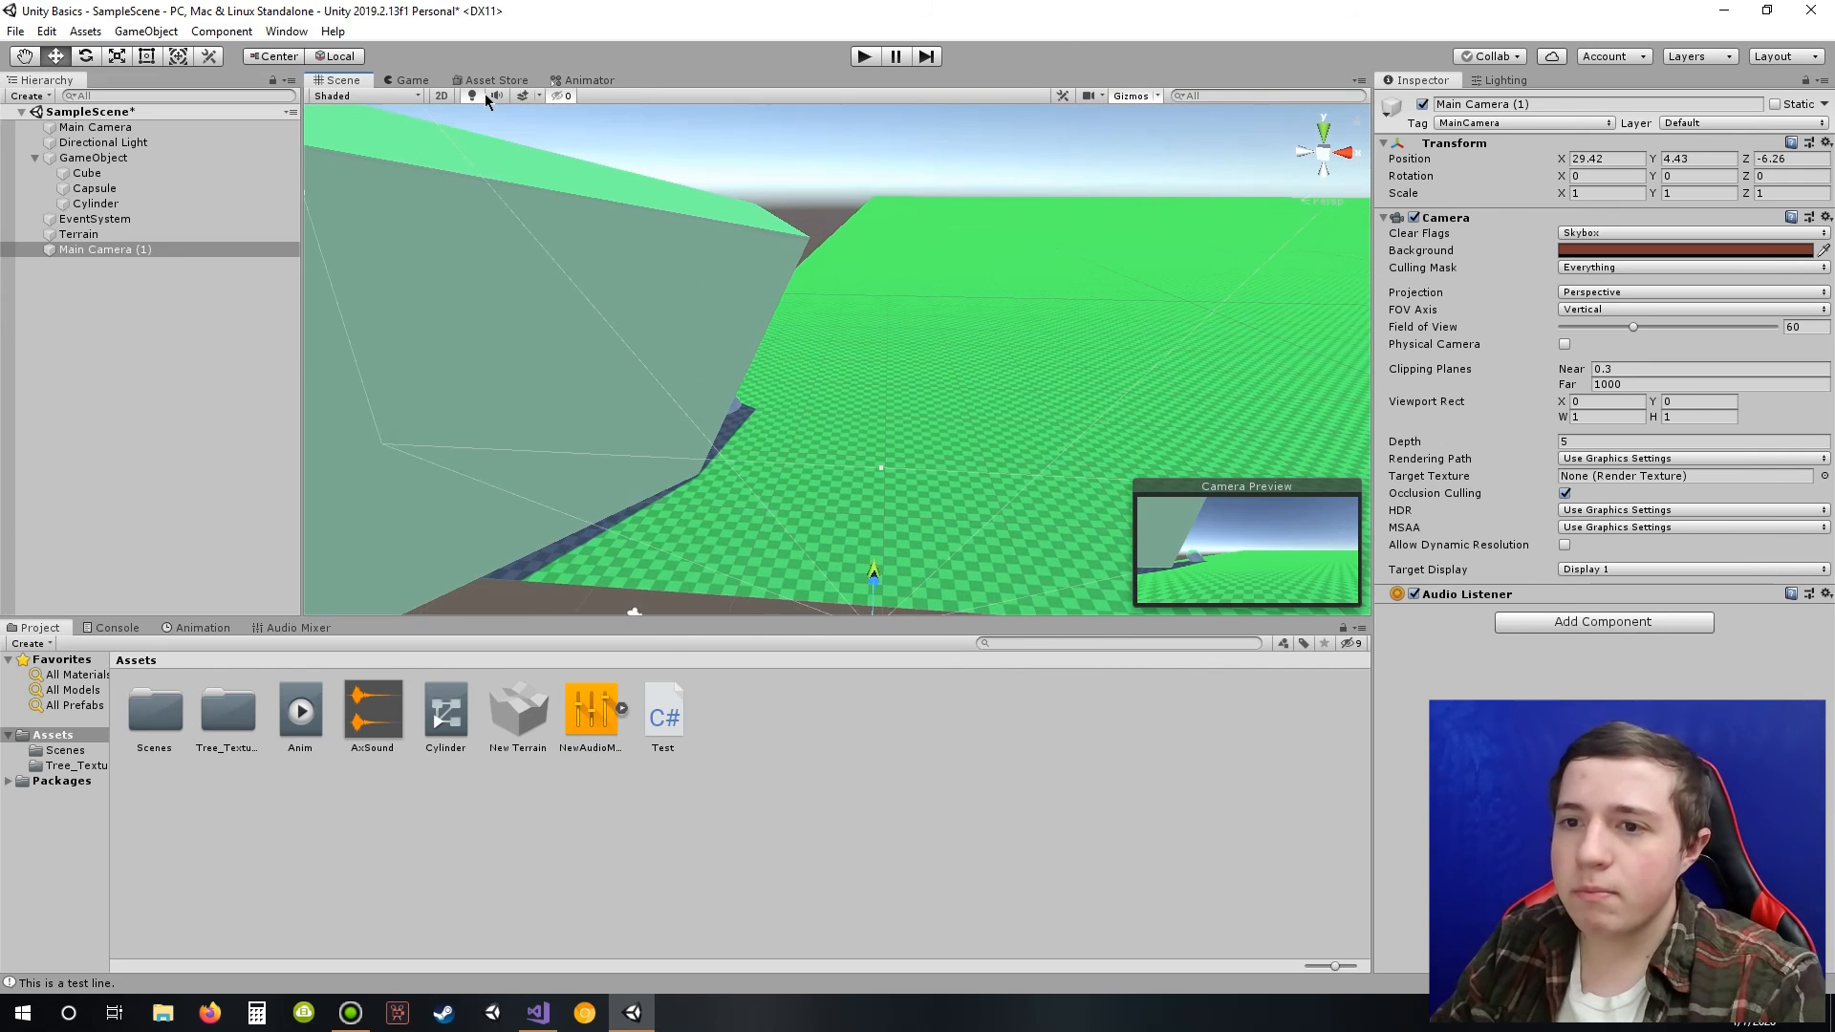
{"action": "left_click", "coordinate": [471, 95]}
{"action": "left_click", "coordinate": [471, 95]}
{"action": "left_click", "coordinate": [472, 97]}
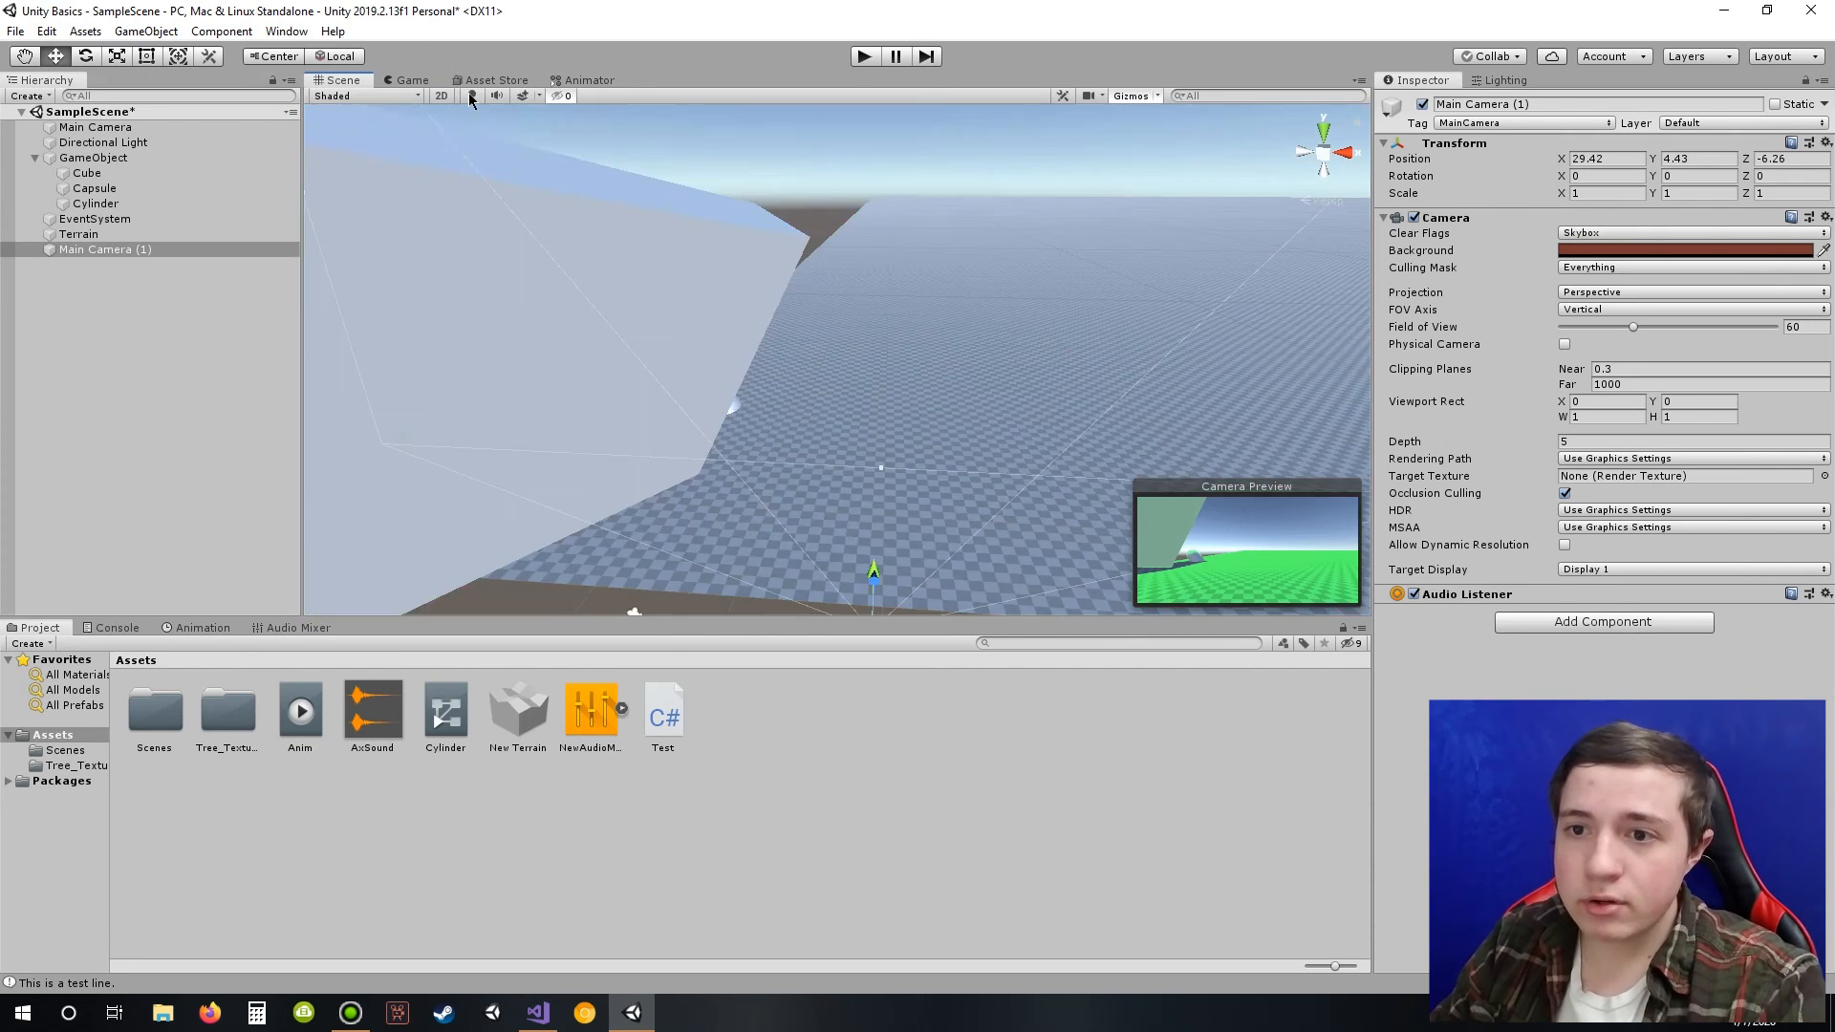
{"action": "right_click_drag", "start_coordinate": [999, 258], "coordinate": [950, 296]}
{"action": "middle_click_drag", "start_coordinate": [960, 216], "coordinate": [796, 360]}
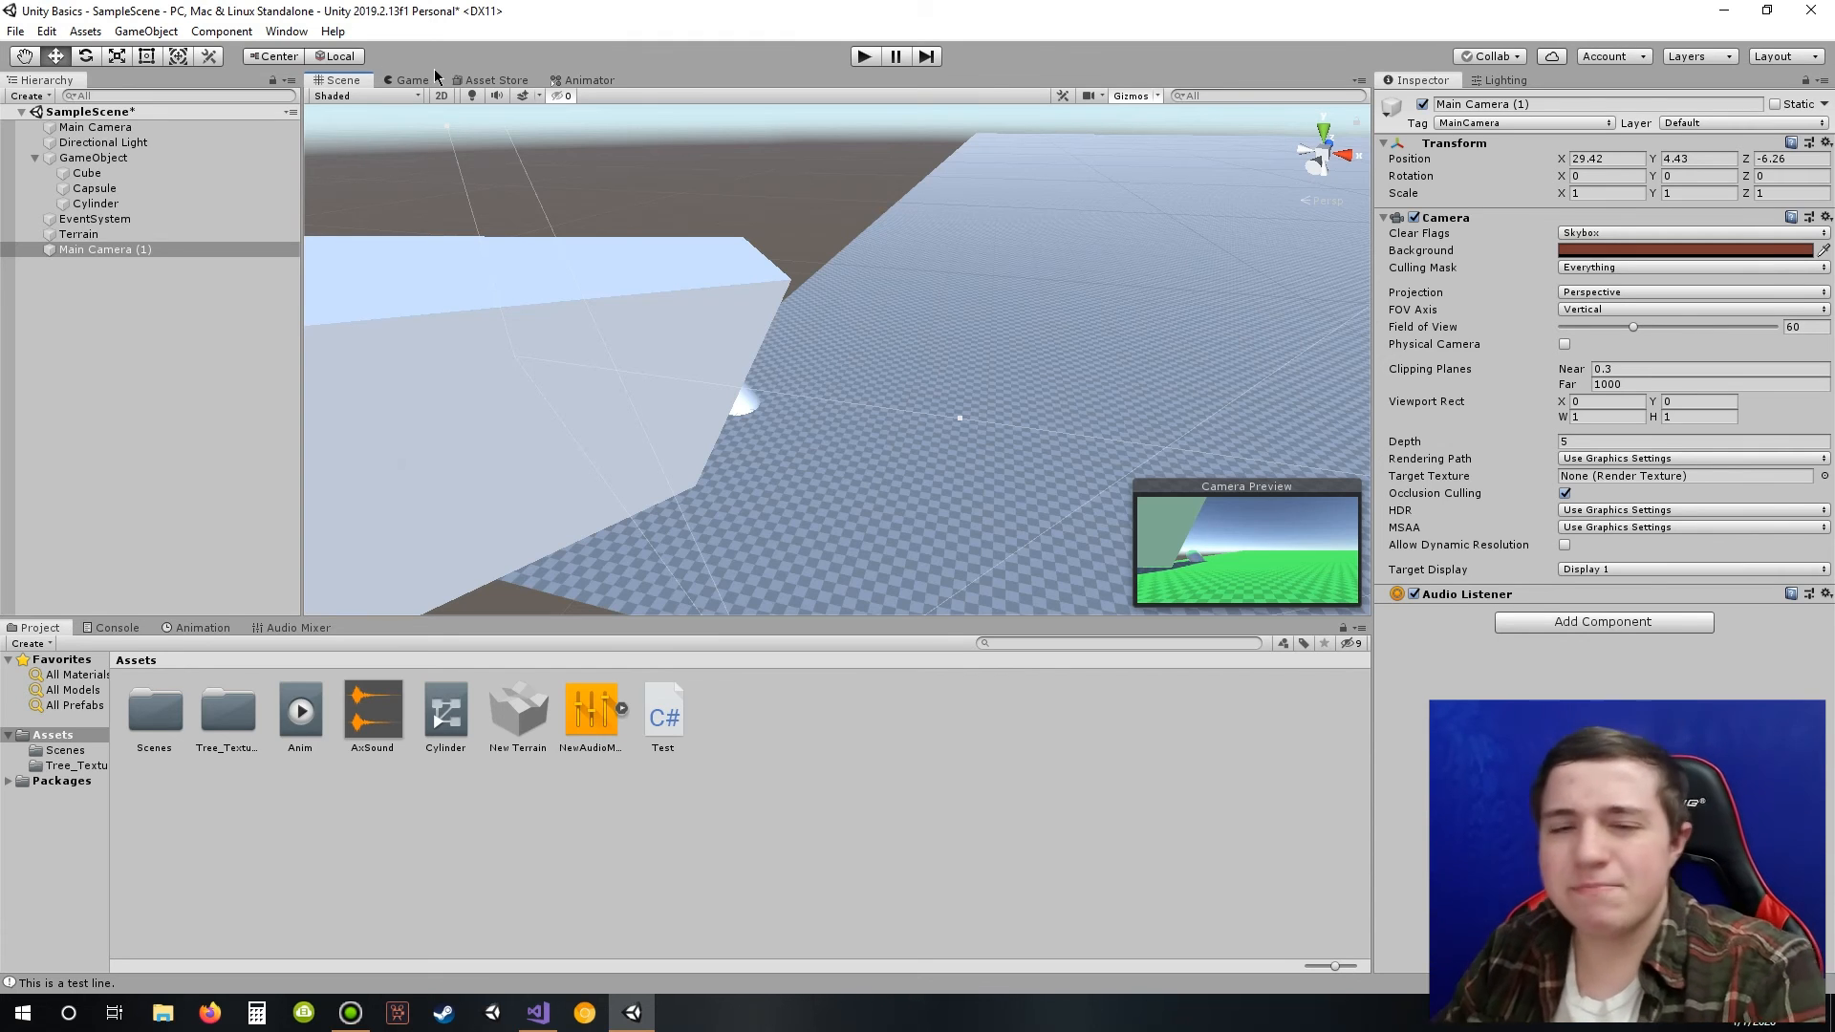
Step: Switch the editor layout to Default, 2 by 3 and 4 Split in turn to compare the window arrangements
{"action": "left_click", "coordinate": [1770, 55]}
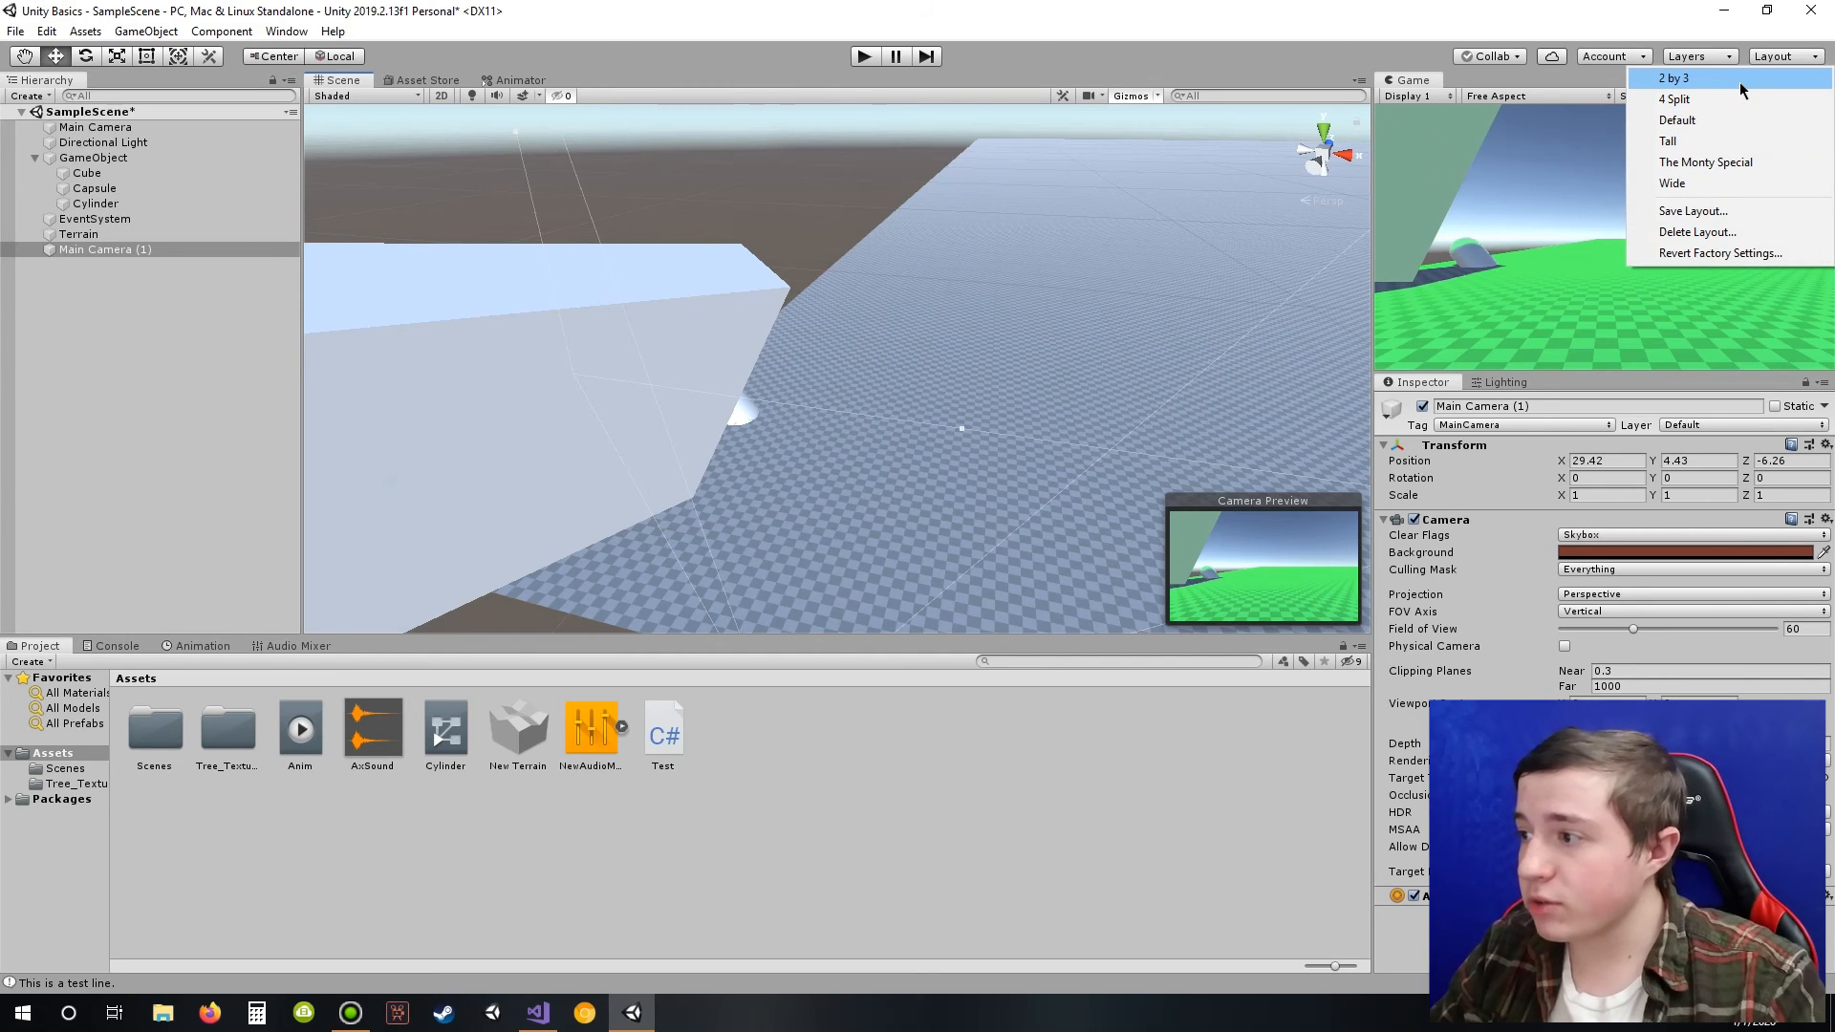
{"action": "left_click", "coordinate": [1726, 121]}
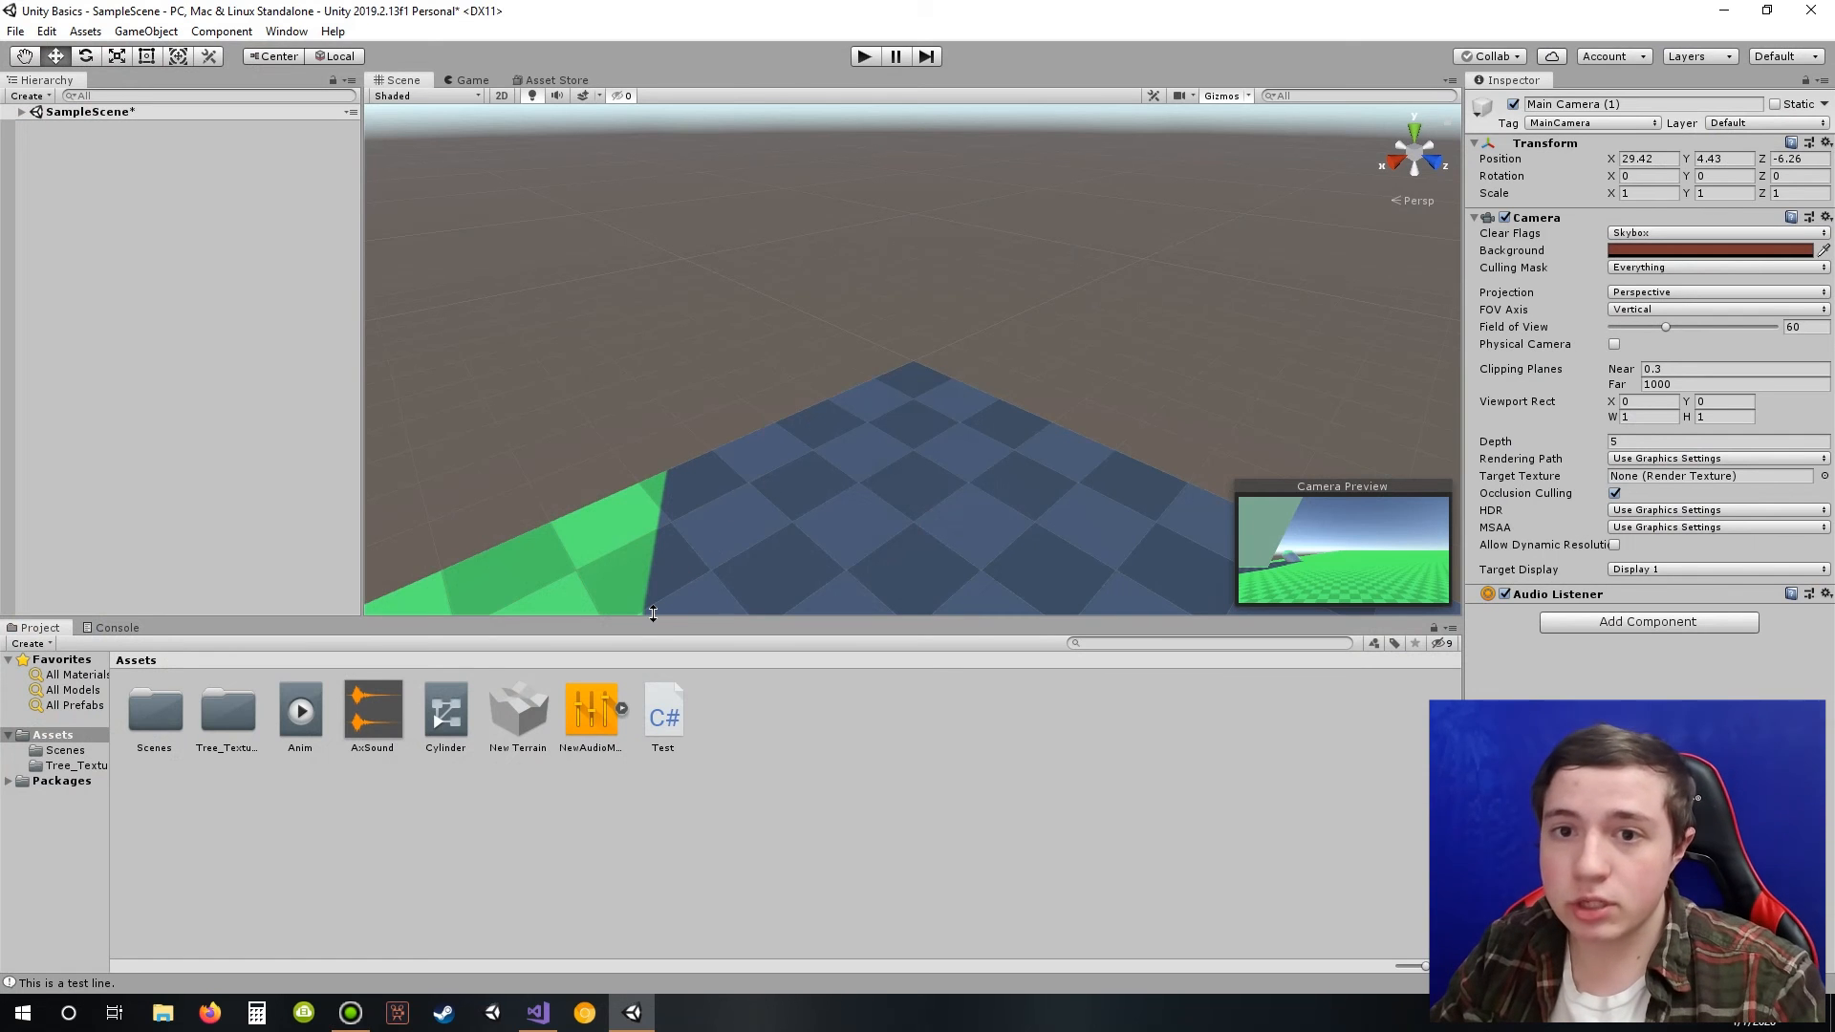
{"action": "left_click", "coordinate": [1794, 58]}
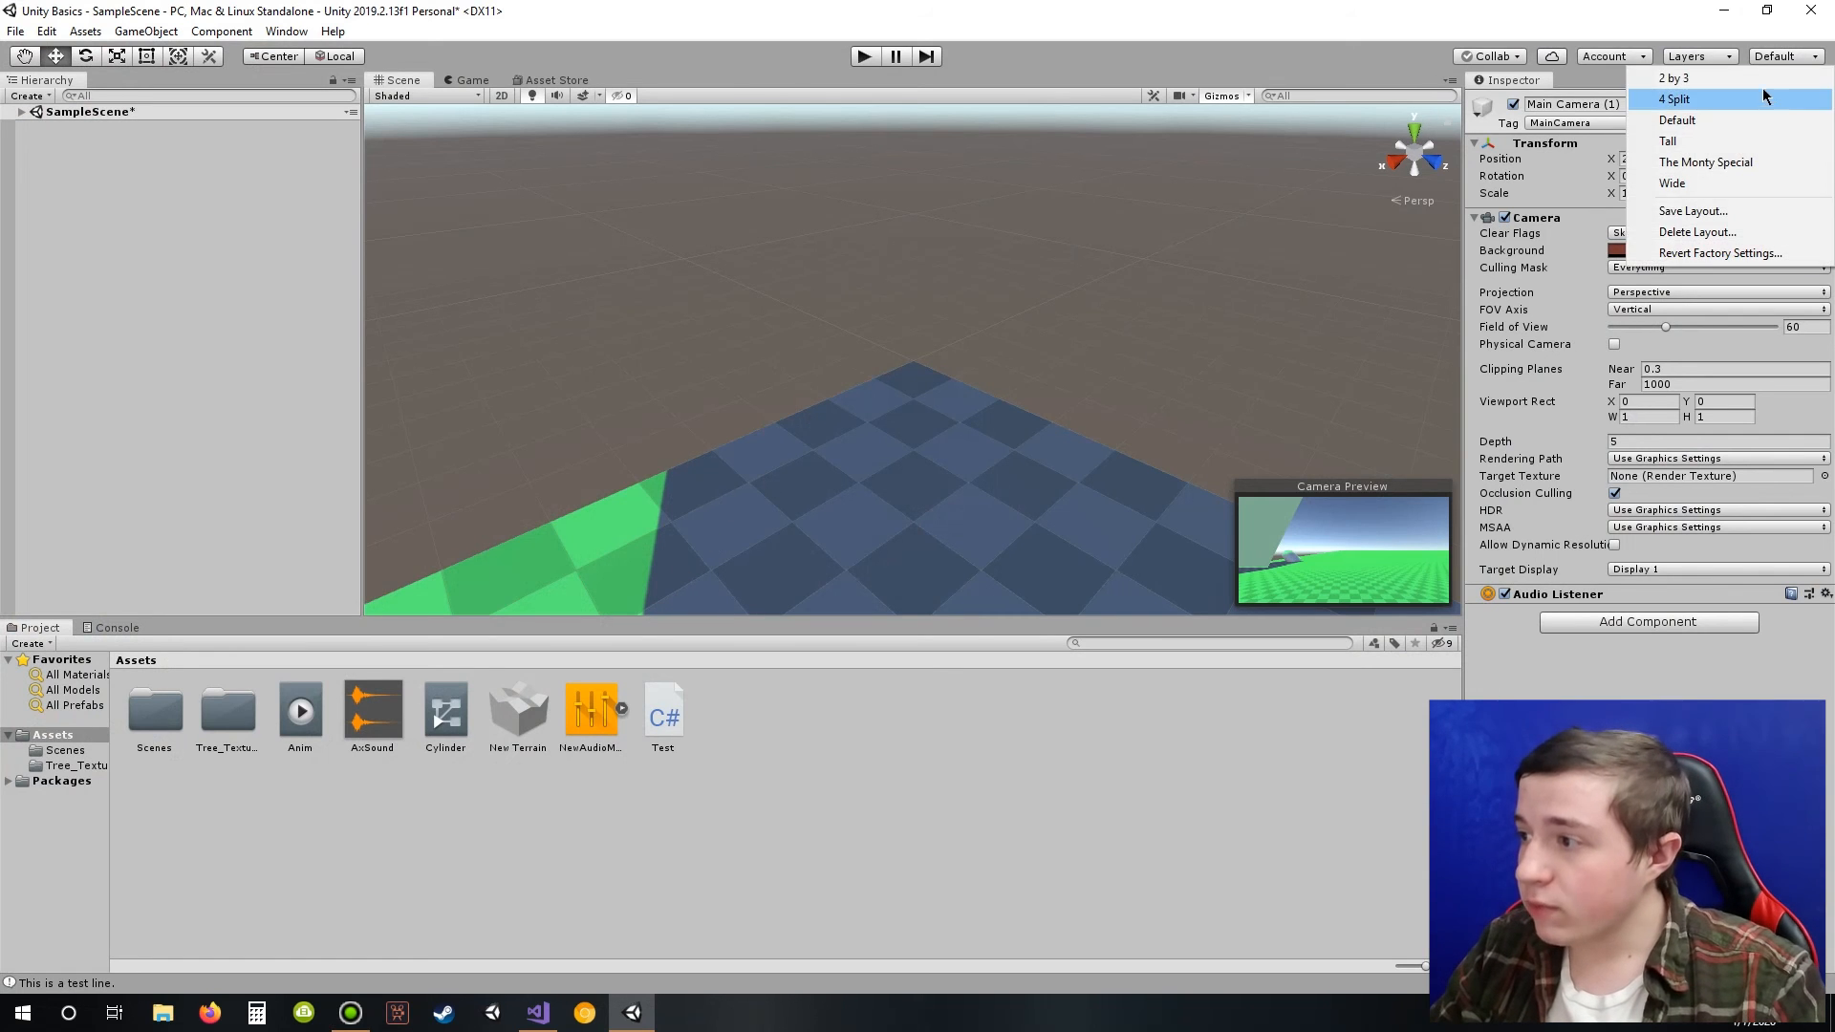
{"action": "left_click", "coordinate": [1674, 78]}
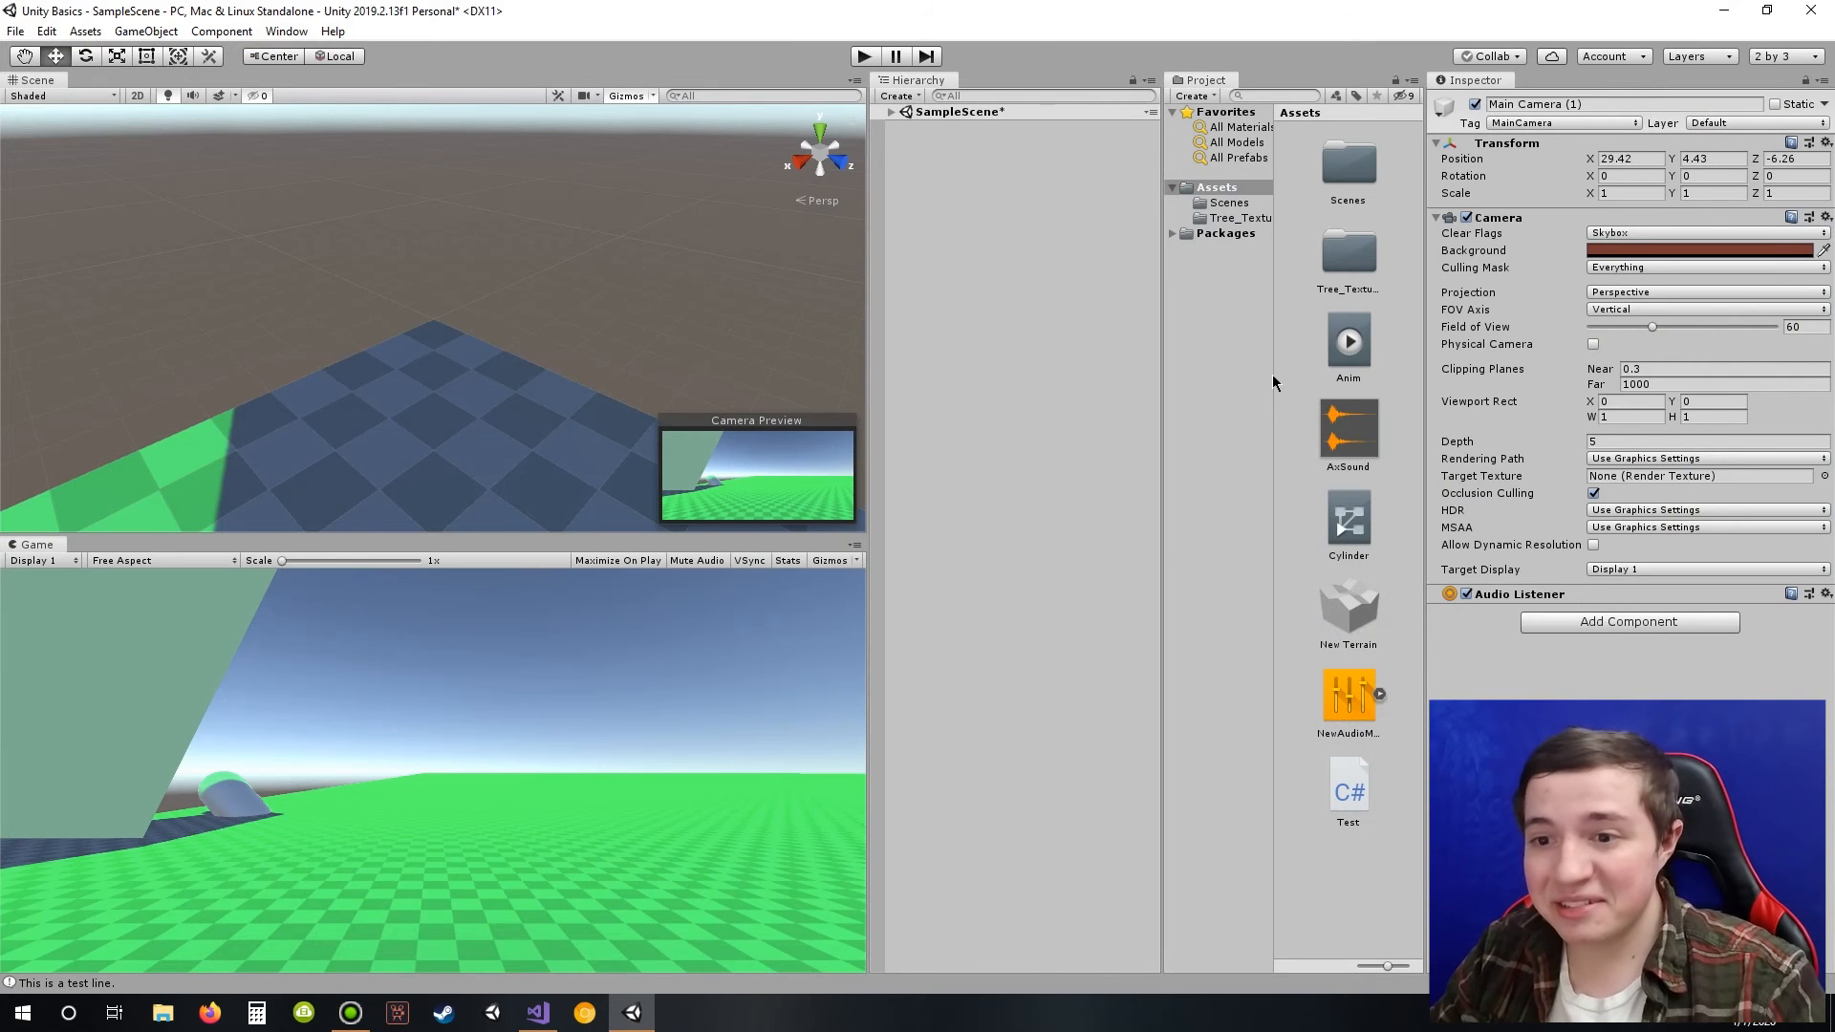
{"action": "left_click", "coordinate": [1785, 59]}
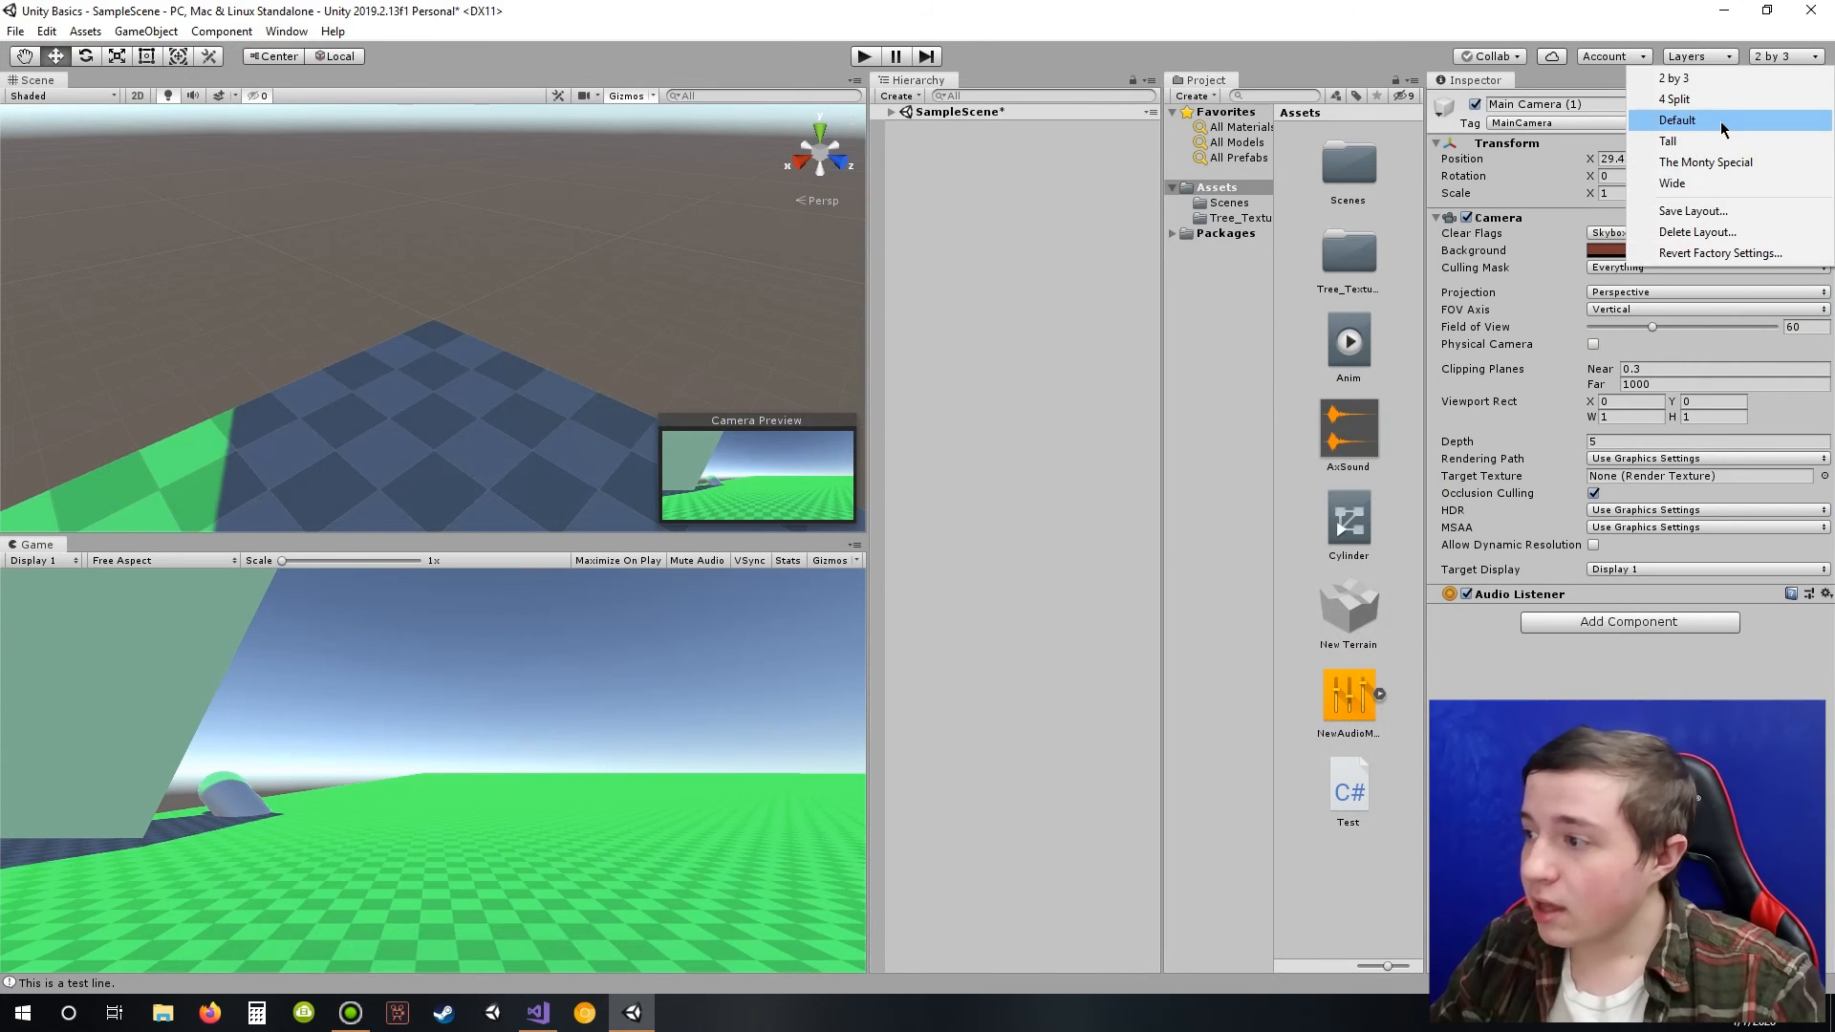
{"action": "left_click", "coordinate": [1718, 105]}
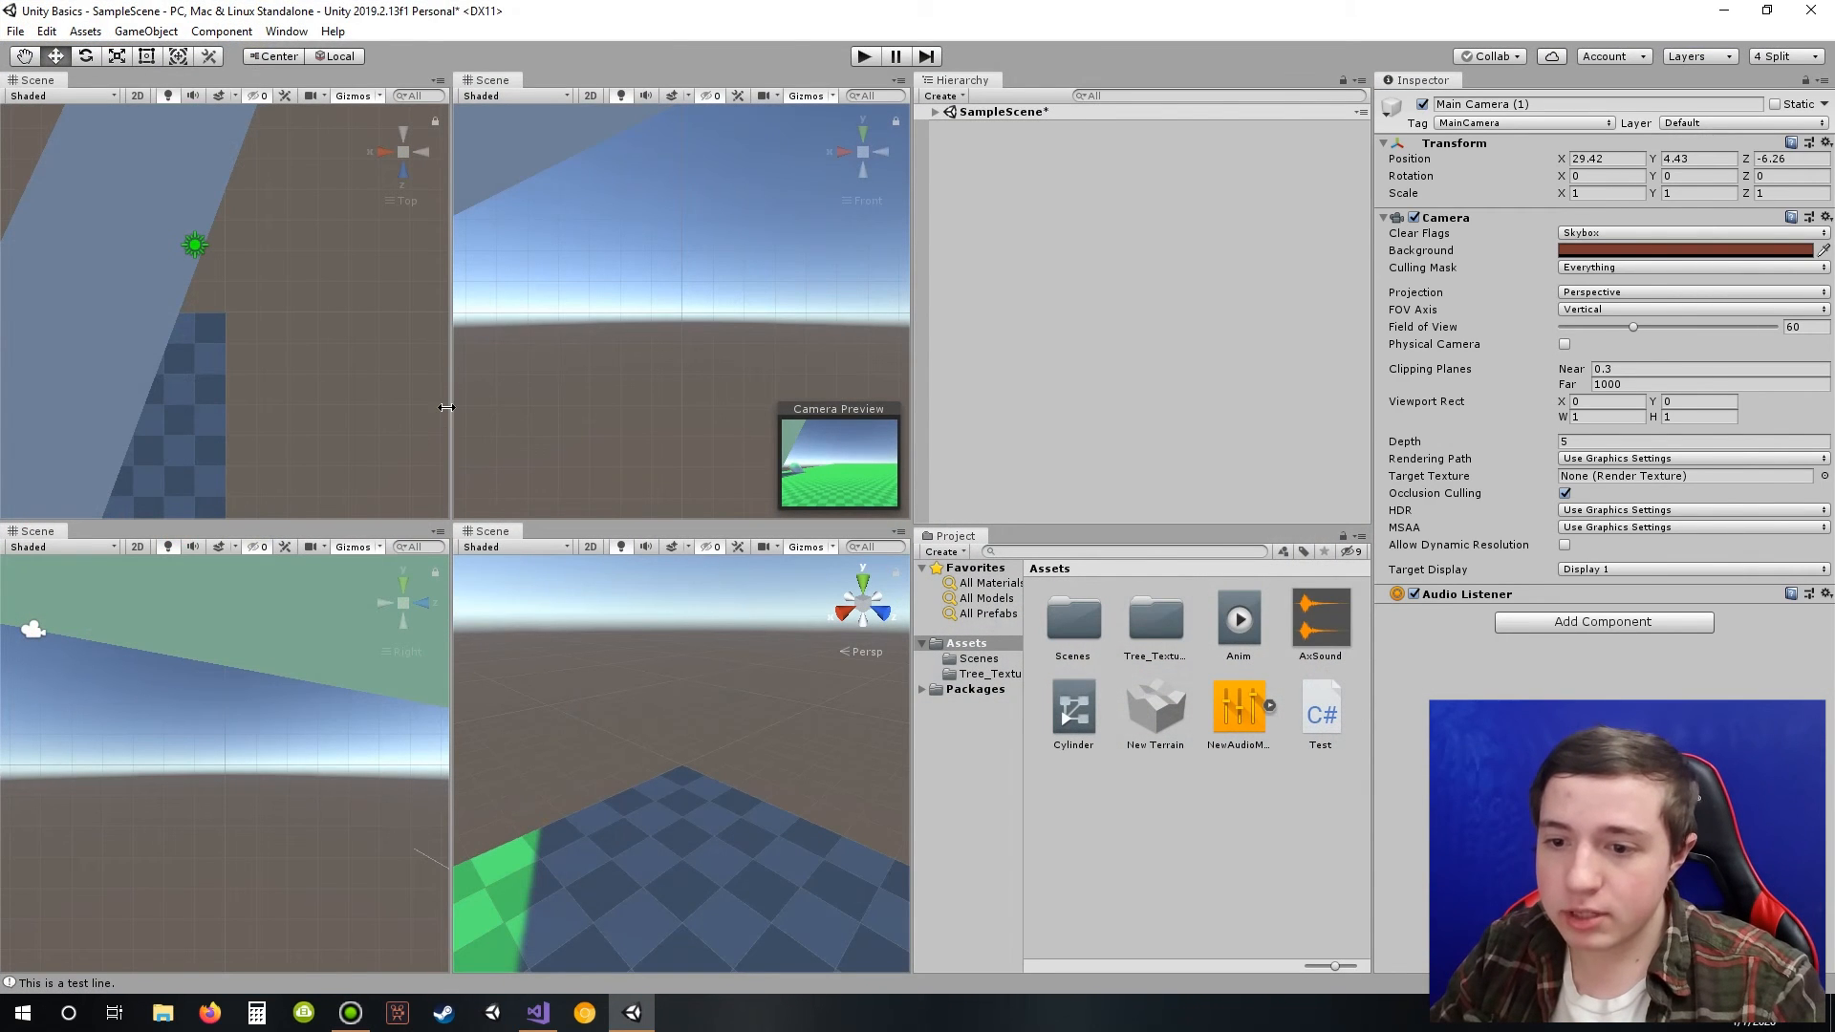
Step: Try the Tall and Wide editor layouts and load the custom layout The Monty Special
{"action": "left_click", "coordinate": [1774, 63]}
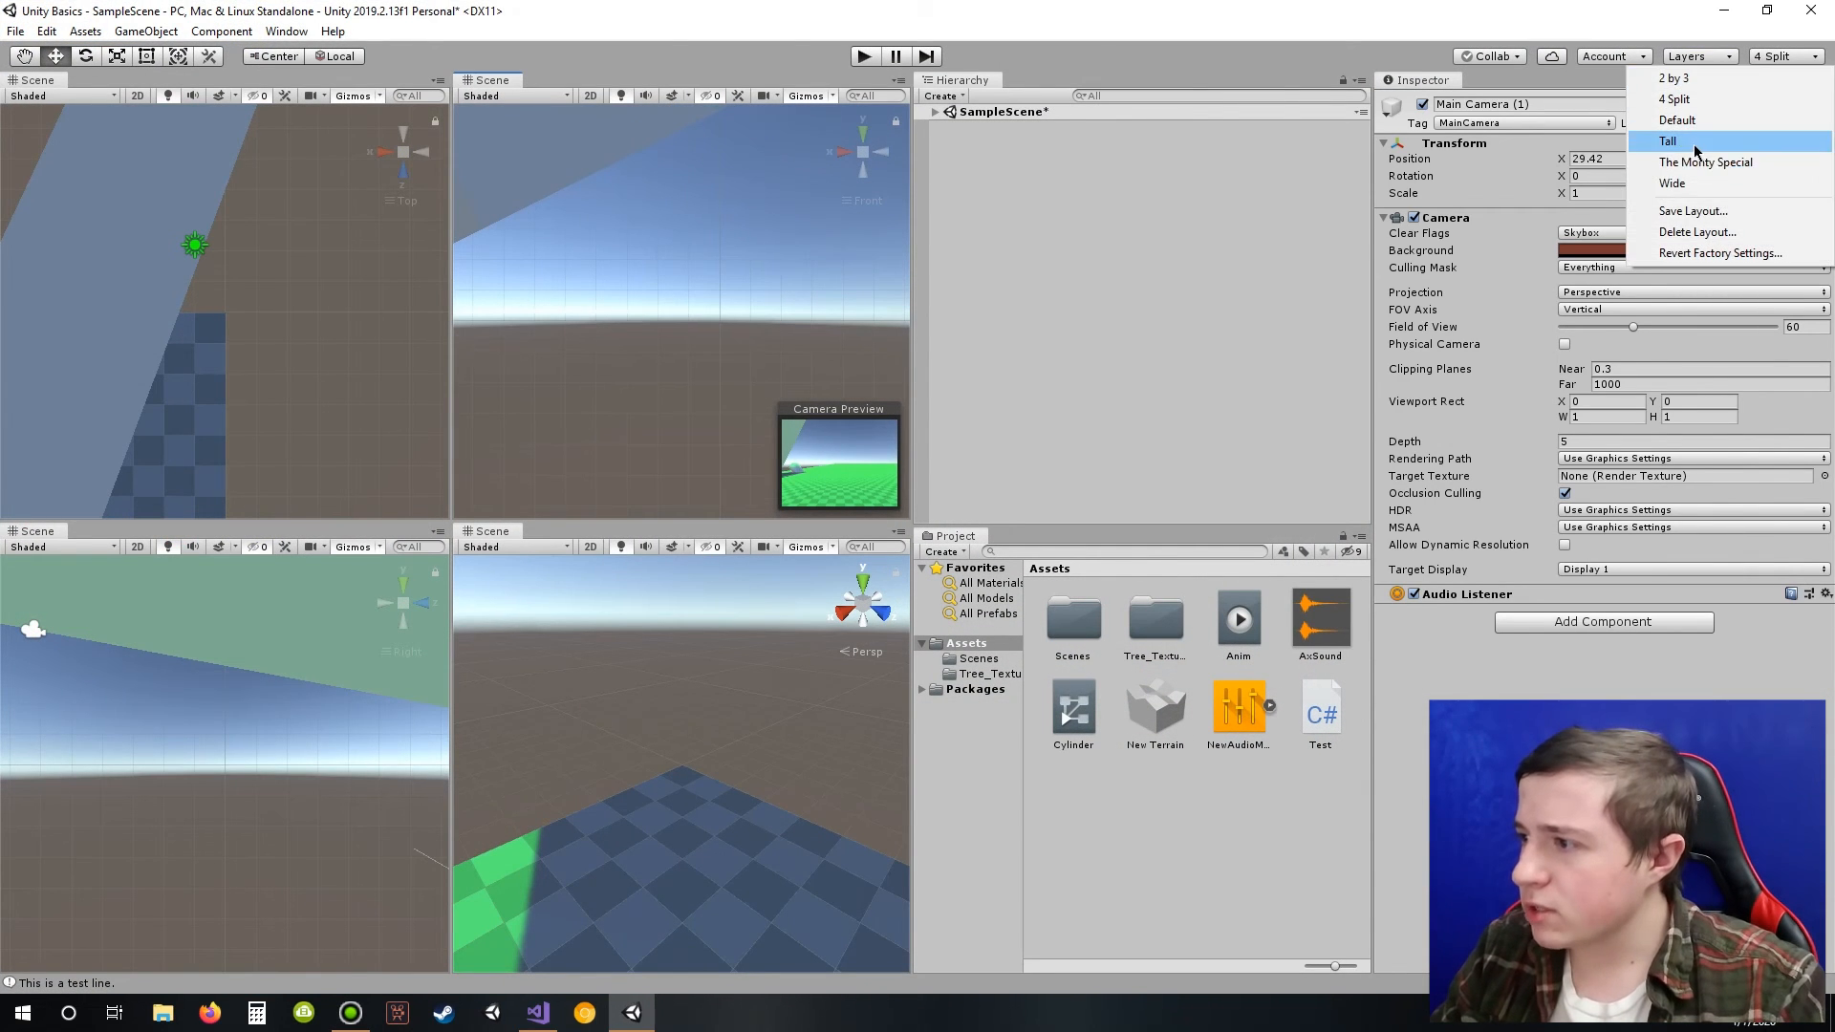
{"action": "left_click", "coordinate": [1694, 144]}
{"action": "left_click", "coordinate": [1776, 56]}
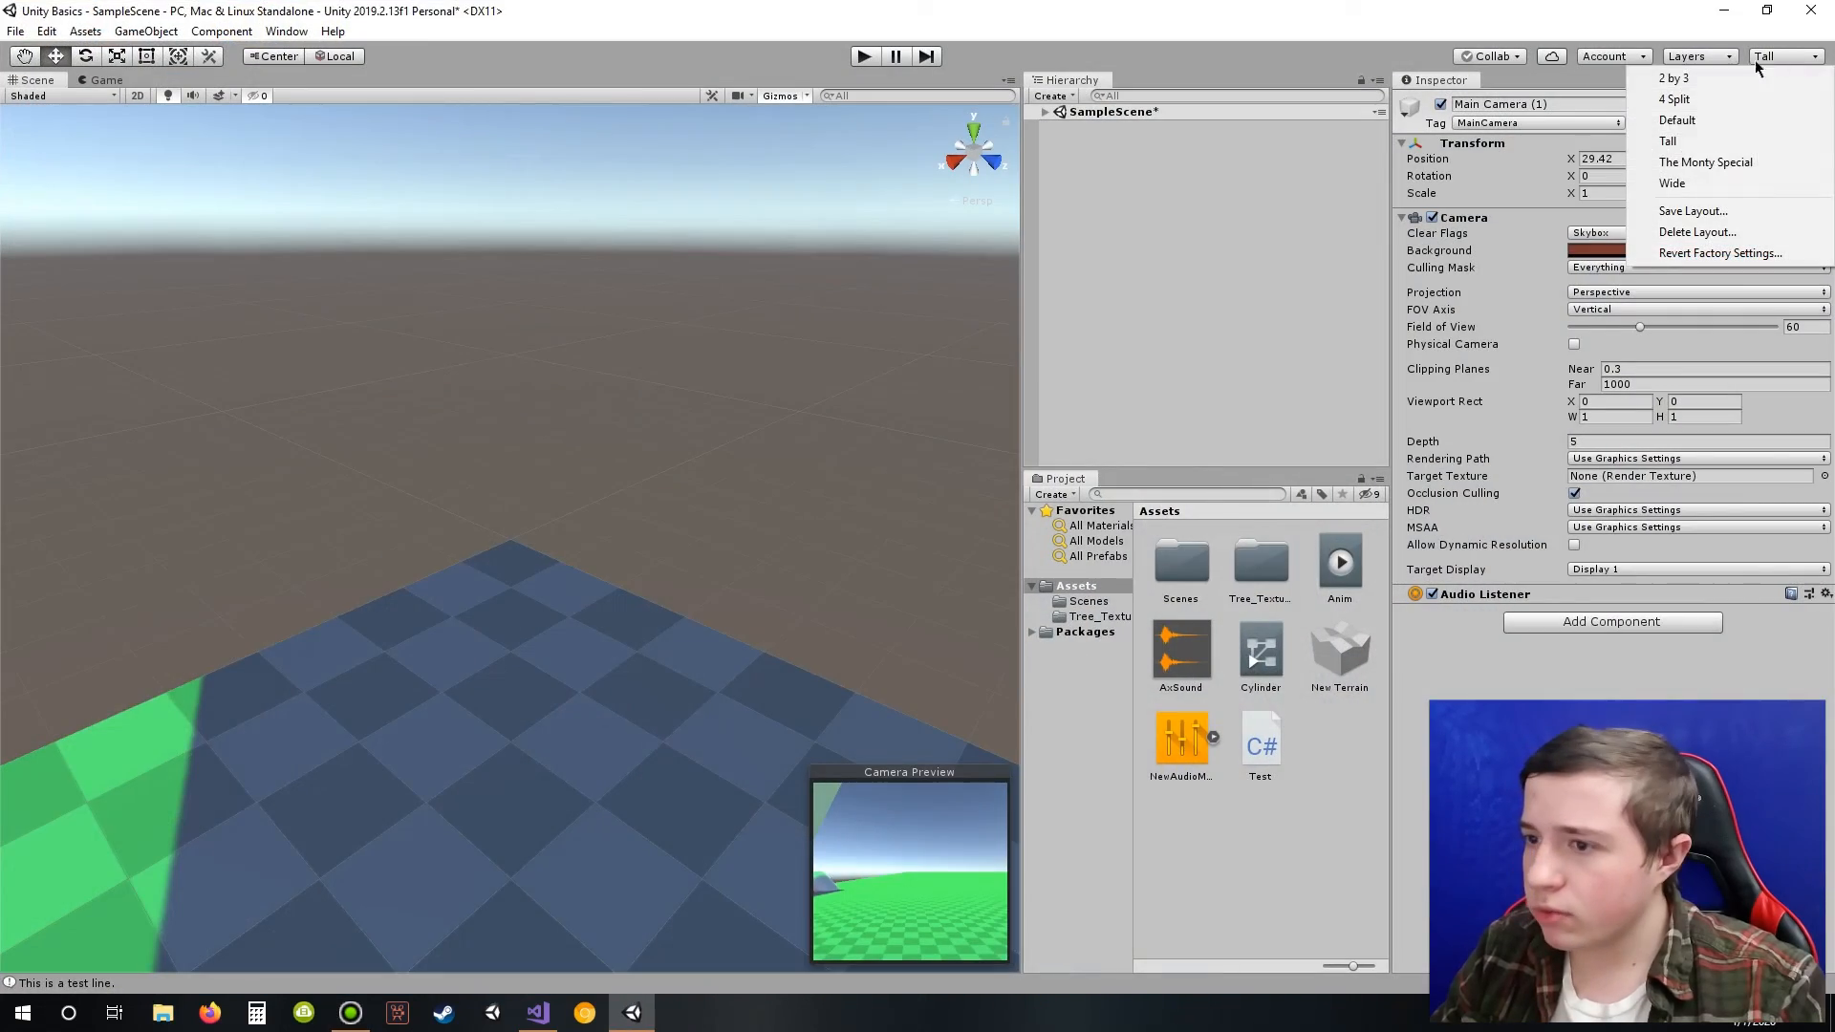
{"action": "left_click", "coordinate": [1701, 182]}
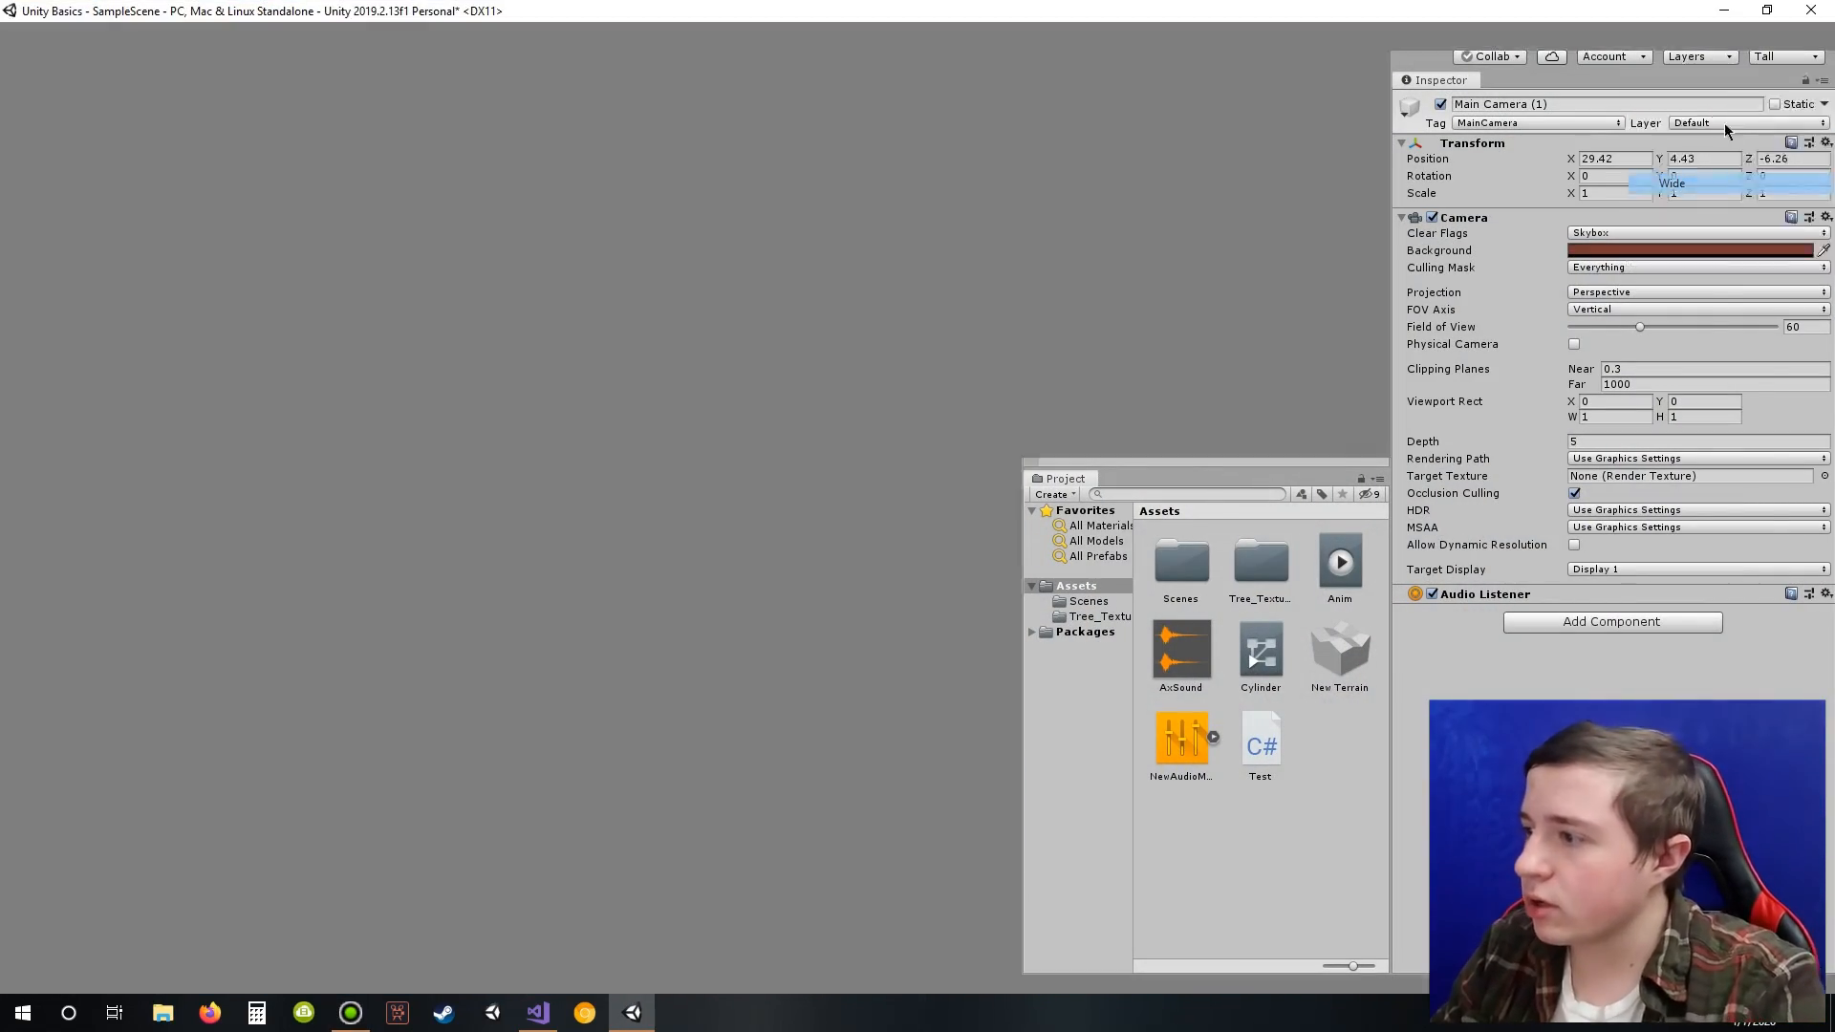
{"action": "left_click", "coordinate": [1776, 59]}
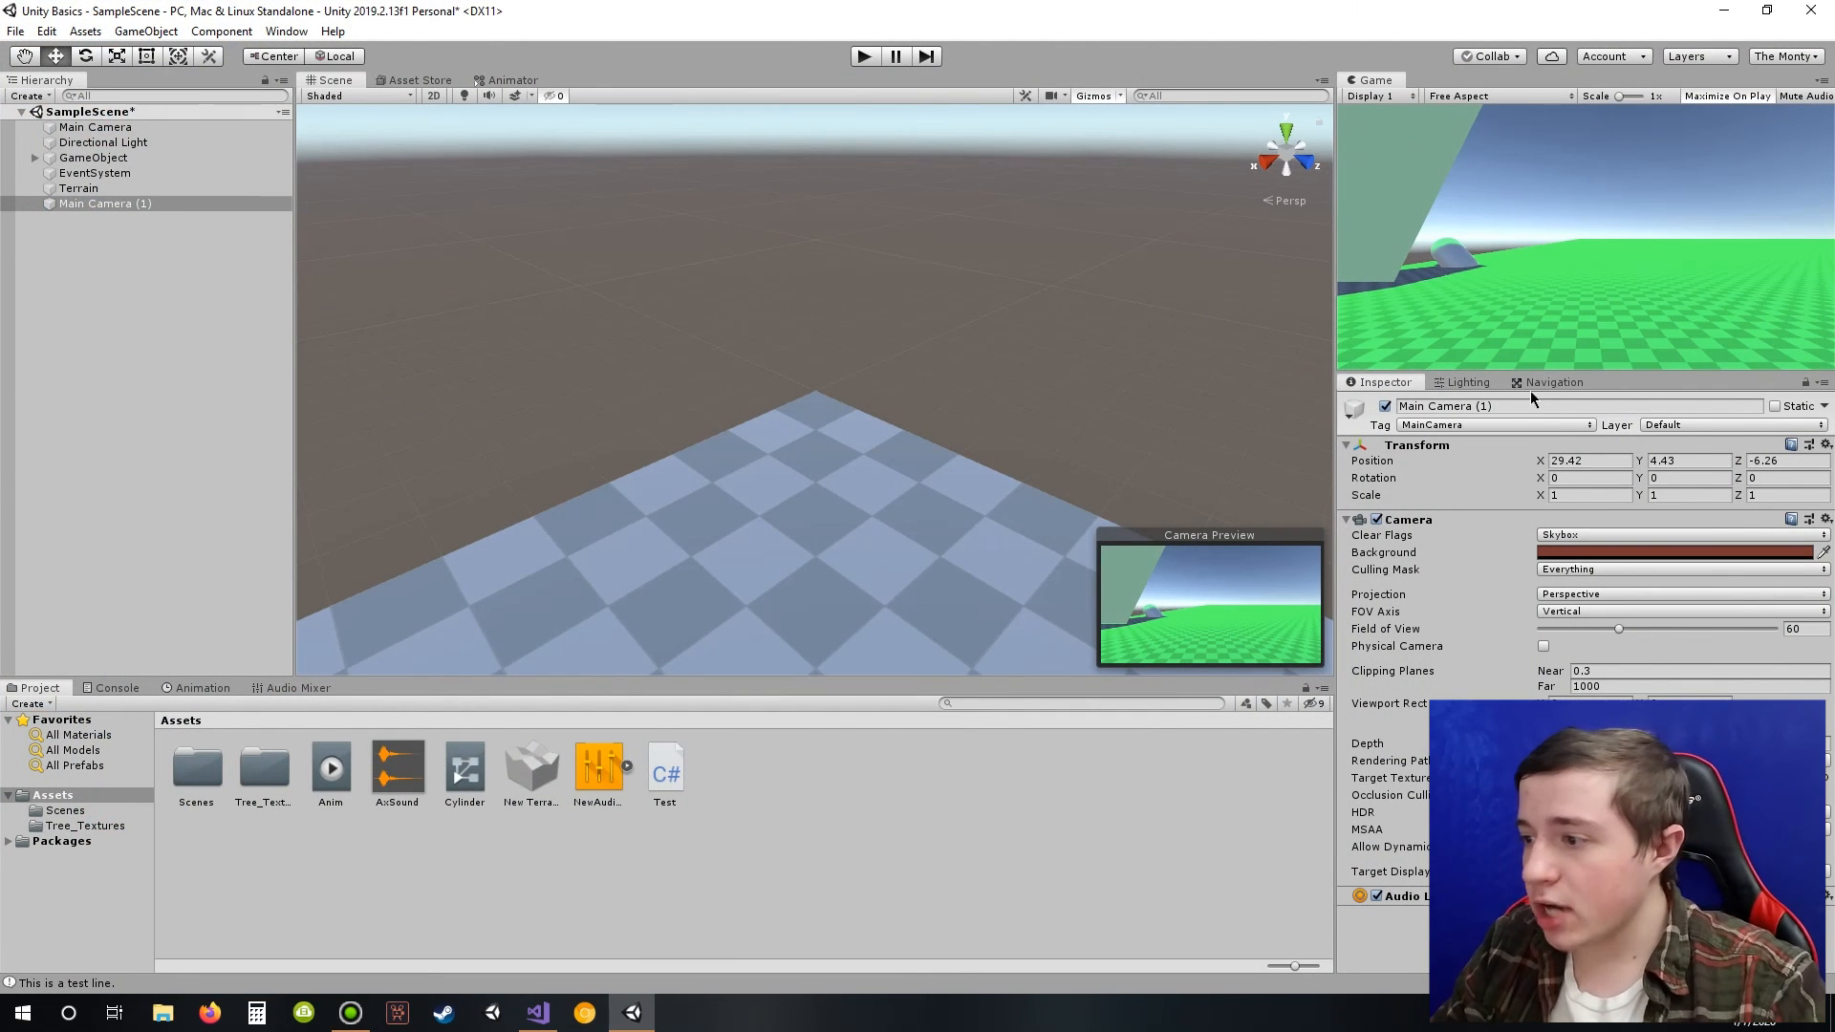
Step: Show the Navigation window and return to the Inspector of Main Camera (1)
{"action": "left_click", "coordinate": [1534, 382]}
{"action": "left_click", "coordinate": [1502, 405]}
{"action": "left_click", "coordinate": [1410, 383]}
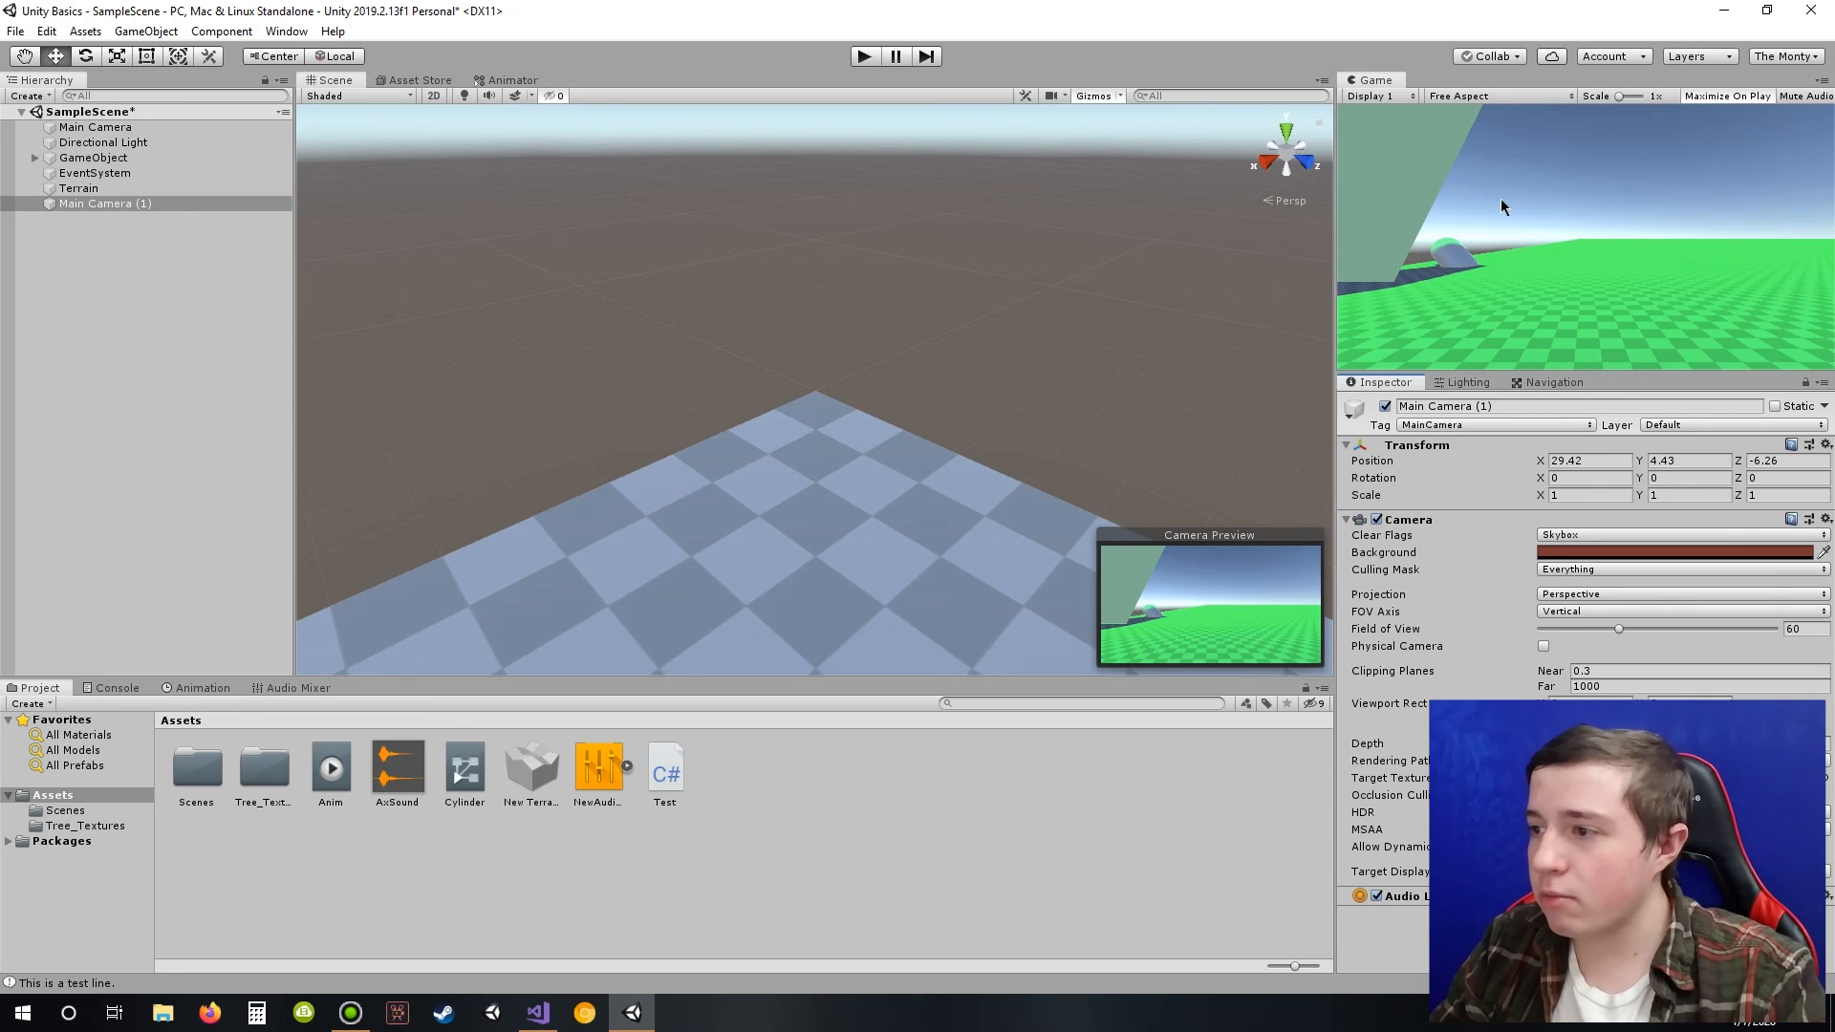
Step: Examine the large cube and the capsule on the terrain from several angles in the Scene view
{"action": "scroll", "coordinate": [899, 353], "scroll_direction": "down", "scroll_amount": 5}
{"action": "middle_click_drag", "start_coordinate": [870, 371], "coordinate": [686, 441]}
{"action": "right_click_drag", "start_coordinate": [685, 439], "coordinate": [916, 394]}
{"action": "right_click_drag", "start_coordinate": [774, 388], "coordinate": [925, 363]}
{"action": "scroll", "coordinate": [755, 420], "scroll_direction": "down", "scroll_amount": 2}
{"action": "middle_click_drag", "start_coordinate": [750, 430], "coordinate": [747, 378]}
{"action": "right_click_drag", "start_coordinate": [747, 377], "coordinate": [781, 350]}
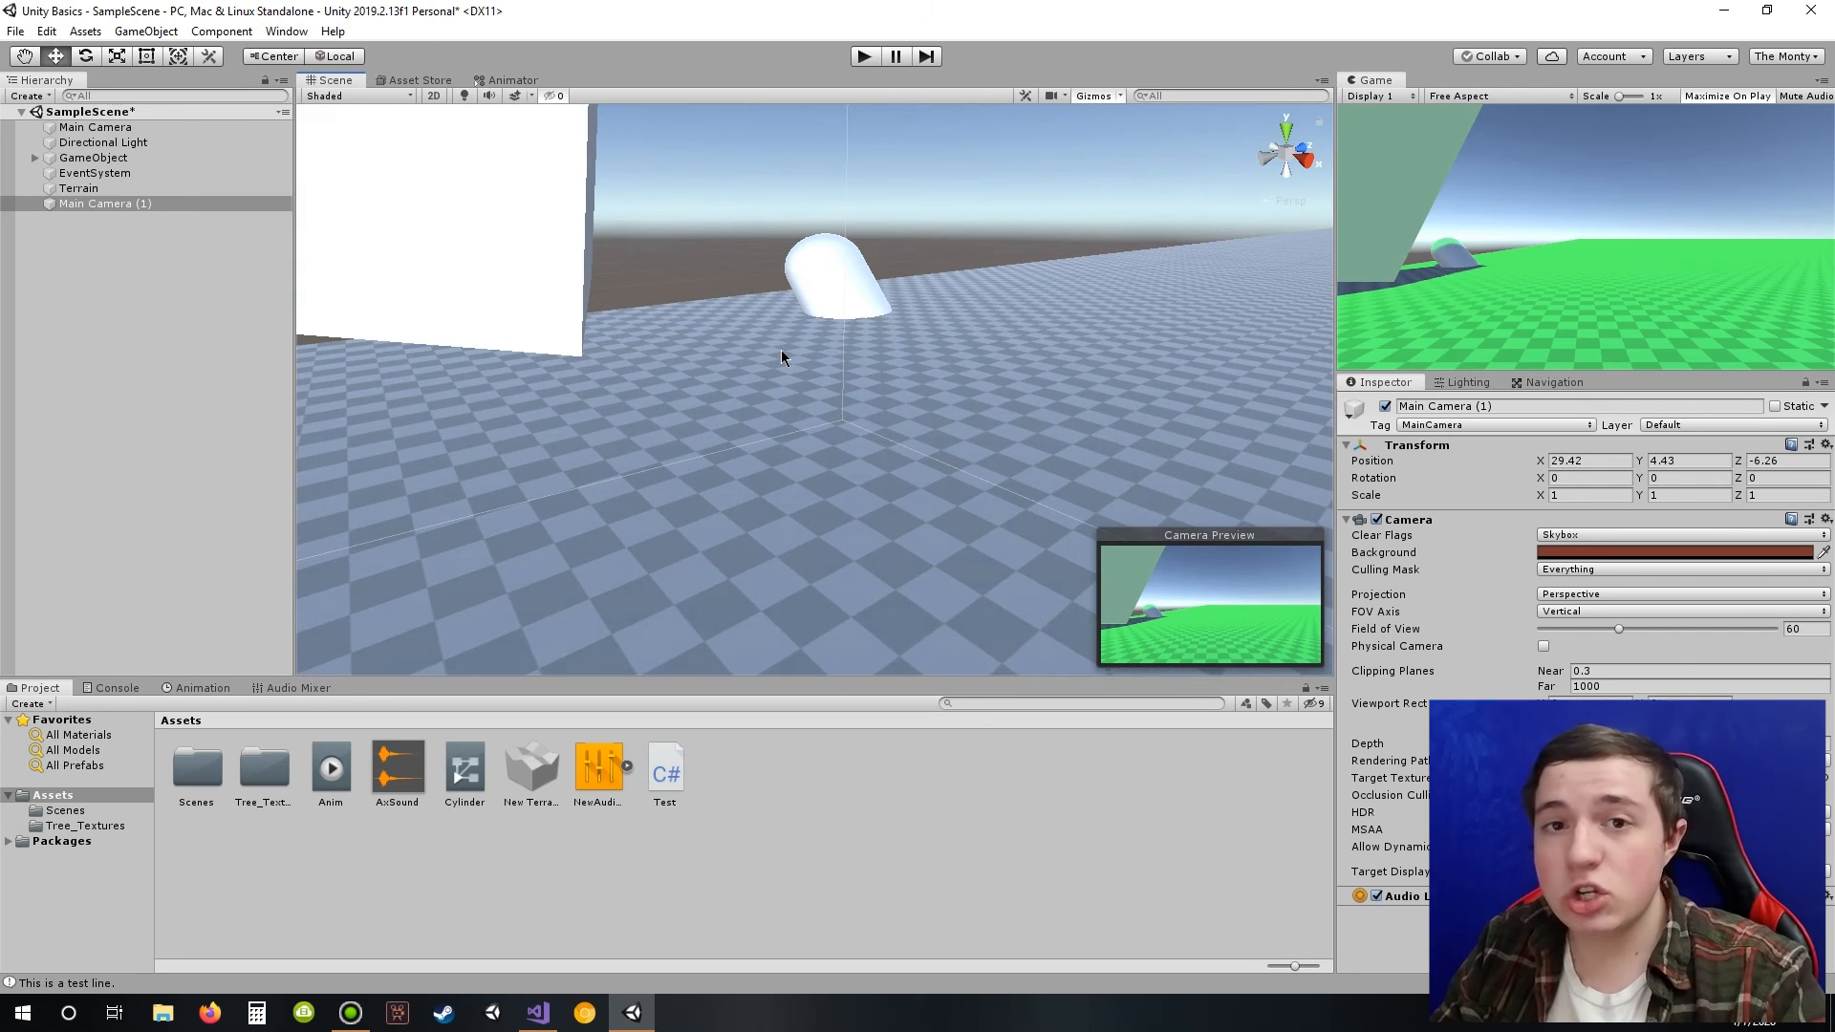
{"action": "right_click_drag", "start_coordinate": [849, 360], "coordinate": [797, 383]}
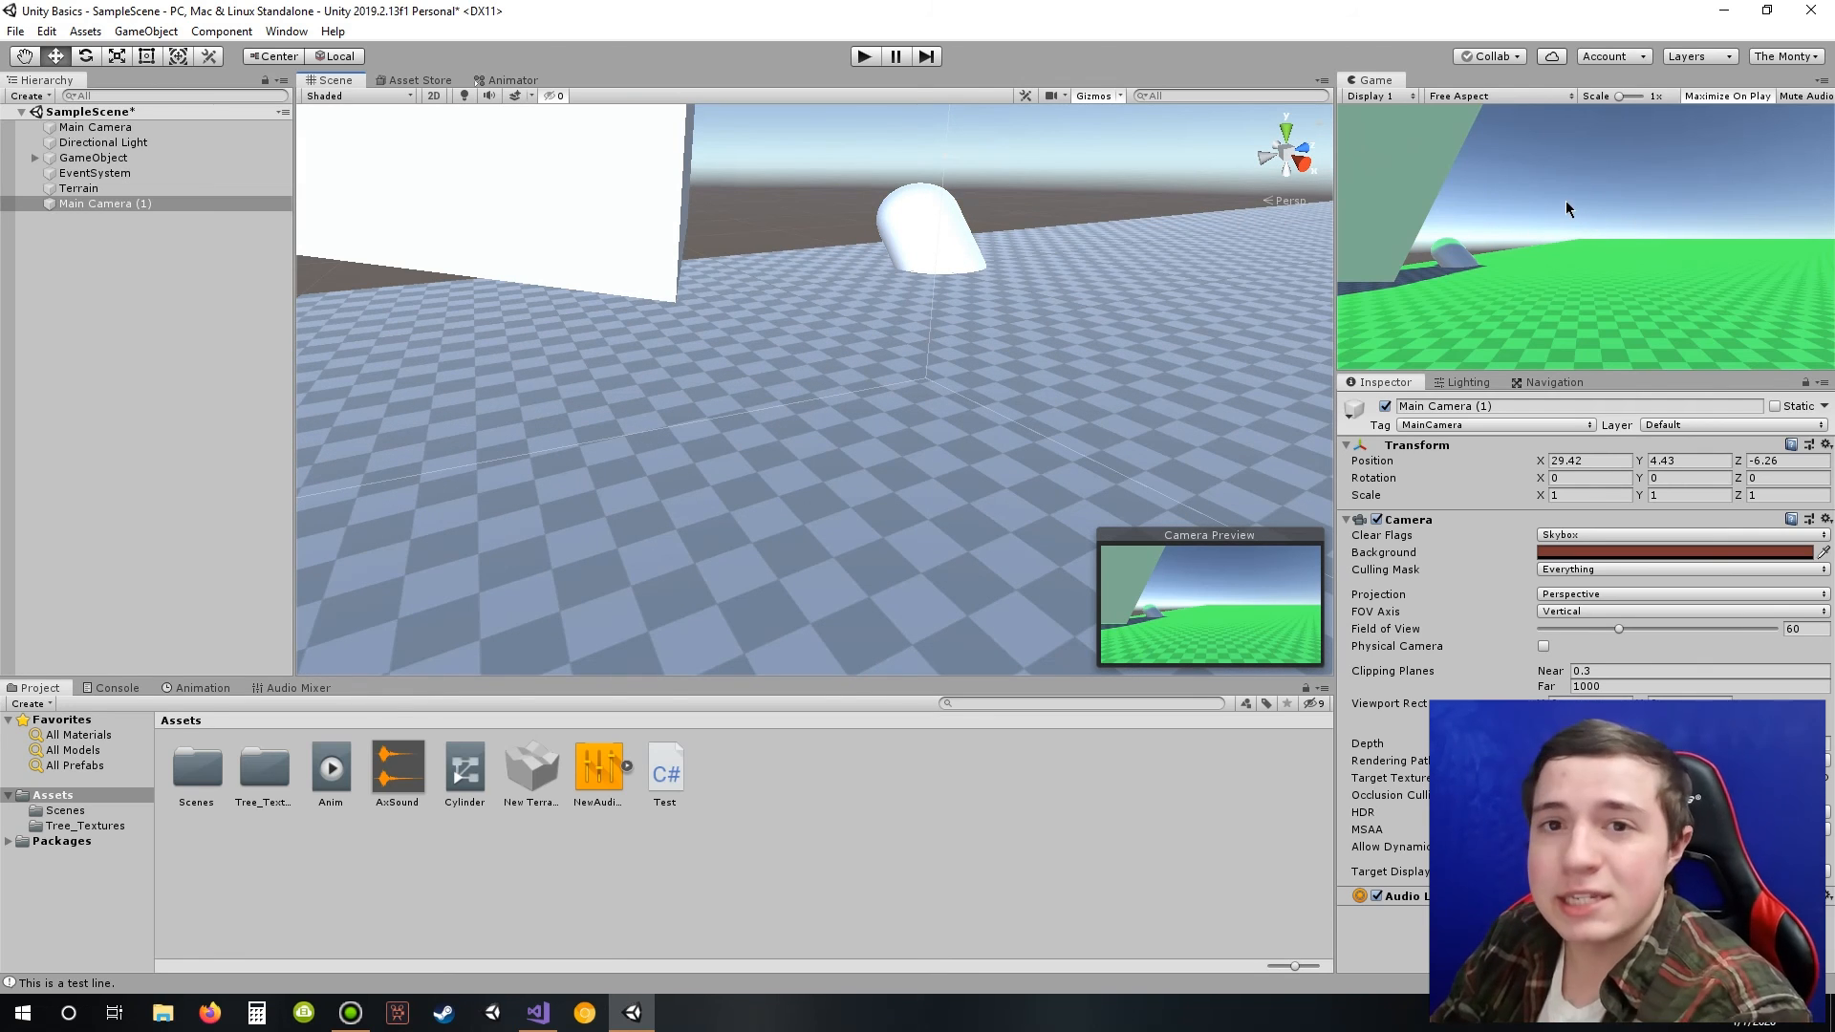
{"action": "right_click_drag", "start_coordinate": [1139, 274], "coordinate": [816, 112]}
Step: Toggle Maximize On Play off and back on, play the scene with the Game view maximized, and stop play mode
{"action": "left_click", "coordinate": [1757, 98]}
{"action": "left_click", "coordinate": [1756, 98]}
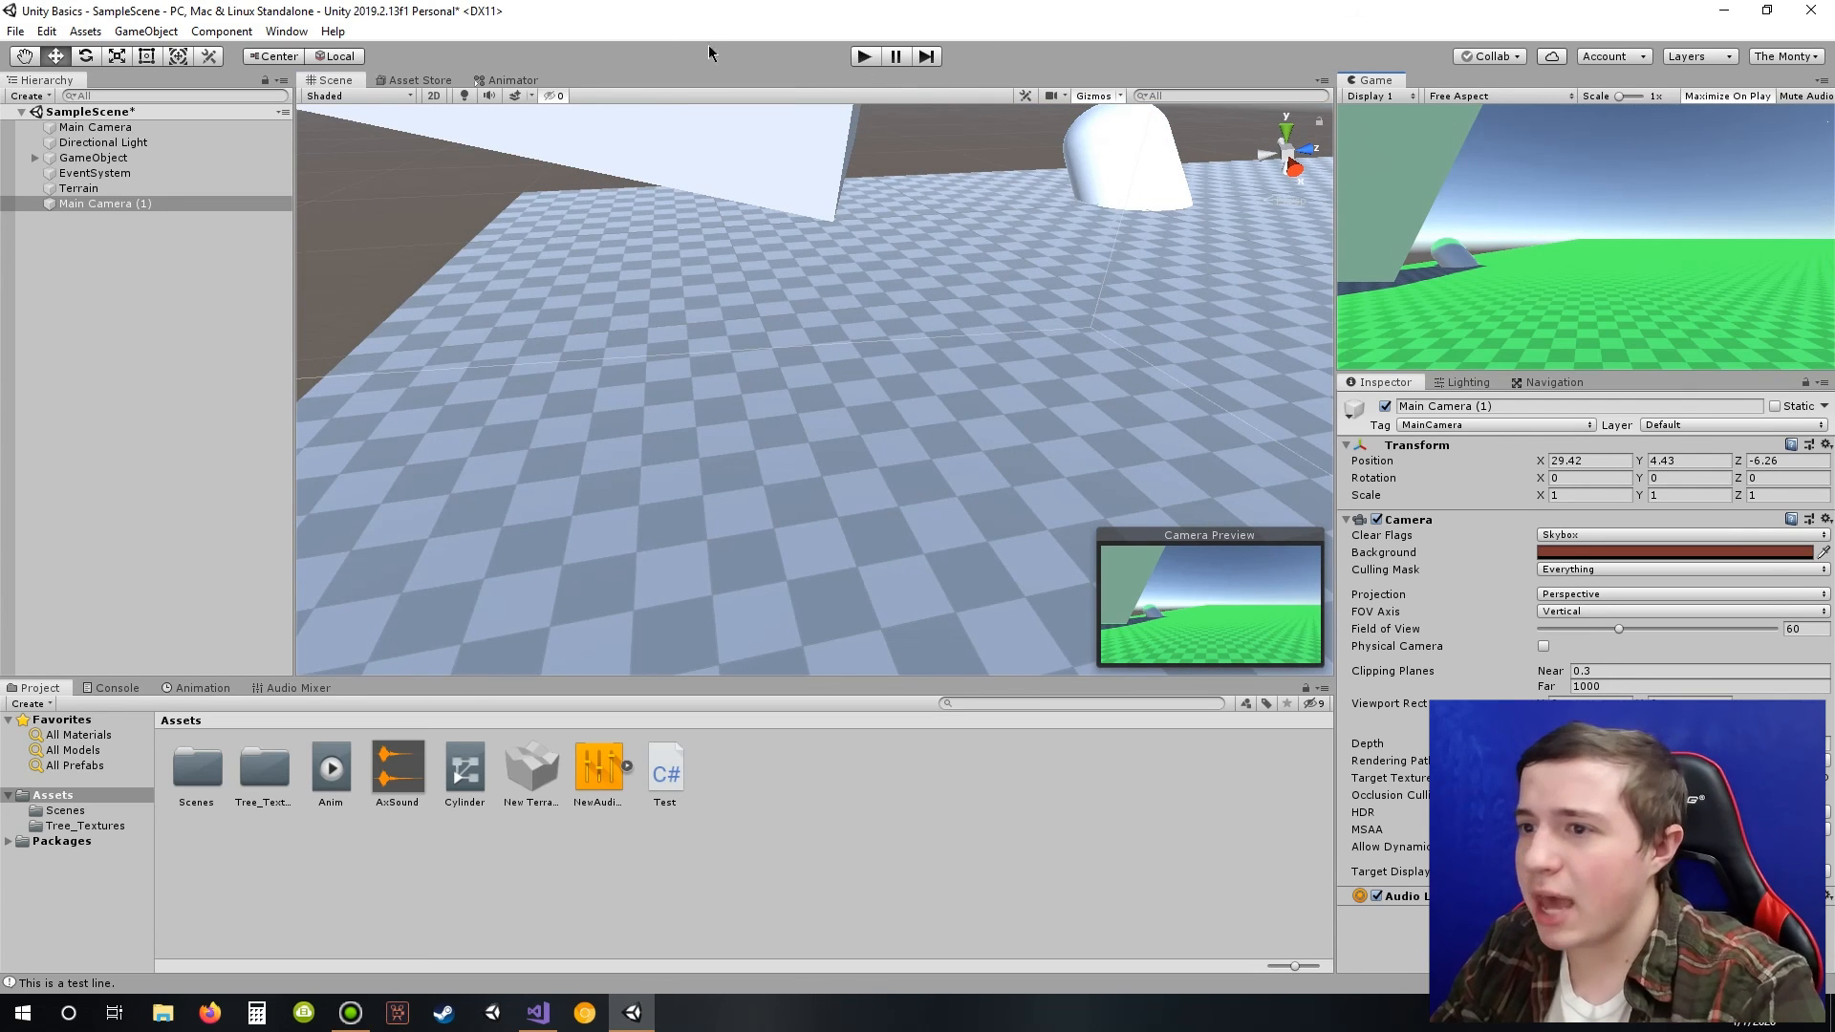
{"action": "left_click", "coordinate": [869, 58]}
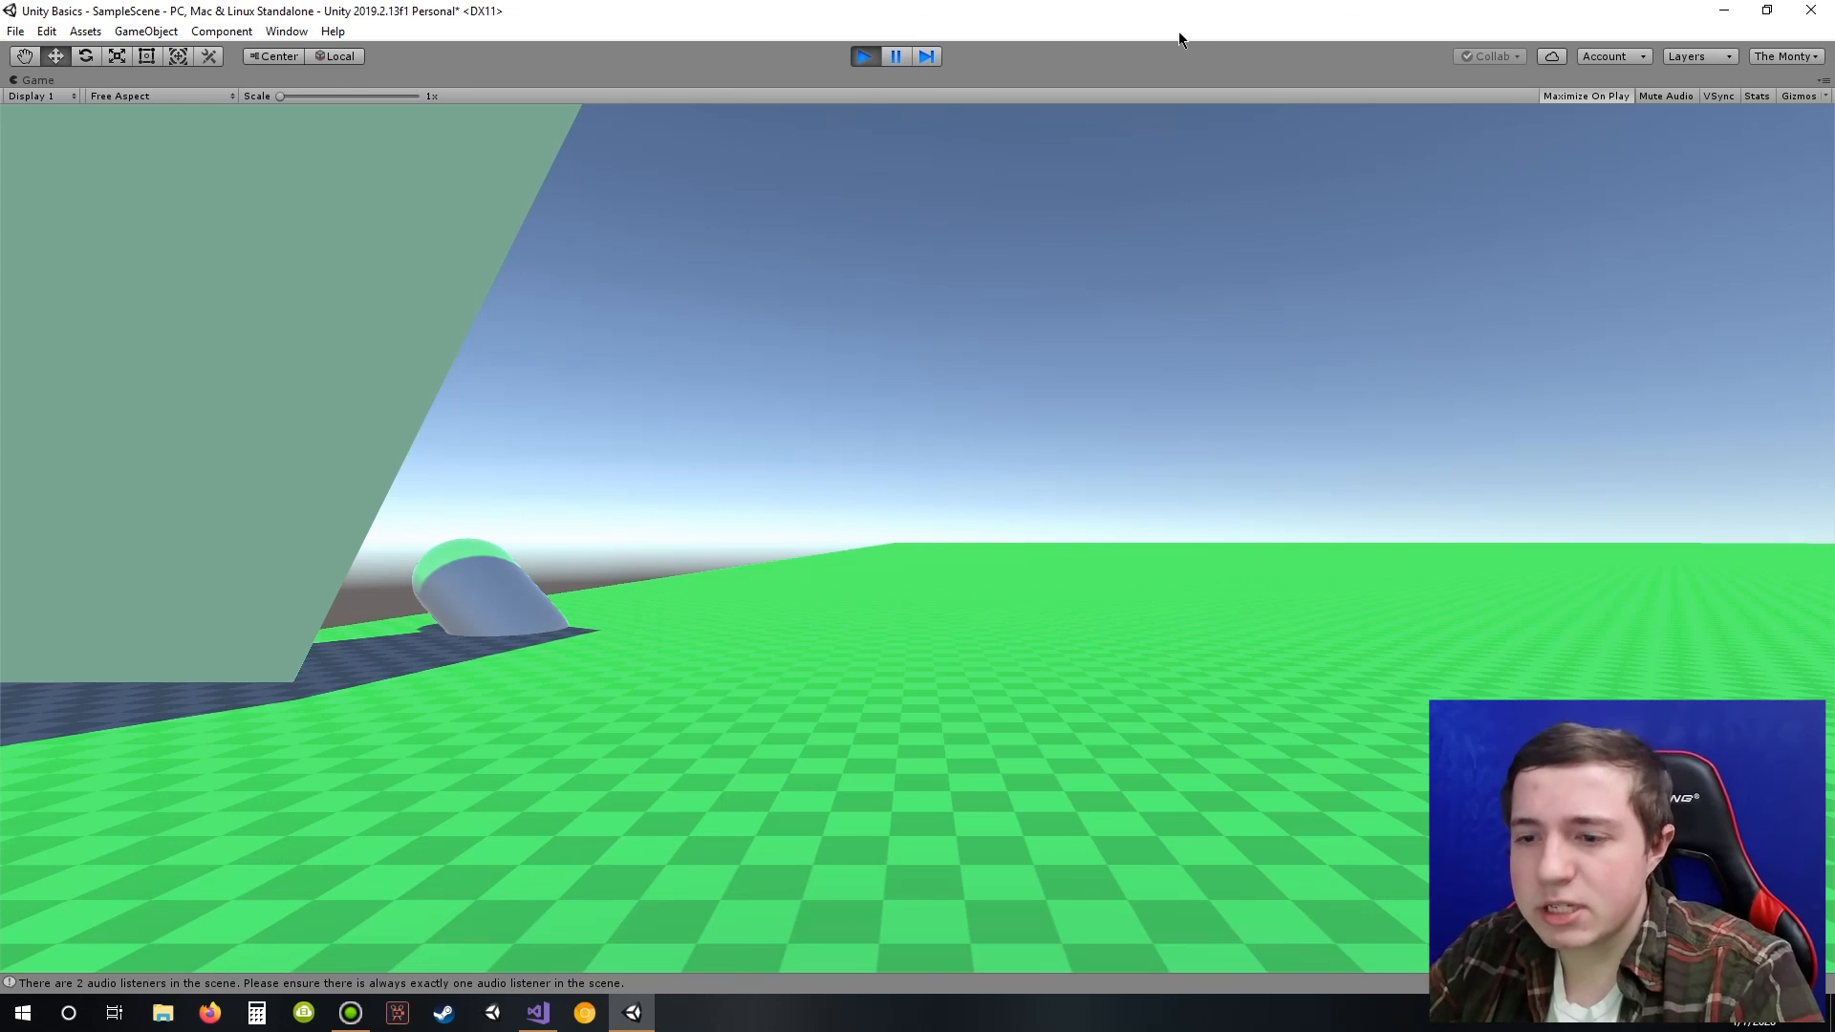
{"action": "left_click", "coordinate": [863, 57]}
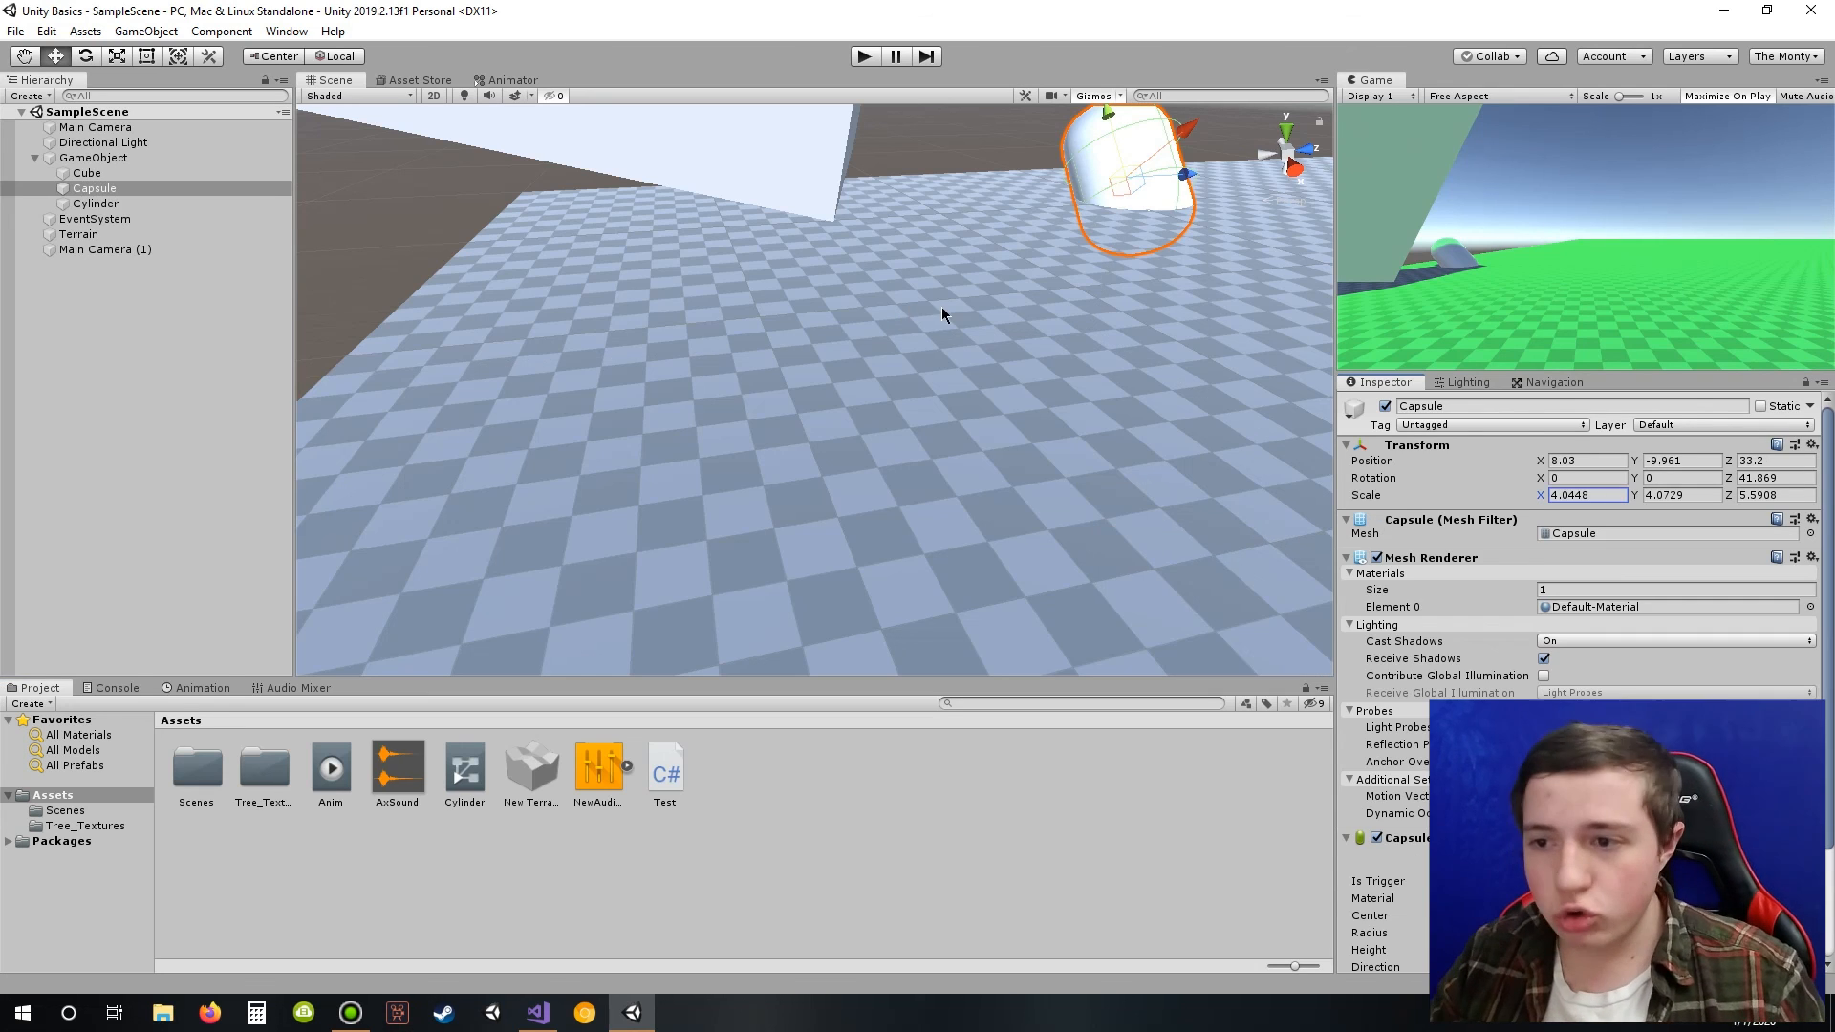
Step: Move the Capsule along its local X axis to a position of about X 8.93, Y -9.15
{"action": "right_click_drag", "start_coordinate": [938, 311], "coordinate": [1101, 310]}
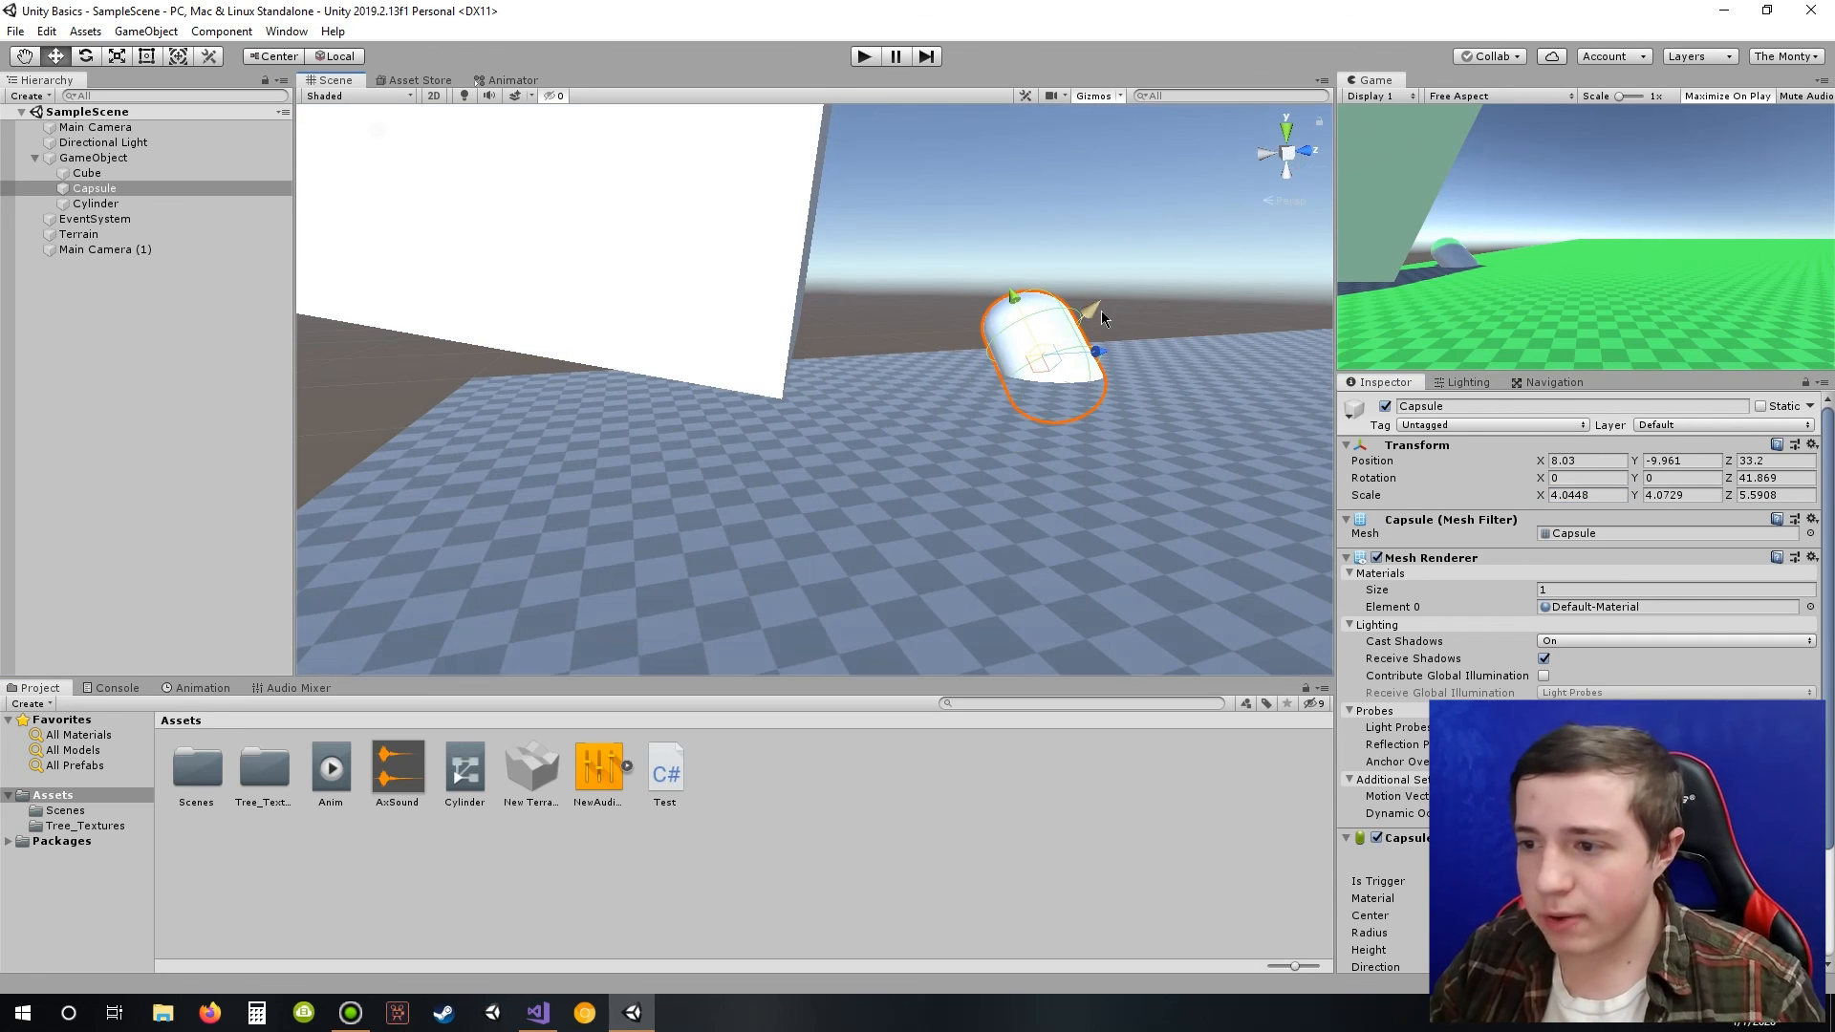
{"action": "left_click_drag", "start_coordinate": [1183, 267], "coordinate": [1132, 319]}
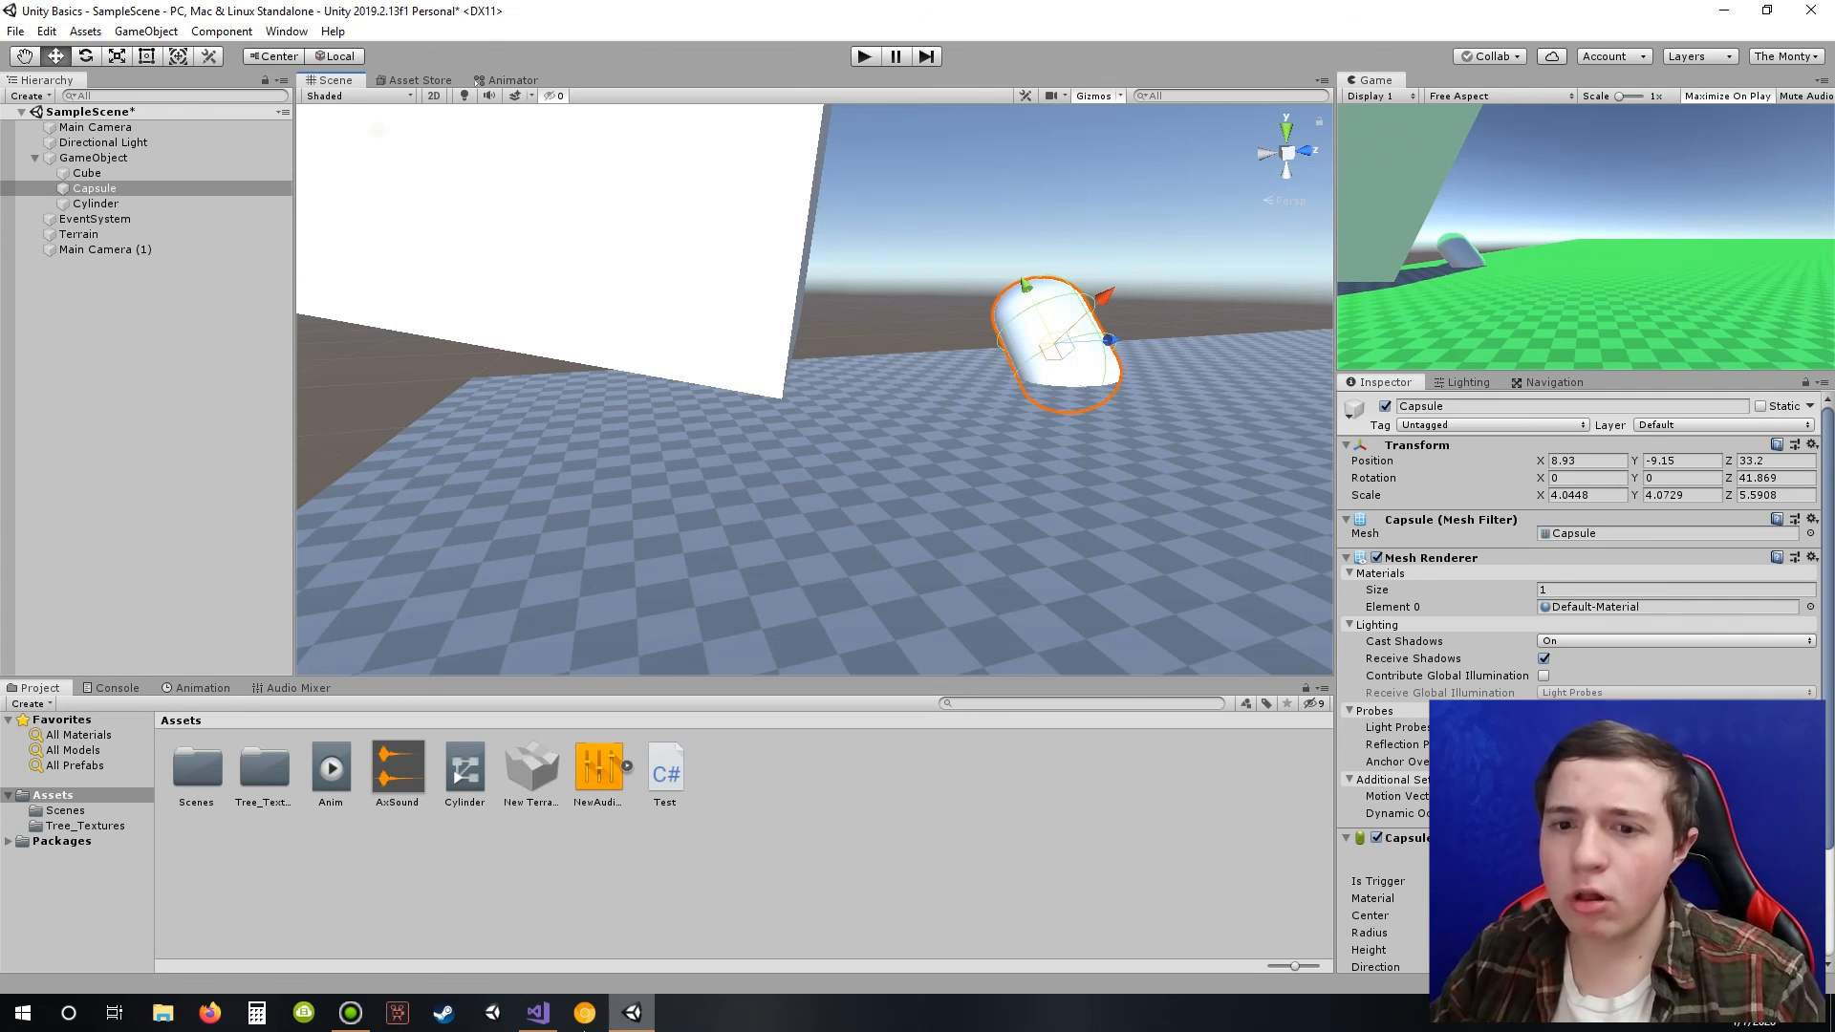
Step: Switch to Visual Studio to show the Test.cs script and return to the Unity editor
{"action": "left_click", "coordinate": [548, 1022]}
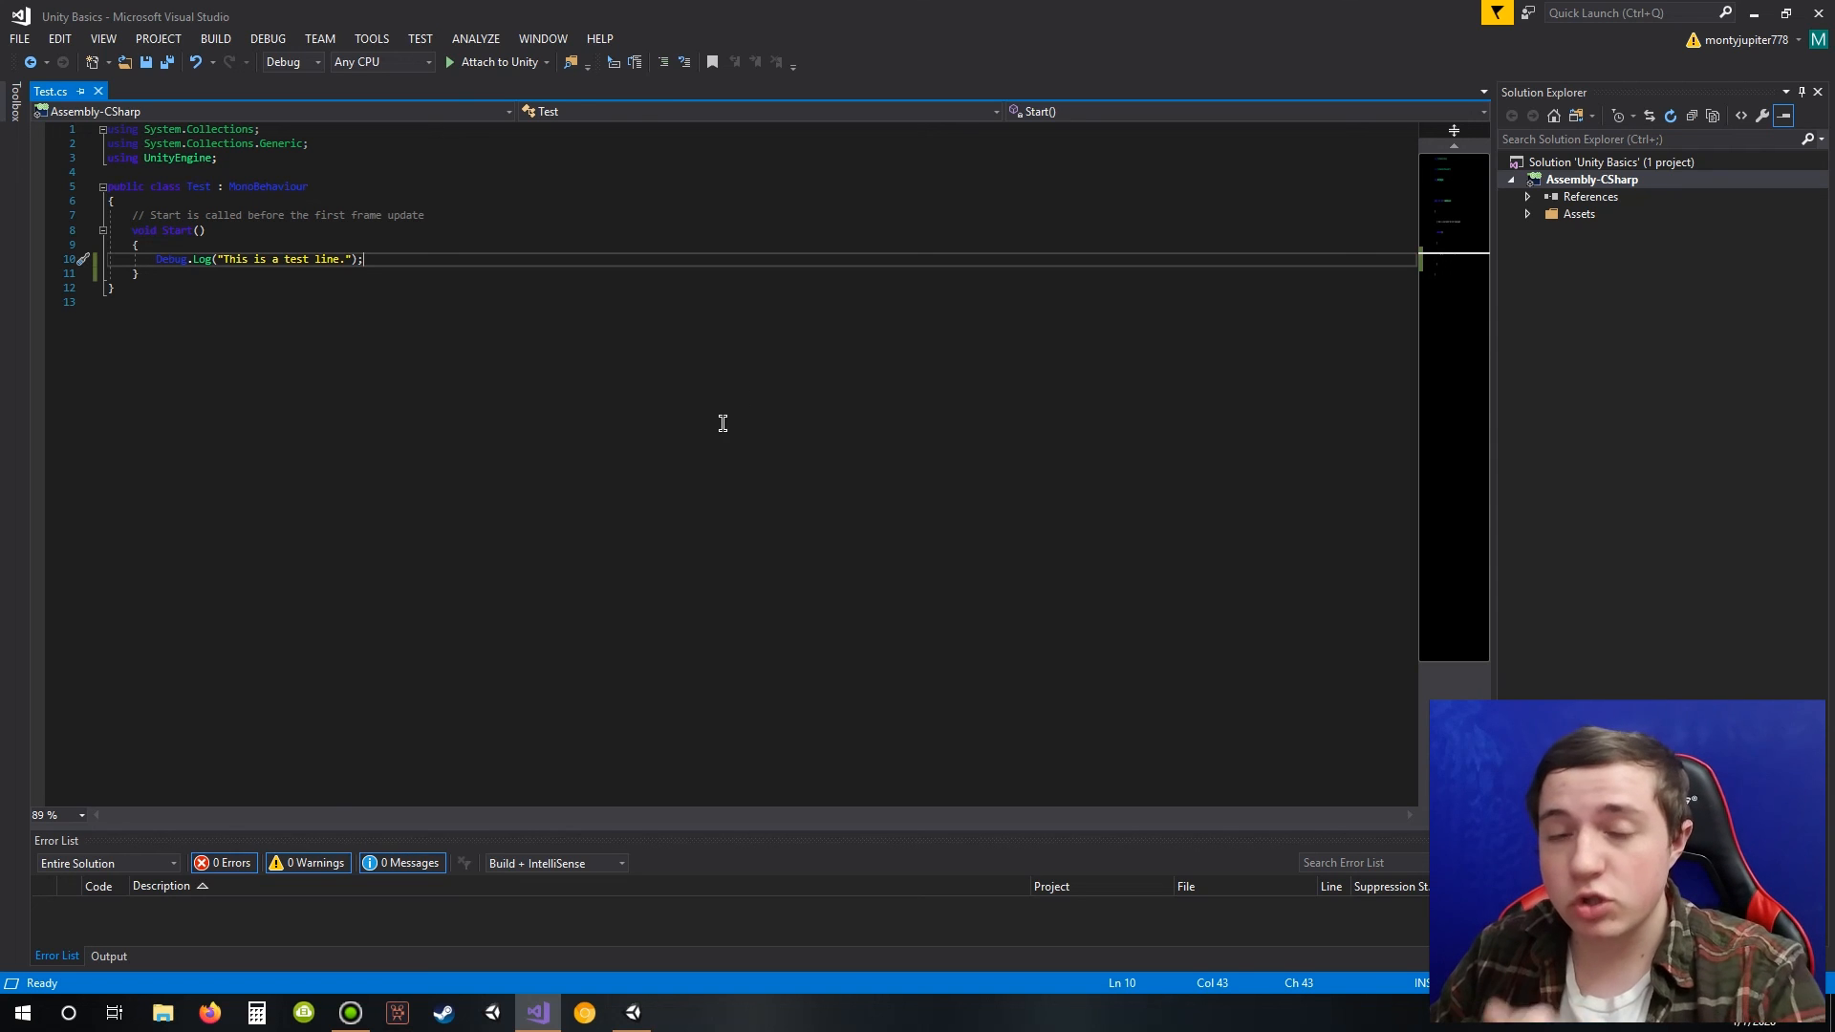
{"action": "left_click", "coordinate": [1757, 15]}
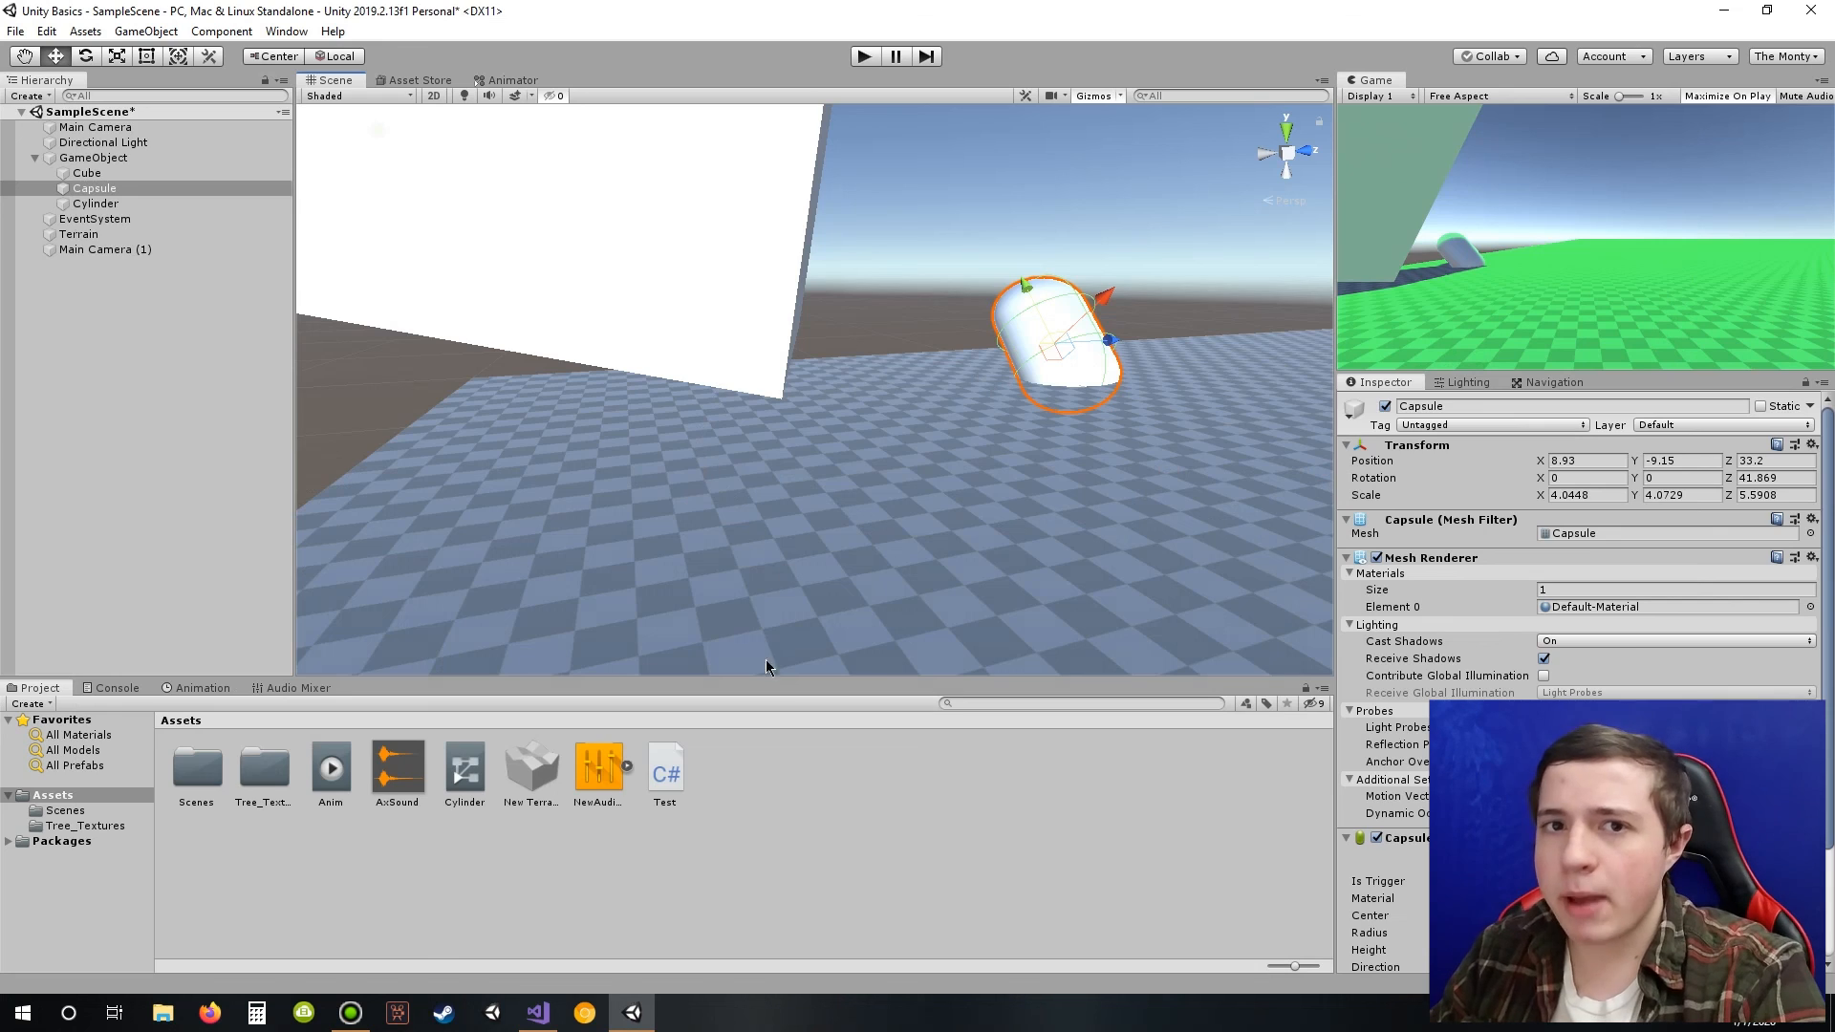
{"action": "left_click", "coordinate": [635, 1024]}
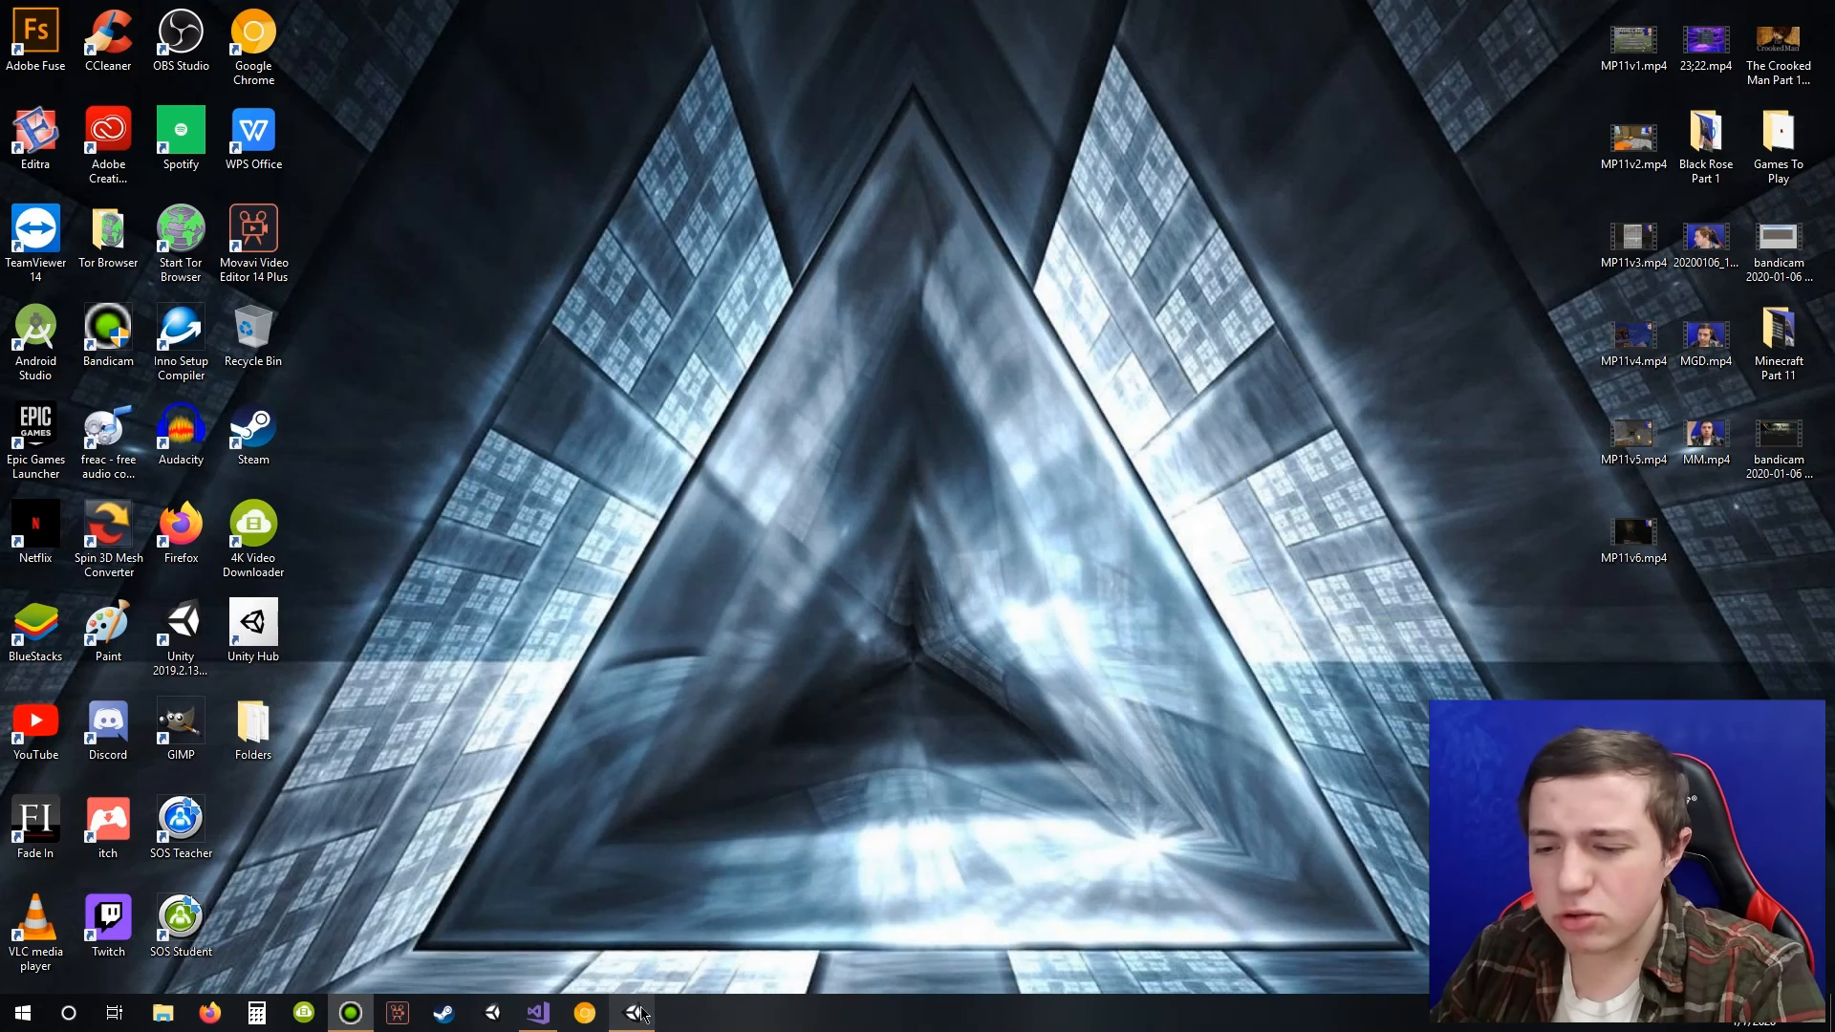
{"action": "left_click", "coordinate": [639, 1011]}
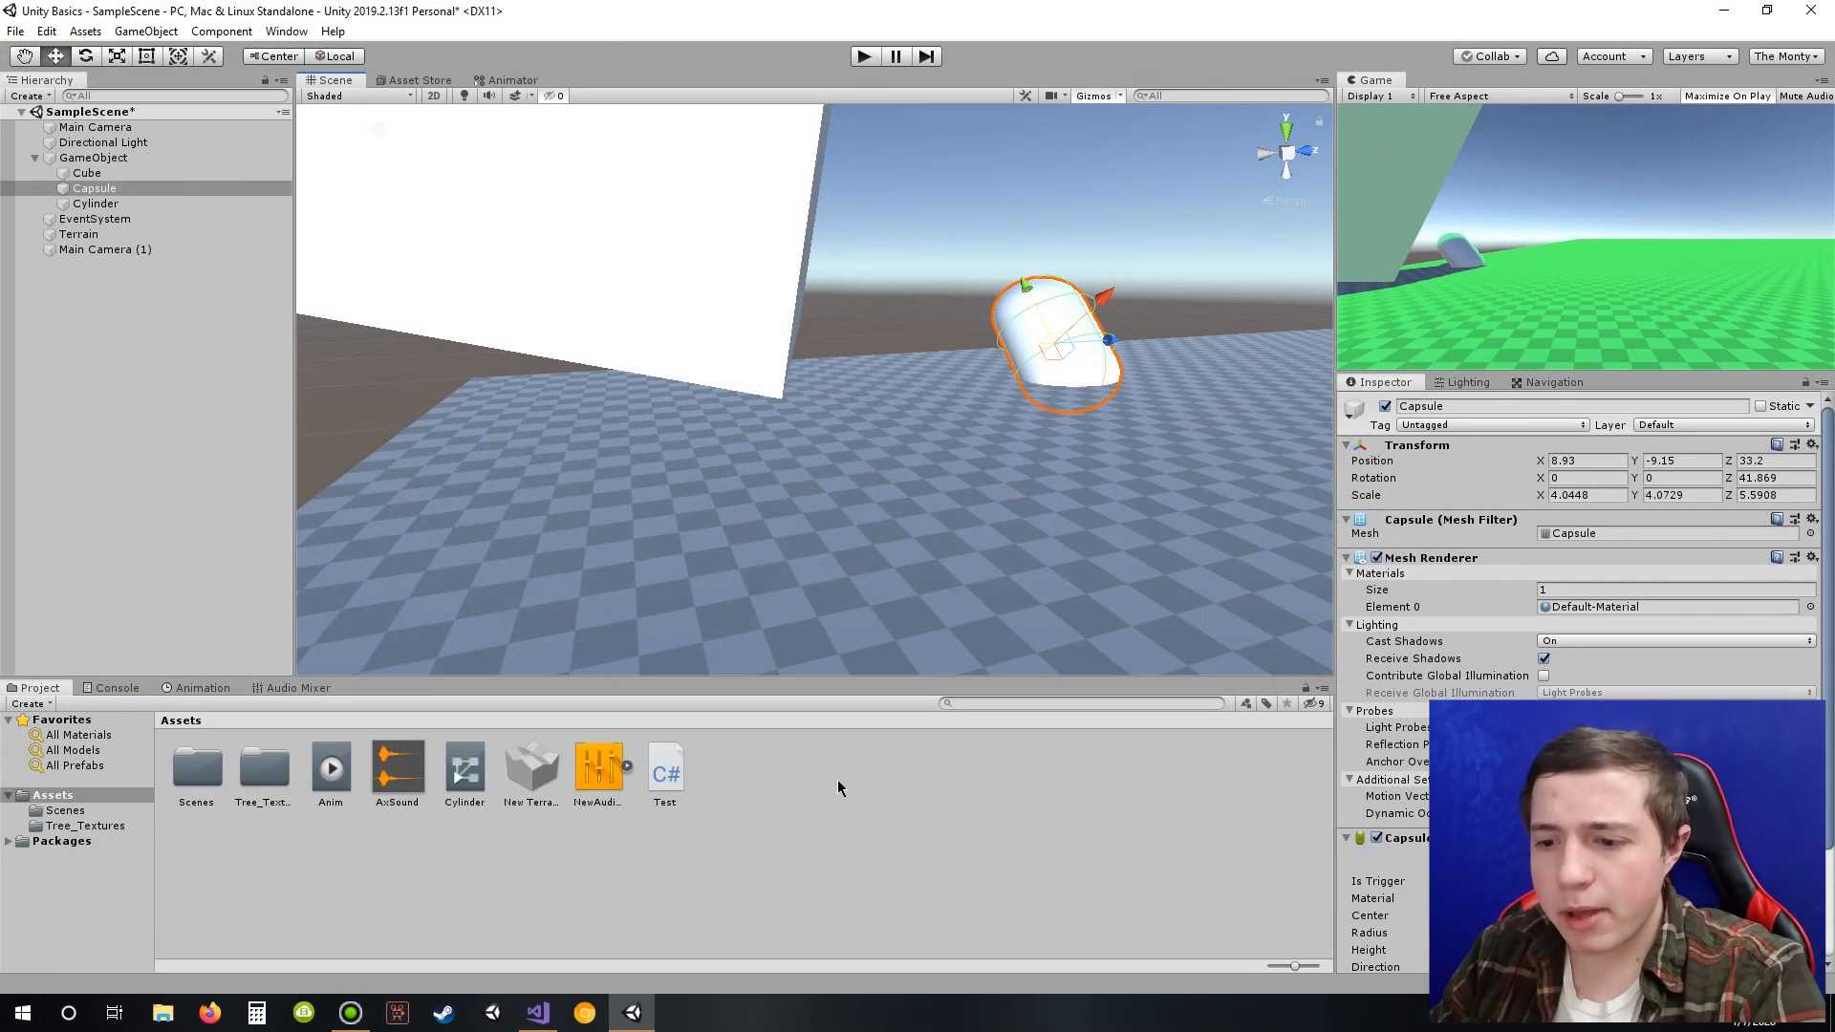